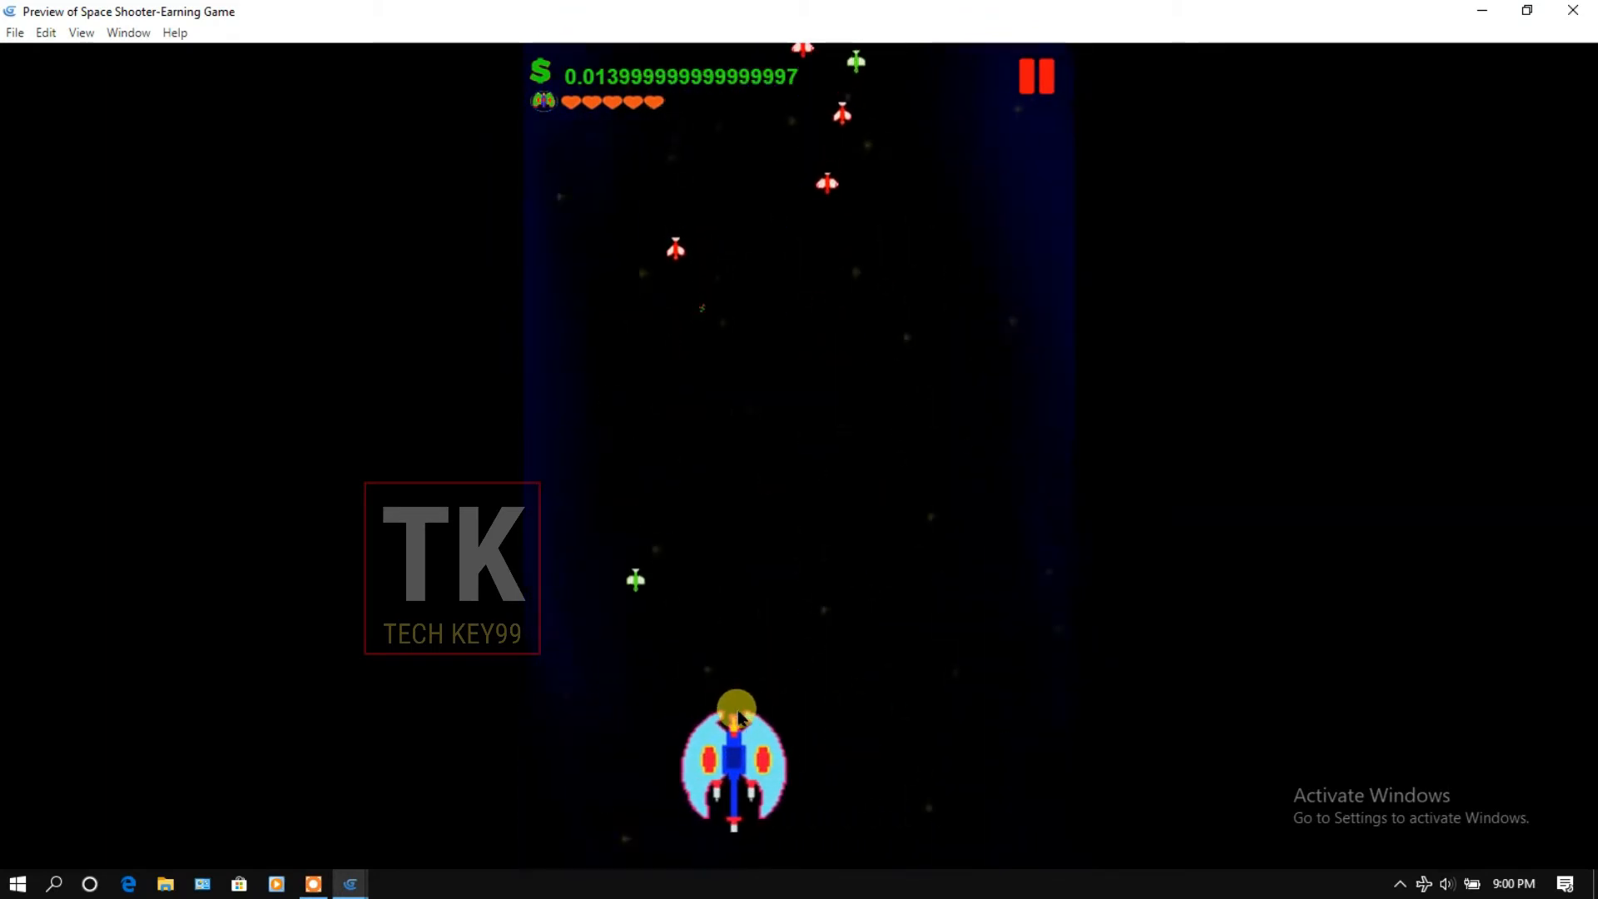
# Pause the running game, try the withdrawal on the Total Earnings screen, and return to the main menu.
pyautogui.click(1038, 74)
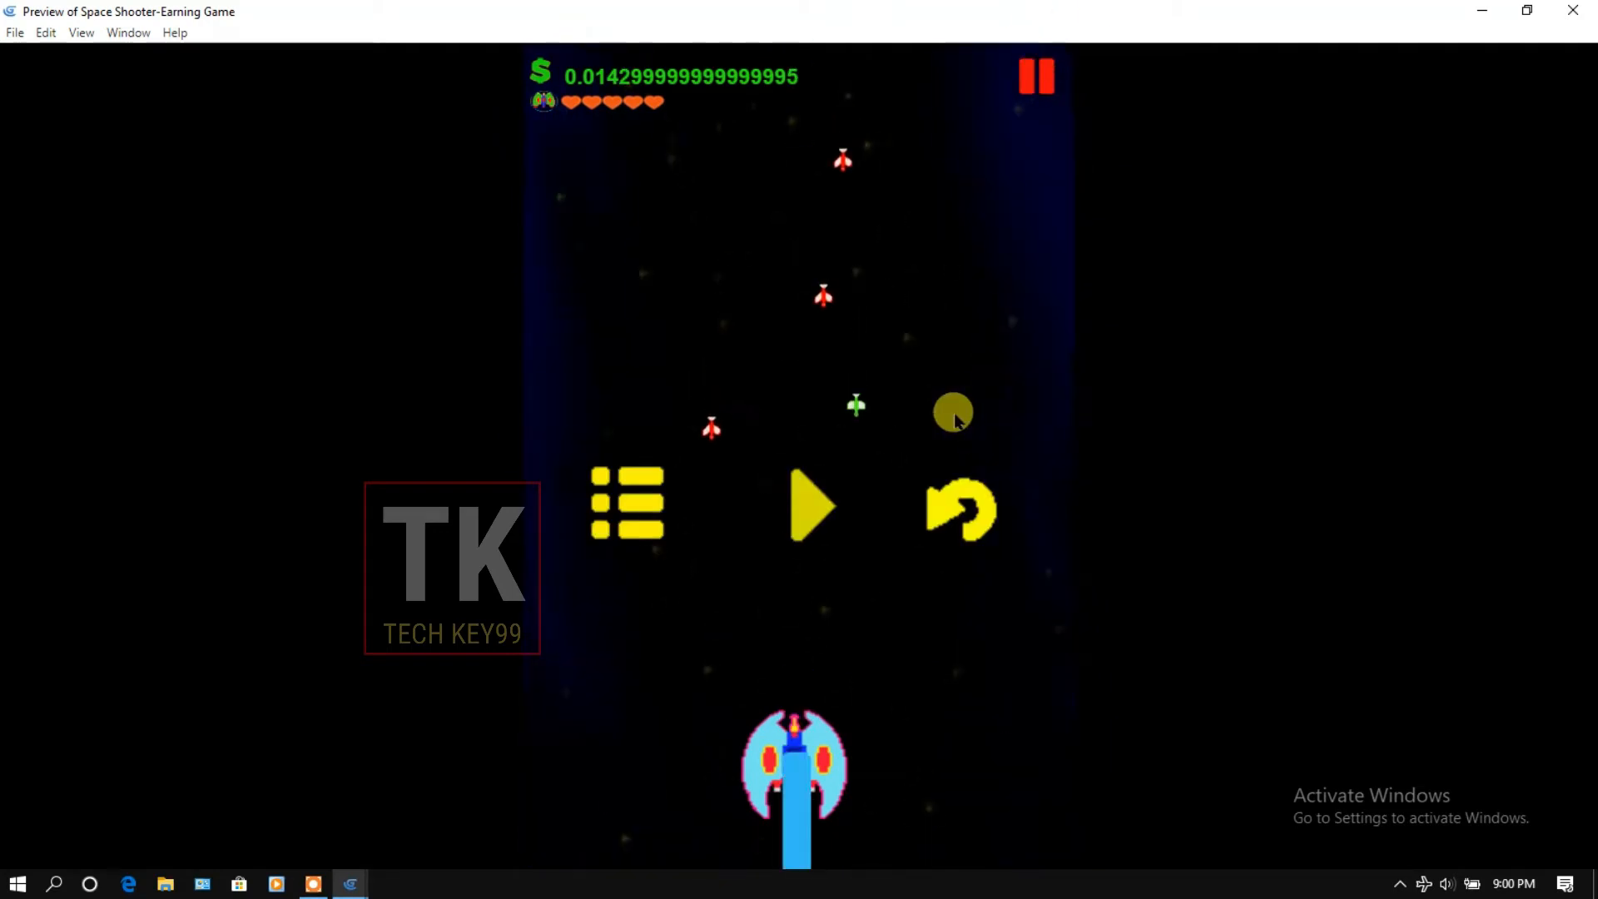
pyautogui.click(635, 510)
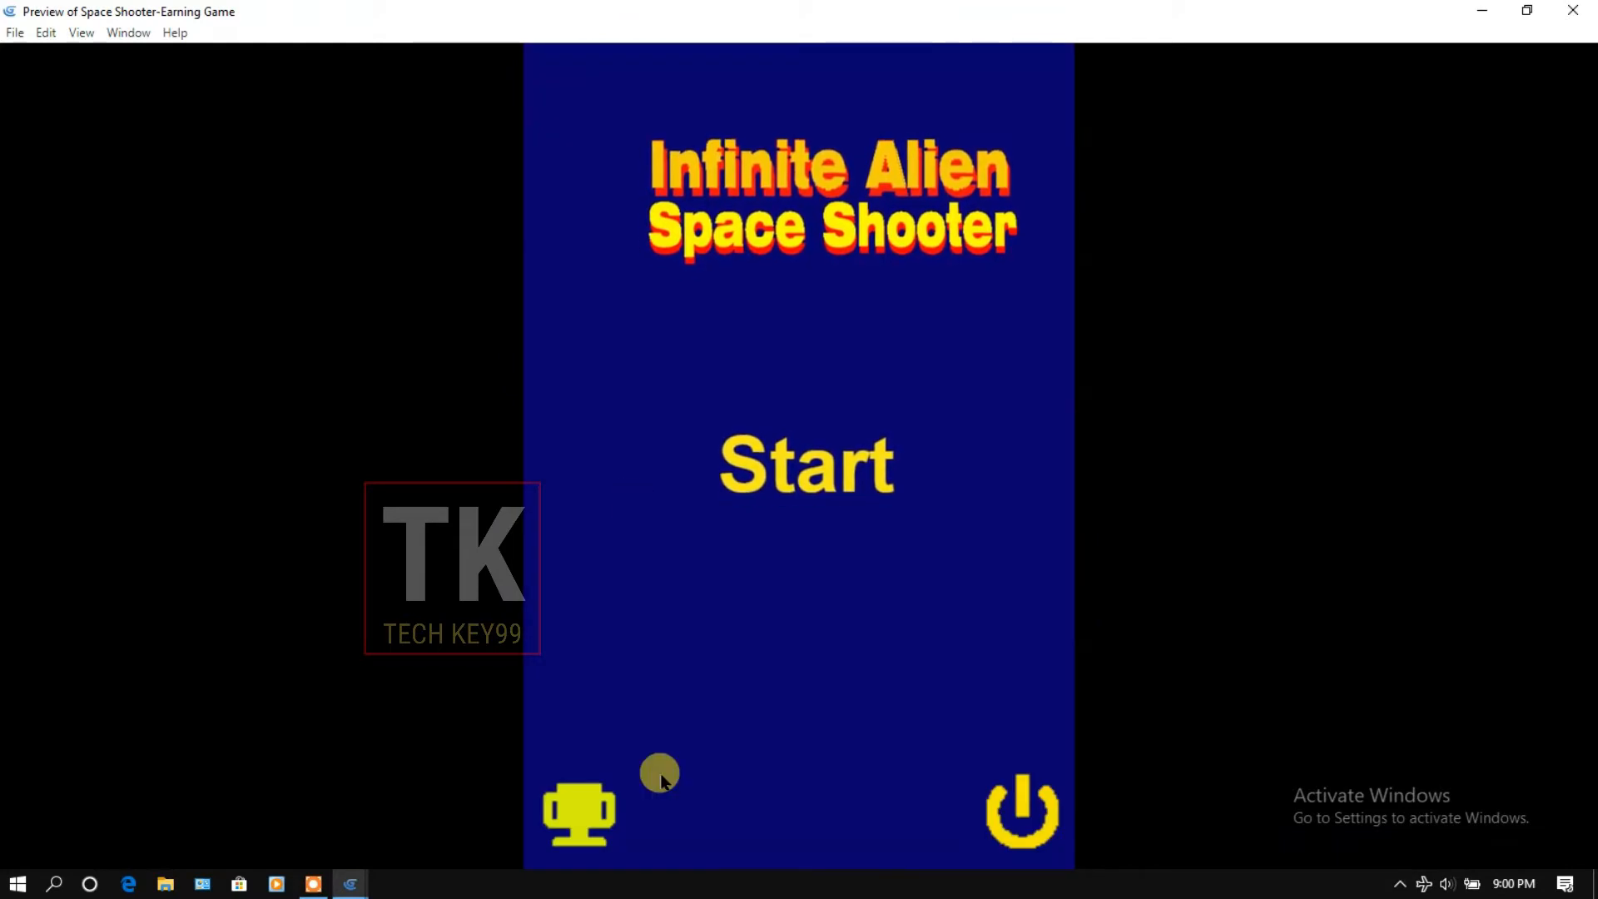
pyautogui.click(593, 808)
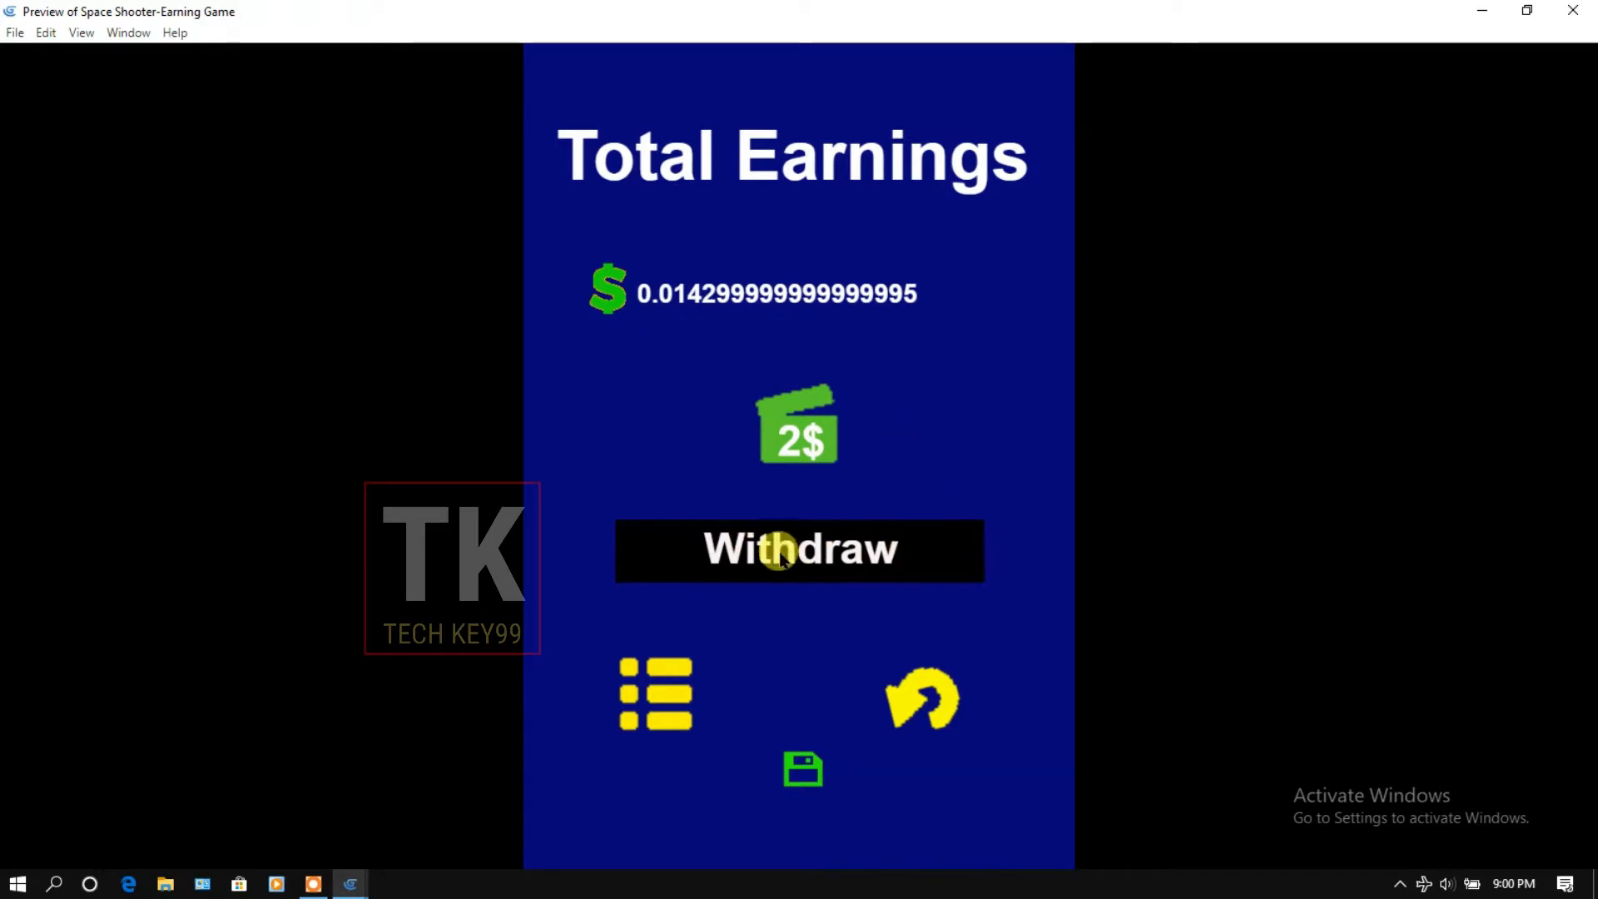
pyautogui.click(898, 547)
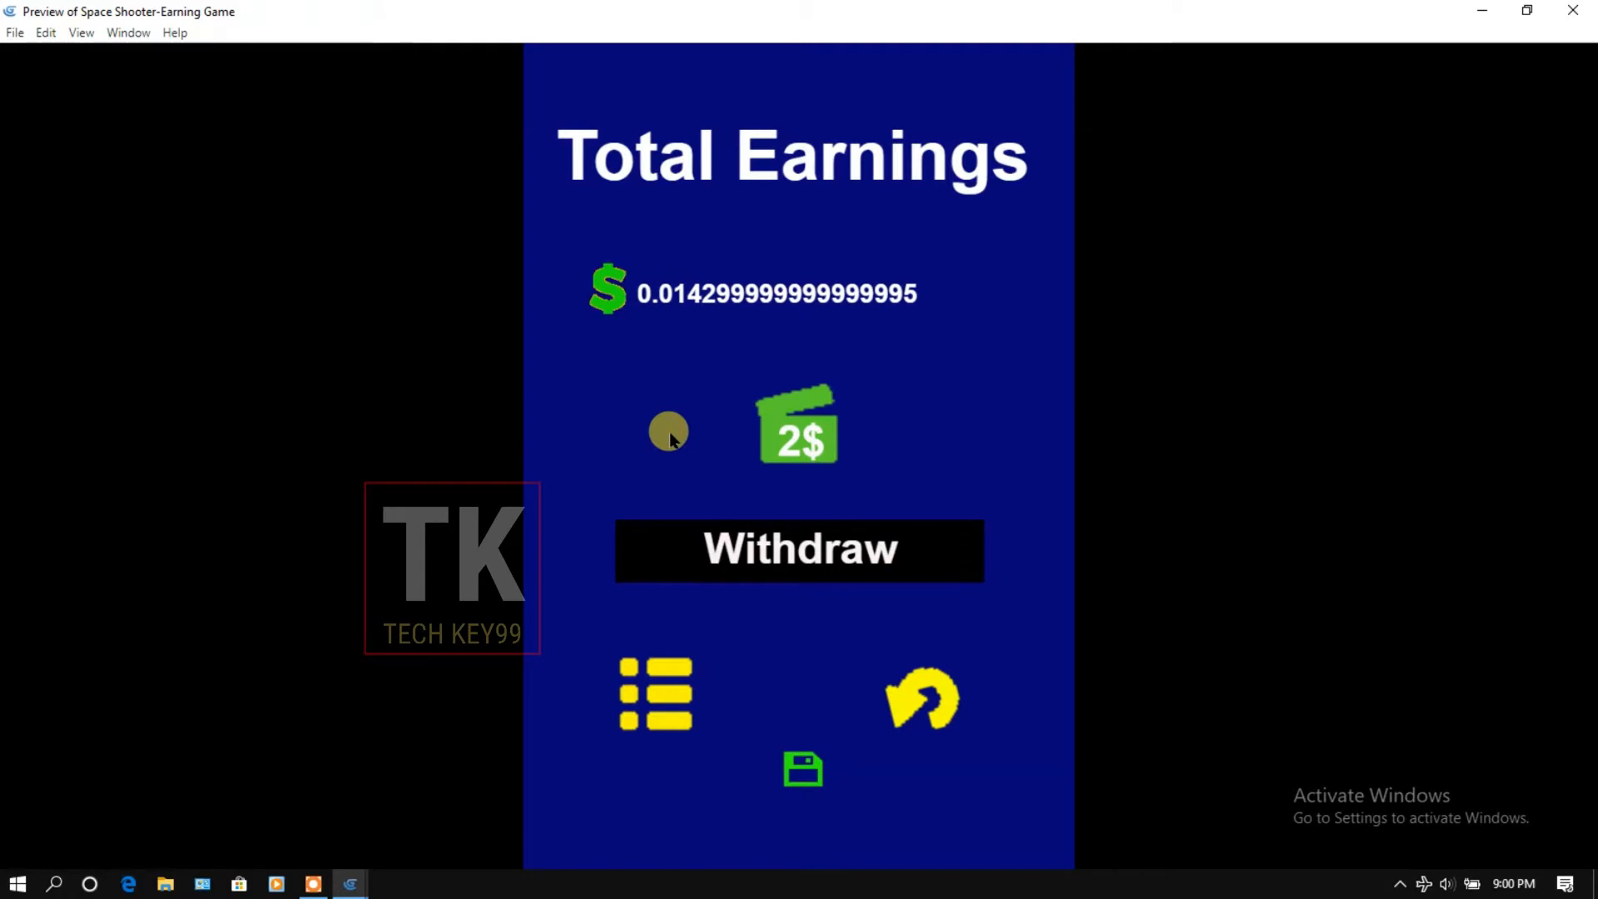
pyautogui.click(664, 701)
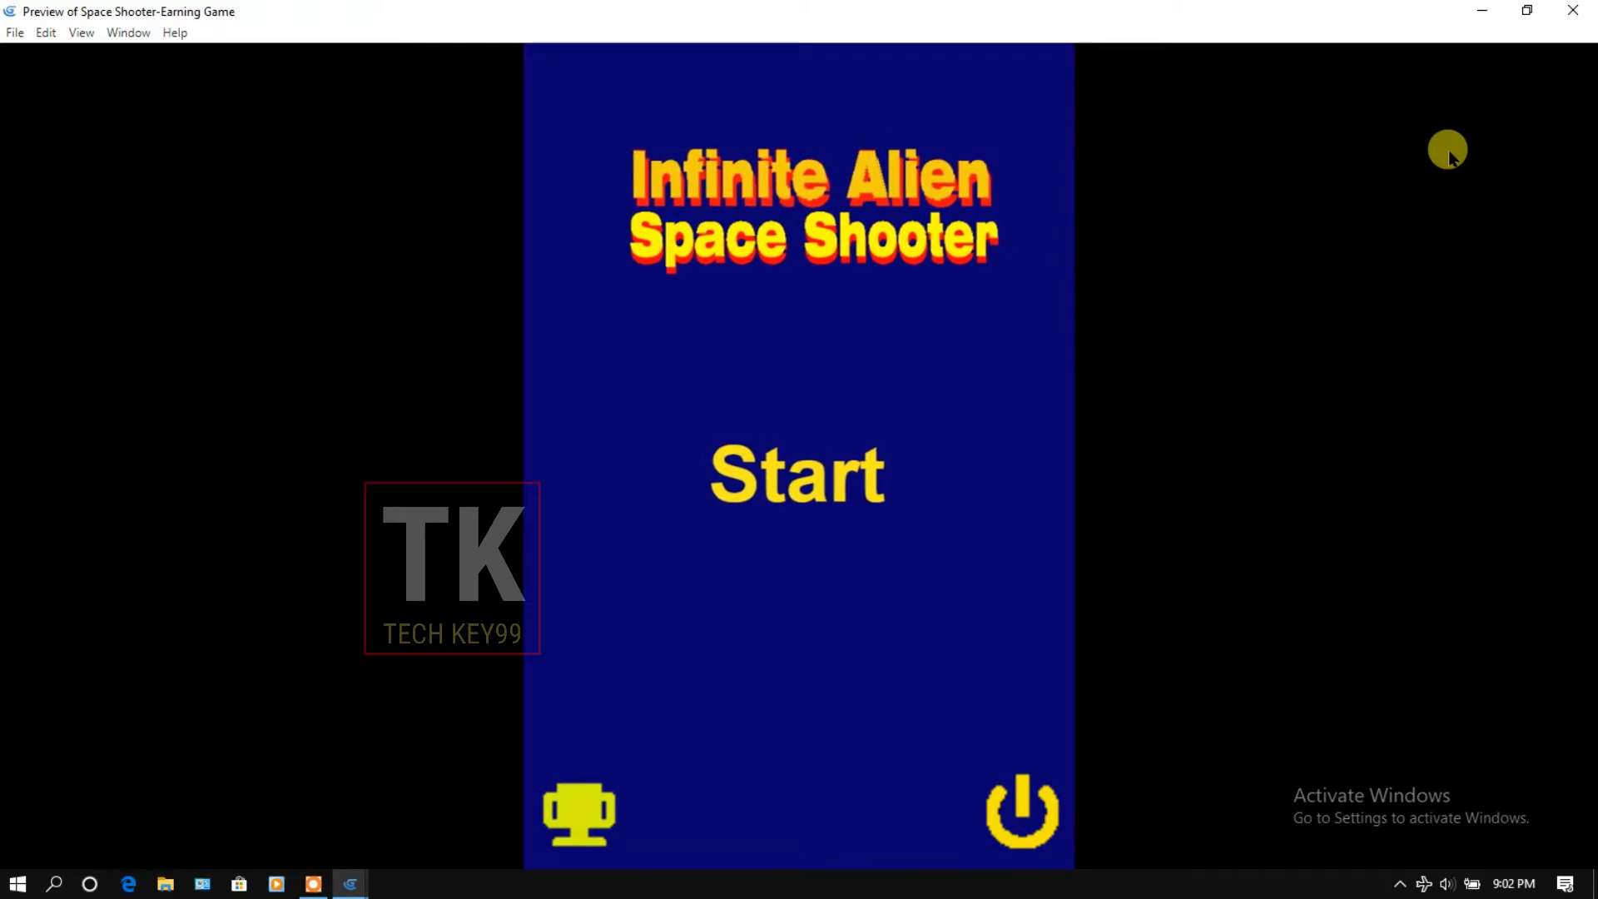
# Close the game preview and display the level1 scene layout.
pyautogui.click(1567, 12)
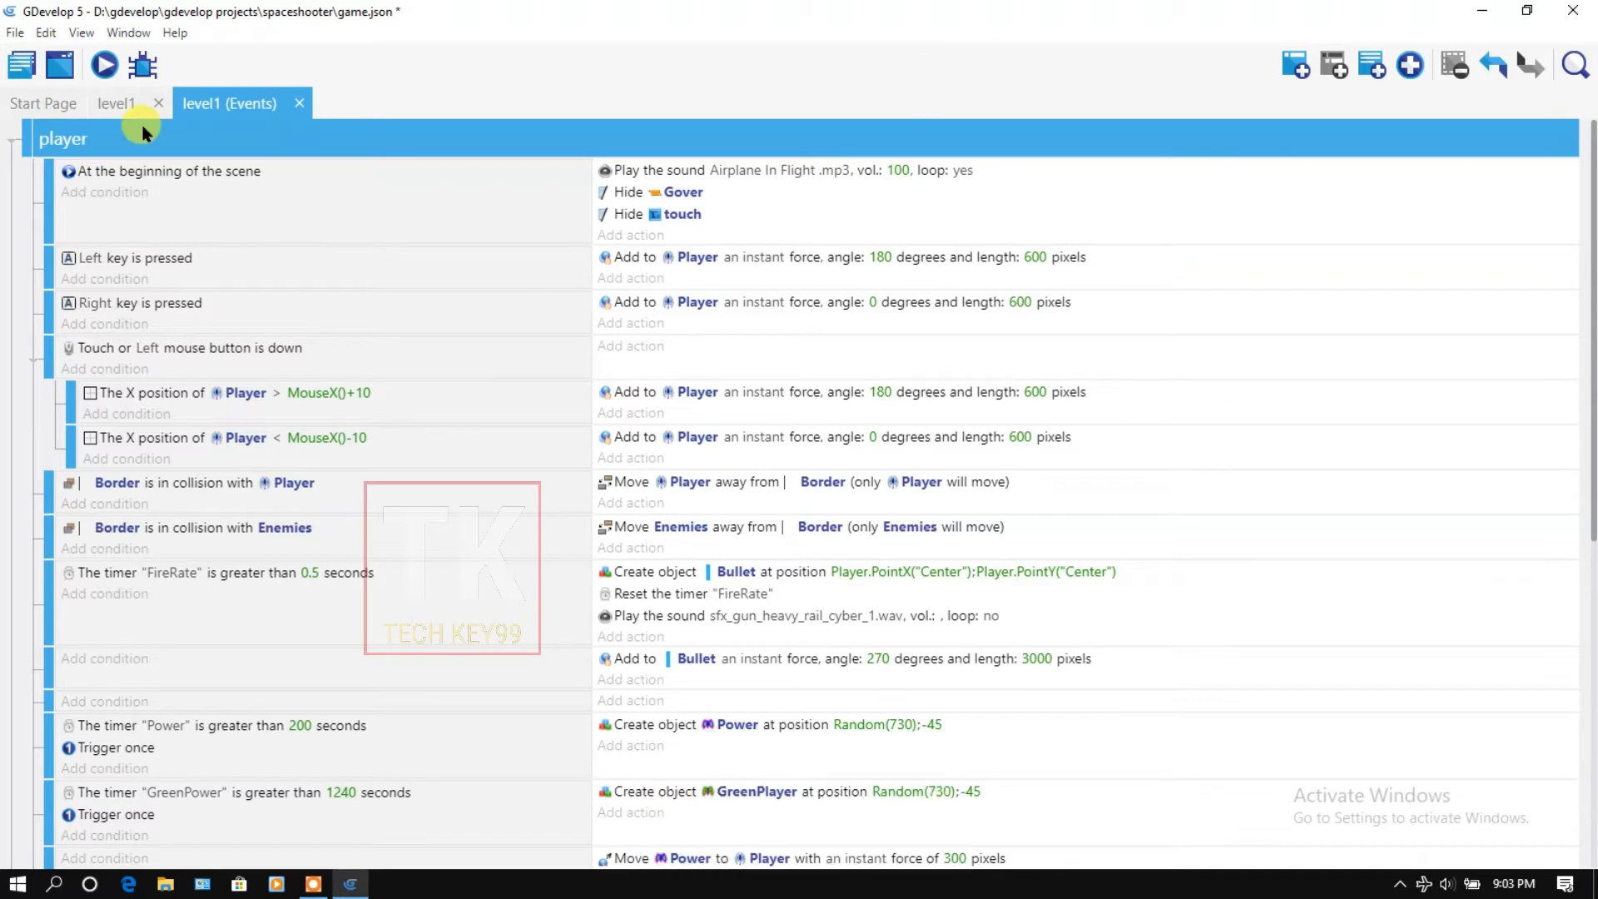
pyautogui.click(117, 105)
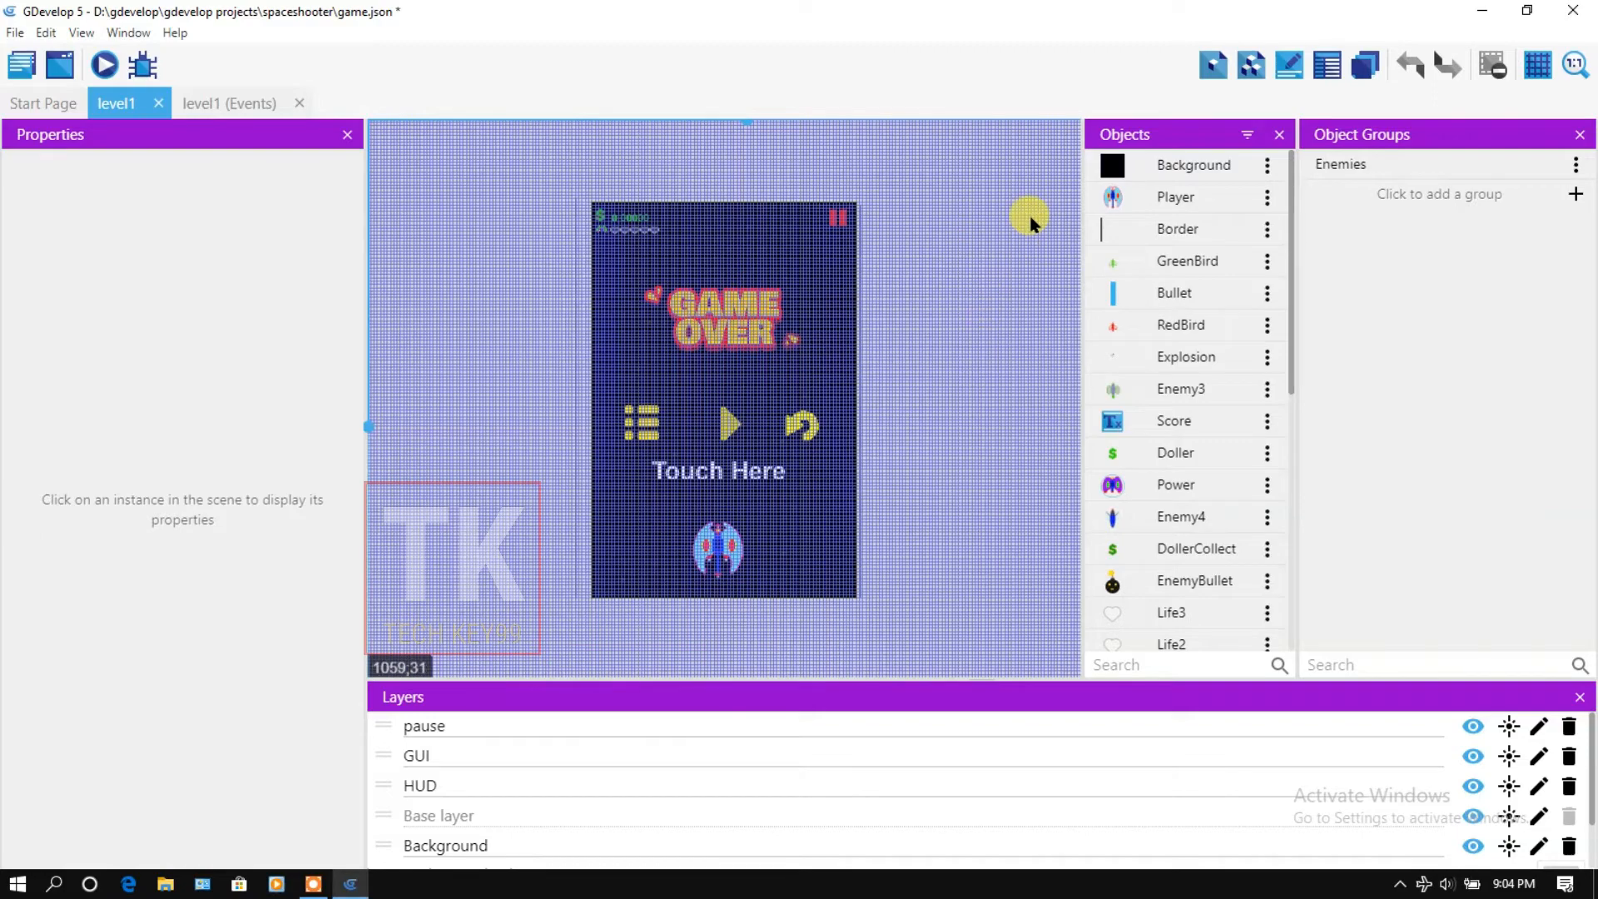
# Minimize the game editor and launch Adobe Photoshop CS5 (64 Bit) through a system search for "pho".
pyautogui.click(1486, 11)
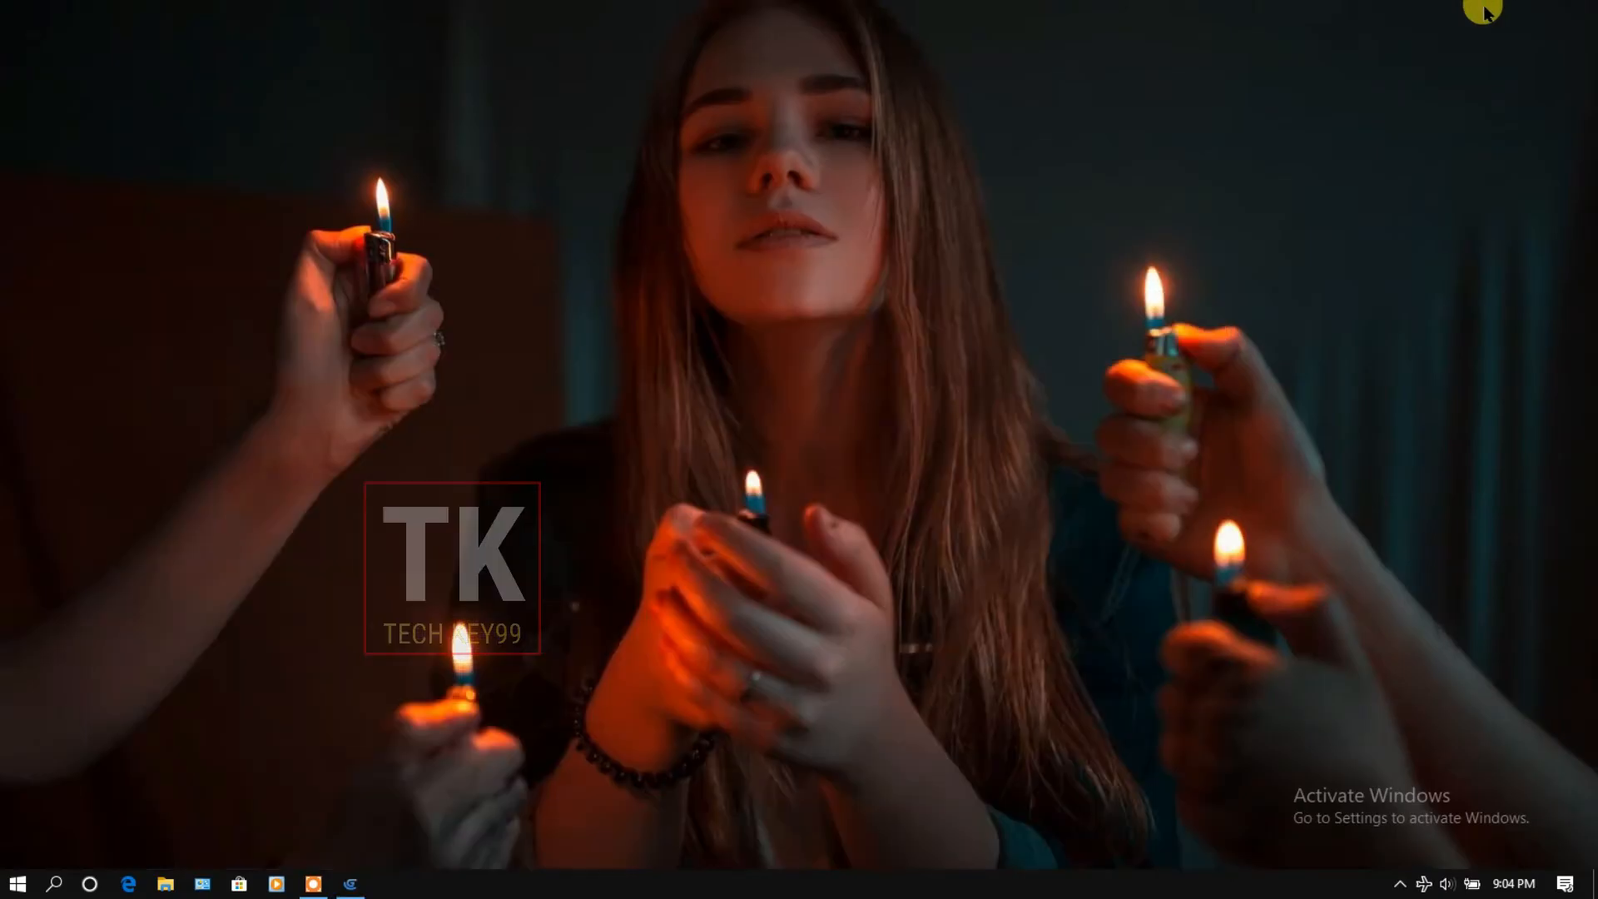
pyautogui.rightClick(655, 124)
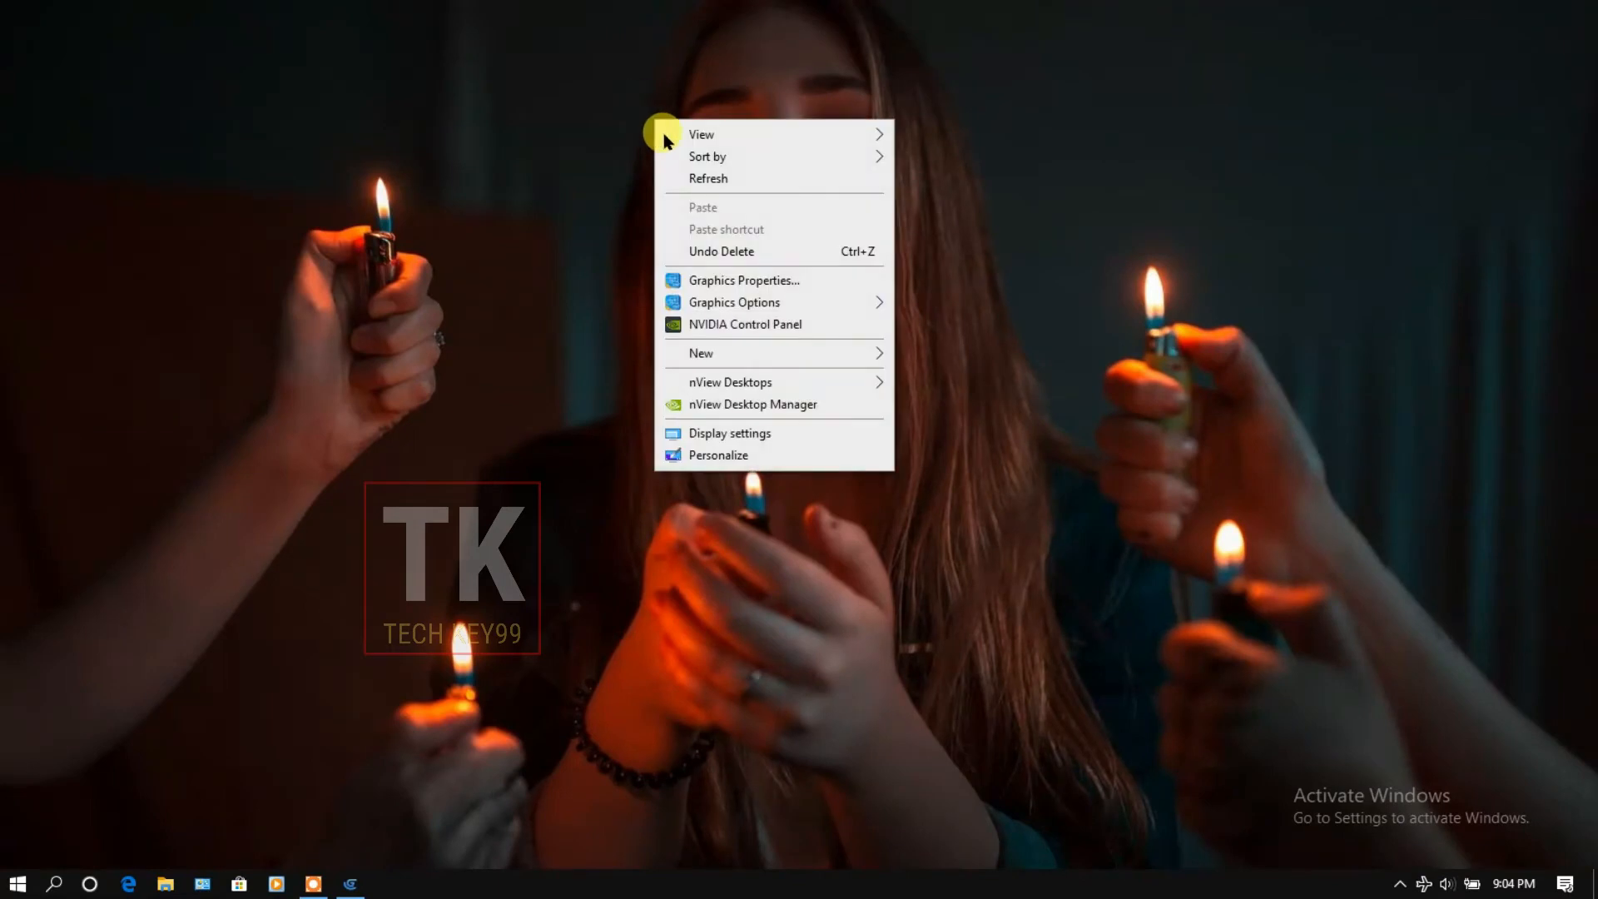
pyautogui.click(704, 171)
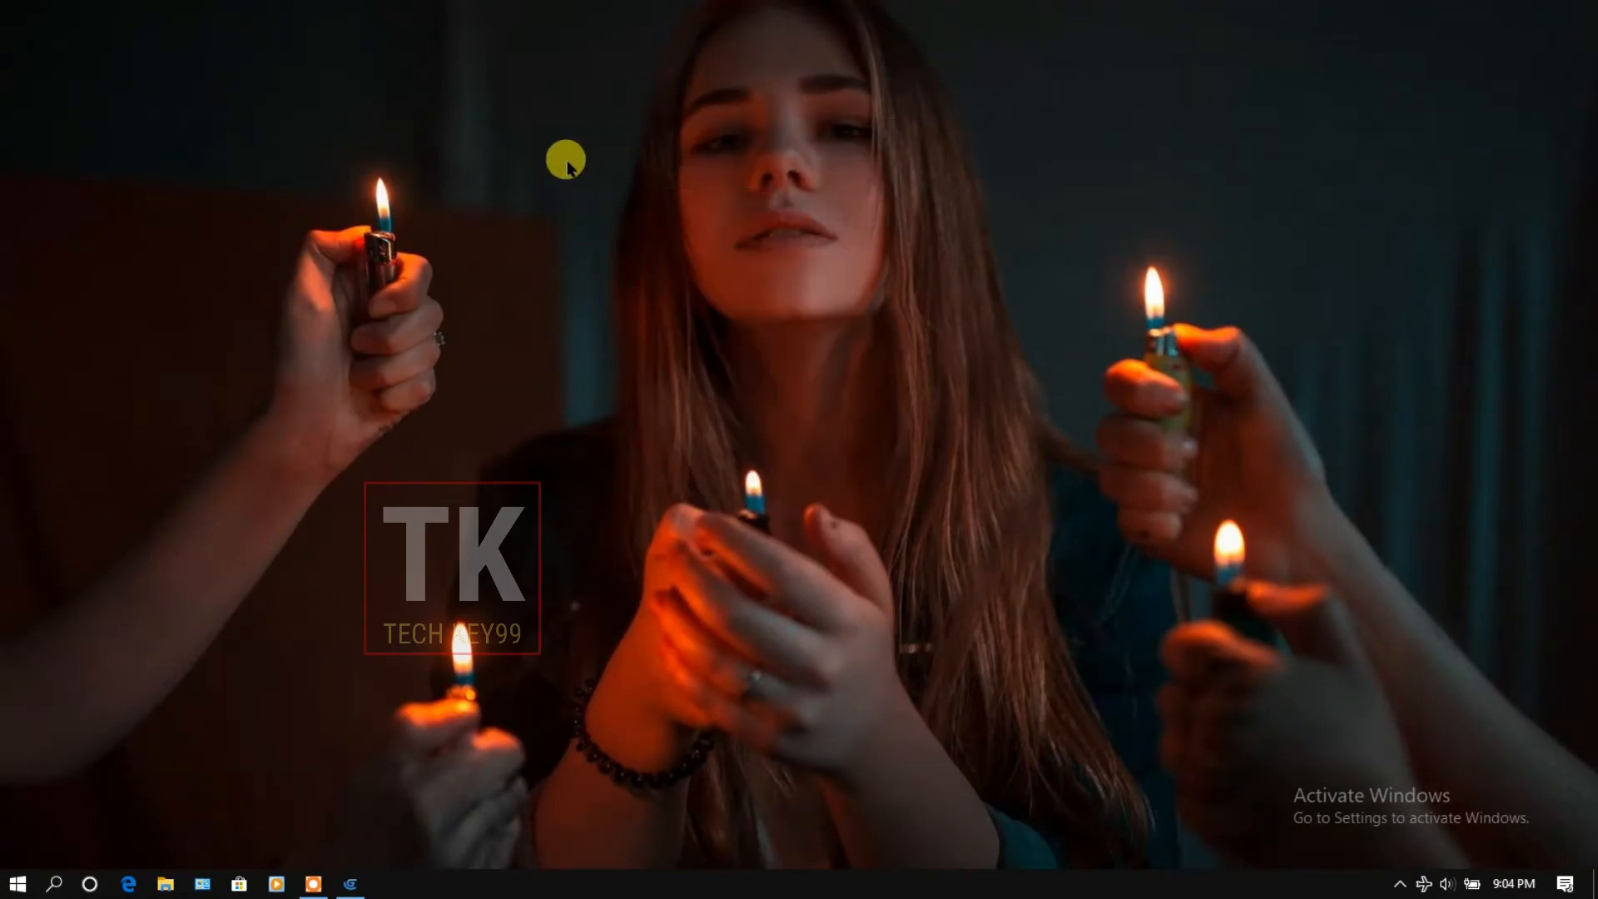
pyautogui.press('super')
pyautogui.write('pho')
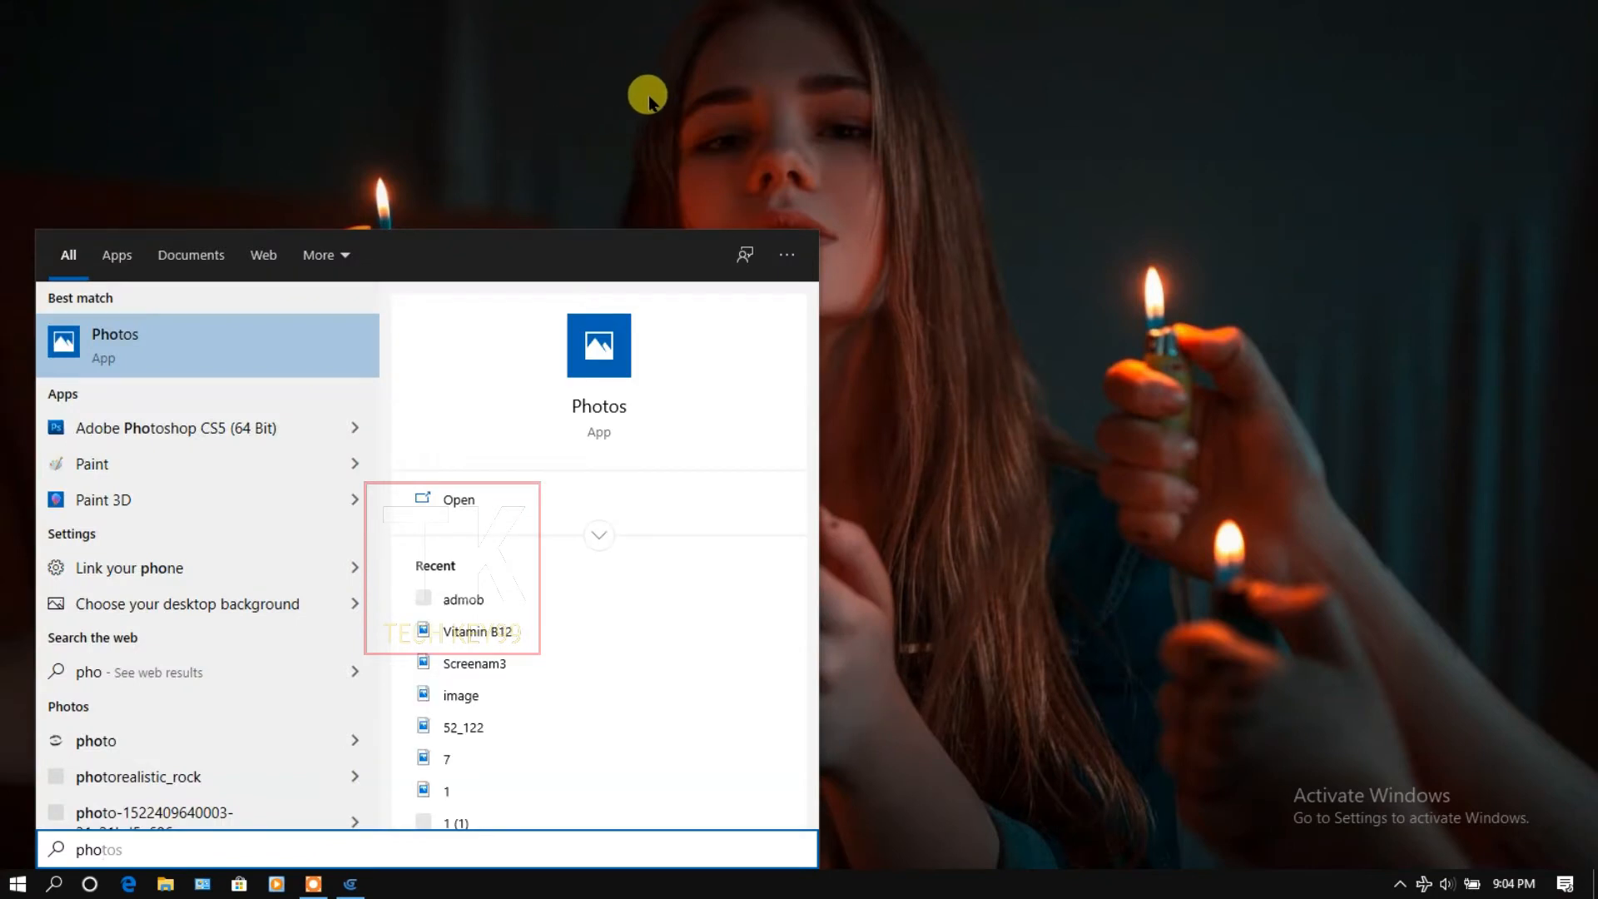
pyautogui.click(219, 418)
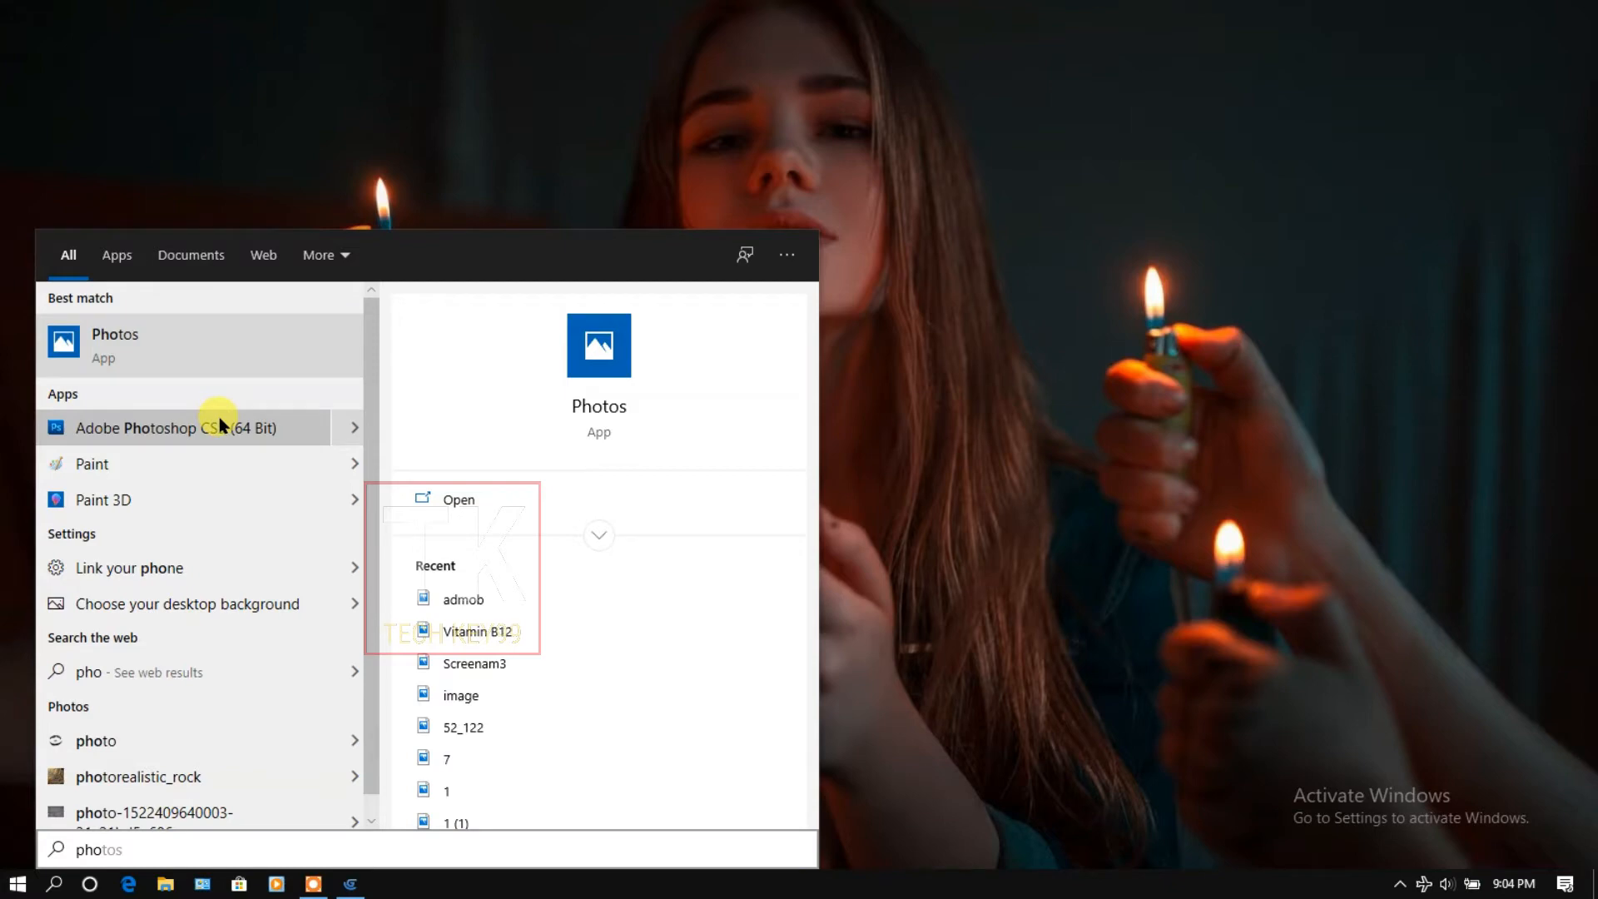
pyautogui.click(218, 417)
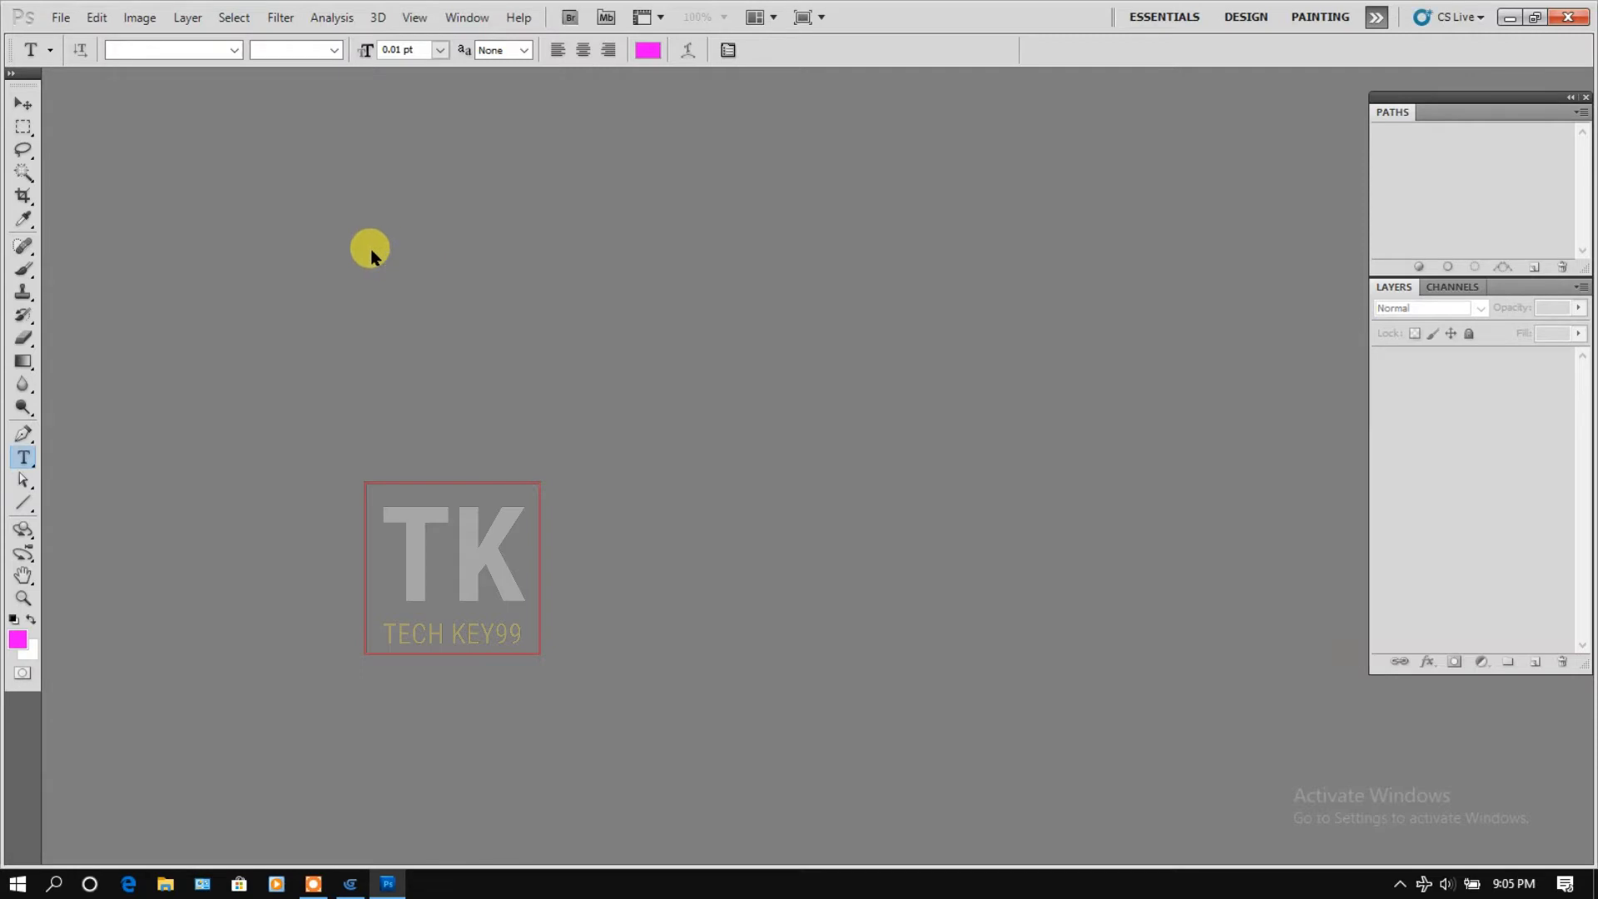
# Create a new portrait document named "background", 800 pixels wide, with transparent contents.
pyautogui.click(60, 18)
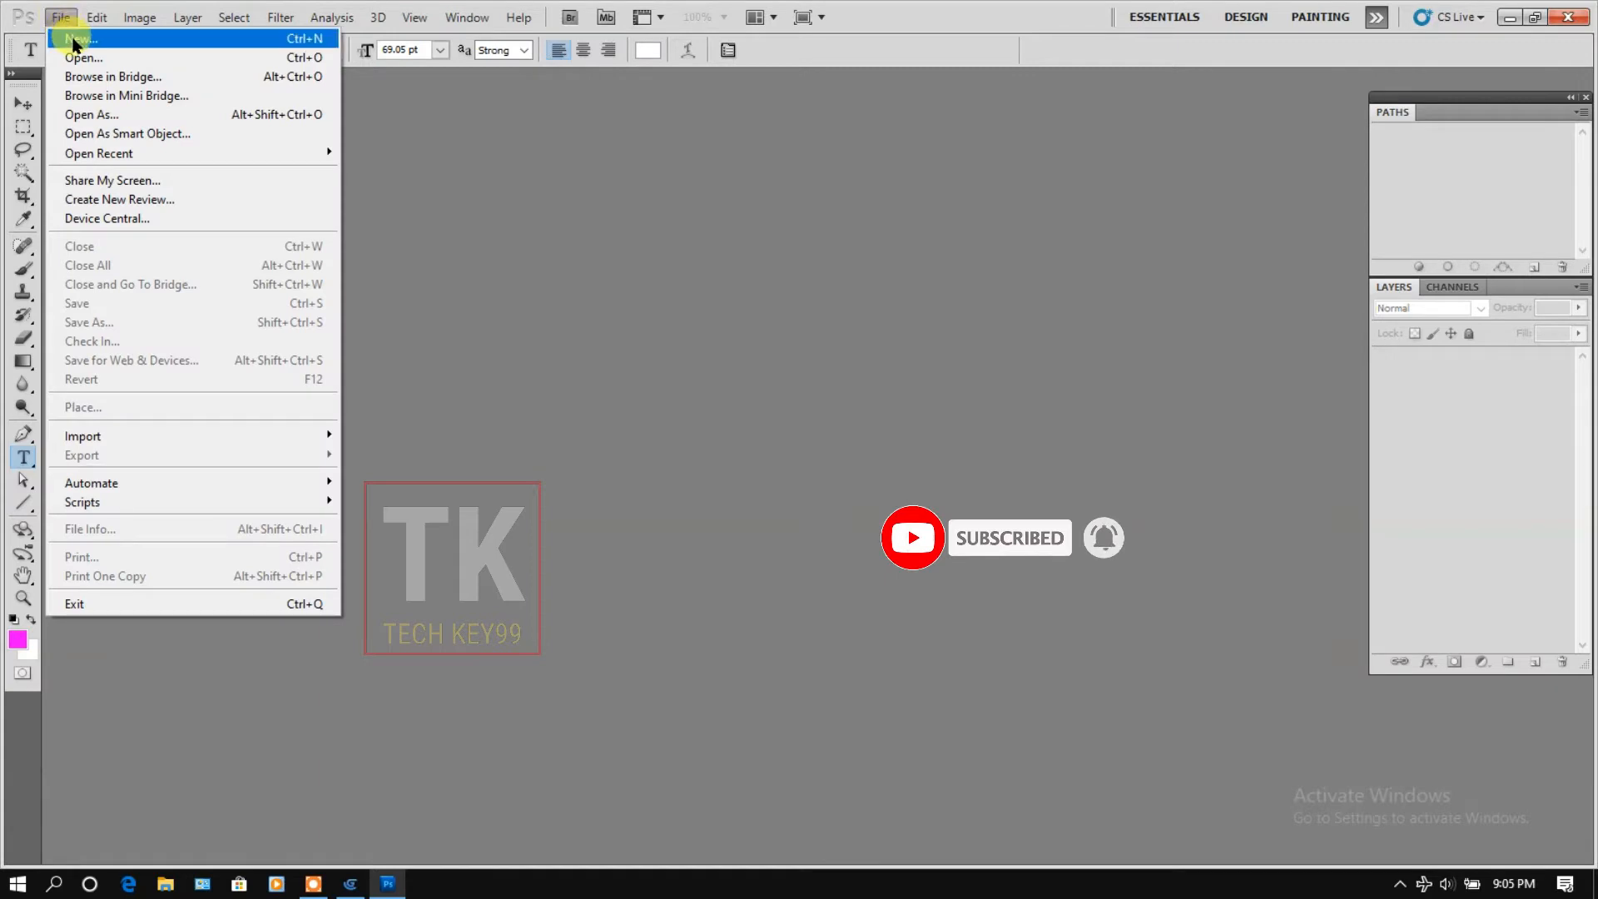
pyautogui.click(75, 40)
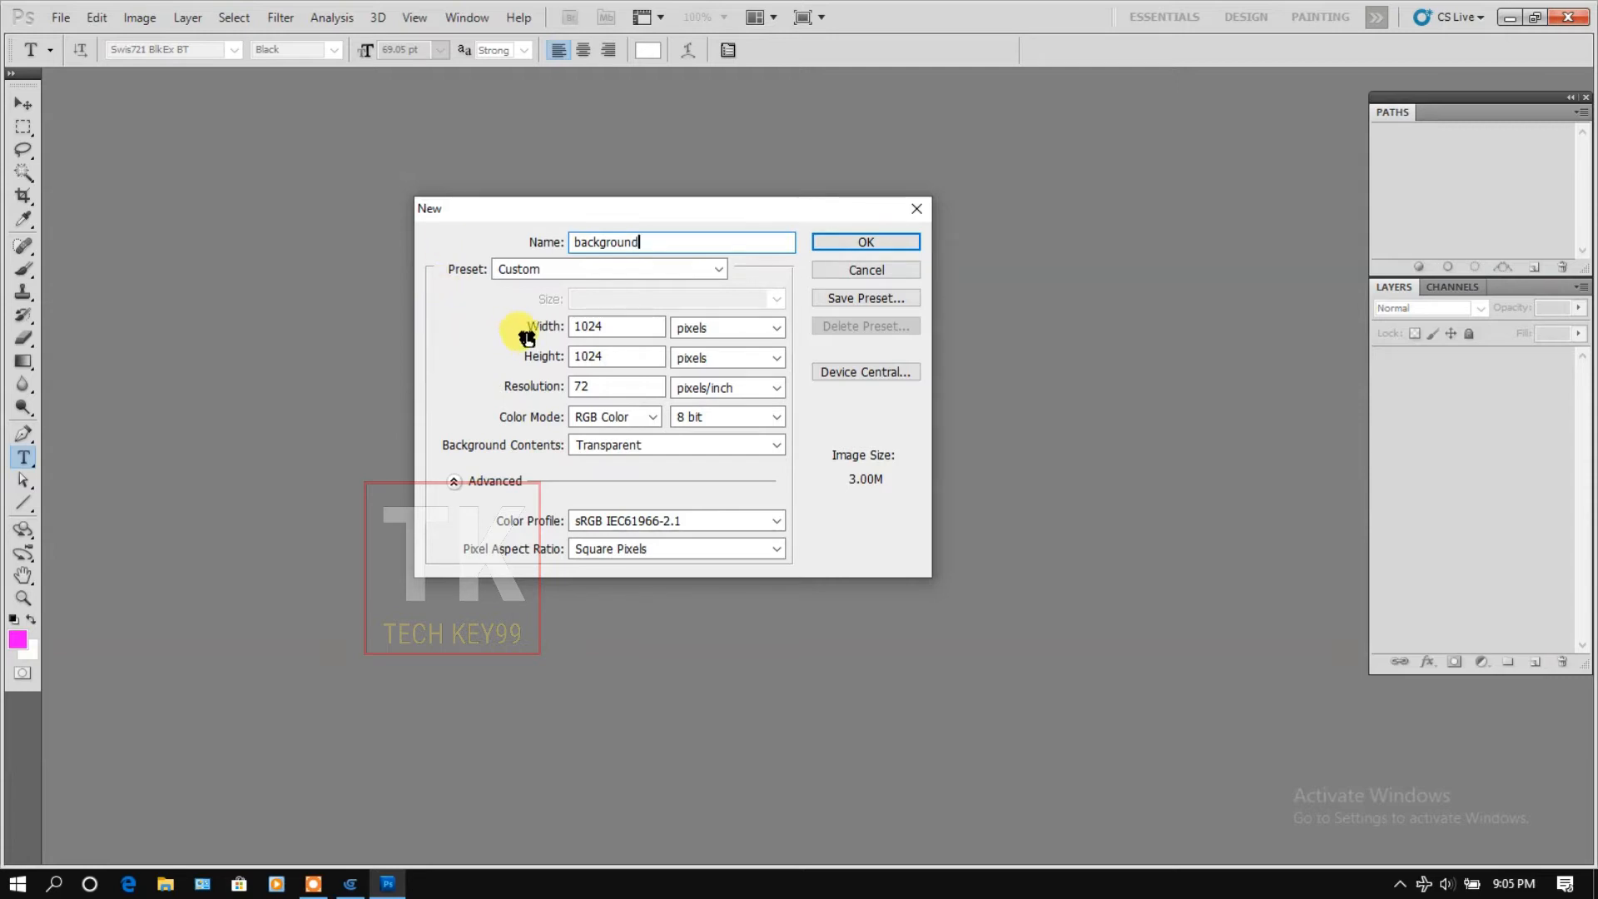
pyautogui.click(606, 327)
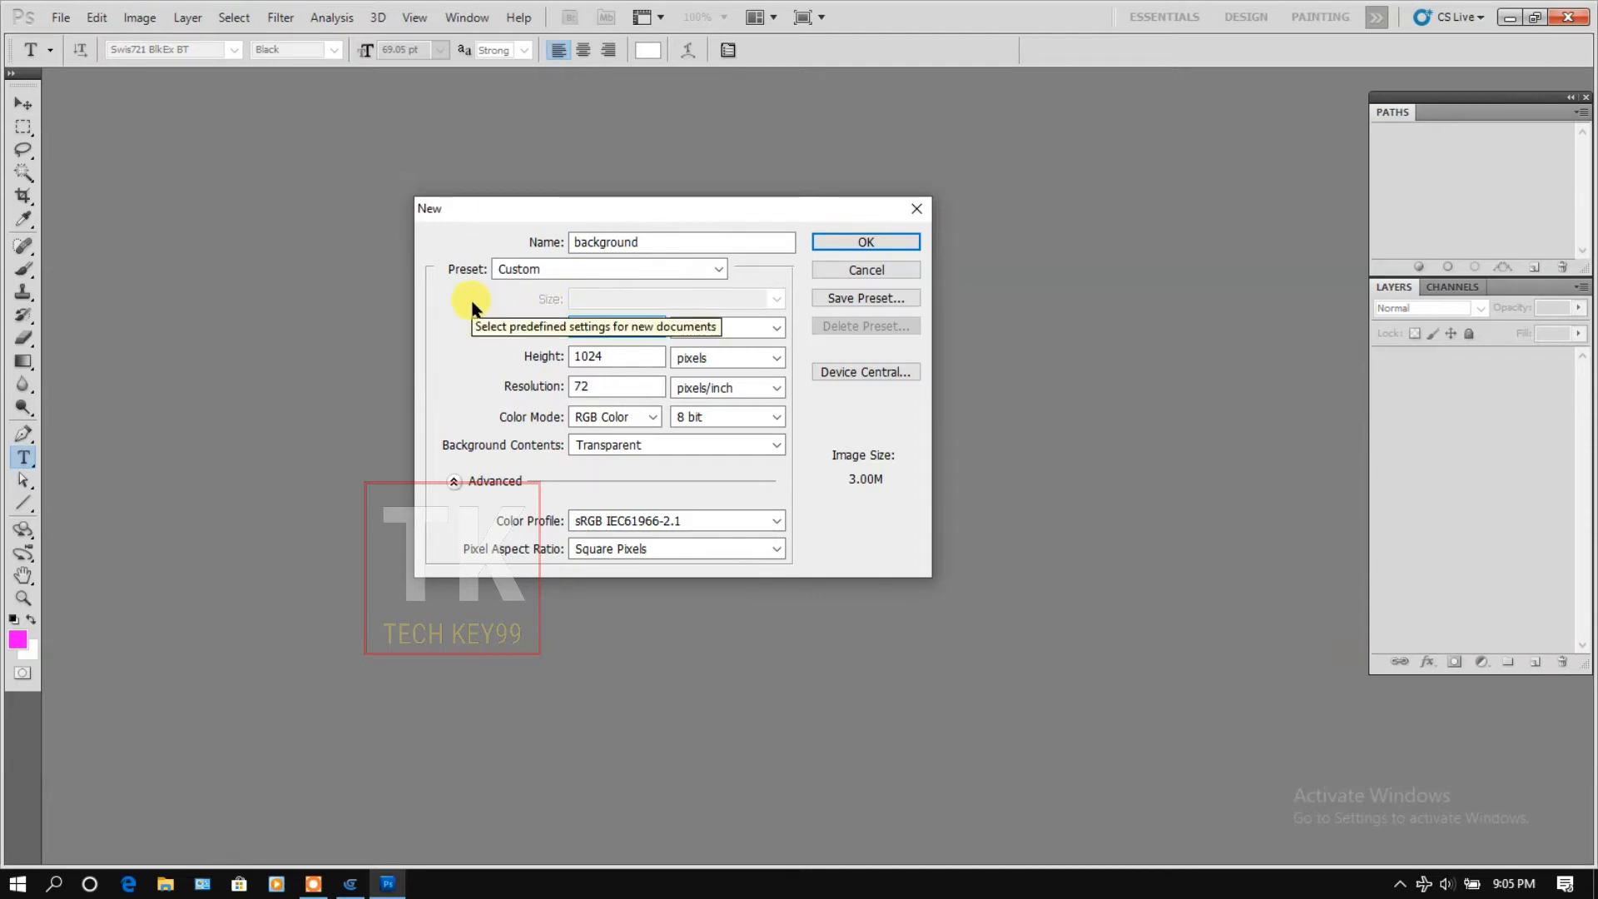
pyautogui.write('800')
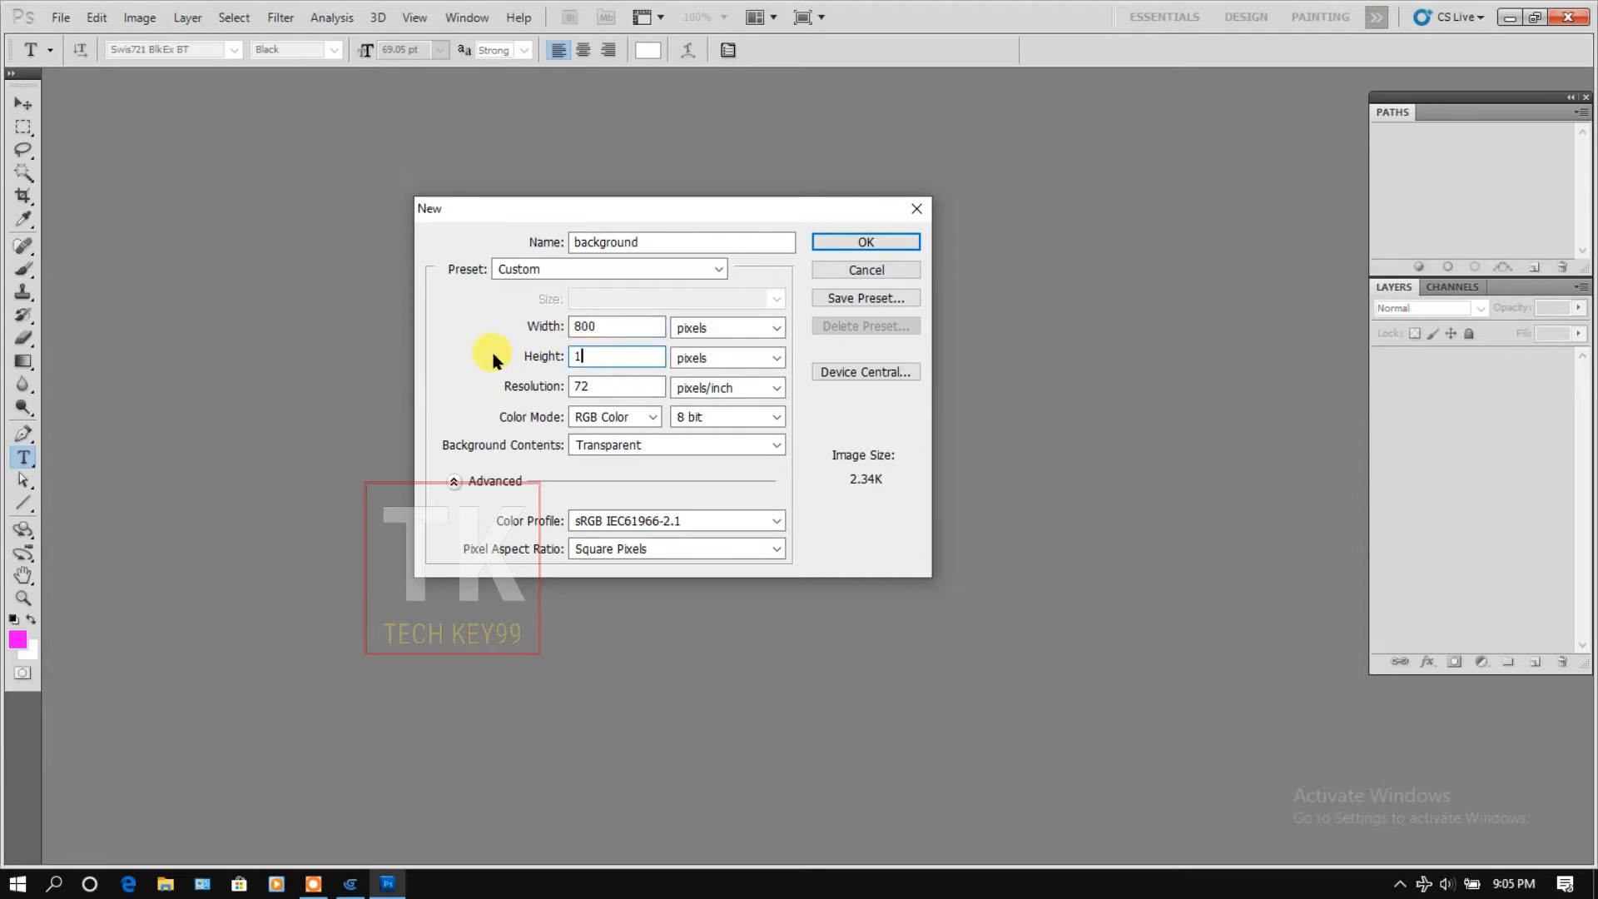
pyautogui.click(854, 243)
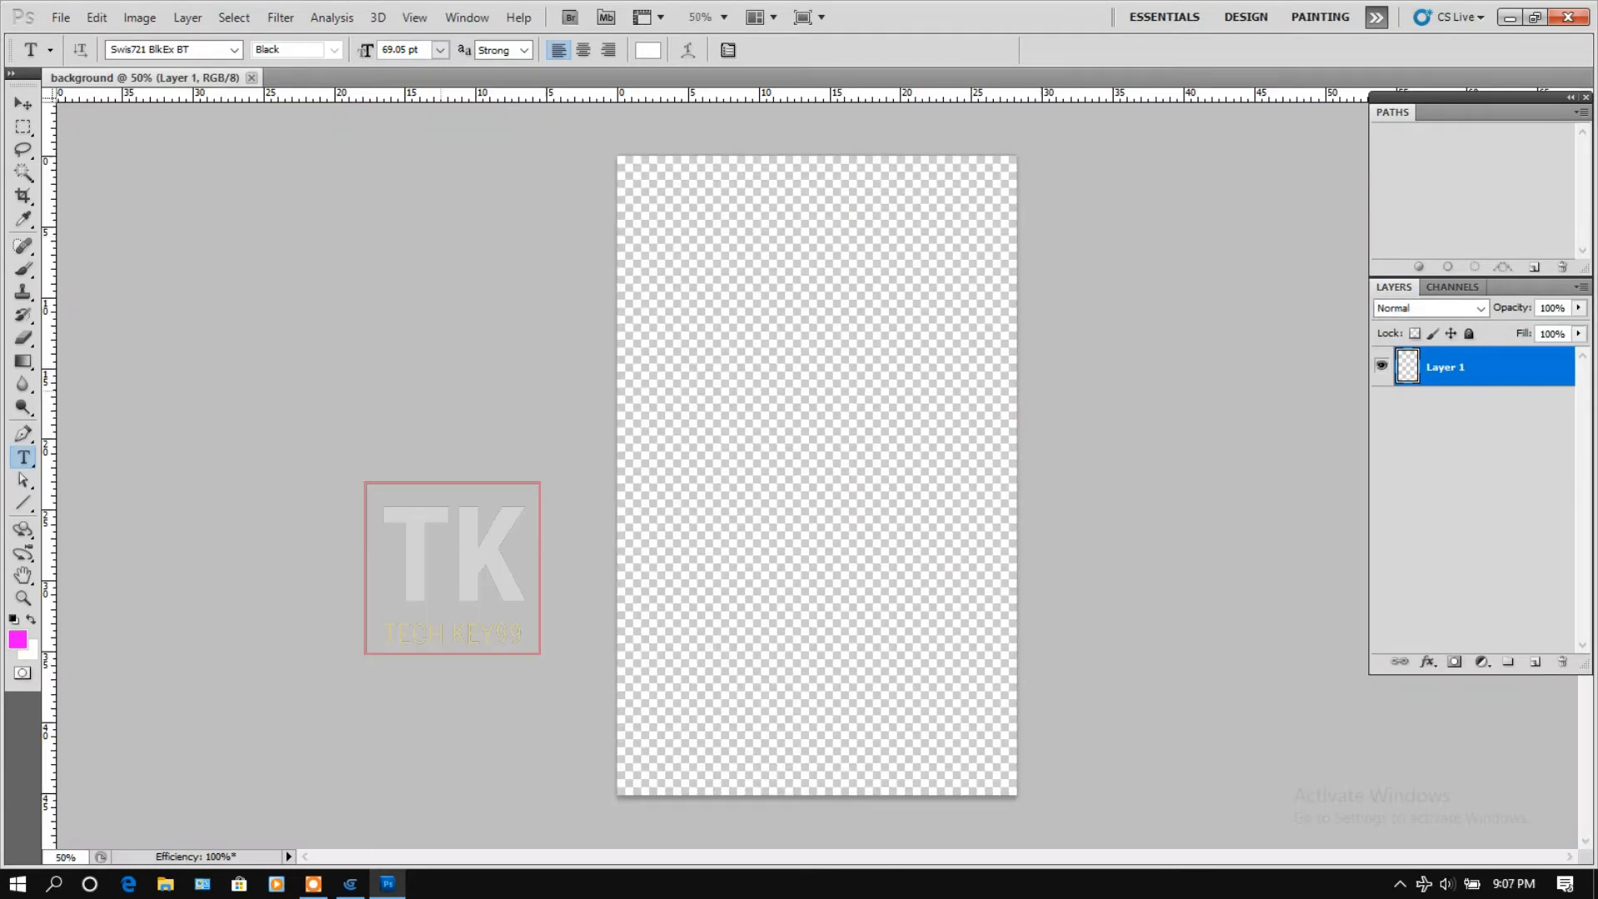
# Activate the Brush tool and set the foreground color to black.
pyautogui.click(23, 275)
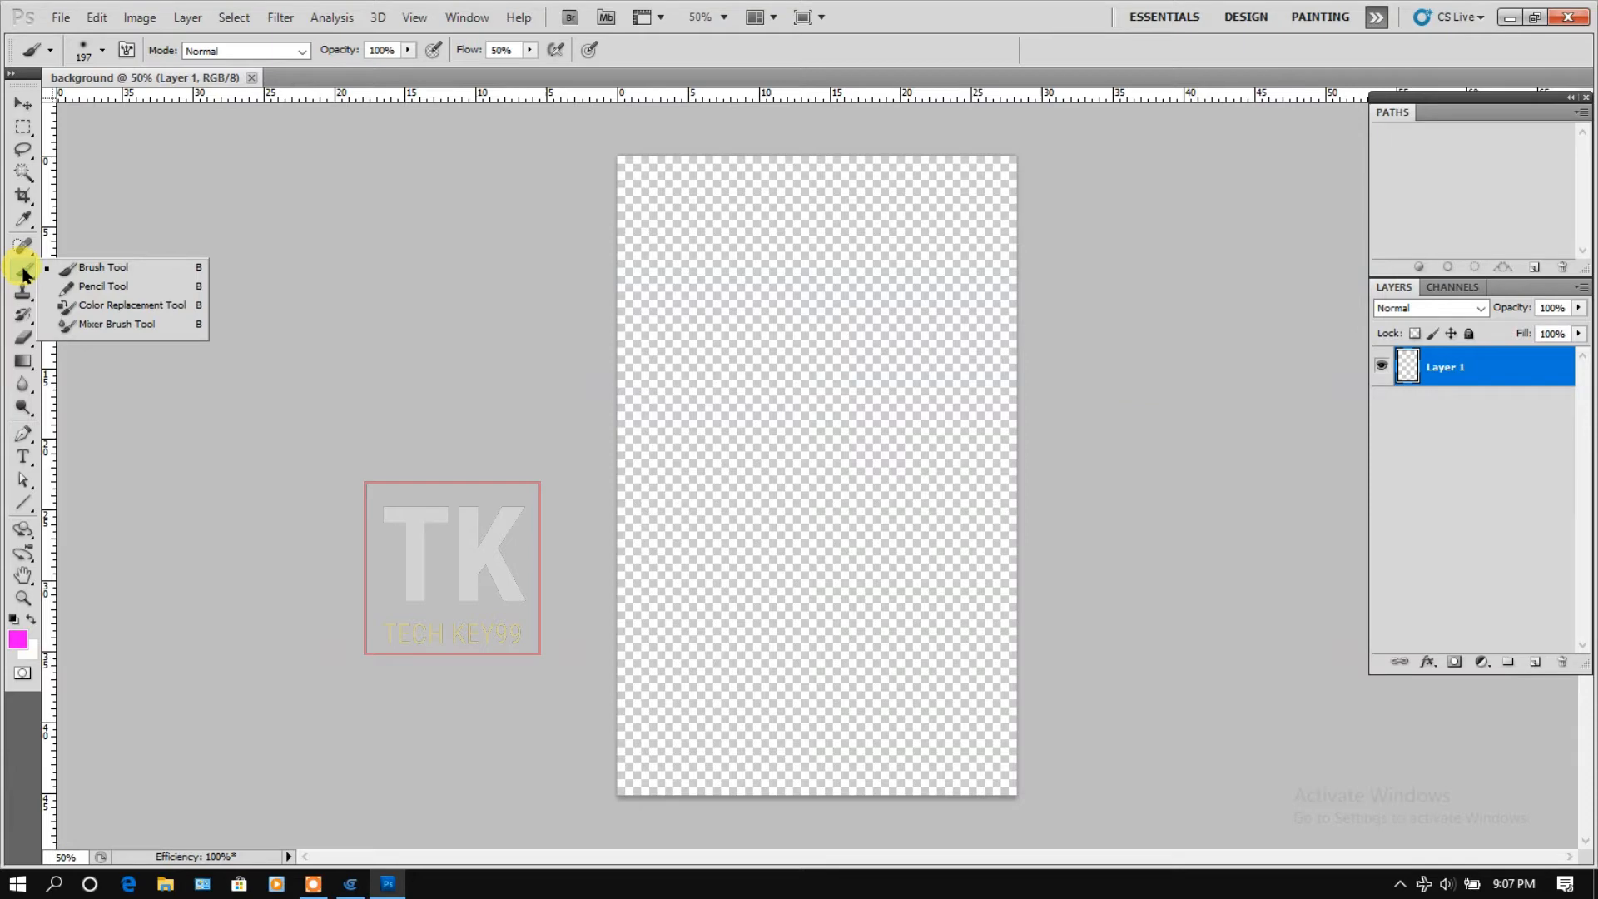
pyautogui.click(24, 274)
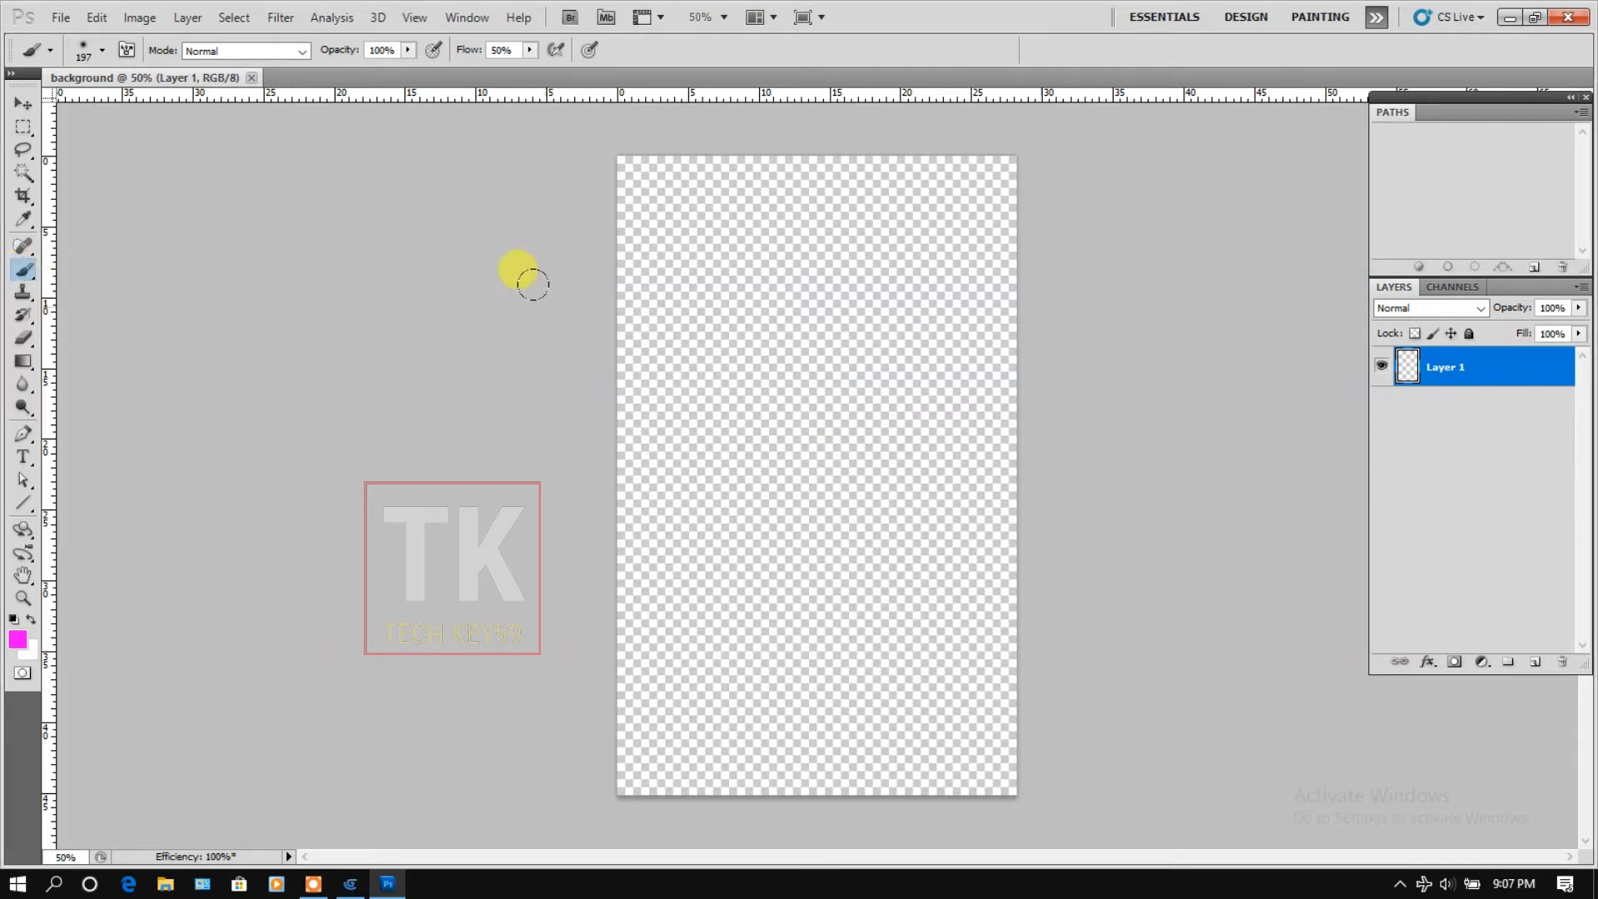
pyautogui.click(19, 643)
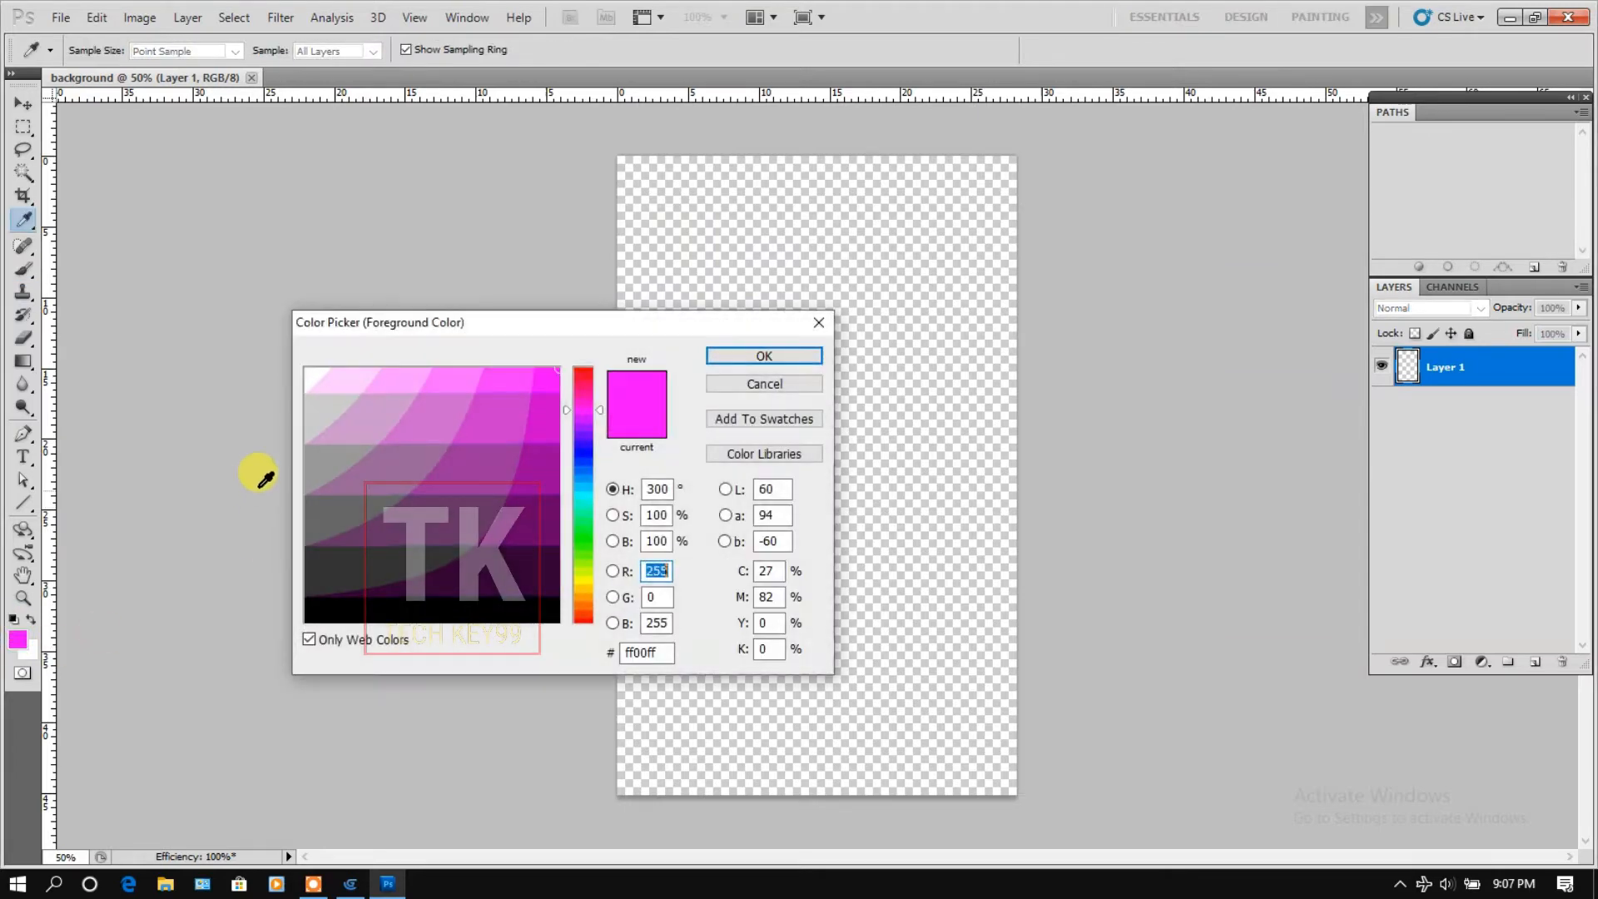
pyautogui.click(319, 373)
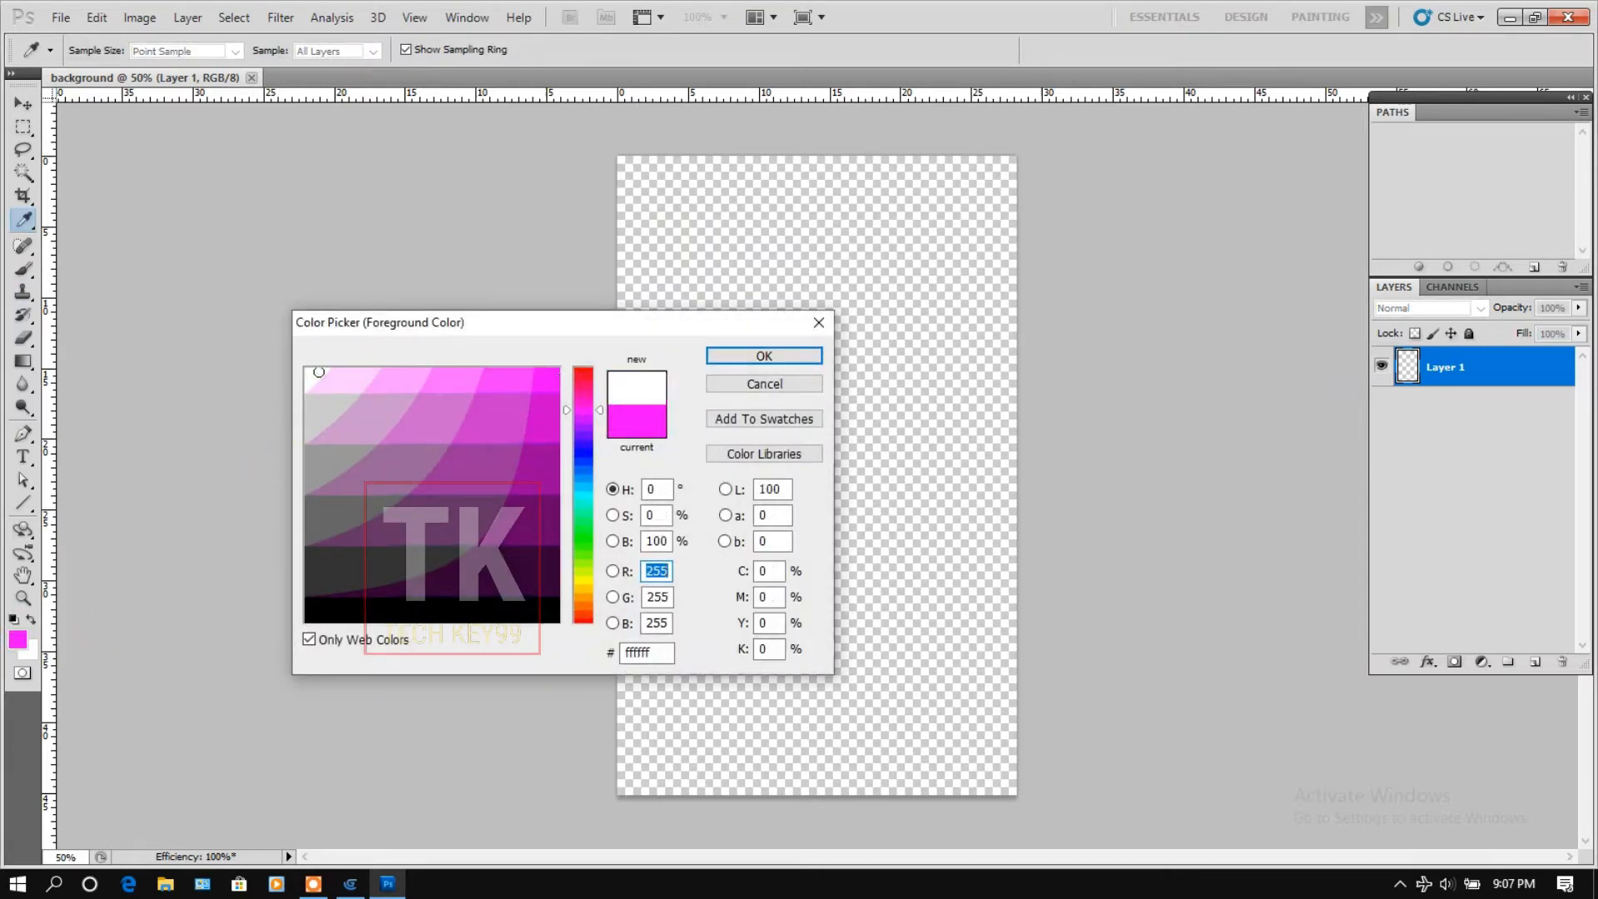
pyautogui.click(472, 617)
pyautogui.click(753, 359)
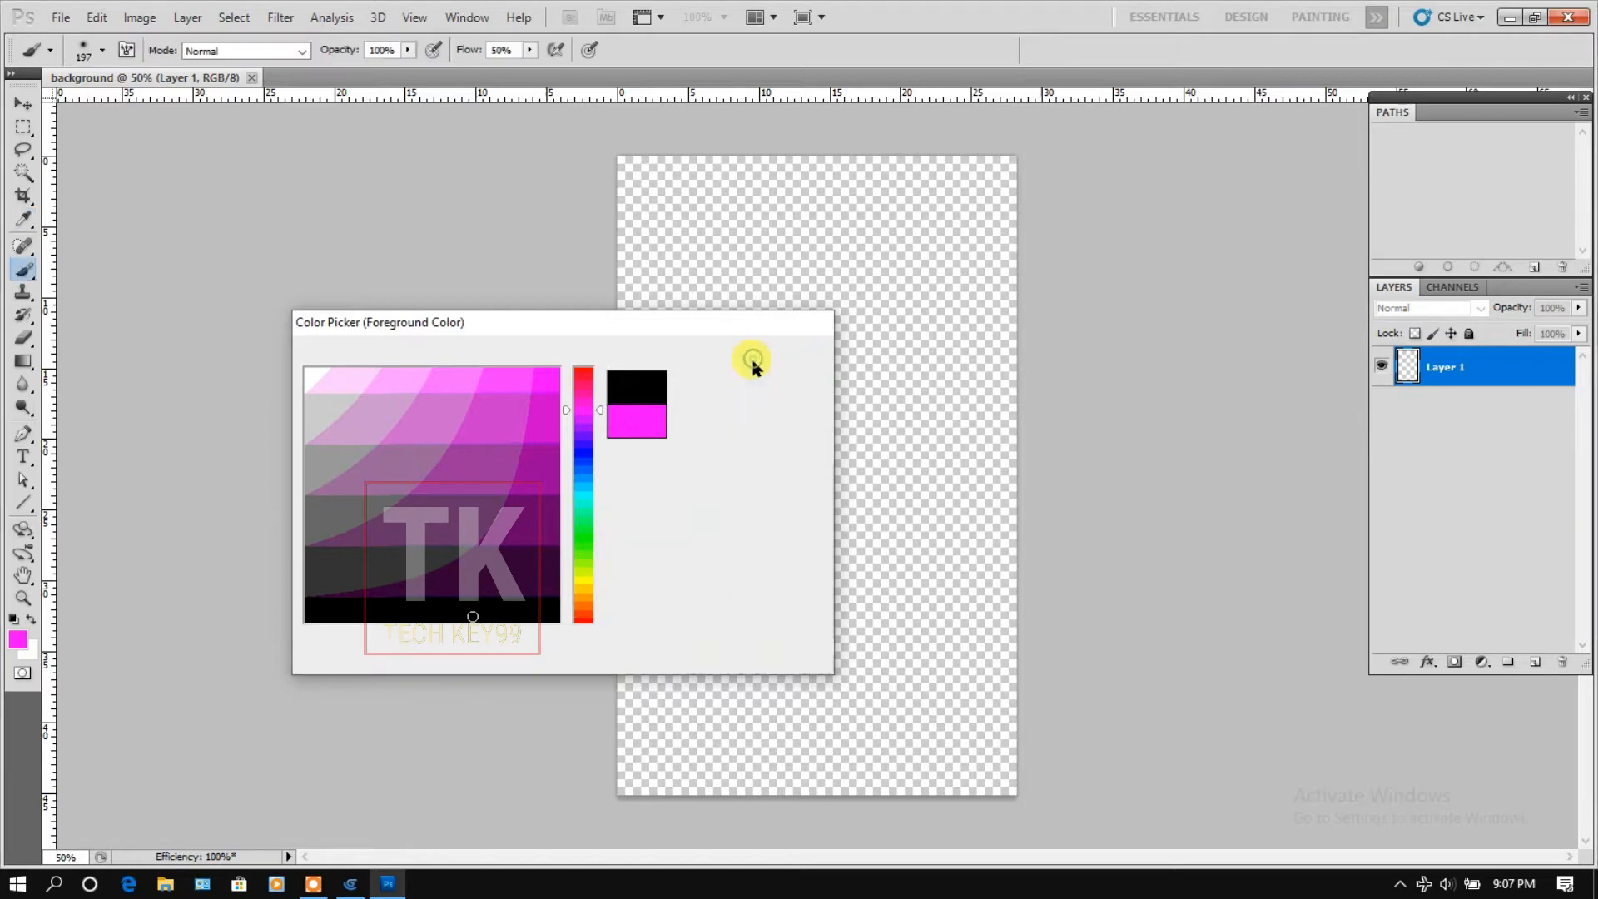
# Paint black over most of the canvas with a soft round brush of 339 px and 0% hardness.
pyautogui.click(104, 52)
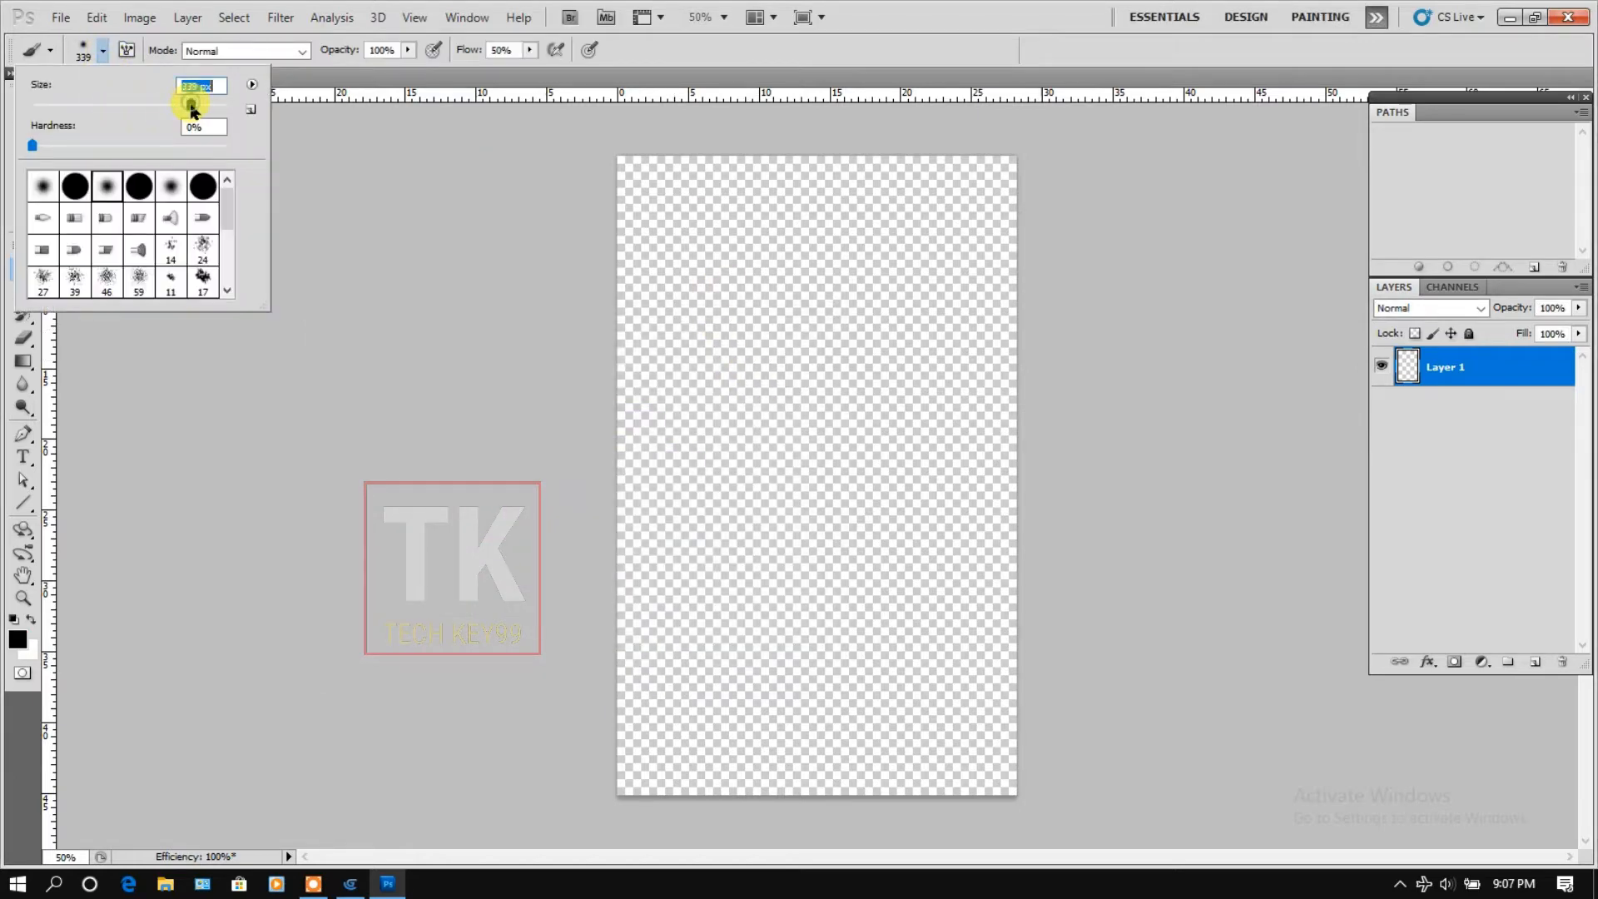
pyautogui.click(42, 186)
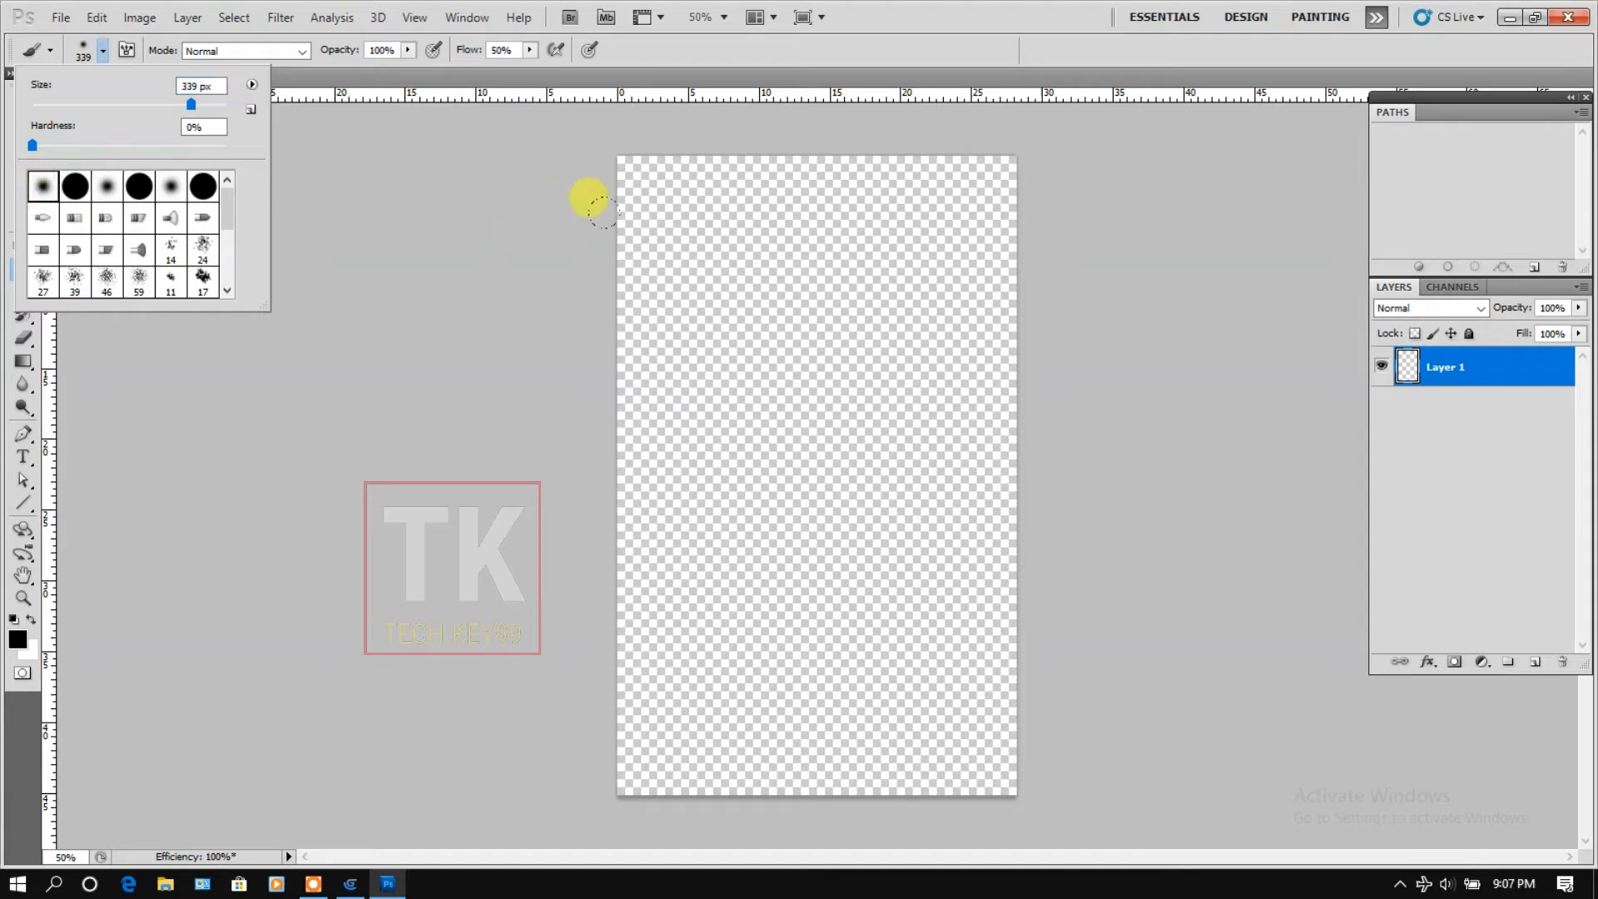
pyautogui.click(595, 133)
pyautogui.moveTo(594, 133)
pyautogui.mouseDown()
pyautogui.moveTo(615, 482)
pyautogui.moveTo(606, 733)
pyautogui.mouseUp()
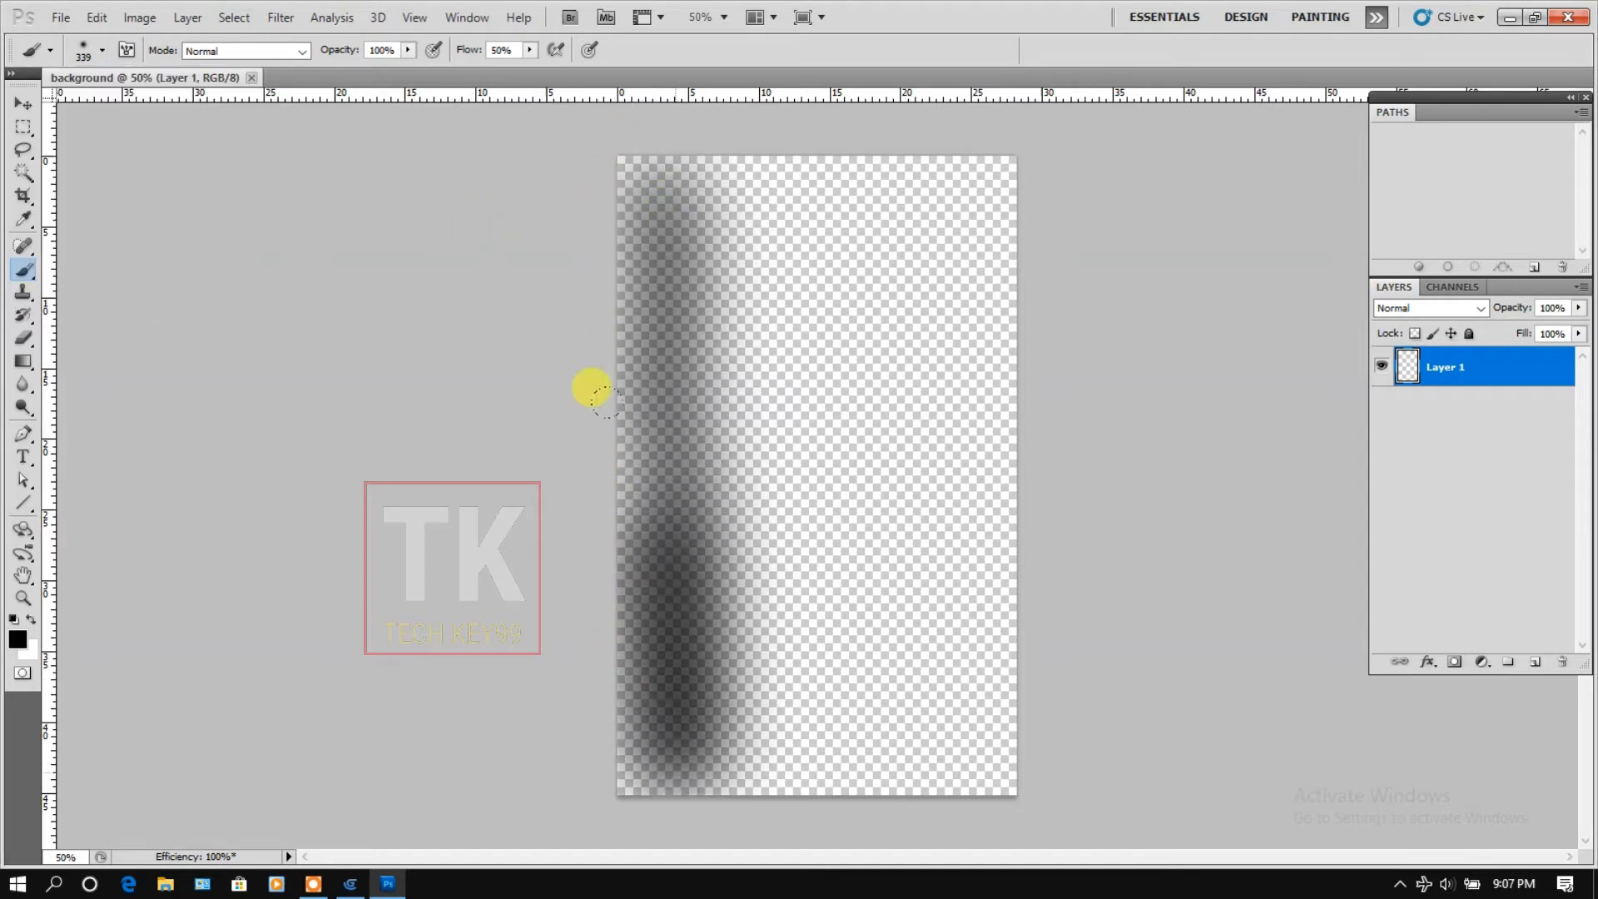
pyautogui.moveTo(592, 388)
pyautogui.mouseDown()
pyautogui.moveTo(571, 271)
pyautogui.moveTo(607, 735)
pyautogui.moveTo(557, 249)
pyautogui.moveTo(659, 138)
pyautogui.moveTo(774, 147)
pyautogui.moveTo(597, 189)
pyautogui.moveTo(1021, 717)
pyautogui.moveTo(882, 521)
pyautogui.moveTo(864, 678)
pyautogui.moveTo(638, 432)
pyautogui.moveTo(803, 222)
pyautogui.moveTo(819, 551)
pyautogui.moveTo(777, 371)
pyautogui.moveTo(757, 495)
pyautogui.mouseUp()
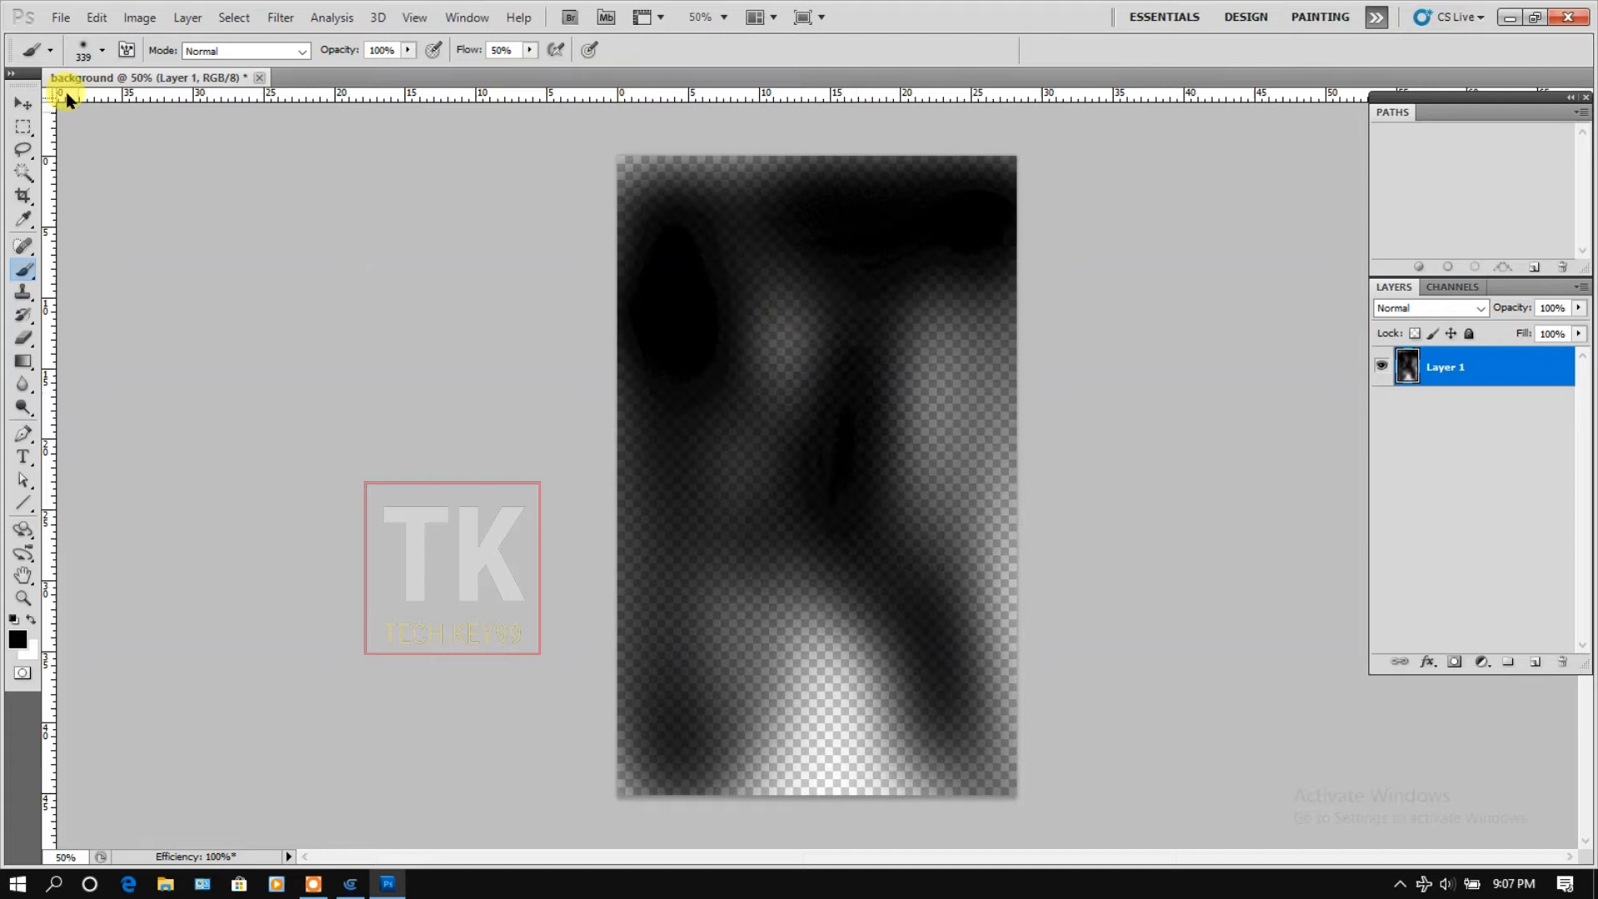
# Cover the whole canvas in solid black with a hard round brush of 862 px and 100% hardness.
pyautogui.click(97, 50)
pyautogui.click(213, 104)
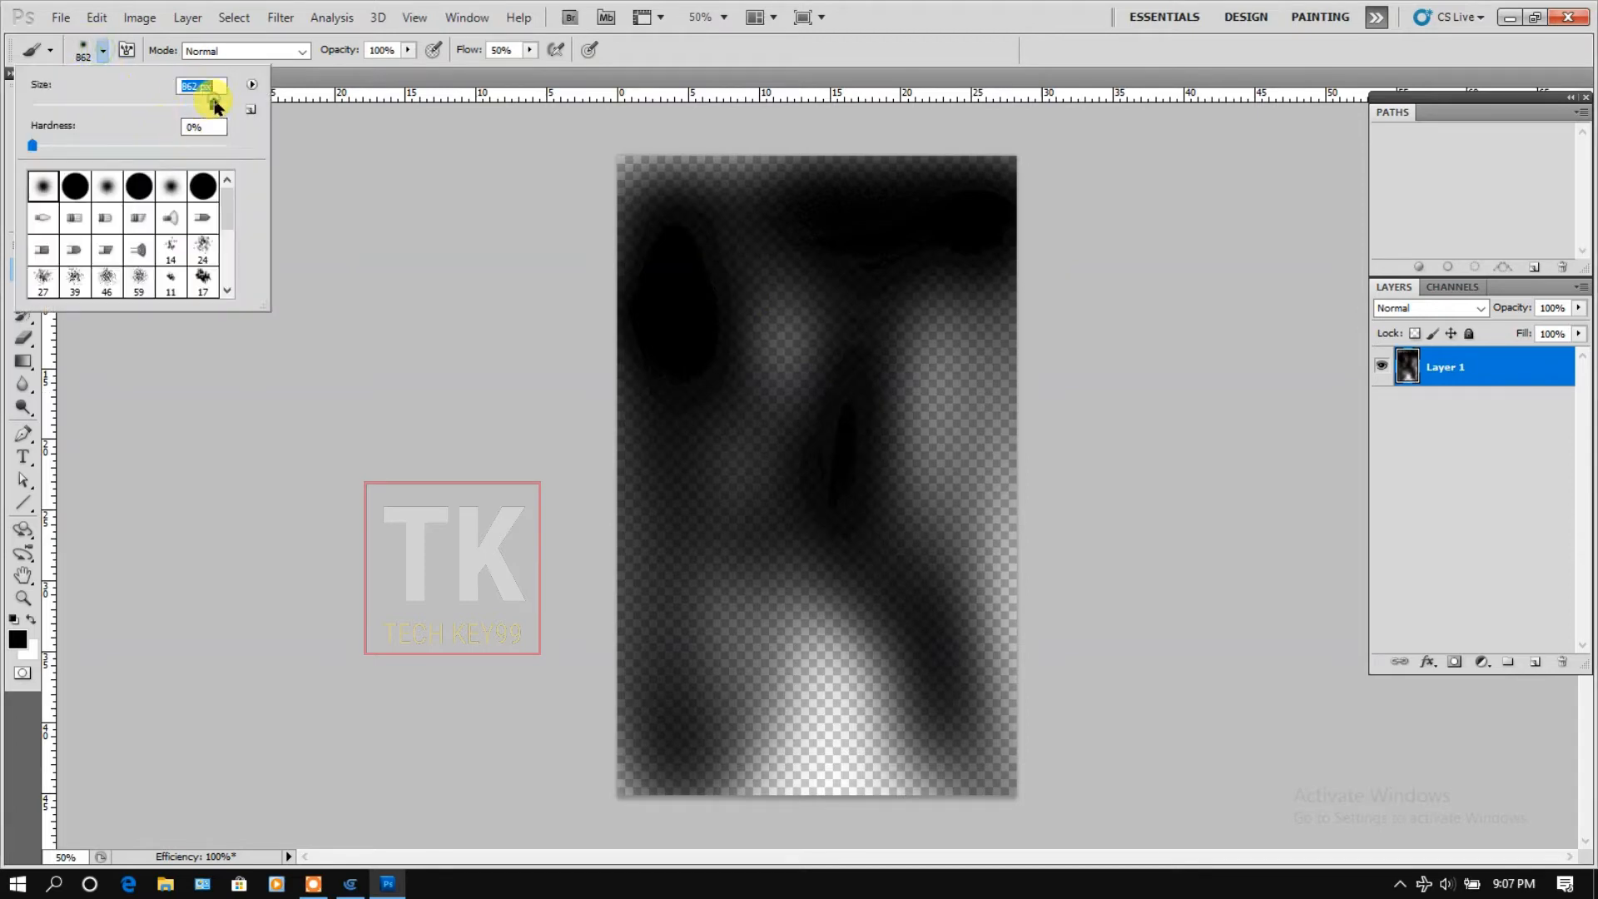
pyautogui.click(140, 185)
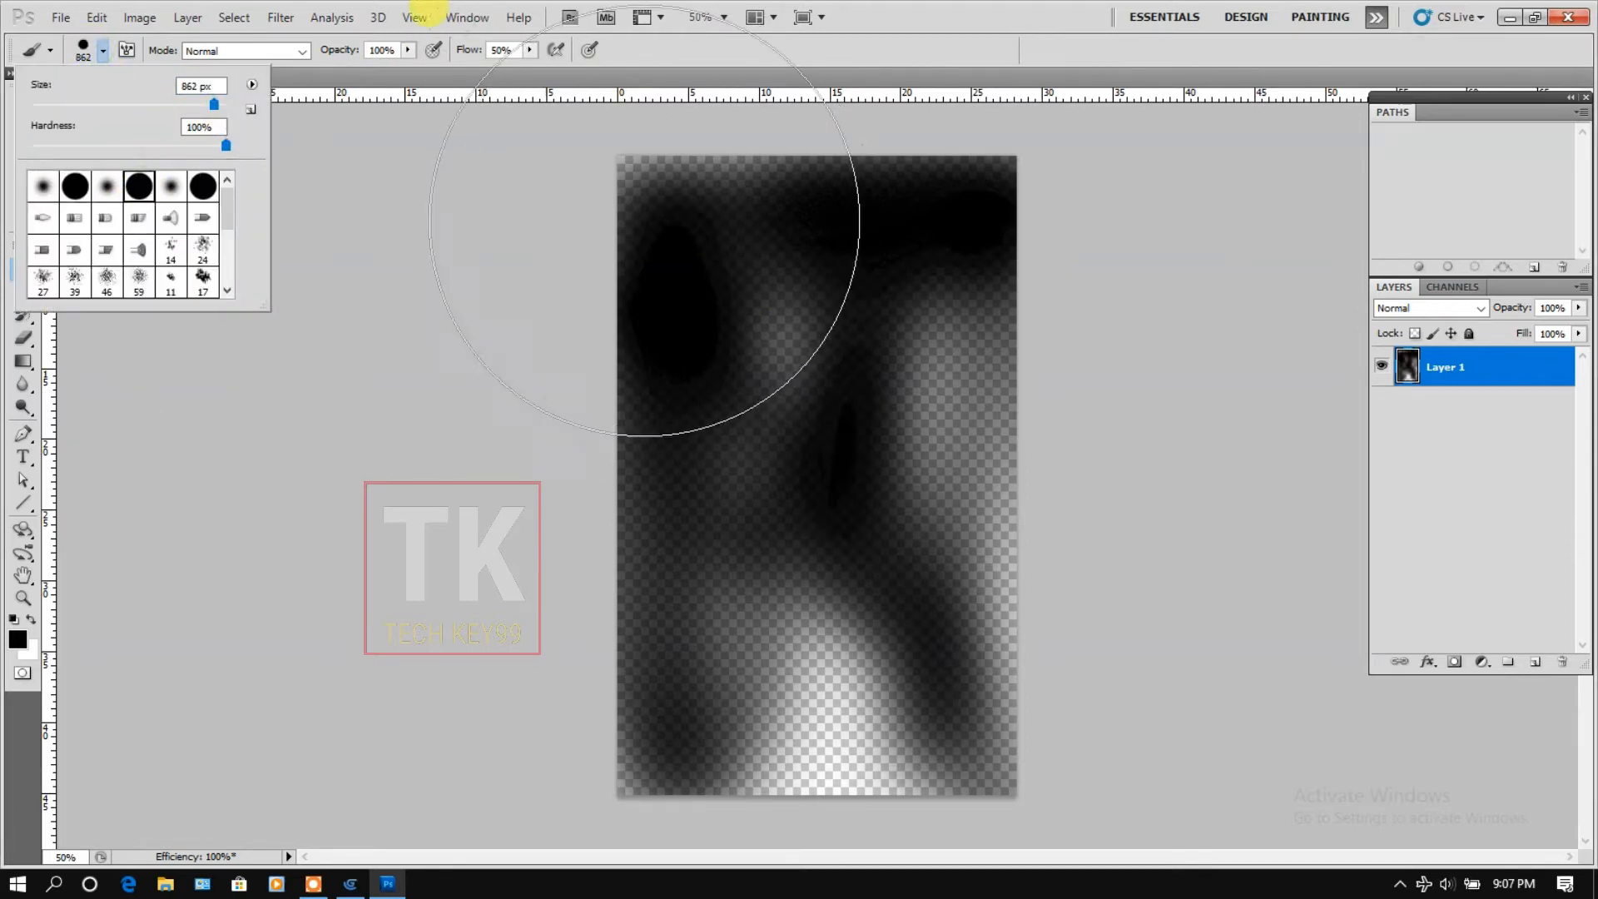
pyautogui.moveTo(701, 284)
pyautogui.mouseDown()
pyautogui.moveTo(1003, 511)
pyautogui.moveTo(958, 427)
pyautogui.moveTo(750, 243)
pyautogui.moveTo(570, 433)
pyautogui.moveTo(833, 749)
pyautogui.moveTo(1018, 590)
pyautogui.moveTo(1011, 328)
pyautogui.moveTo(724, 310)
pyautogui.moveTo(525, 356)
pyautogui.moveTo(139, 152)
pyautogui.mouseUp()
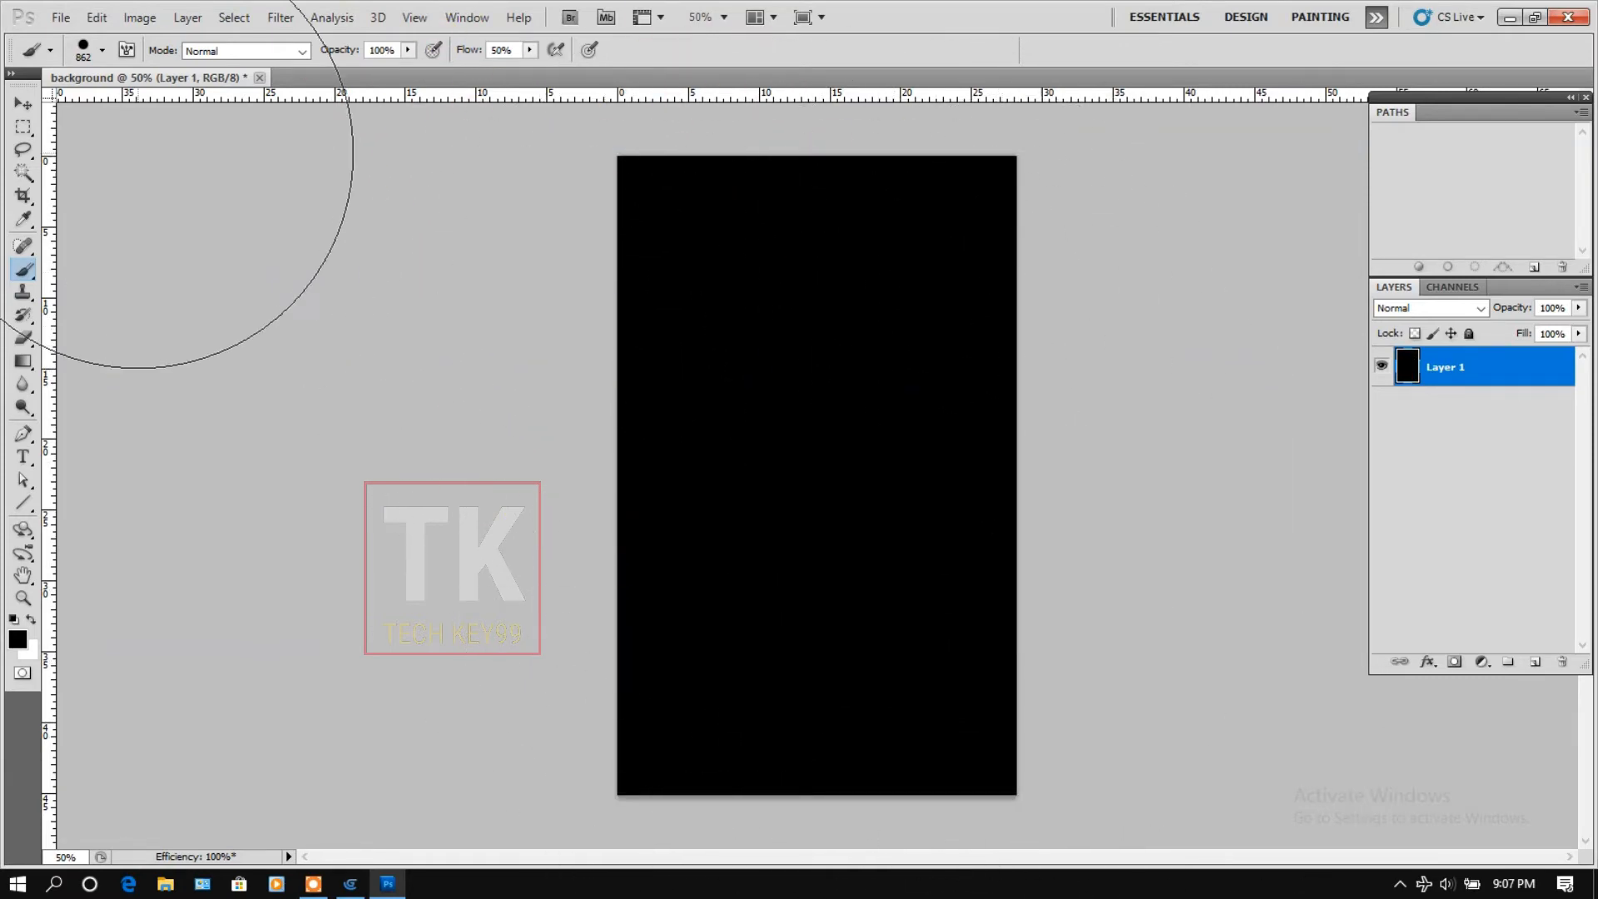
# Paint dark blue (#000033) glows along the canvas's left and right edges with a soft round 267 px brush at 0% hardness.
pyautogui.click(102, 51)
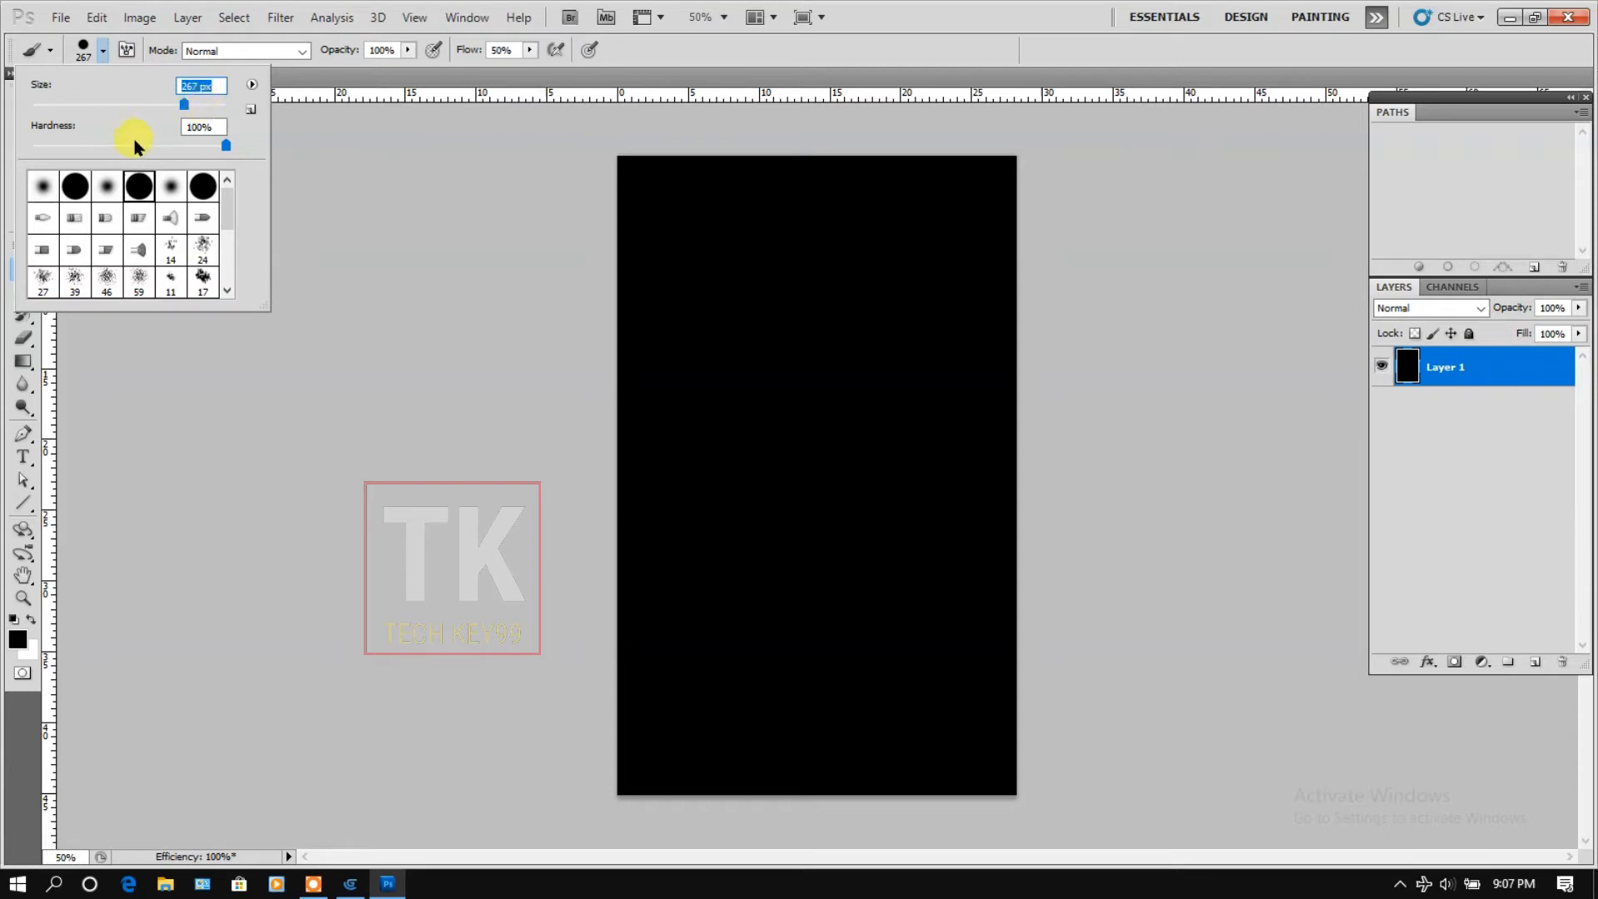
pyautogui.click(43, 186)
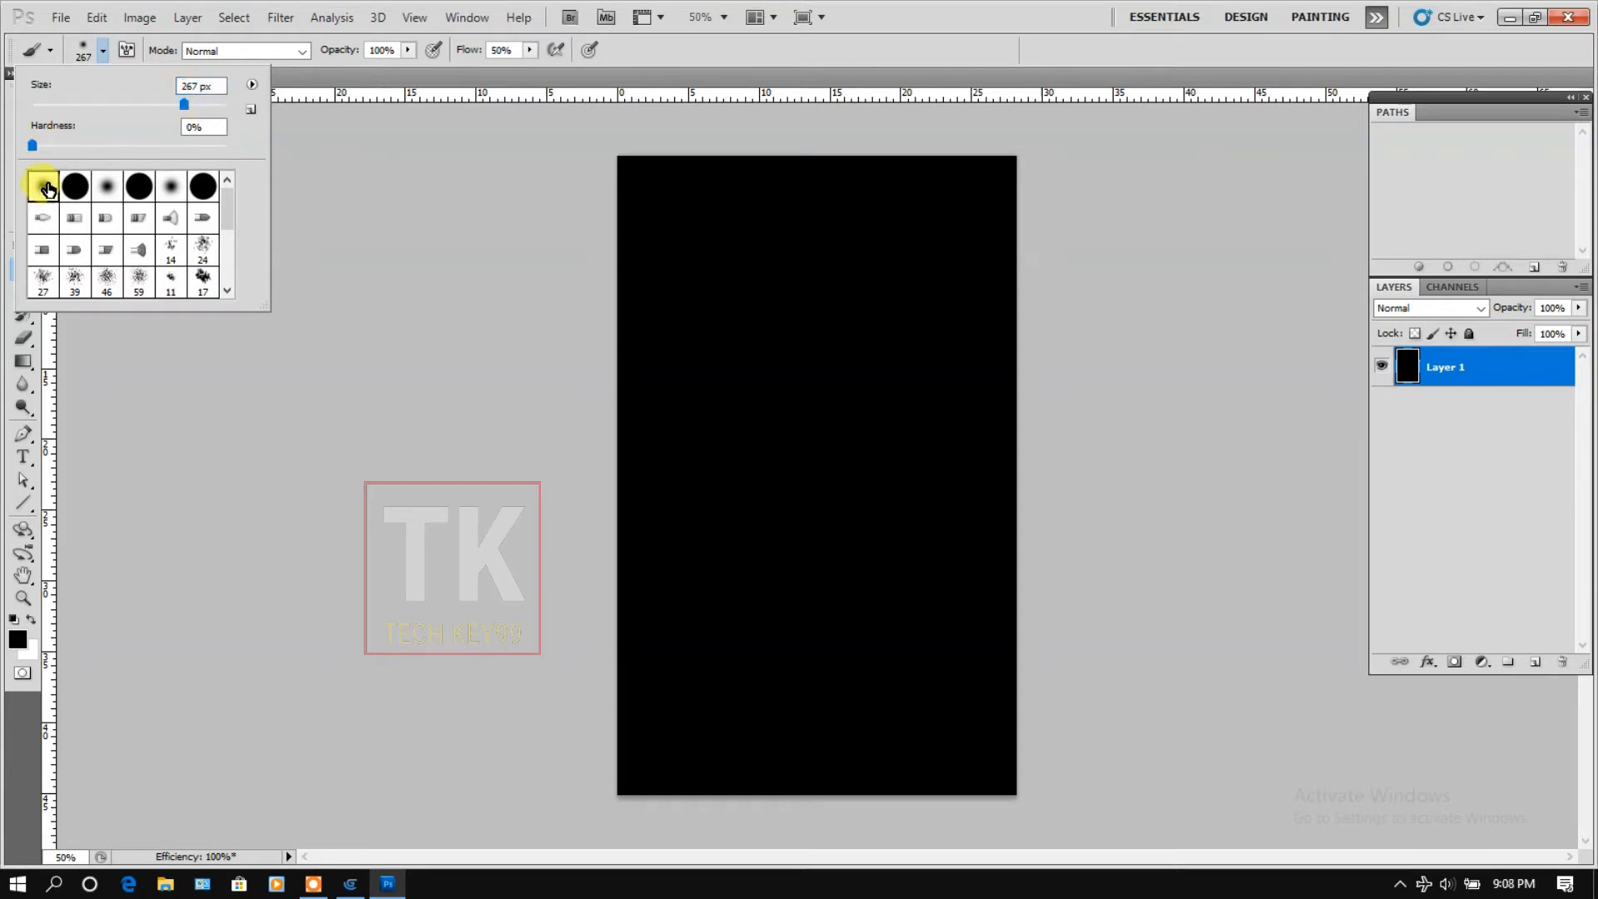
pyautogui.click(17, 640)
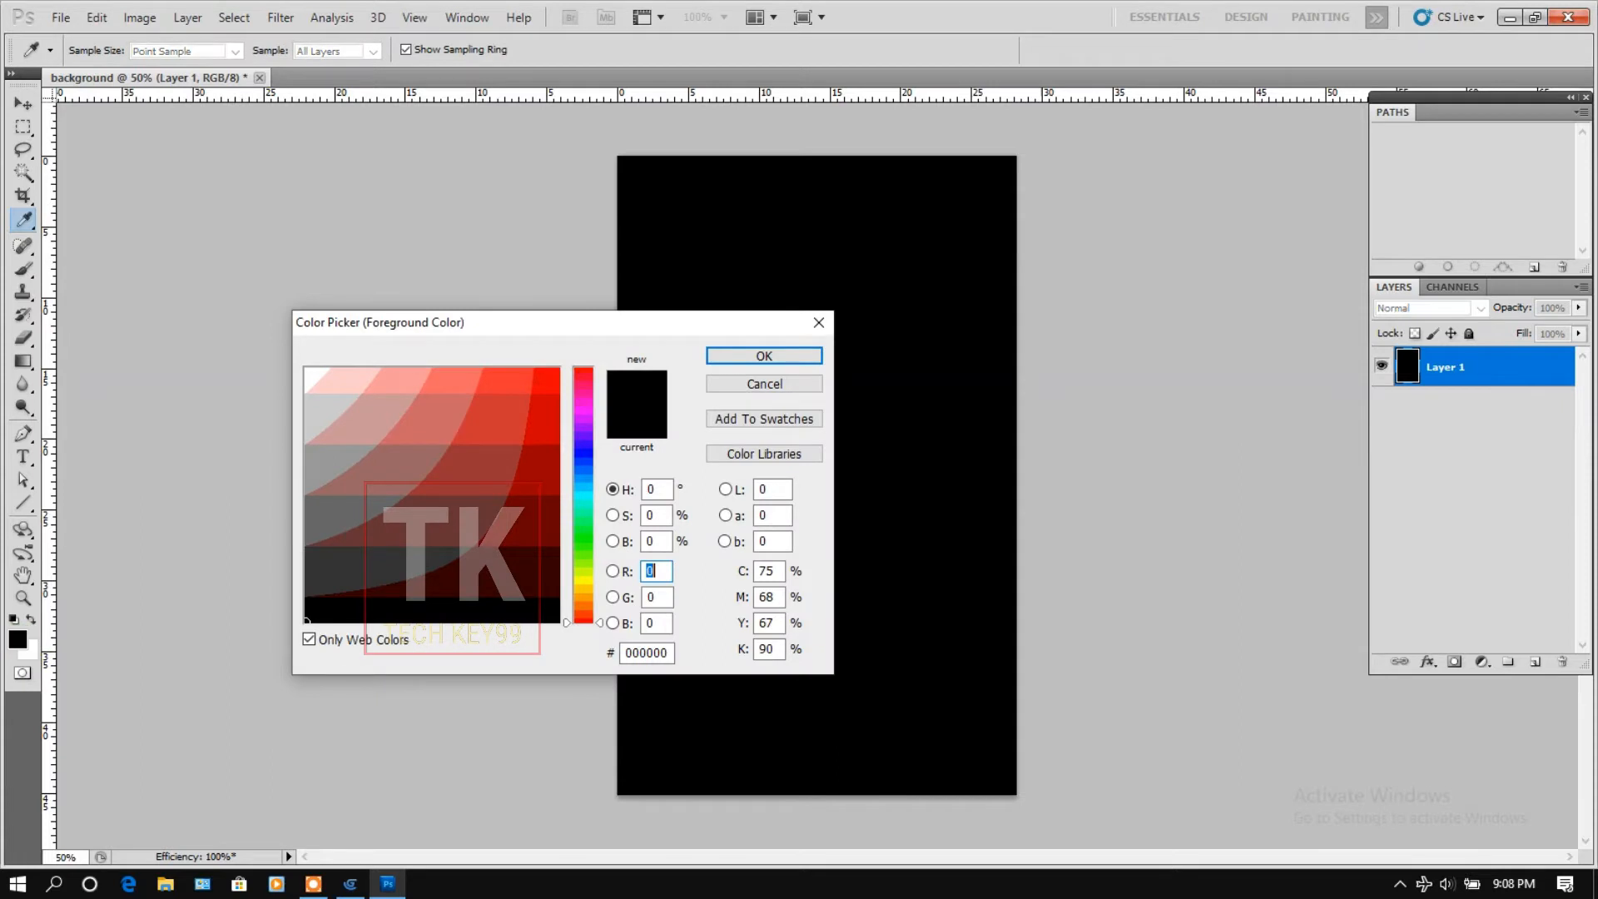
pyautogui.click(583, 455)
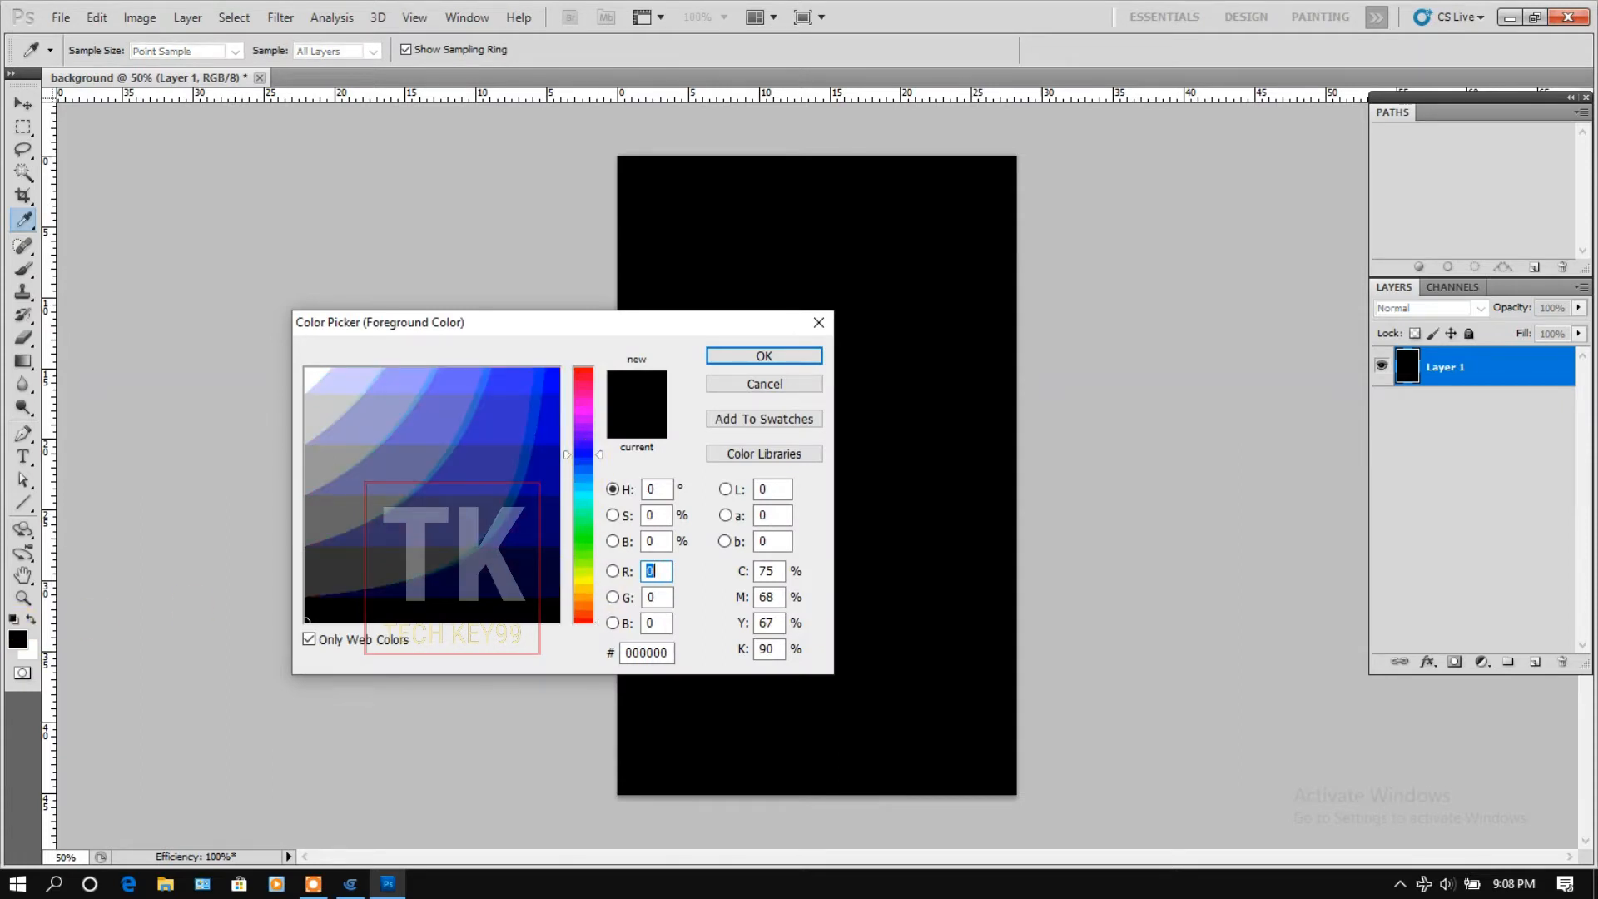
pyautogui.click(549, 570)
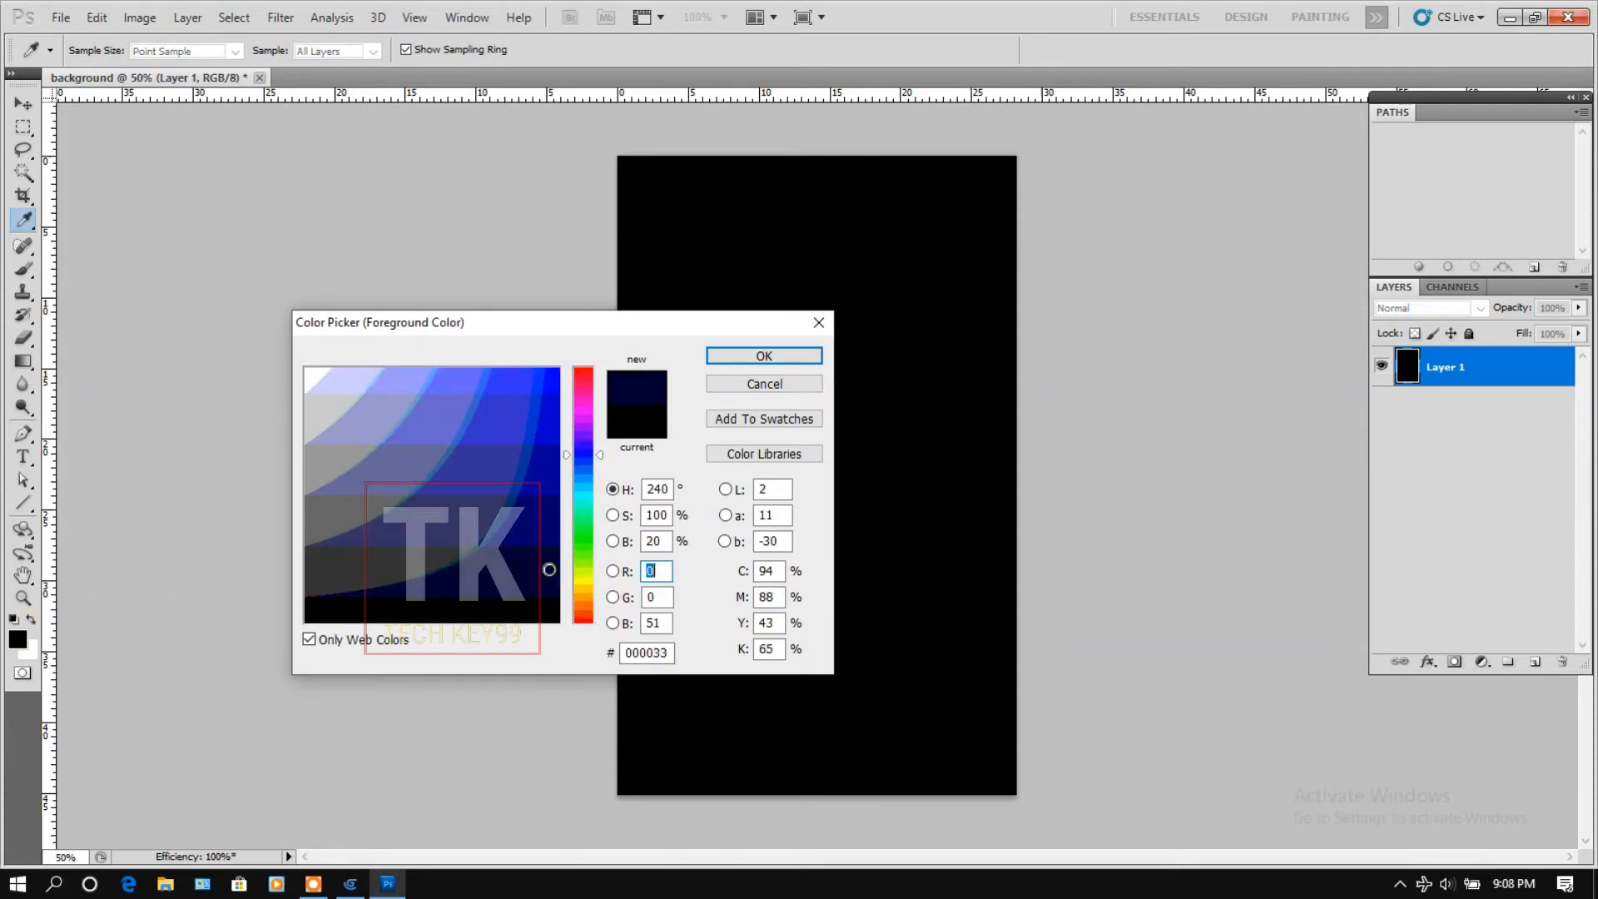
pyautogui.click(729, 358)
pyautogui.press('b')
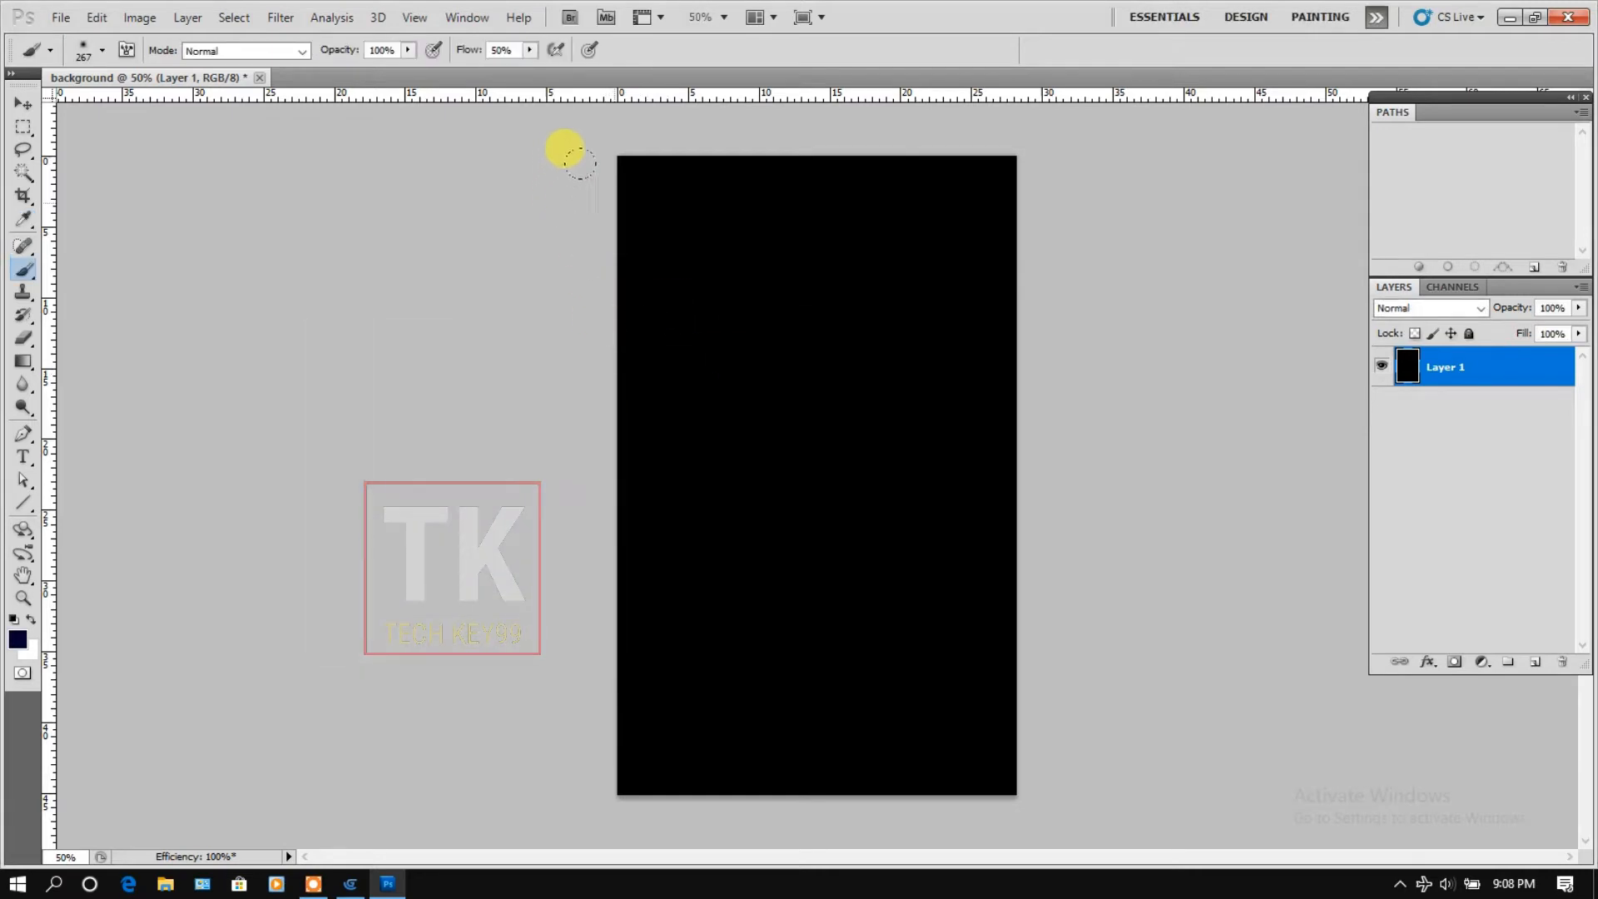
pyautogui.moveTo(580, 163)
pyautogui.mouseDown()
pyautogui.moveTo(583, 518)
pyautogui.moveTo(529, 743)
pyautogui.mouseUp()
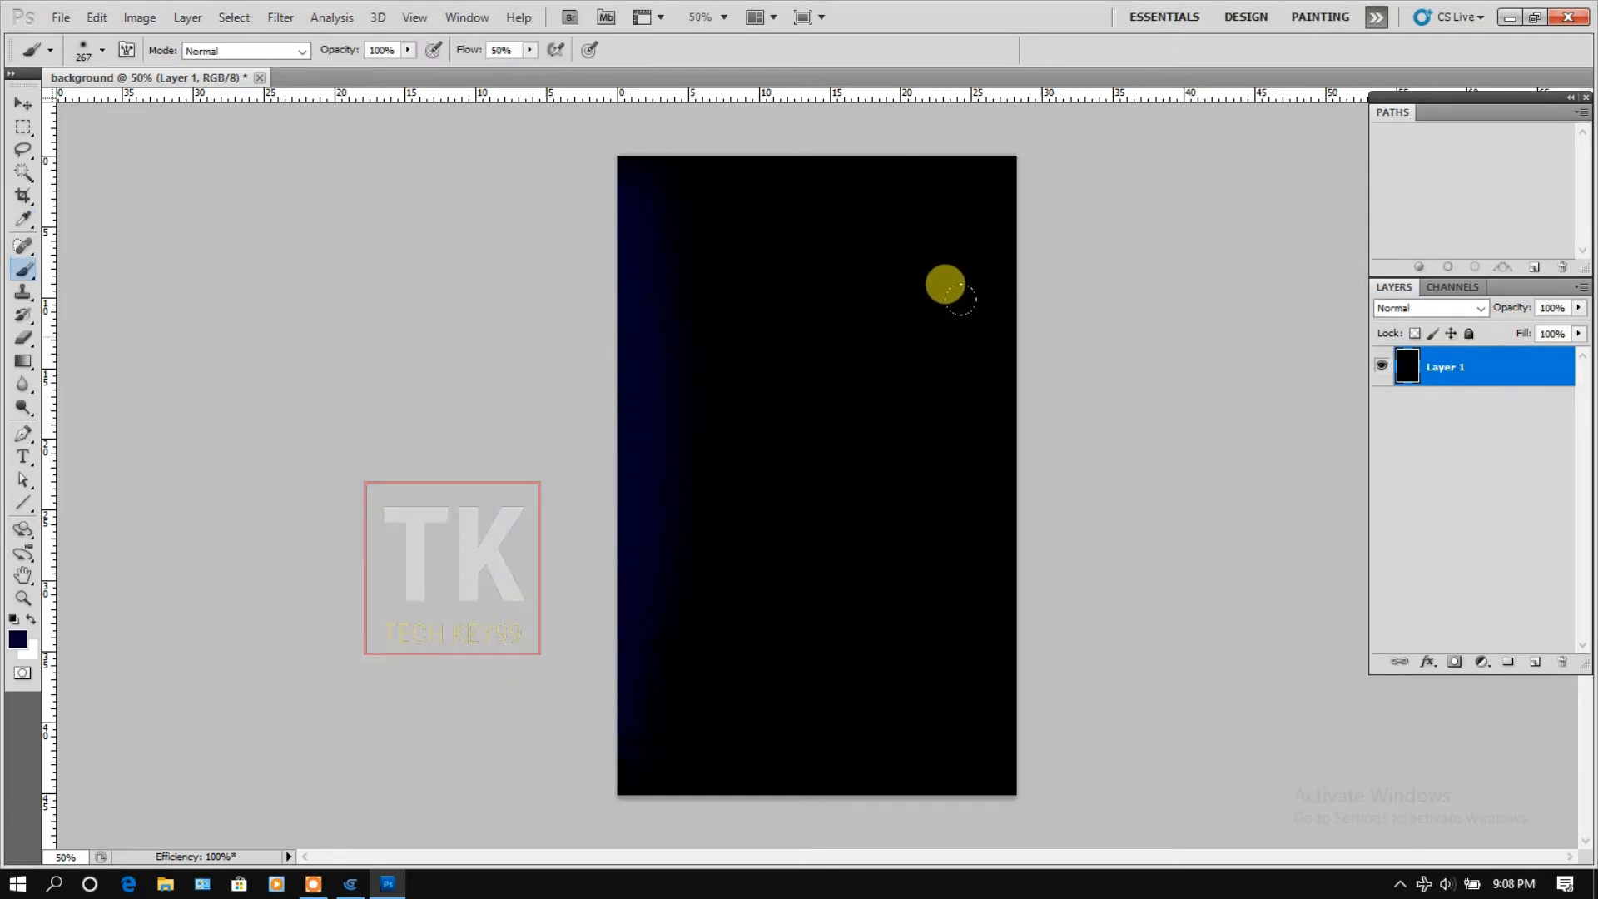
pyautogui.moveTo(961, 300)
pyautogui.mouseDown()
pyautogui.moveTo(956, 541)
pyautogui.moveTo(974, 683)
pyautogui.moveTo(999, 734)
pyautogui.mouseUp()
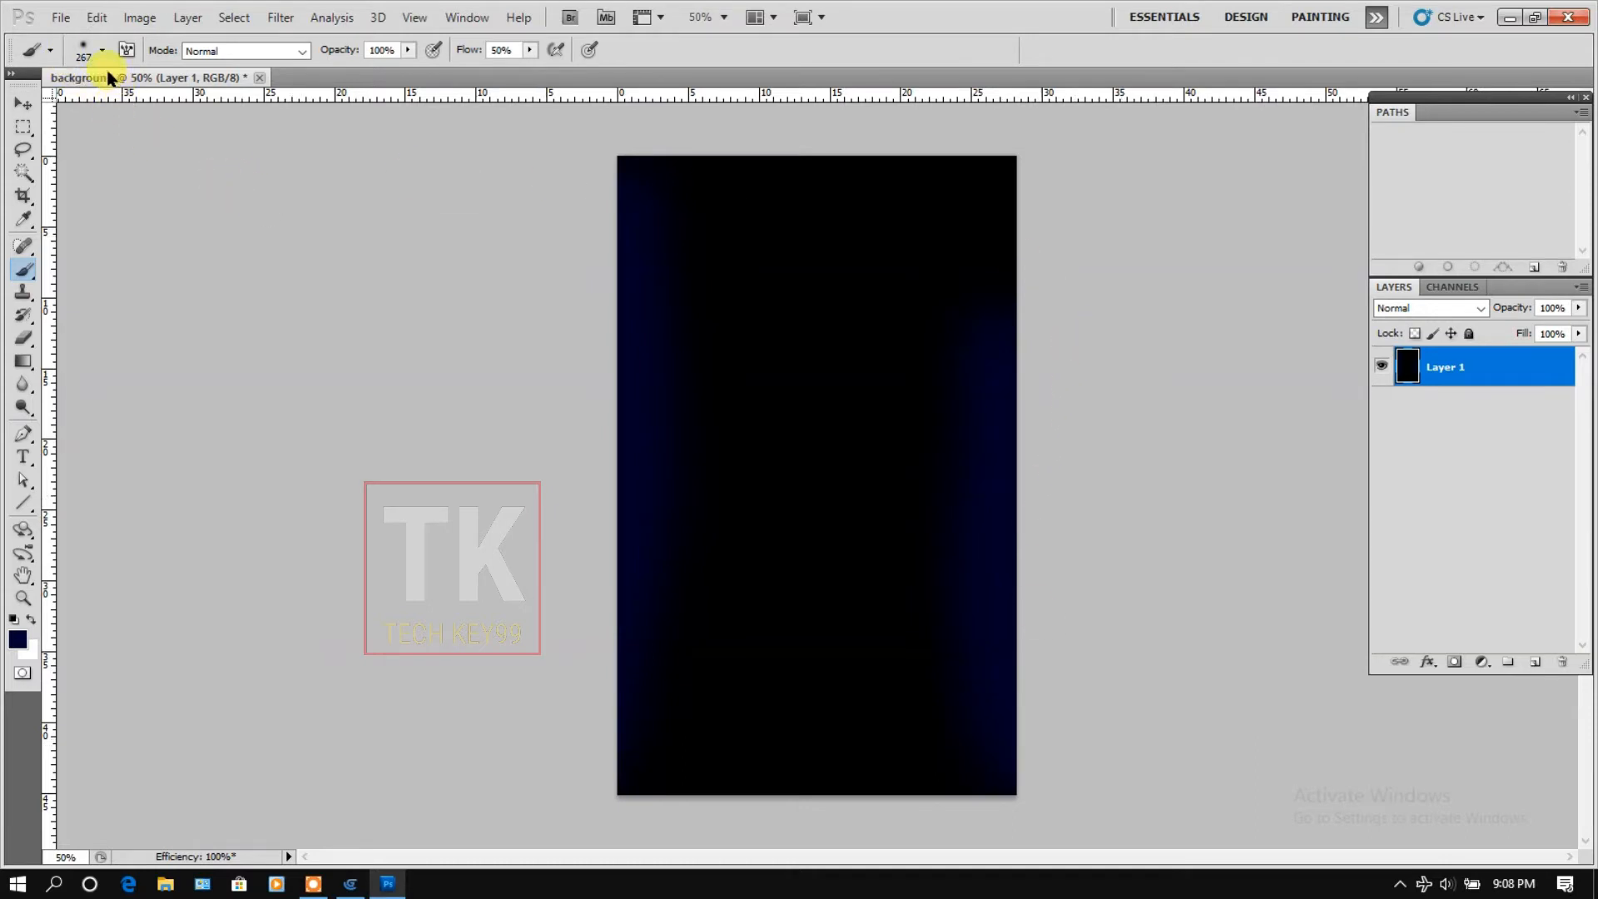
# Choose the 14 px star-speck brush preset and set the foreground color to bright yellow.
pyautogui.click(104, 49)
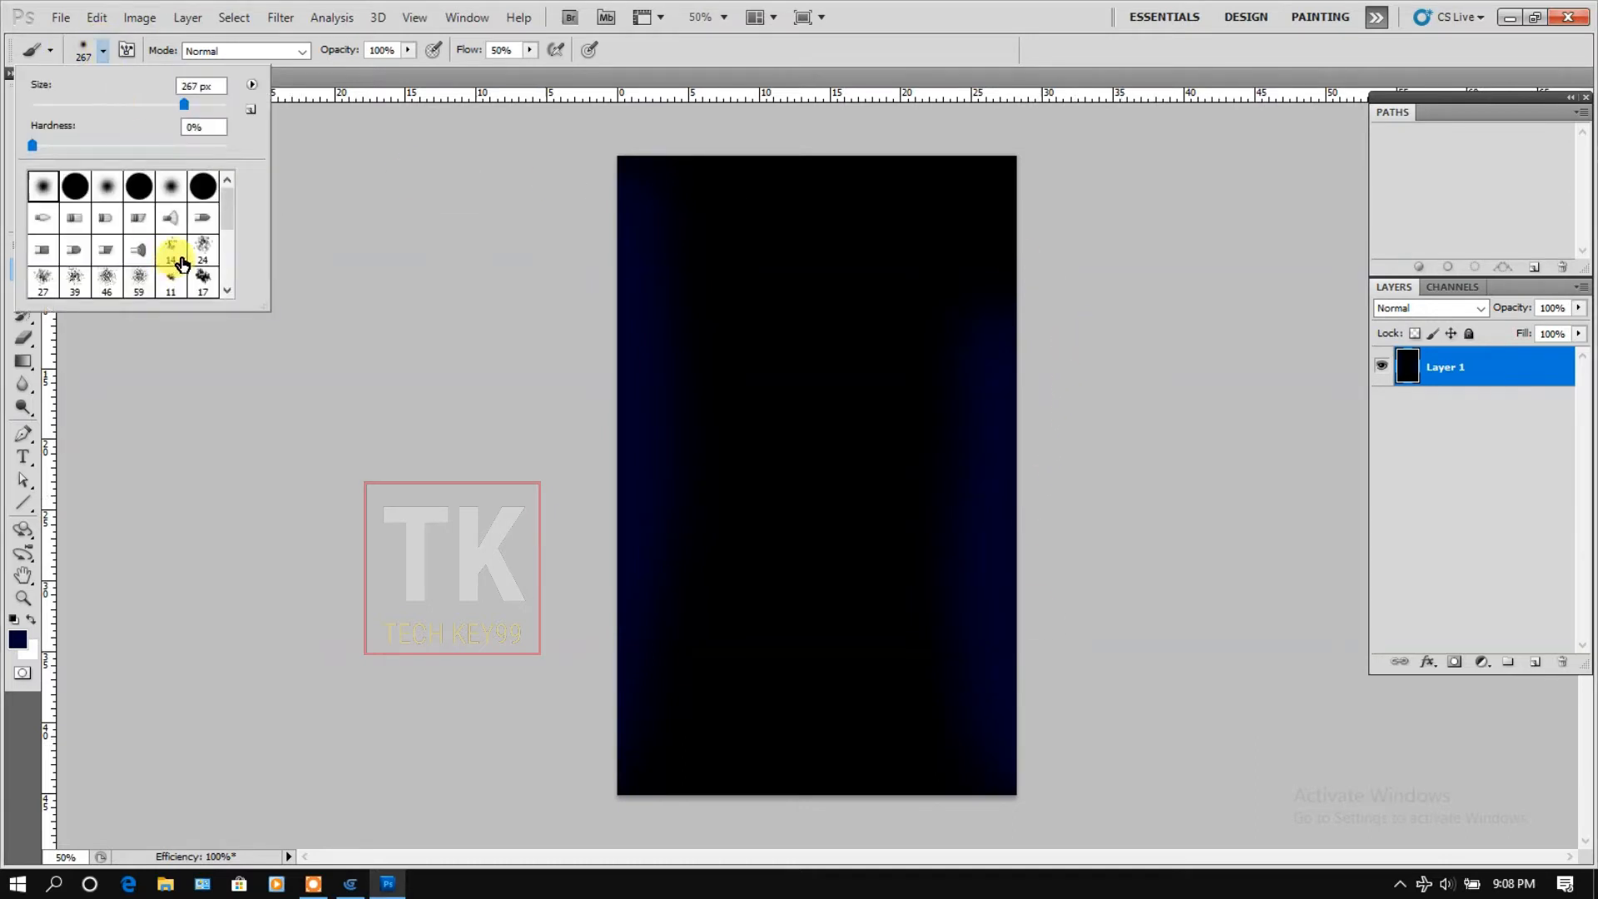
pyautogui.scroll(-2, 154, 205)
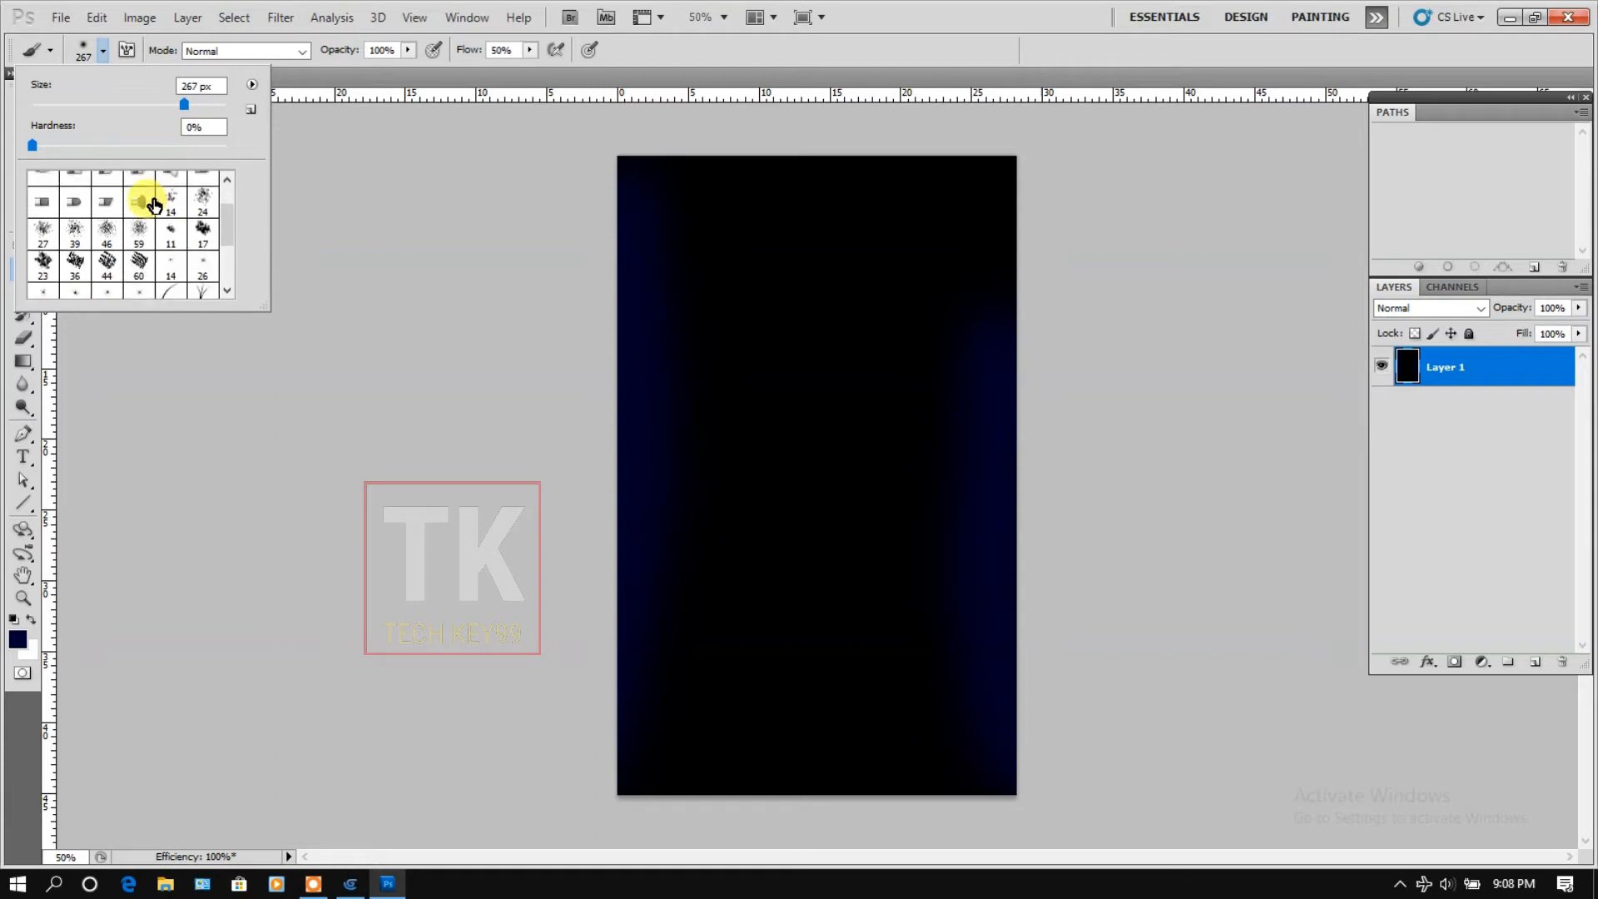
pyautogui.click(177, 274)
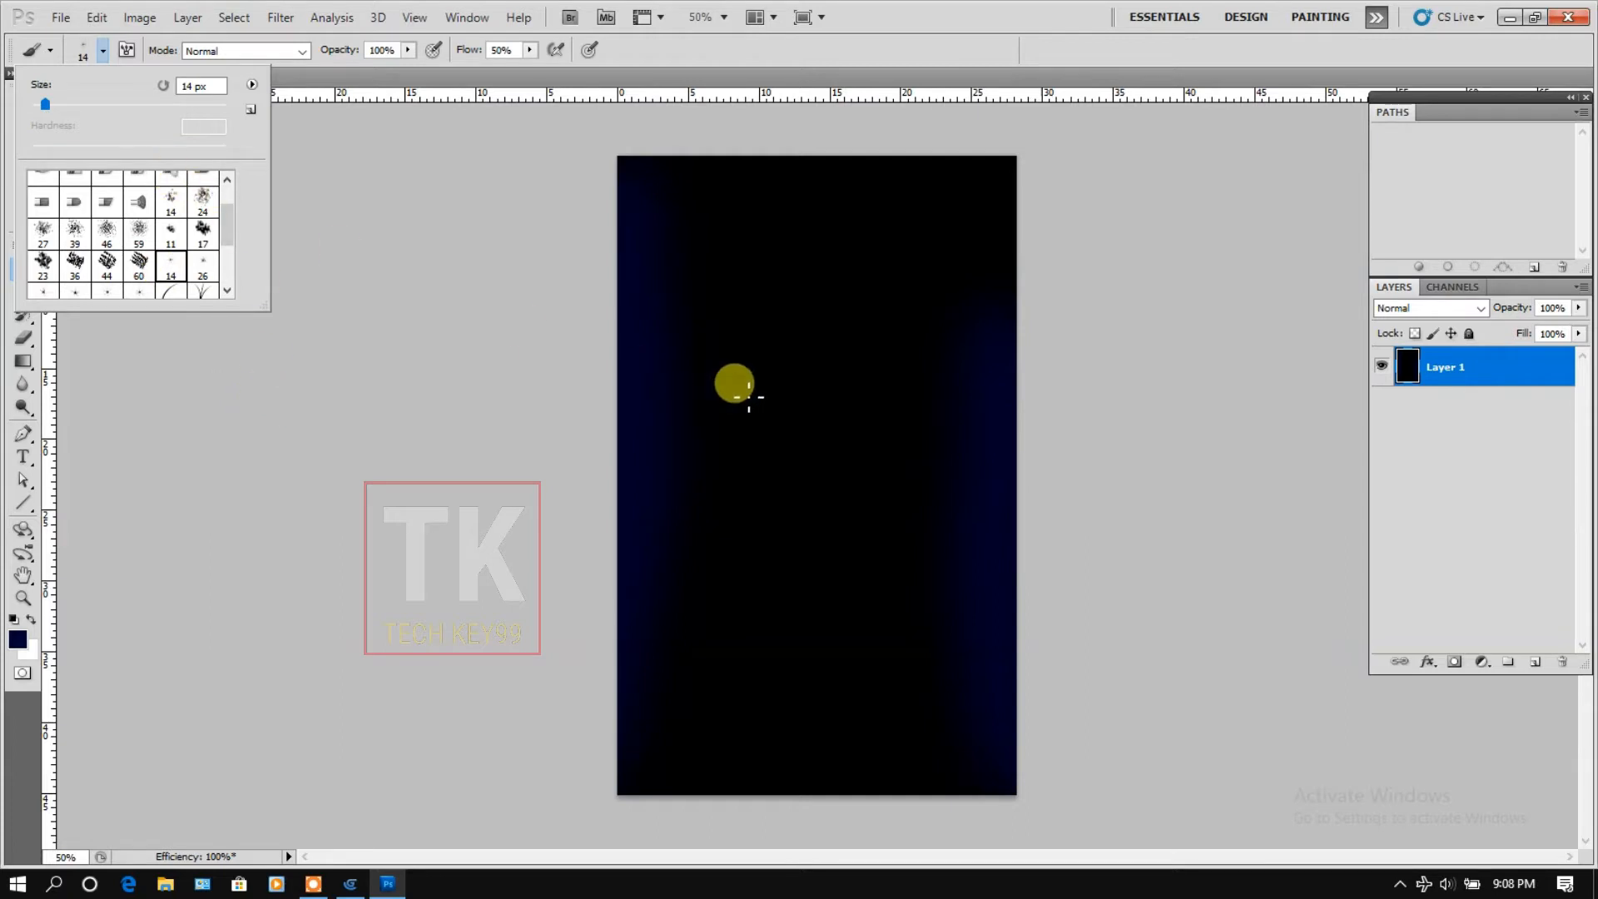
pyautogui.click(748, 260)
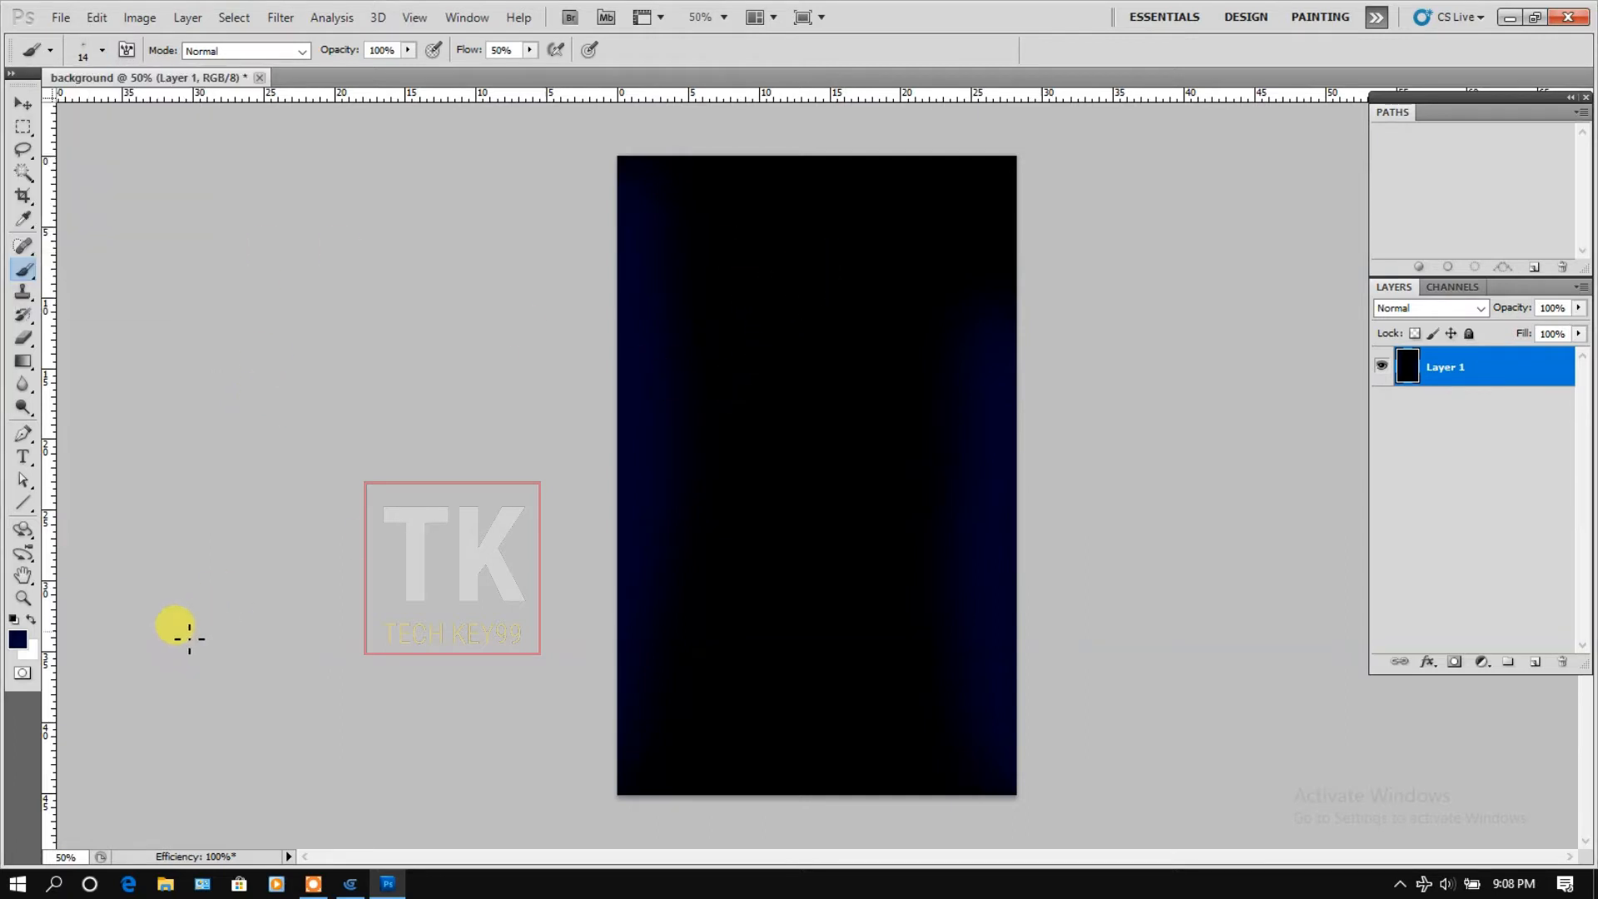
pyautogui.click(18, 638)
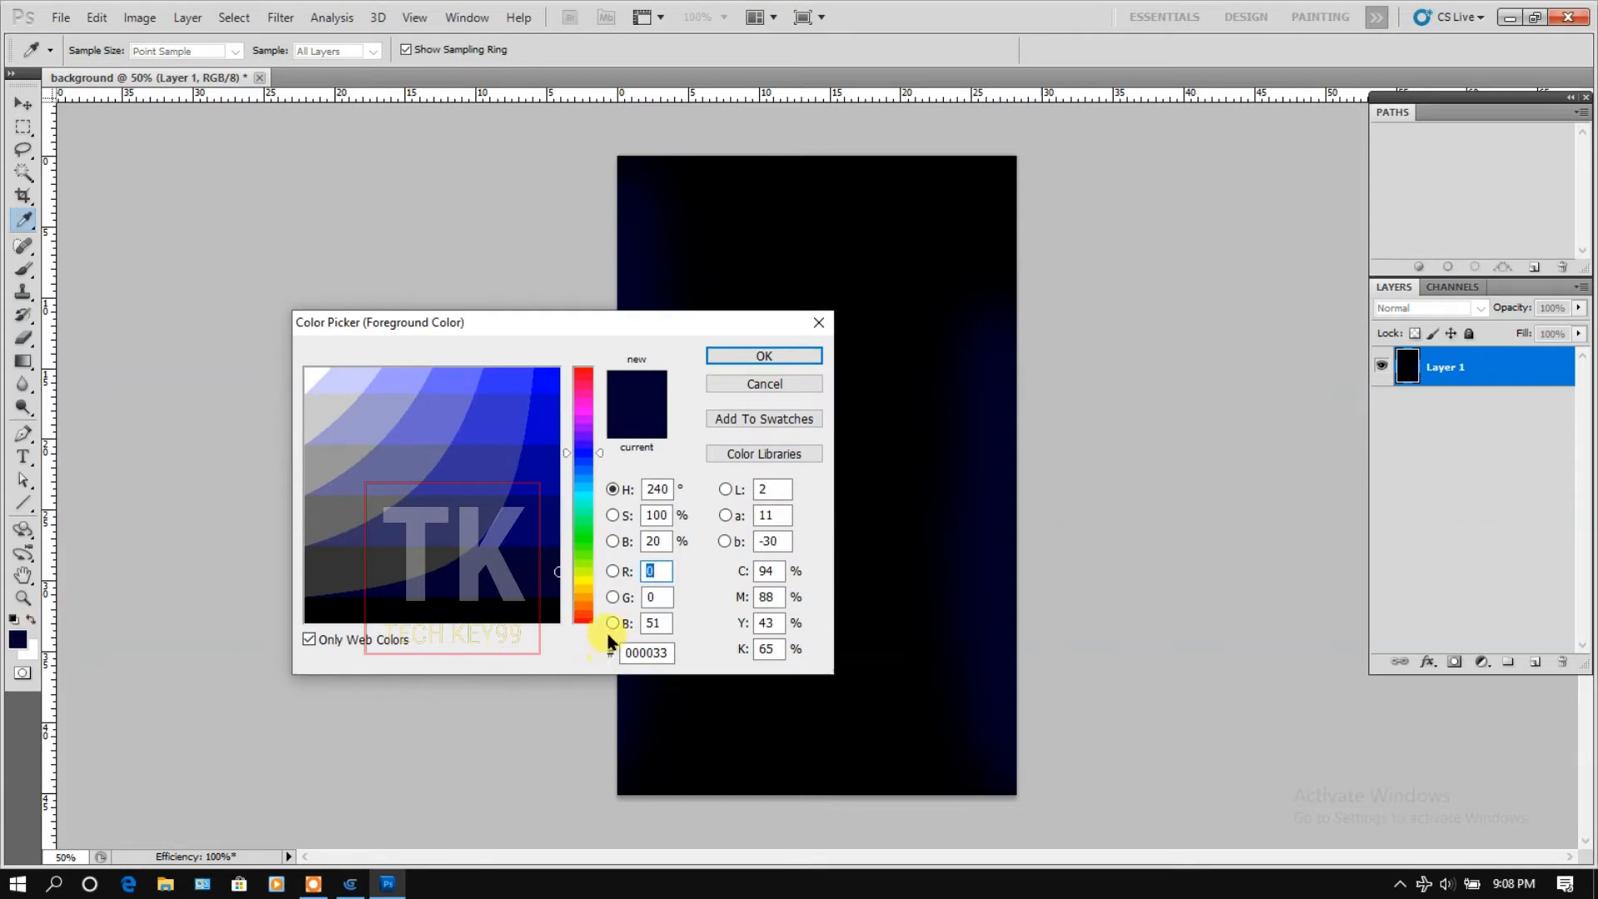
pyautogui.click(582, 585)
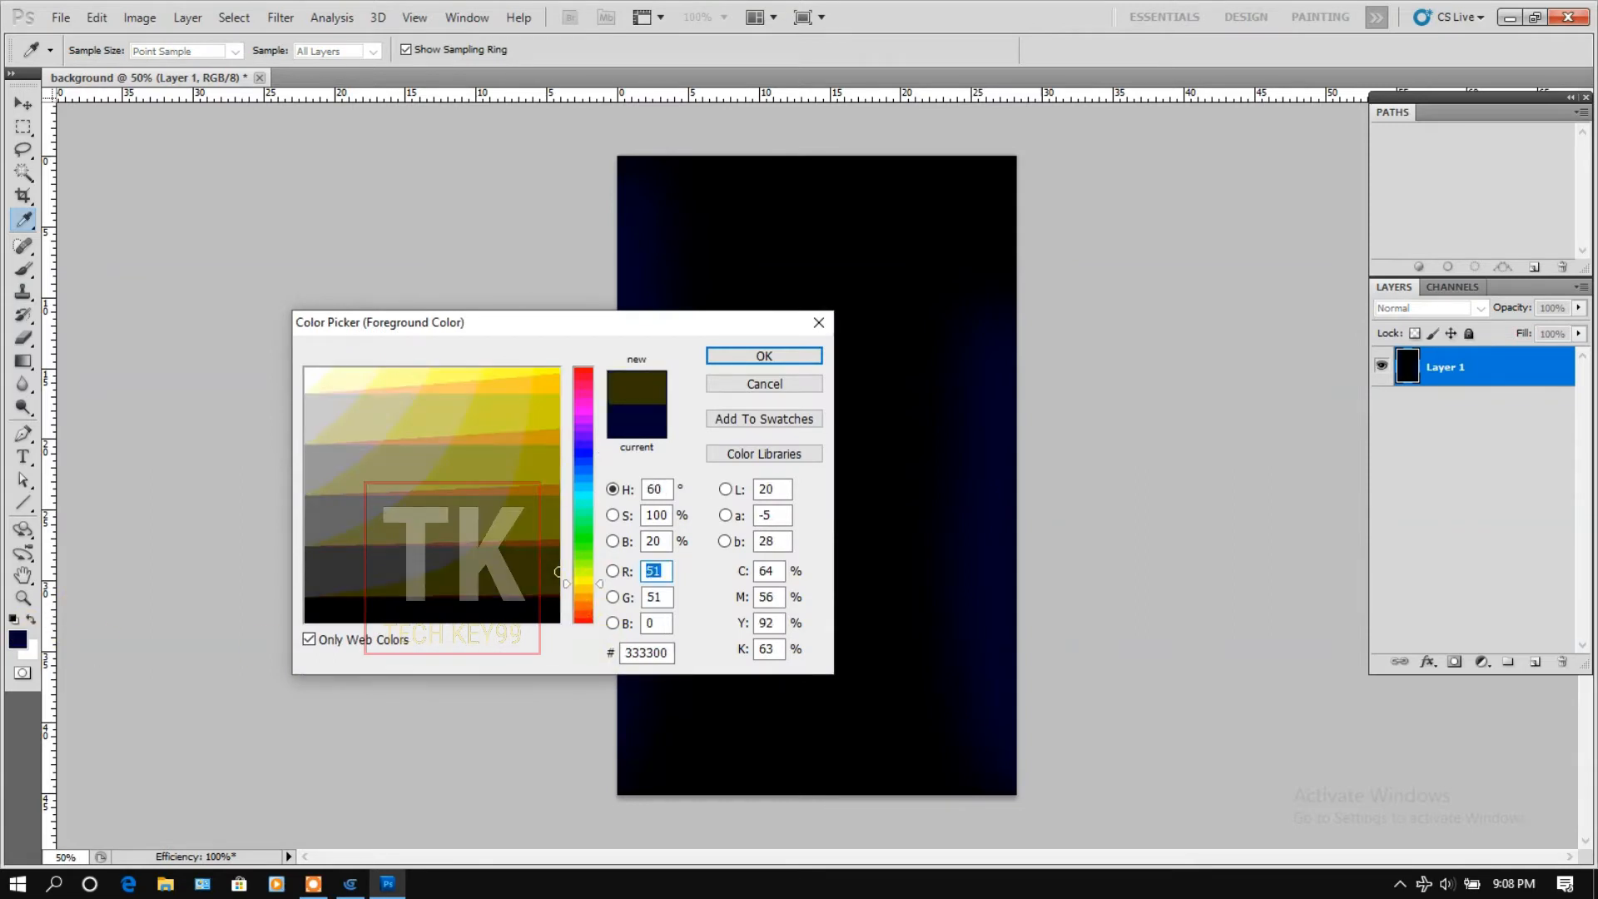
pyautogui.click(558, 369)
pyautogui.click(724, 354)
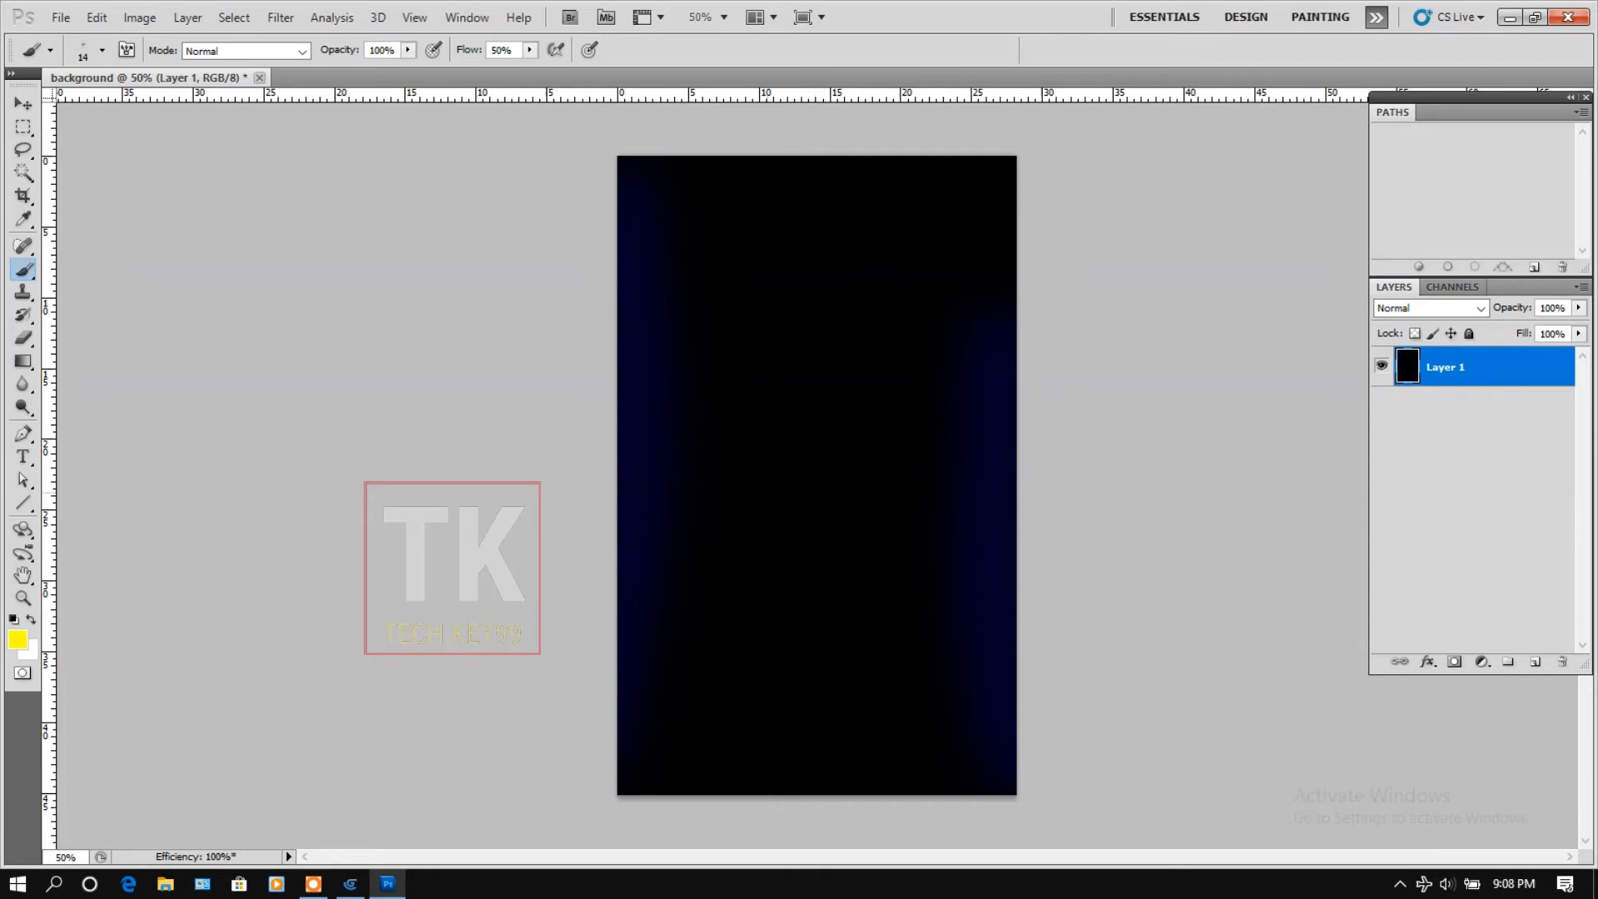
# Stamp several tiny yellow stars at scattered spots over the black middle of the canvas.
pyautogui.click(767, 493)
pyautogui.click(876, 265)
pyautogui.click(869, 597)
pyautogui.click(754, 701)
pyautogui.click(767, 345)
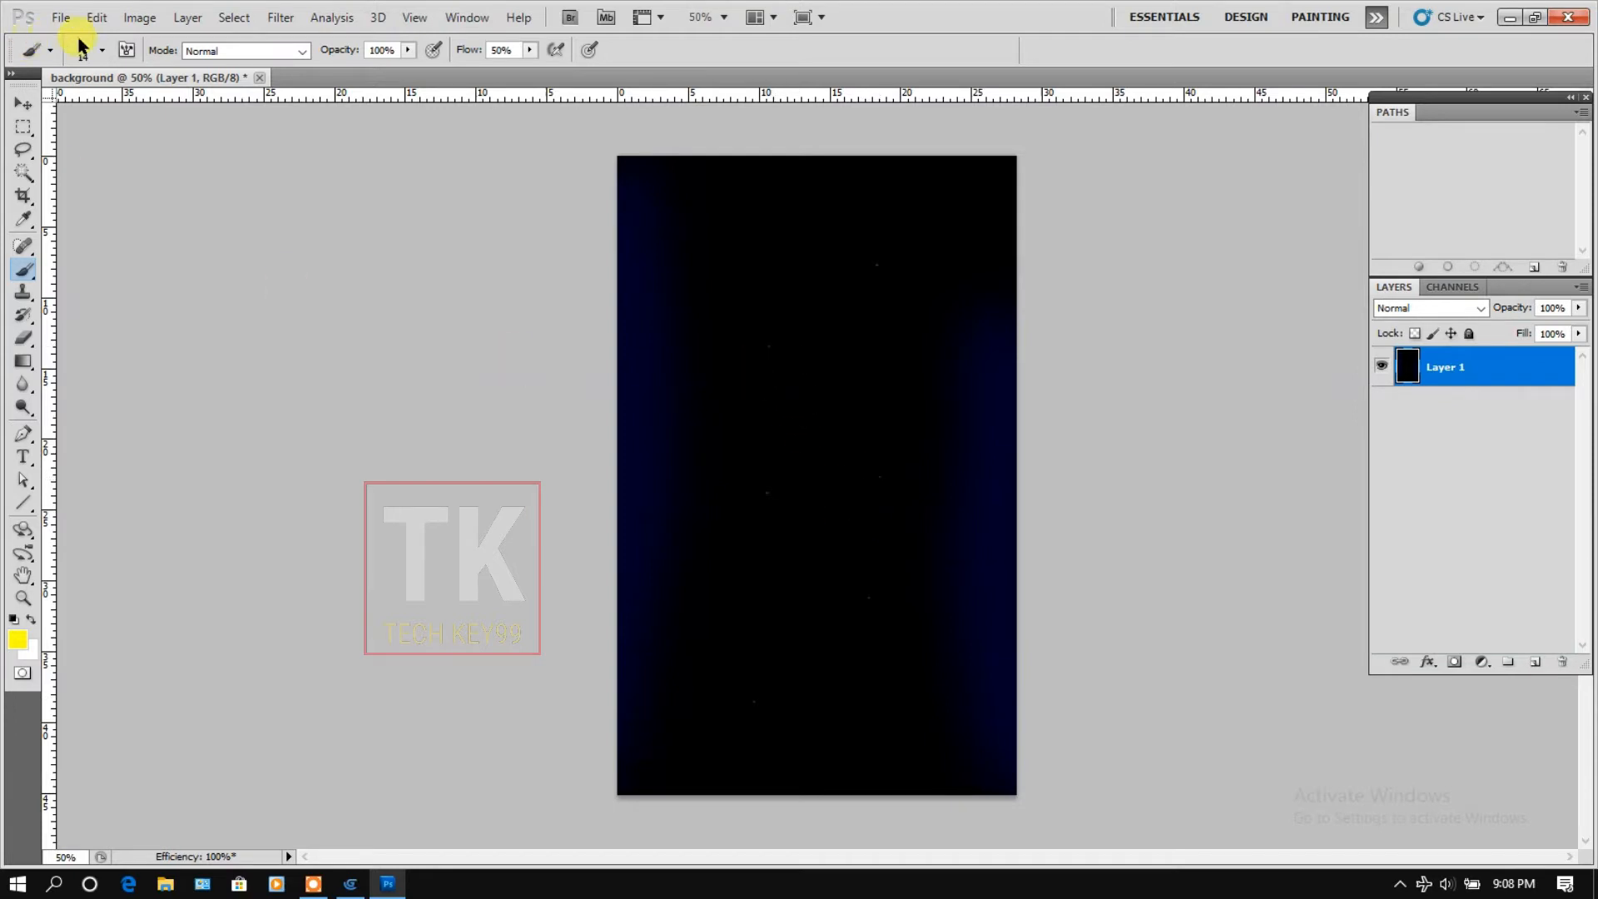
# Enlarge the star brush to 28 px and scatter more yellow stars from the upper to the lower canvas.
pyautogui.click(102, 52)
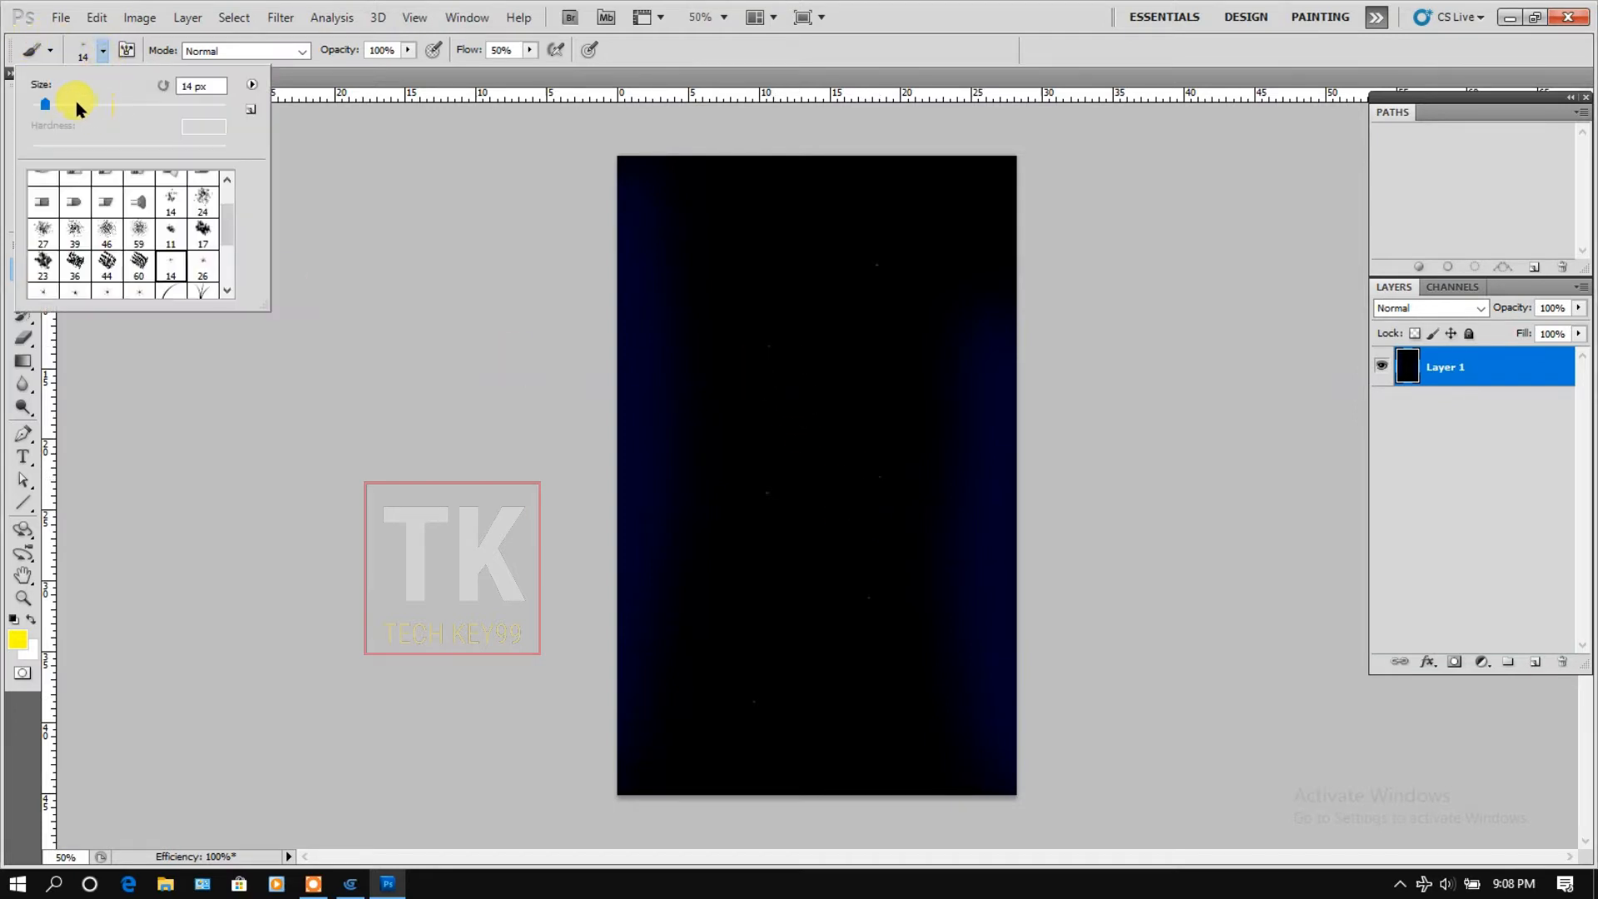
pyautogui.click(746, 264)
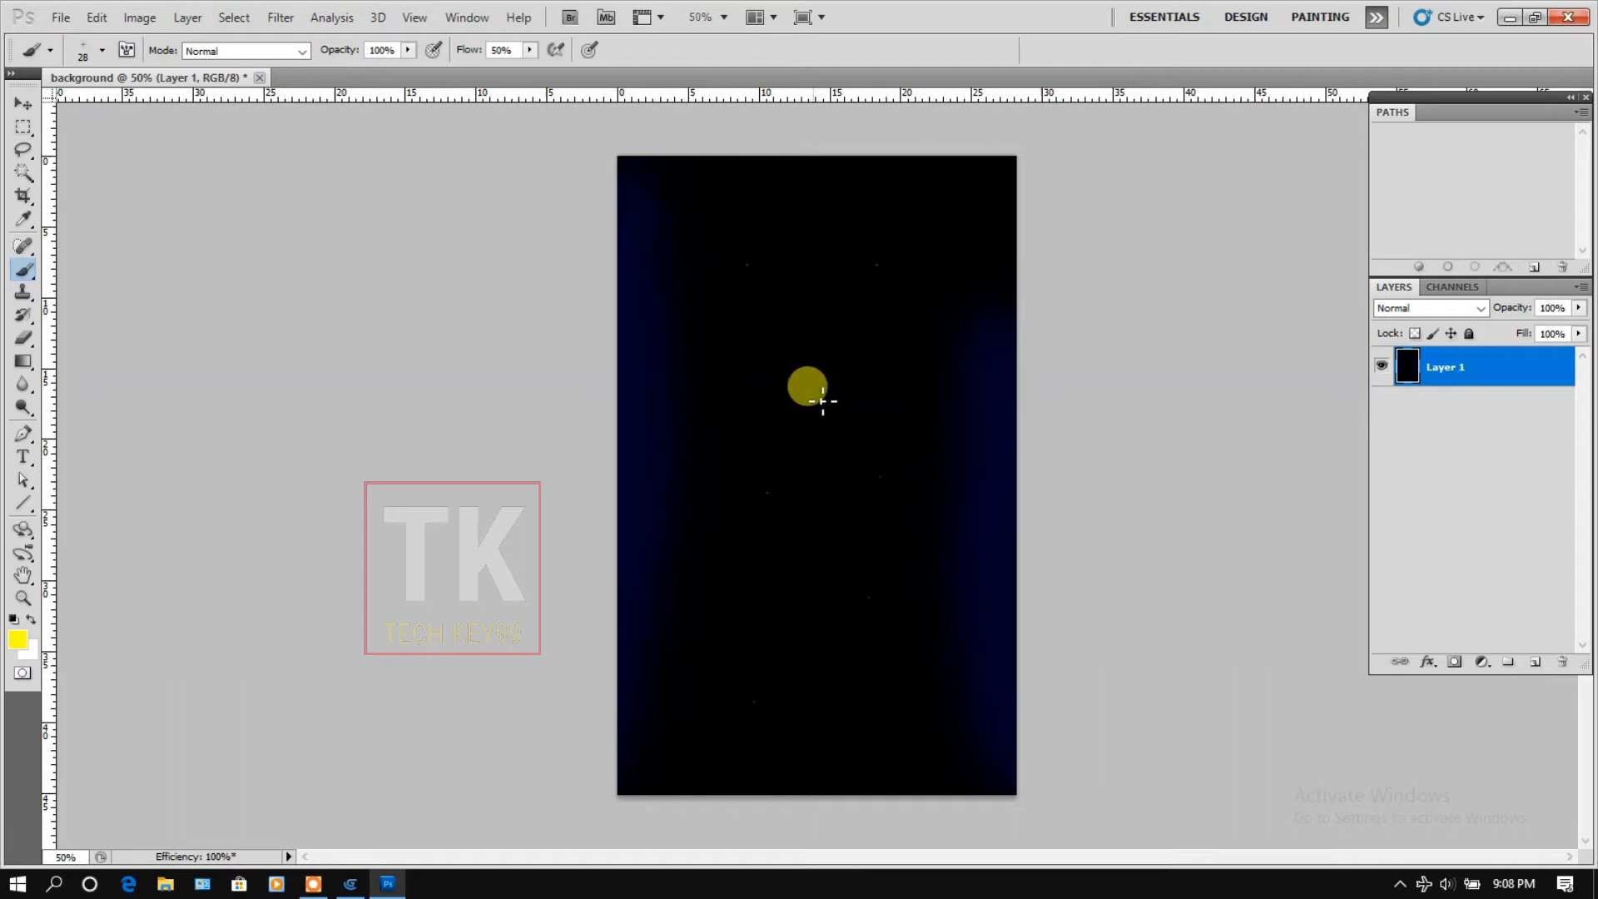
pyautogui.click(803, 443)
pyautogui.click(932, 310)
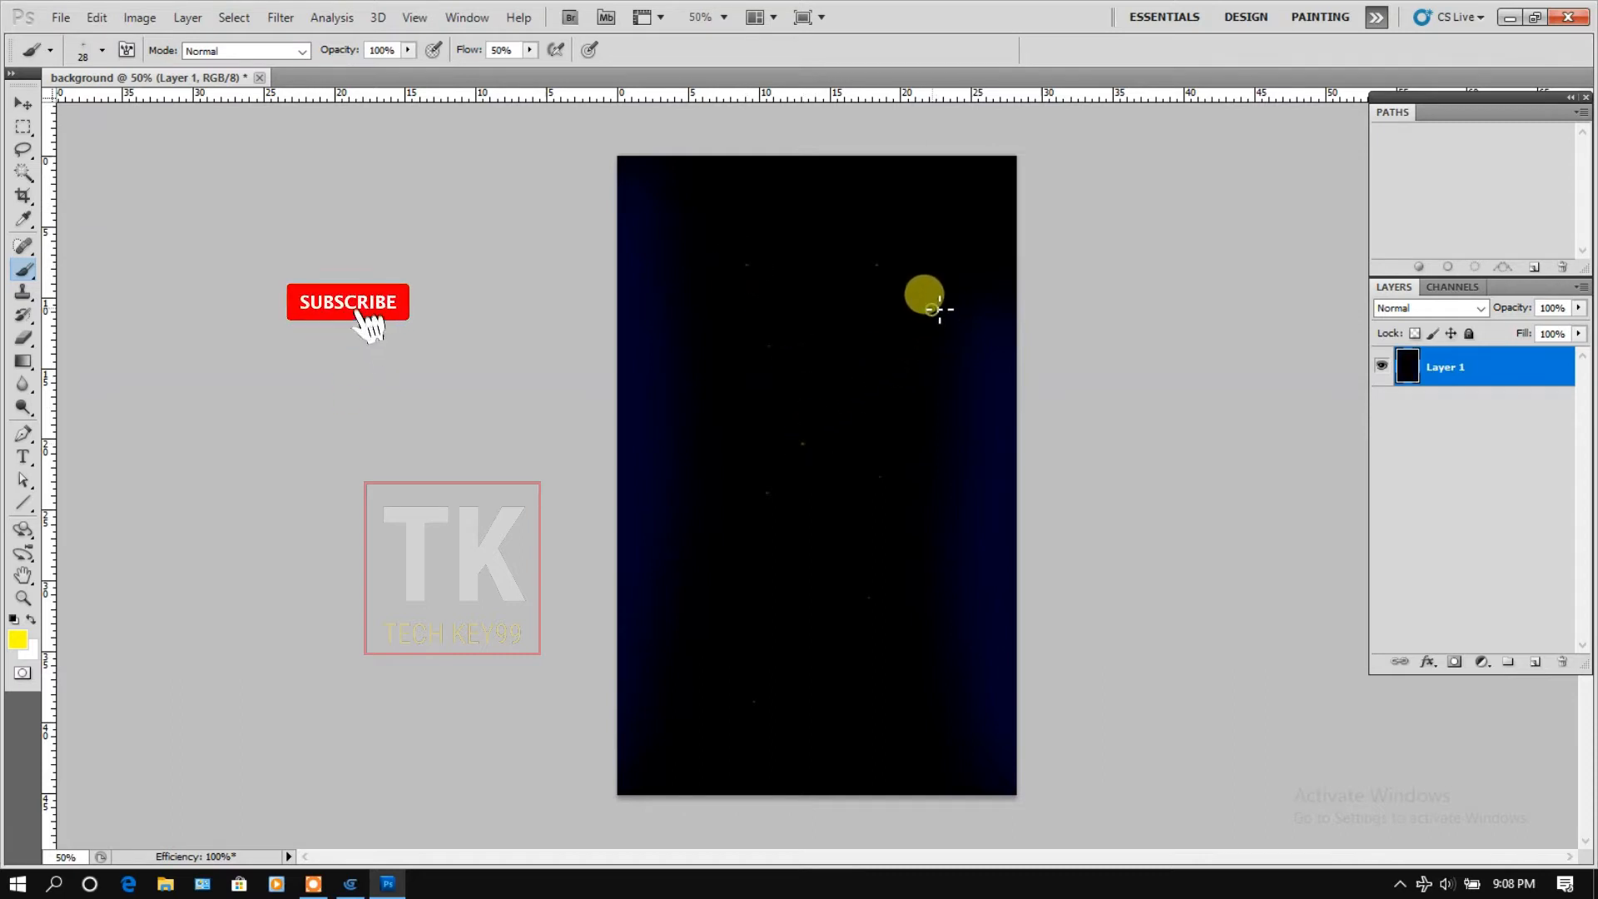
pyautogui.click(933, 190)
pyautogui.click(817, 571)
pyautogui.click(899, 737)
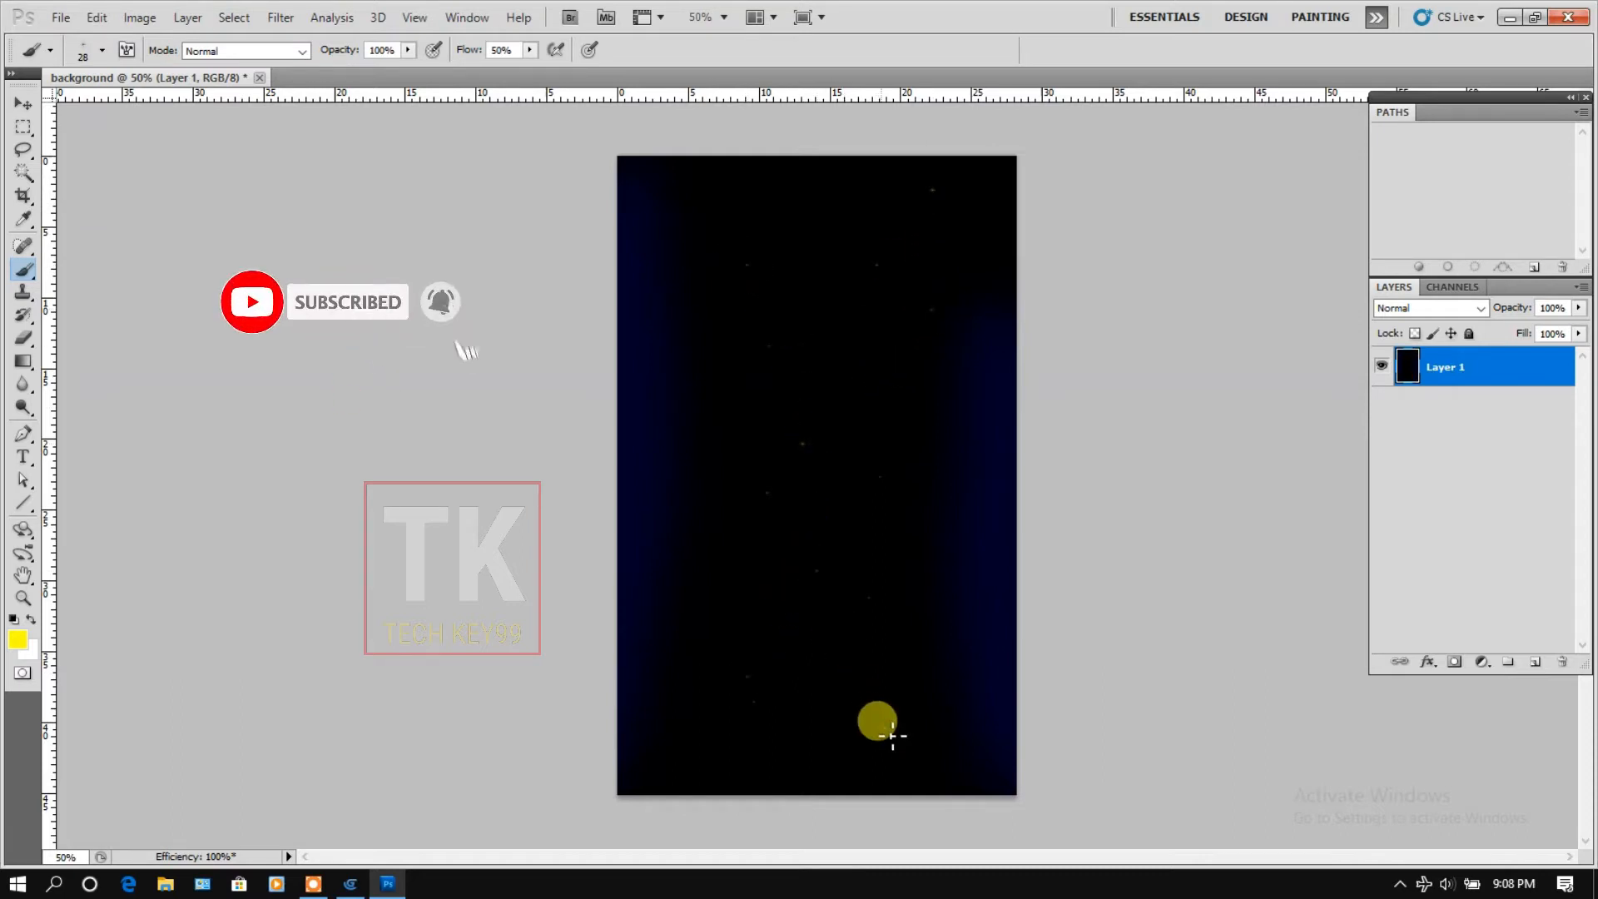
pyautogui.click(722, 584)
pyautogui.click(707, 749)
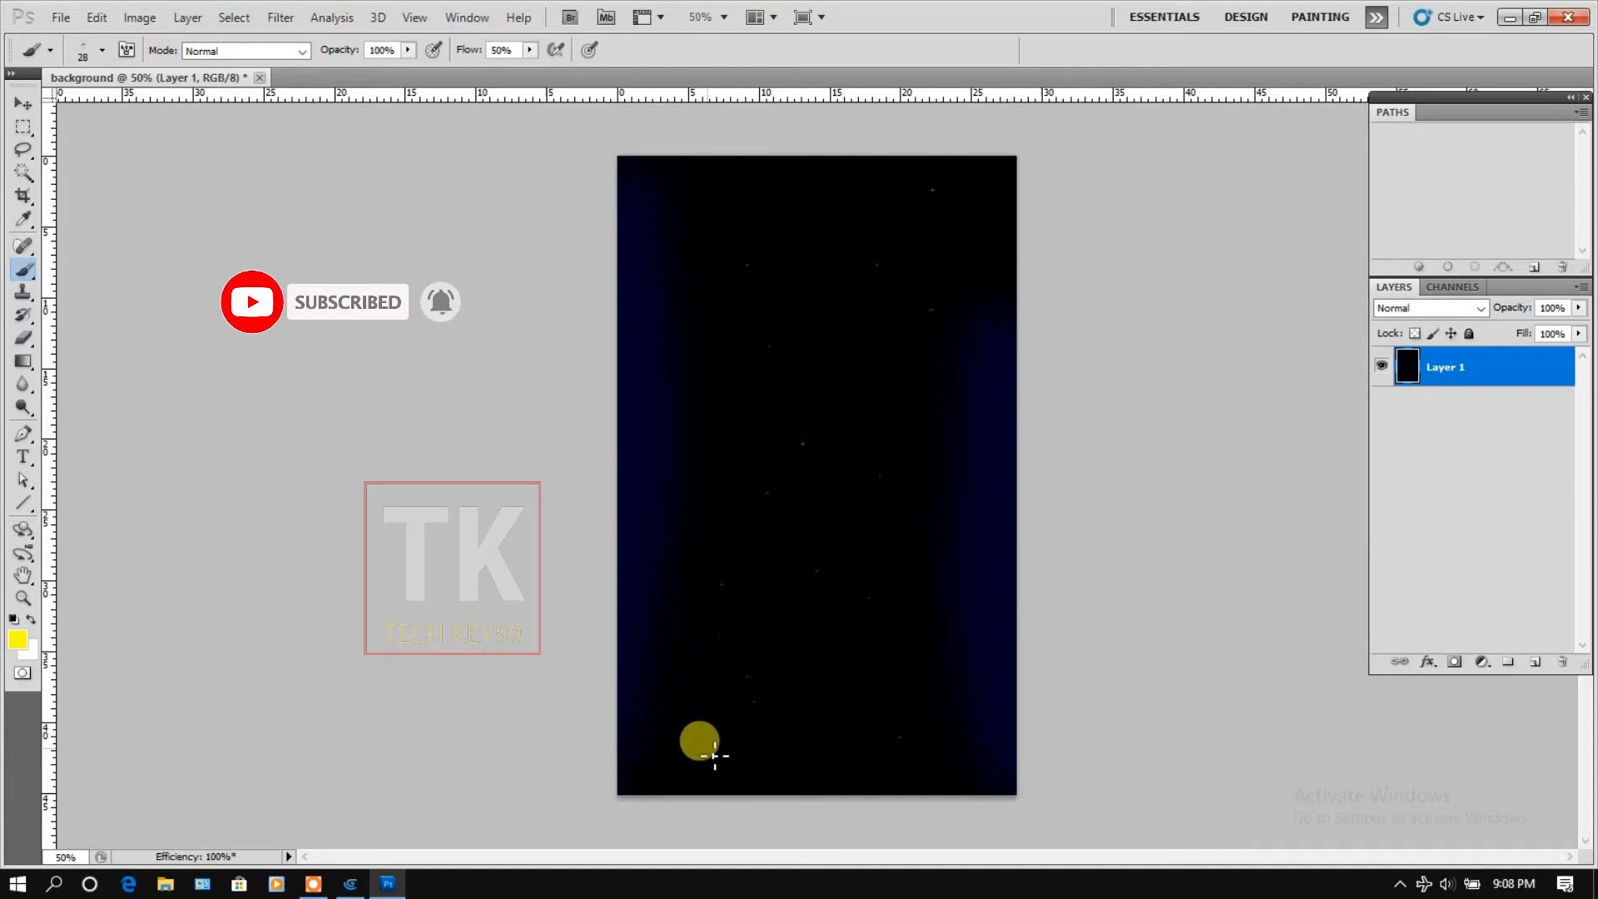
pyautogui.click(682, 288)
pyautogui.click(711, 486)
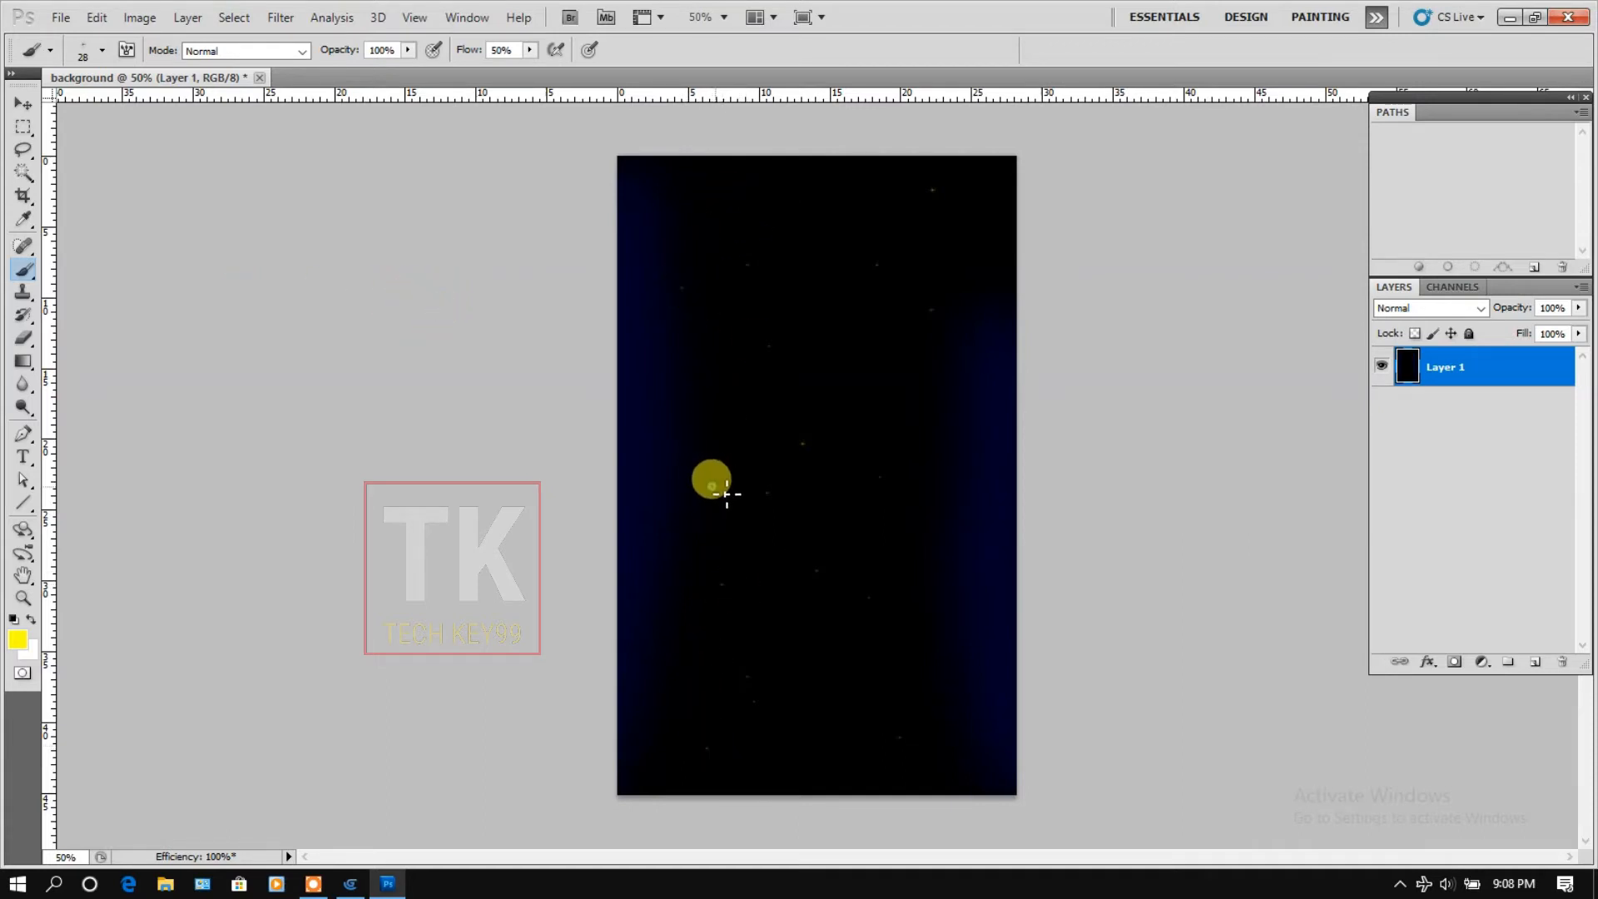
pyautogui.click(910, 398)
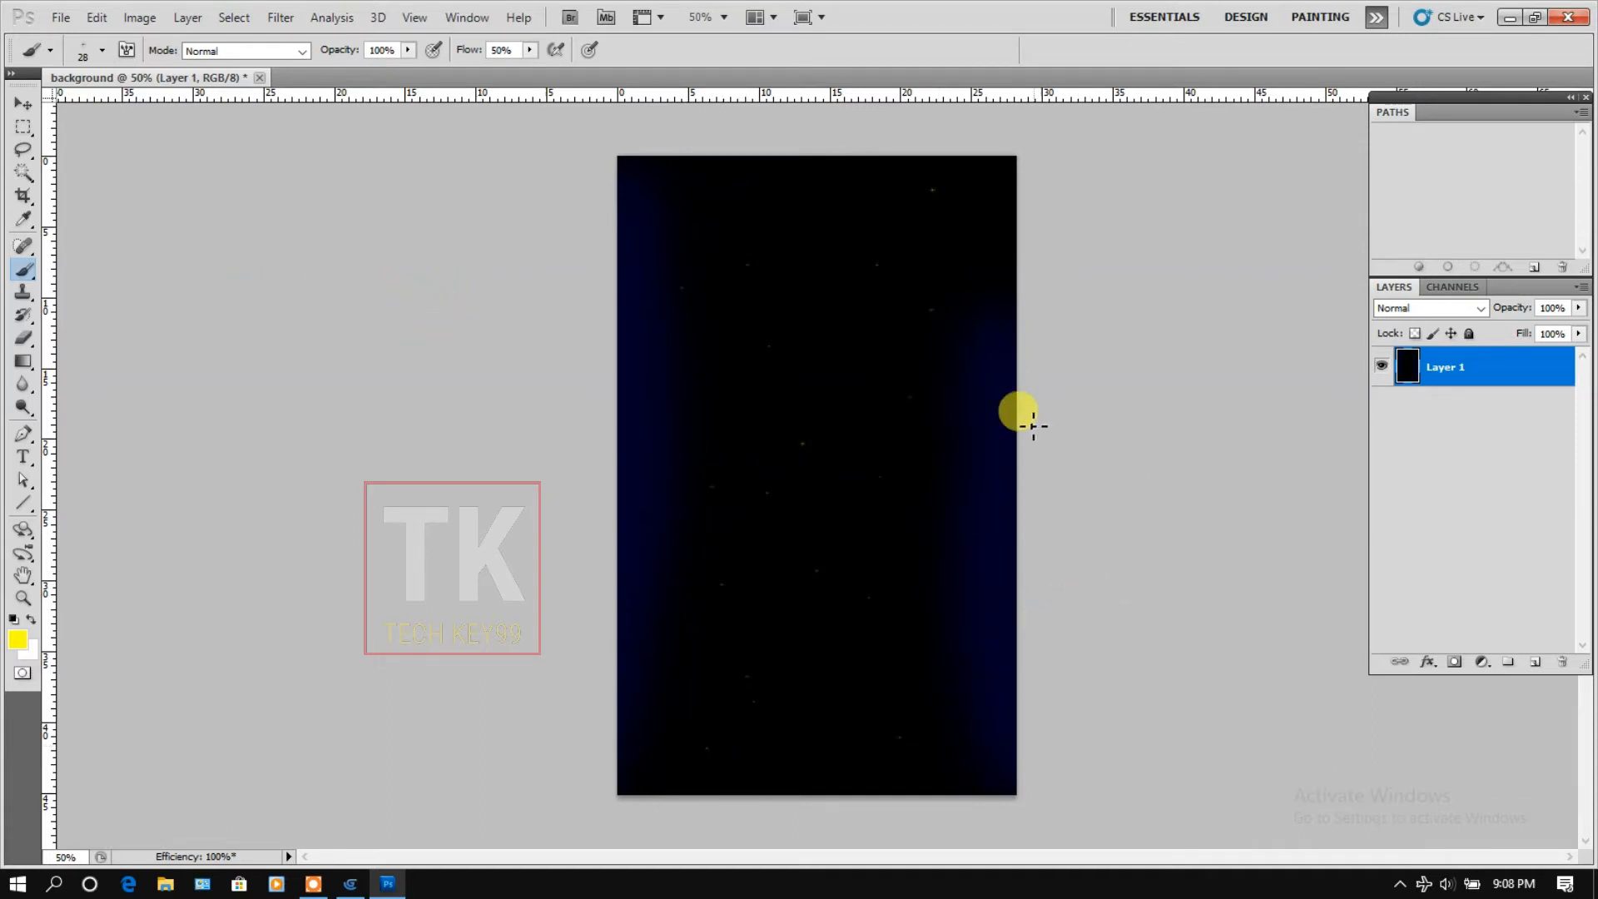
pyautogui.click(823, 192)
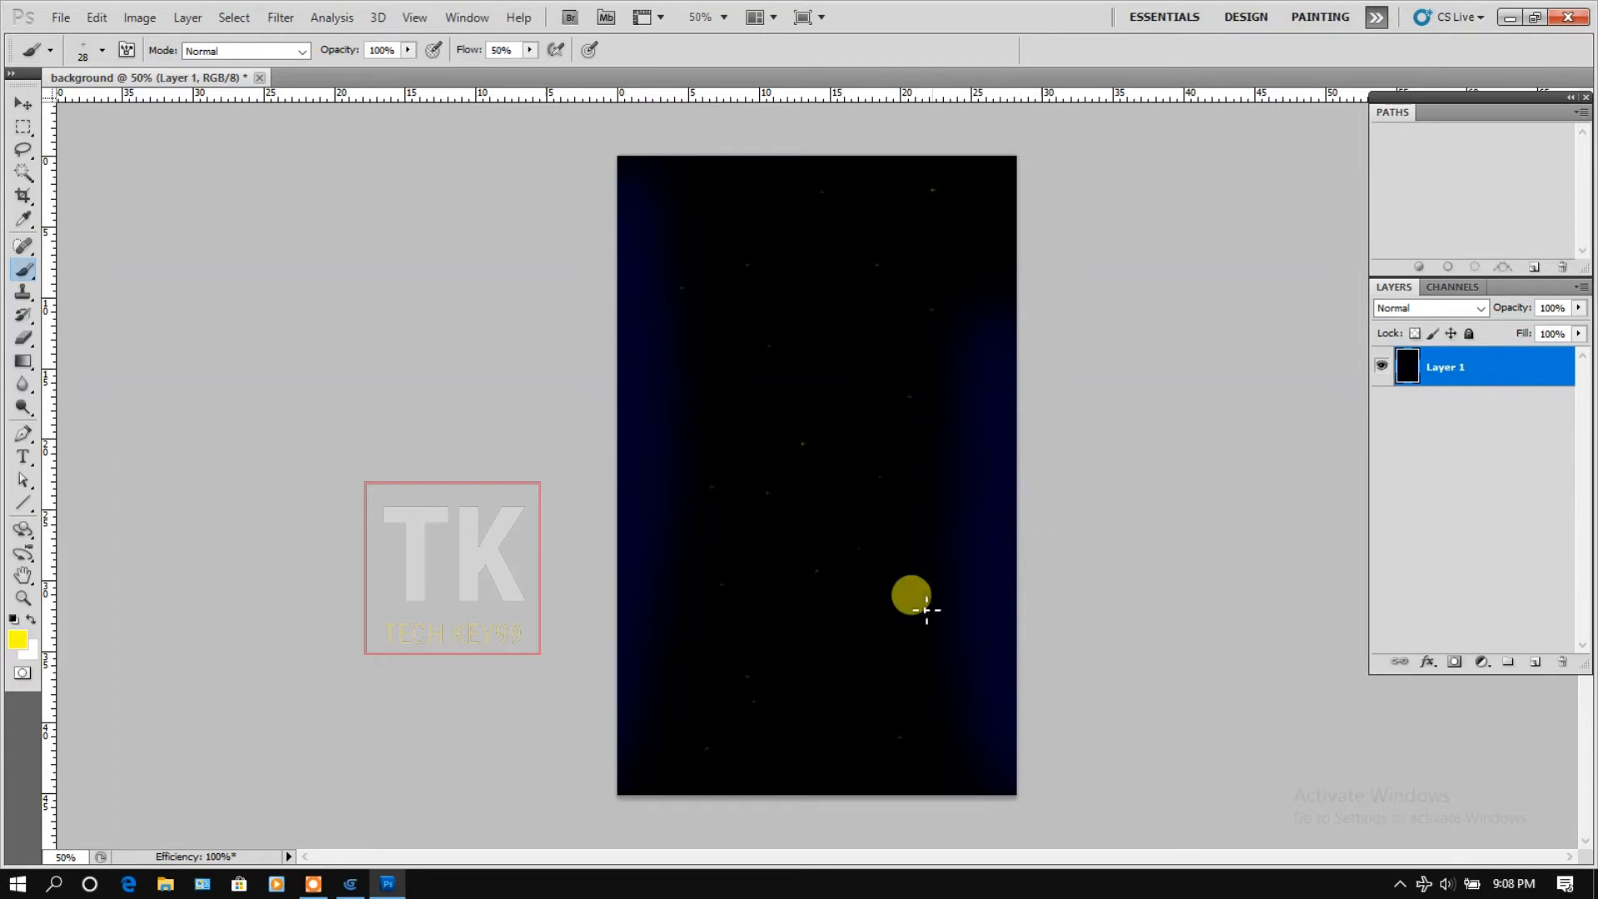
# Start saving the image under the name background1 in PNG format.
pyautogui.click(62, 18)
pyautogui.click(163, 321)
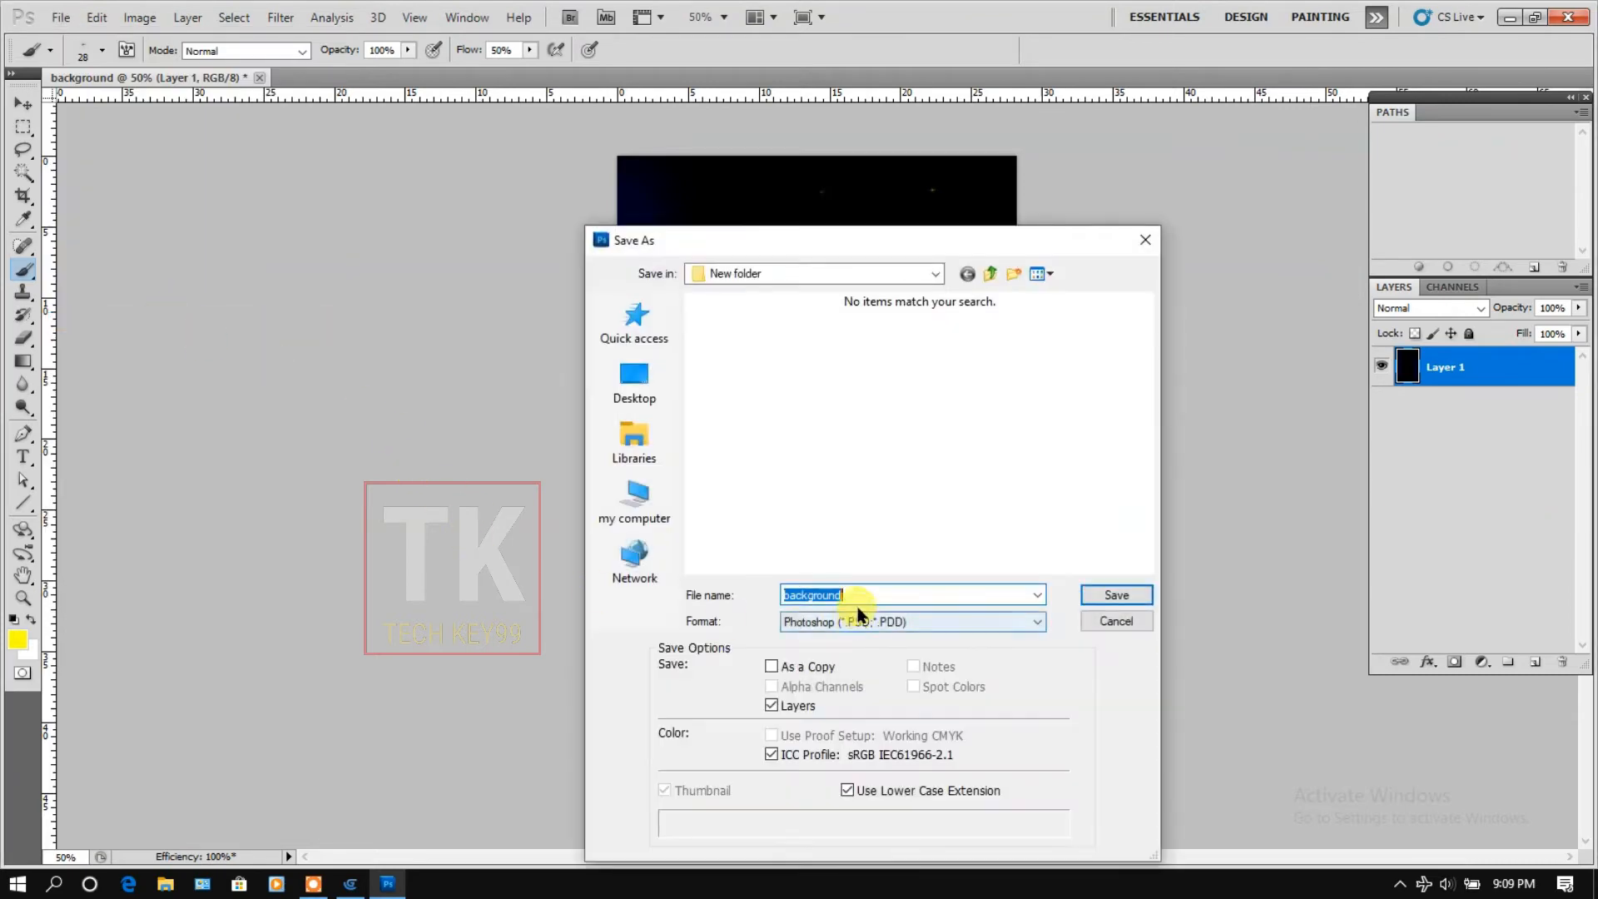
pyautogui.click(864, 592)
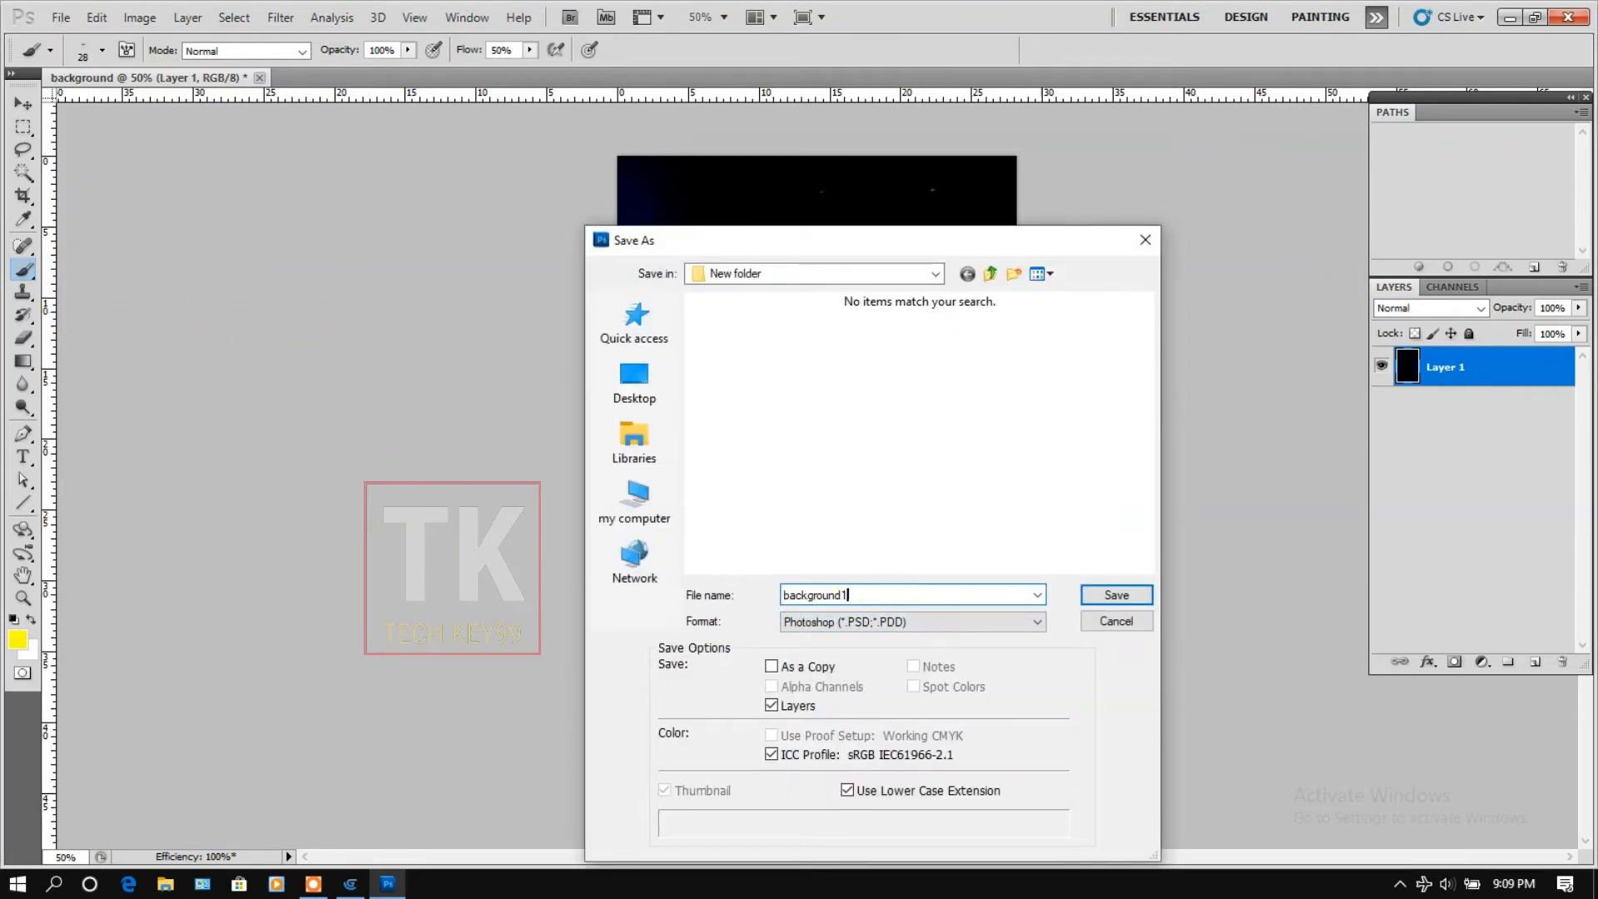
pyautogui.click(923, 625)
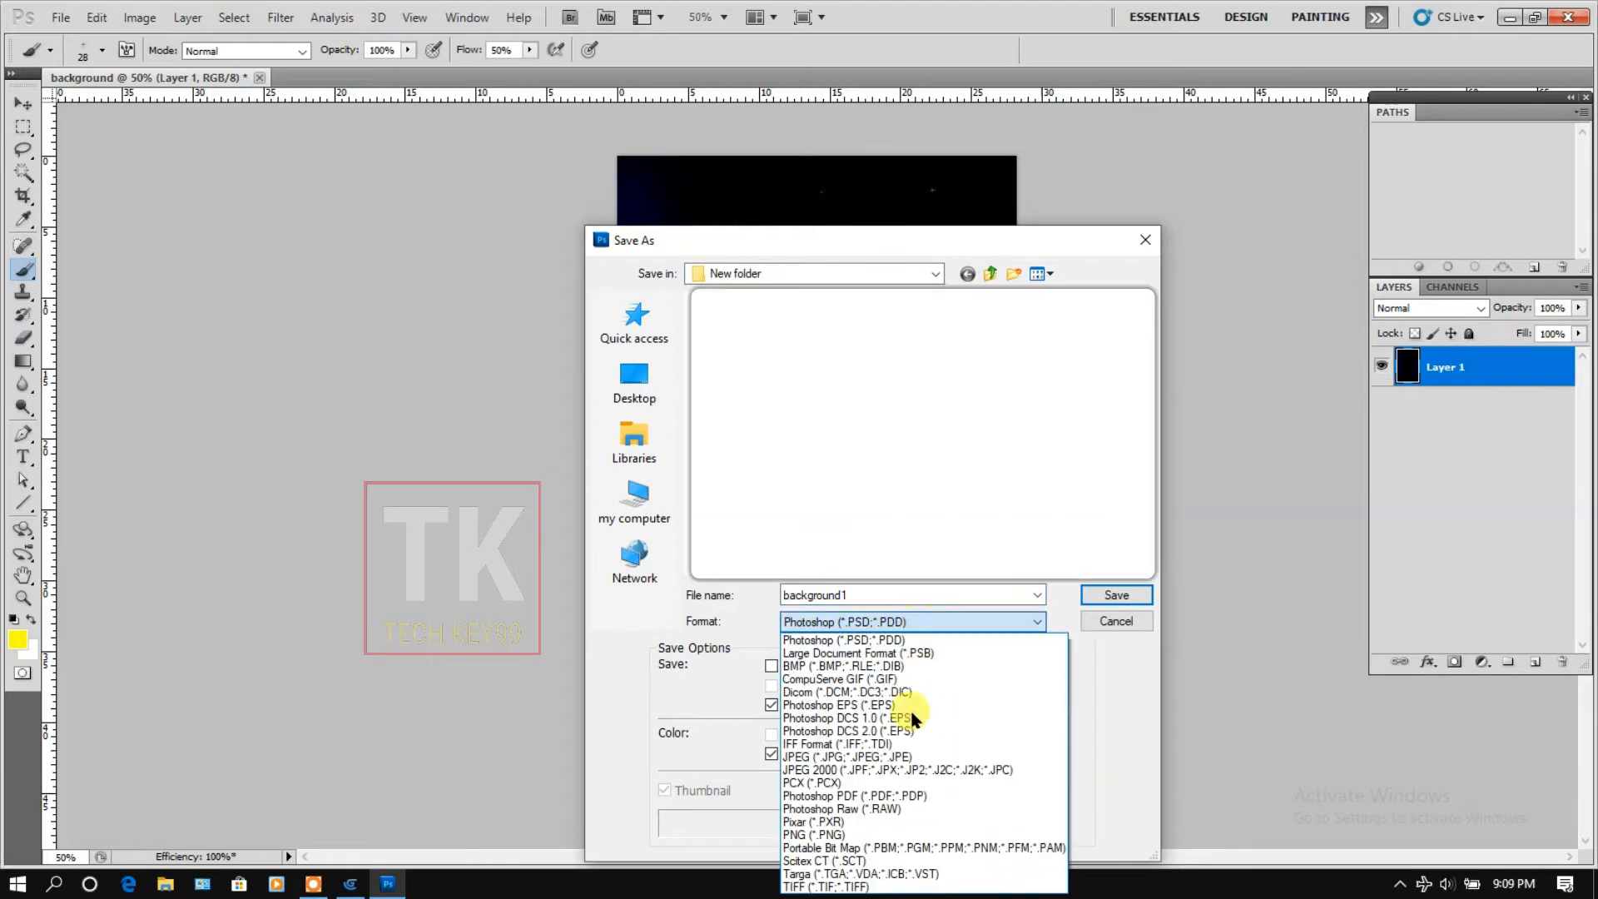
pyautogui.click(862, 835)
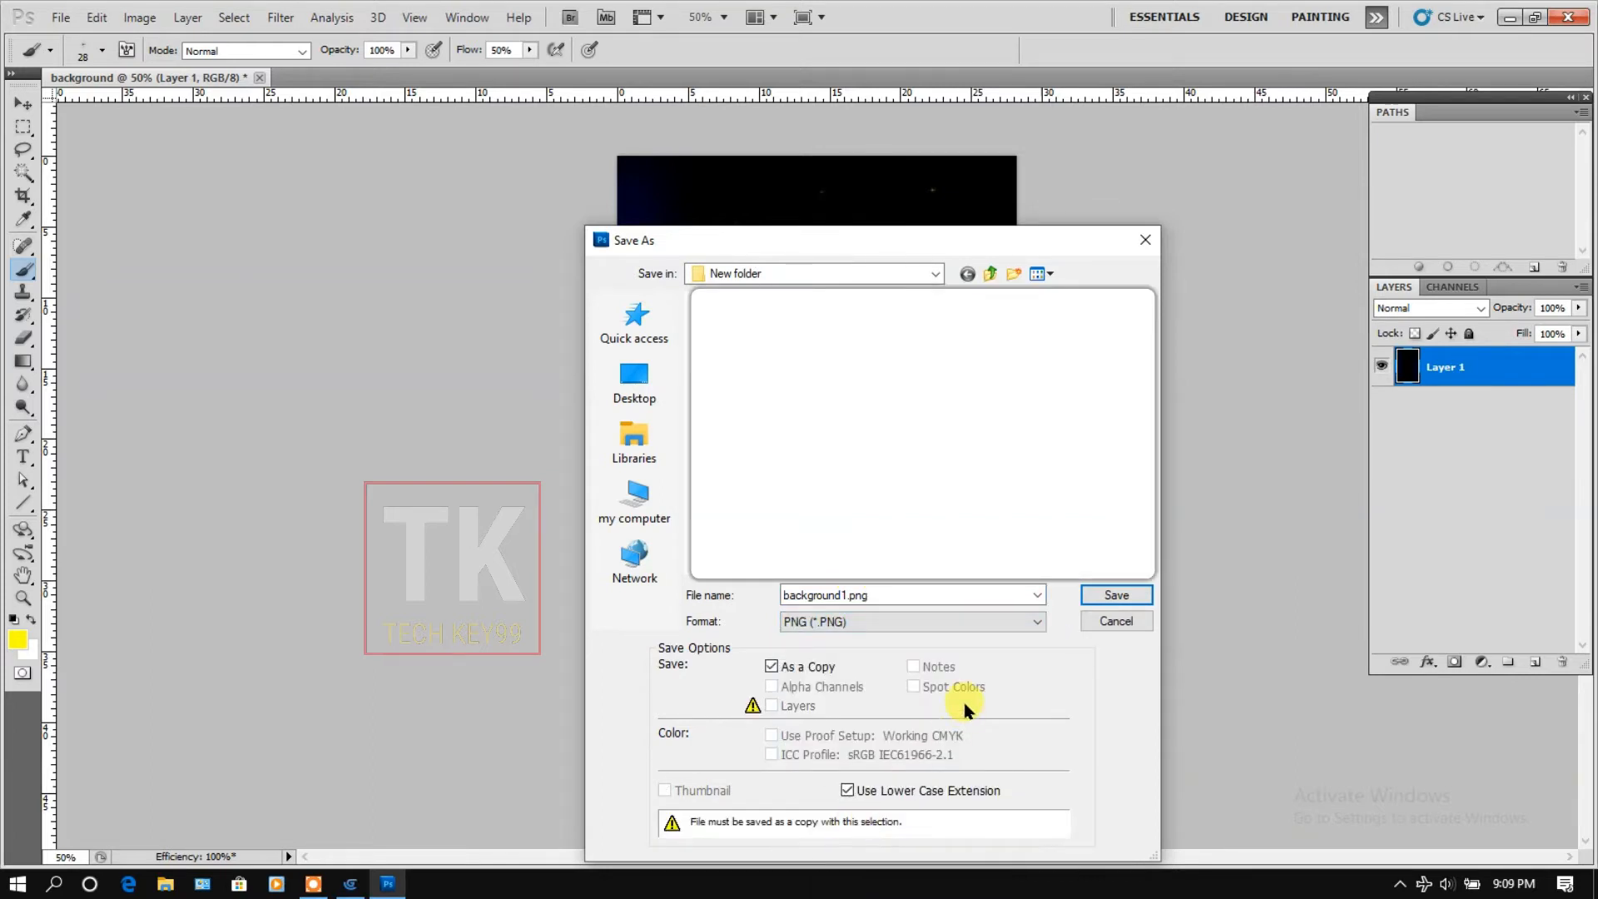
# Save the PNG copy into the Downloads folder, accepting the PNG options.
pyautogui.click(642, 487)
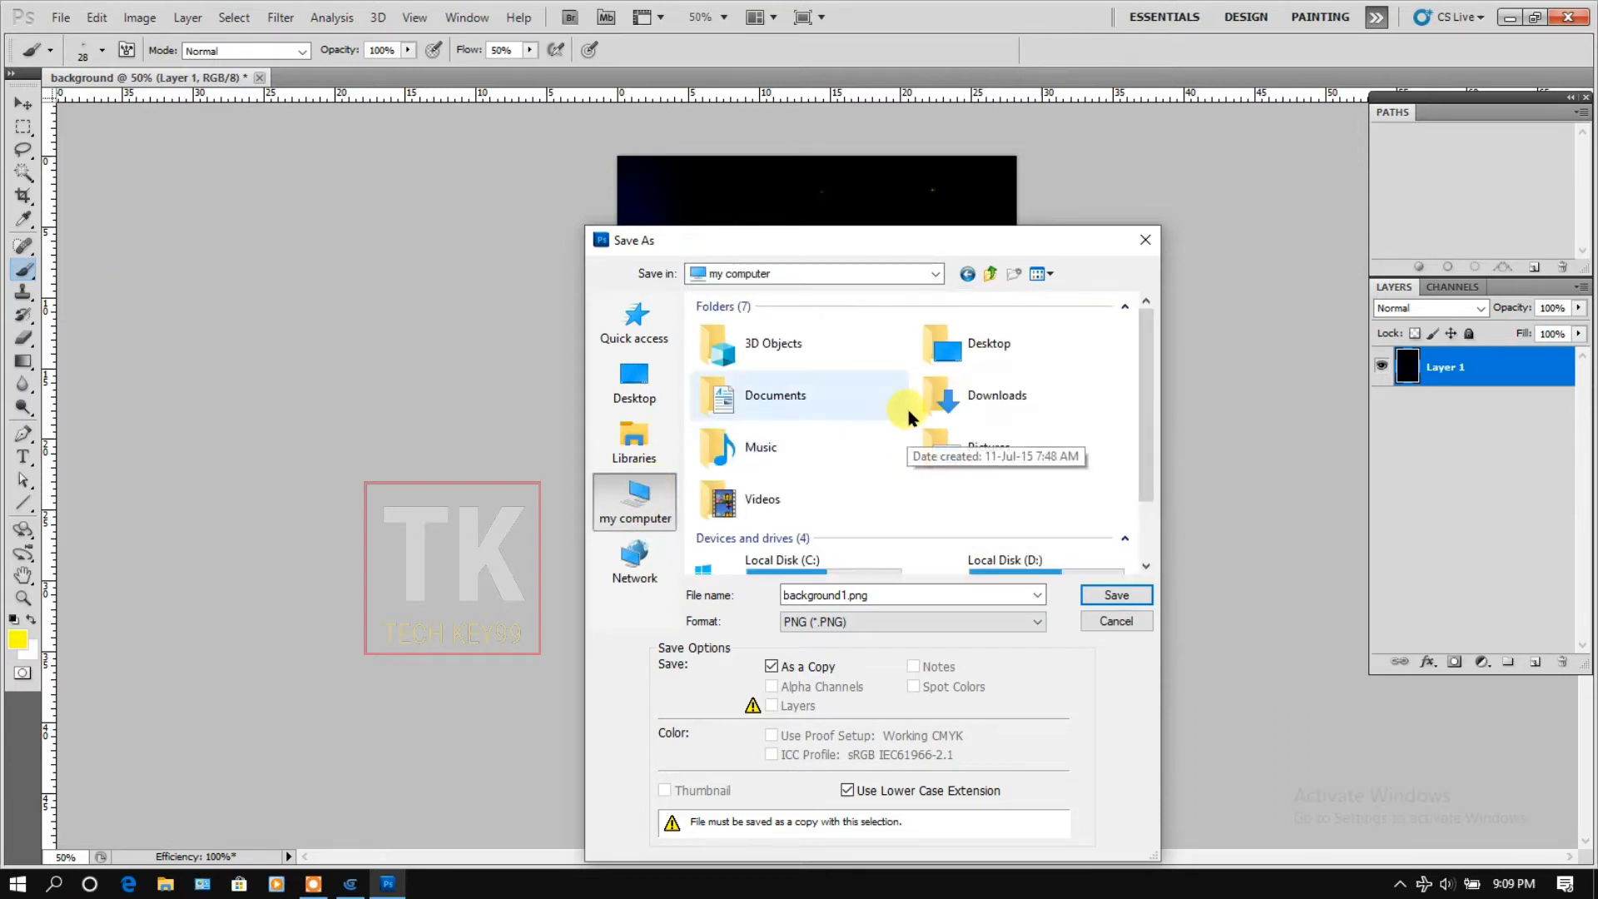
pyautogui.click(1023, 396)
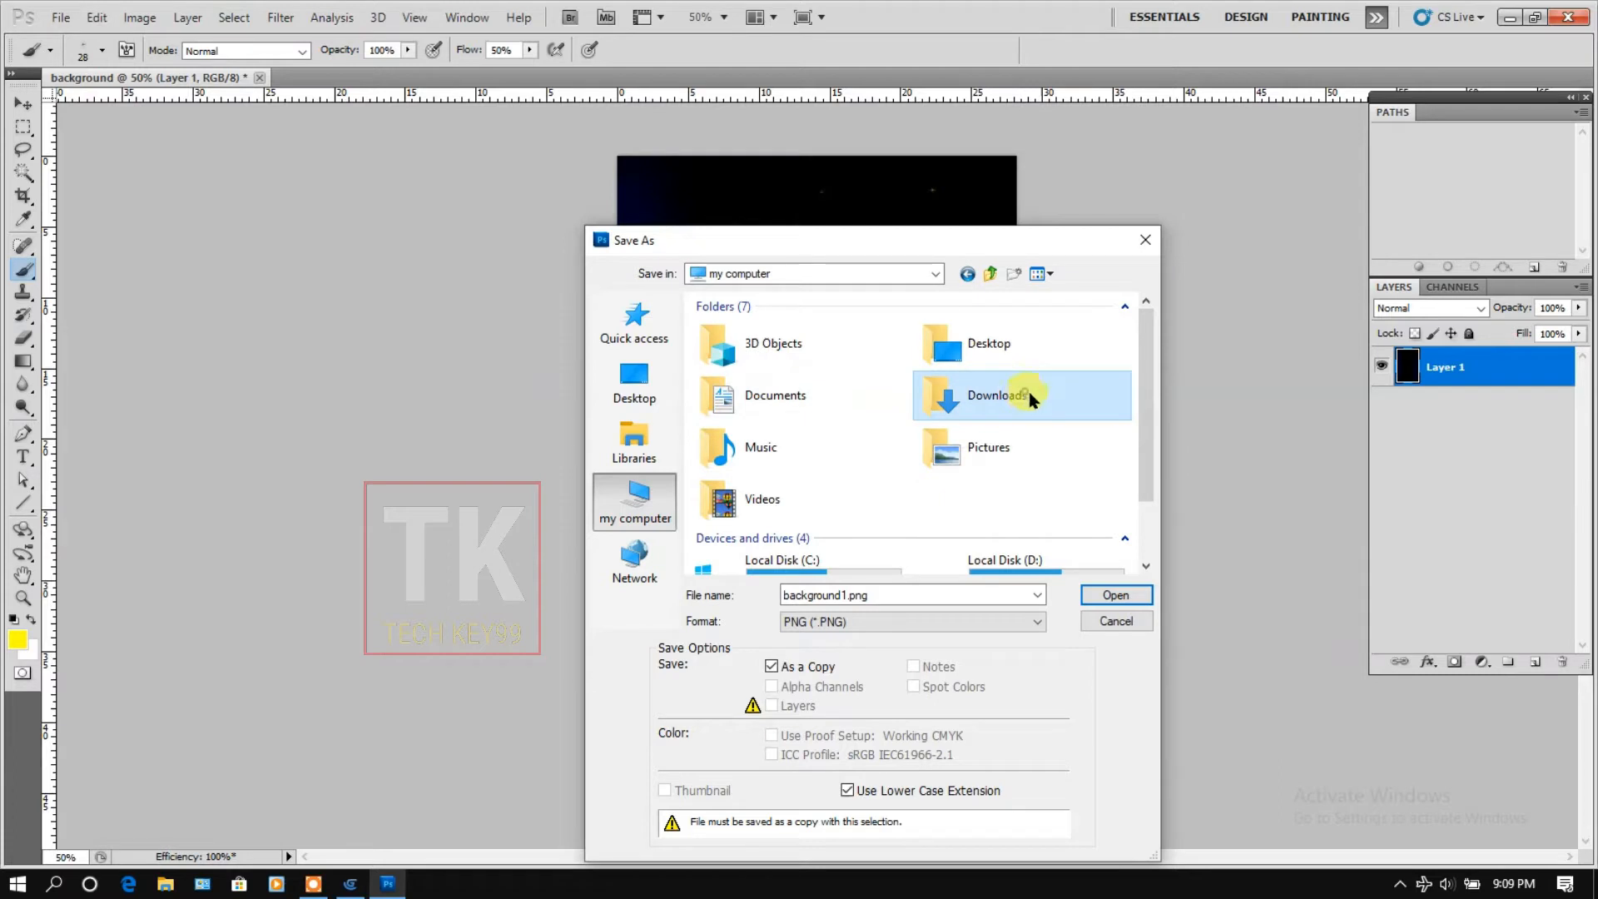
pyautogui.doubleClick(1030, 398)
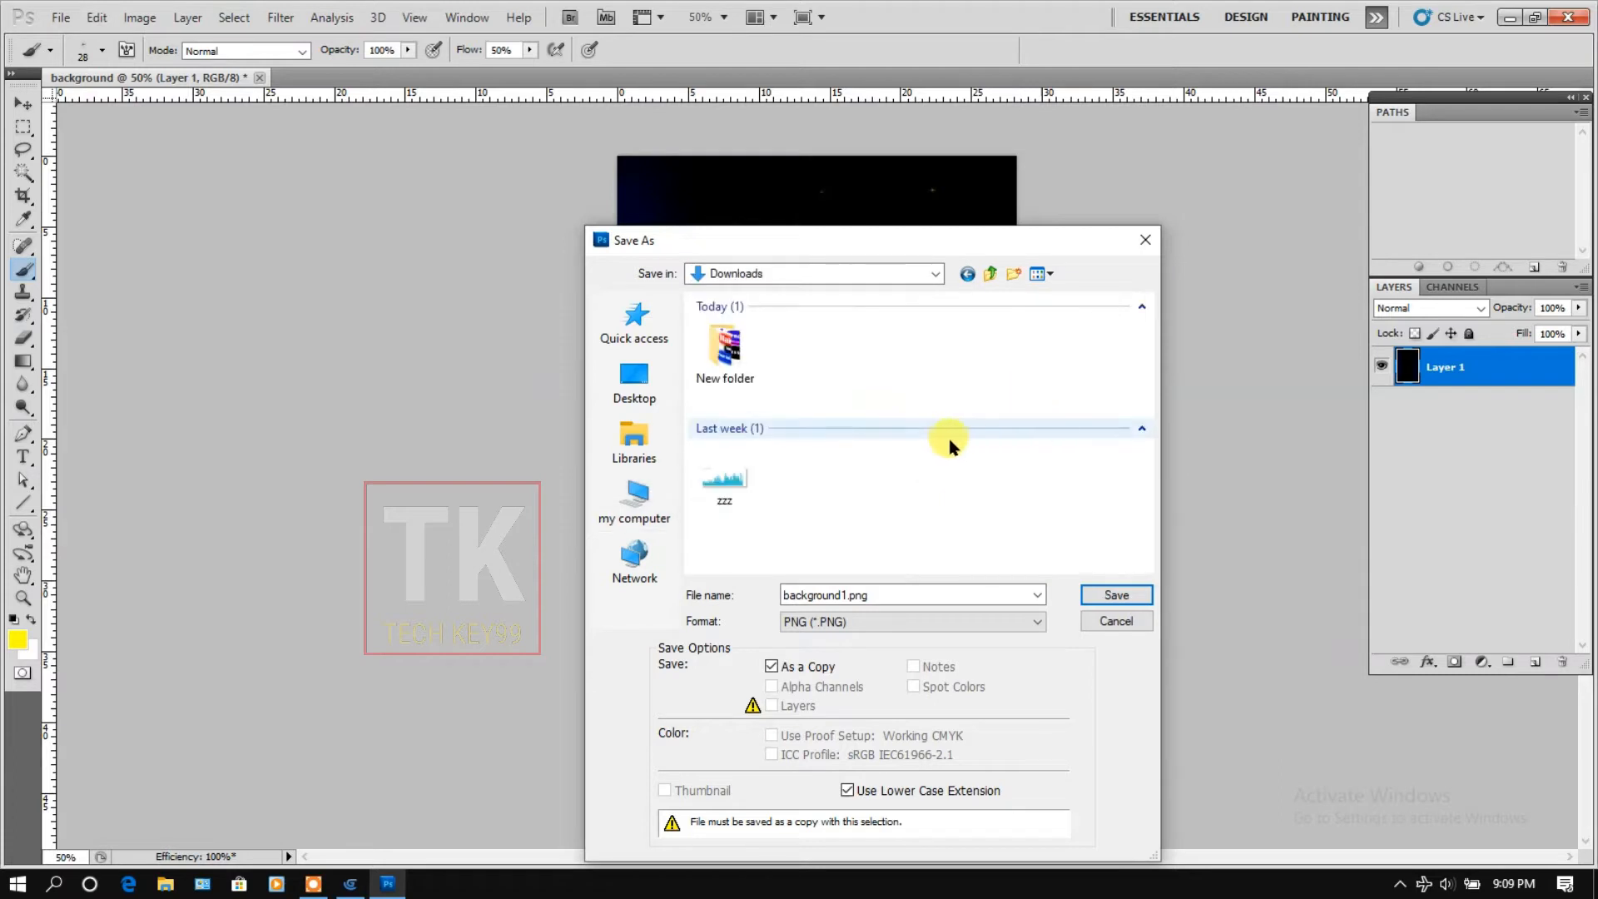
pyautogui.click(1133, 596)
pyautogui.click(591, 252)
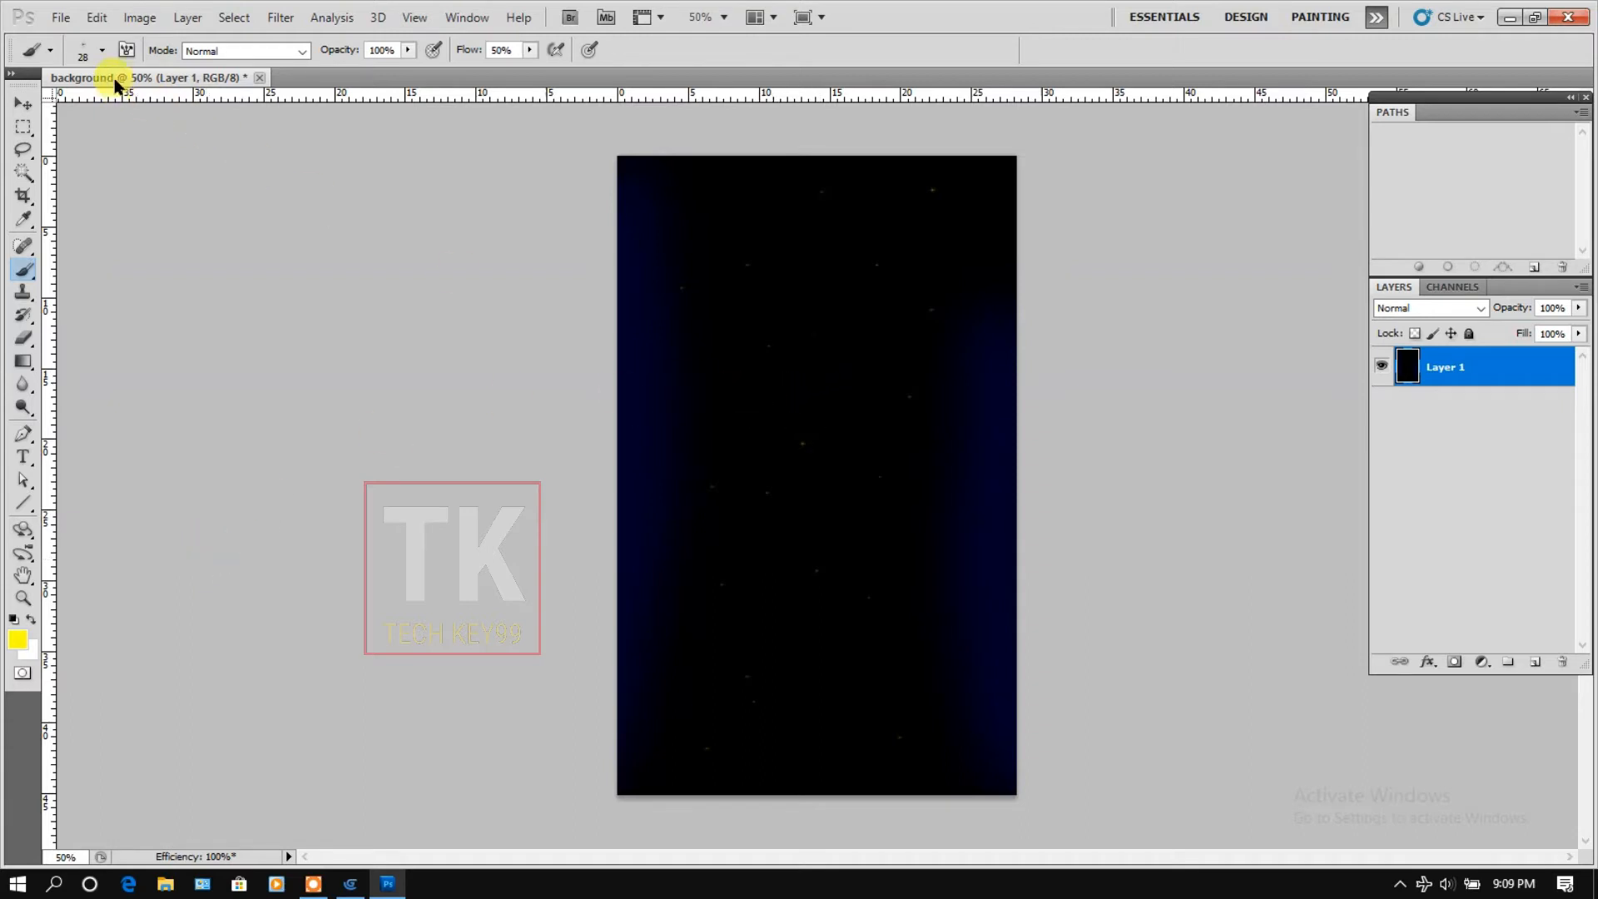
# Switch to the soft round brush with a size of 257 px and 0% hardness.
pyautogui.click(104, 52)
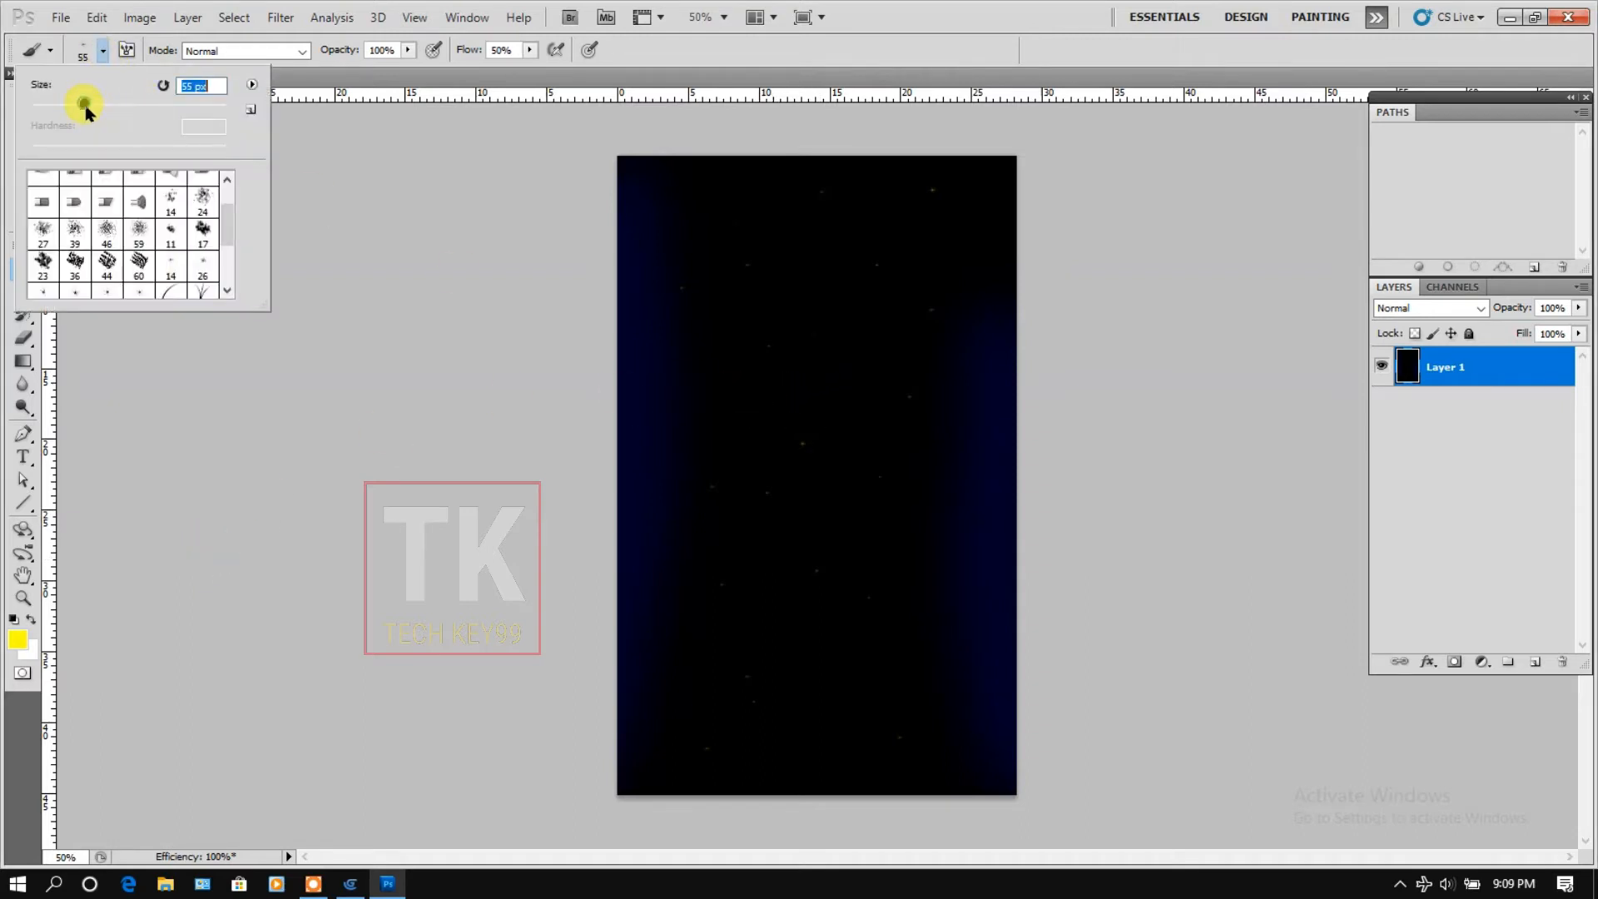
pyautogui.scroll(2, 117, 234)
pyautogui.click(41, 186)
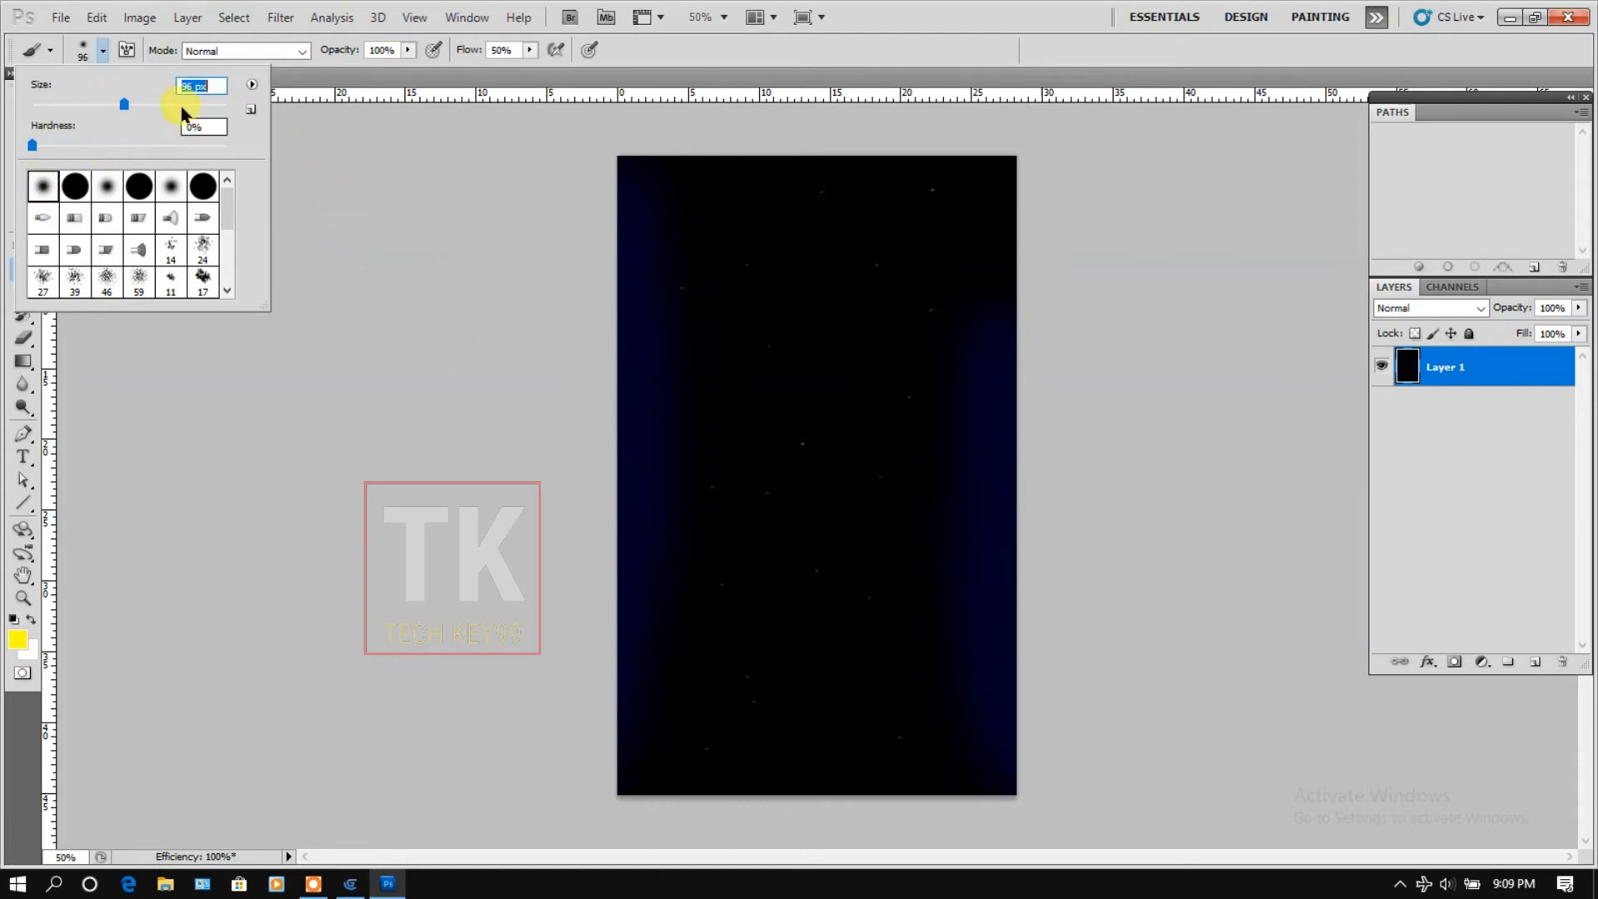
pyautogui.moveTo(124, 104); pyautogui.dragTo(165, 104)
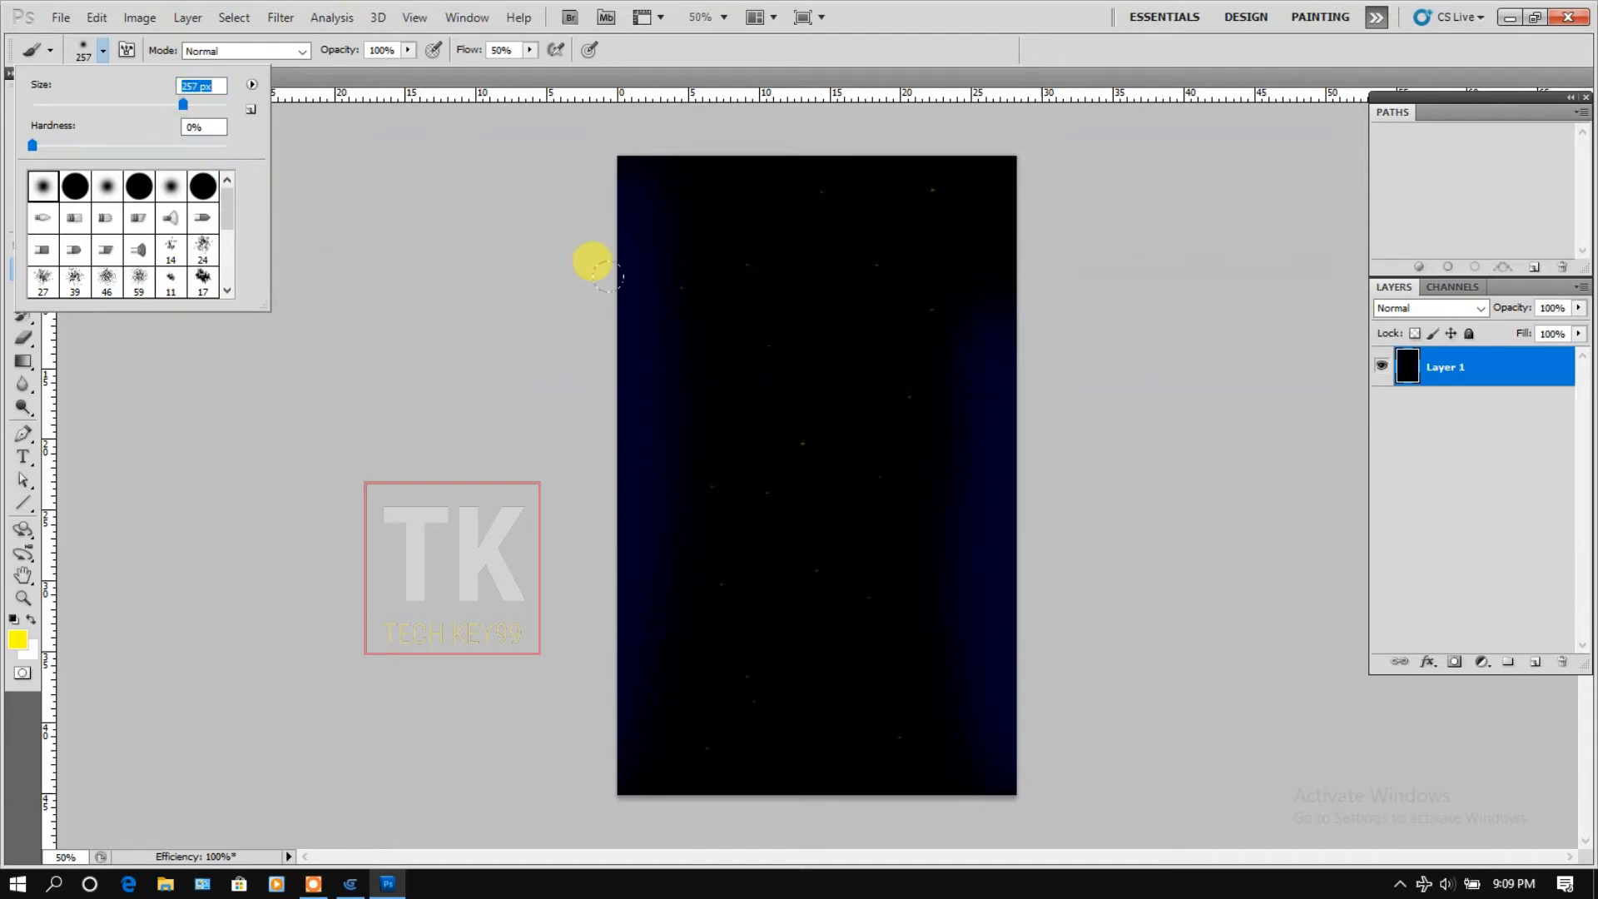
# Set the foreground colour to black (000000).
pyautogui.click(21, 644)
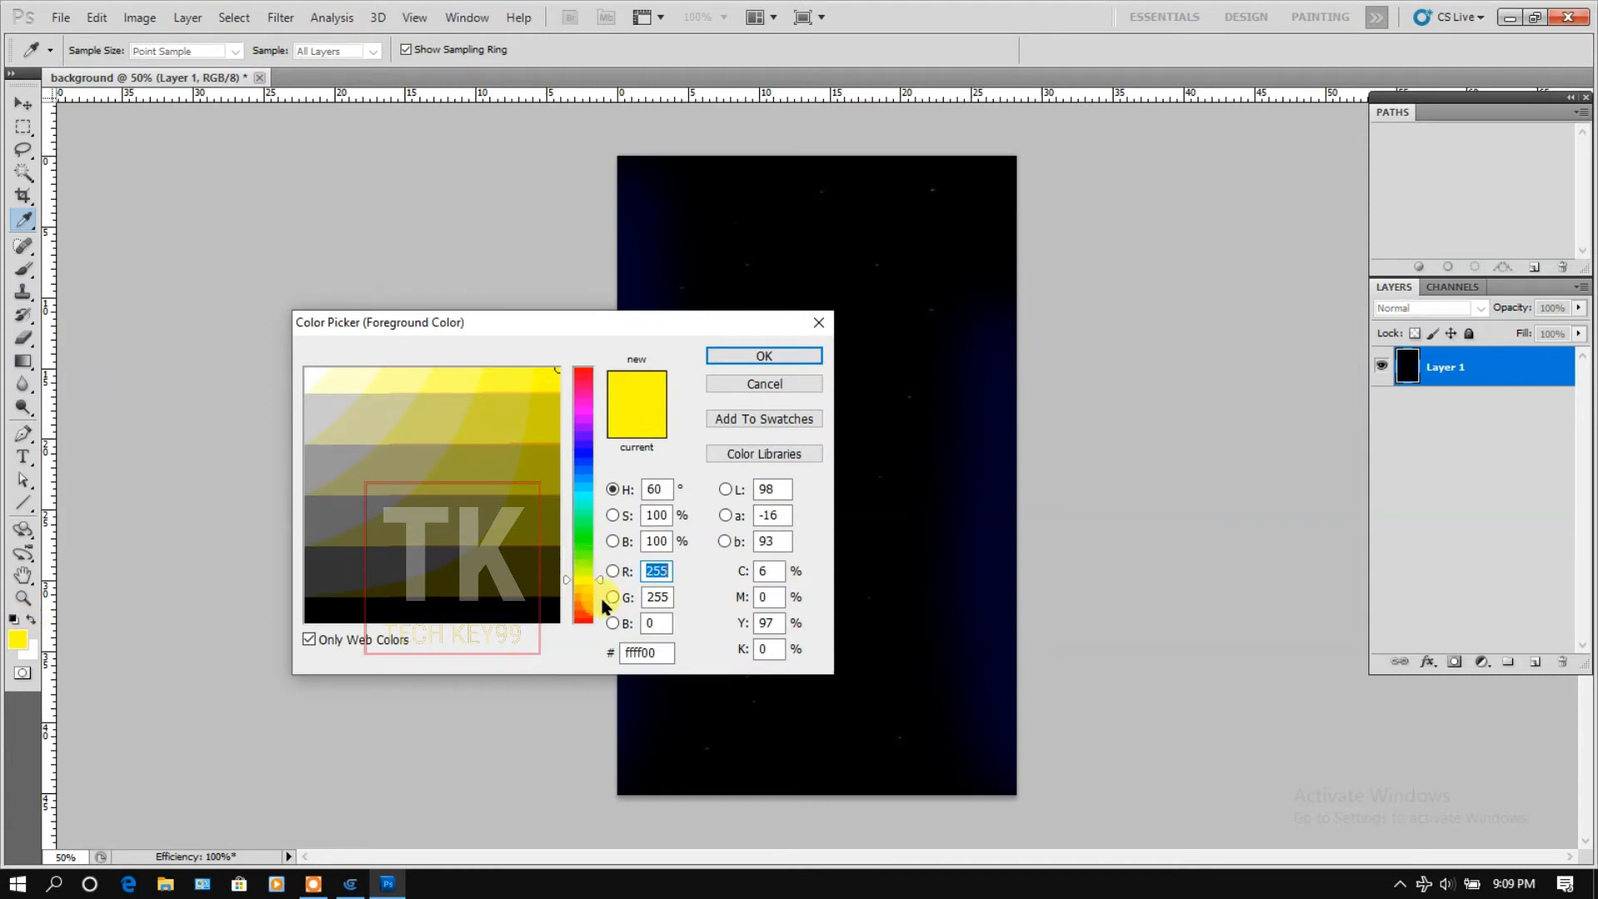
pyautogui.click(514, 605)
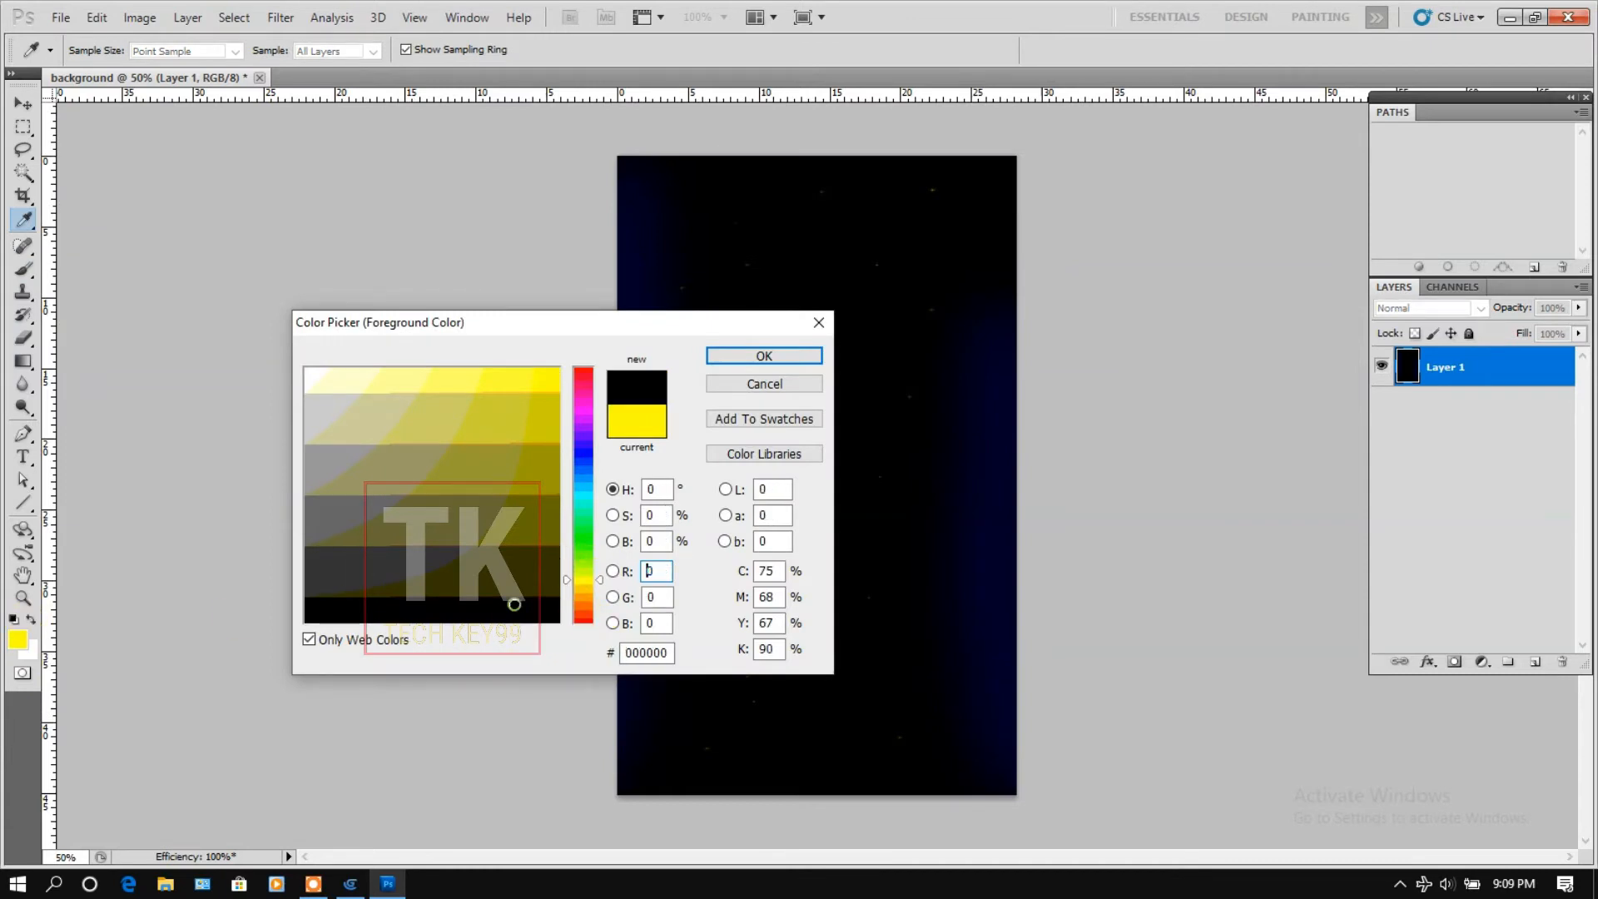
pyautogui.click(733, 355)
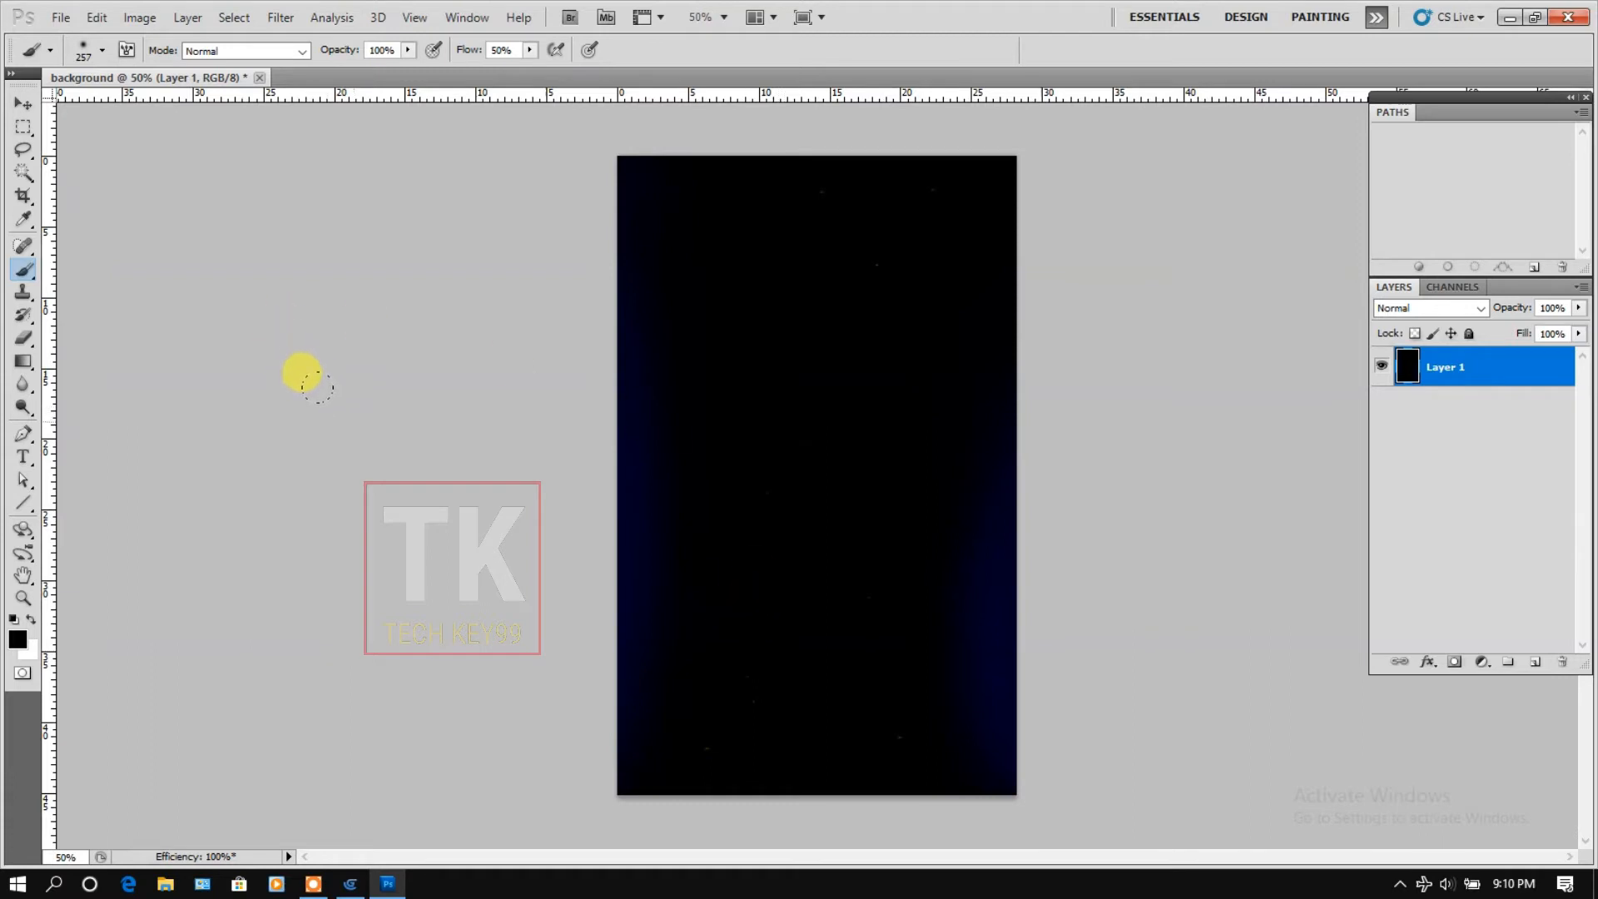
# Switch to the 70 px star brush preset and set the foreground colour to golden yellow with RGB 255, 204, 0.
pyautogui.click(102, 50)
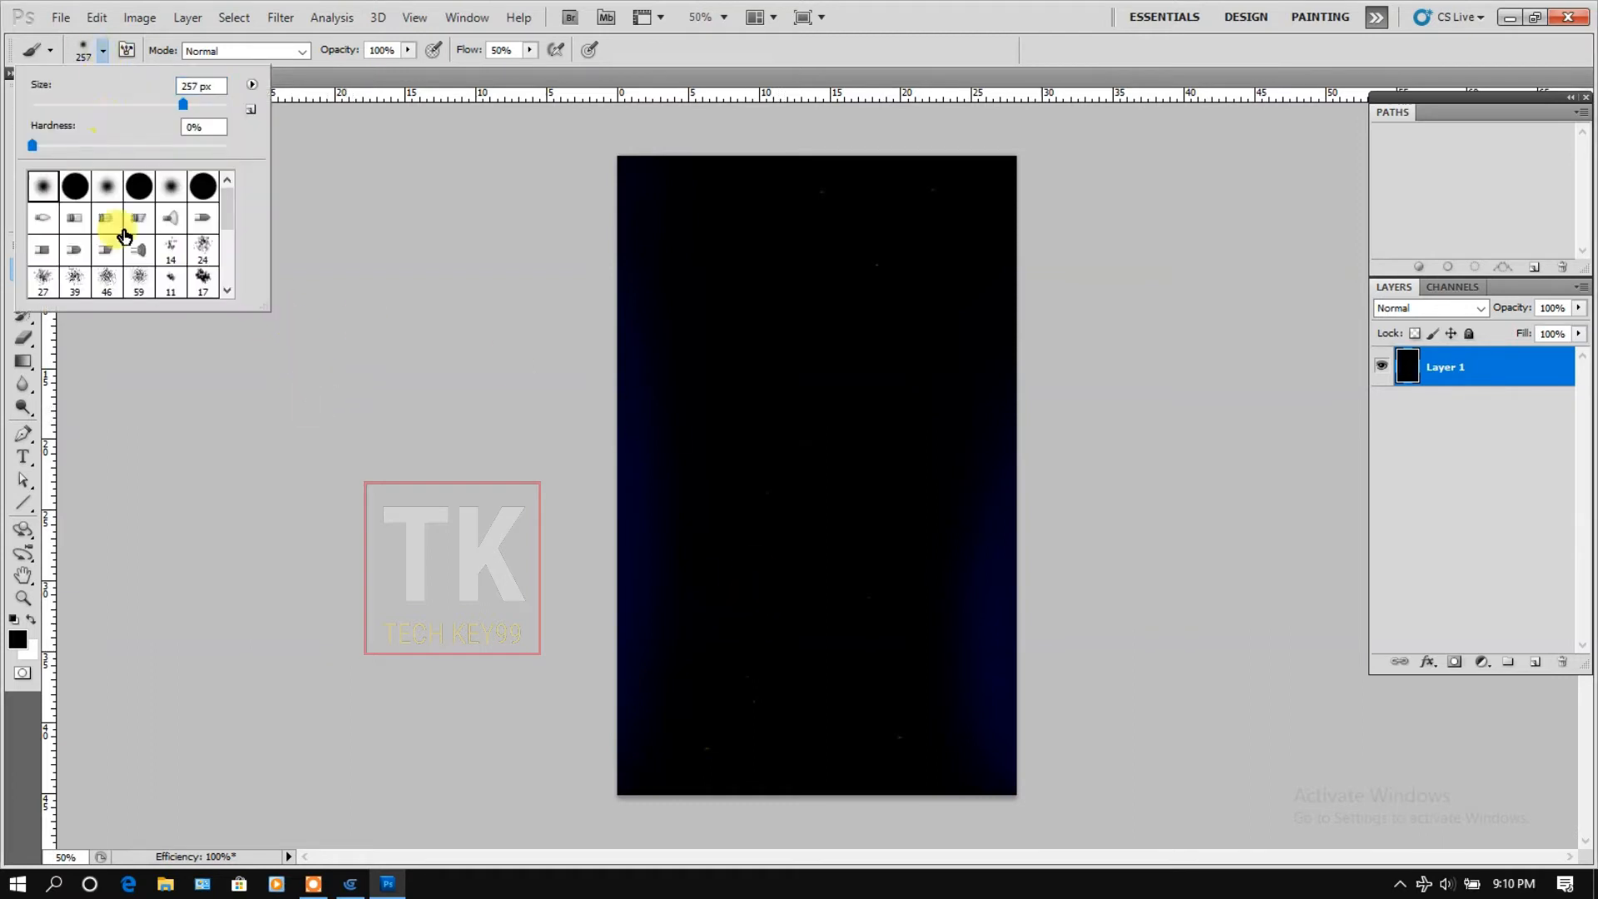
pyautogui.scroll(-2, 136, 208)
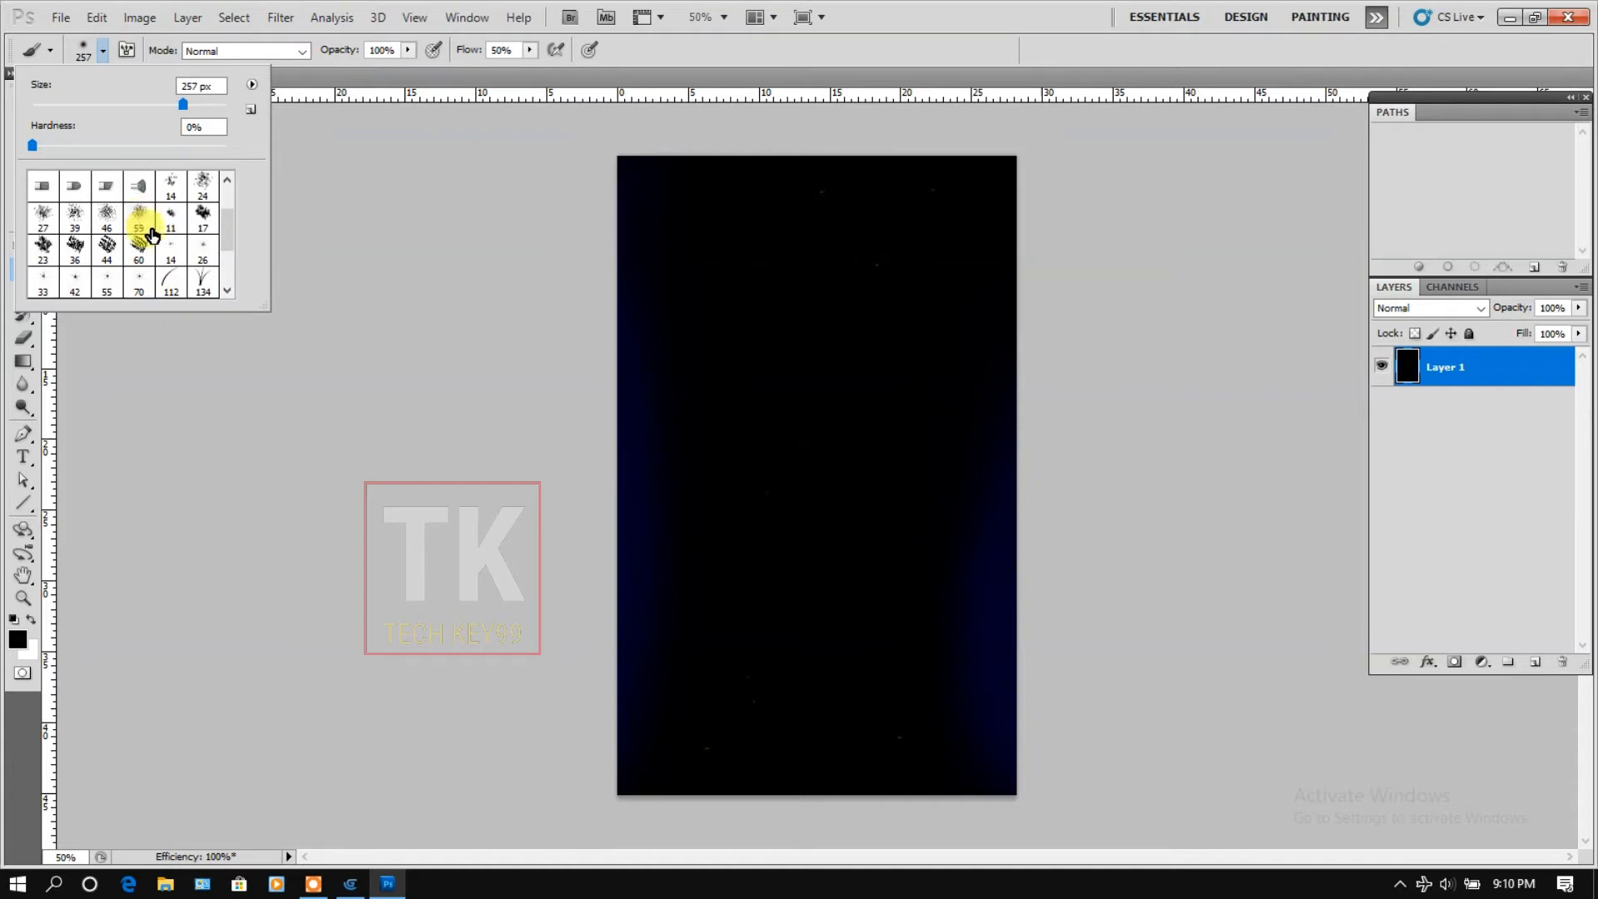
pyautogui.click(136, 287)
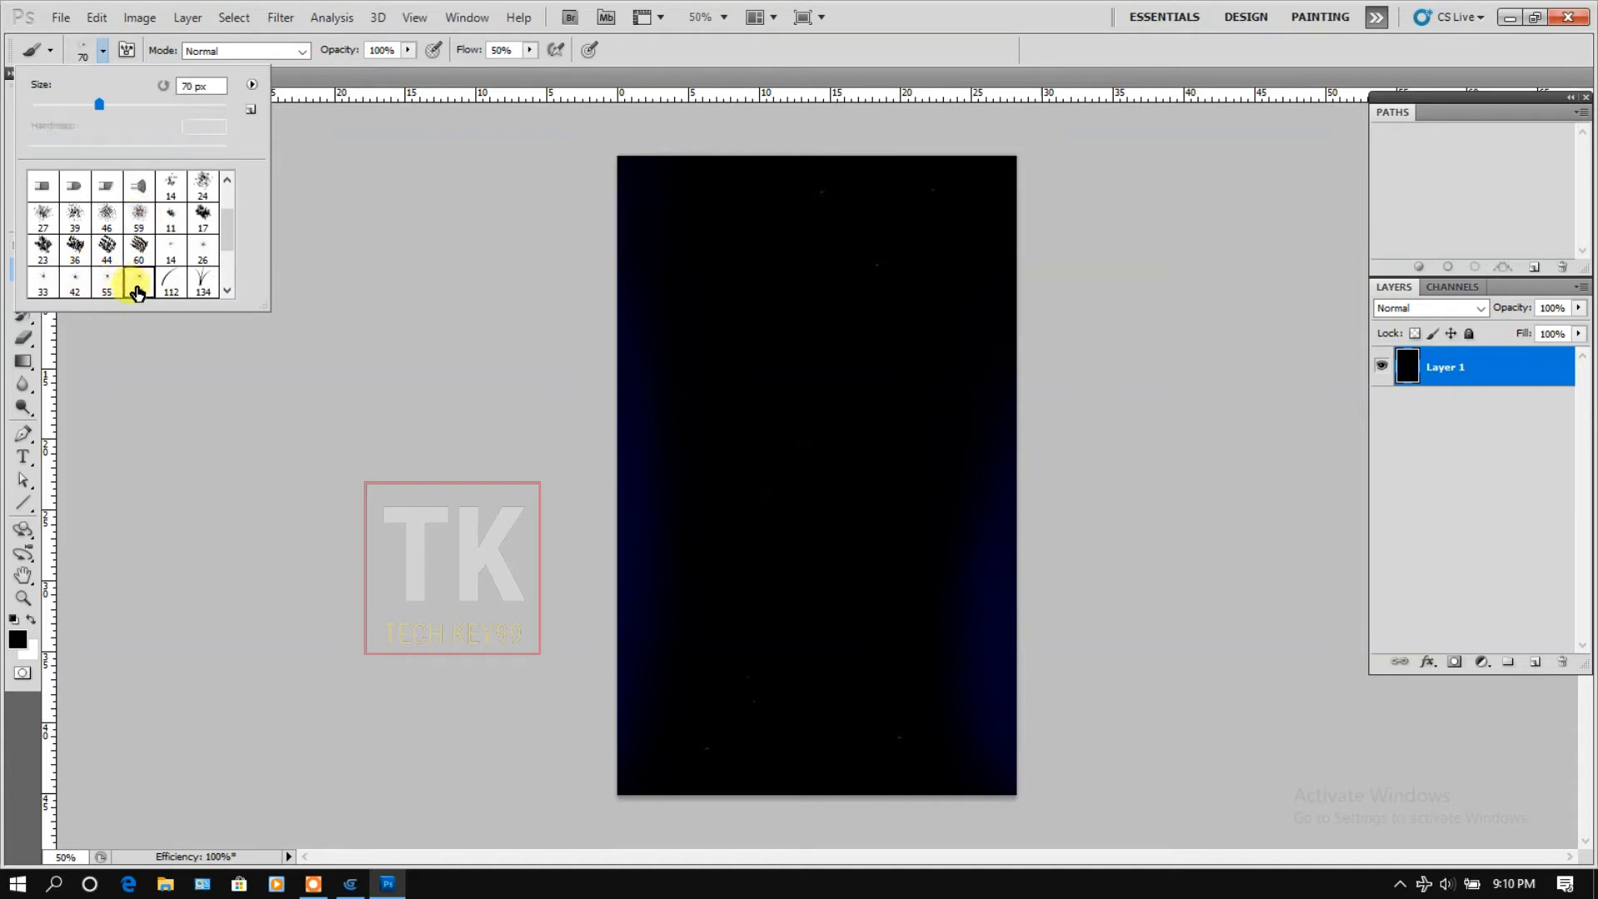
pyautogui.click(17, 639)
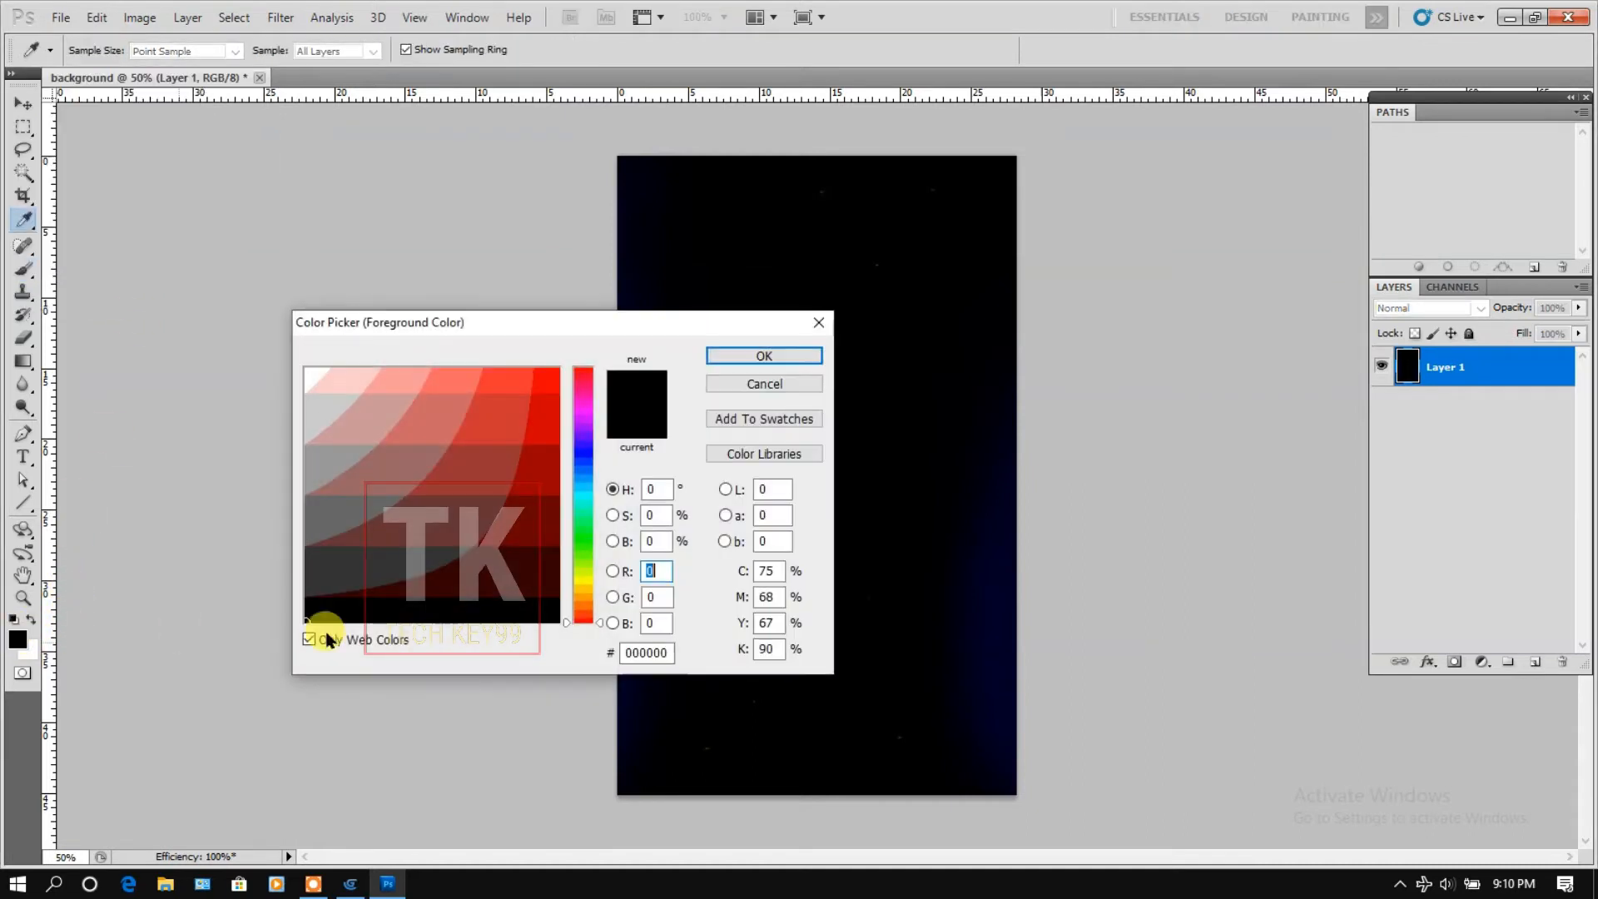
pyautogui.click(587, 583)
pyautogui.click(538, 384)
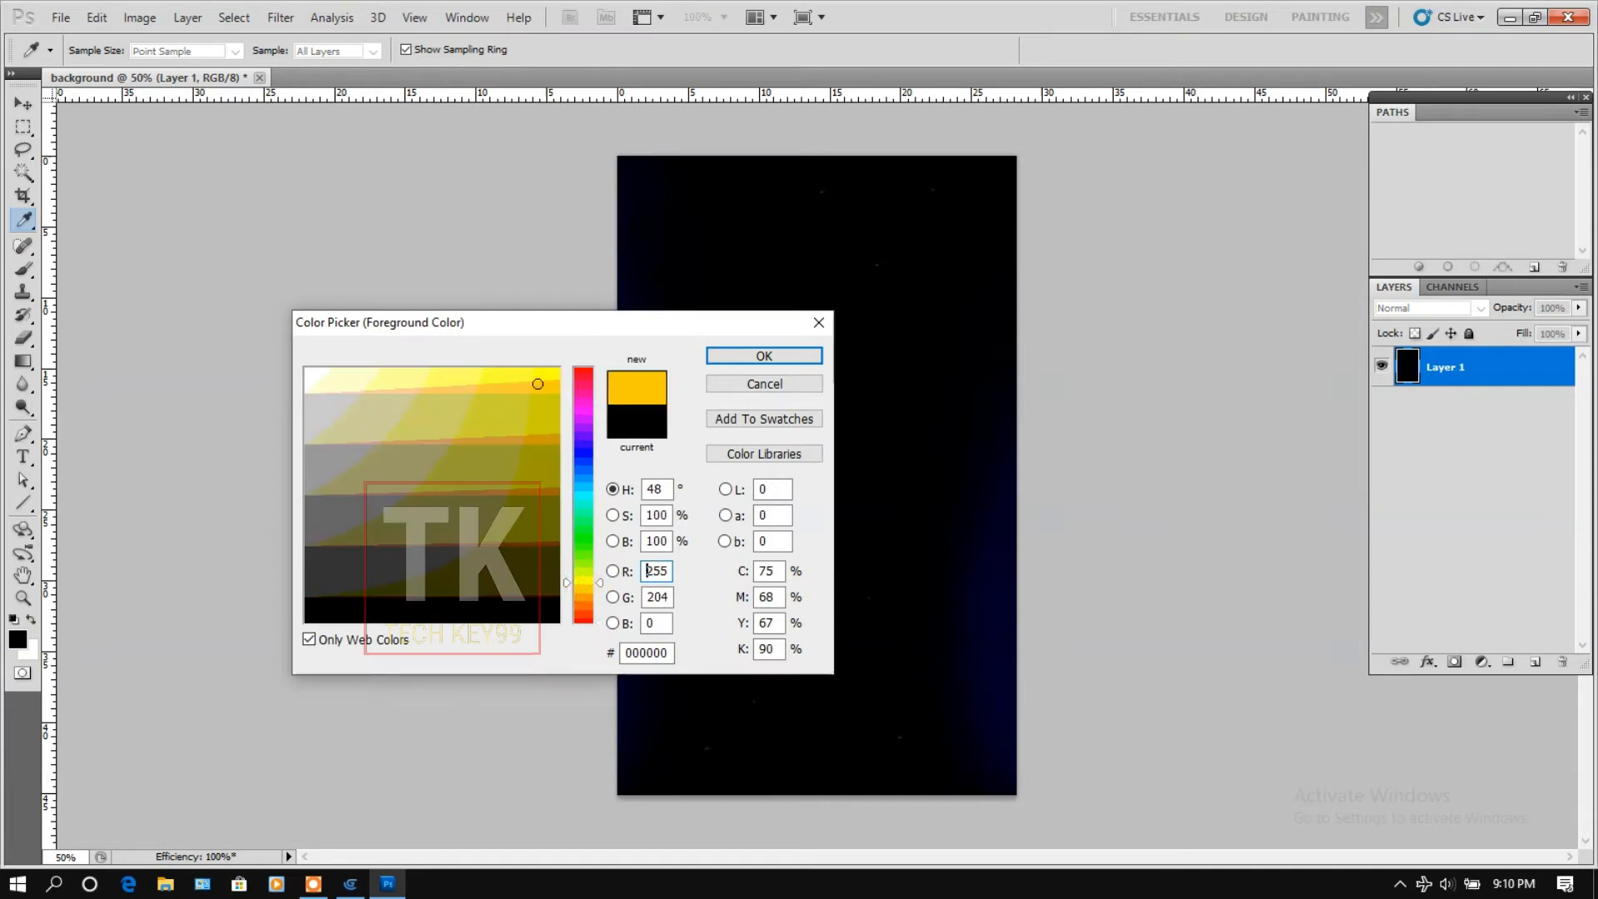
pyautogui.click(713, 354)
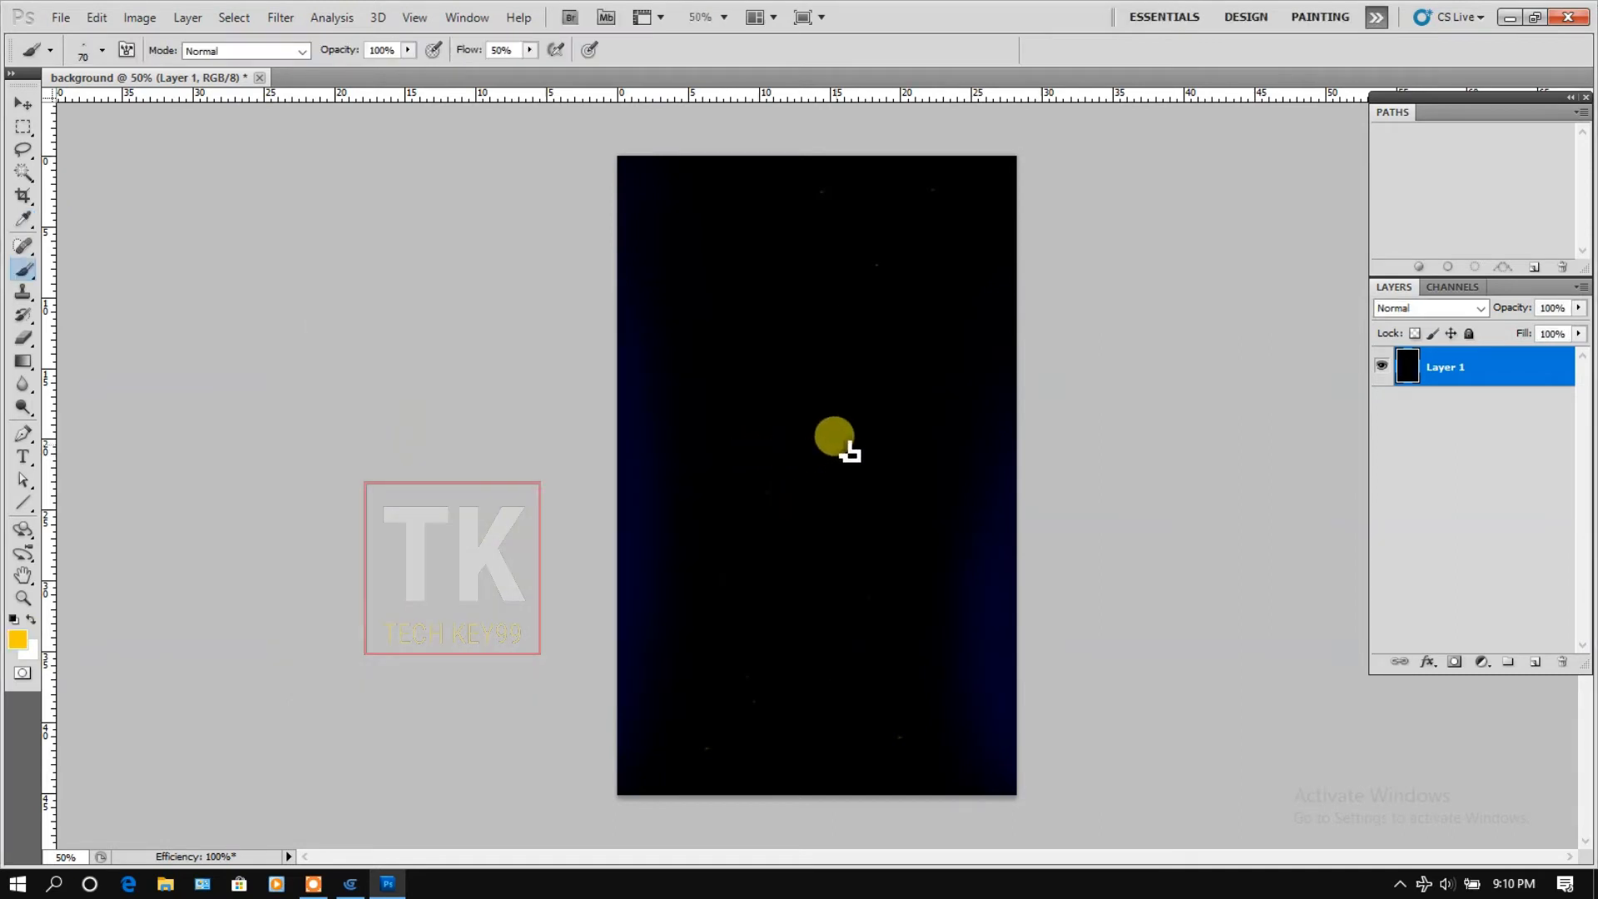
# Stamp eight golden yellow stars scattered across the dark middle of the canvas, from the upper to the lower part.
pyautogui.click(853, 395)
pyautogui.click(853, 549)
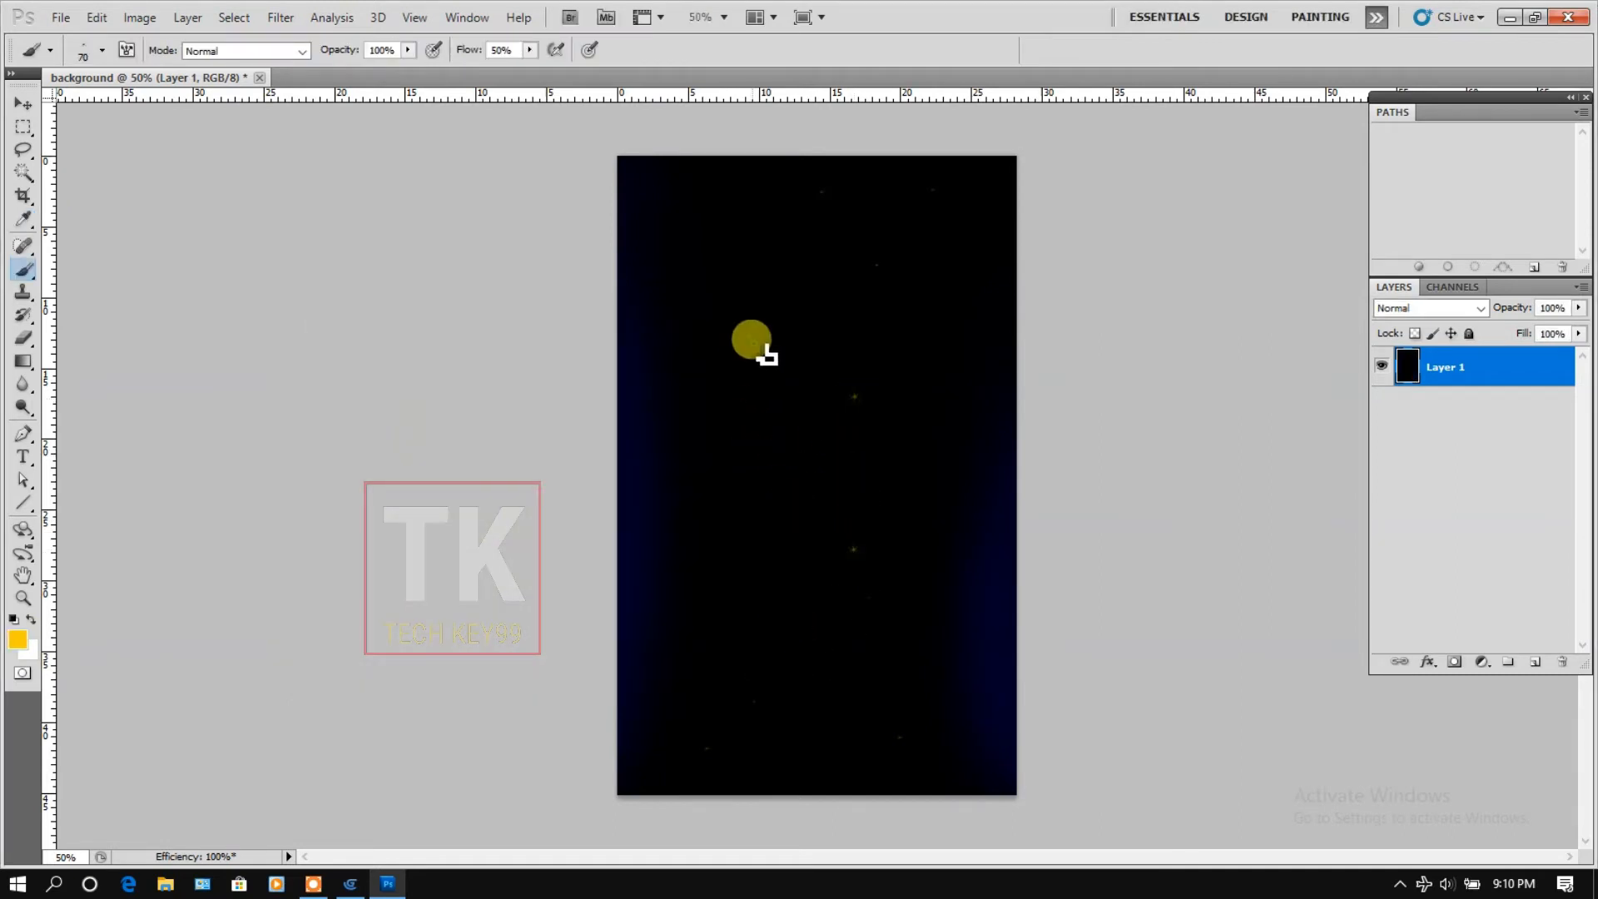
pyautogui.click(756, 337)
pyautogui.click(921, 253)
pyautogui.click(743, 720)
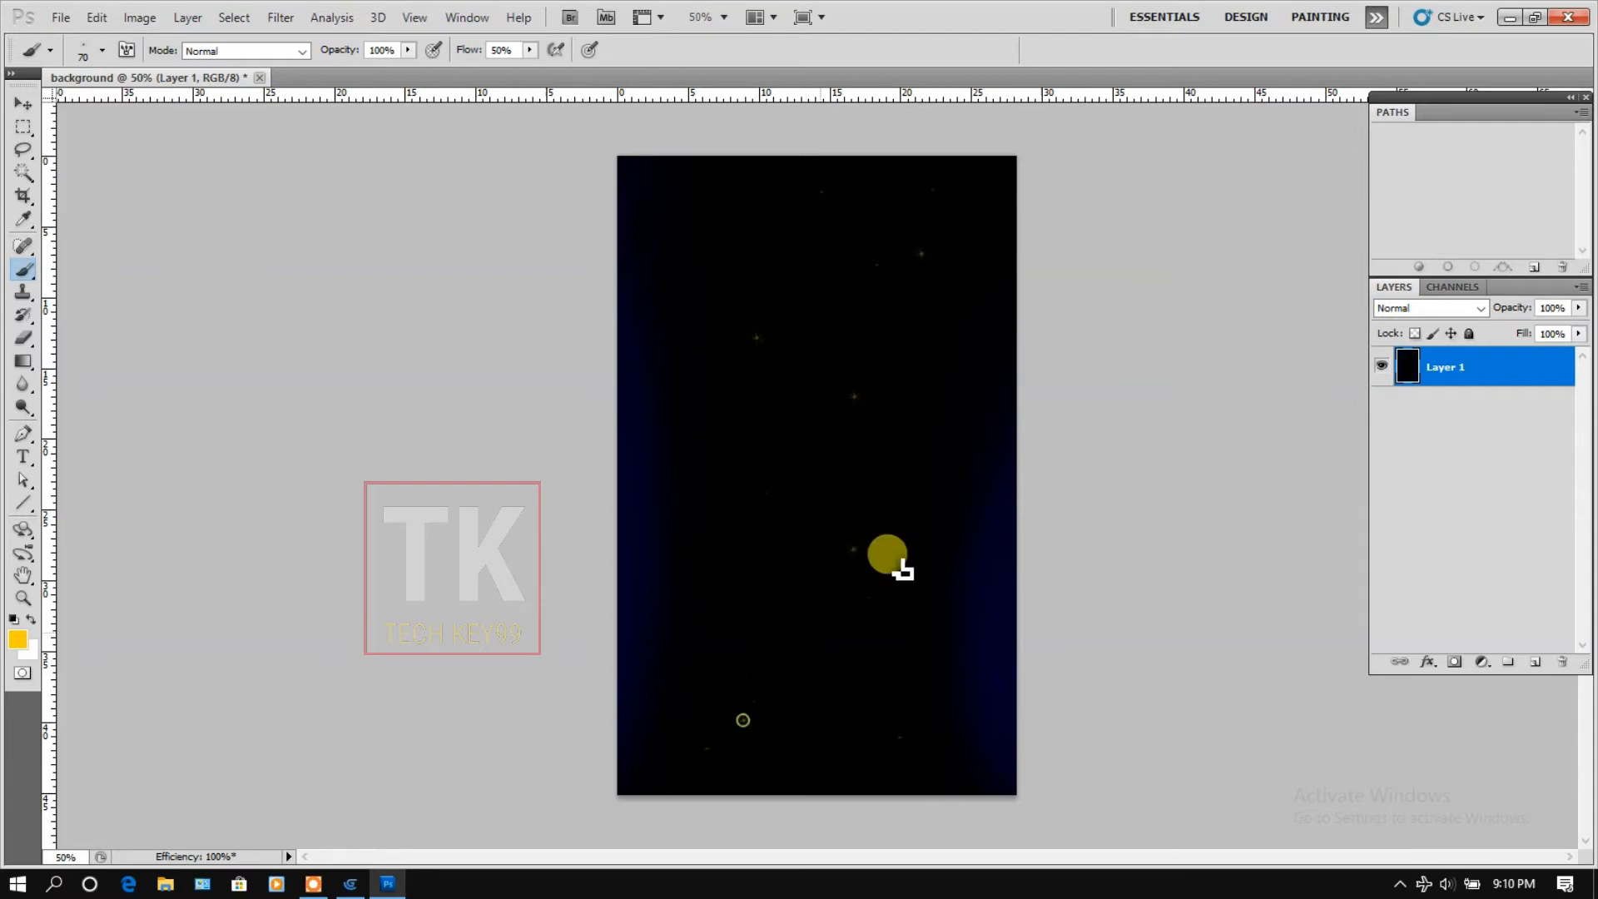
pyautogui.click(934, 440)
pyautogui.click(766, 520)
pyautogui.click(707, 254)
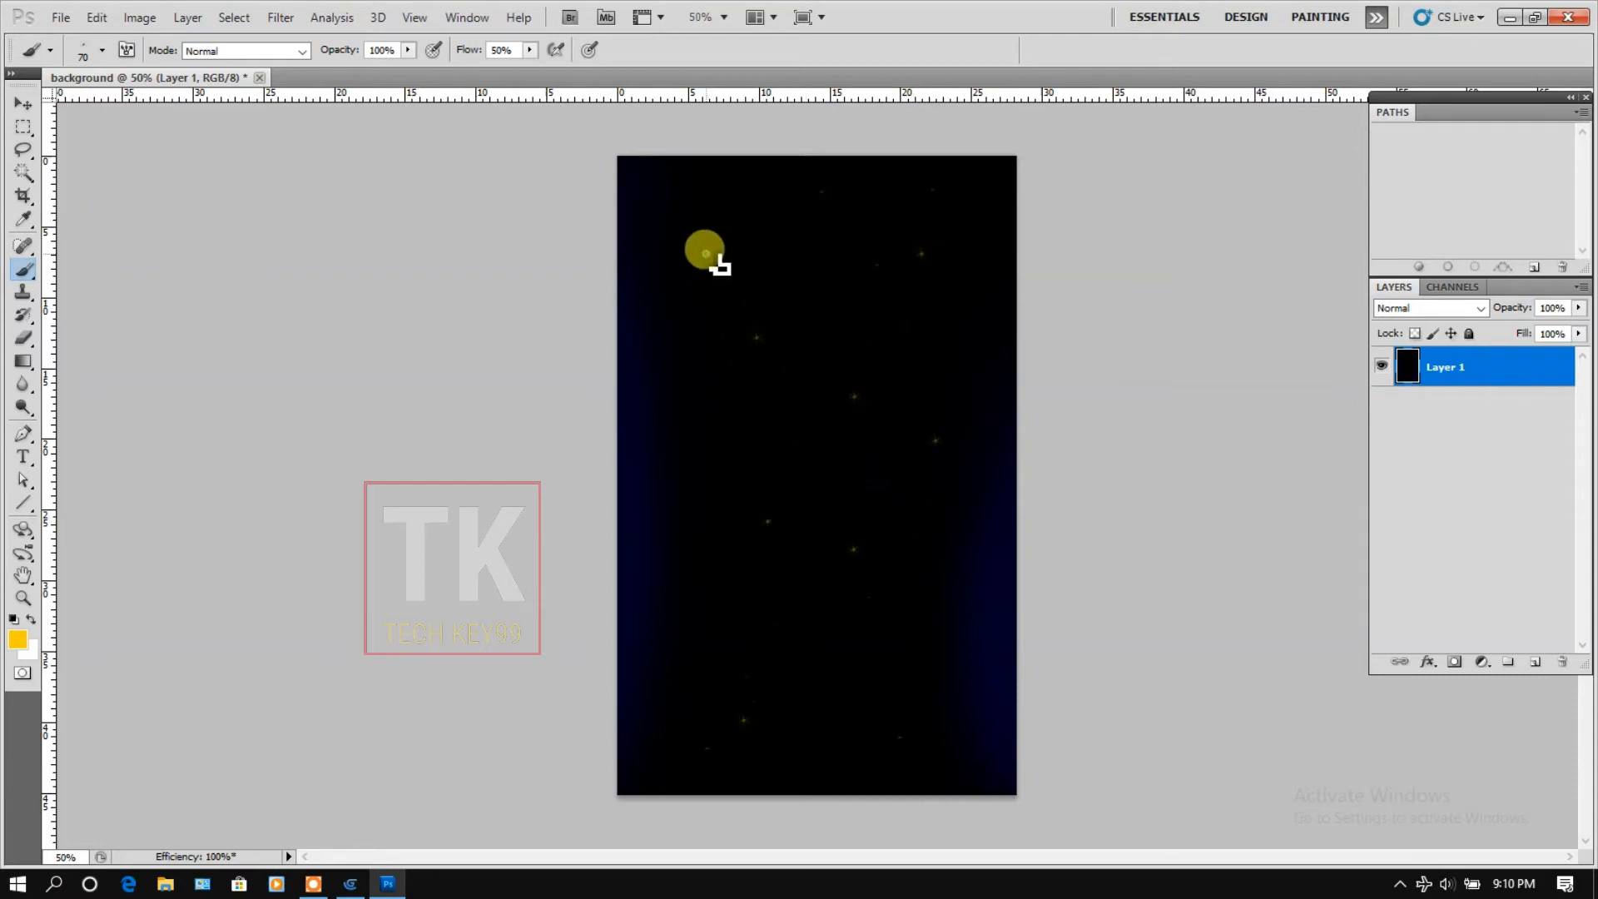
# Save a PNG copy of the image as background2 in the Downloads folder, accepting the PNG options.
pyautogui.click(60, 18)
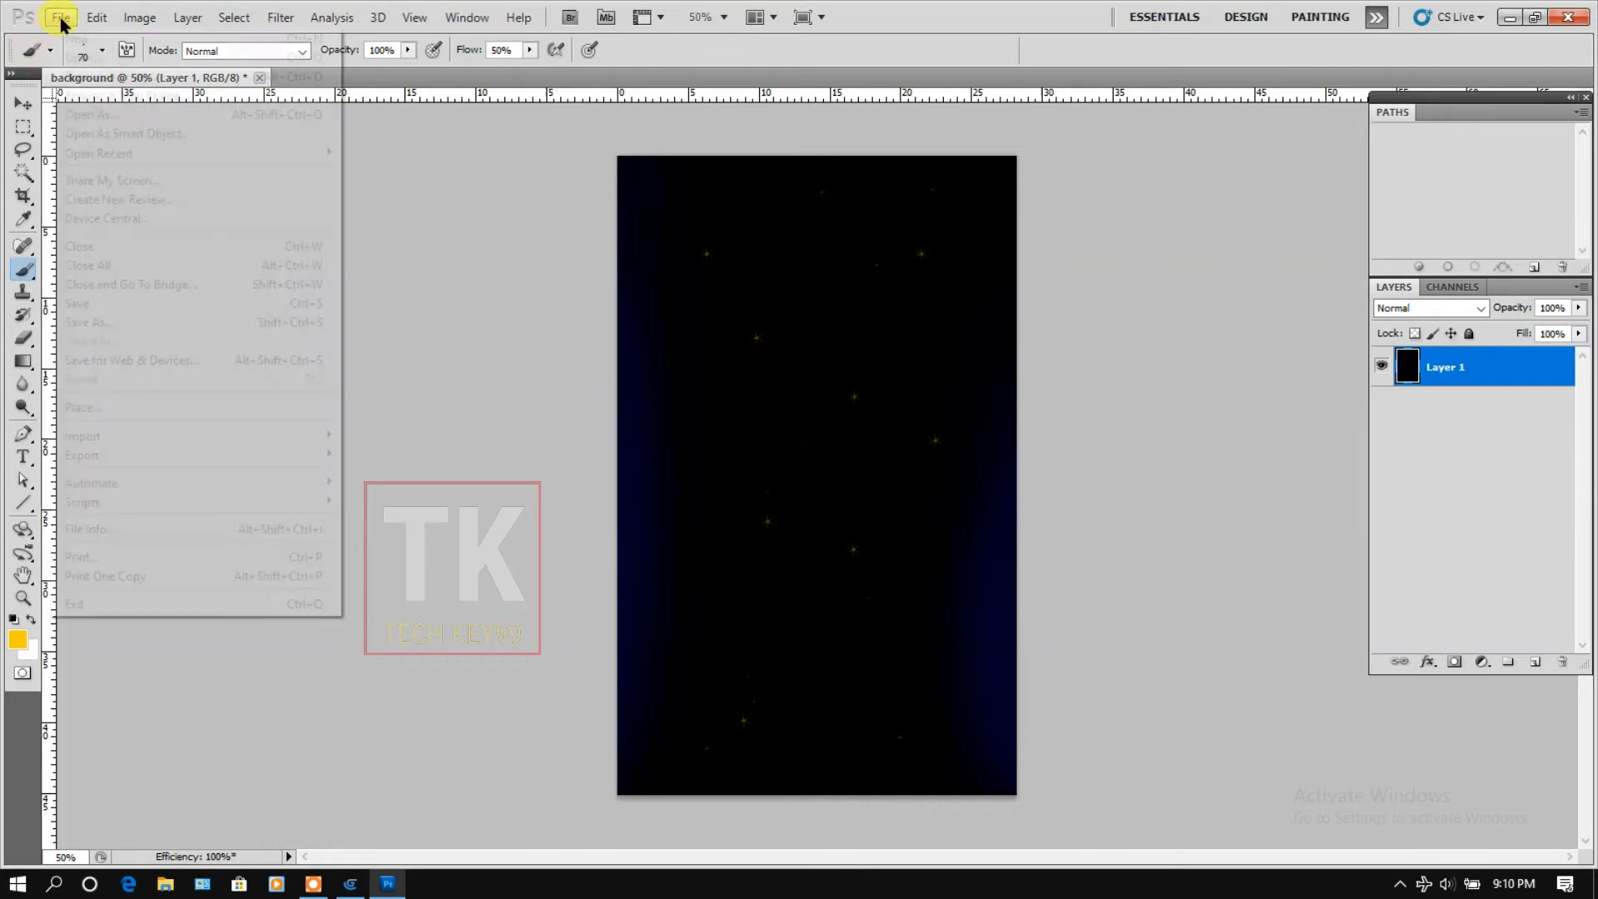
pyautogui.click(196, 321)
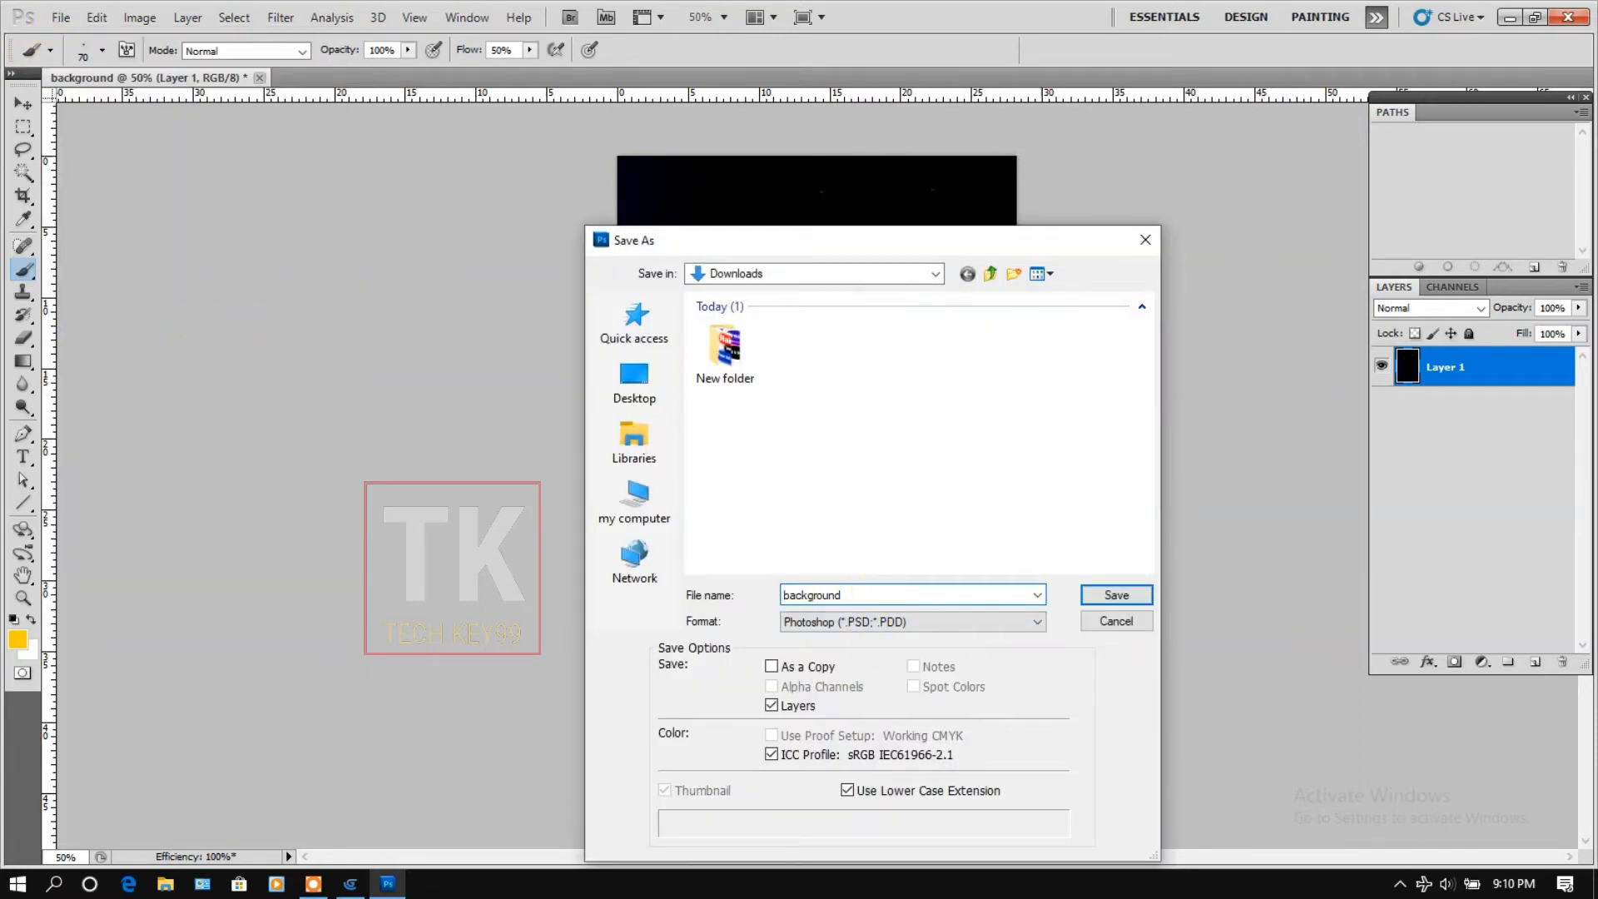
pyautogui.write('2')
pyautogui.click(932, 624)
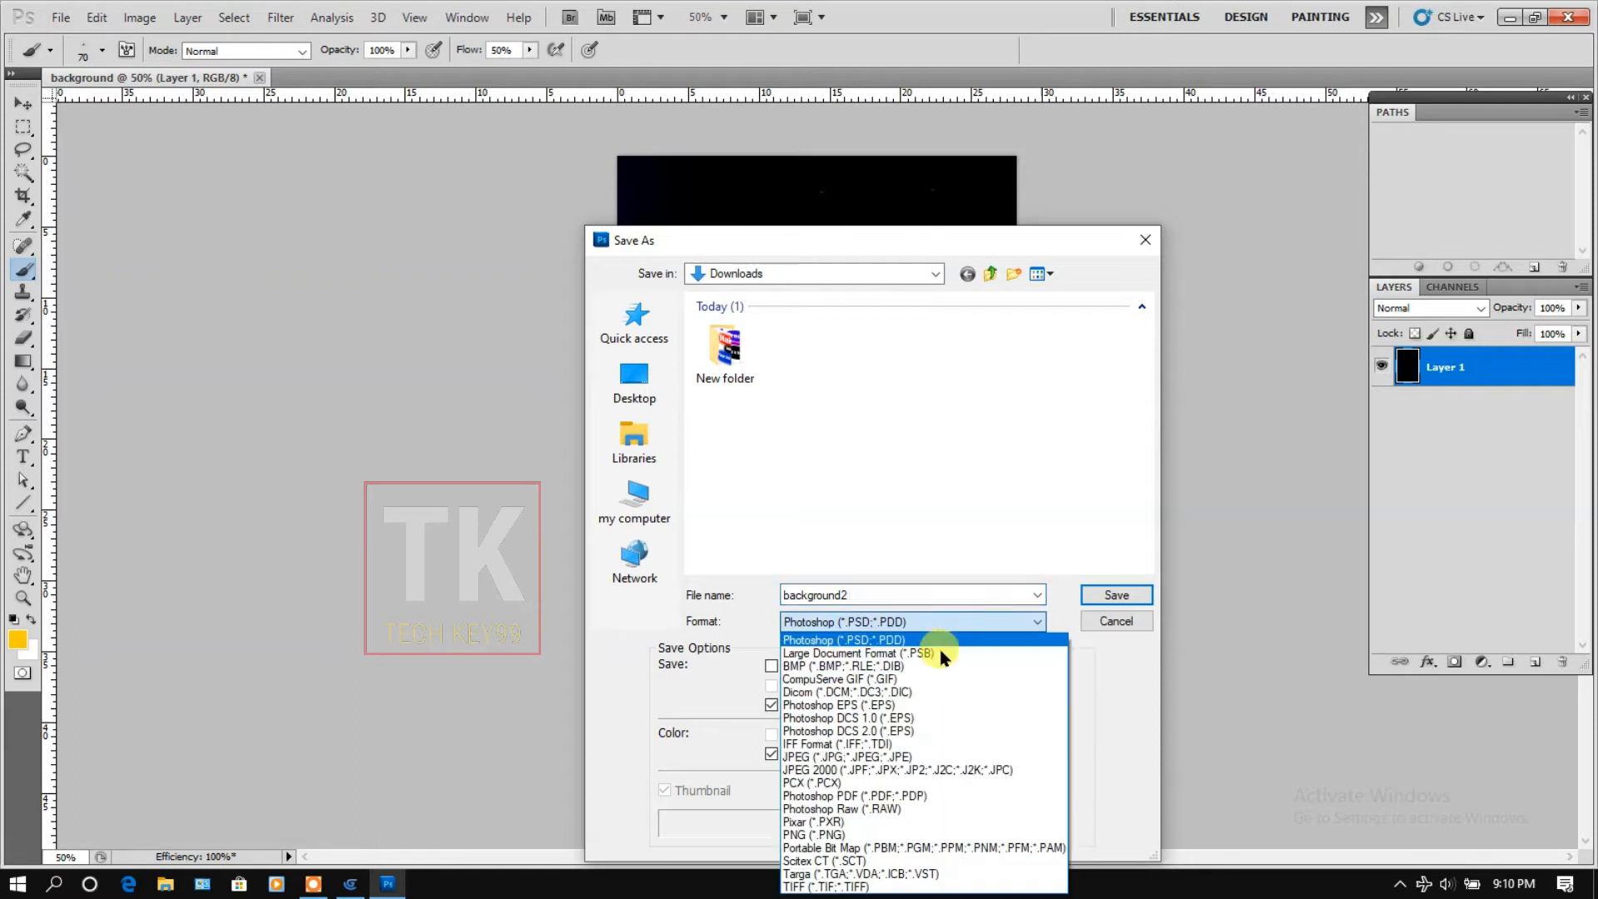
pyautogui.click(885, 835)
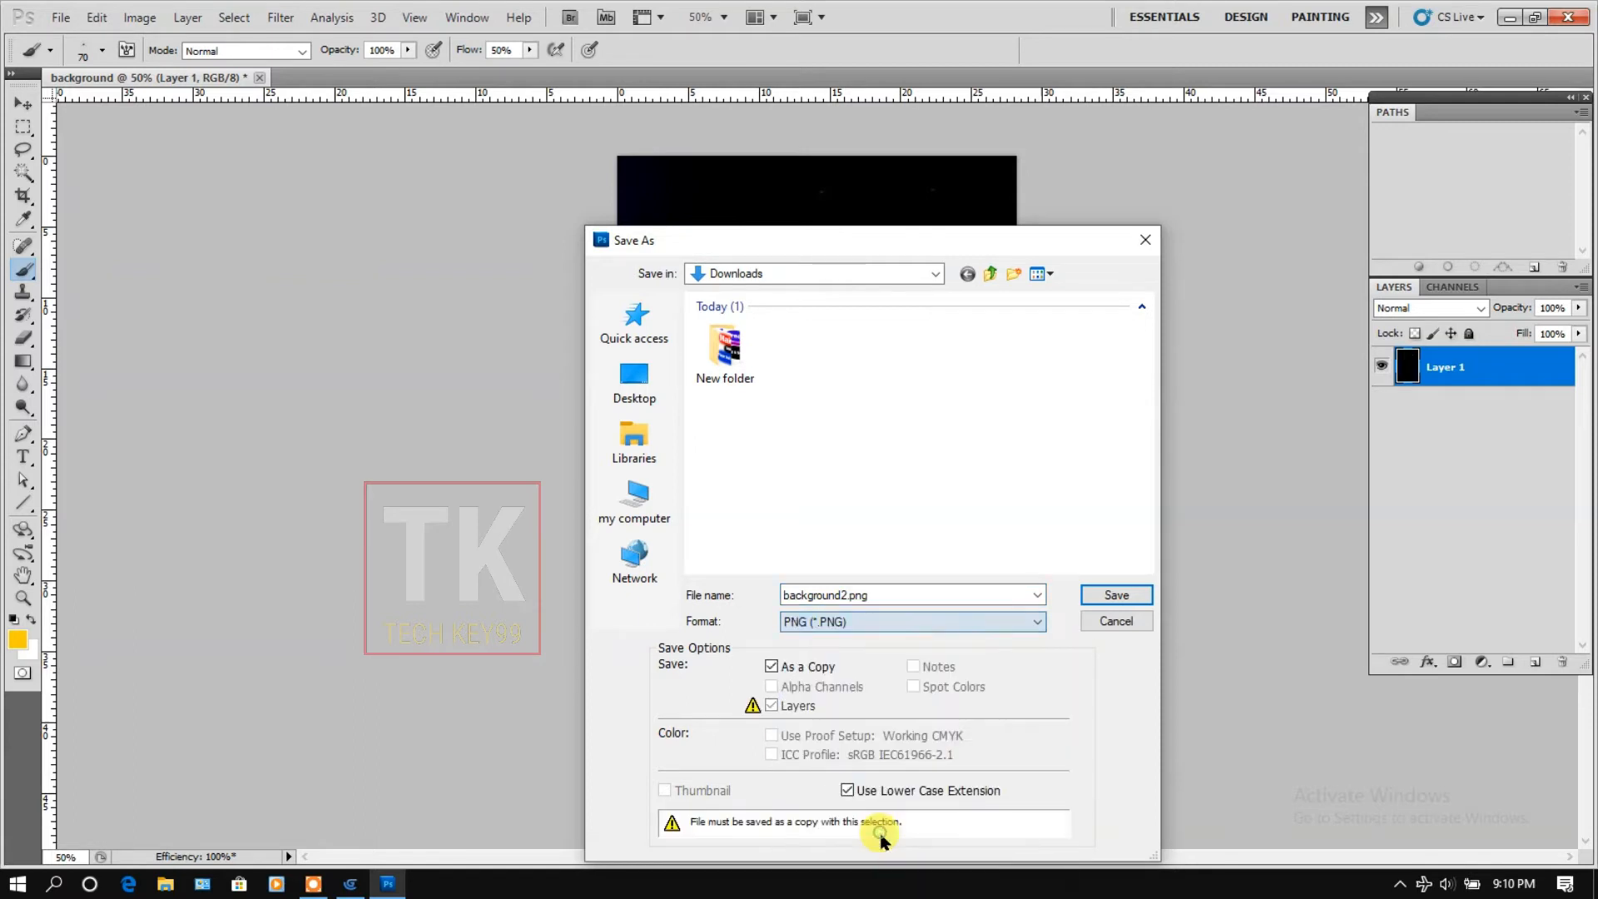
pyautogui.click(1115, 598)
pyautogui.click(571, 259)
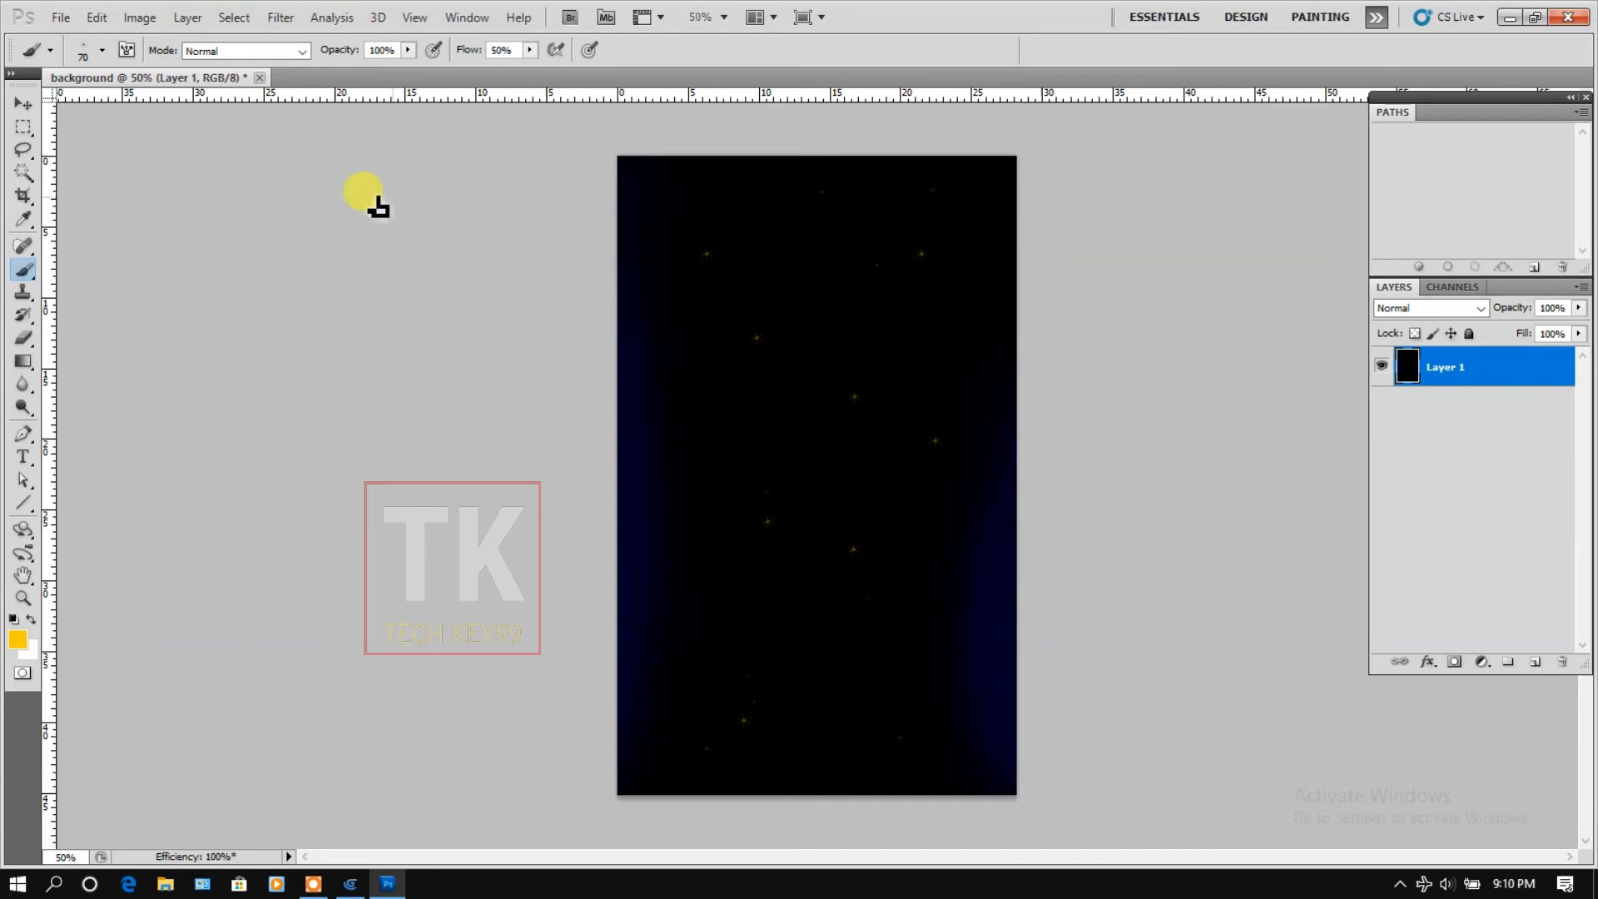
# Switch to the soft round brush at 174 px with 0% hardness and set the foreground colour to blue (0000ff).
pyautogui.click(103, 52)
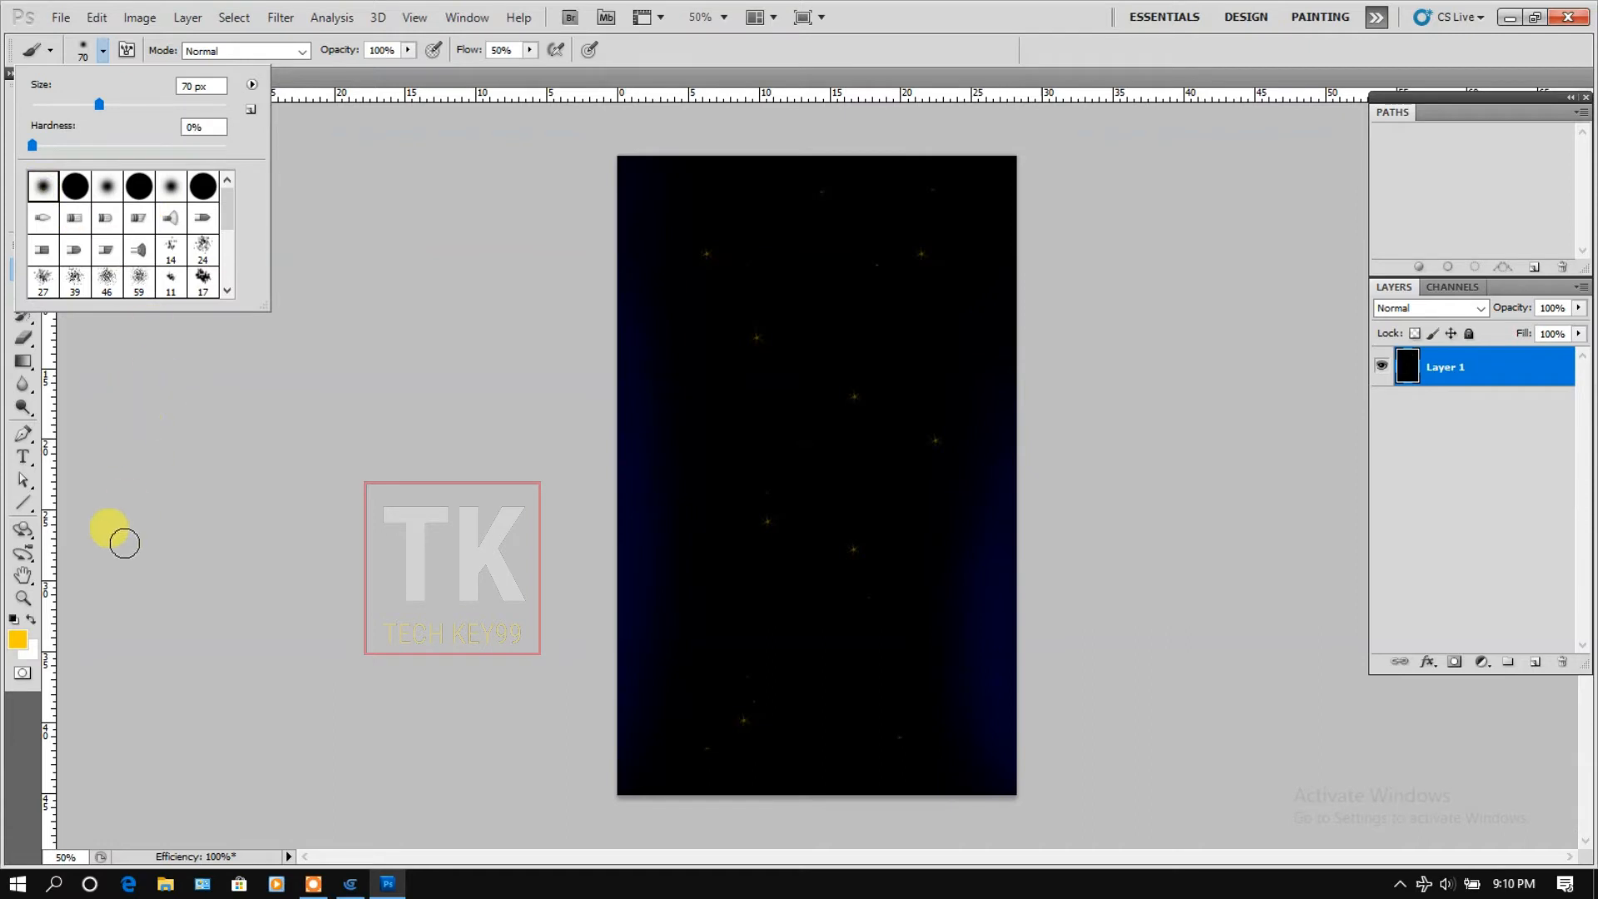
pyautogui.click(17, 639)
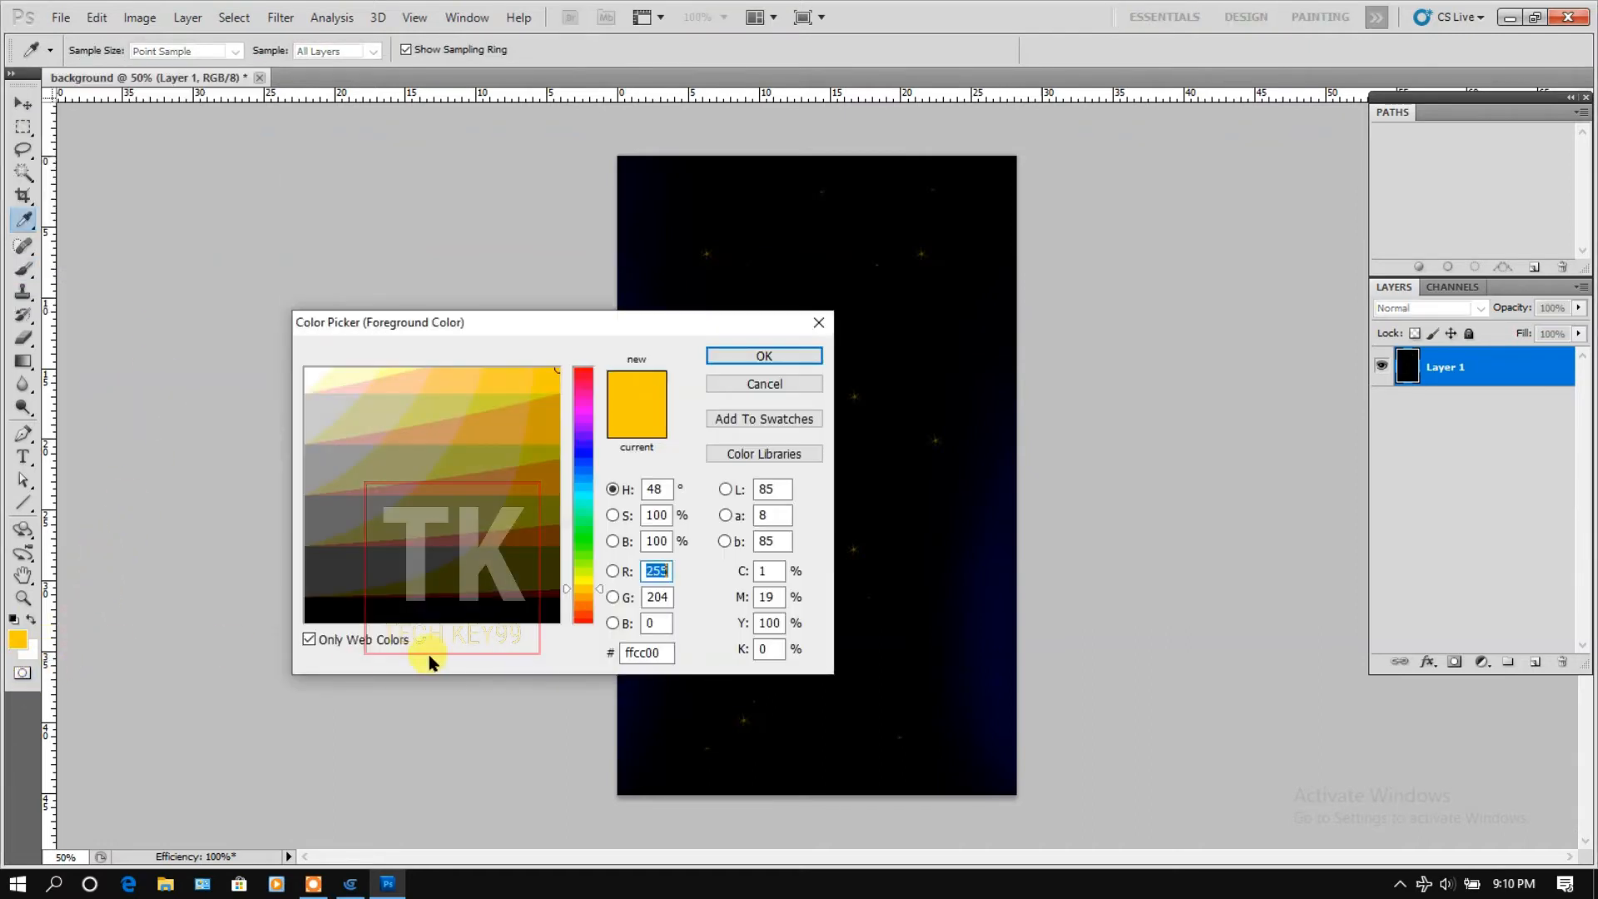
pyautogui.click(585, 454)
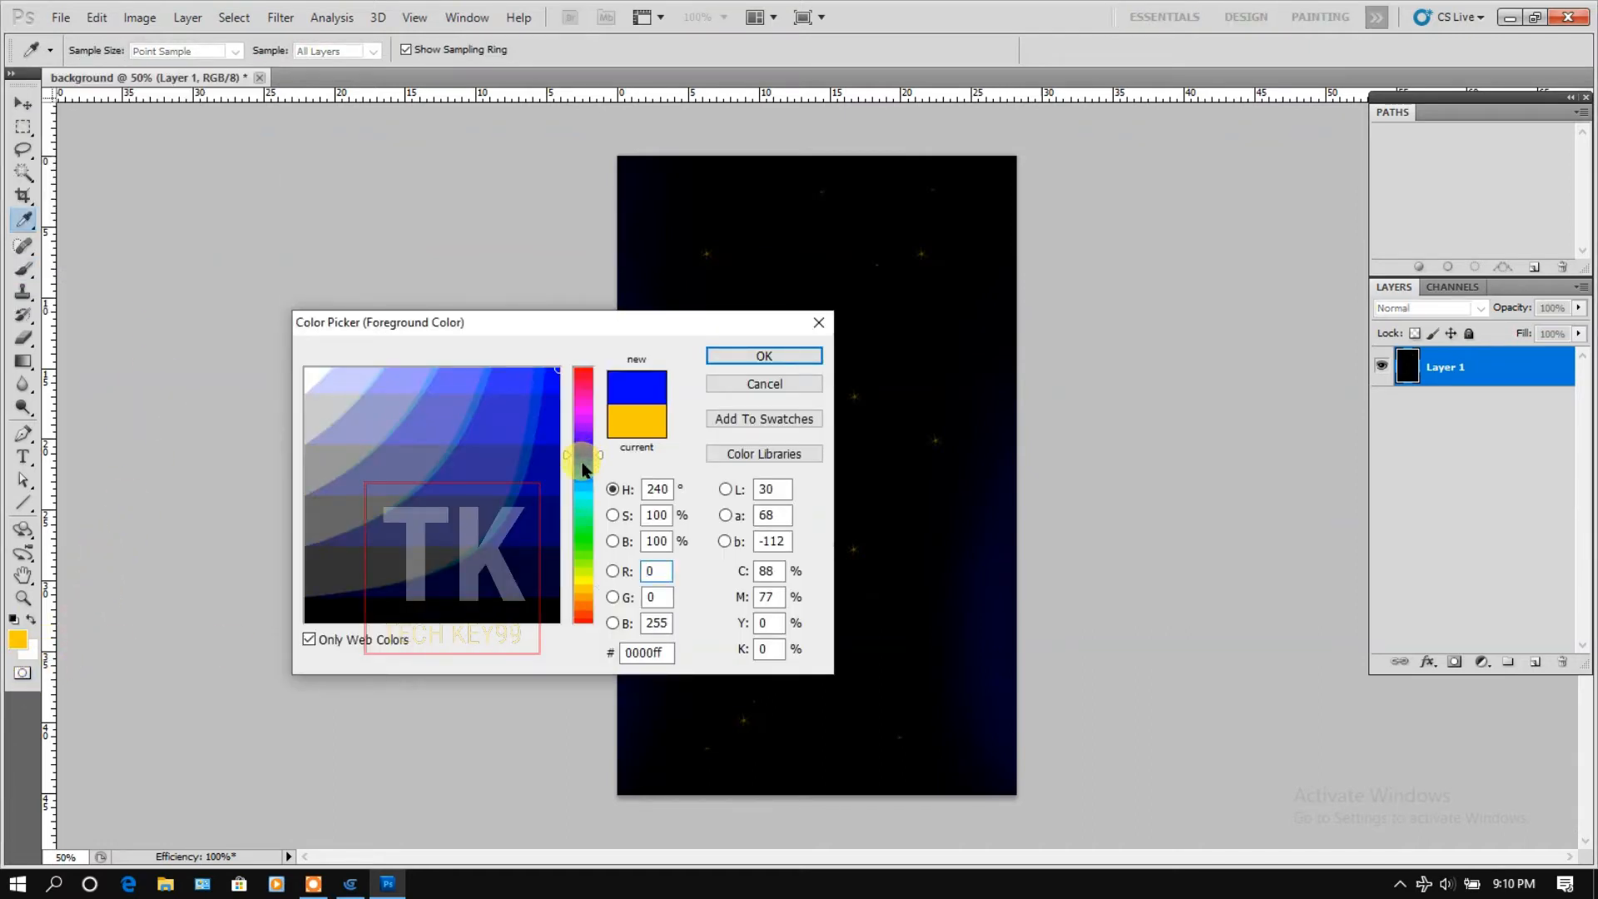
pyautogui.click(762, 357)
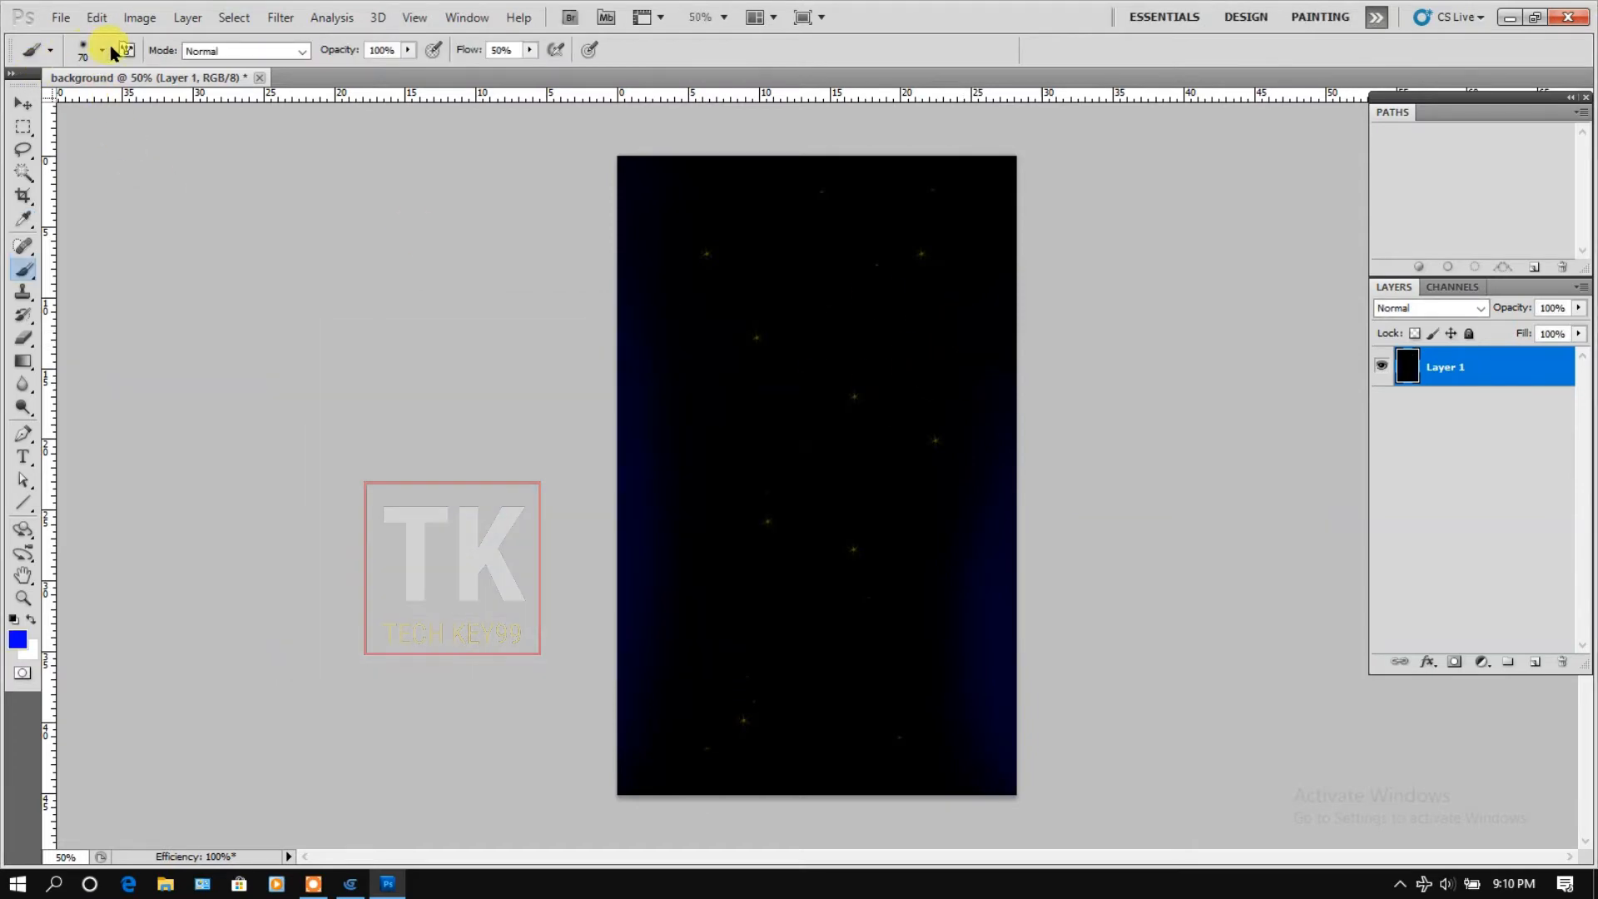
pyautogui.click(102, 51)
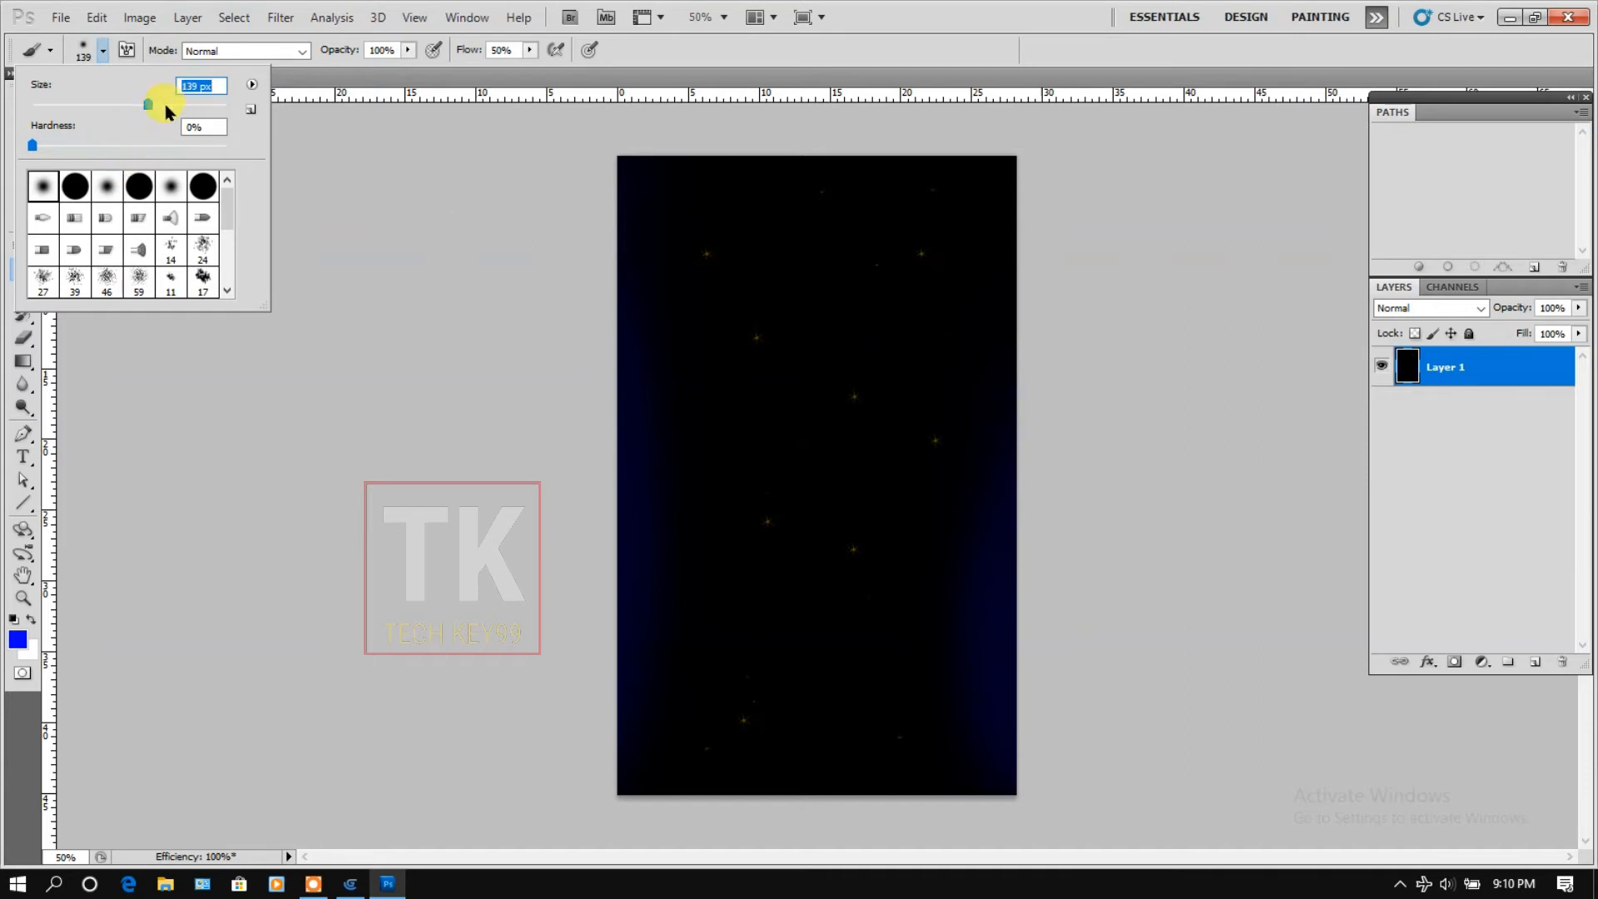
pyautogui.click(165, 105)
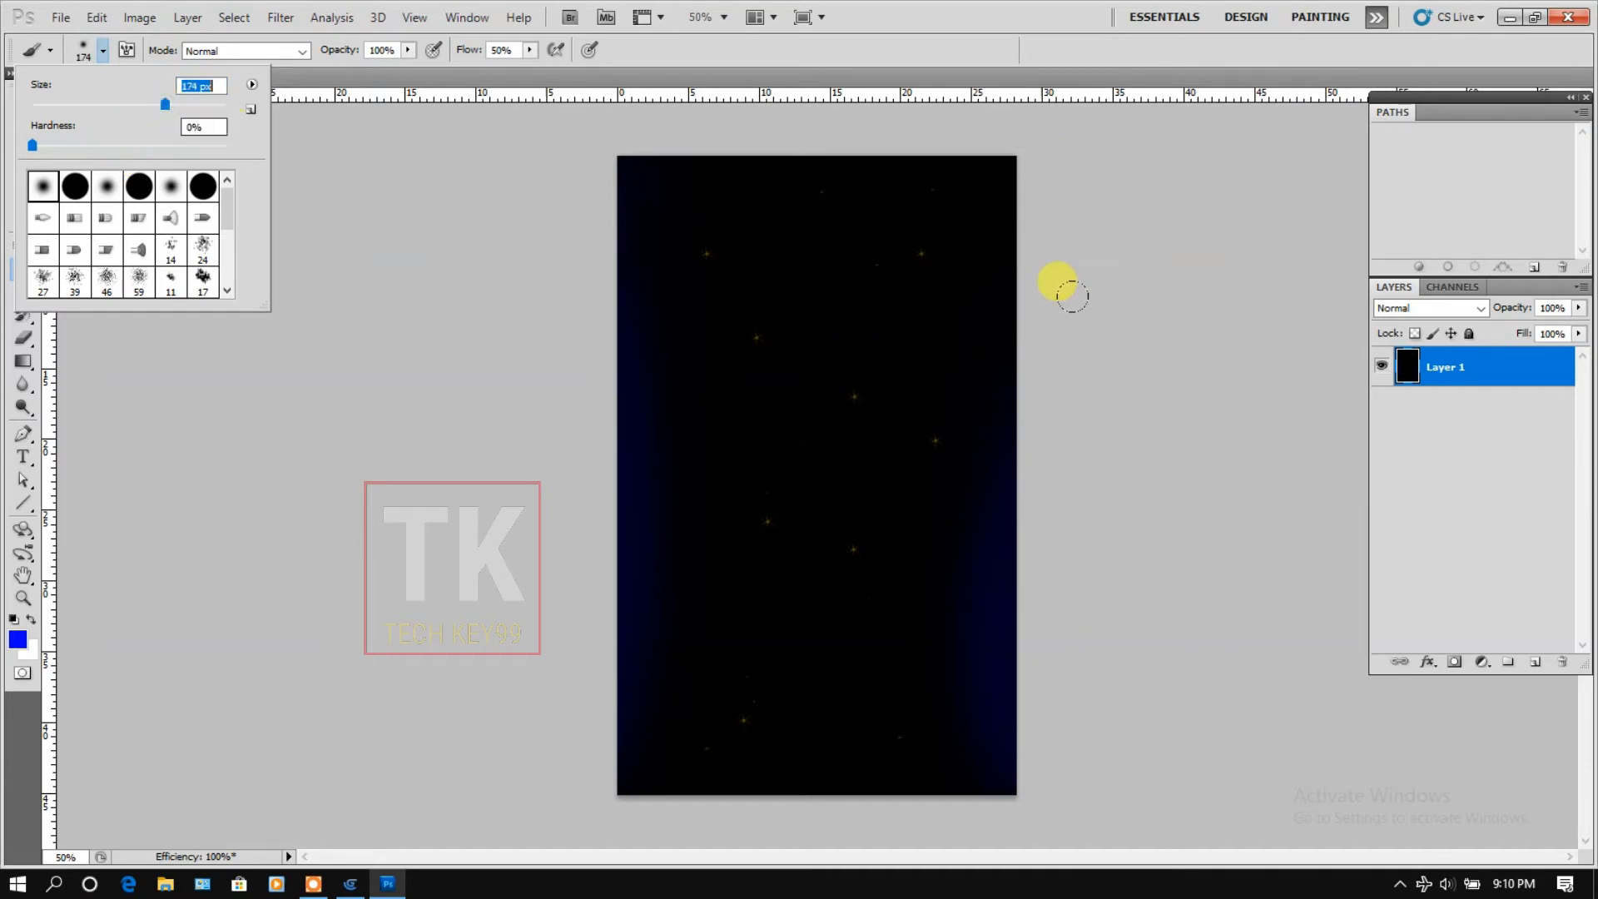
# Paint bright blue bands along the canvas's right edge and down the lower part of its left edge.
pyautogui.moveTo(990, 239); pyautogui.dragTo(1010, 471)
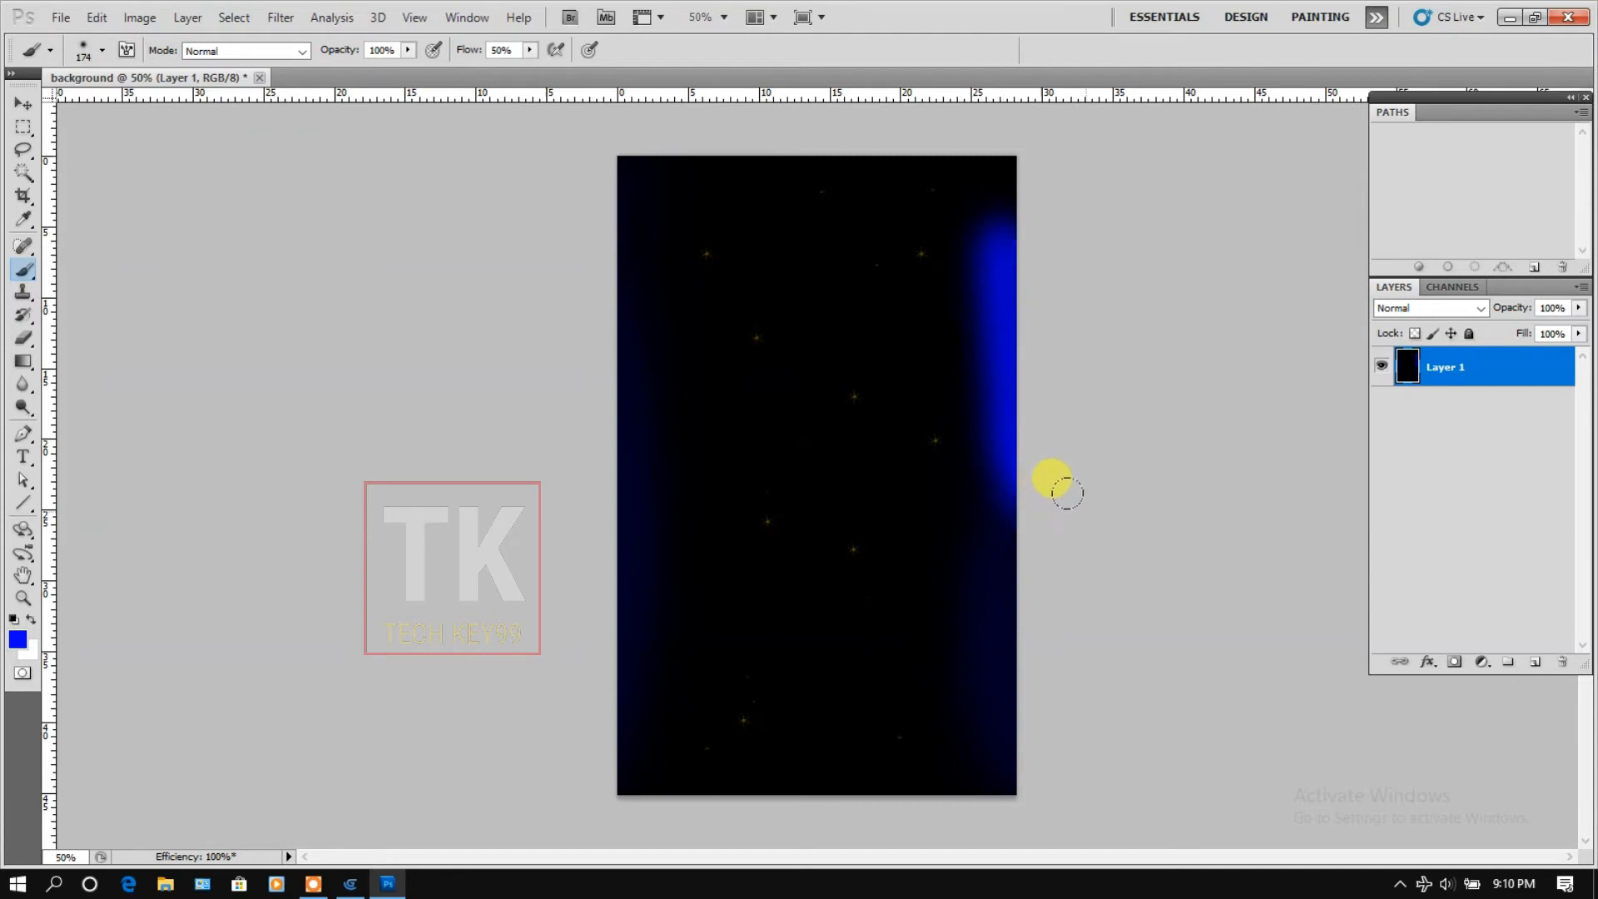
pyautogui.moveTo(606, 507); pyautogui.dragTo(641, 764)
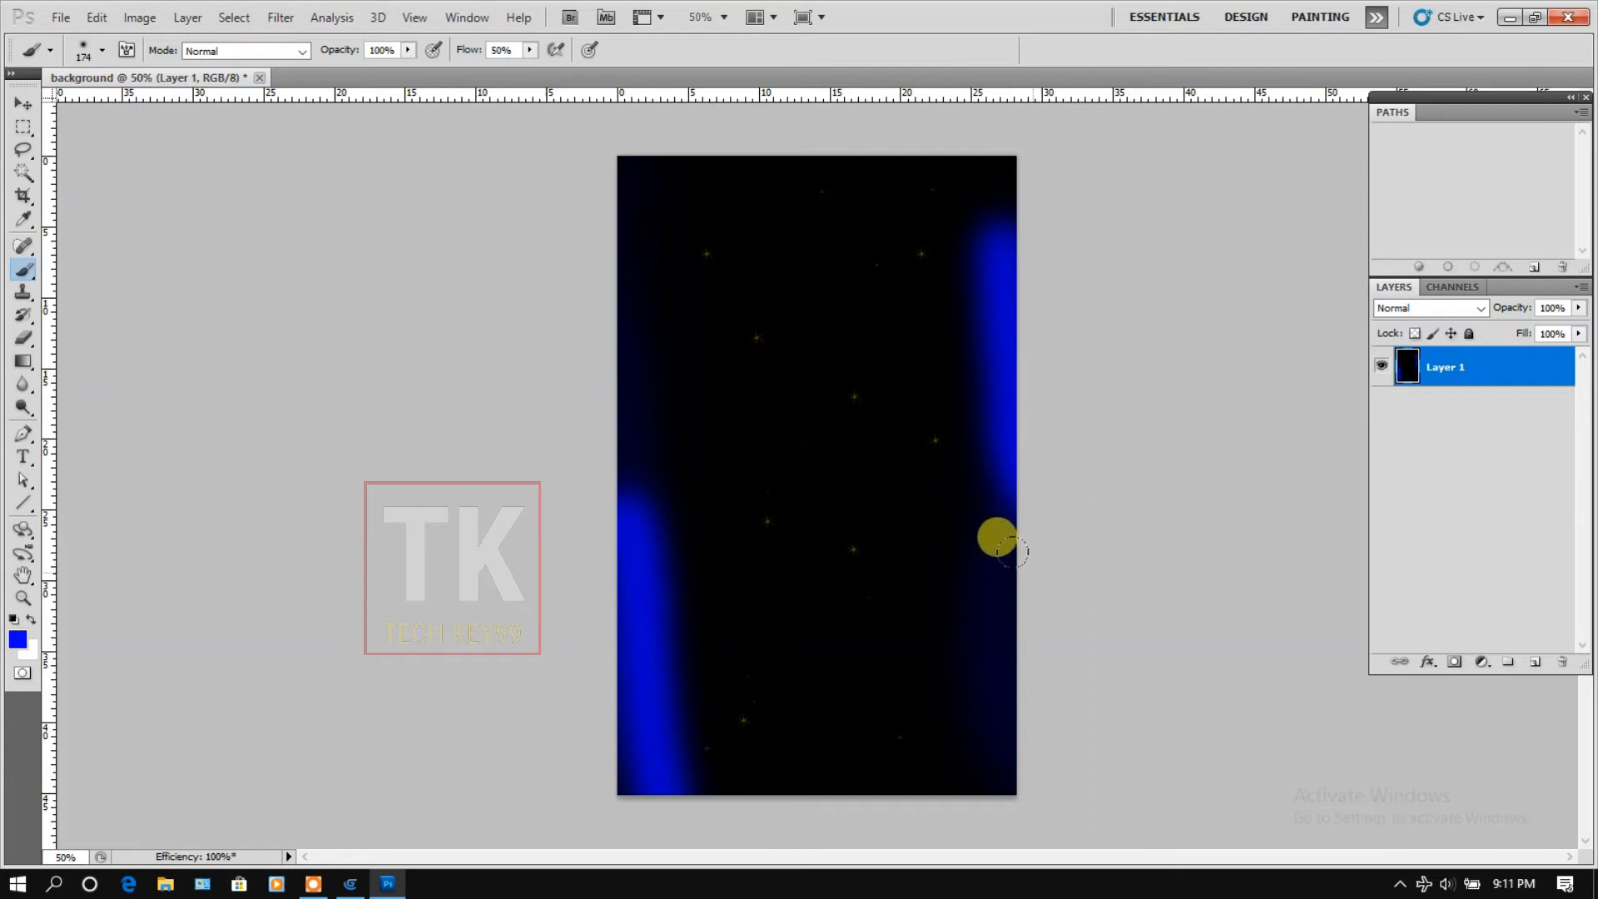
pyautogui.moveTo(995, 481); pyautogui.dragTo(999, 637)
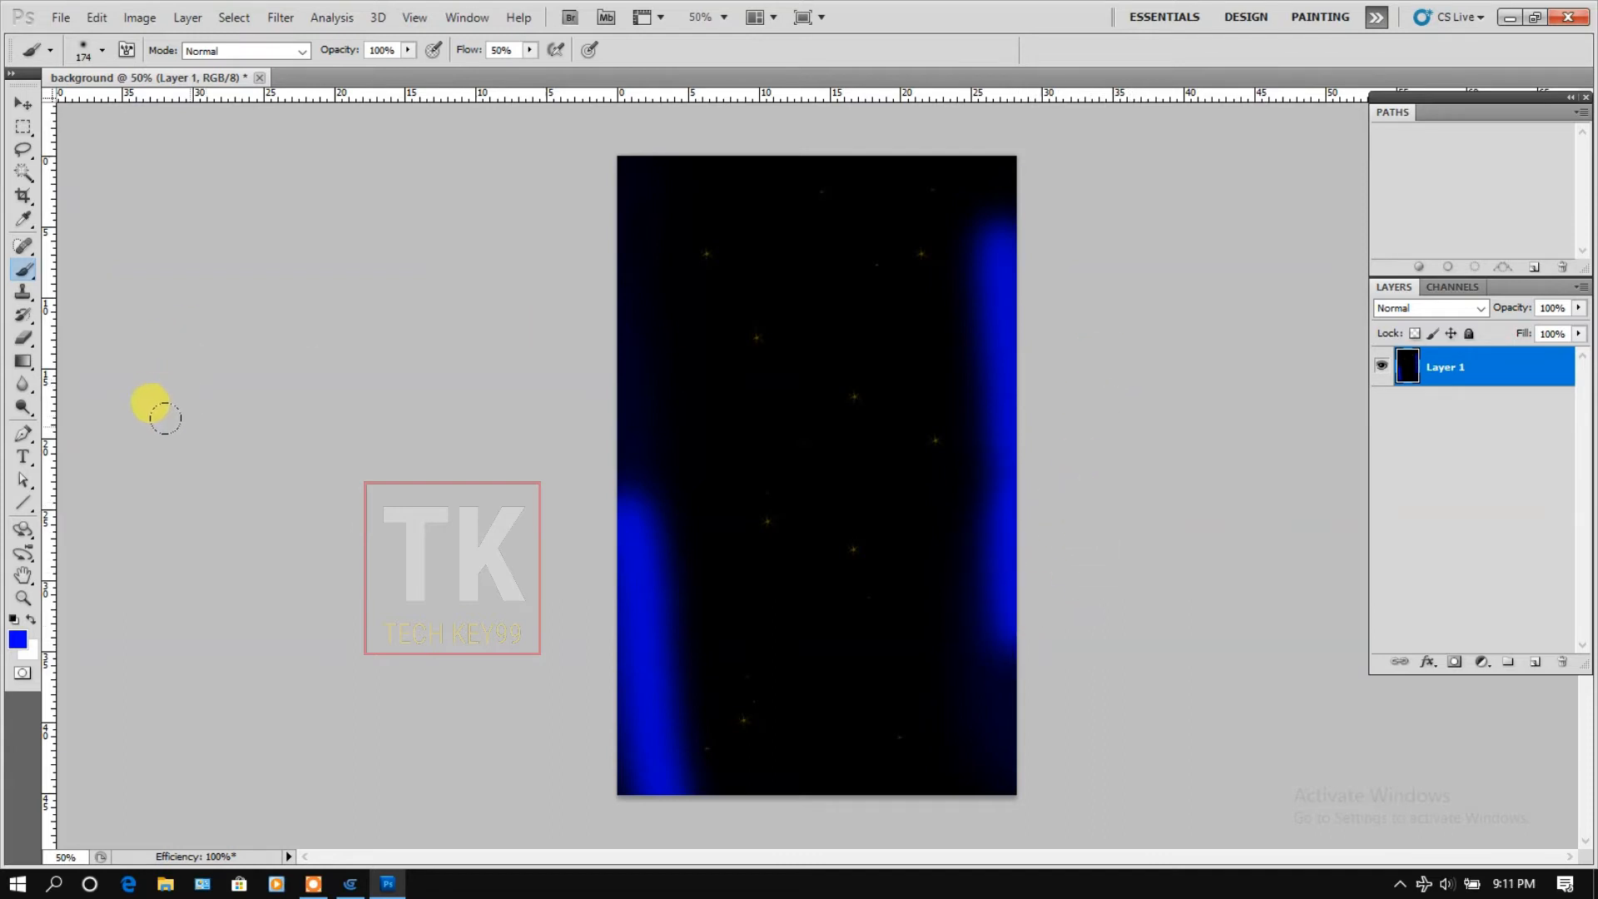
# Set the foreground colour to black and dab over the golden yellow stars across the canvas to darken them.
pyautogui.click(17, 641)
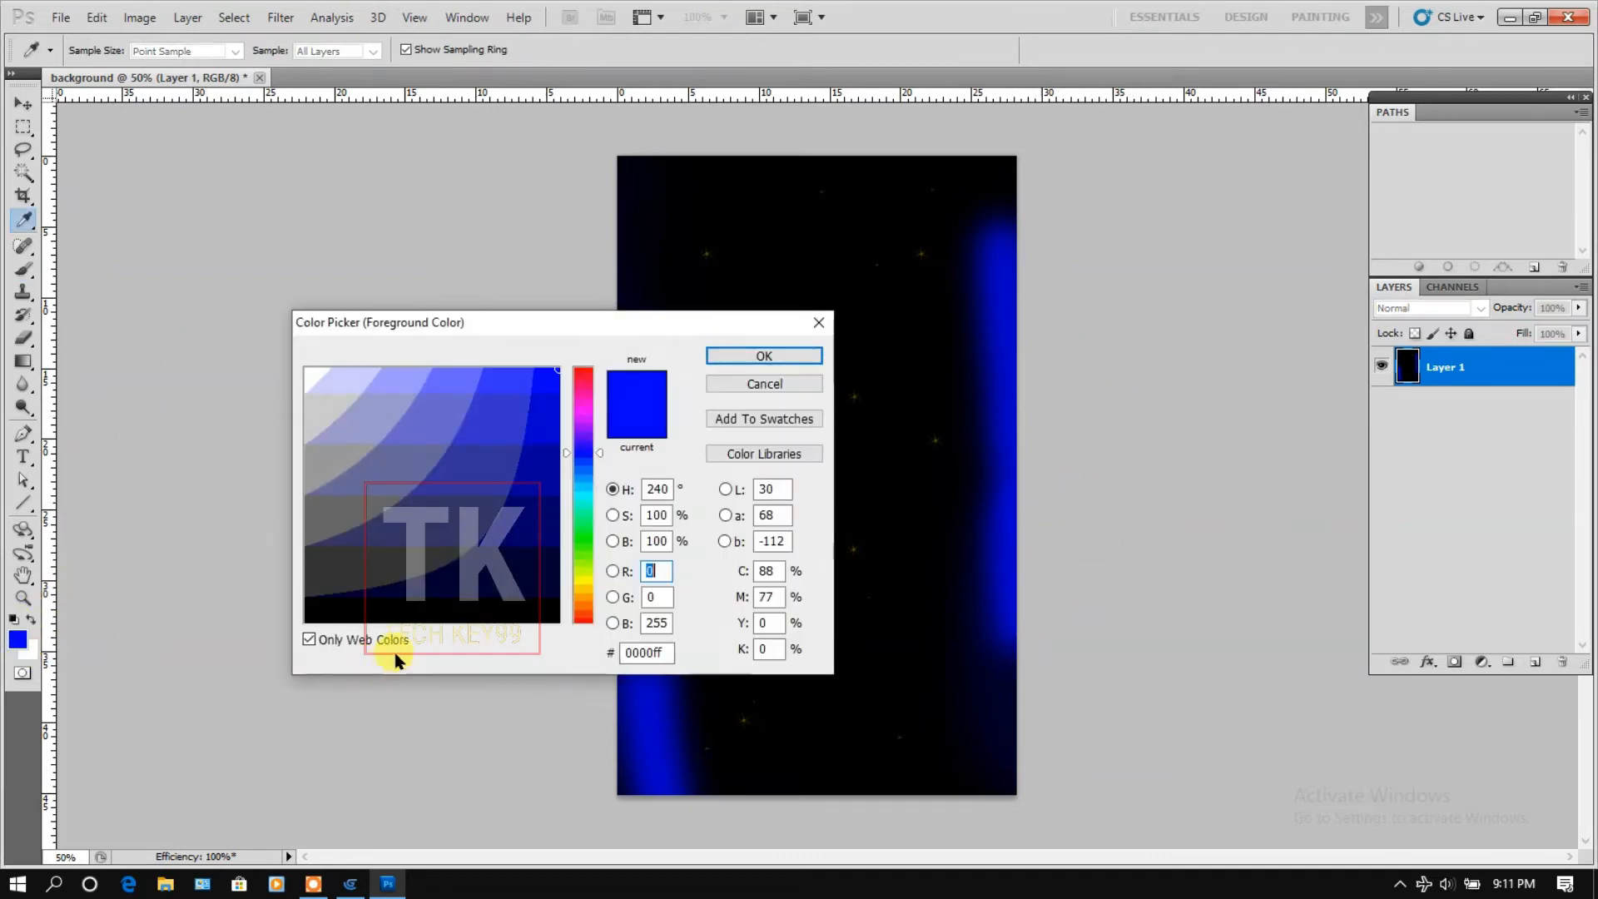
pyautogui.click(426, 603)
pyautogui.click(765, 356)
pyautogui.press('b')
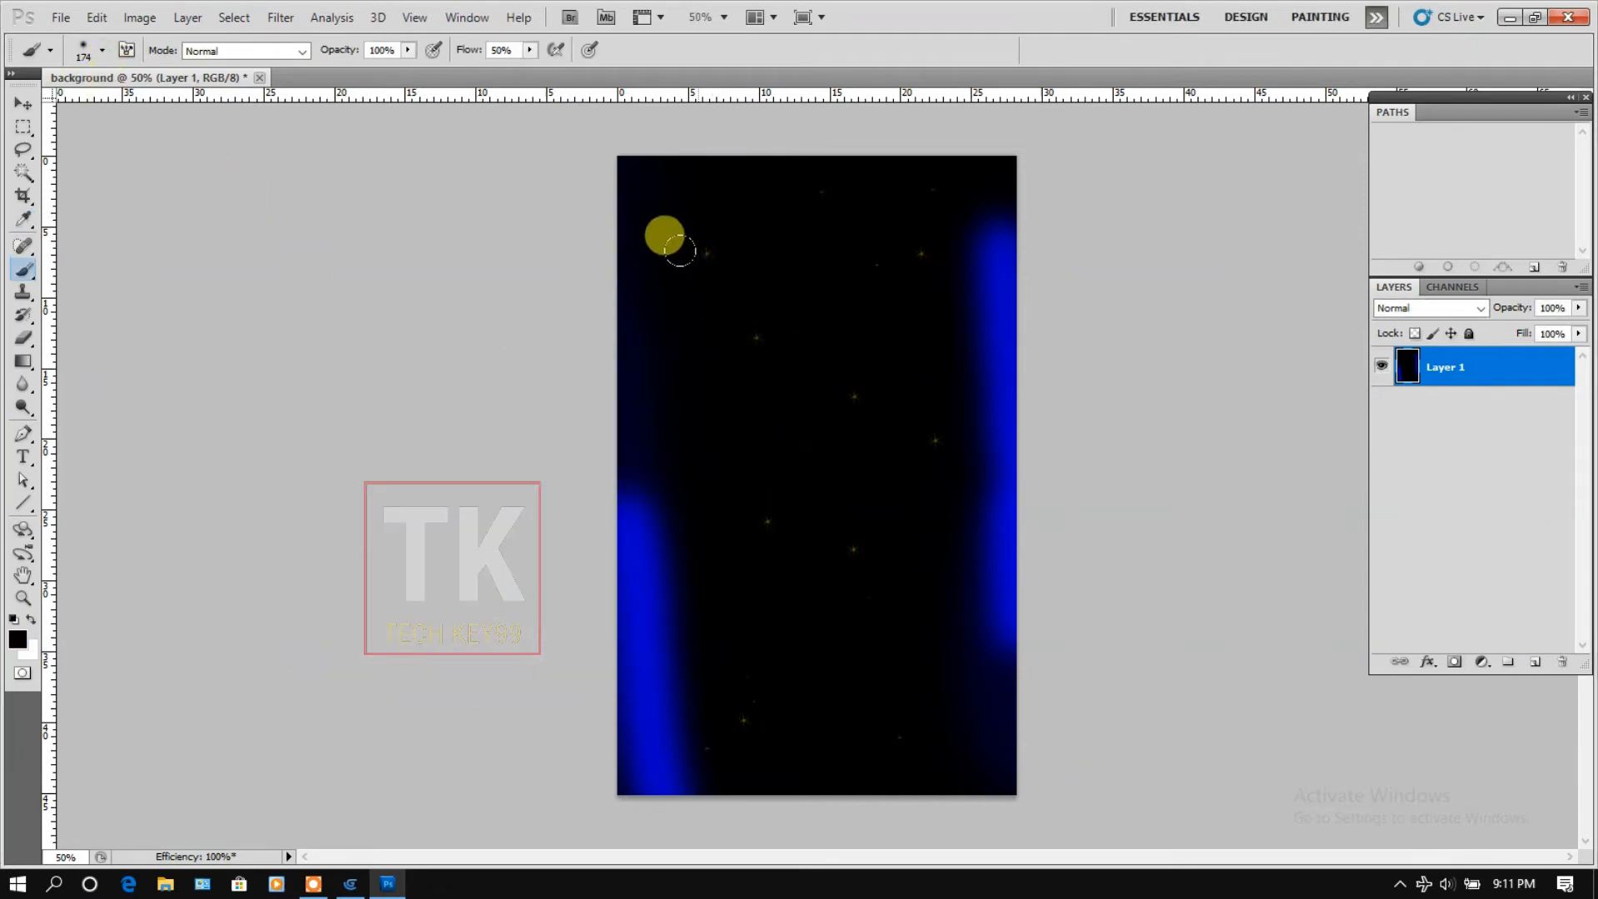
pyautogui.click(704, 256)
pyautogui.click(918, 261)
pyautogui.click(843, 396)
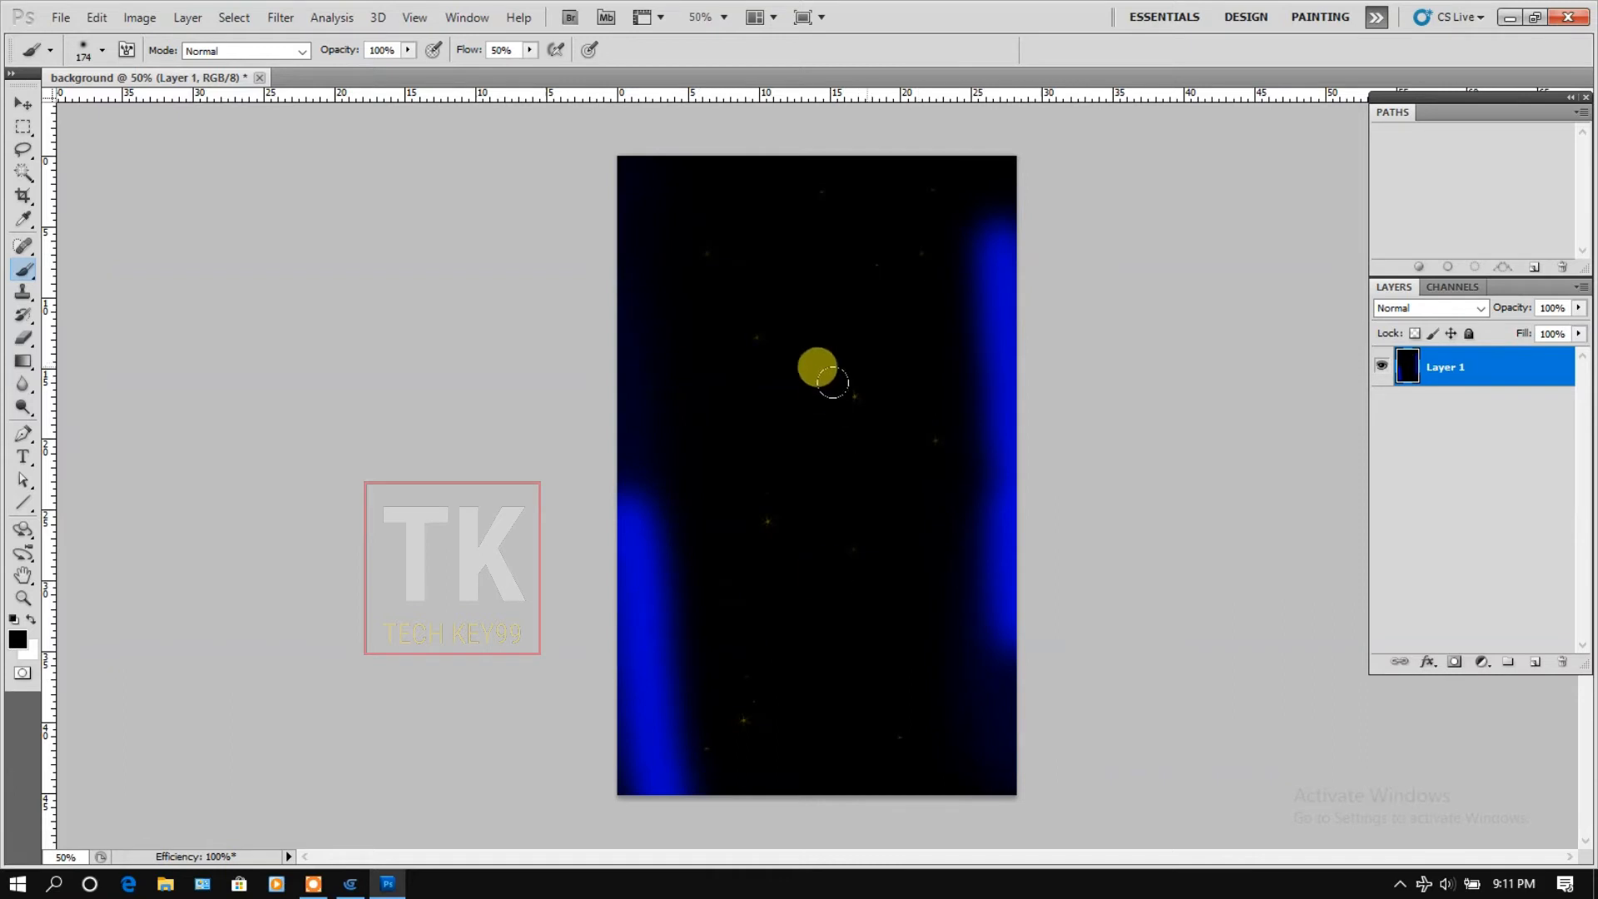
pyautogui.click(762, 493)
pyautogui.click(714, 741)
pyautogui.click(923, 454)
# Paint black strokes down the middle of the canvas and over the inner side of the upper right blue band.
pyautogui.moveTo(931, 421); pyautogui.dragTo(862, 798)
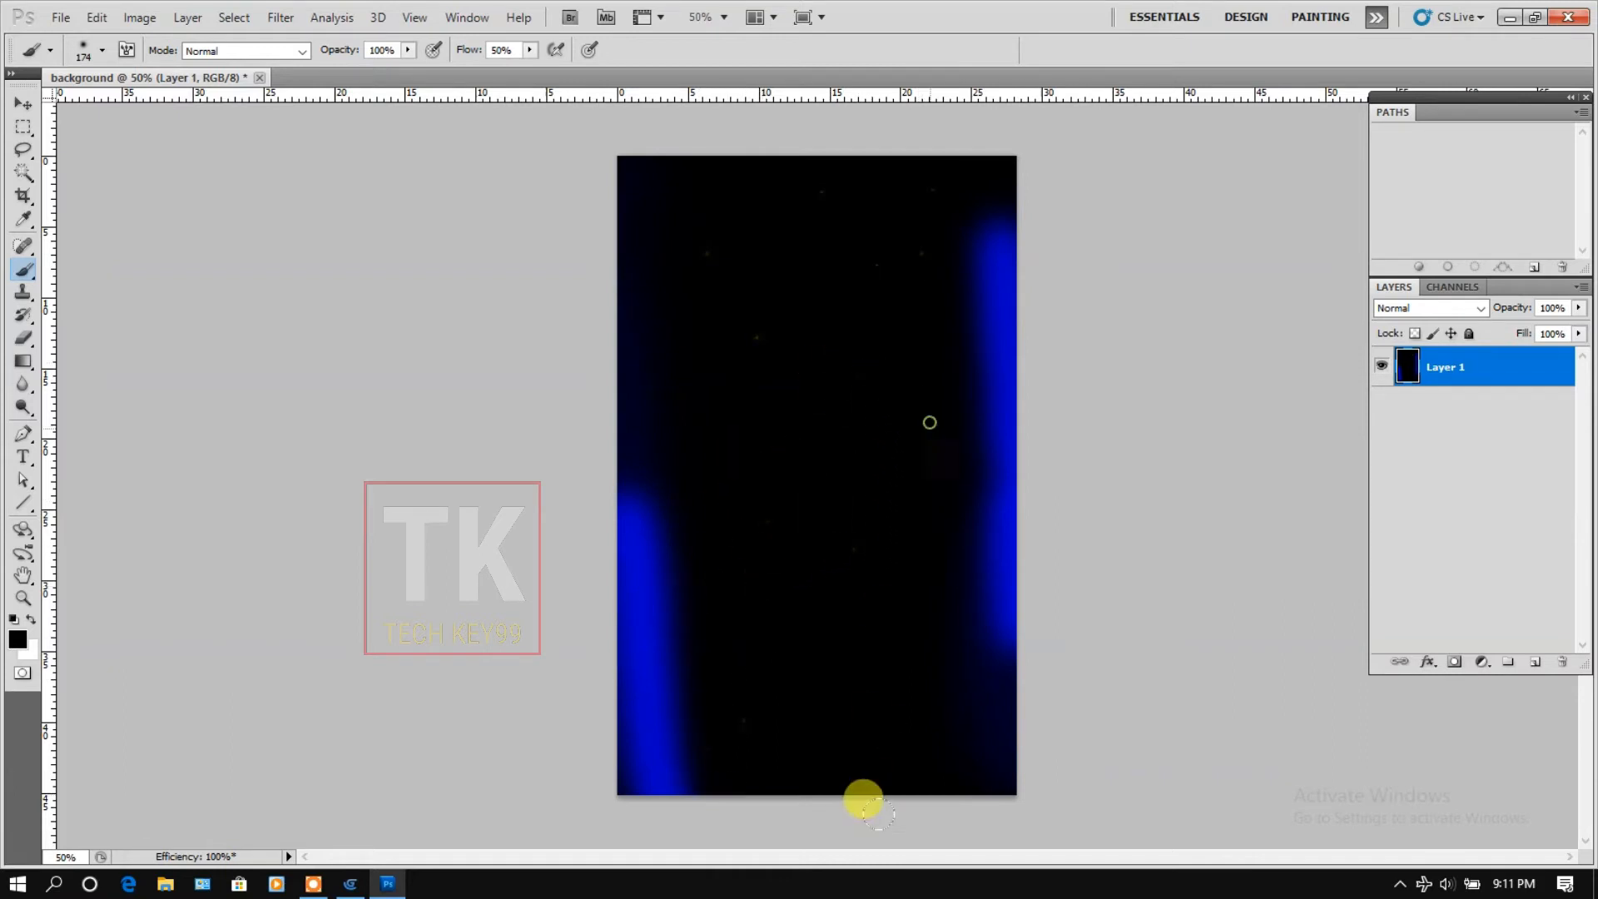
pyautogui.moveTo(851, 185); pyautogui.dragTo(818, 505)
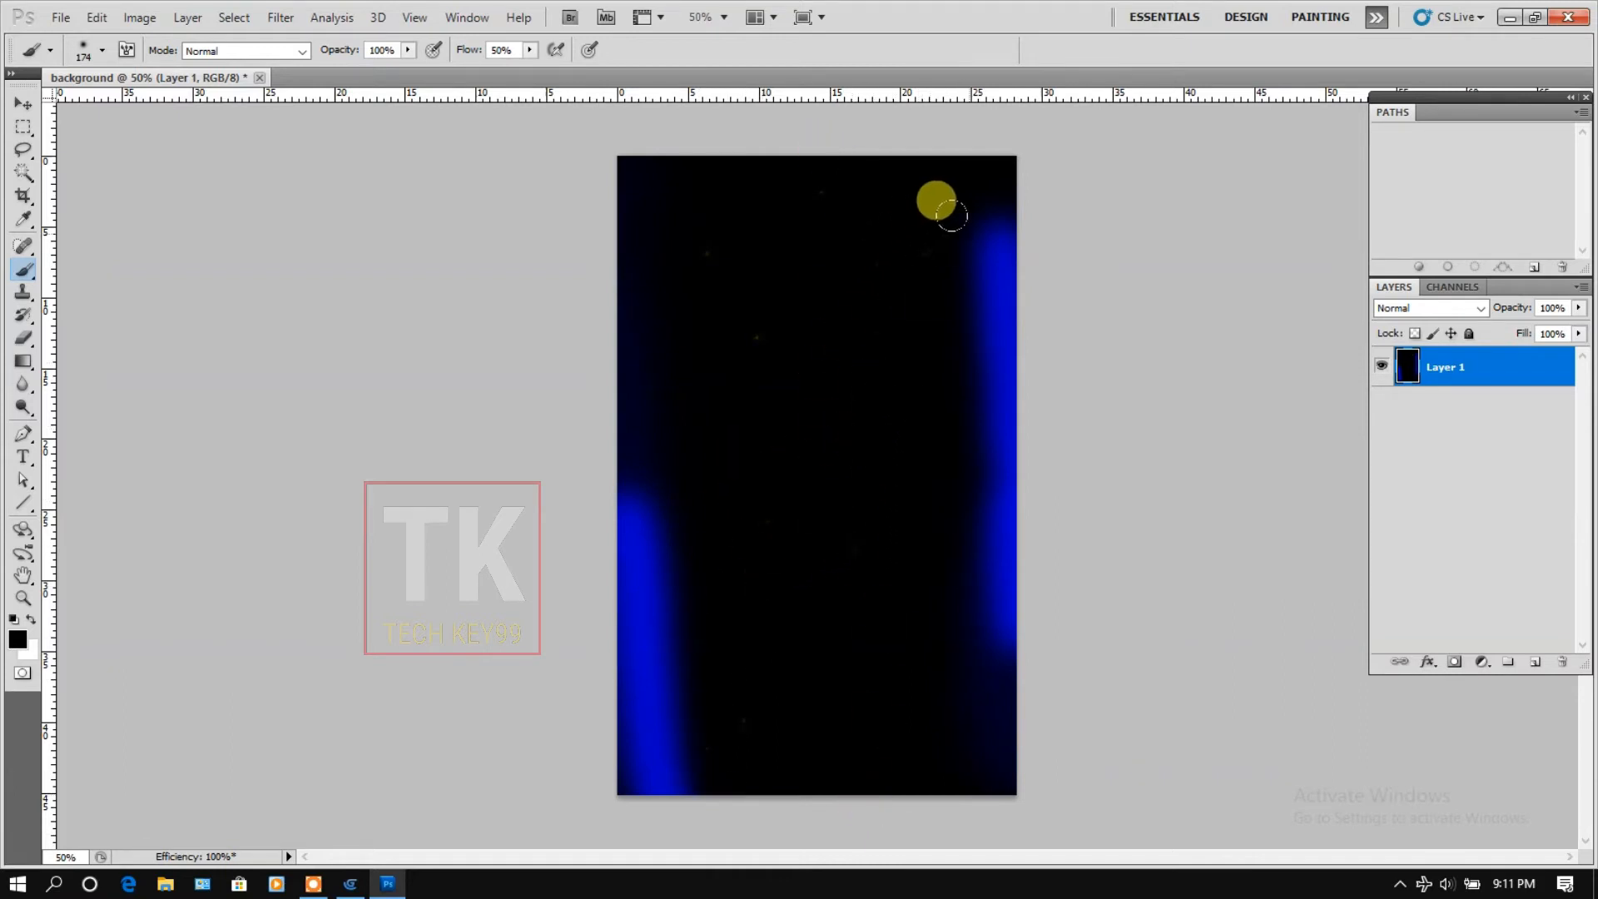
pyautogui.moveTo(975, 272); pyautogui.dragTo(989, 373)
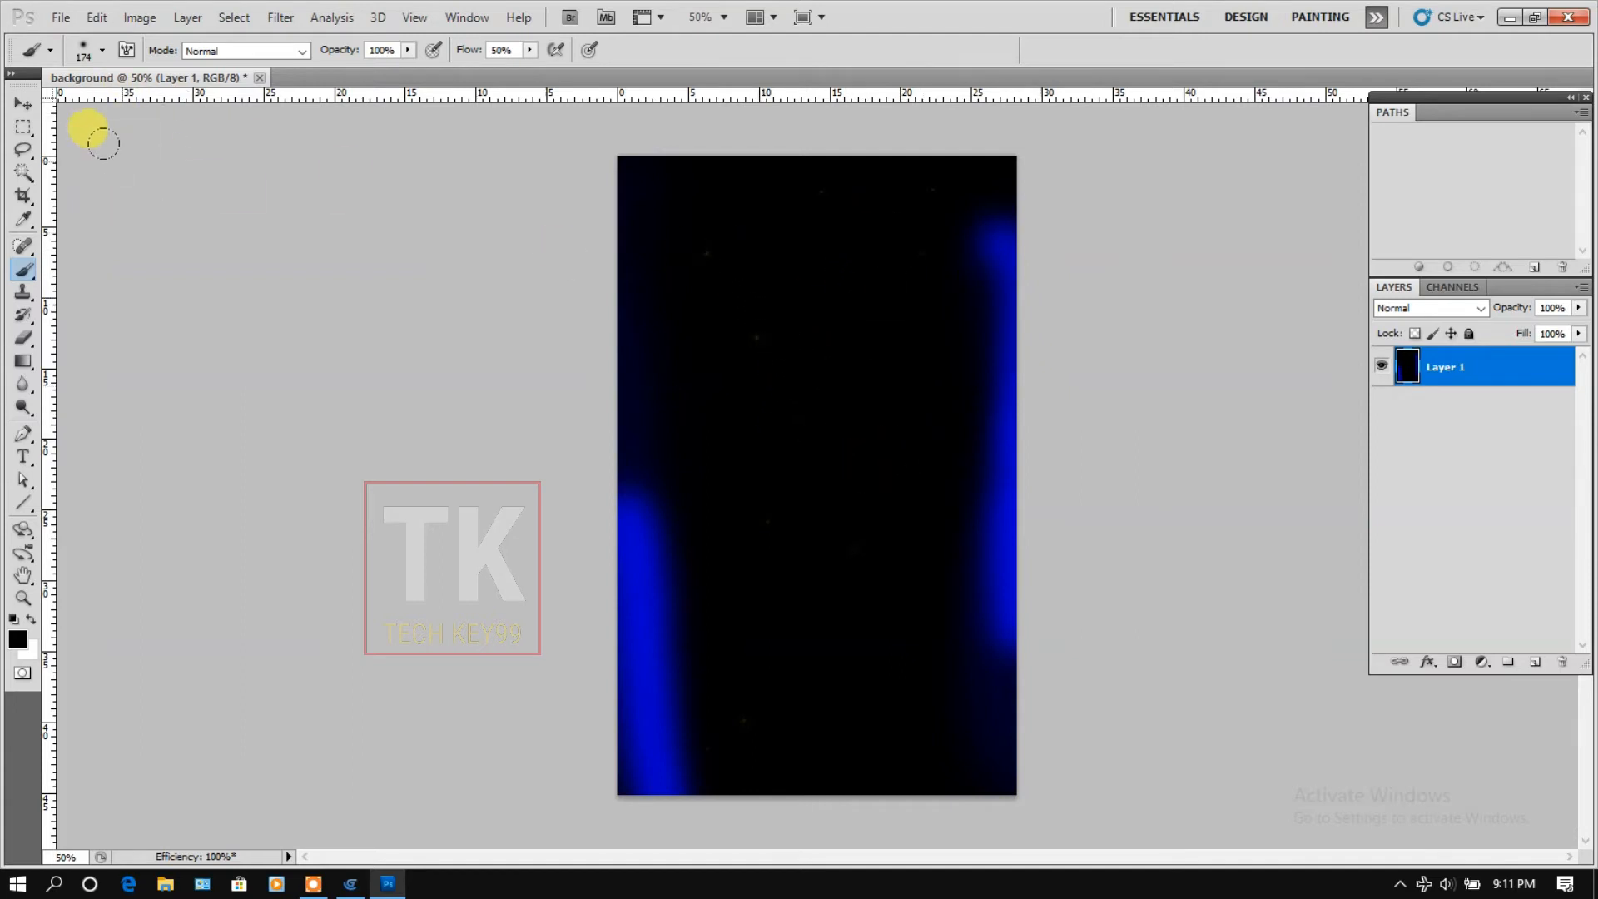
# Switch to the 70 px star brush and set the foreground colour to golden yellow (ffcc00).
pyautogui.click(102, 50)
pyautogui.scroll(-5, 125, 237)
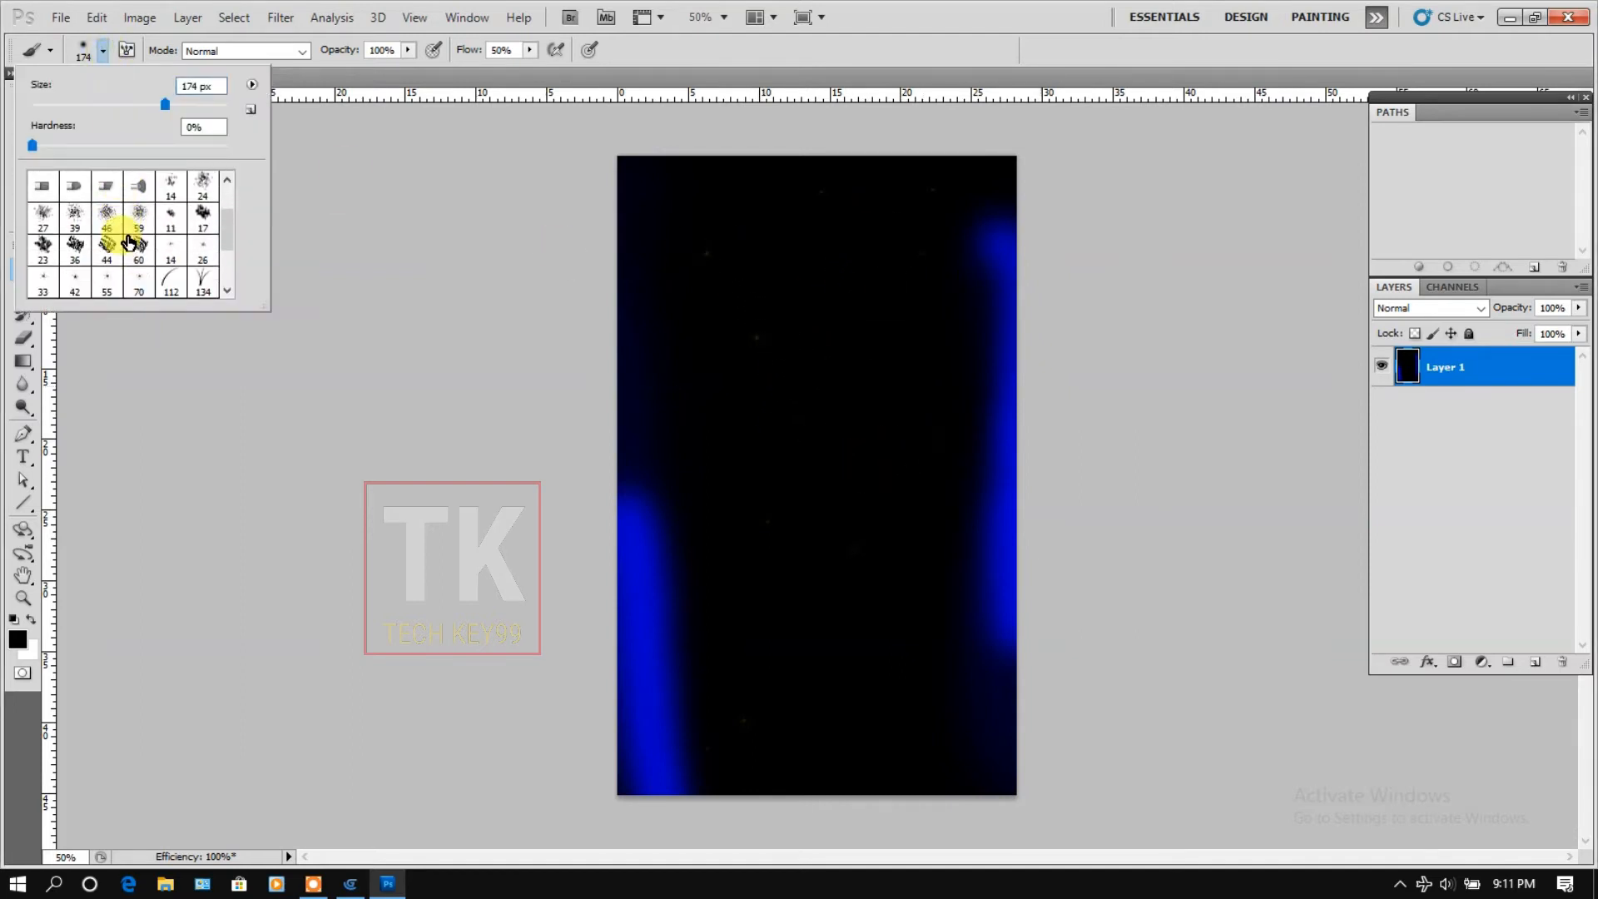
pyautogui.scroll(-1, 125, 243)
pyautogui.click(139, 241)
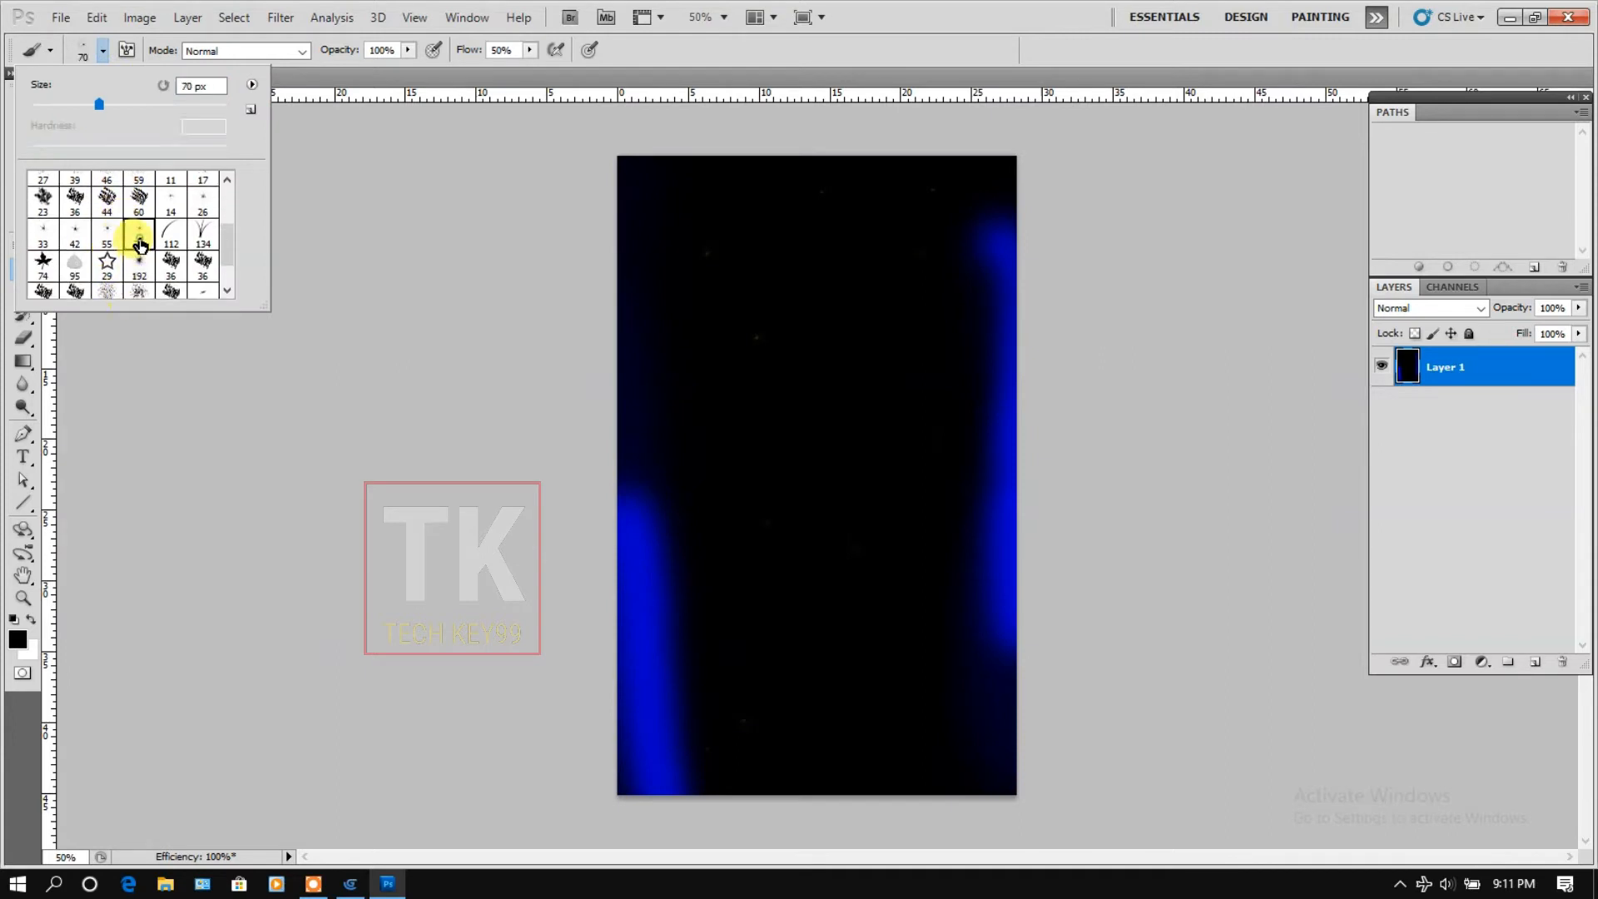
pyautogui.click(17, 640)
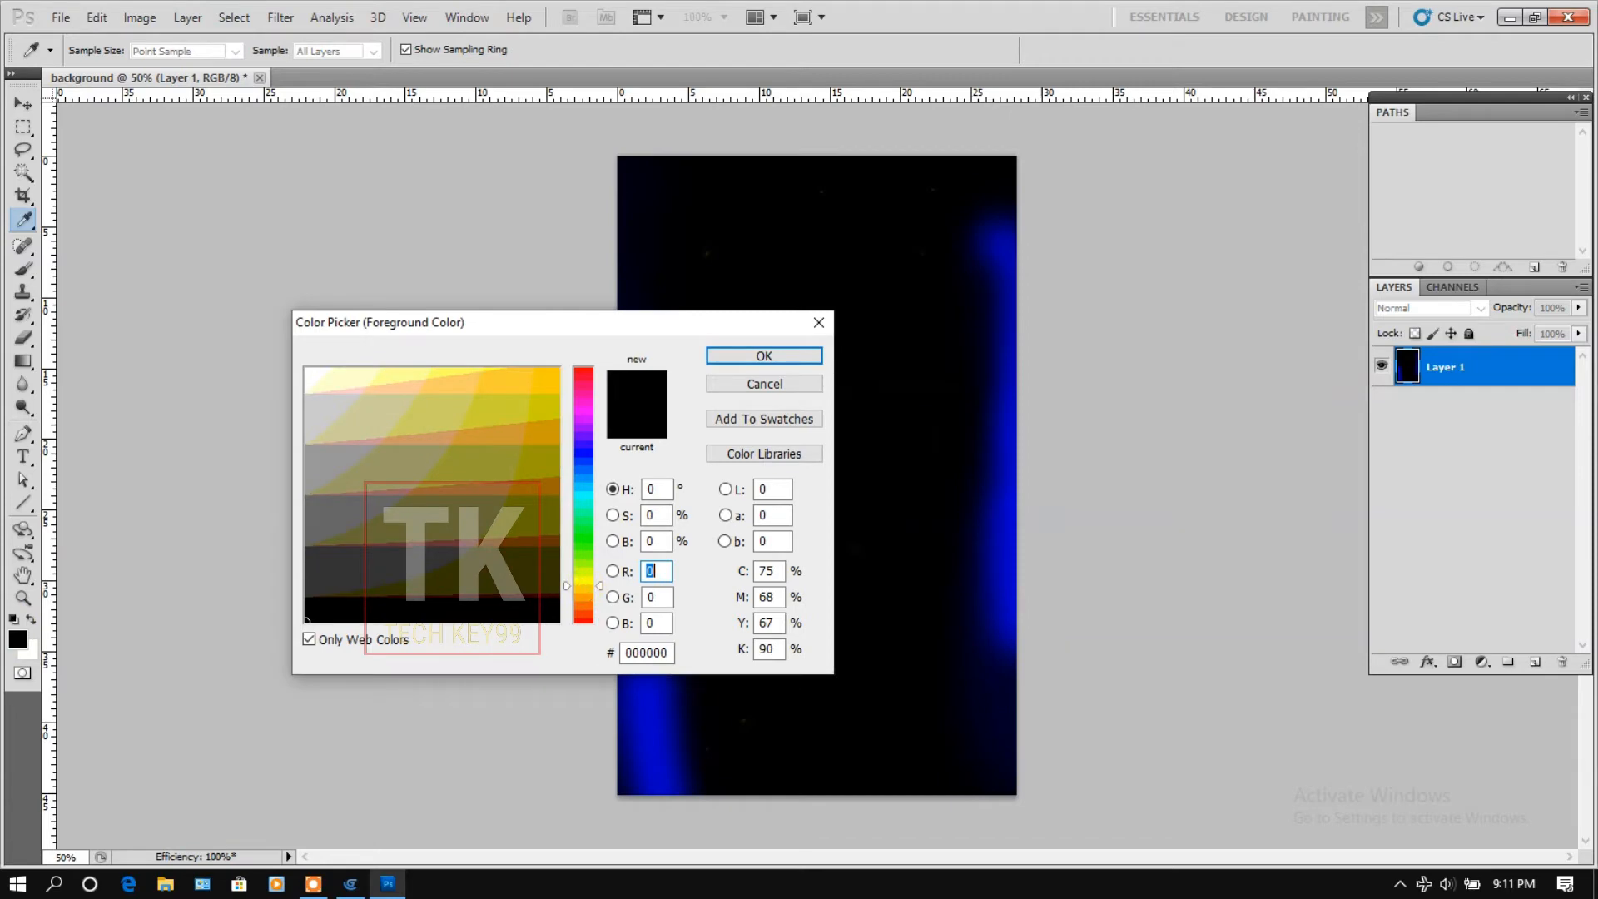
pyautogui.click(555, 372)
pyautogui.click(738, 357)
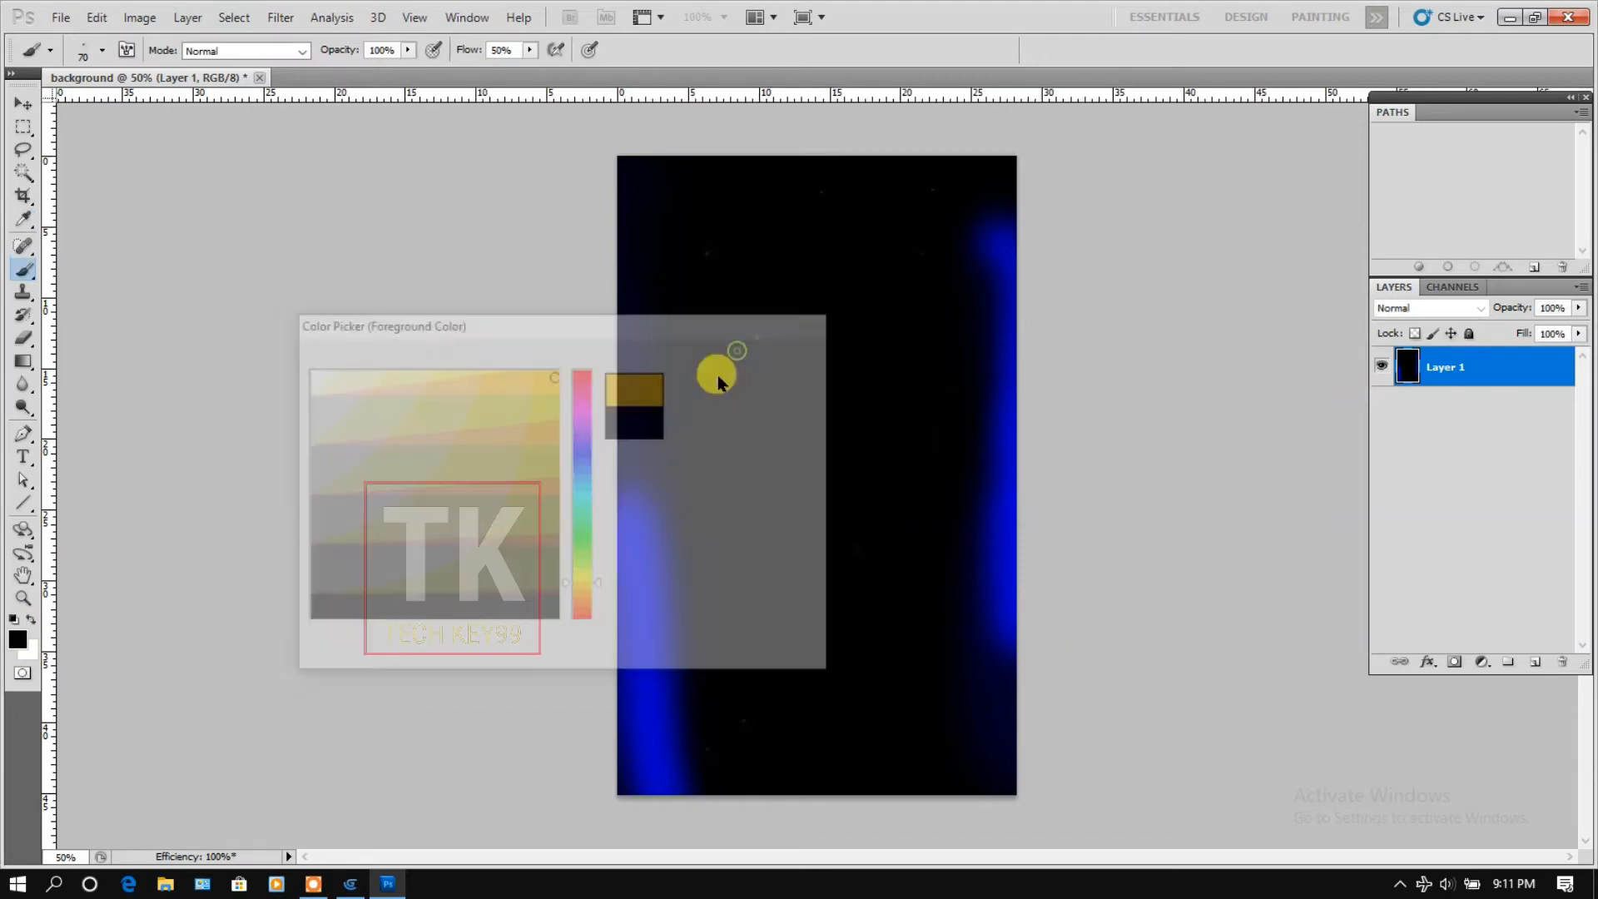
# Stamp small golden yellow stars scattered across the black middle area of the canvas.
pyautogui.click(905, 391)
pyautogui.click(744, 416)
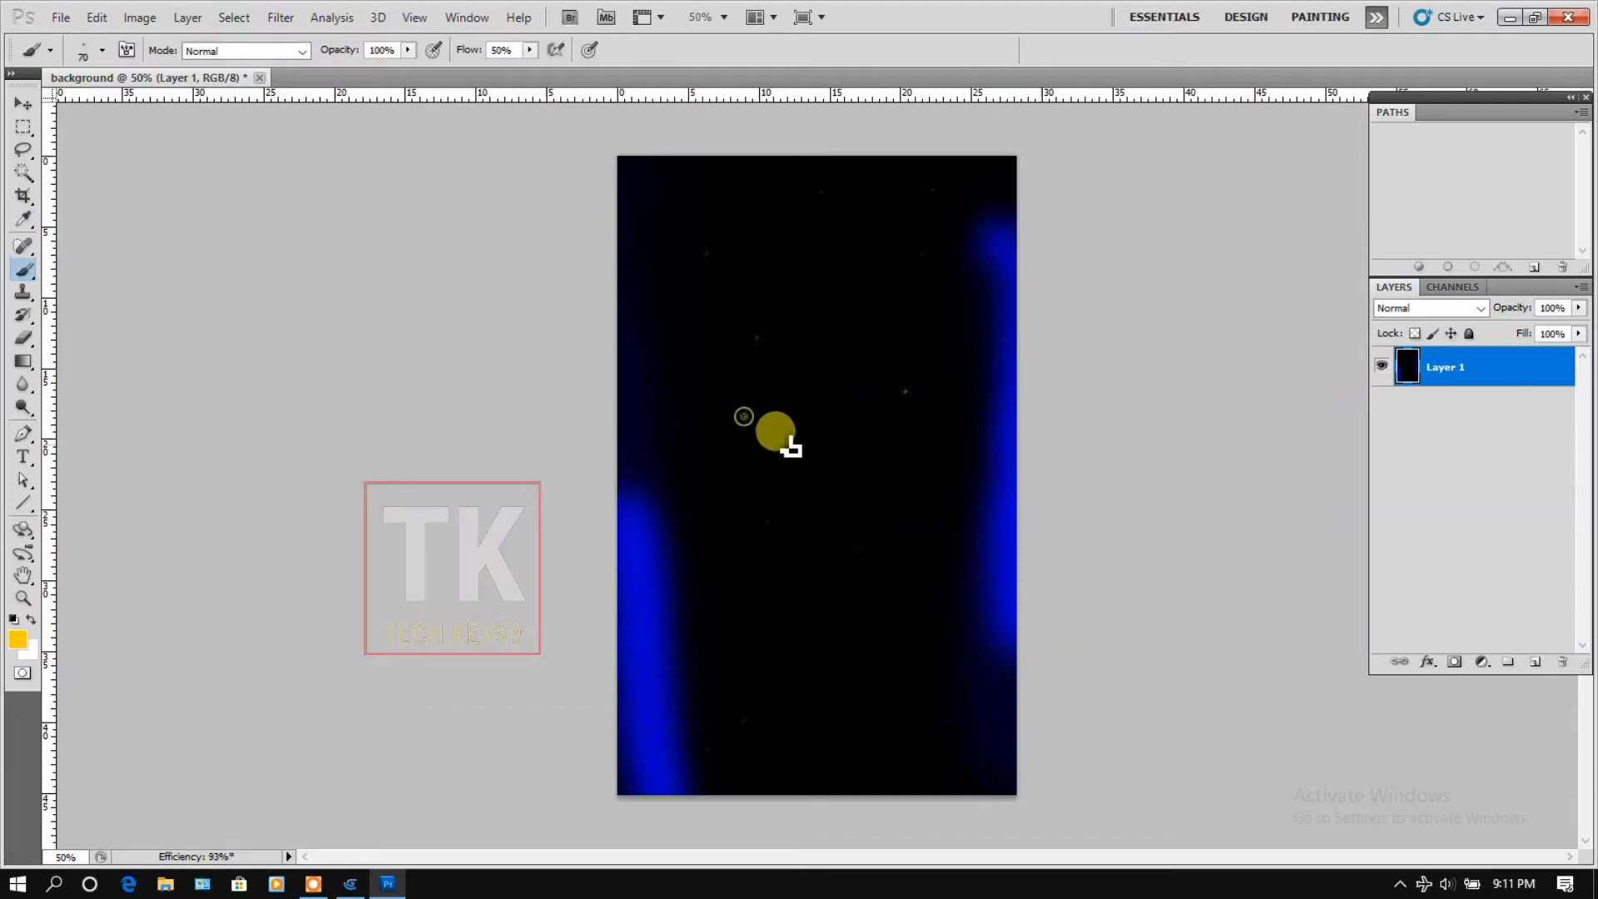
pyautogui.click(891, 204)
pyautogui.click(867, 712)
pyautogui.click(764, 633)
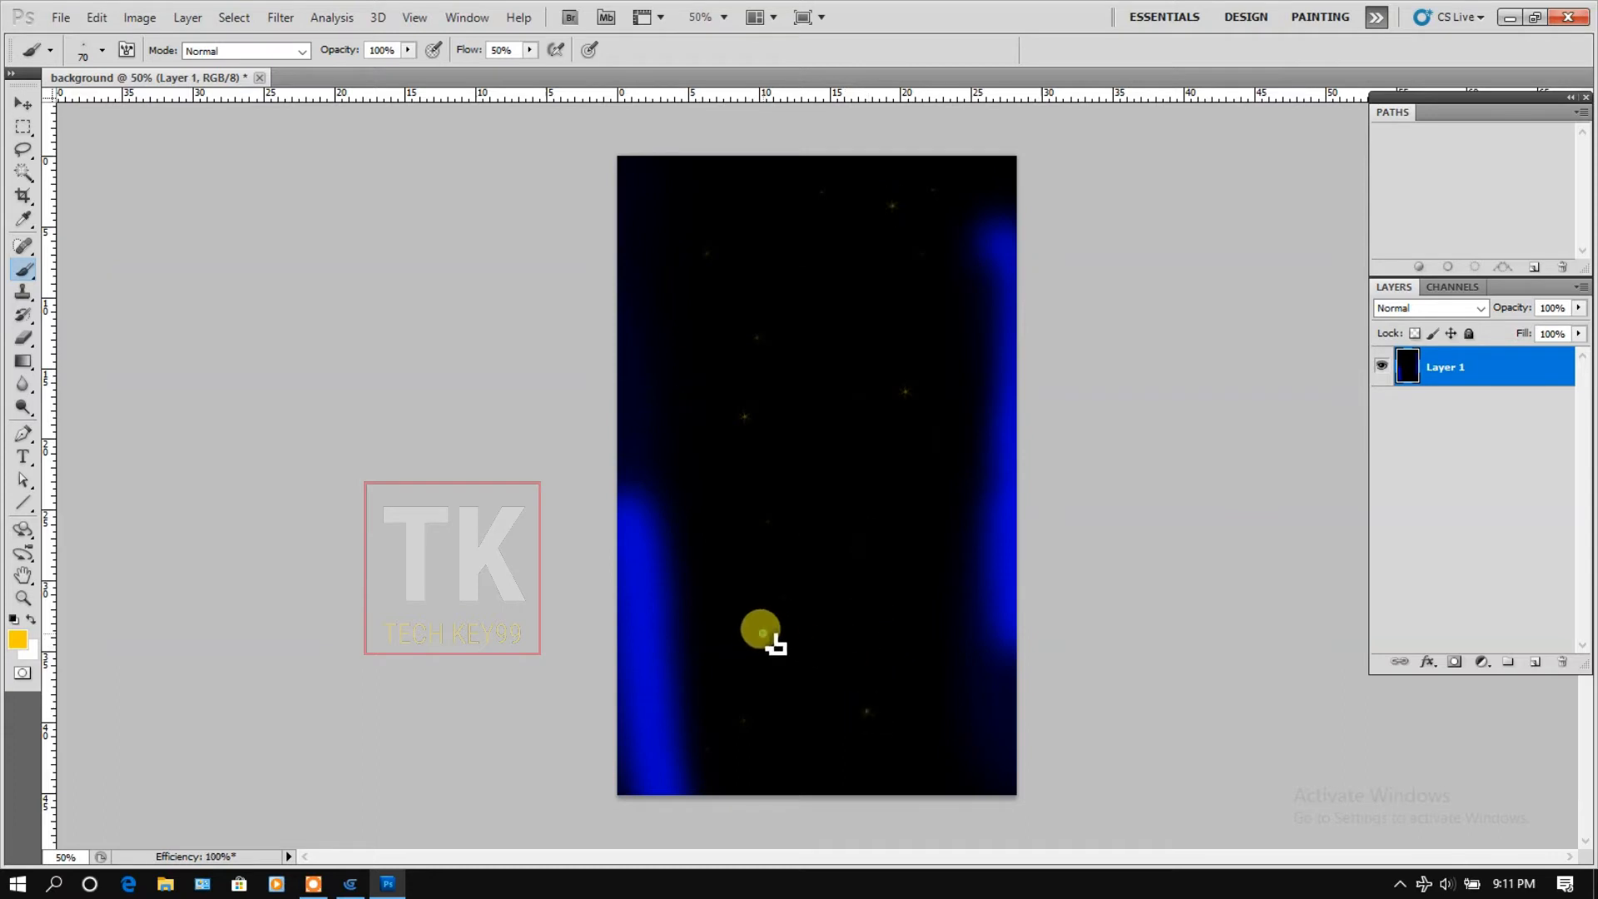
pyautogui.click(704, 426)
pyautogui.click(903, 515)
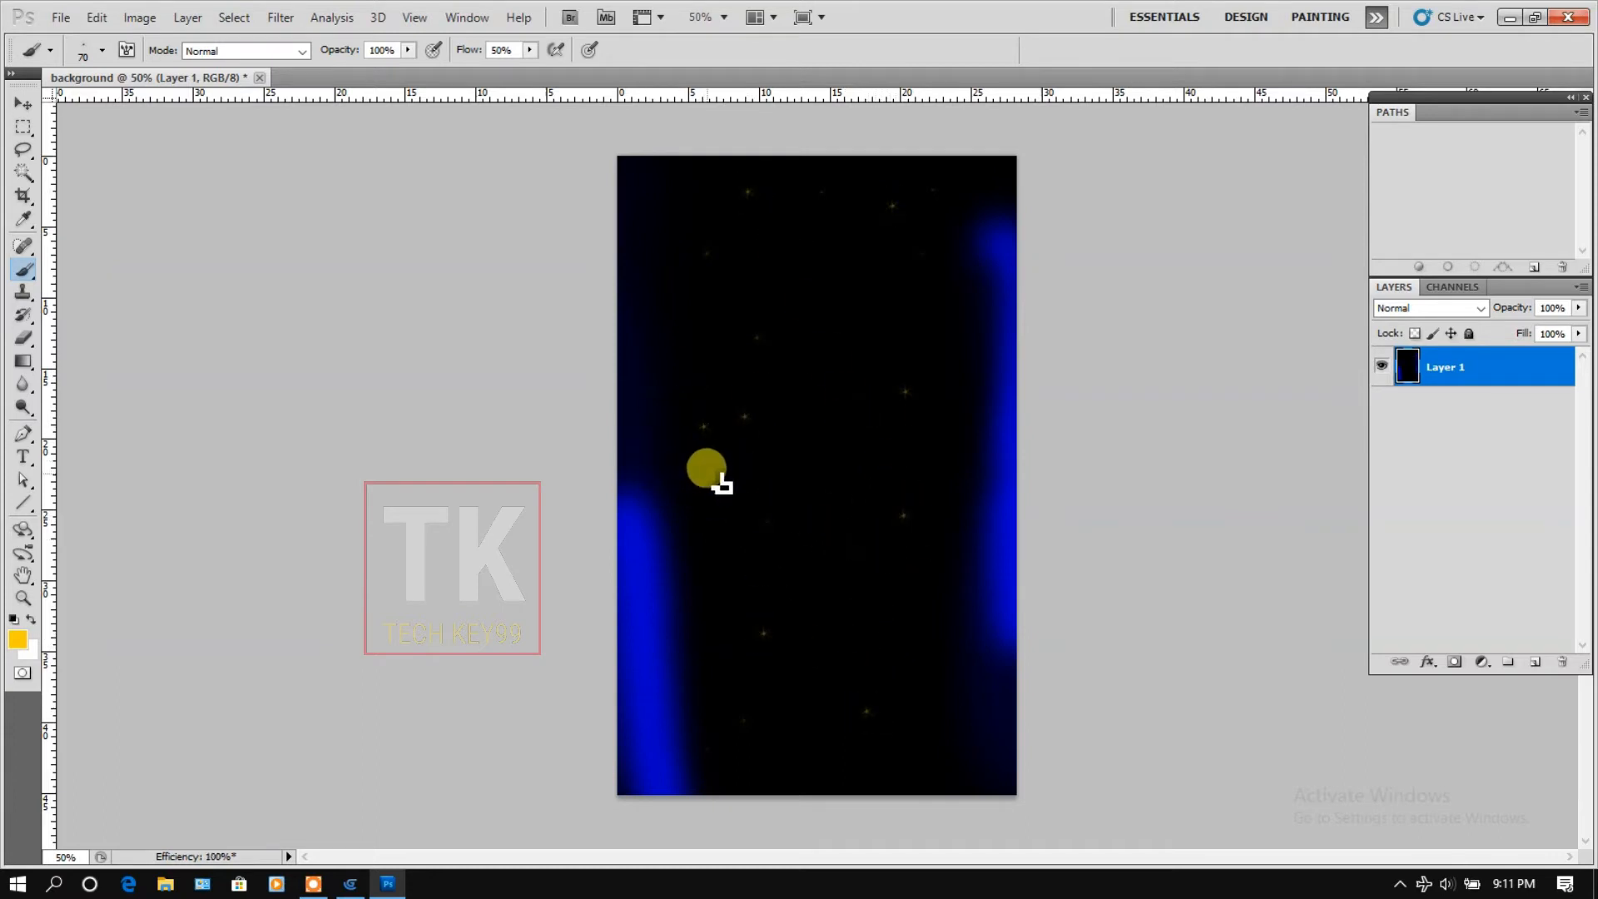
# Save a copy of the image in Downloads as background3 in PNG format with no interlacing.
pyautogui.click(60, 17)
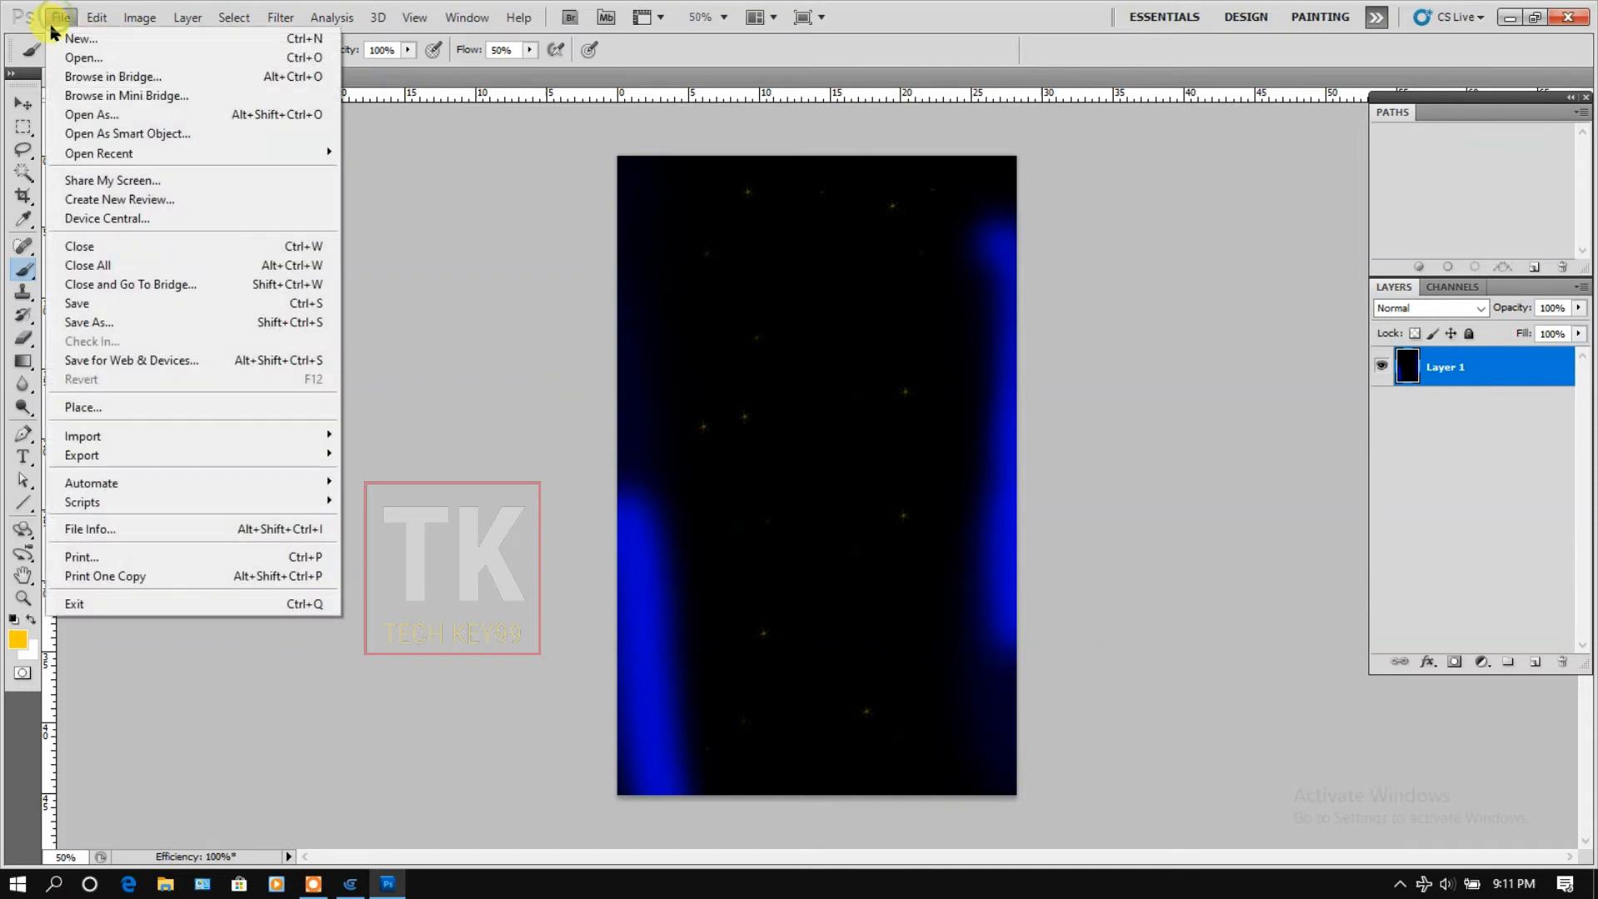
pyautogui.click(203, 326)
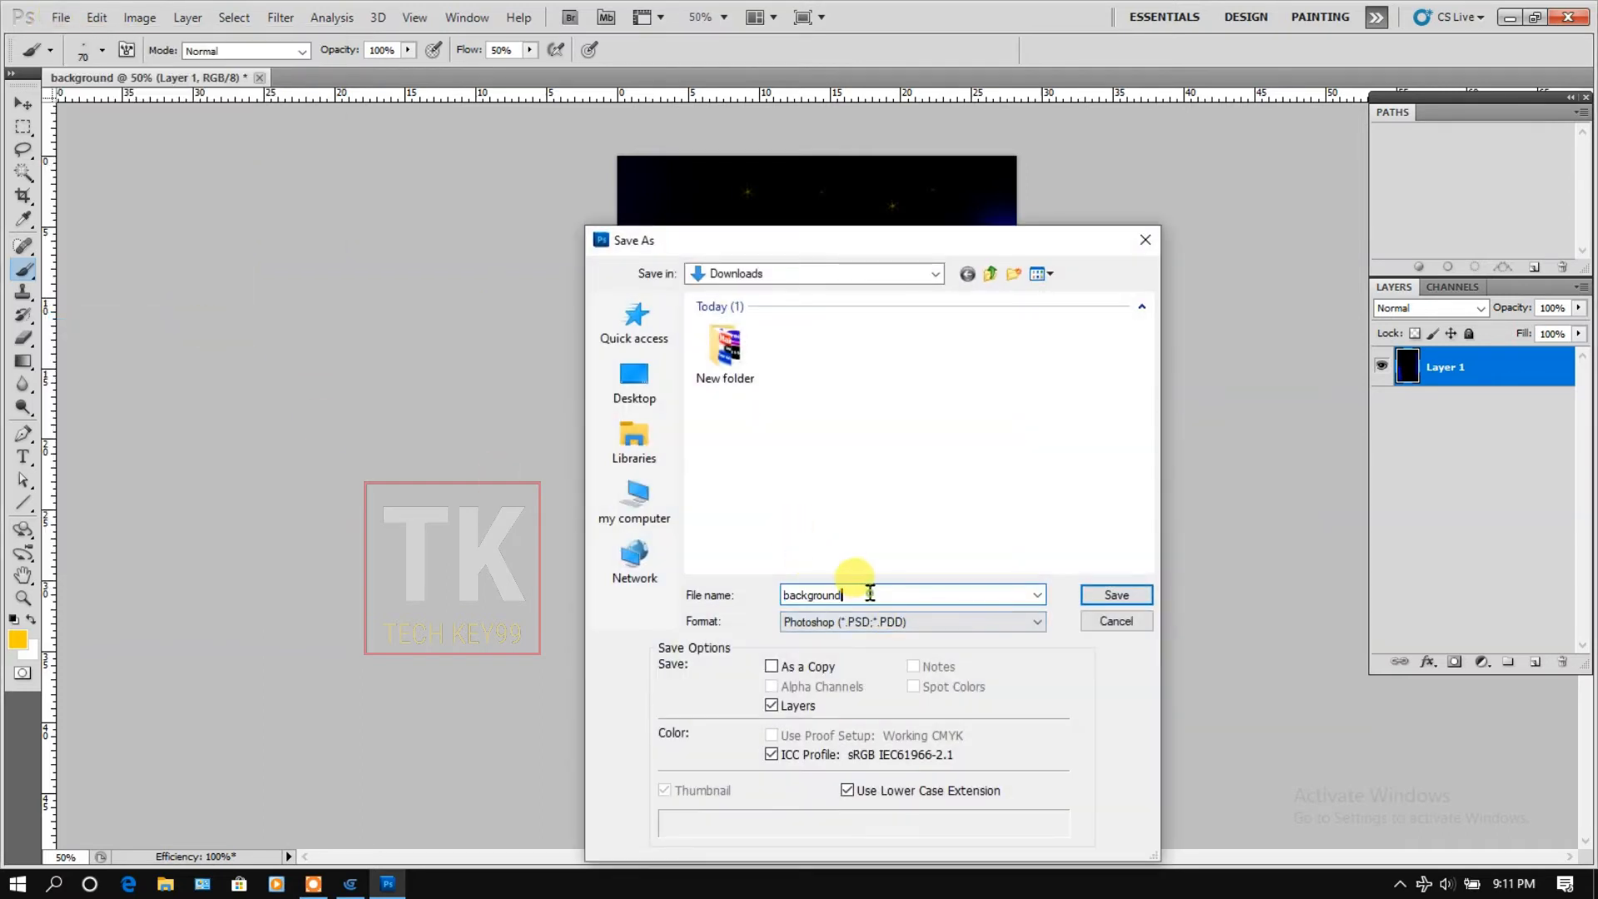
pyautogui.write('3')
pyautogui.click(916, 622)
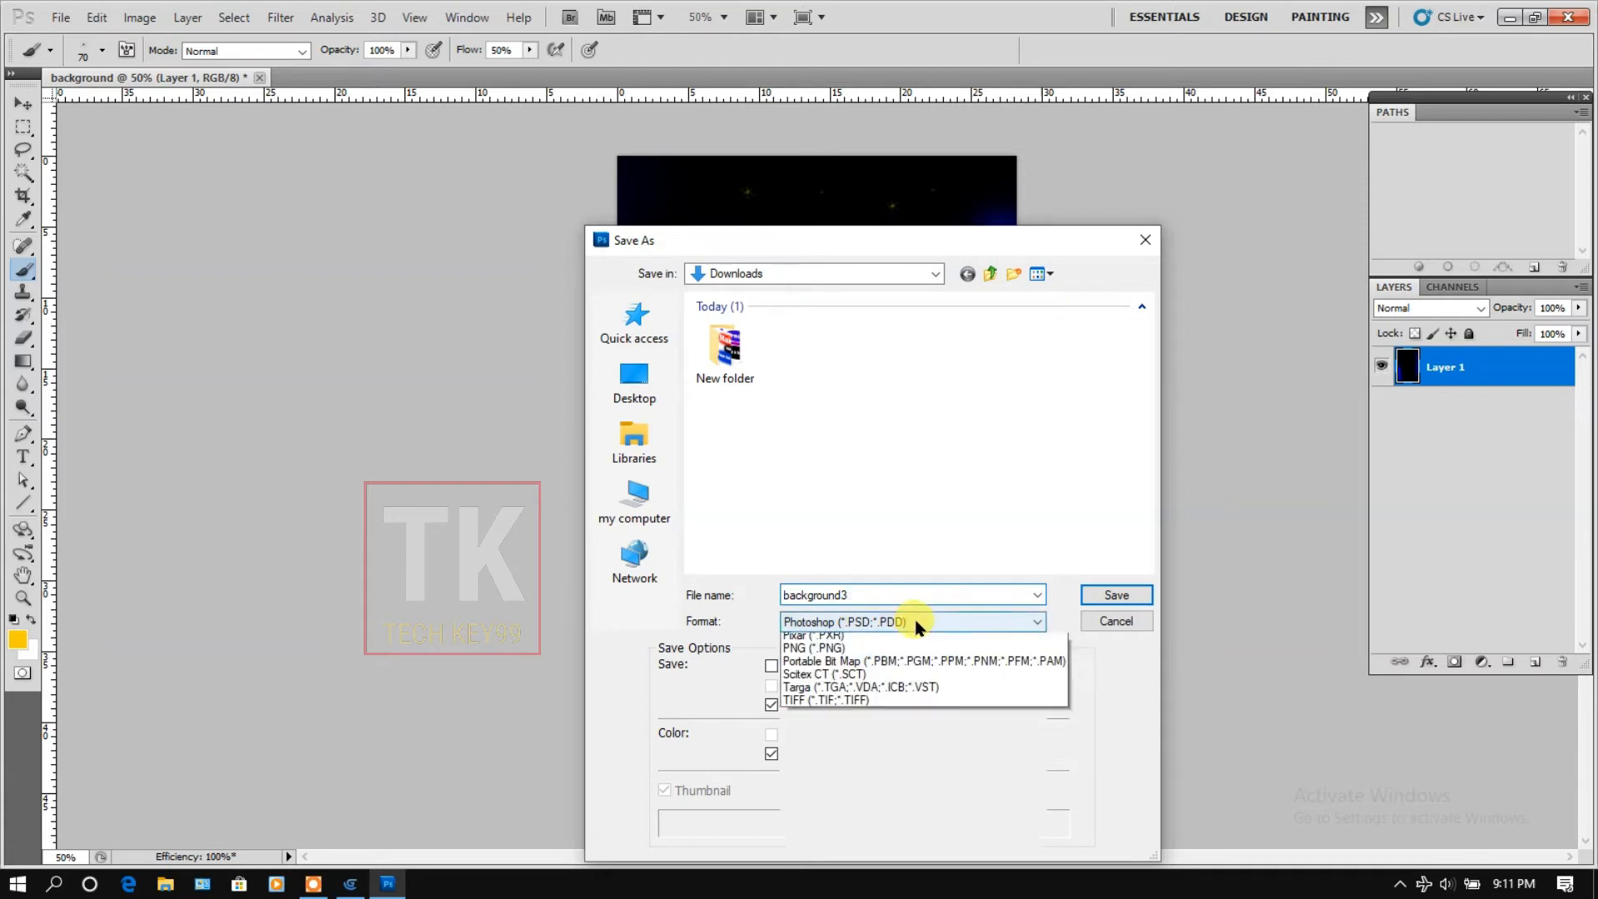
pyautogui.click(860, 833)
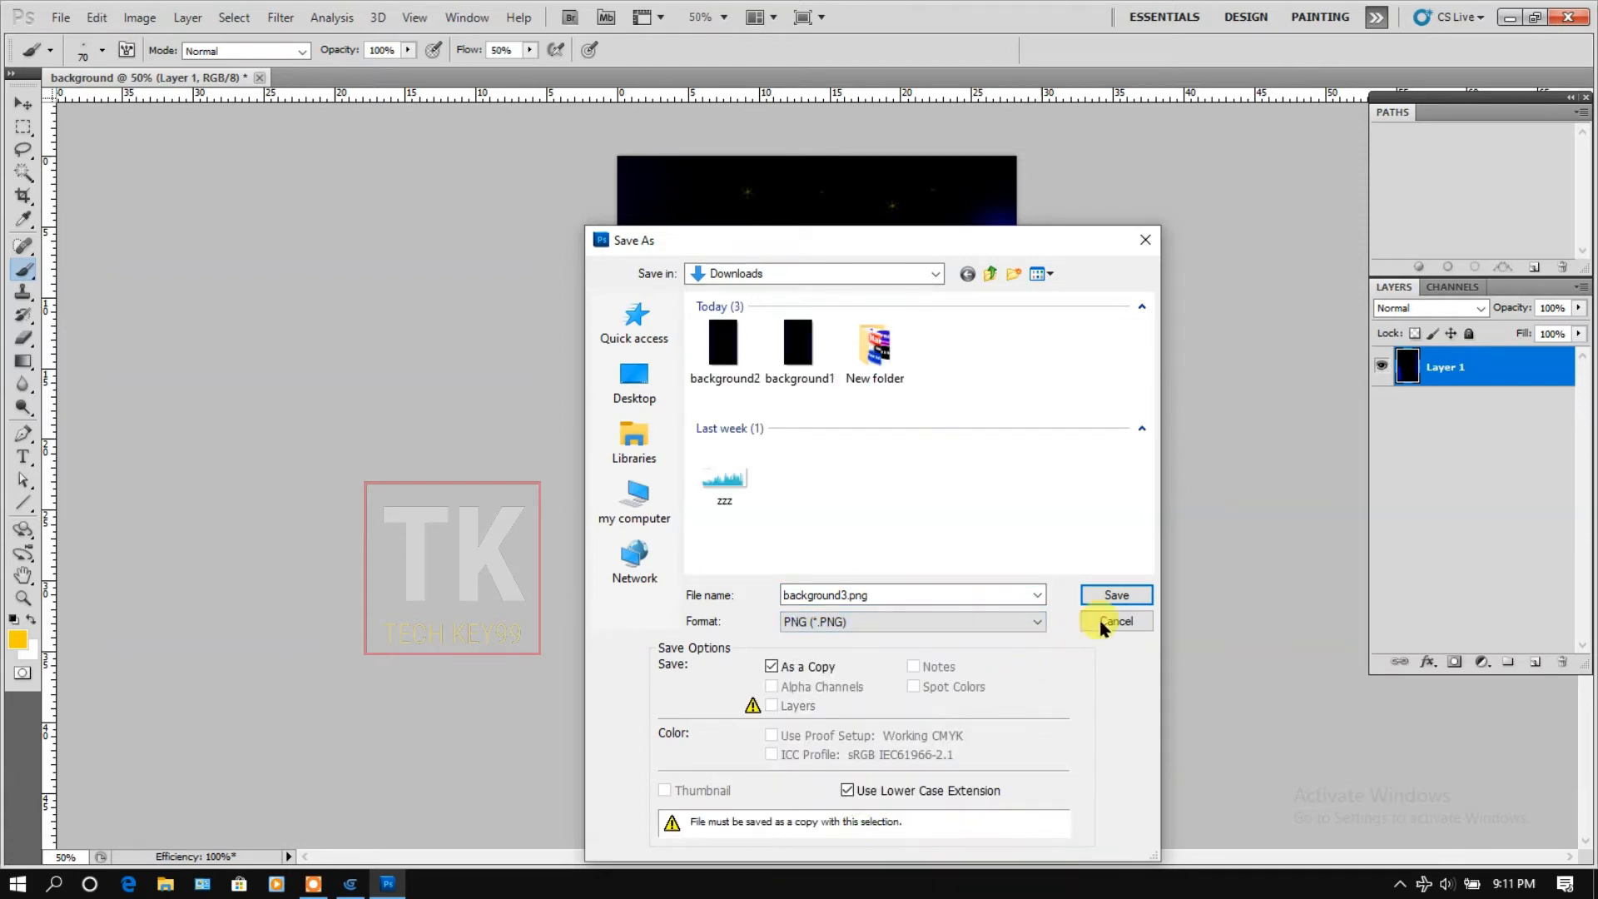
pyautogui.click(1117, 596)
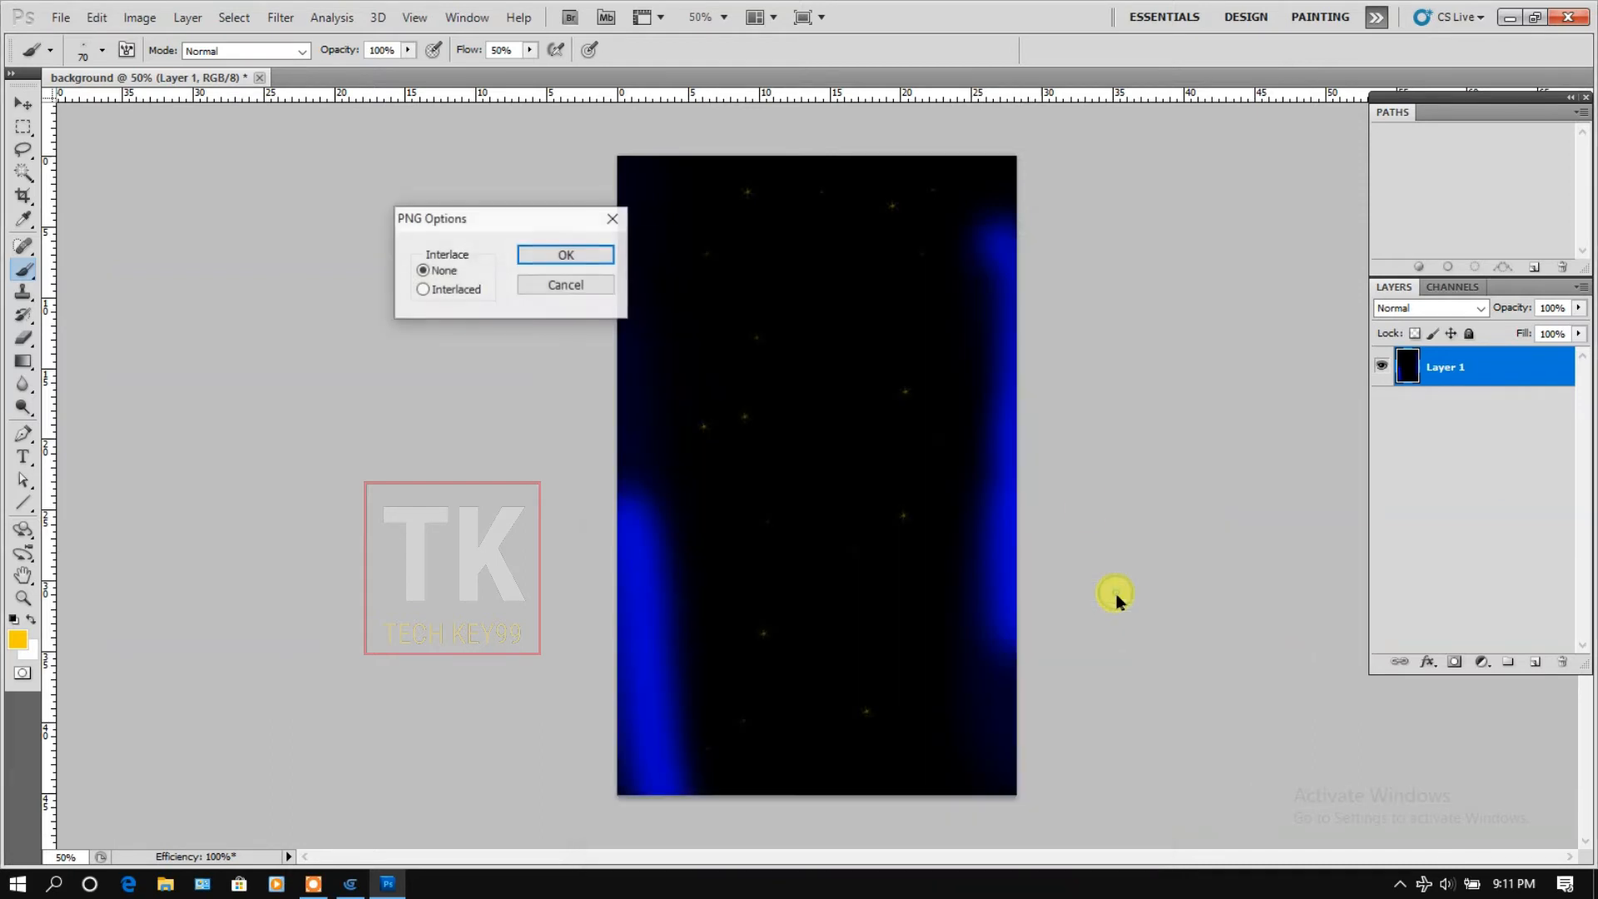
pyautogui.click(566, 255)
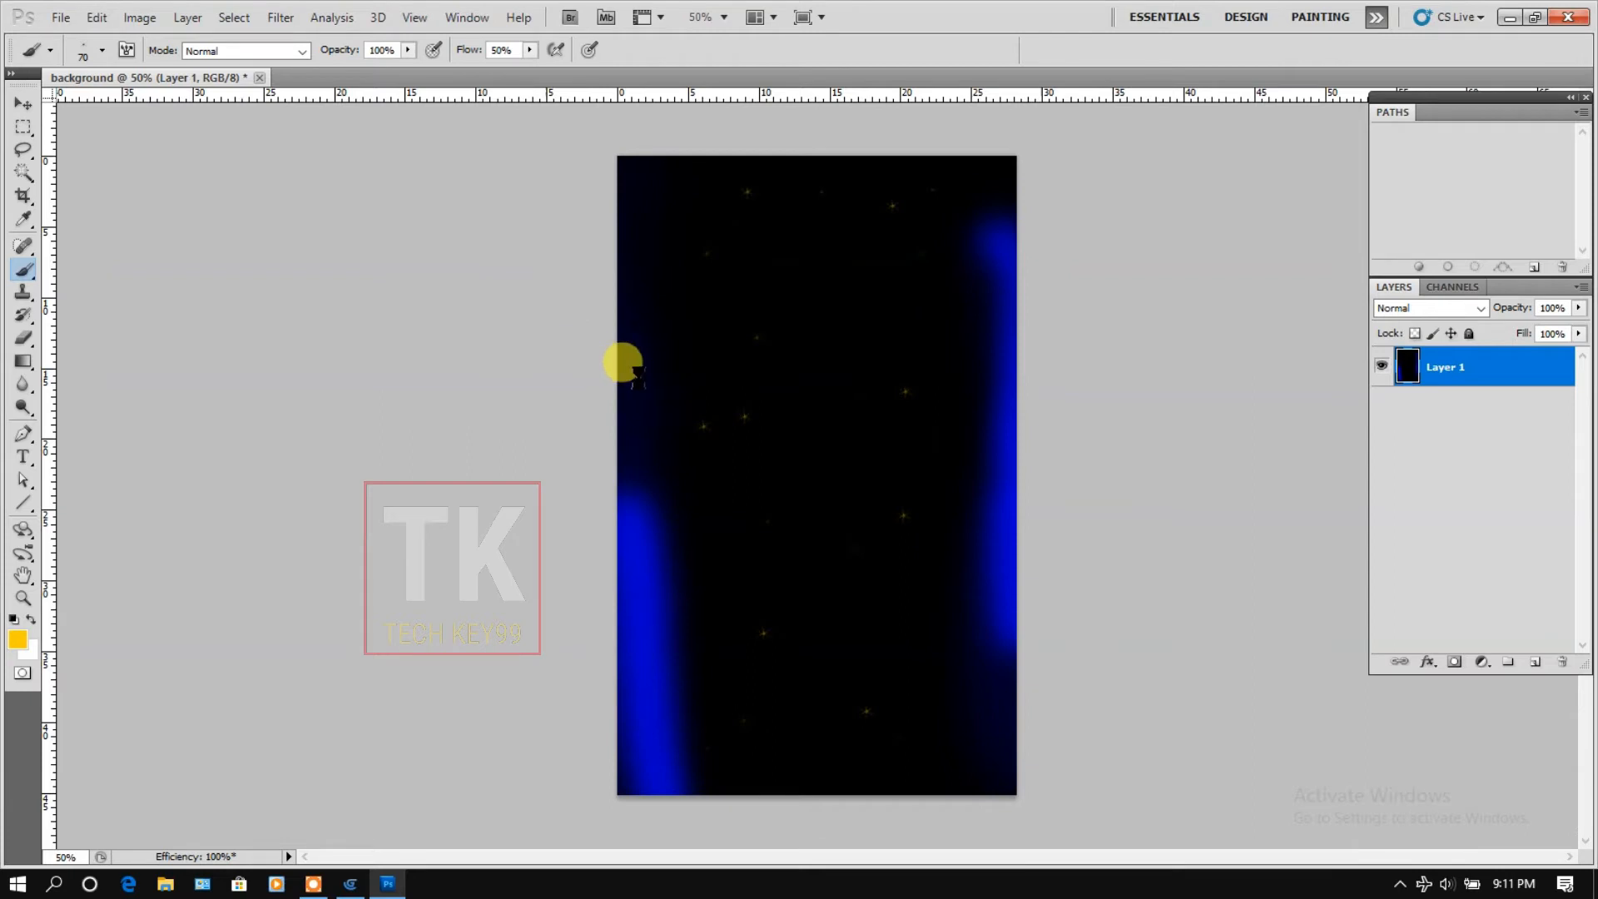
# Set the foreground colour to black and switch to the soft round brush at 166 px with 0% hardness.
pyautogui.press('i')
pyautogui.click(18, 646)
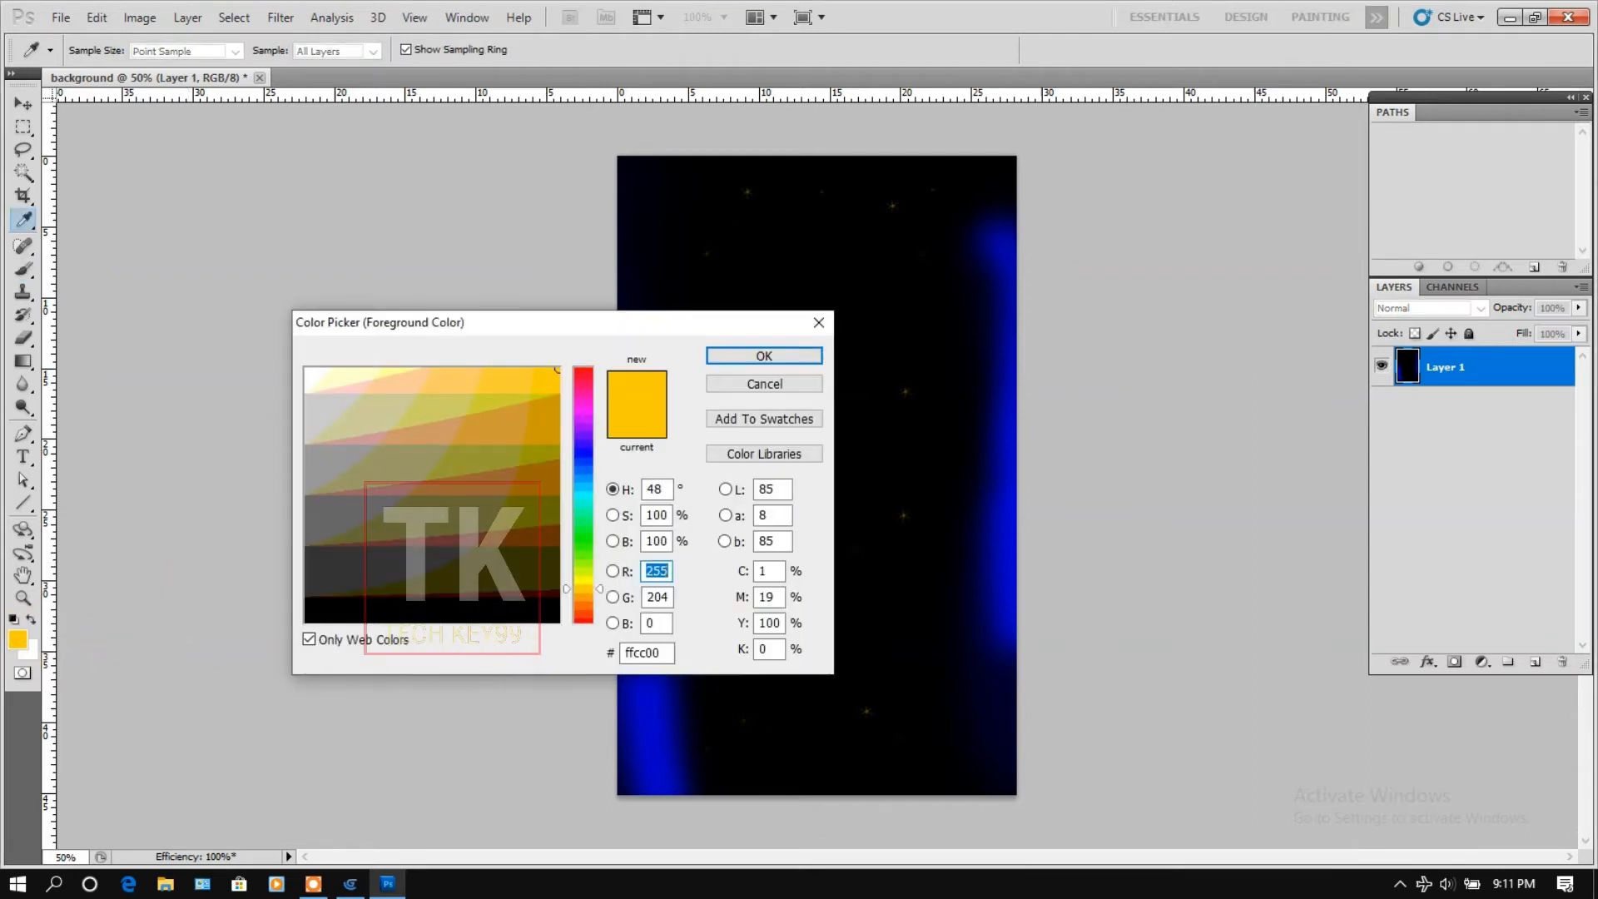
pyautogui.click(492, 608)
pyautogui.click(760, 355)
pyautogui.press('b')
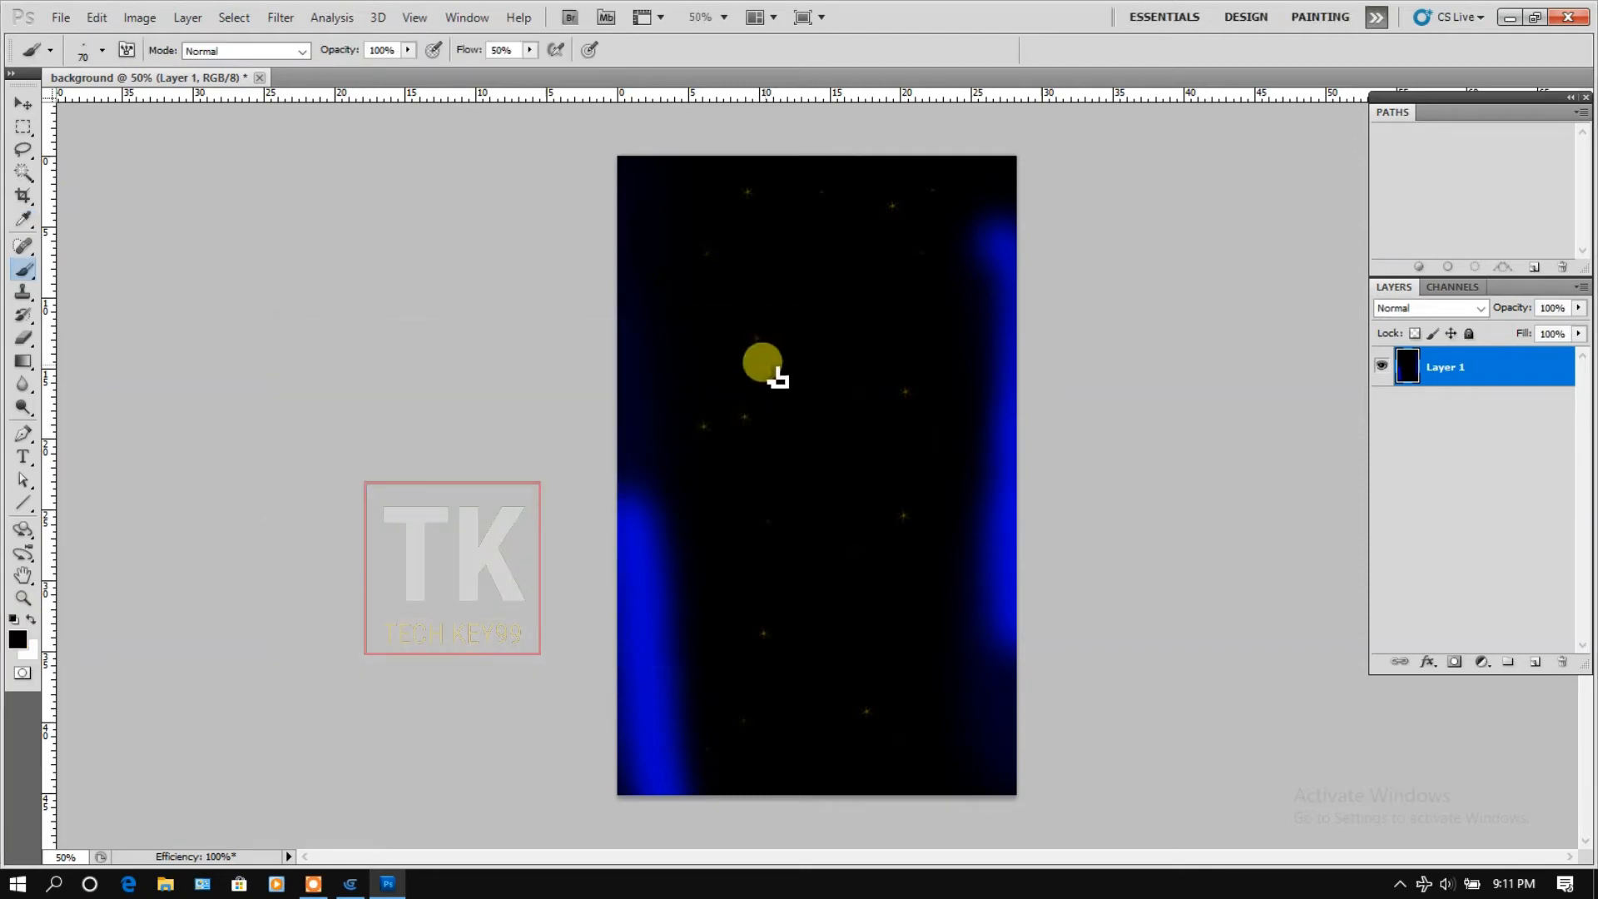
pyautogui.click(103, 51)
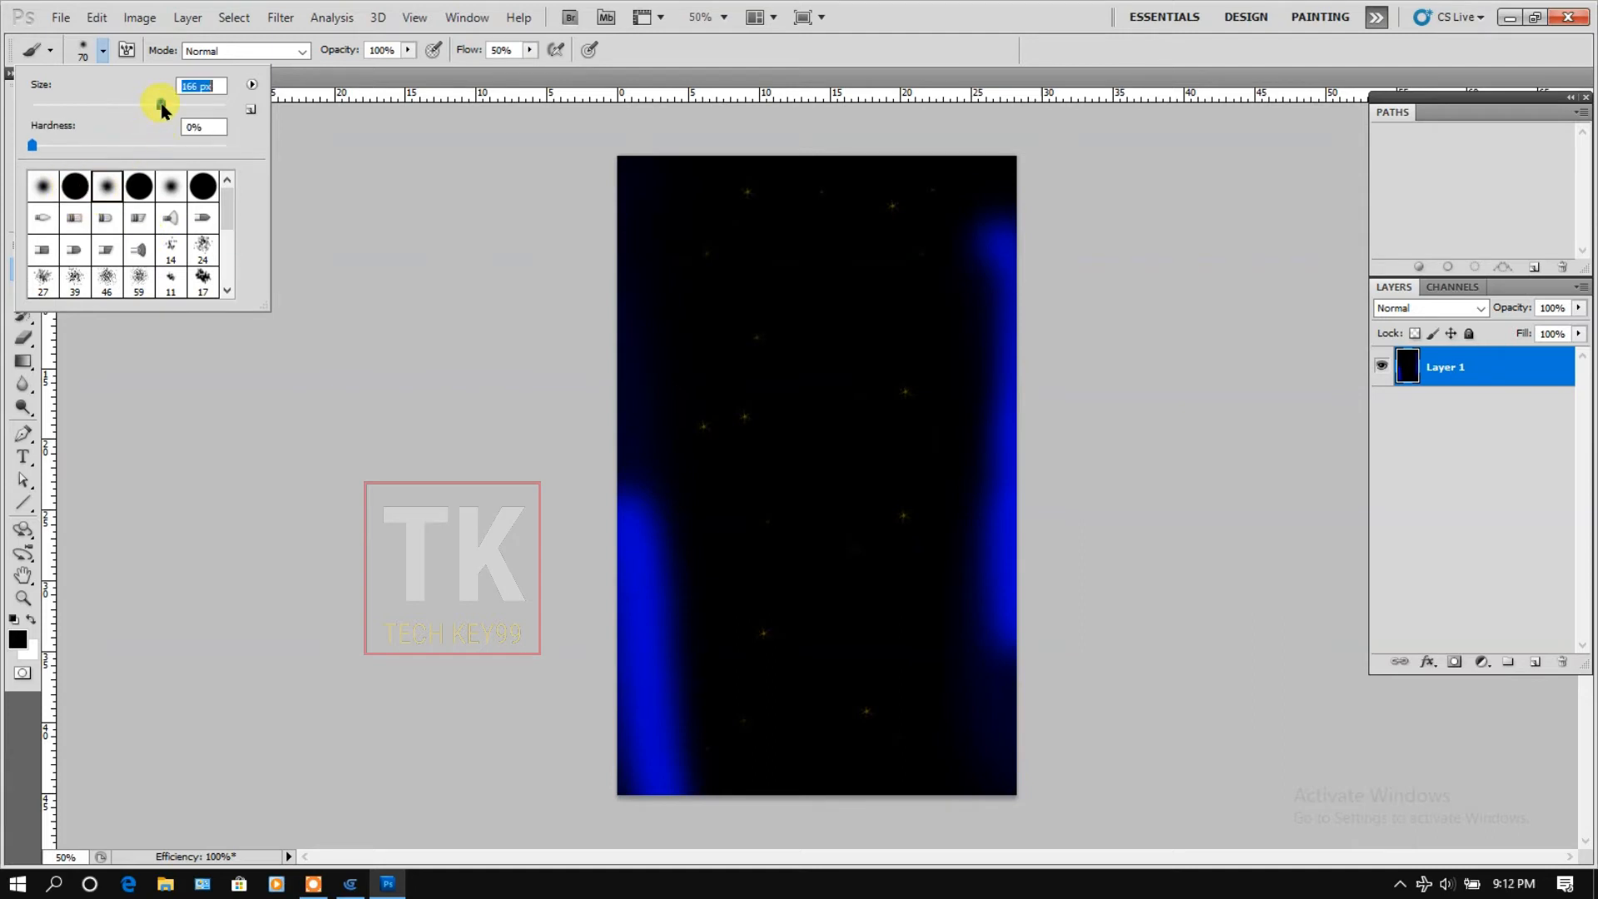
# Paint black over the lower left and right blue bands to narrow and darken the edge glows.
pyautogui.moveTo(614, 528); pyautogui.dragTo(628, 763)
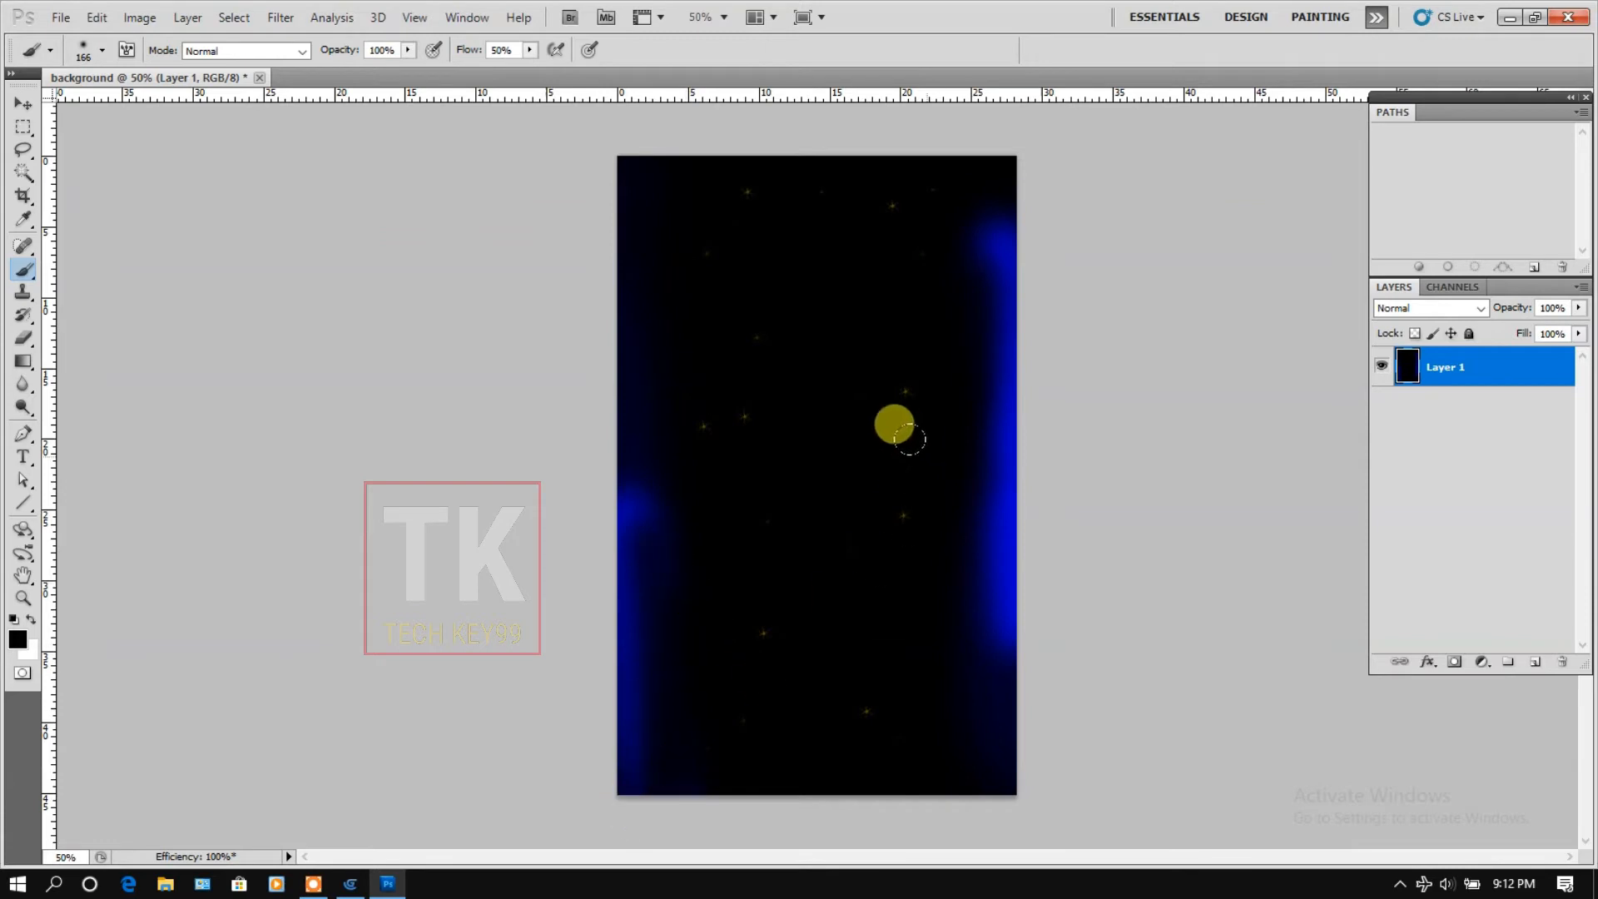
pyautogui.moveTo(995, 316); pyautogui.dragTo(992, 633)
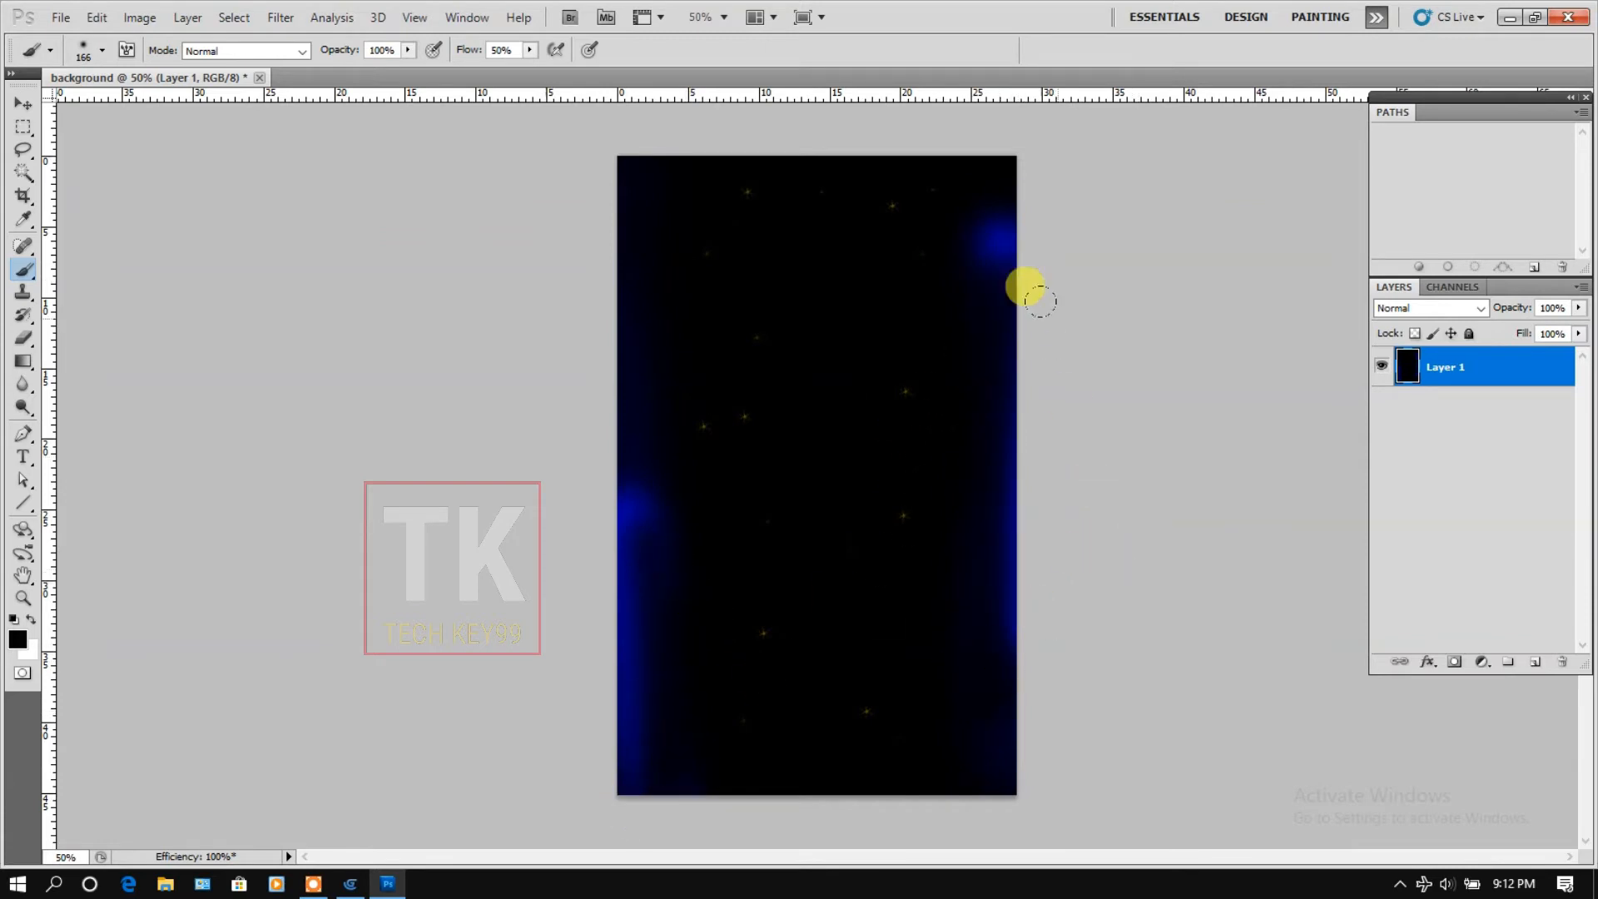
pyautogui.moveTo(1026, 286); pyautogui.dragTo(1011, 229)
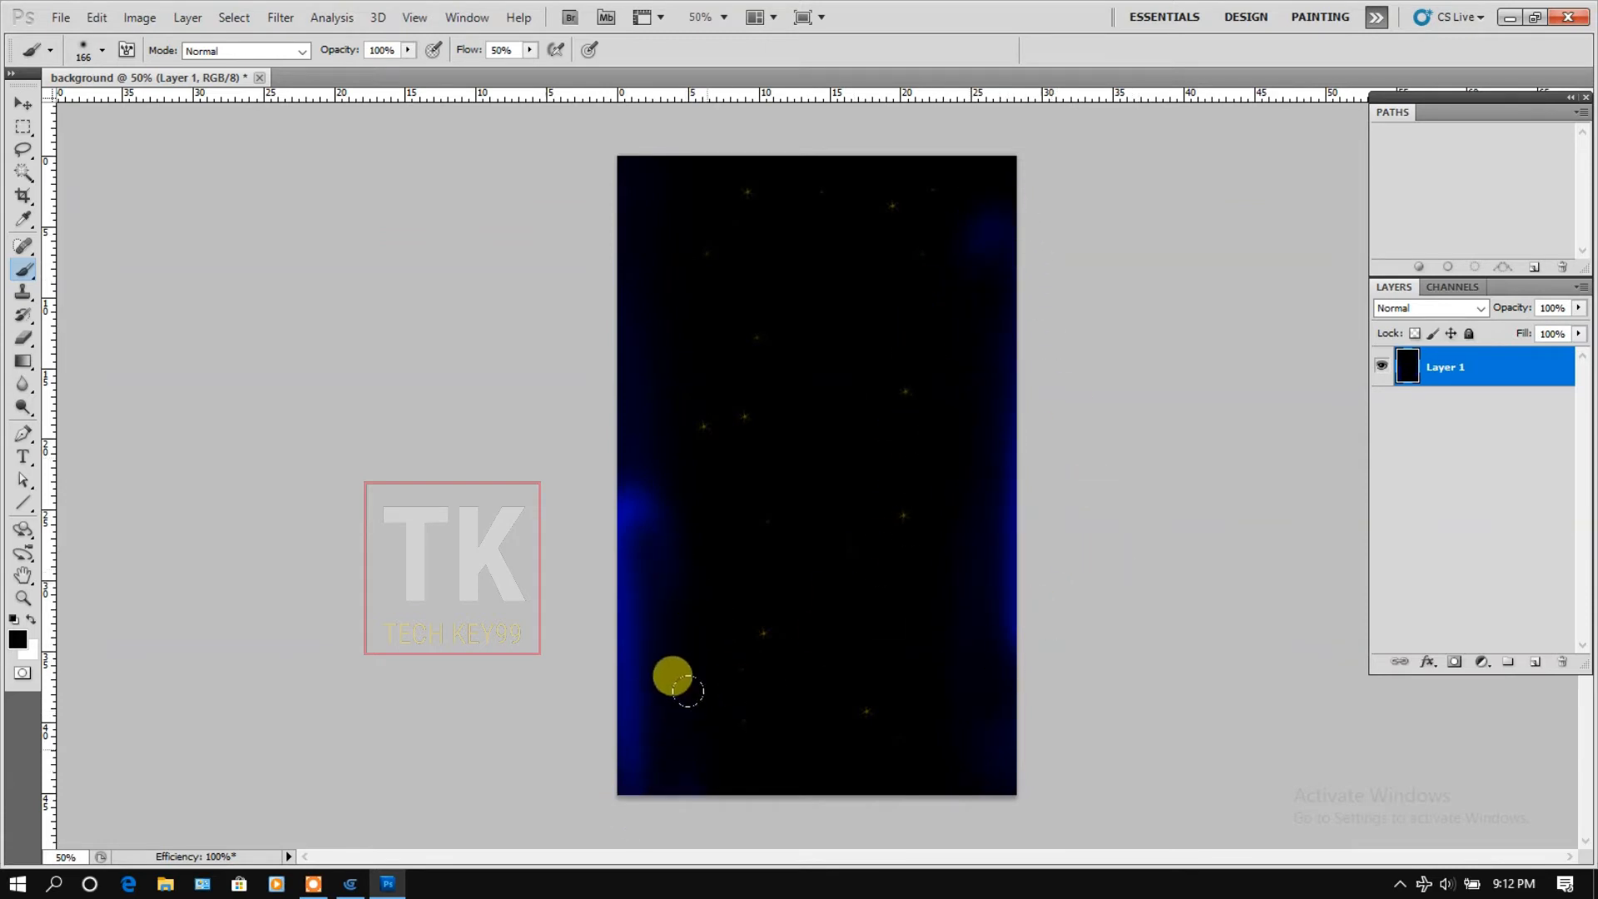
# Dab black over the golden yellow stars across the canvas to darken them.
pyautogui.click(714, 439)
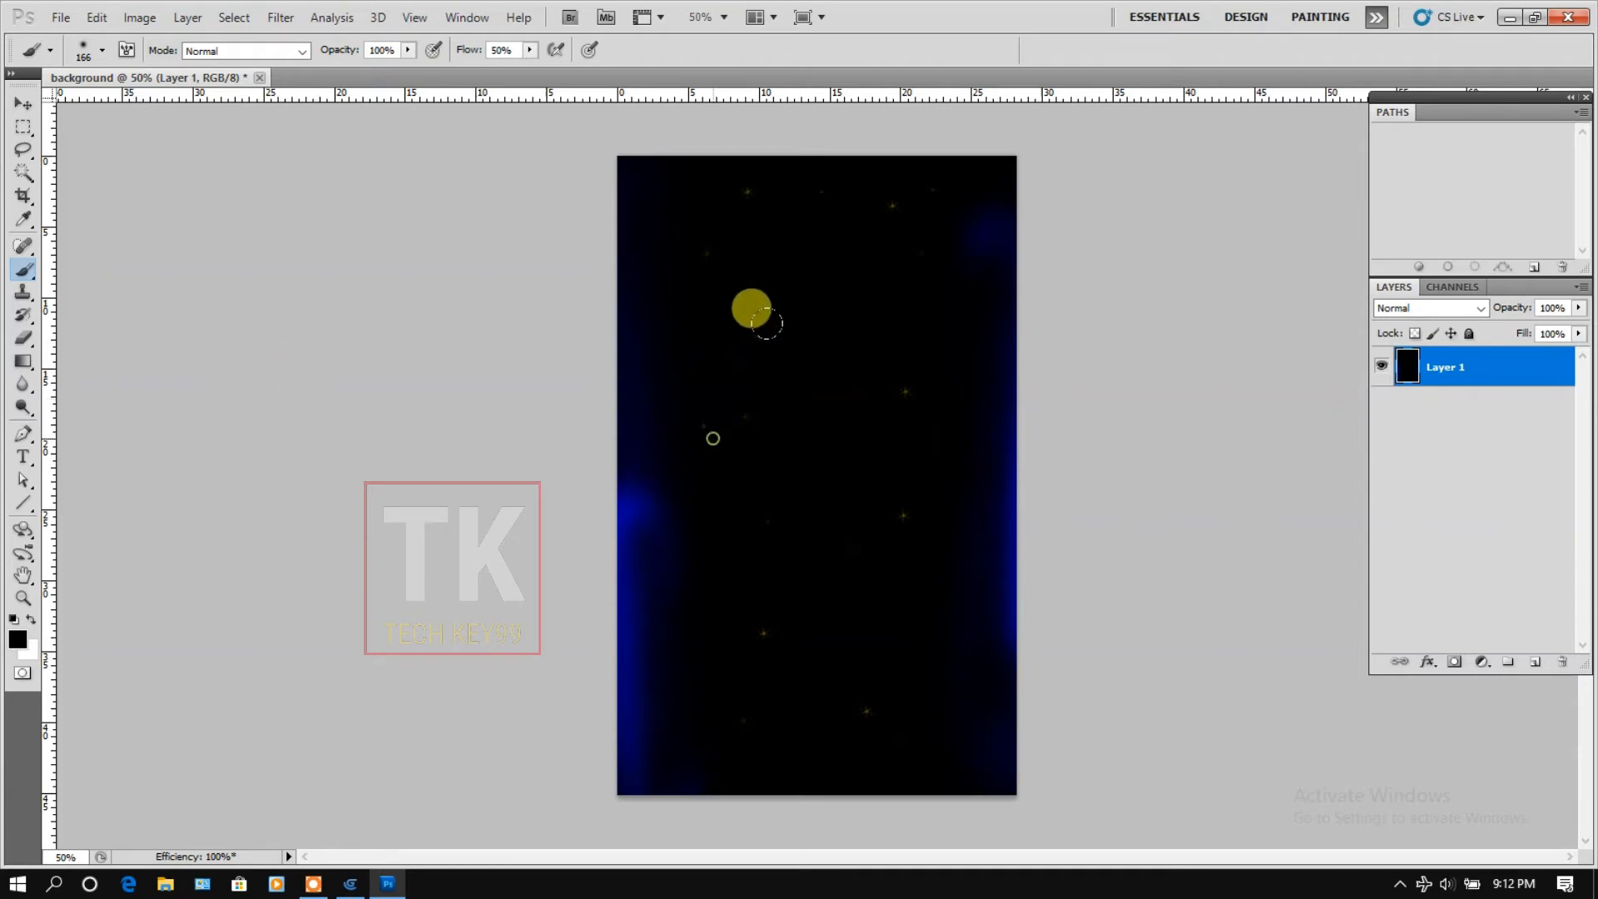
pyautogui.click(714, 246)
pyautogui.click(746, 192)
pyautogui.click(902, 410)
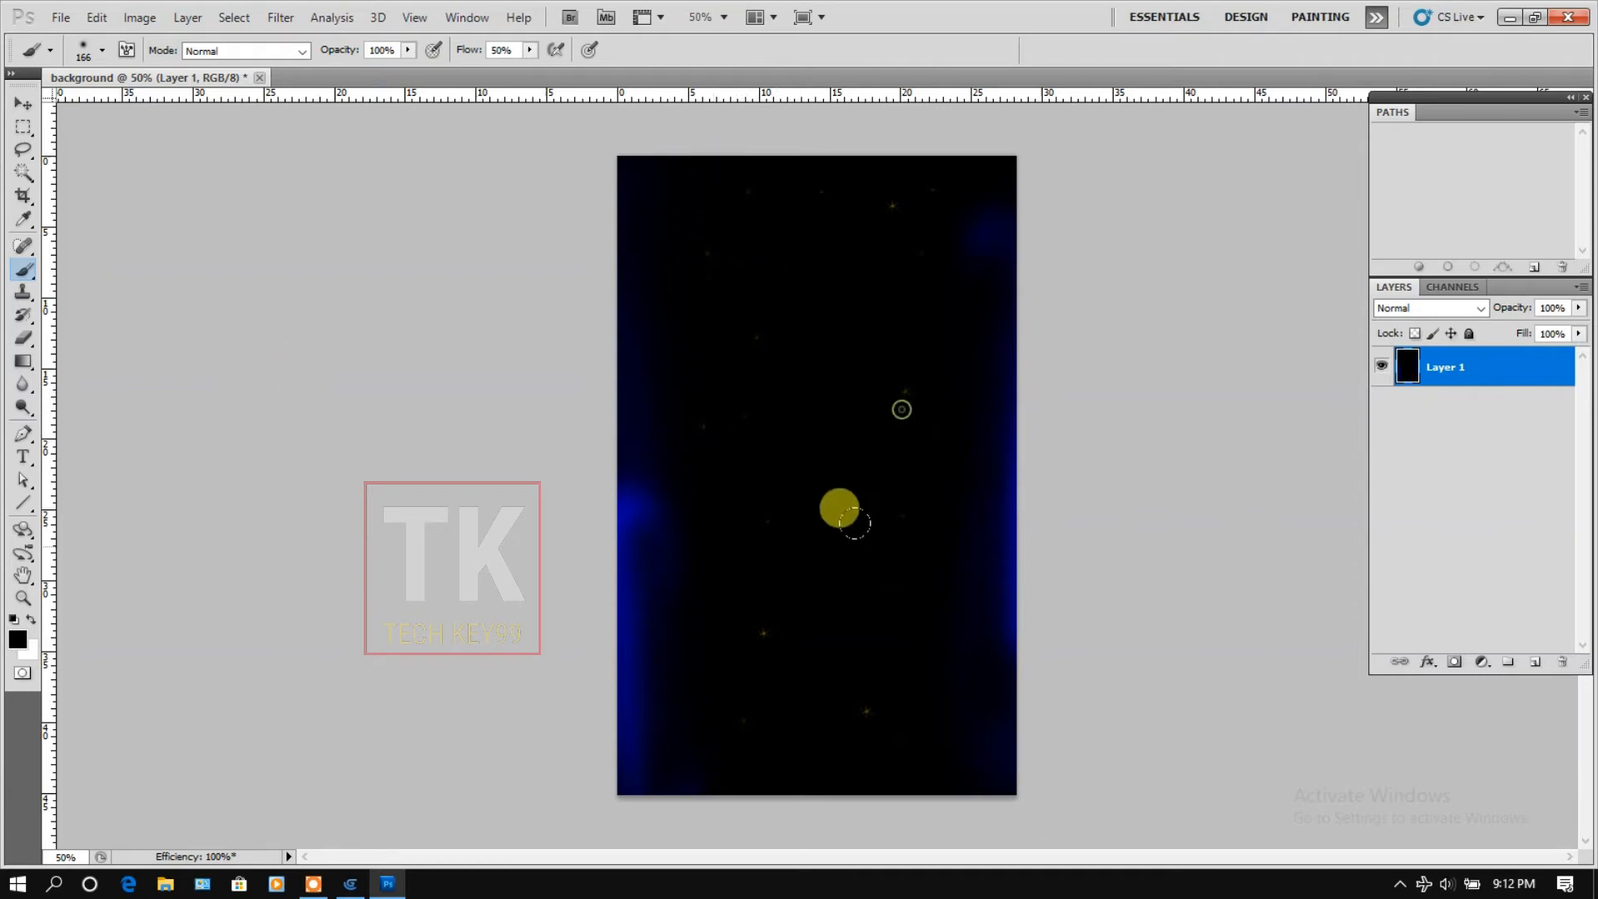
pyautogui.click(775, 638)
# Set the foreground colour to bright yellow and switch to the 70 px star brush.
pyautogui.click(18, 639)
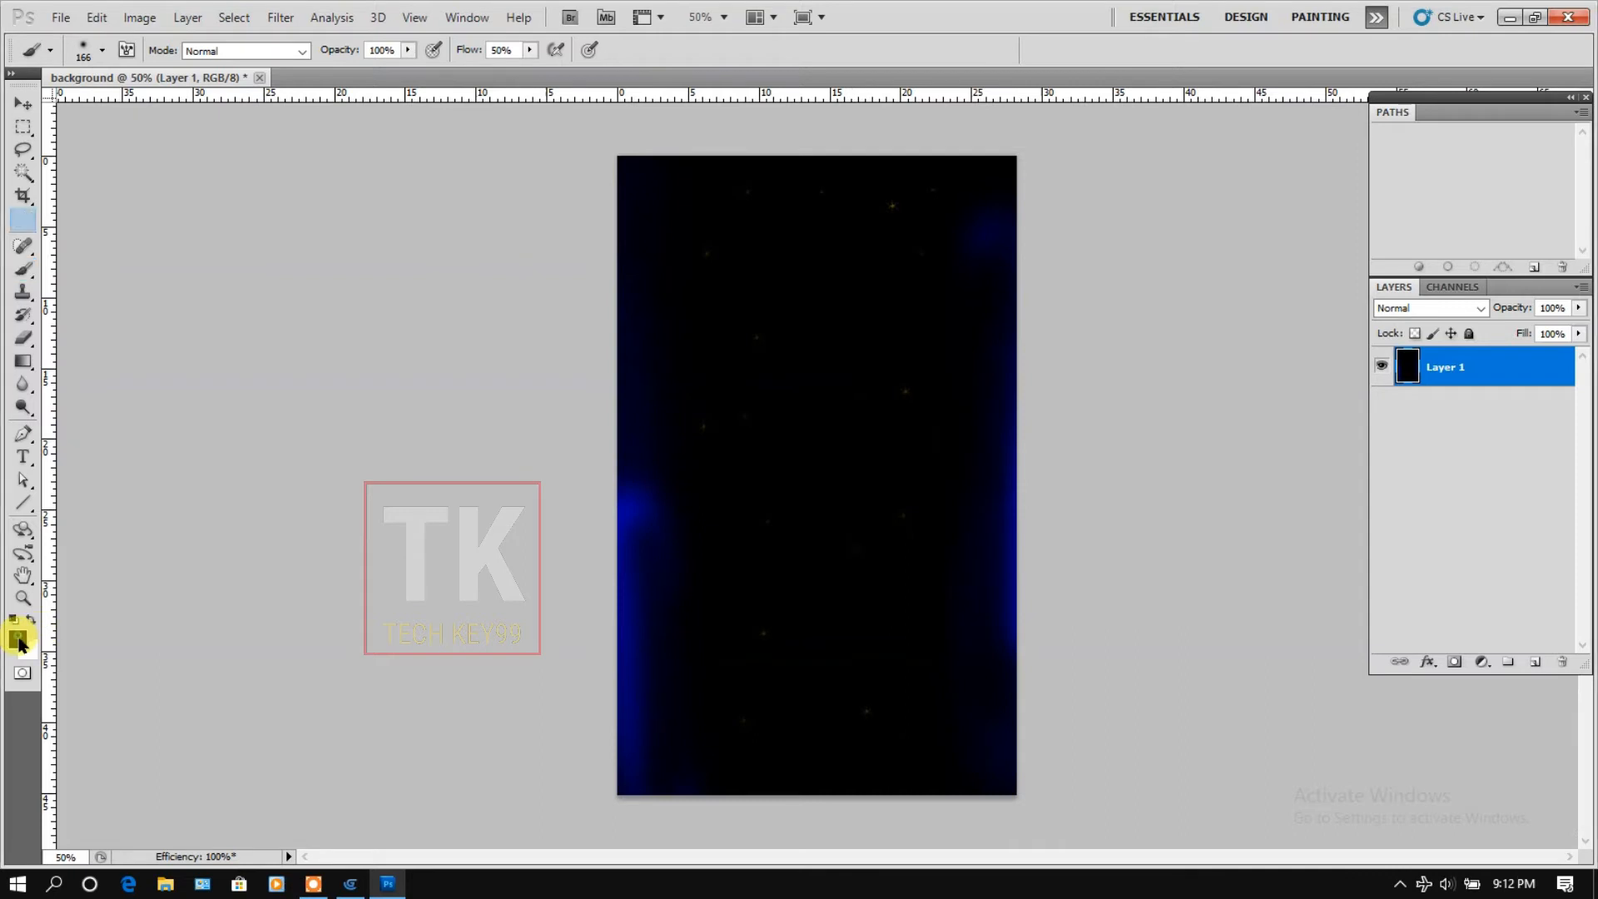
pyautogui.click(593, 580)
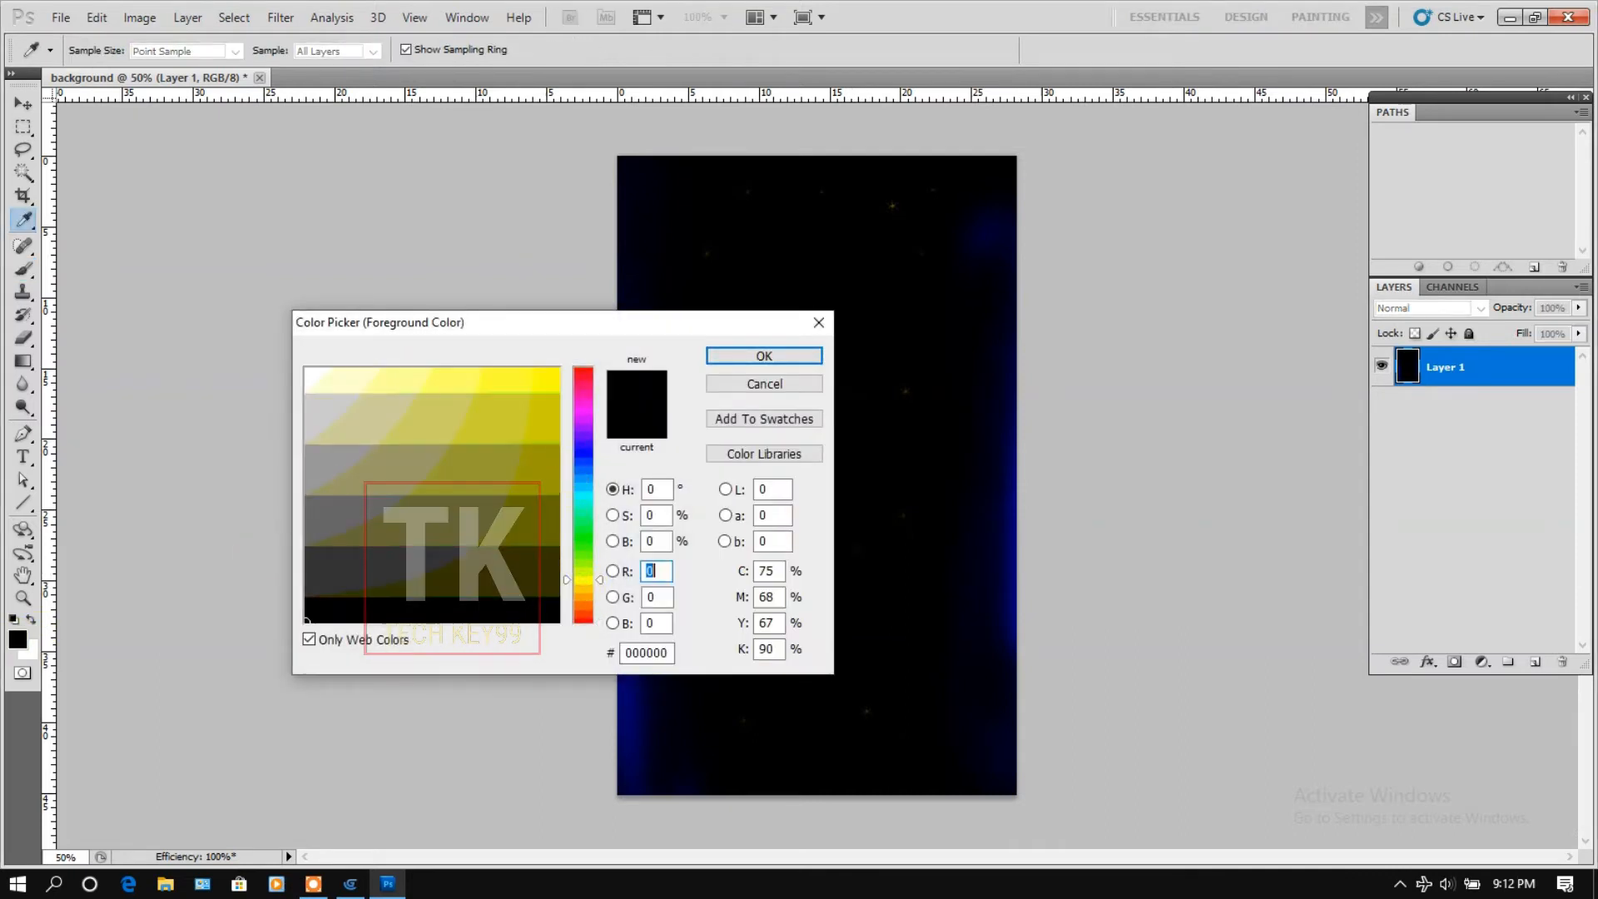
pyautogui.click(549, 379)
pyautogui.click(726, 358)
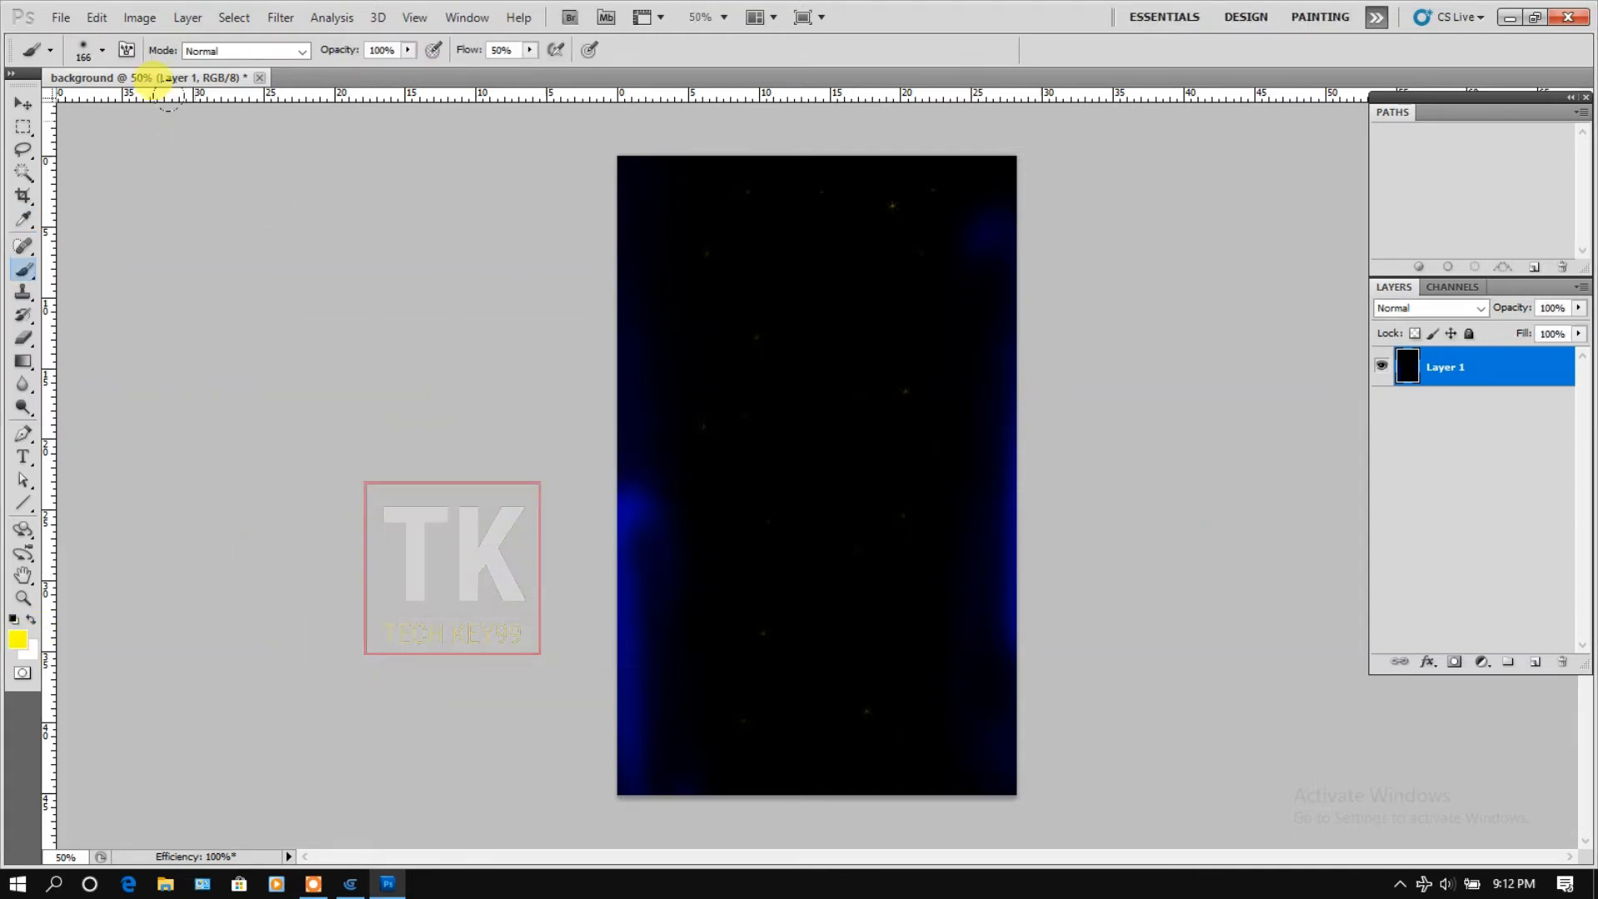
pyautogui.click(103, 52)
pyautogui.scroll(-2, 125, 213)
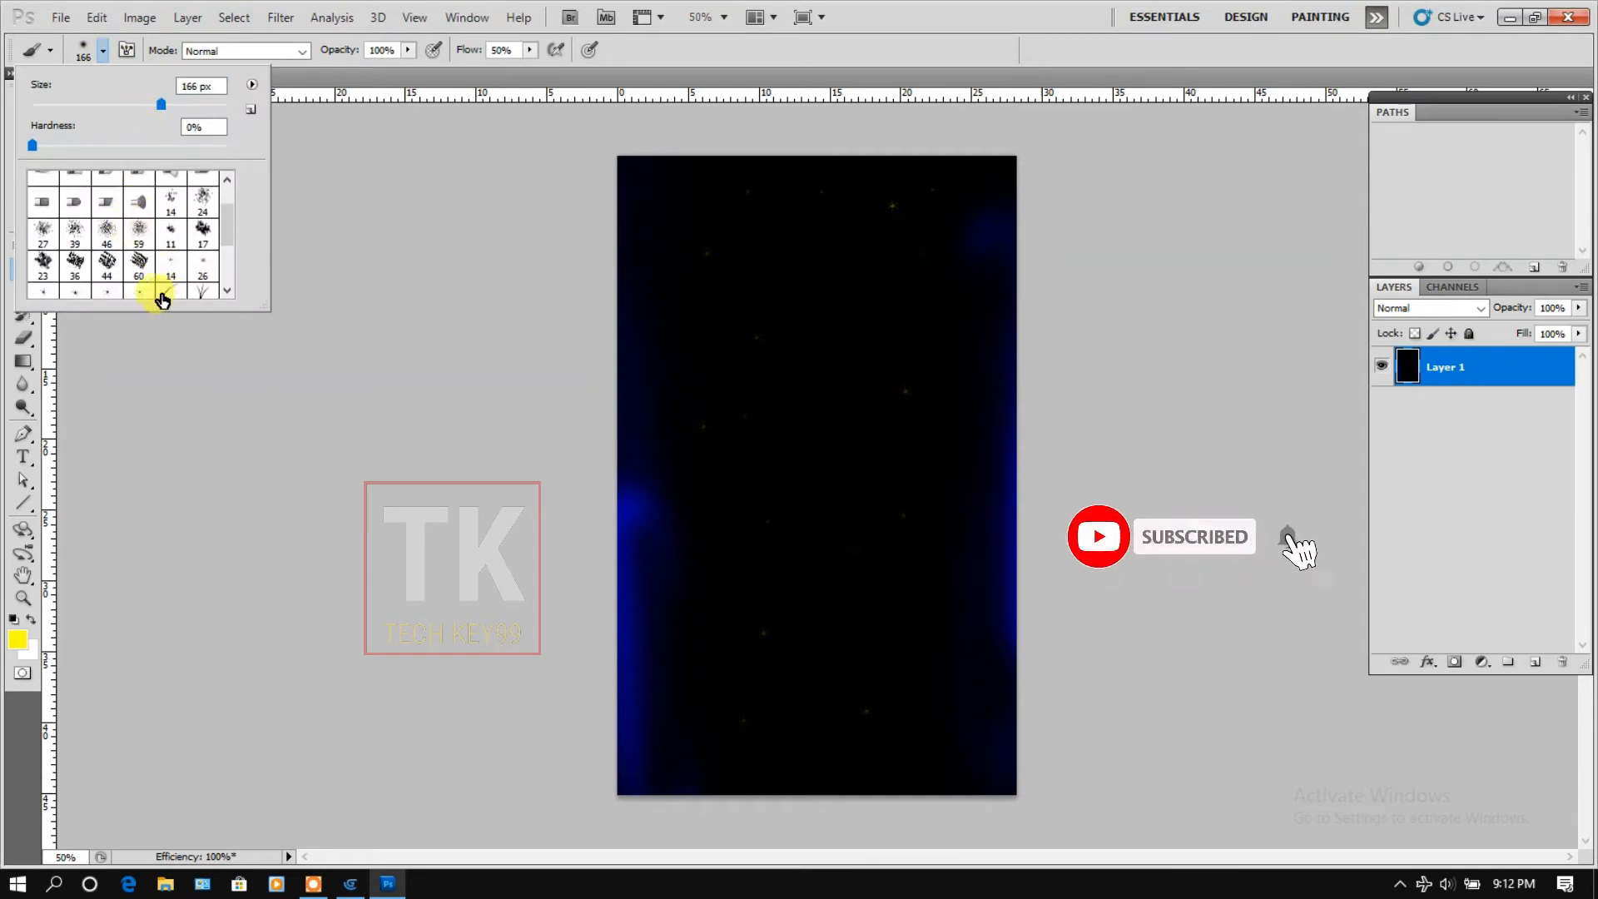
pyautogui.click(137, 291)
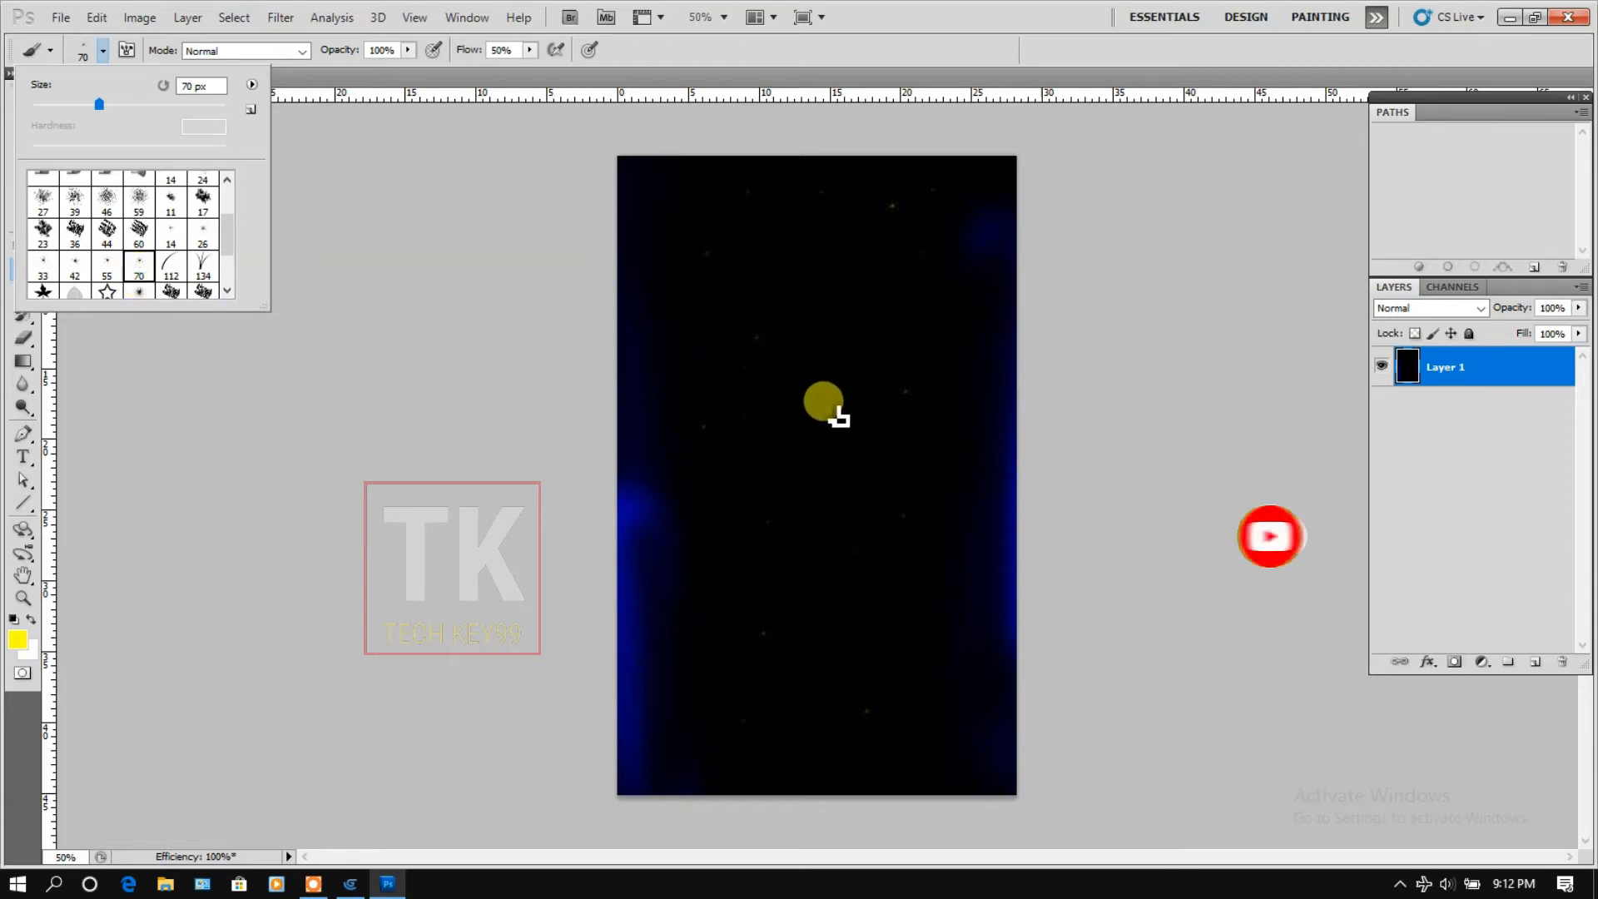
# Stamp bright yellow stars in the canvas's centre, lower middle, upper left, right edge and lower left.
pyautogui.click(826, 405)
pyautogui.click(851, 634)
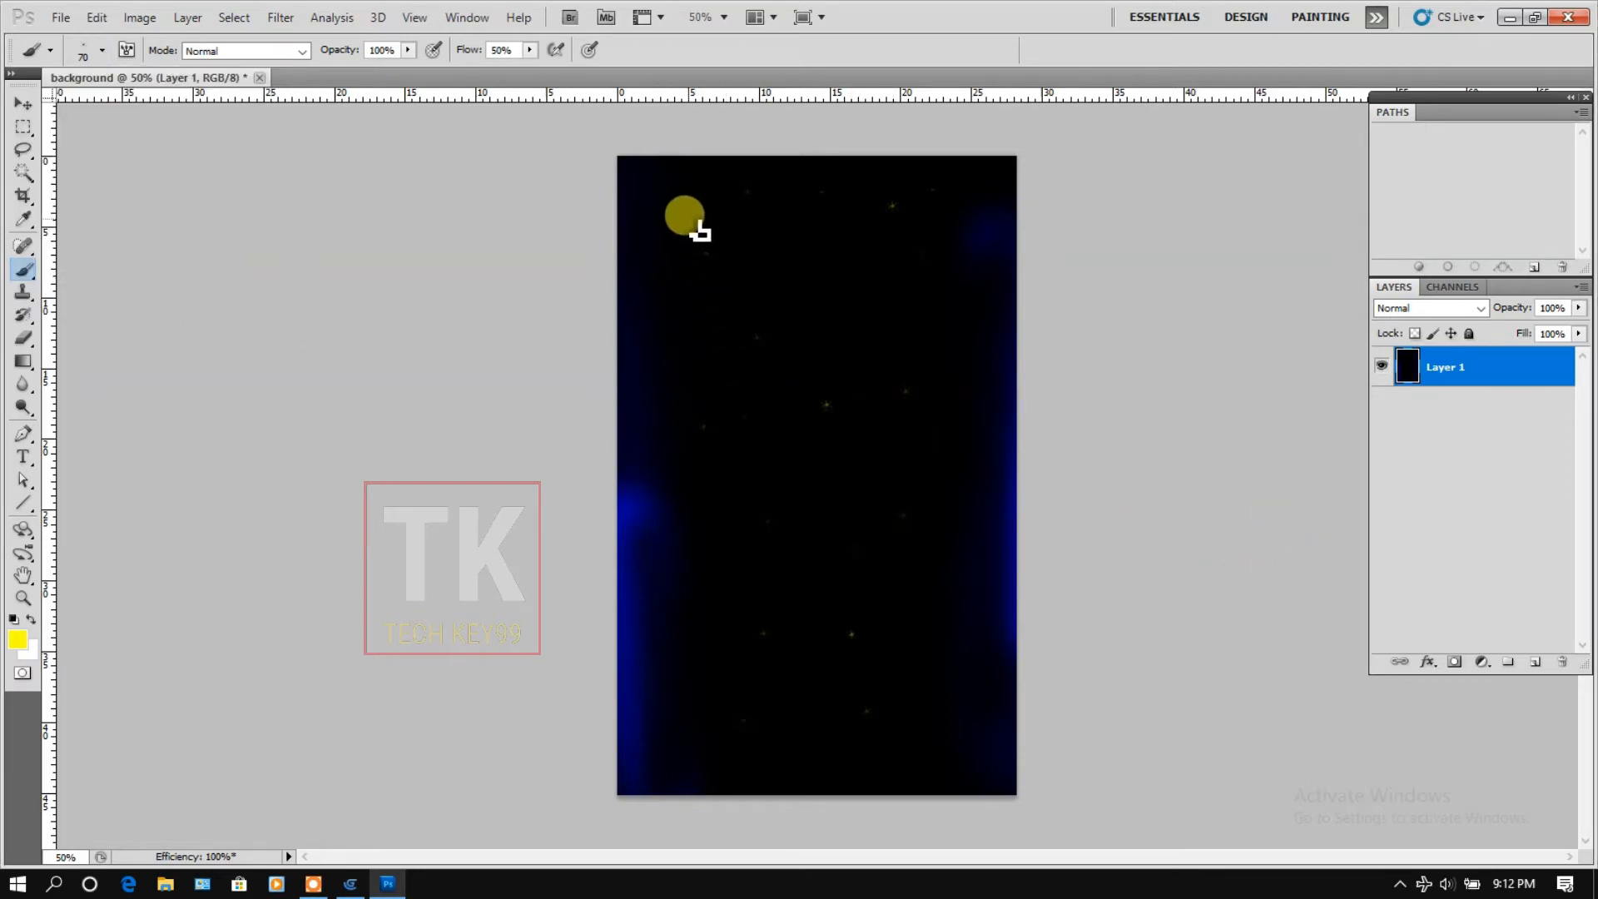
pyautogui.click(995, 507)
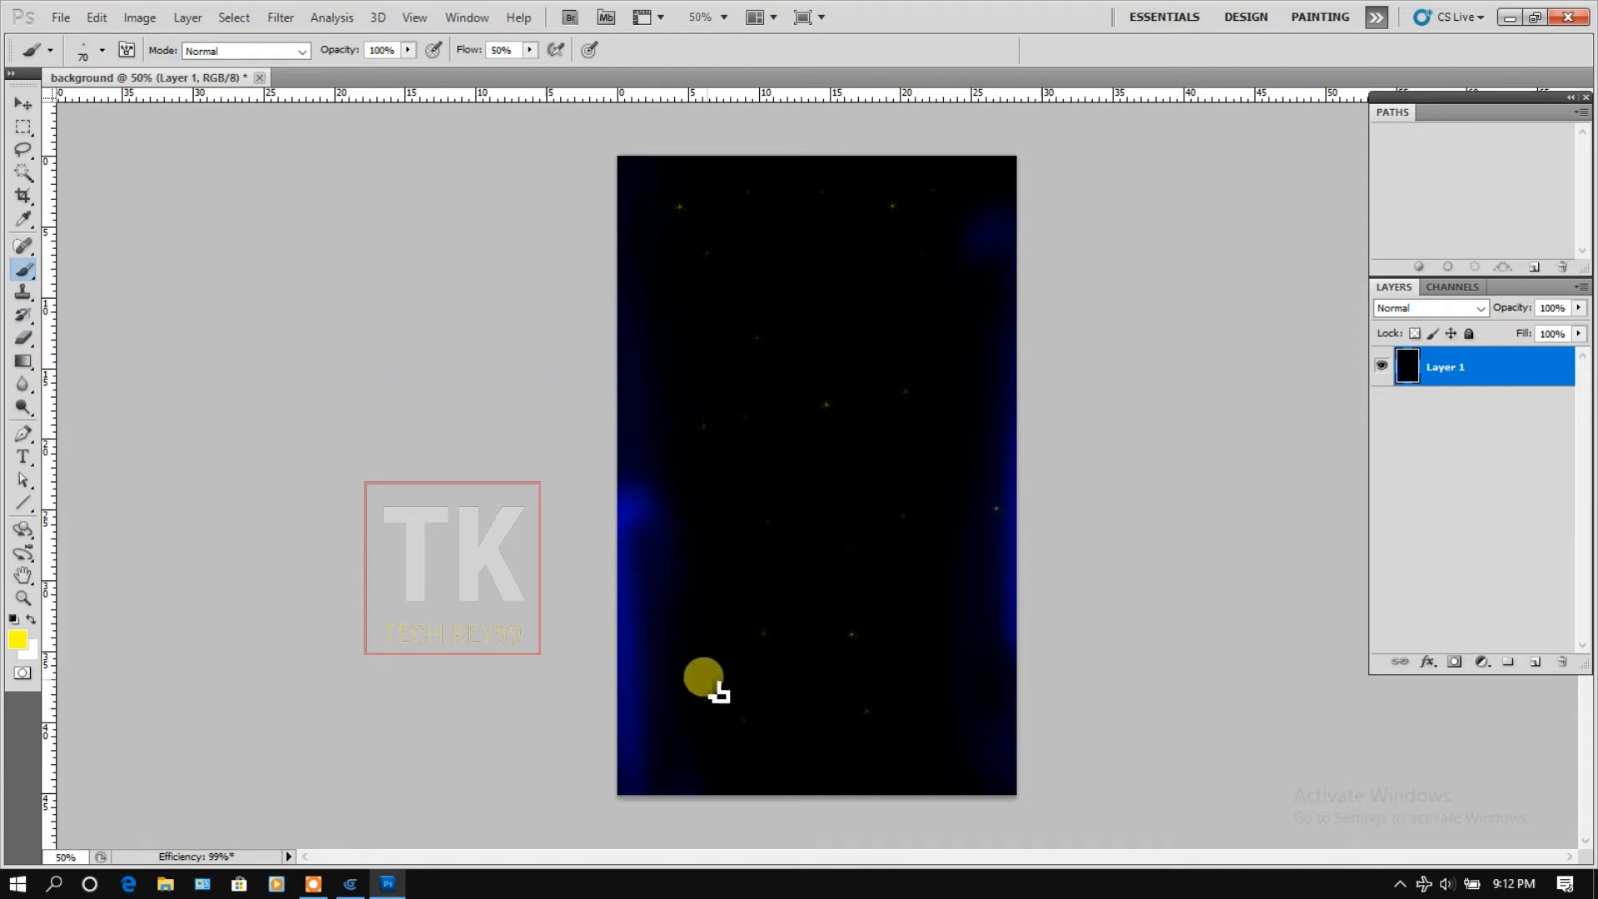
pyautogui.click(660, 691)
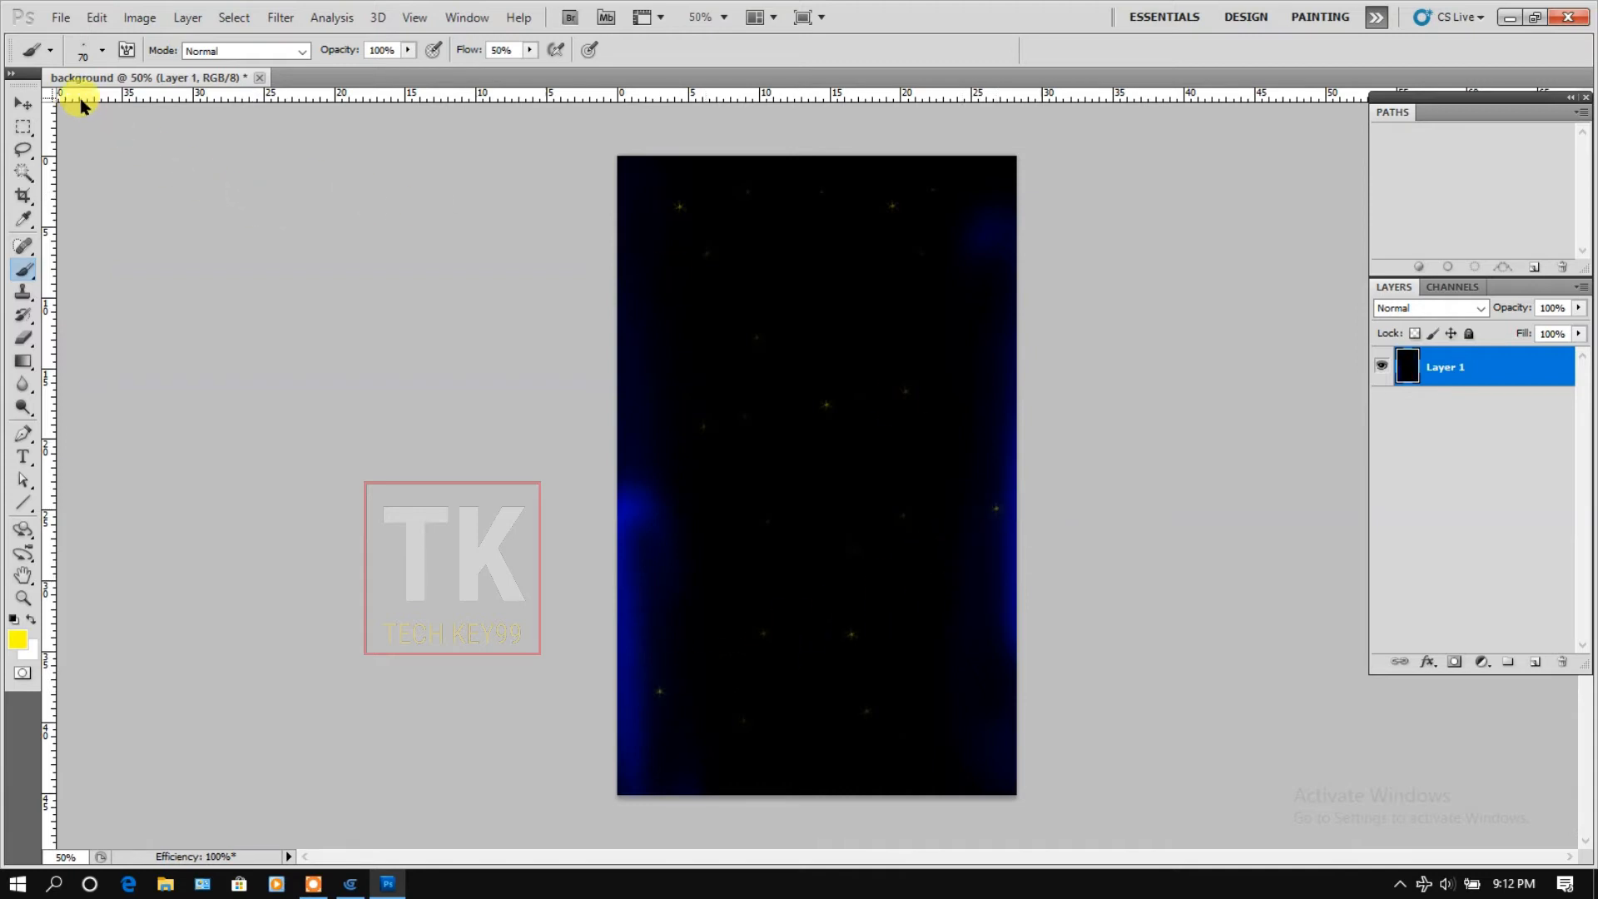
# Save a copy of the image in Downloads as background5 in PNG format.
pyautogui.click(65, 21)
pyautogui.click(139, 324)
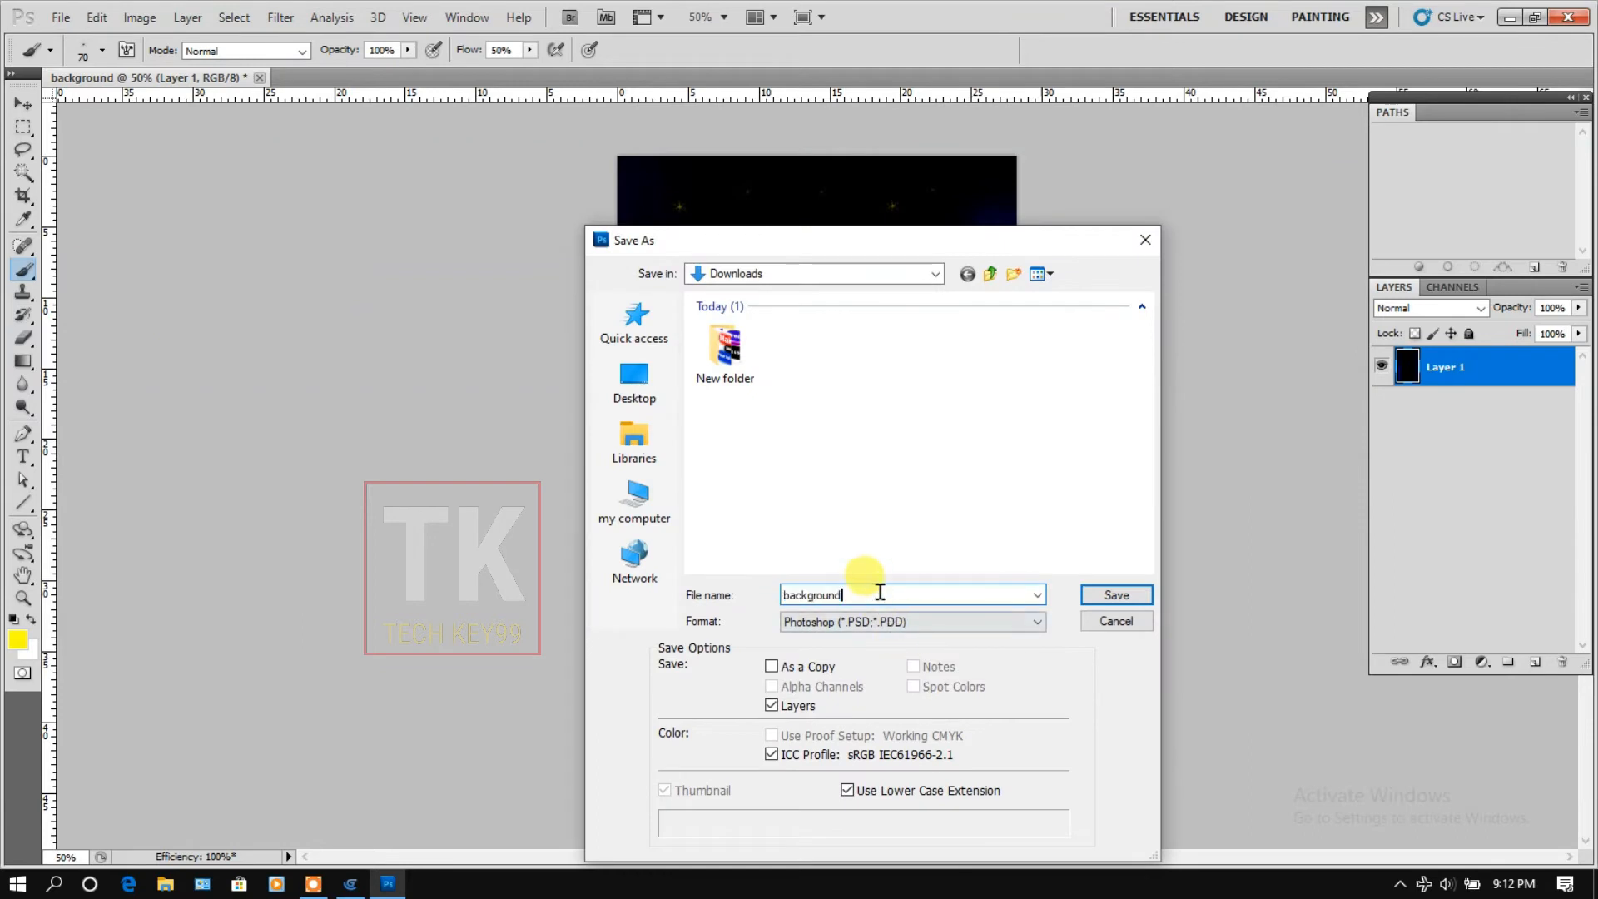
pyautogui.write('5')
pyautogui.click(886, 620)
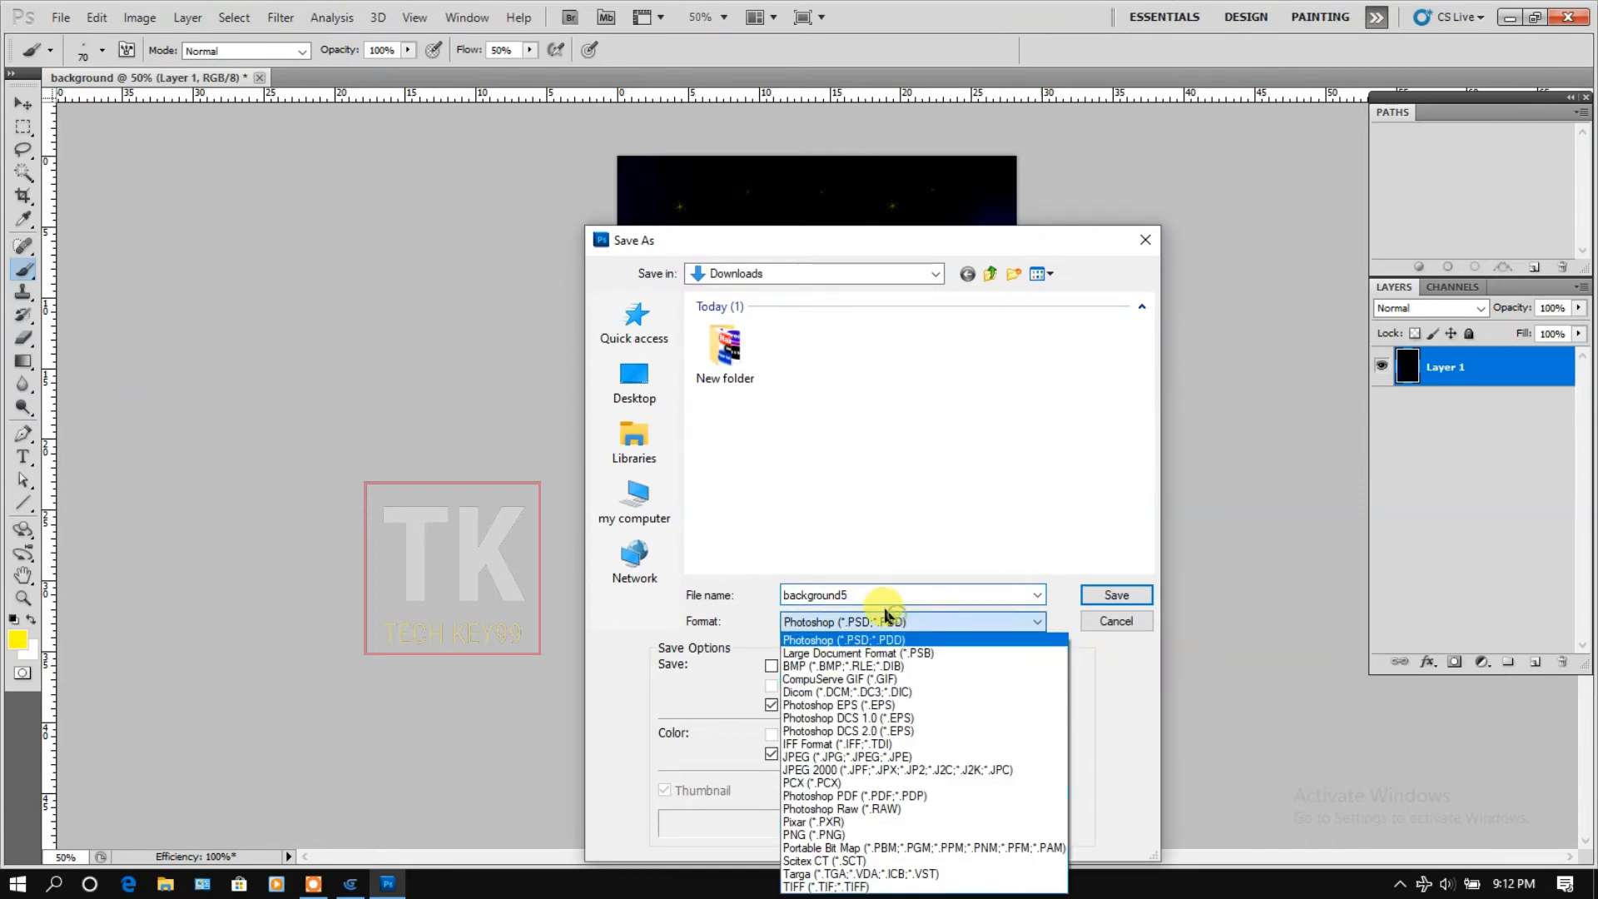
pyautogui.click(887, 815)
pyautogui.click(1124, 595)
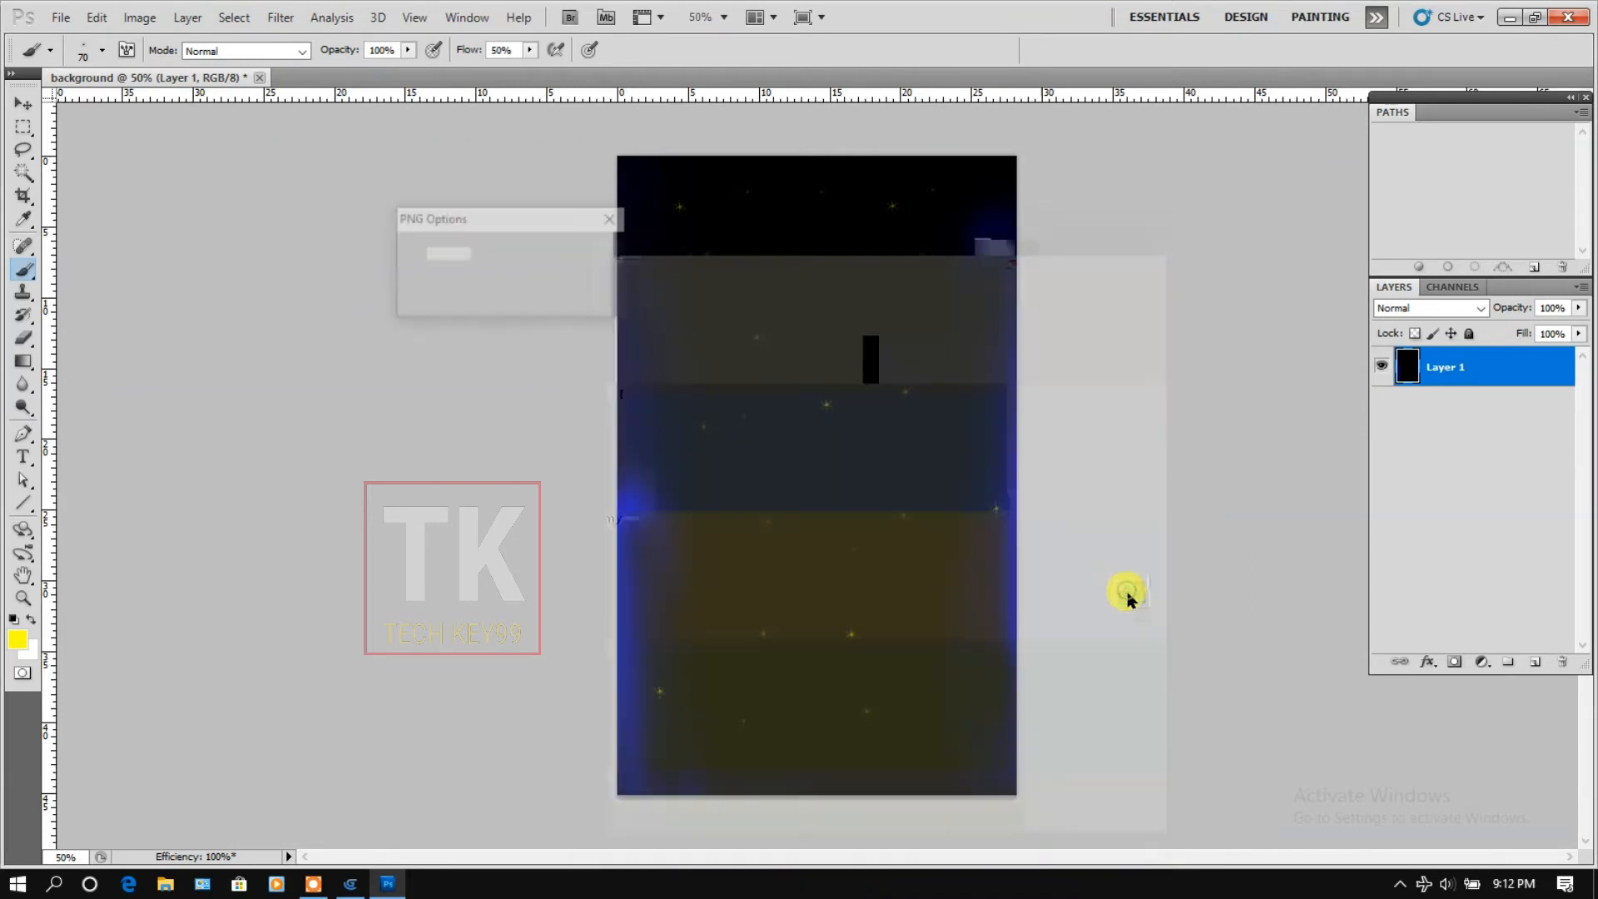
pyautogui.click(604, 260)
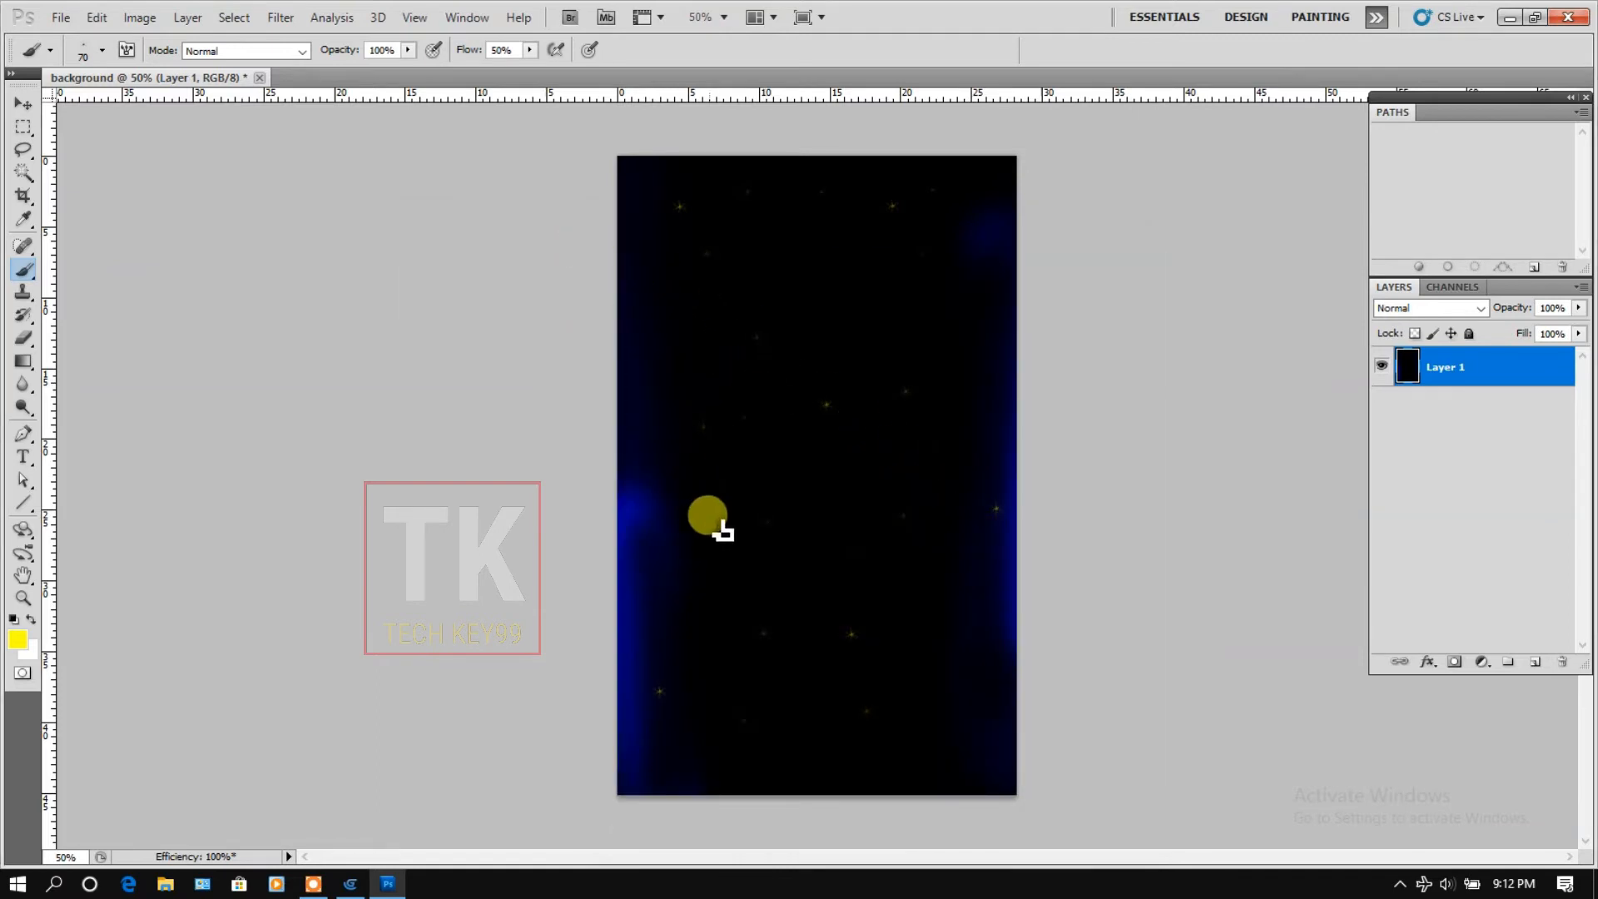
# Set the foreground colour to dark navy 000033 and switch to the soft round 277 px brush with 0% hardness.
pyautogui.click(18, 642)
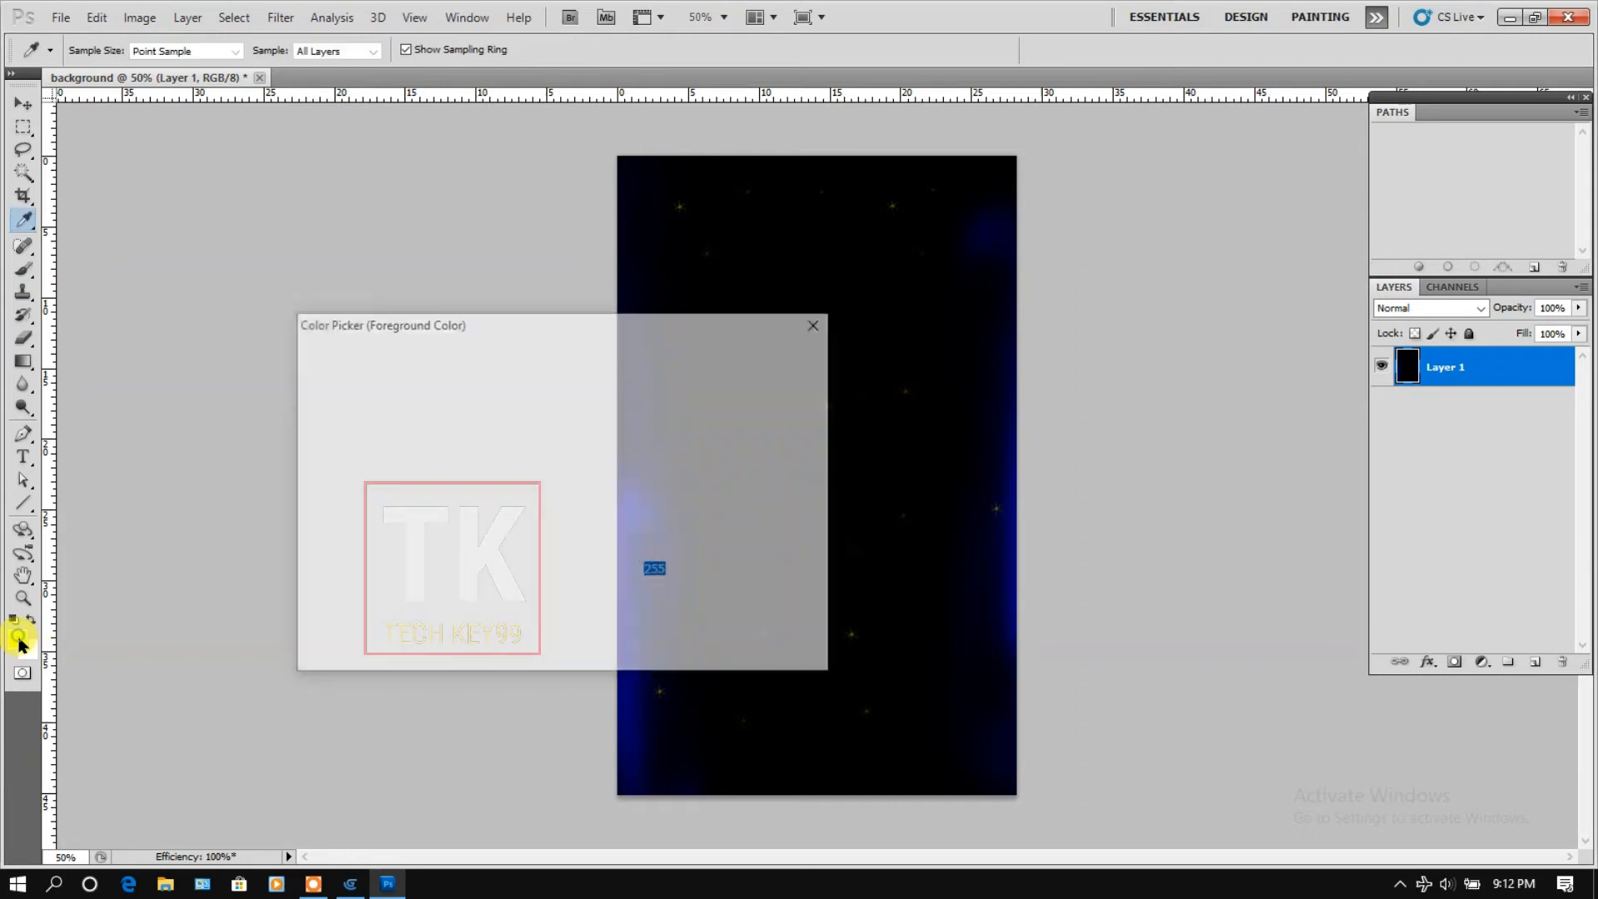
pyautogui.click(586, 450)
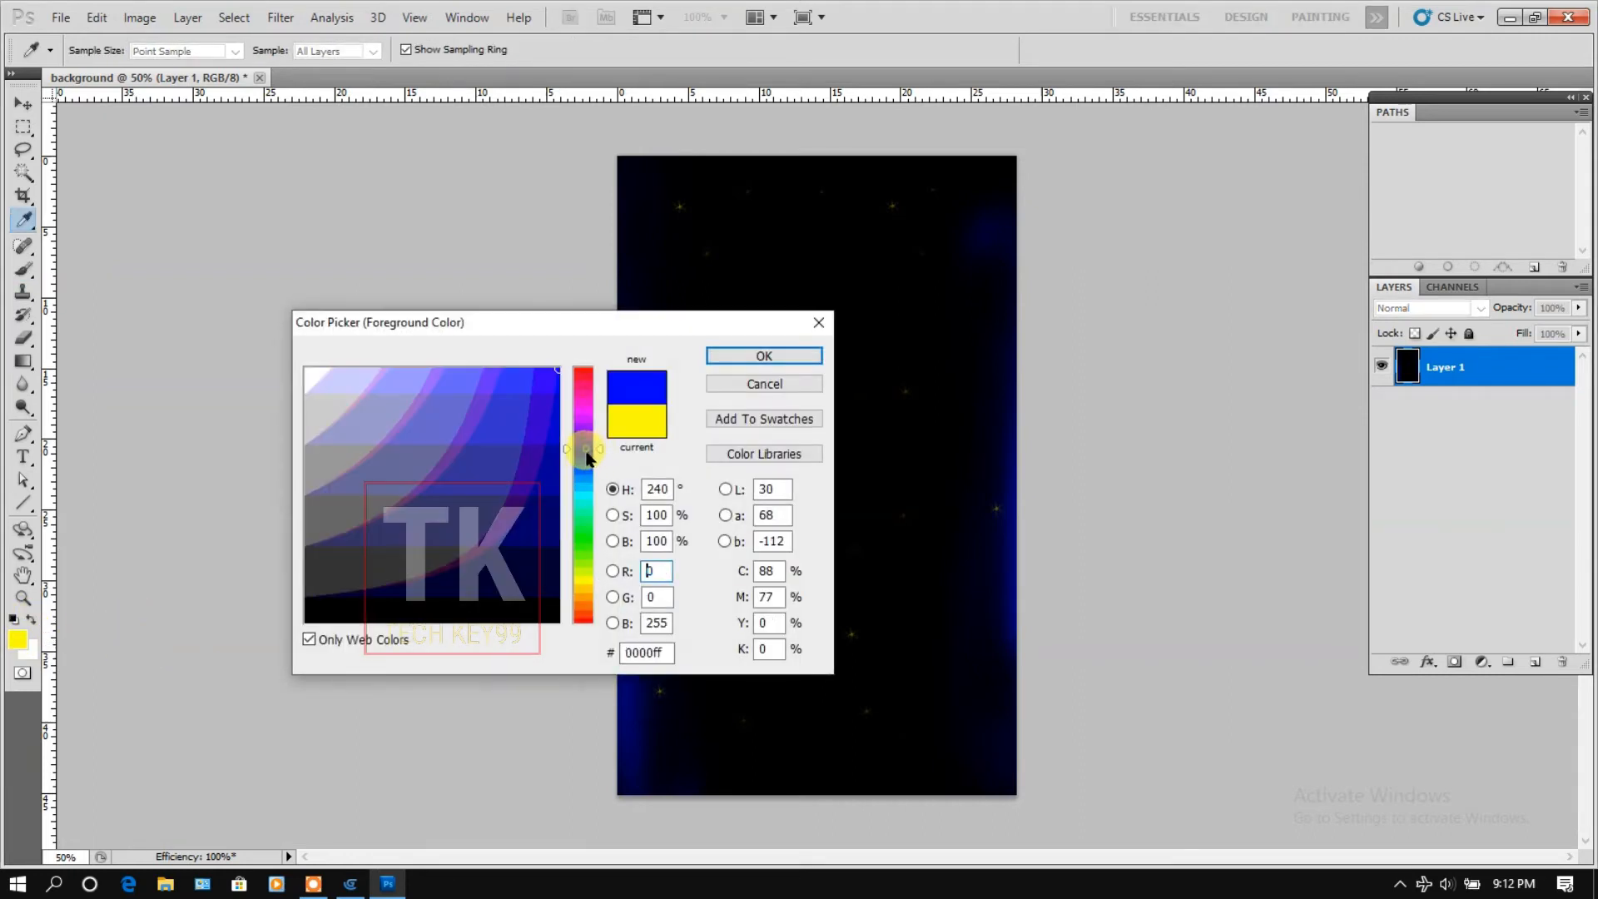
pyautogui.click(558, 582)
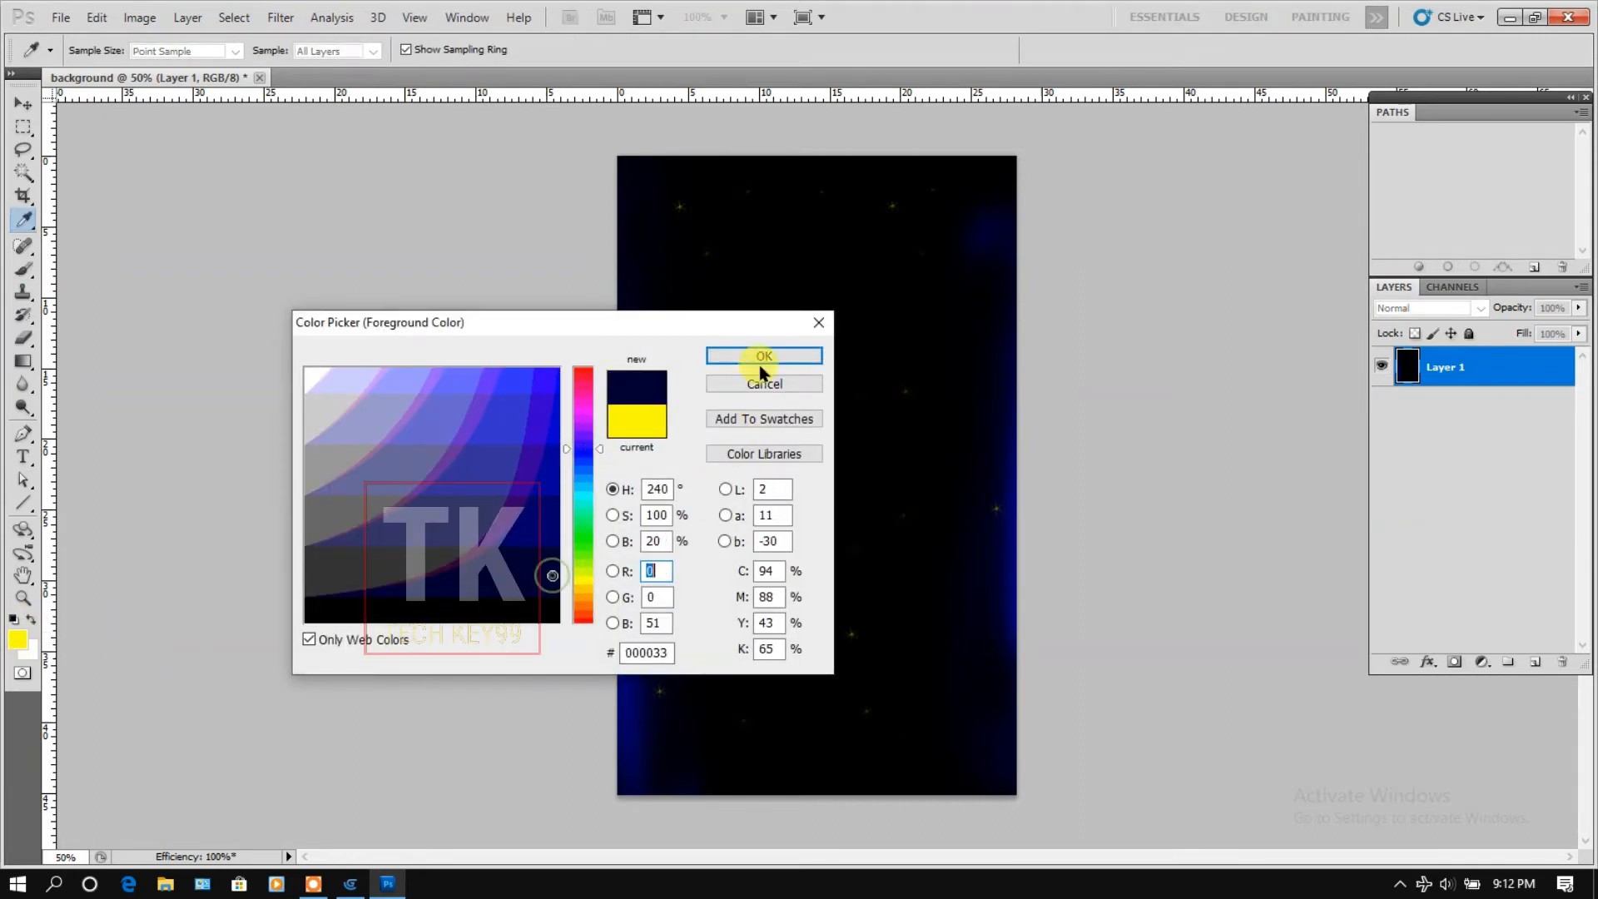
pyautogui.click(762, 356)
pyautogui.press('b')
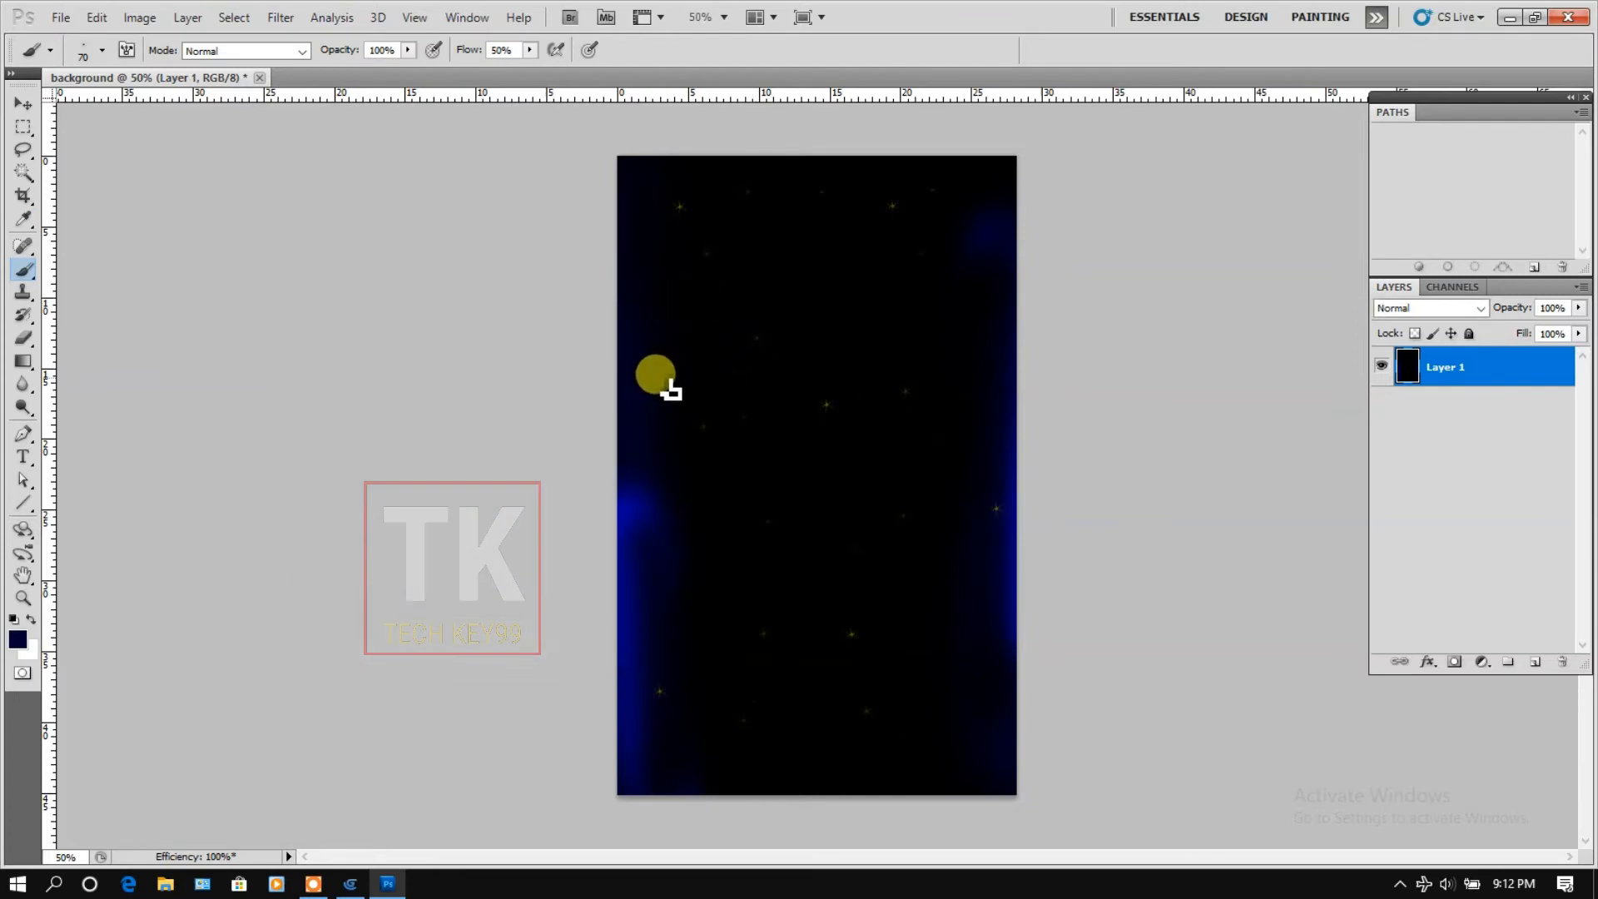
pyautogui.click(103, 52)
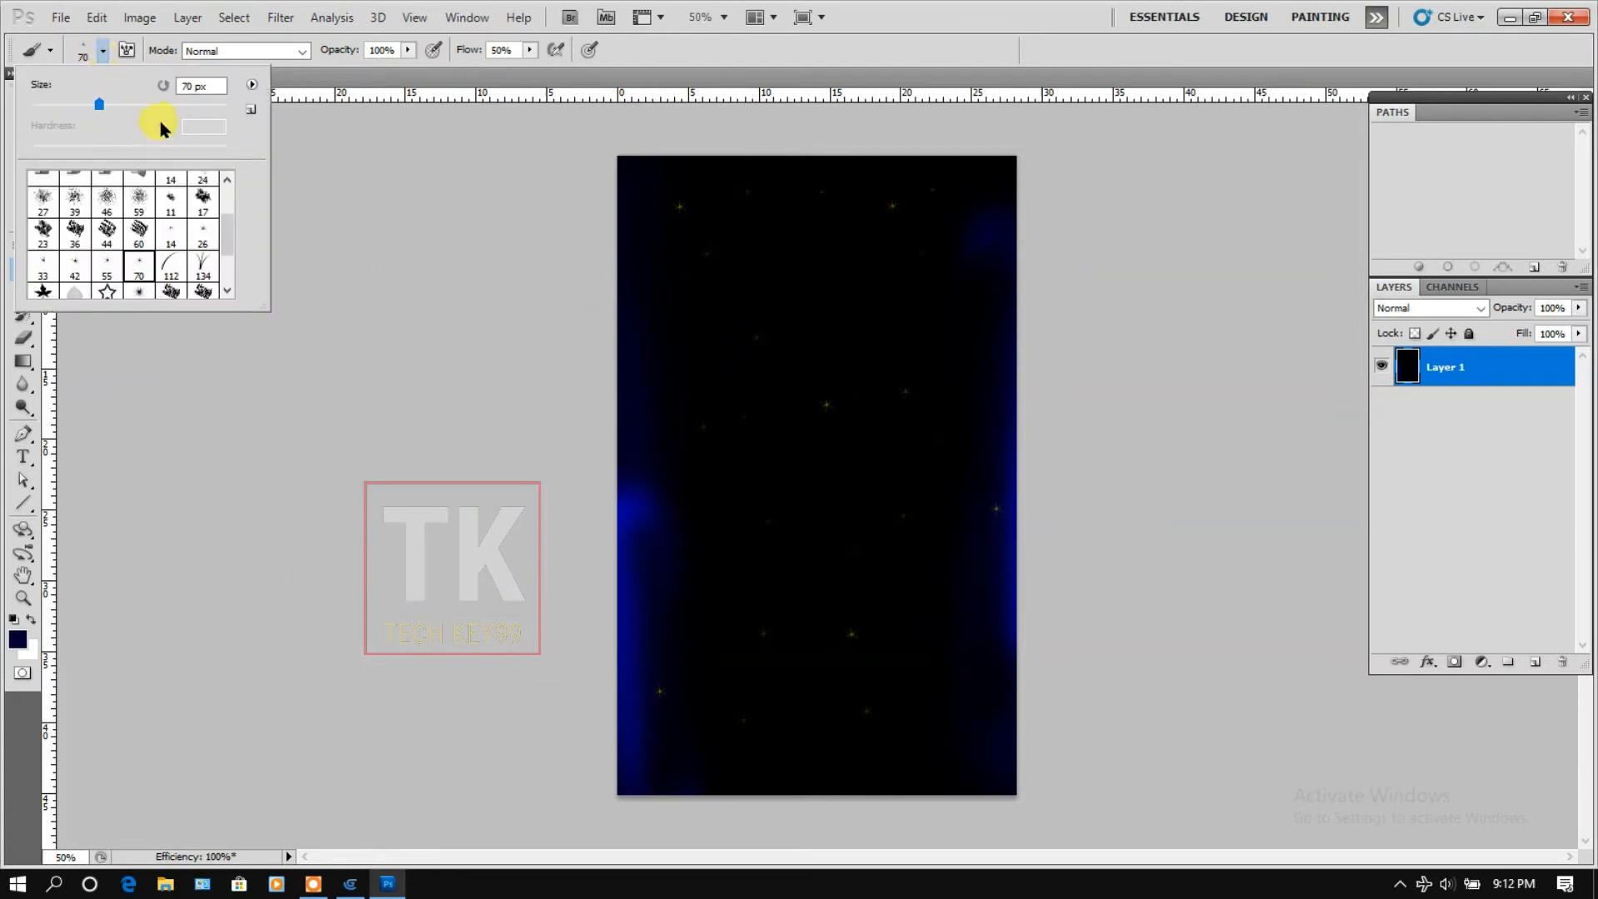
pyautogui.scroll(3, 144, 234)
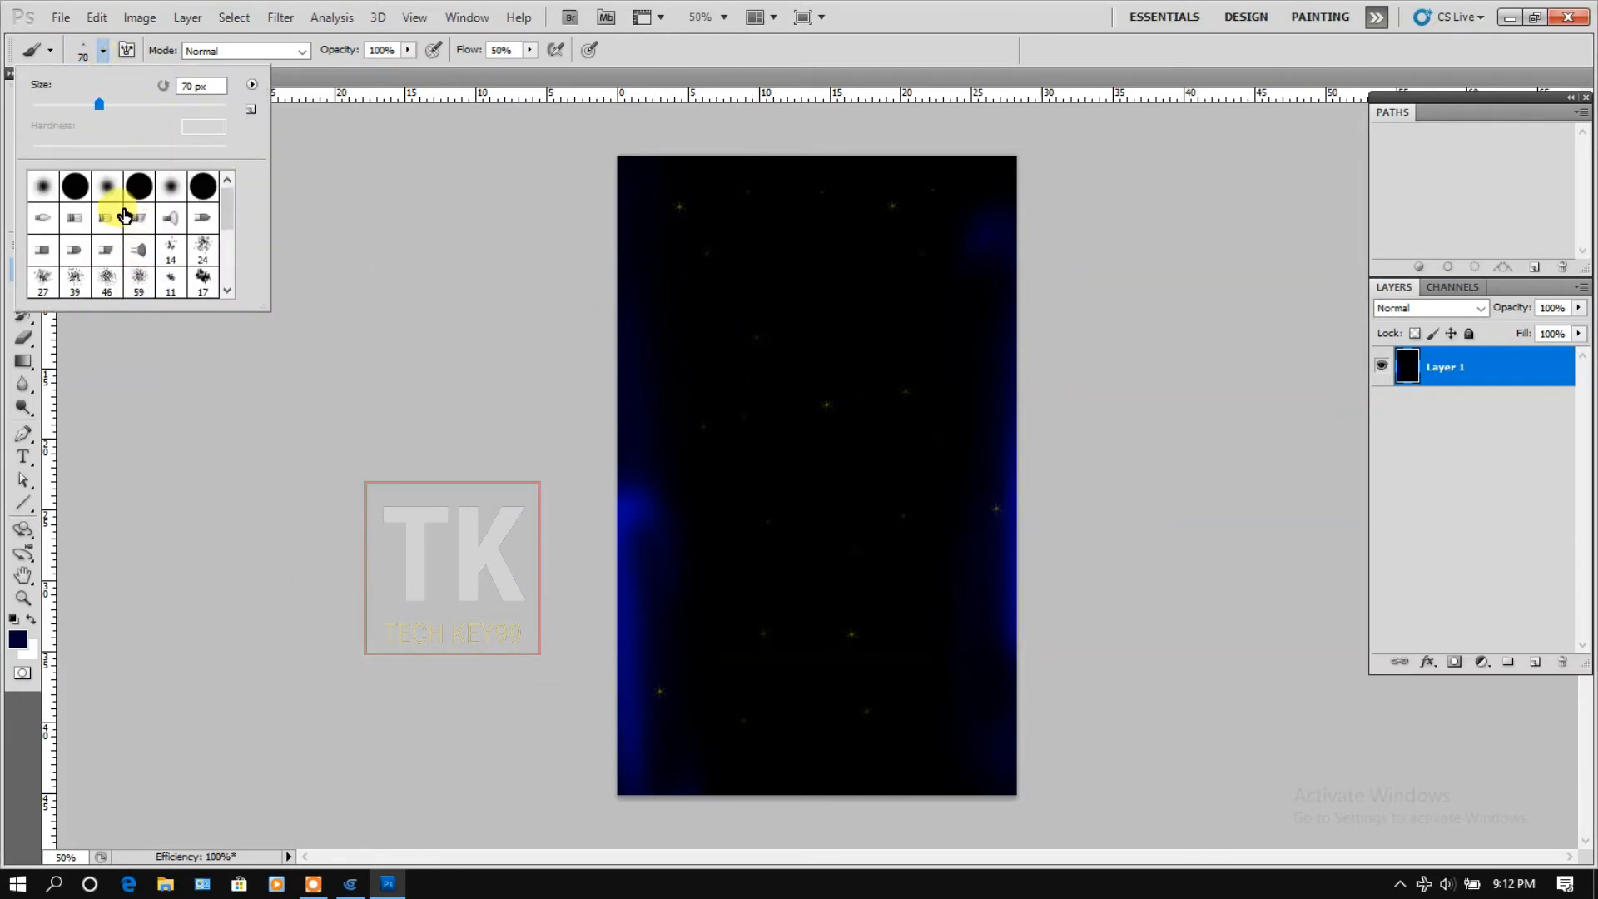
pyautogui.click(43, 192)
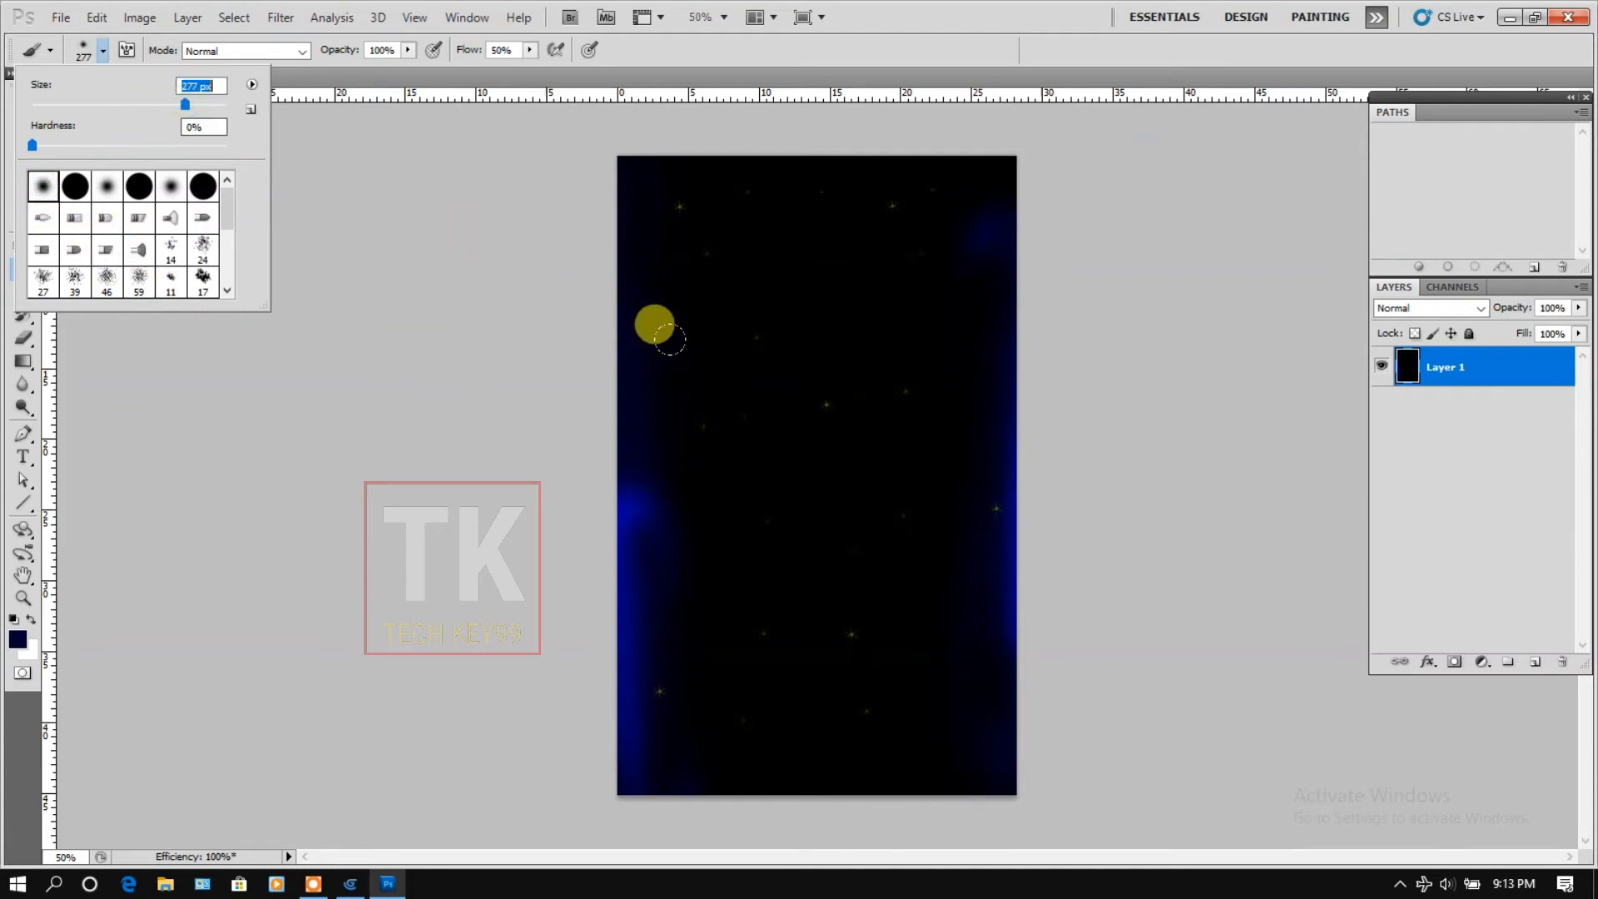
# Paint dark navy over the bright blue glows along the canvas's left and right edges, widening the band at the upper right.
pyautogui.click(633, 483)
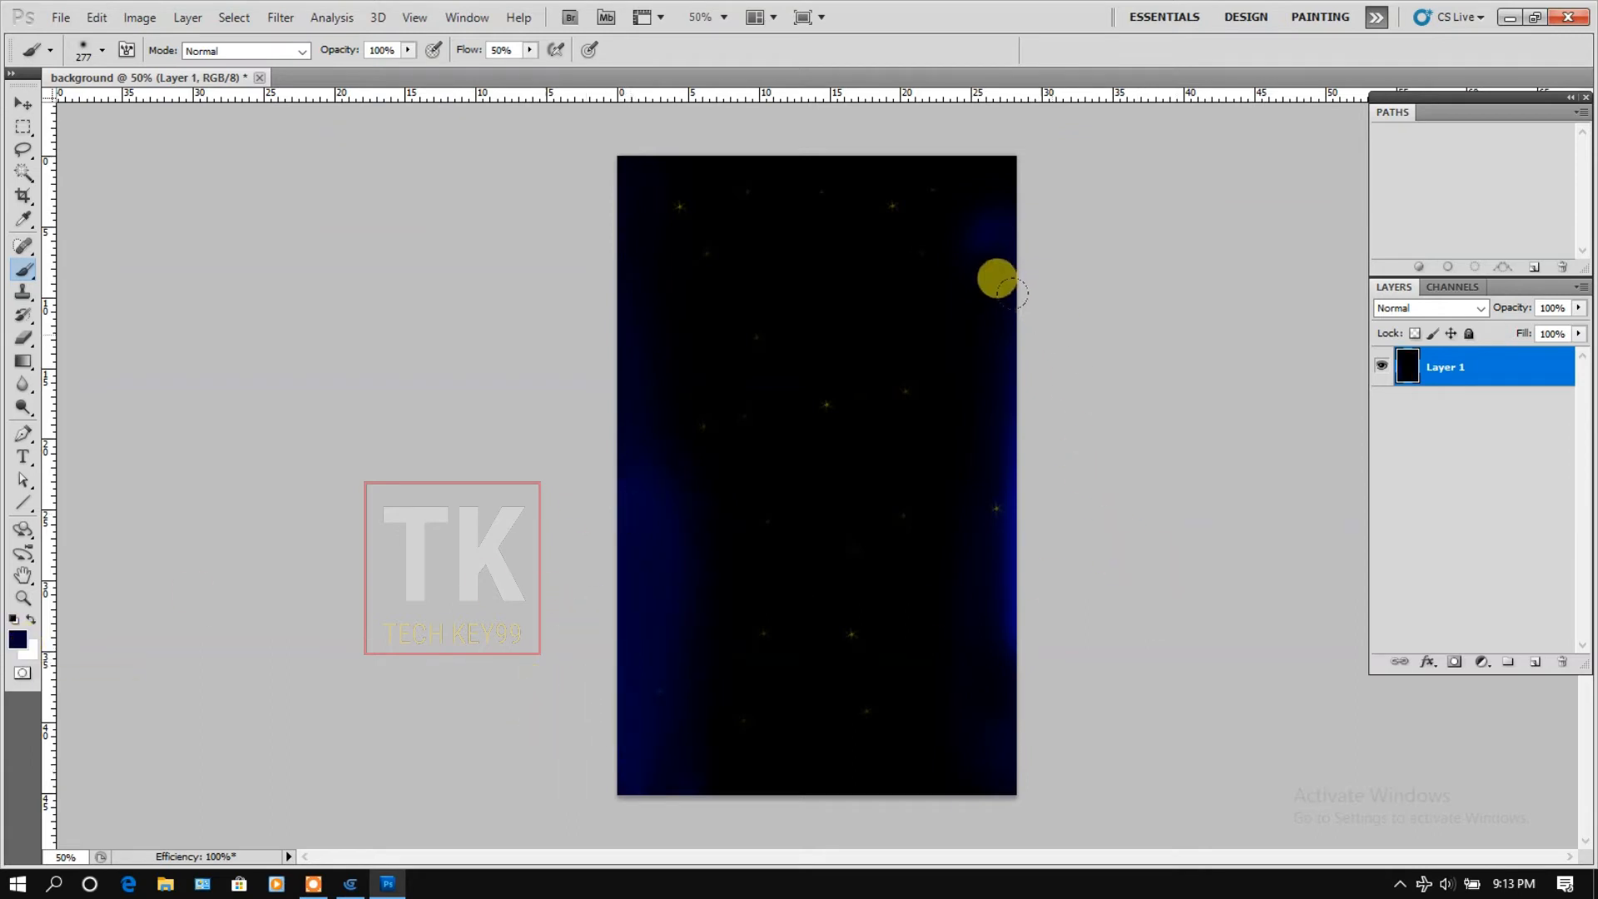
pyautogui.click(1001, 426)
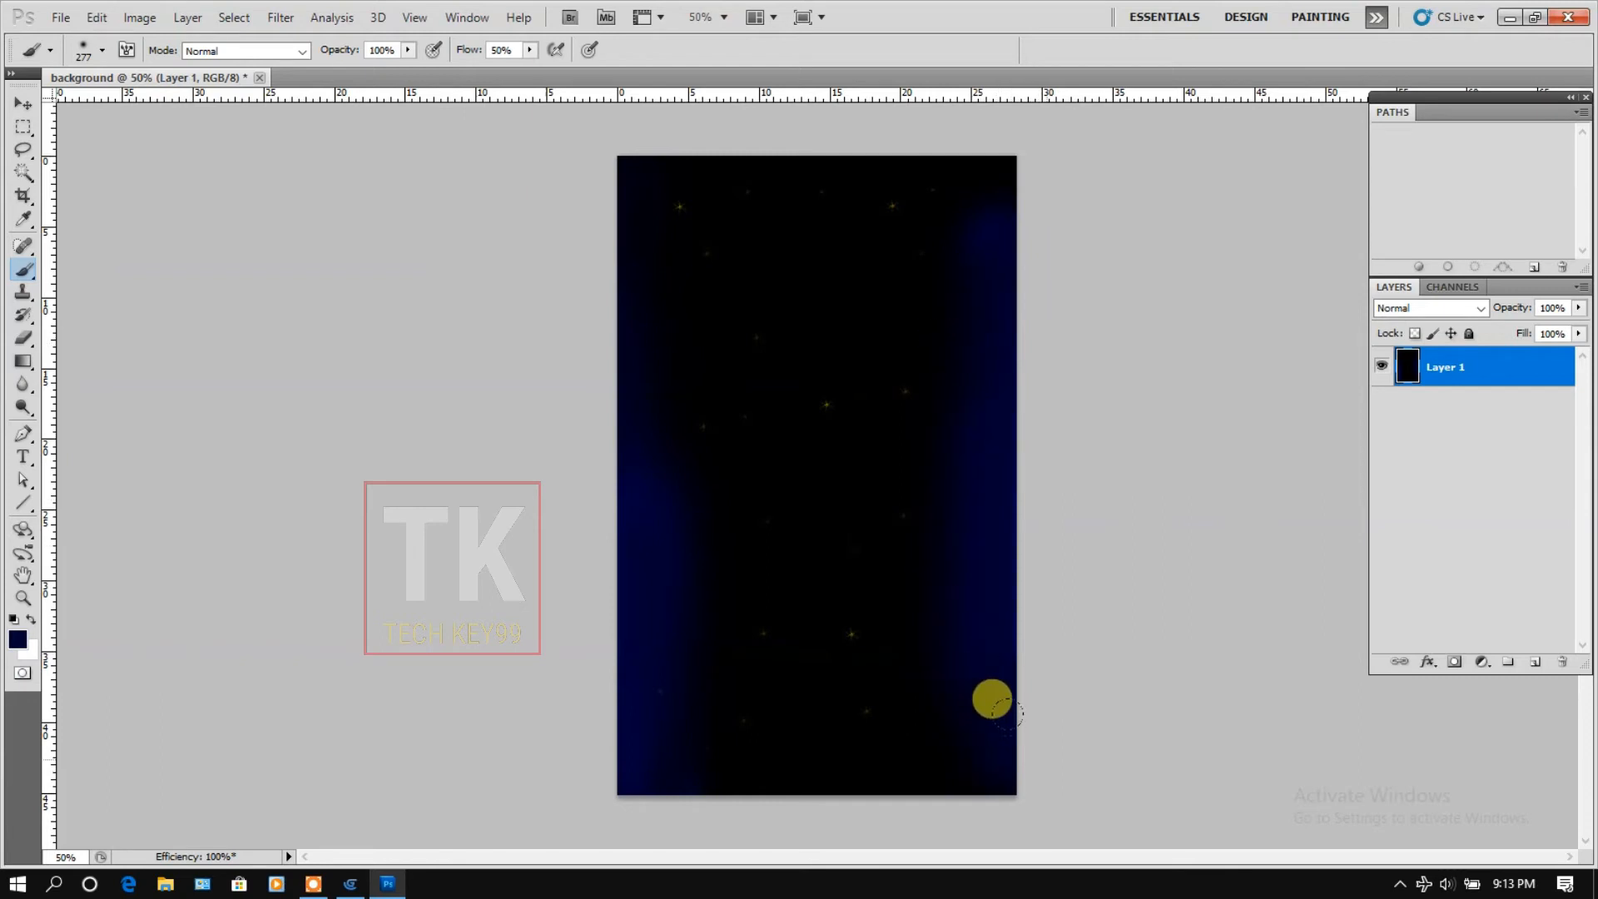
pyautogui.click(991, 169)
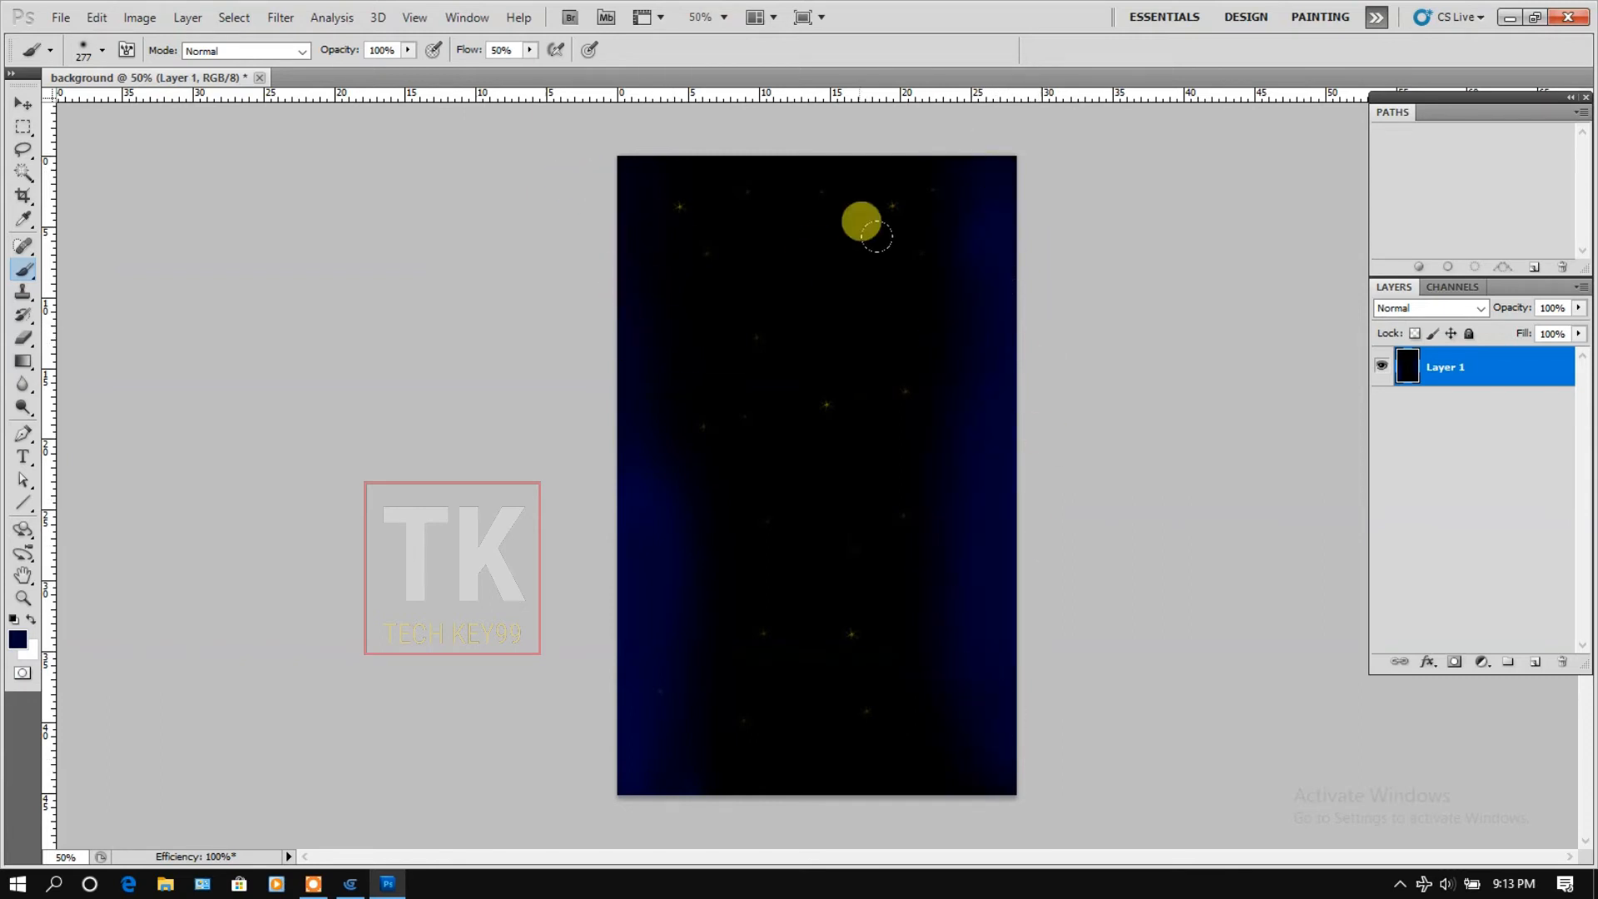
pyautogui.moveTo(941, 189)
pyautogui.mouseDown()
pyautogui.moveTo(937, 247)
pyautogui.moveTo(1017, 520)
pyautogui.mouseUp()
pyautogui.click(1006, 339)
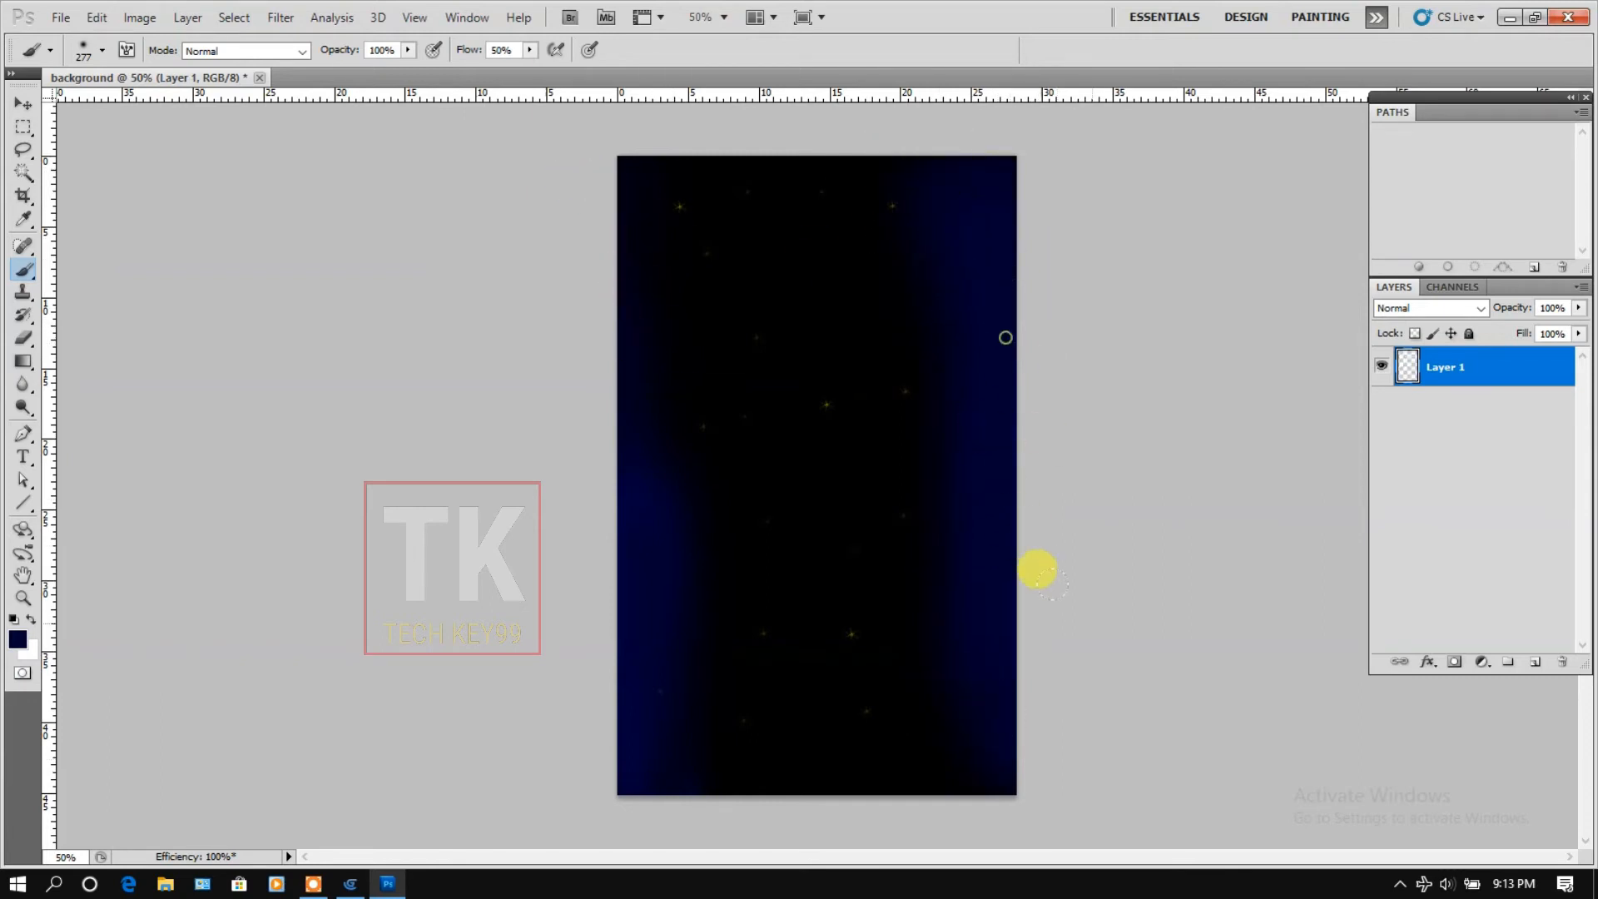
pyautogui.click(1060, 667)
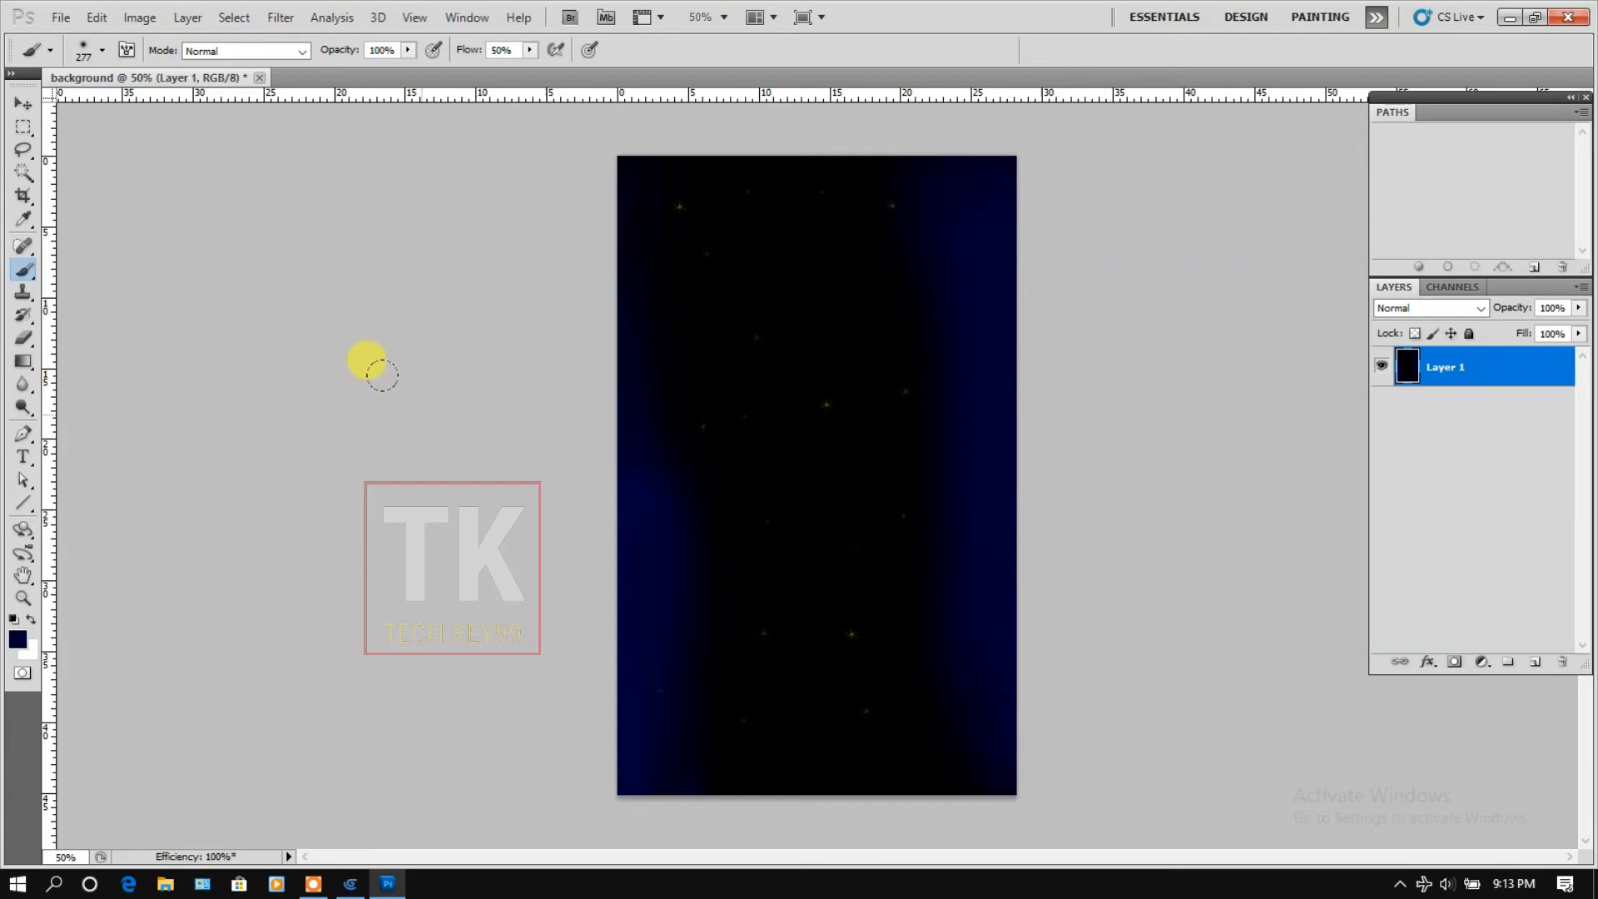
# Set the foreground colour to black 000000 and paint over the yellow stars in the canvas's dark middle area.
pyautogui.click(18, 640)
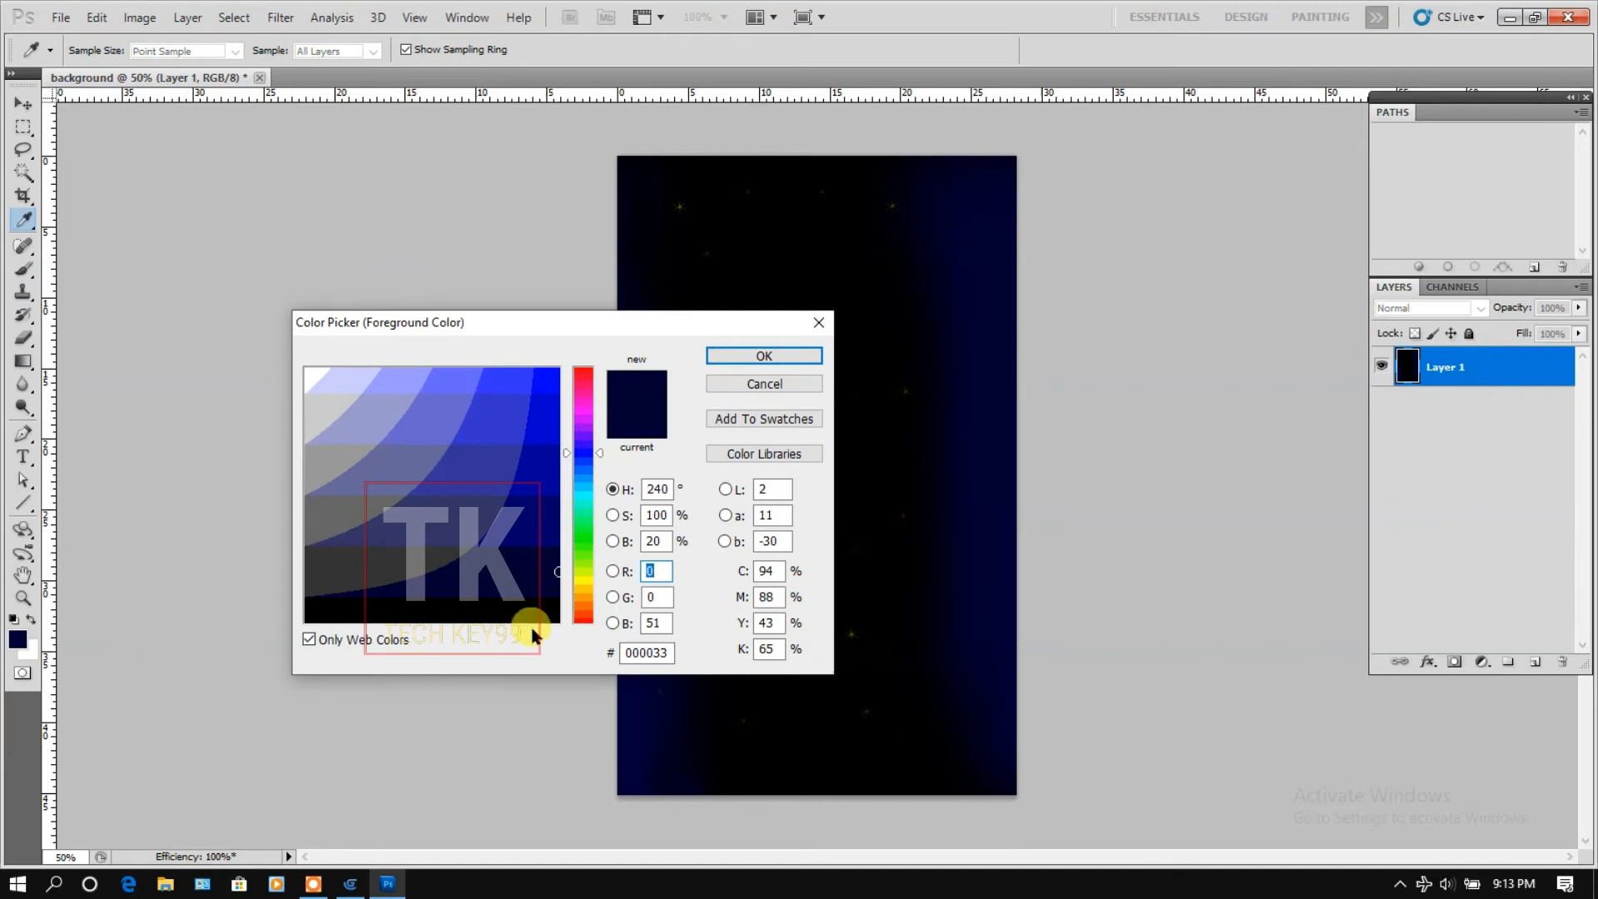
pyautogui.click(532, 617)
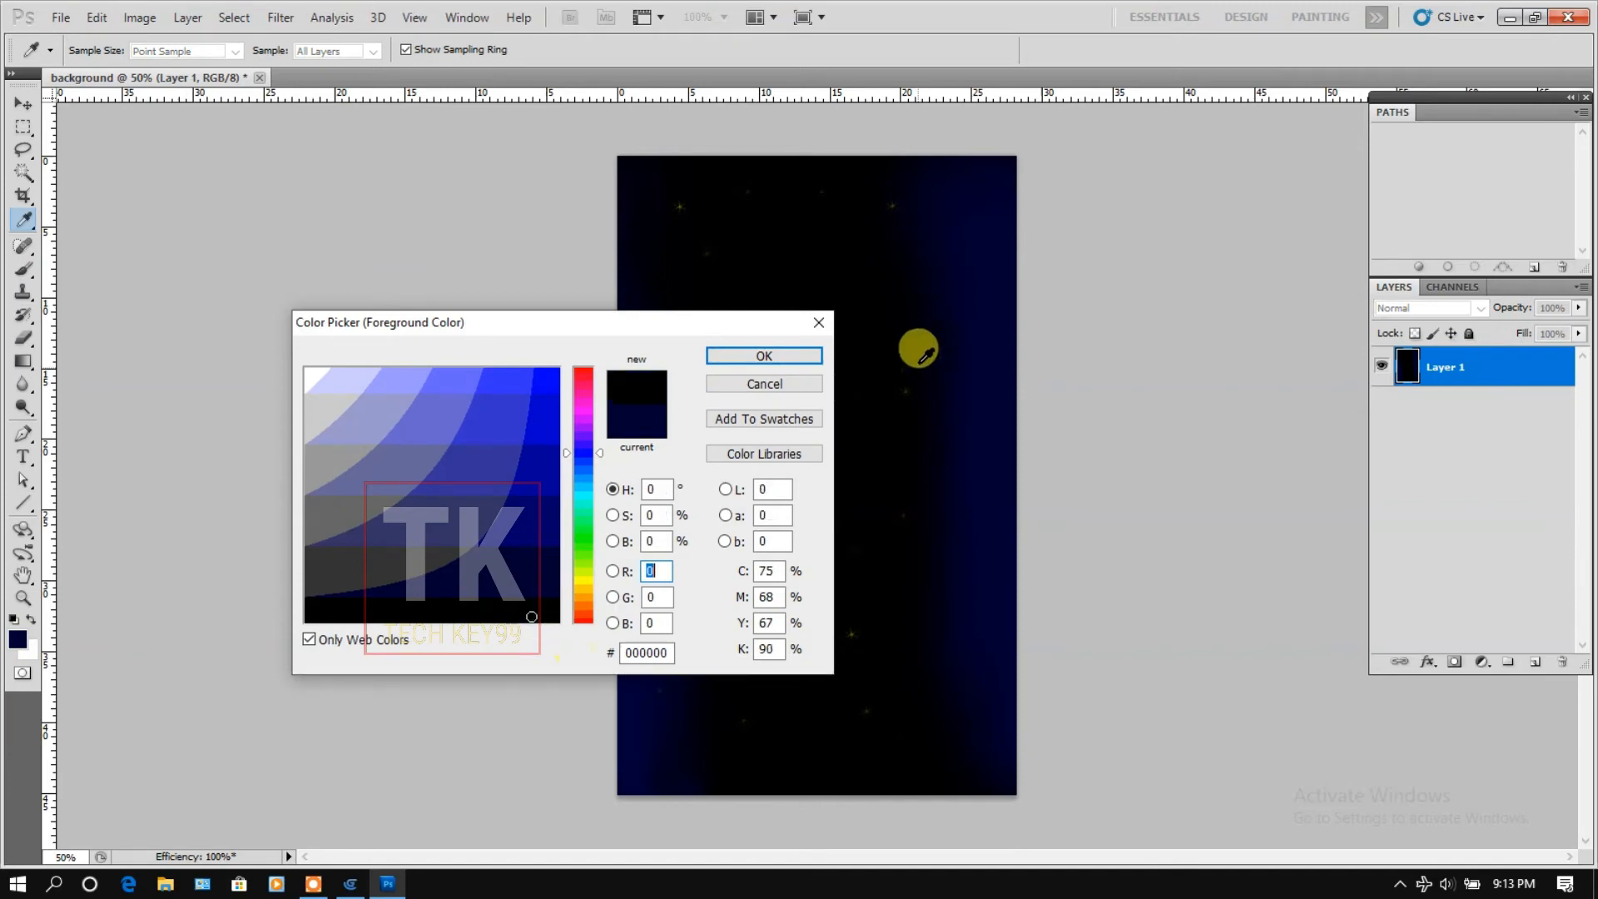
pyautogui.click(787, 355)
pyautogui.moveTo(804, 169)
pyautogui.mouseDown()
pyautogui.moveTo(782, 289)
pyautogui.moveTo(814, 698)
pyautogui.moveTo(724, 578)
pyautogui.moveTo(791, 305)
pyautogui.moveTo(649, 164)
pyautogui.moveTo(692, 271)
pyautogui.moveTo(773, 646)
pyautogui.moveTo(859, 244)
pyautogui.moveTo(850, 512)
pyautogui.moveTo(907, 862)
pyautogui.moveTo(774, 556)
pyautogui.moveTo(477, 622)
pyautogui.mouseUp()
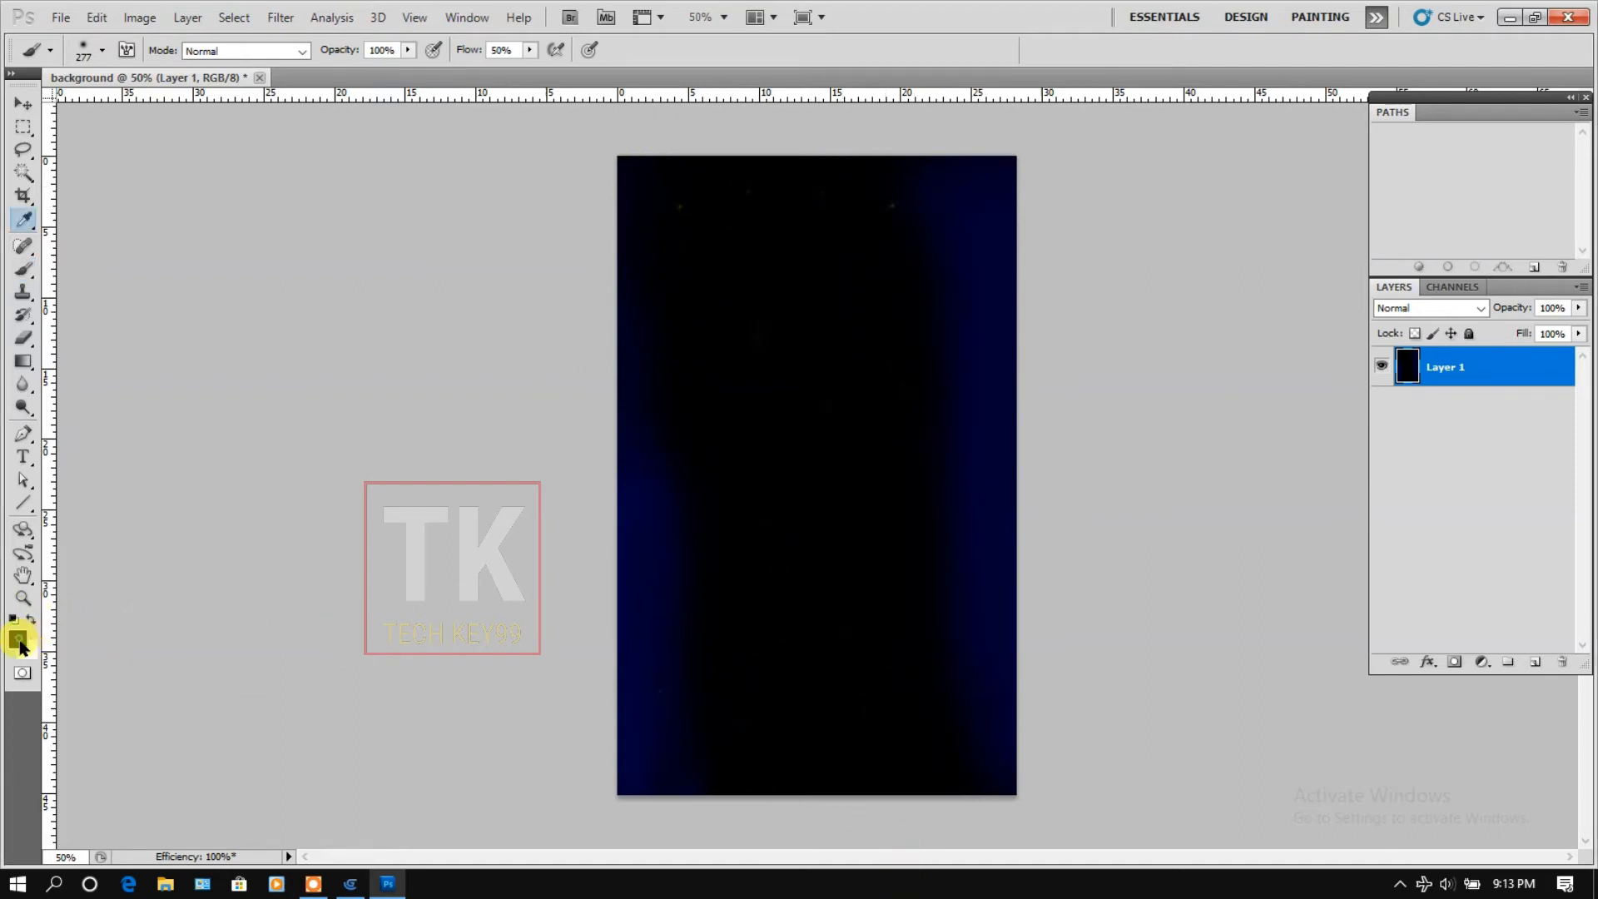
# Set the foreground colour to bright yellow and switch to the 70 px star brush.
pyautogui.click(18, 639)
pyautogui.click(582, 580)
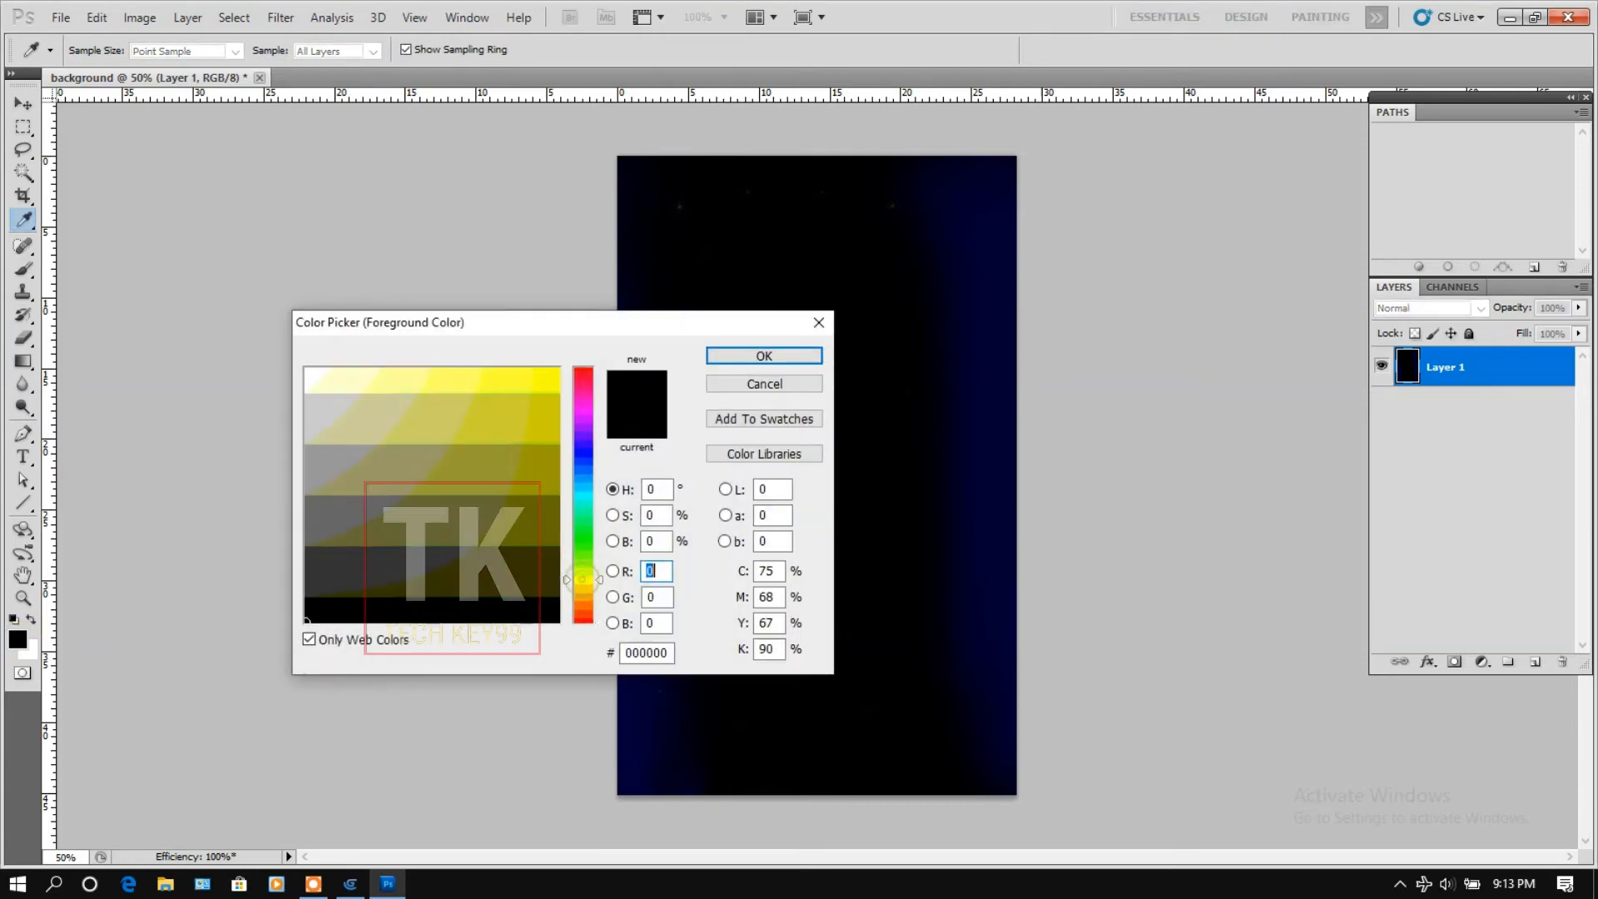
pyautogui.click(532, 381)
pyautogui.click(721, 358)
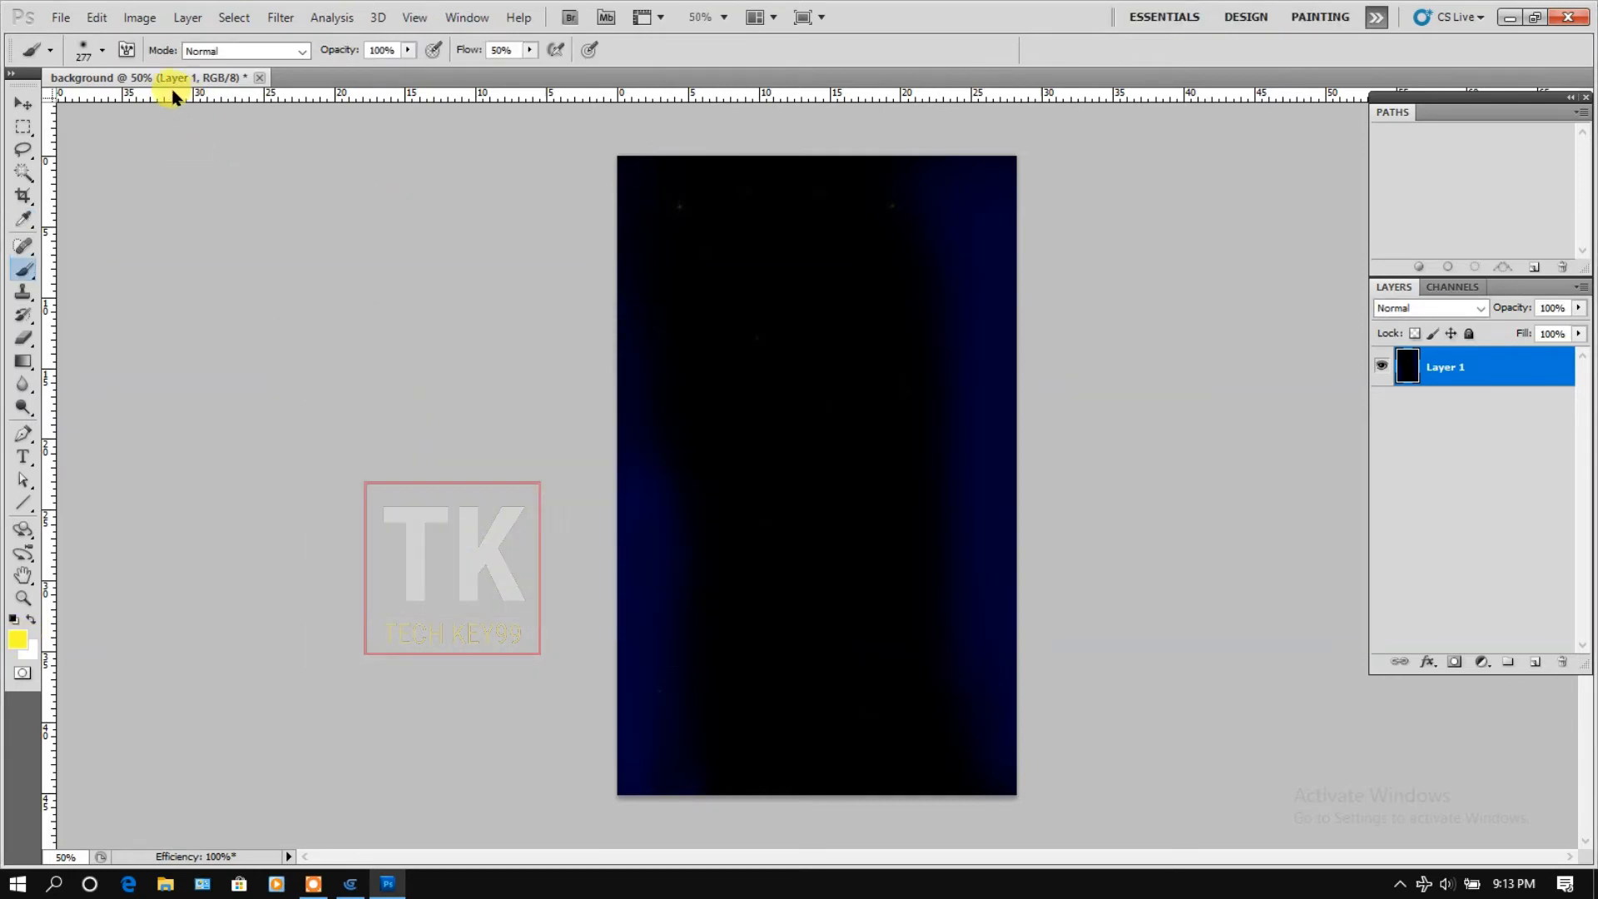
pyautogui.click(101, 52)
pyautogui.scroll(-3, 111, 242)
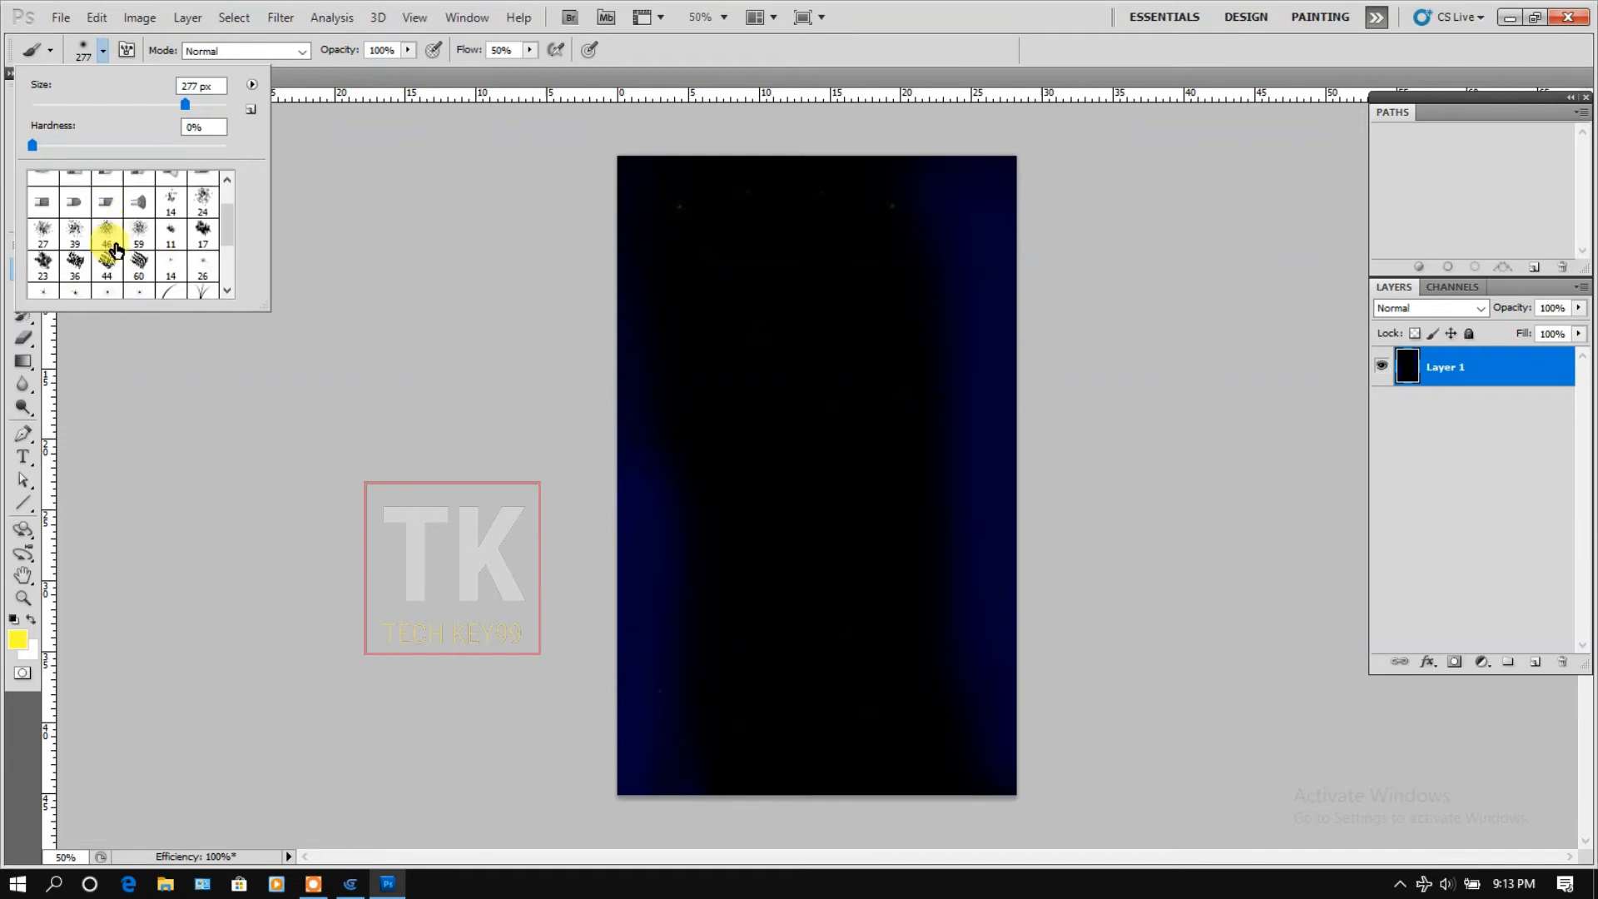
pyautogui.click(127, 250)
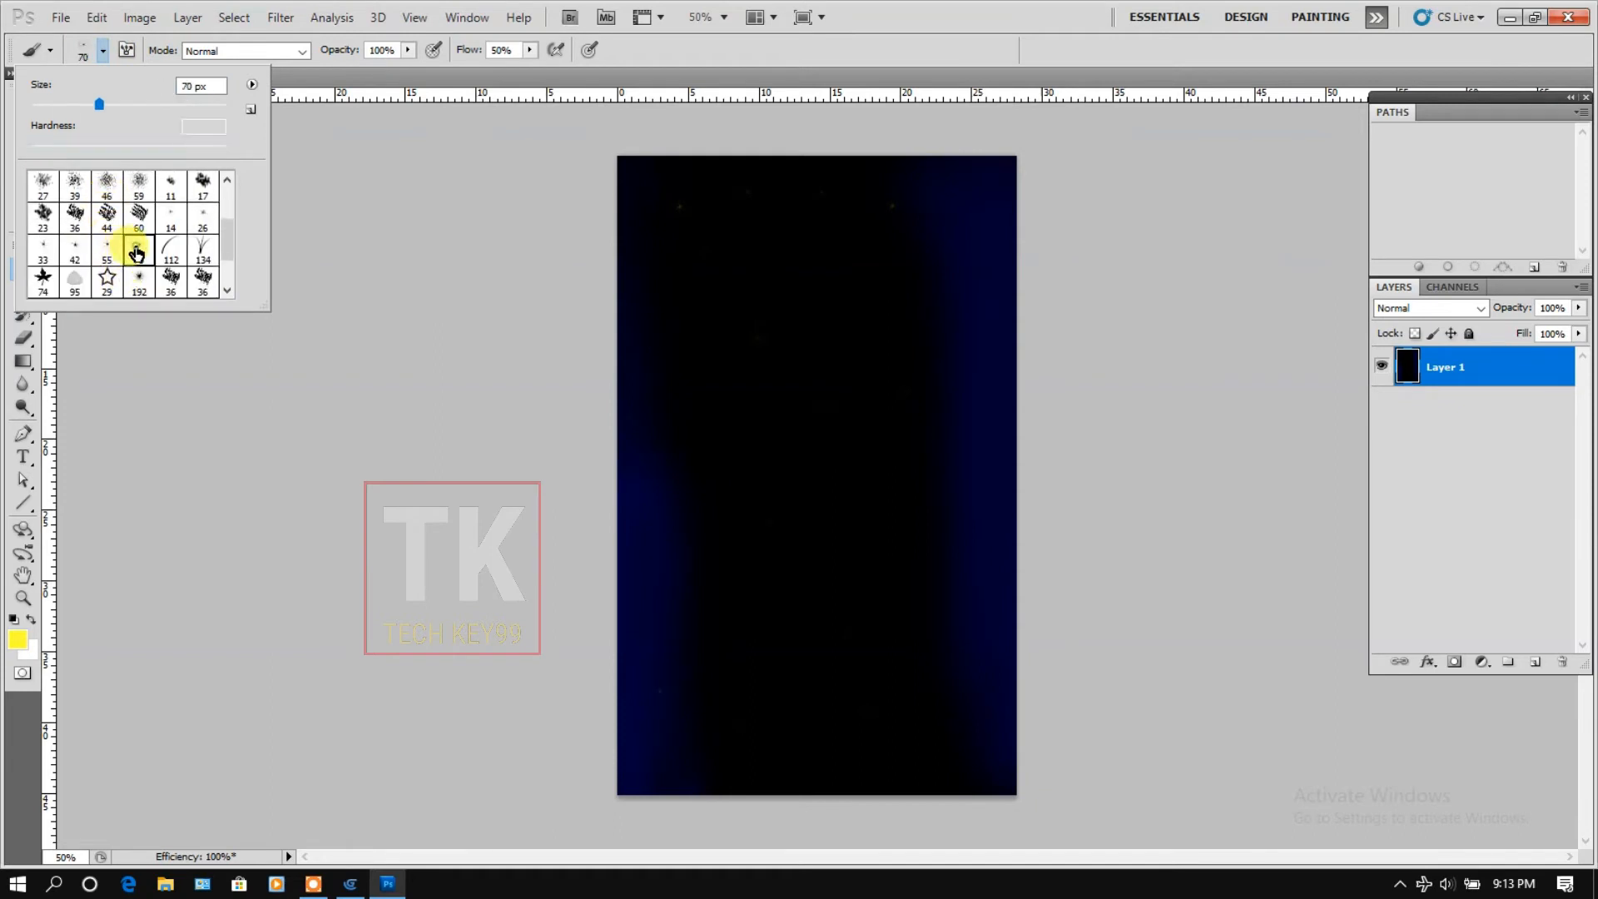
# Stamp yellow stars near the canvas's centre, lower middle, right of centre, upper middle and left of centre.
pyautogui.click(655, 410)
pyautogui.click(780, 681)
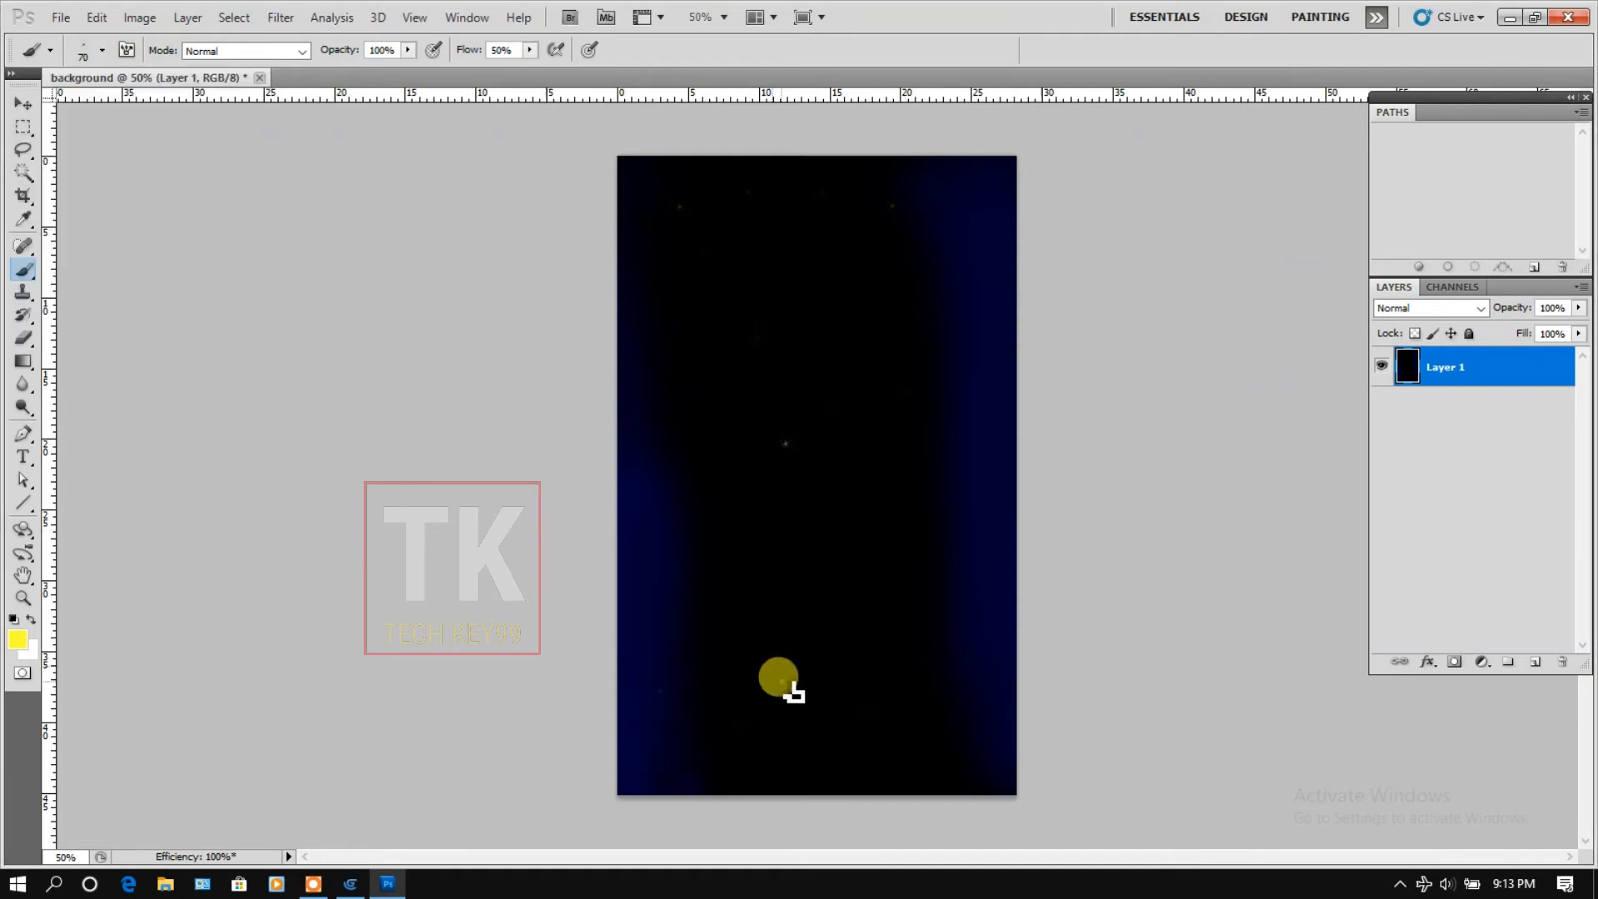
pyautogui.click(884, 549)
pyautogui.click(794, 287)
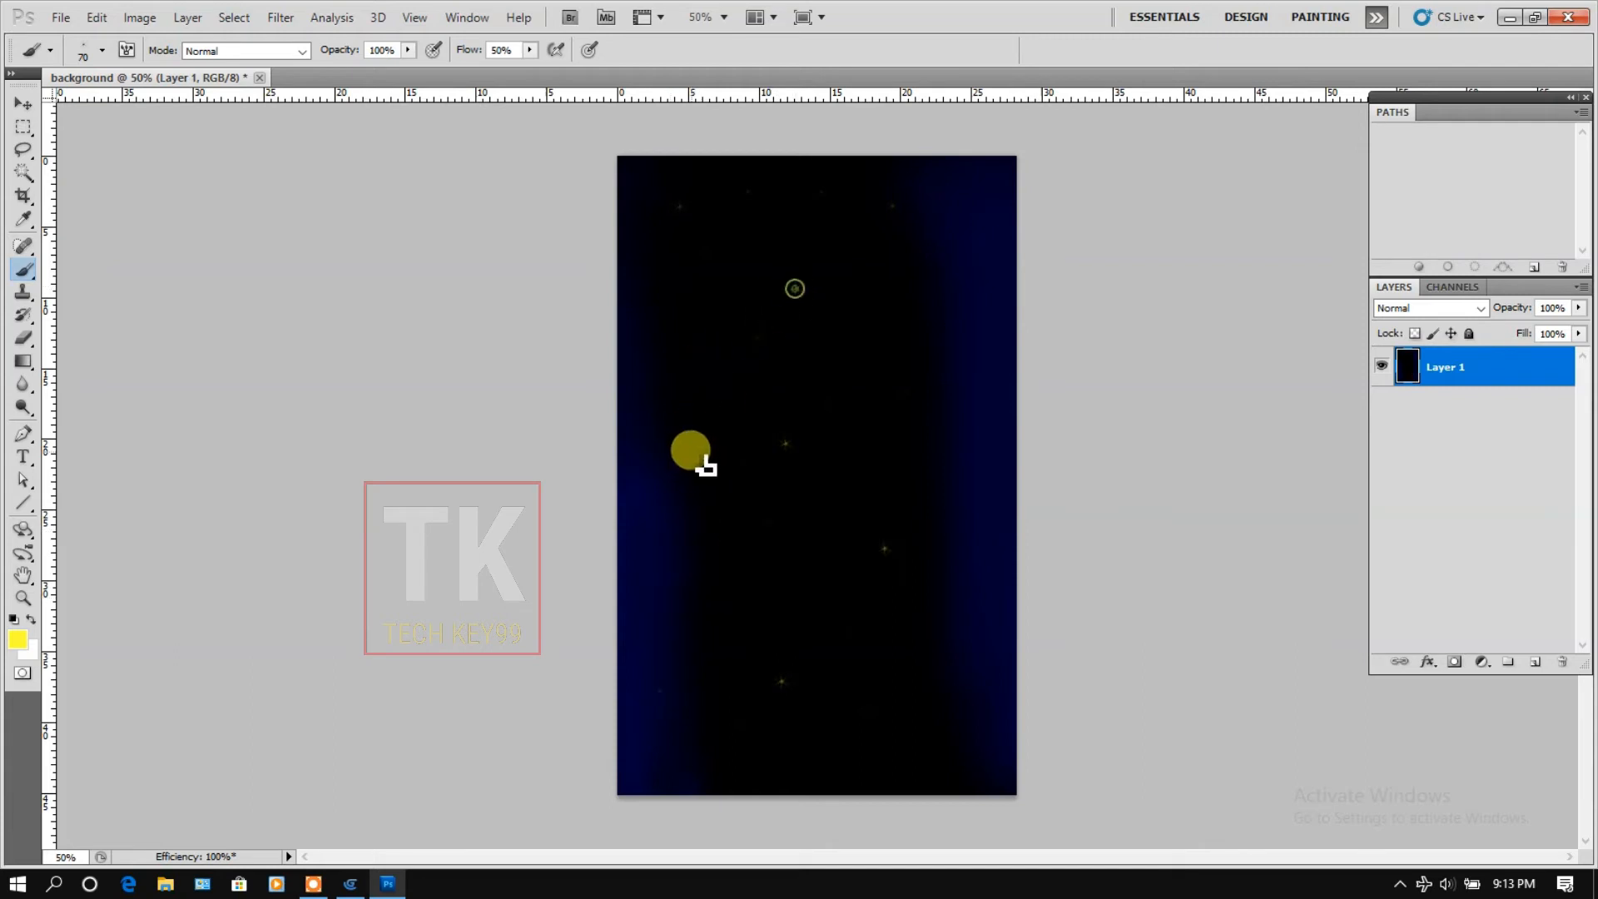
pyautogui.click(705, 405)
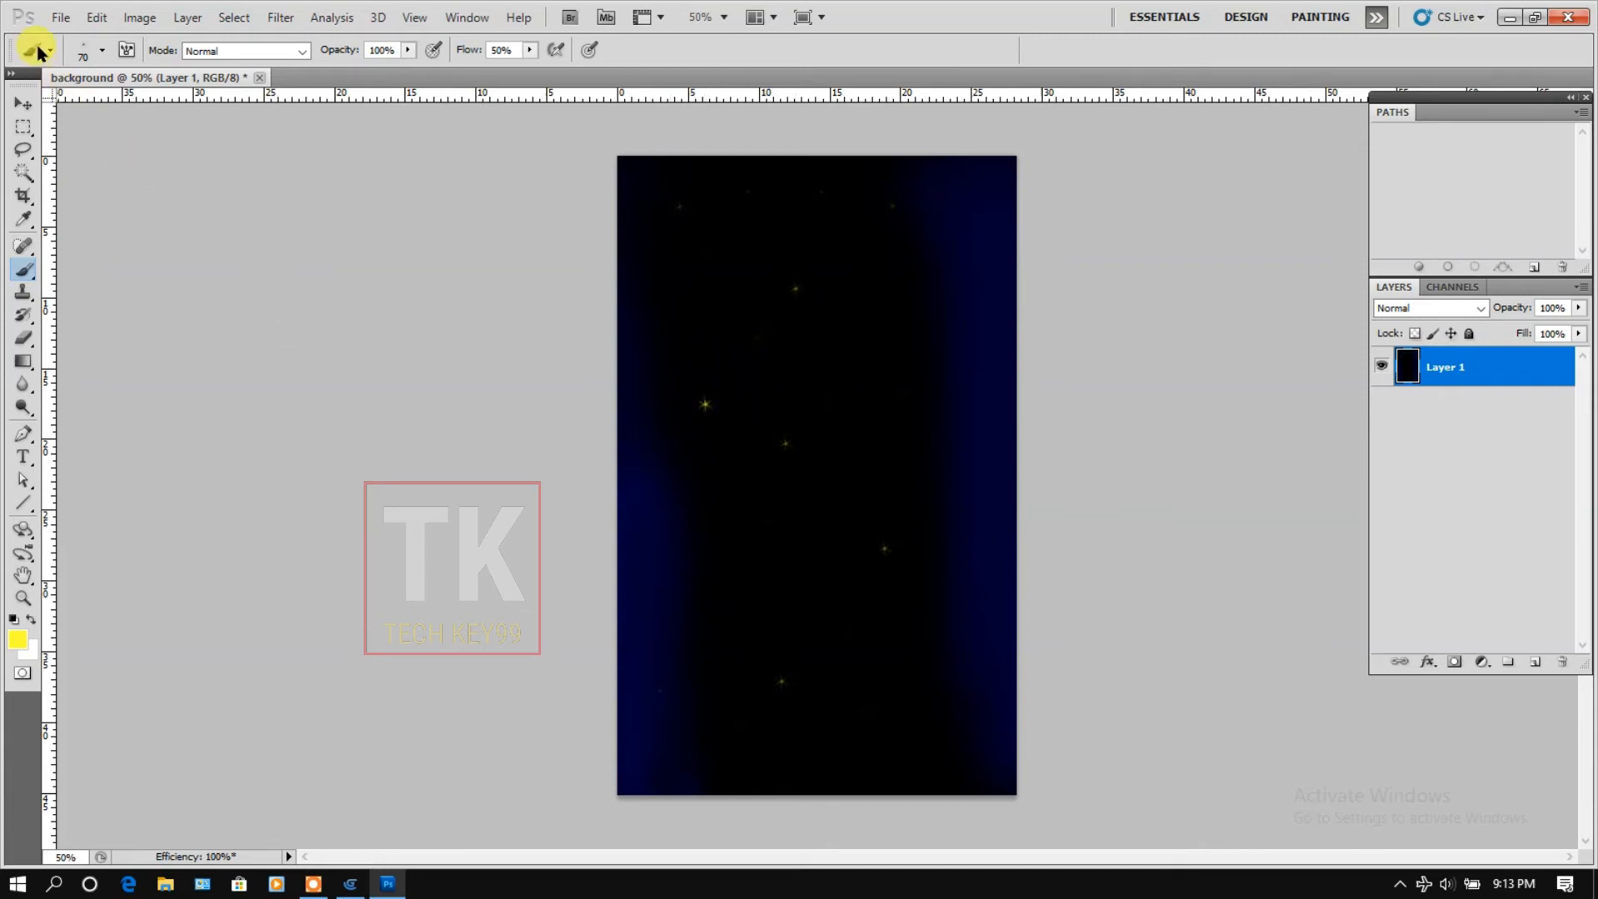
# Save a copy of the image in Downloads as background4 in PNG format.
pyautogui.click(61, 18)
pyautogui.click(154, 325)
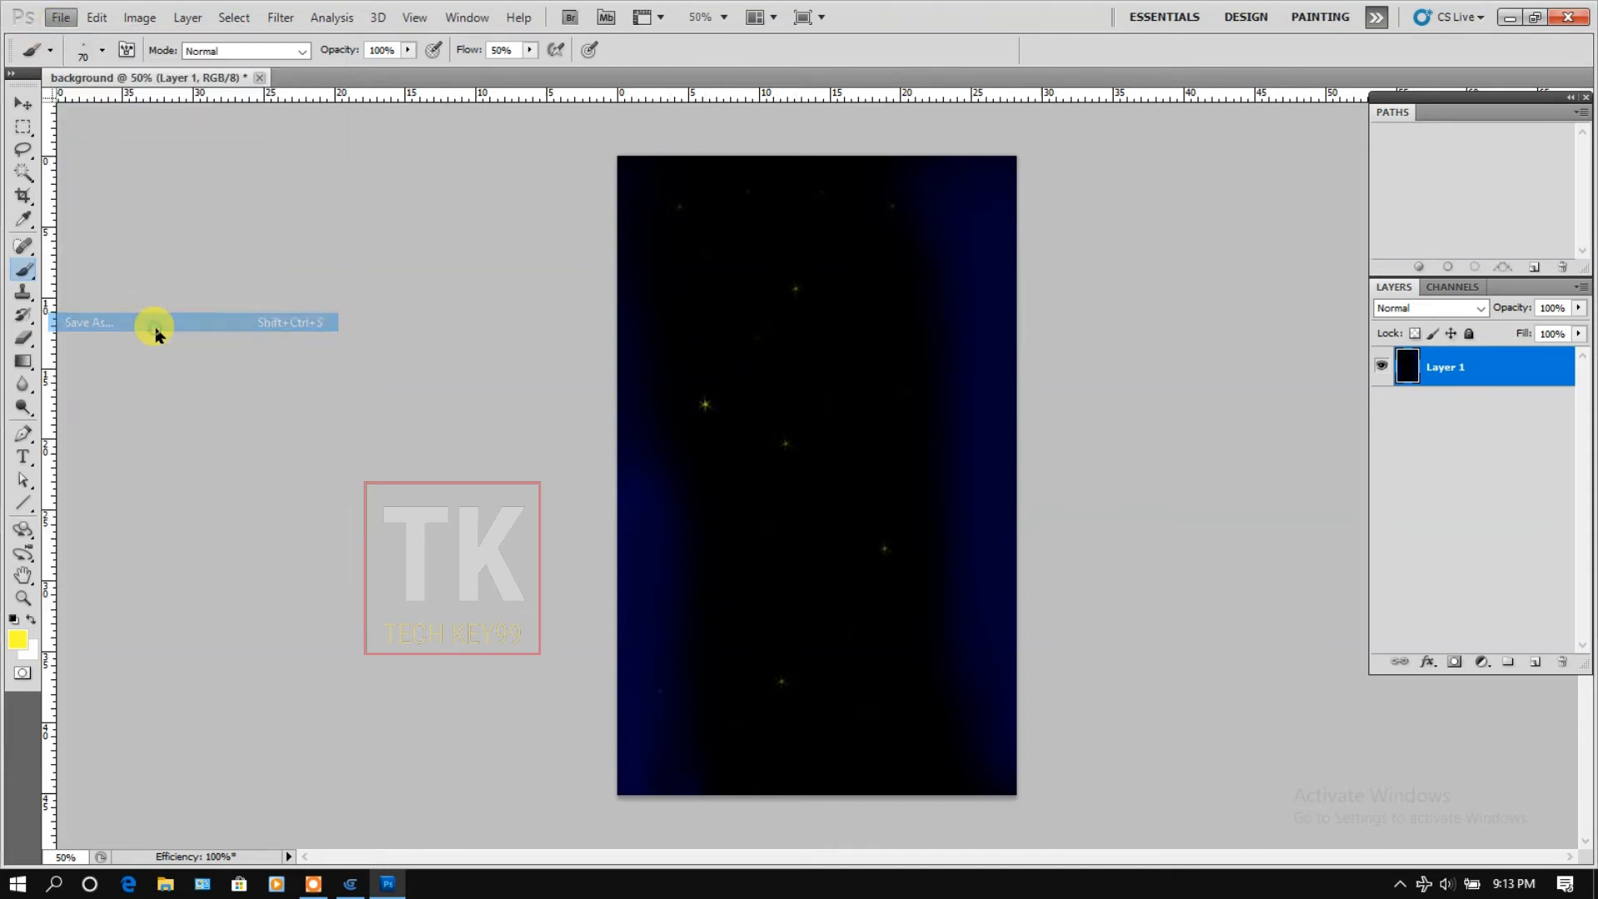
pyautogui.click(871, 595)
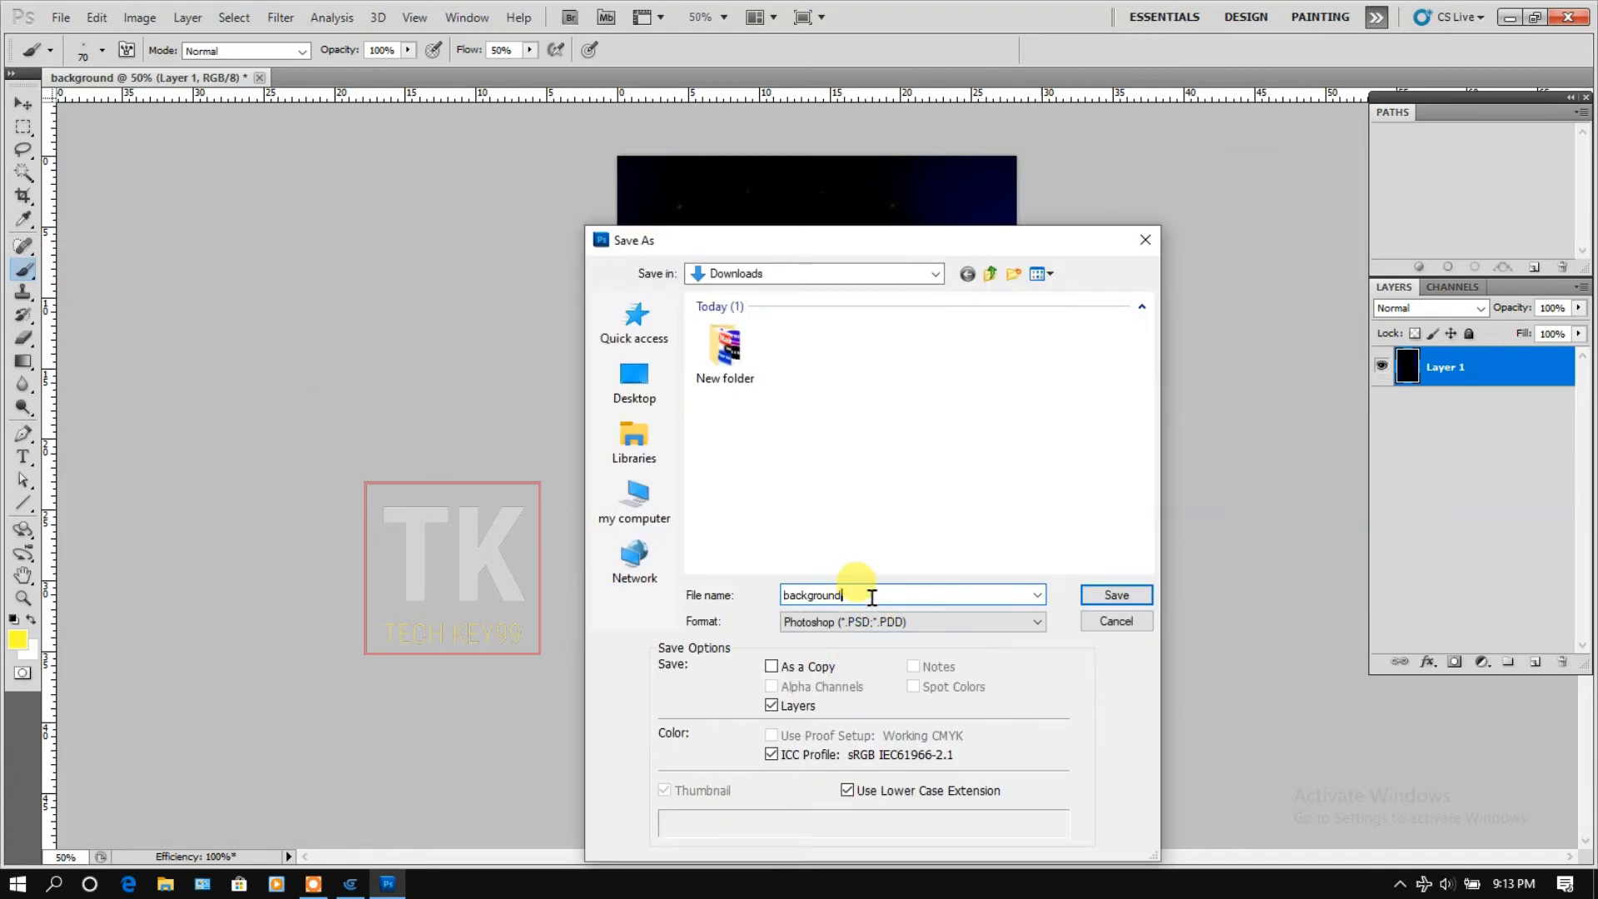
pyautogui.write('5')
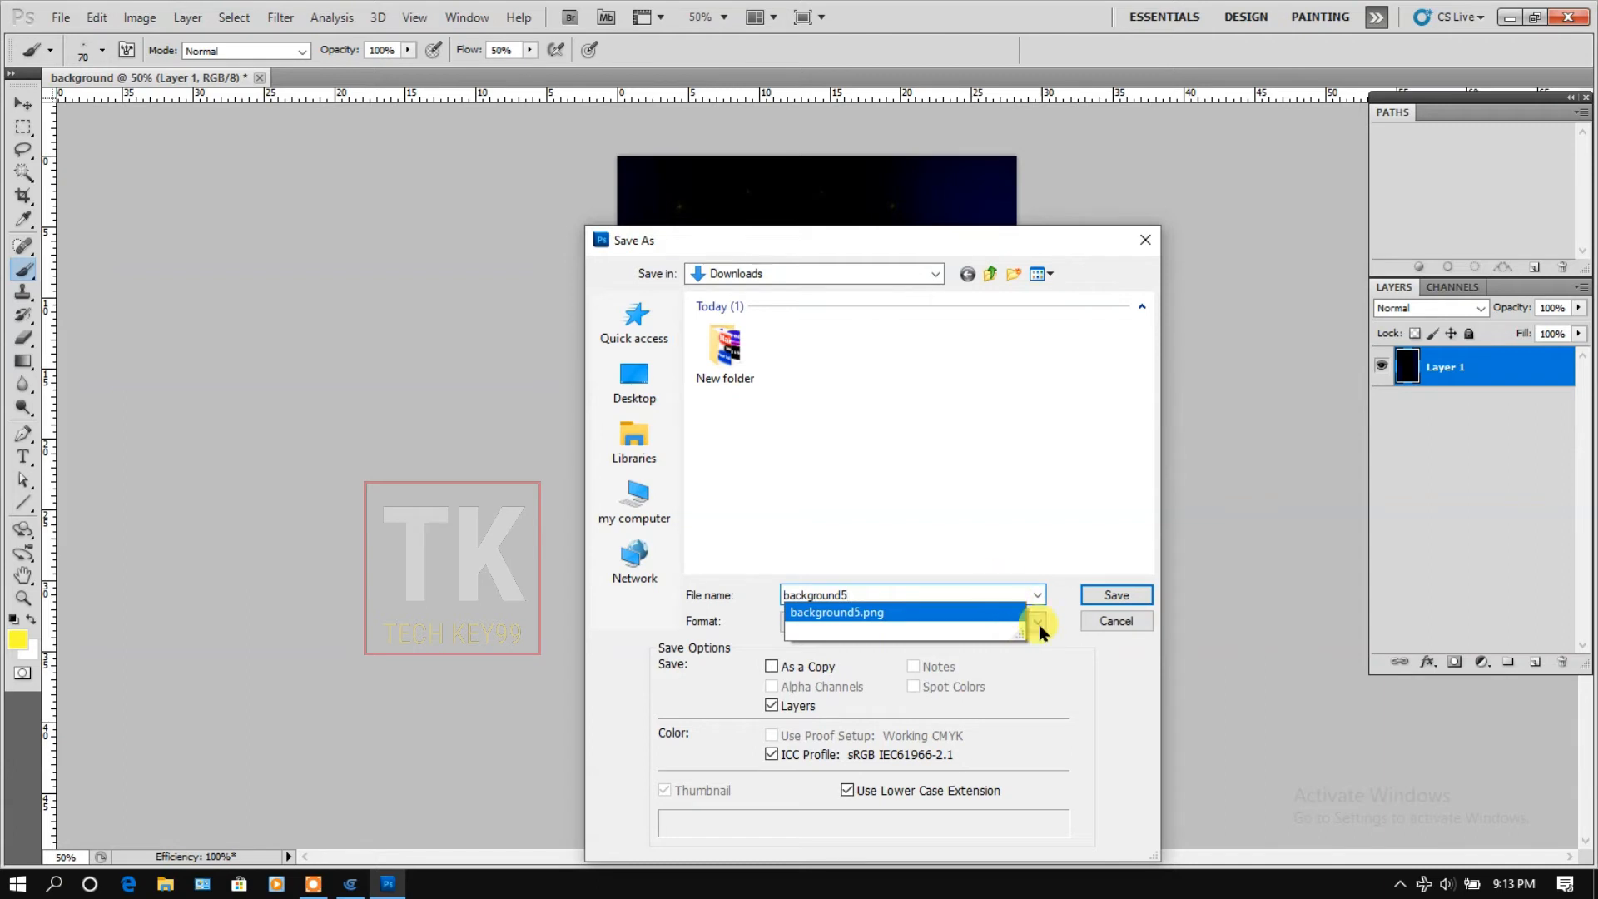
pyautogui.click(1076, 671)
pyautogui.click(959, 624)
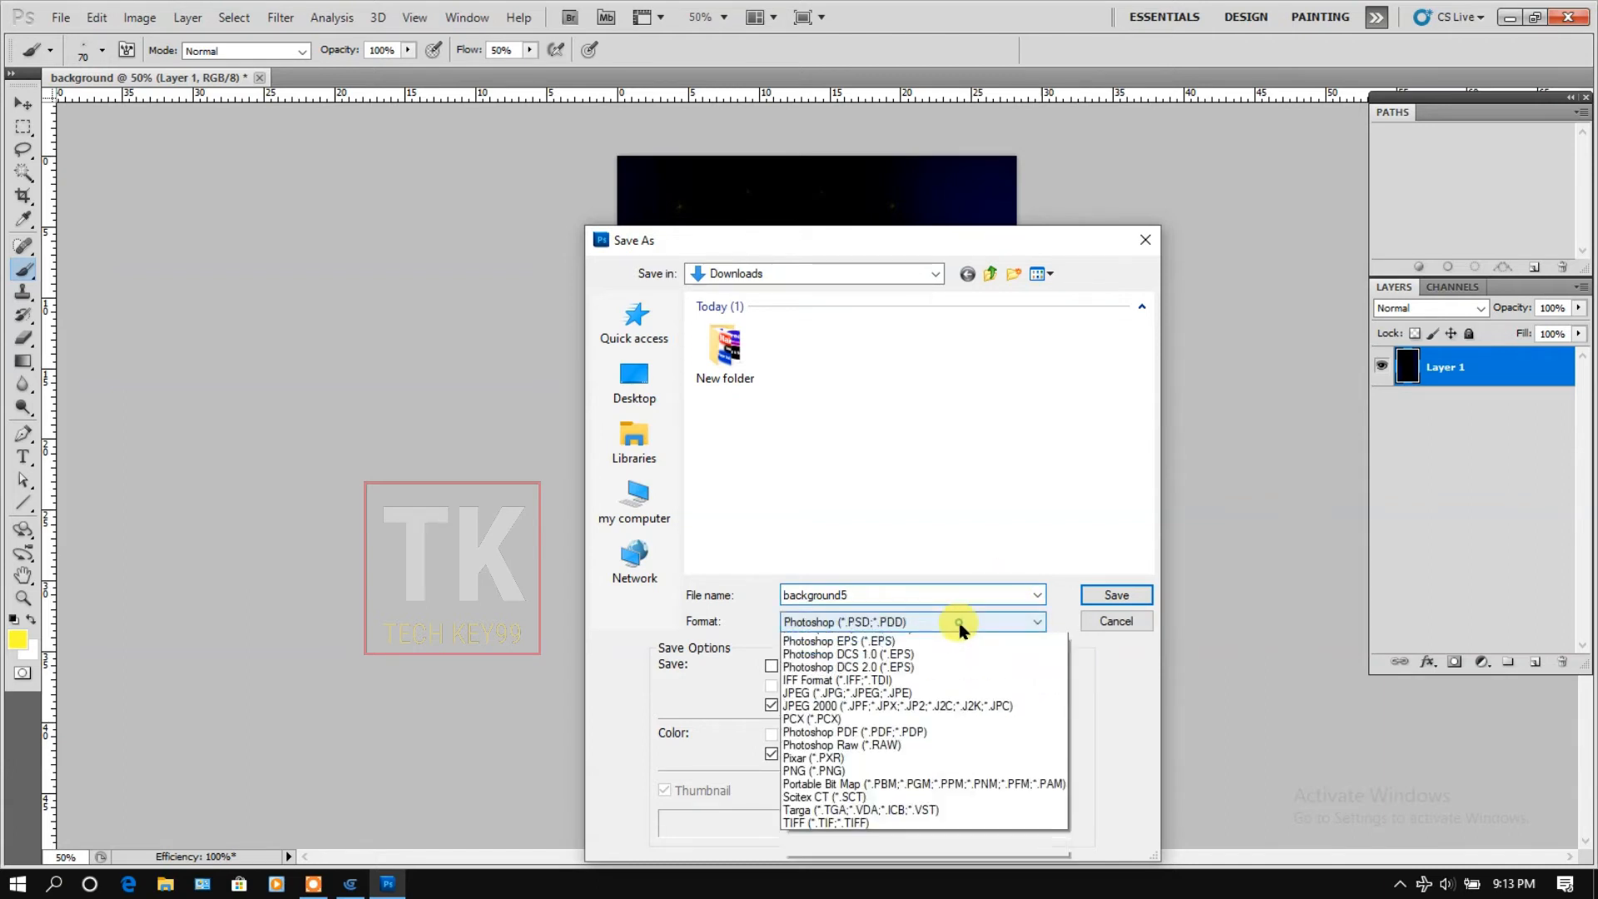
pyautogui.click(882, 835)
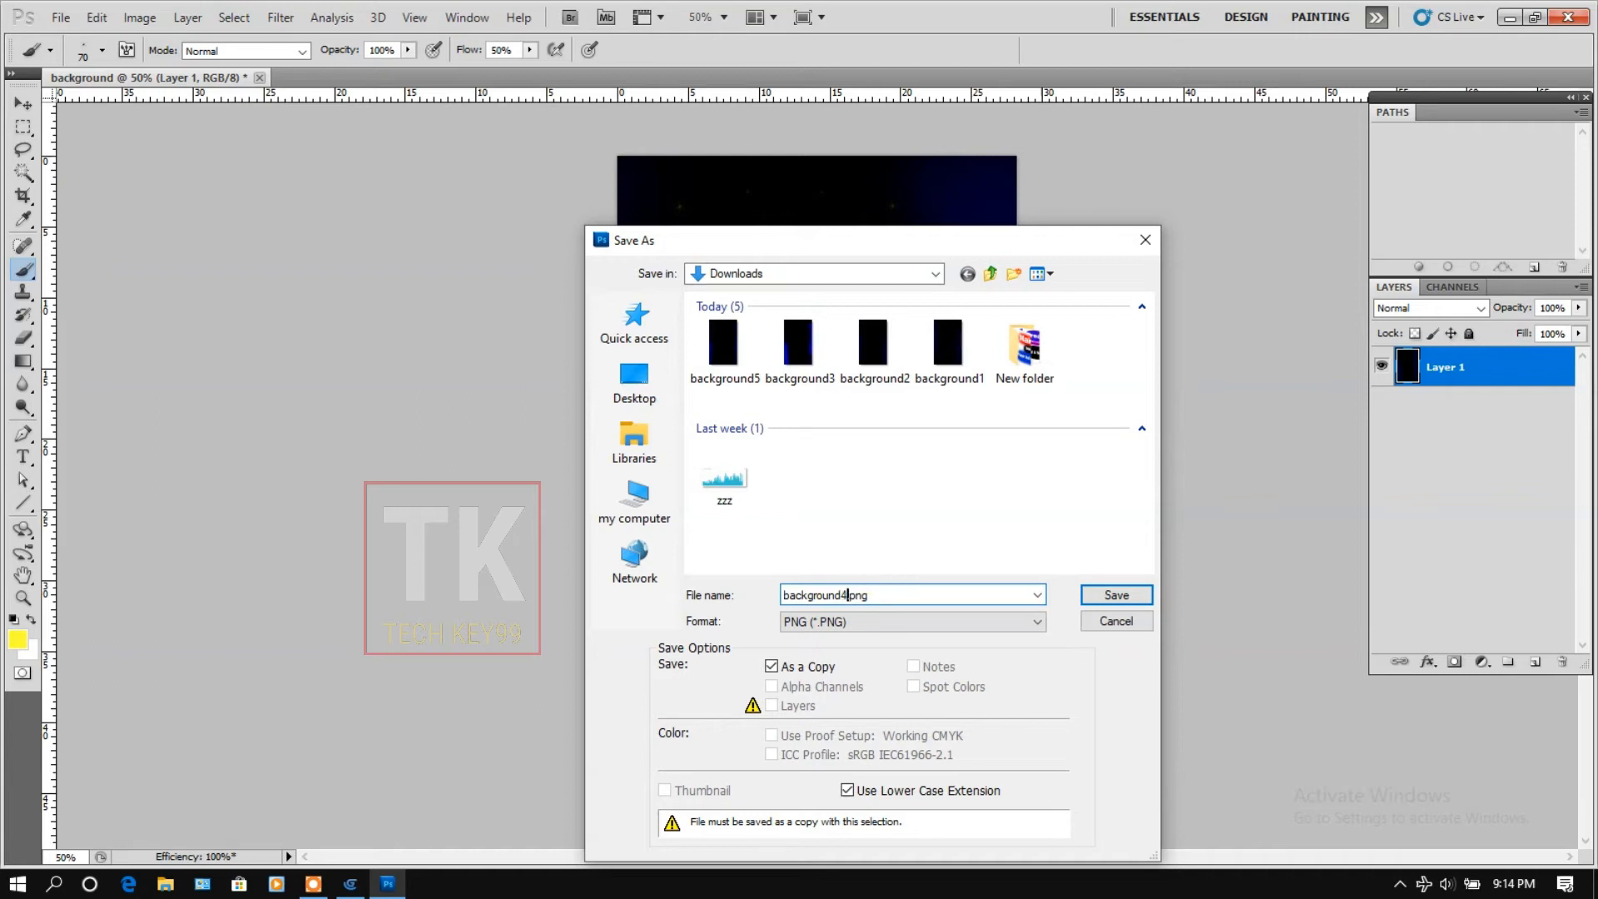
pyautogui.click(1120, 594)
pyautogui.click(567, 253)
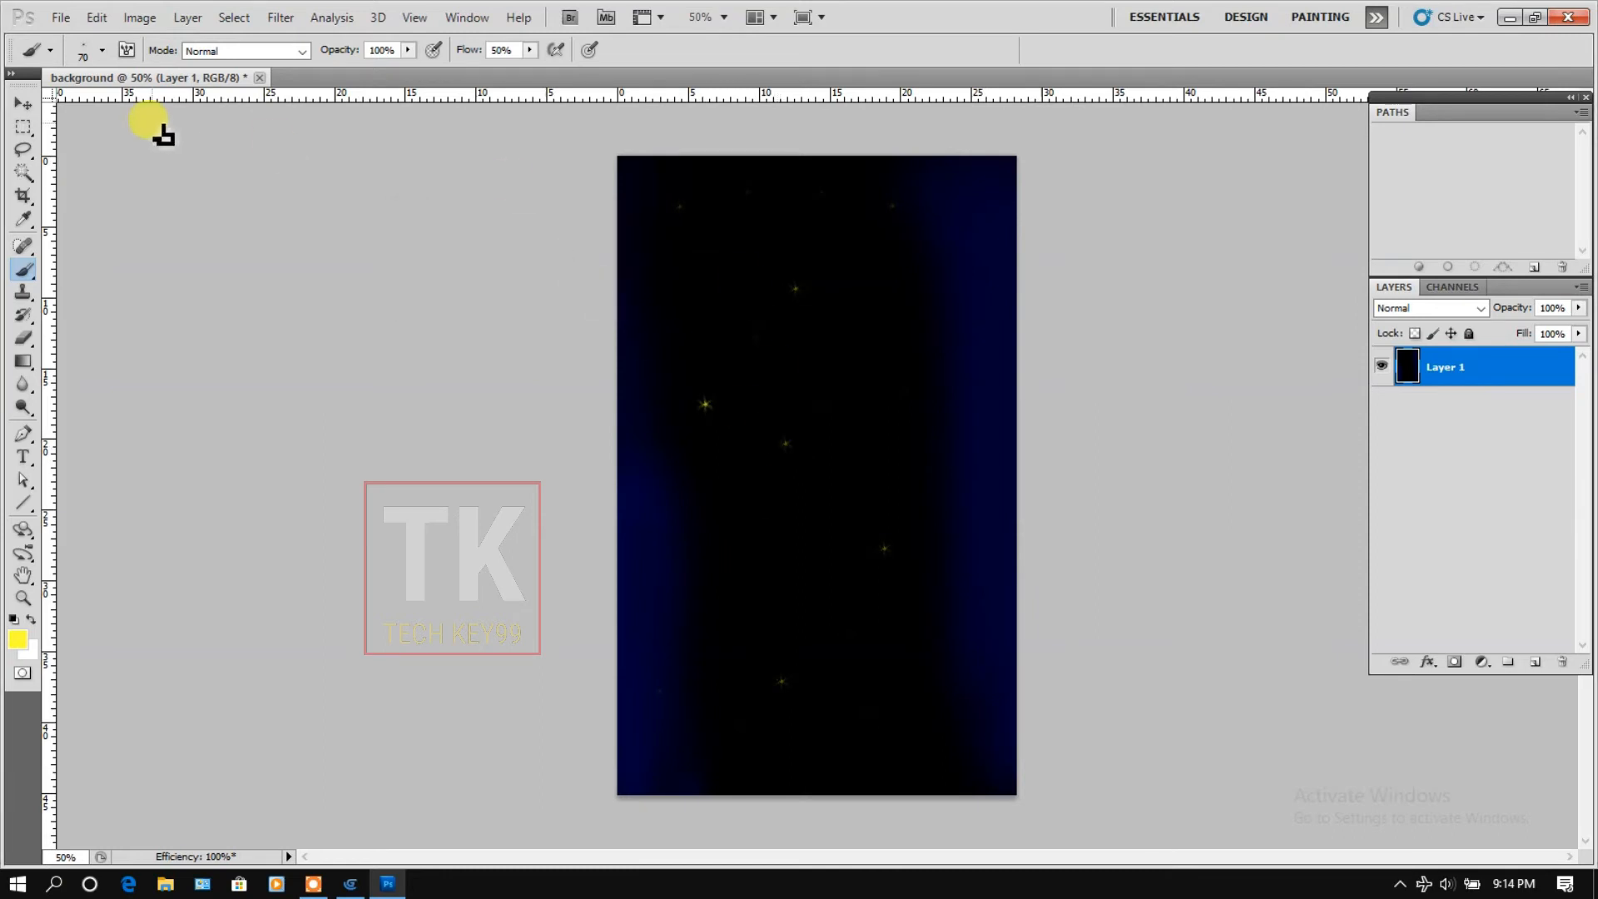
# Quit Photoshop without saving the changes to the background document.
pyautogui.click(60, 18)
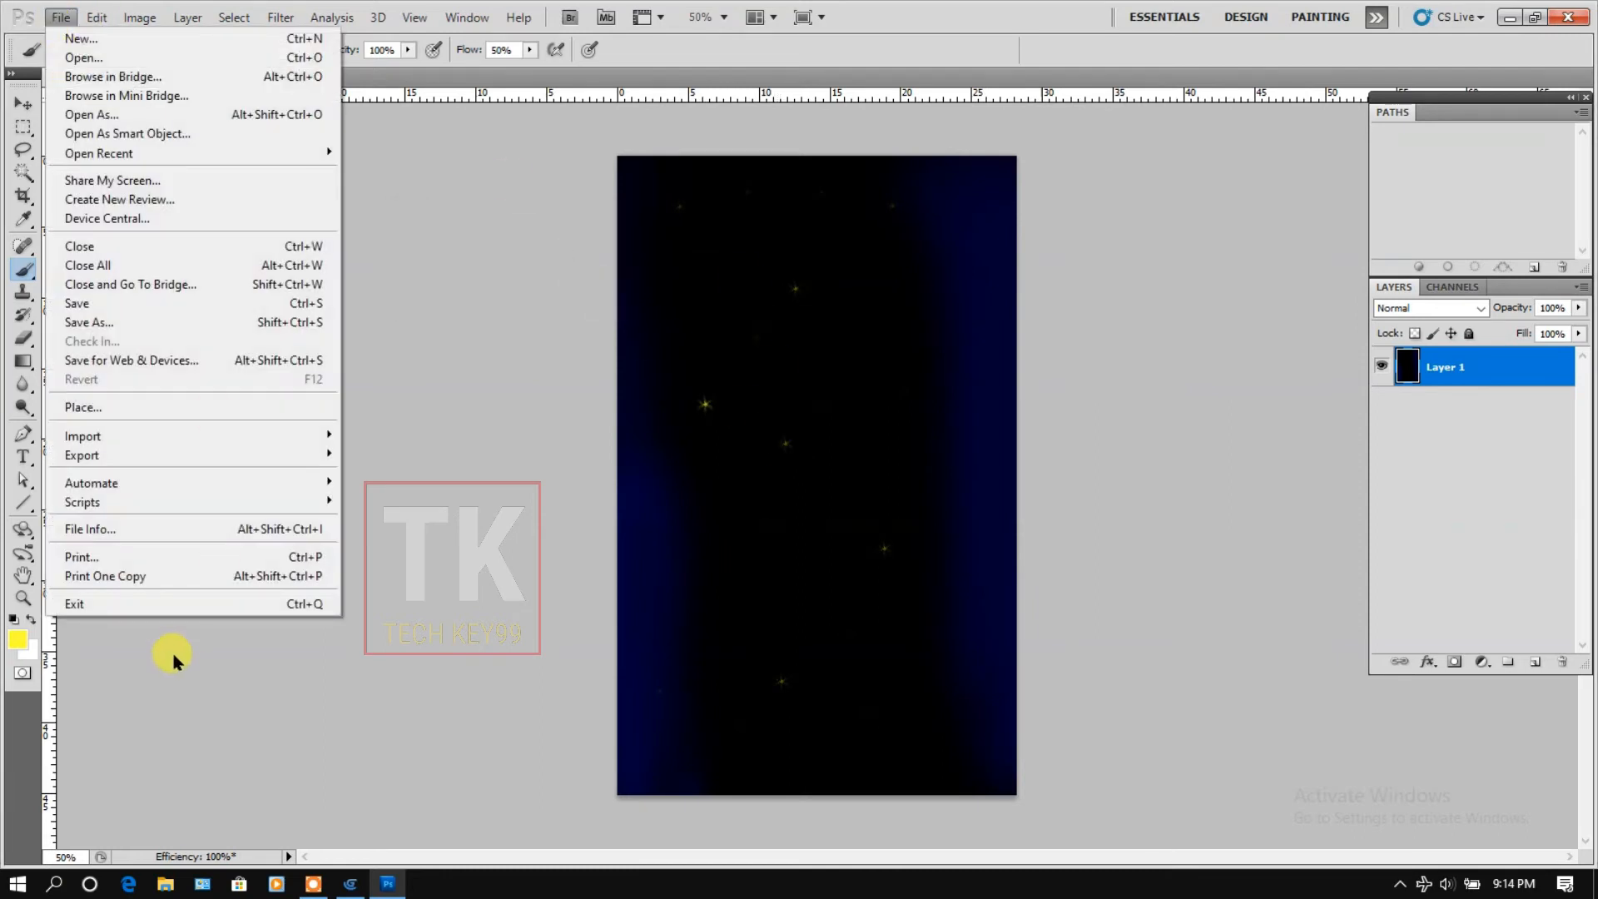
pyautogui.click(167, 605)
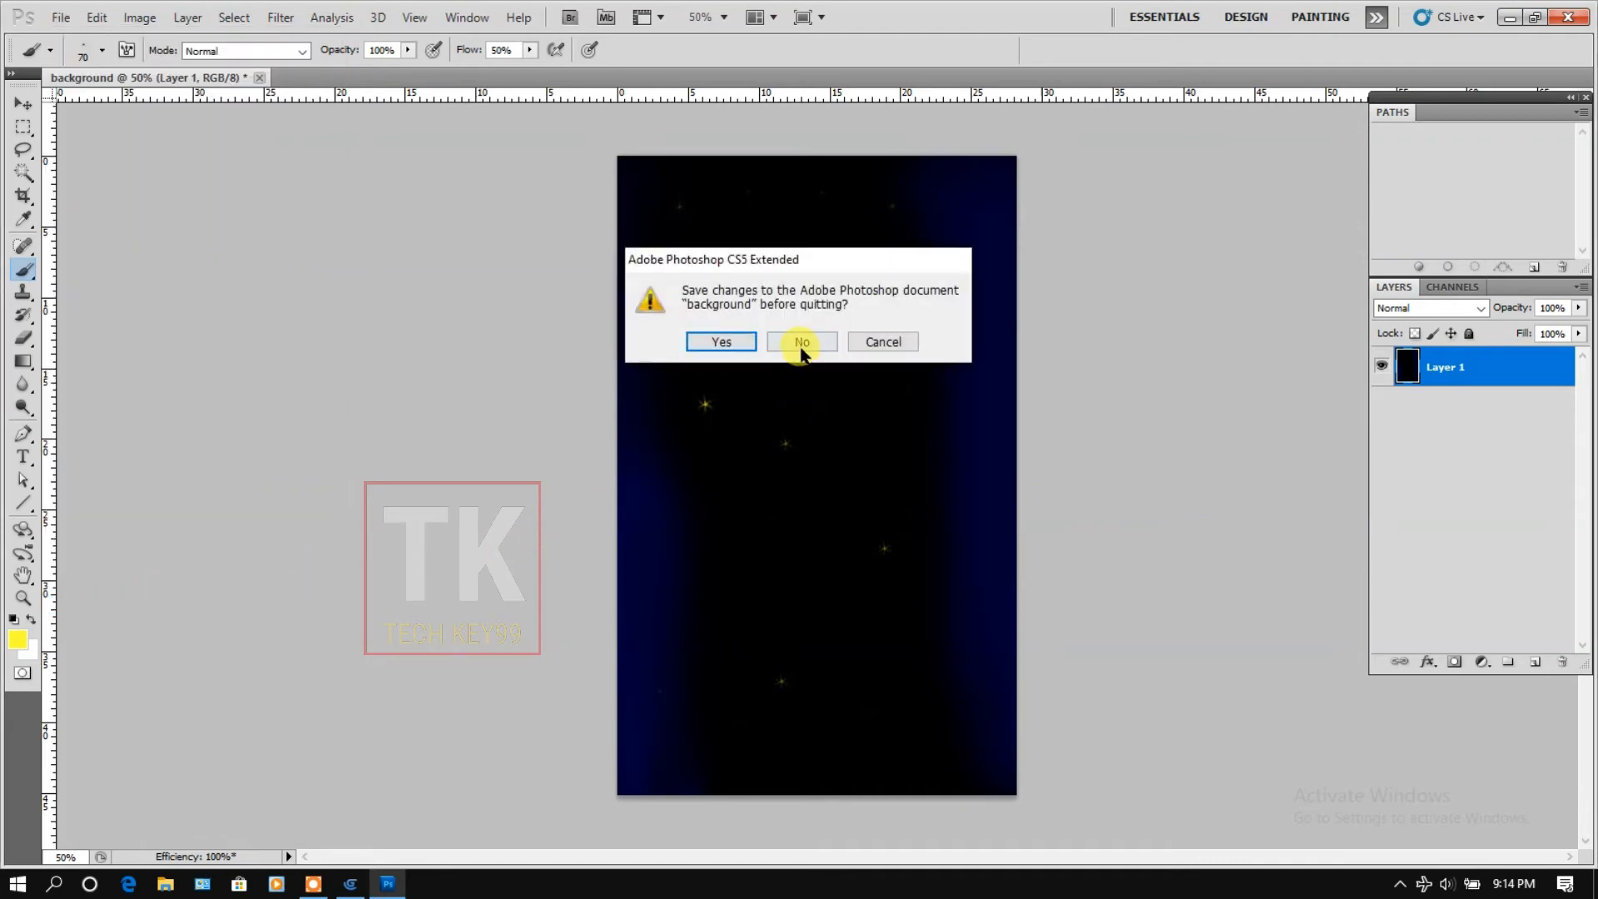
pyautogui.click(802, 346)
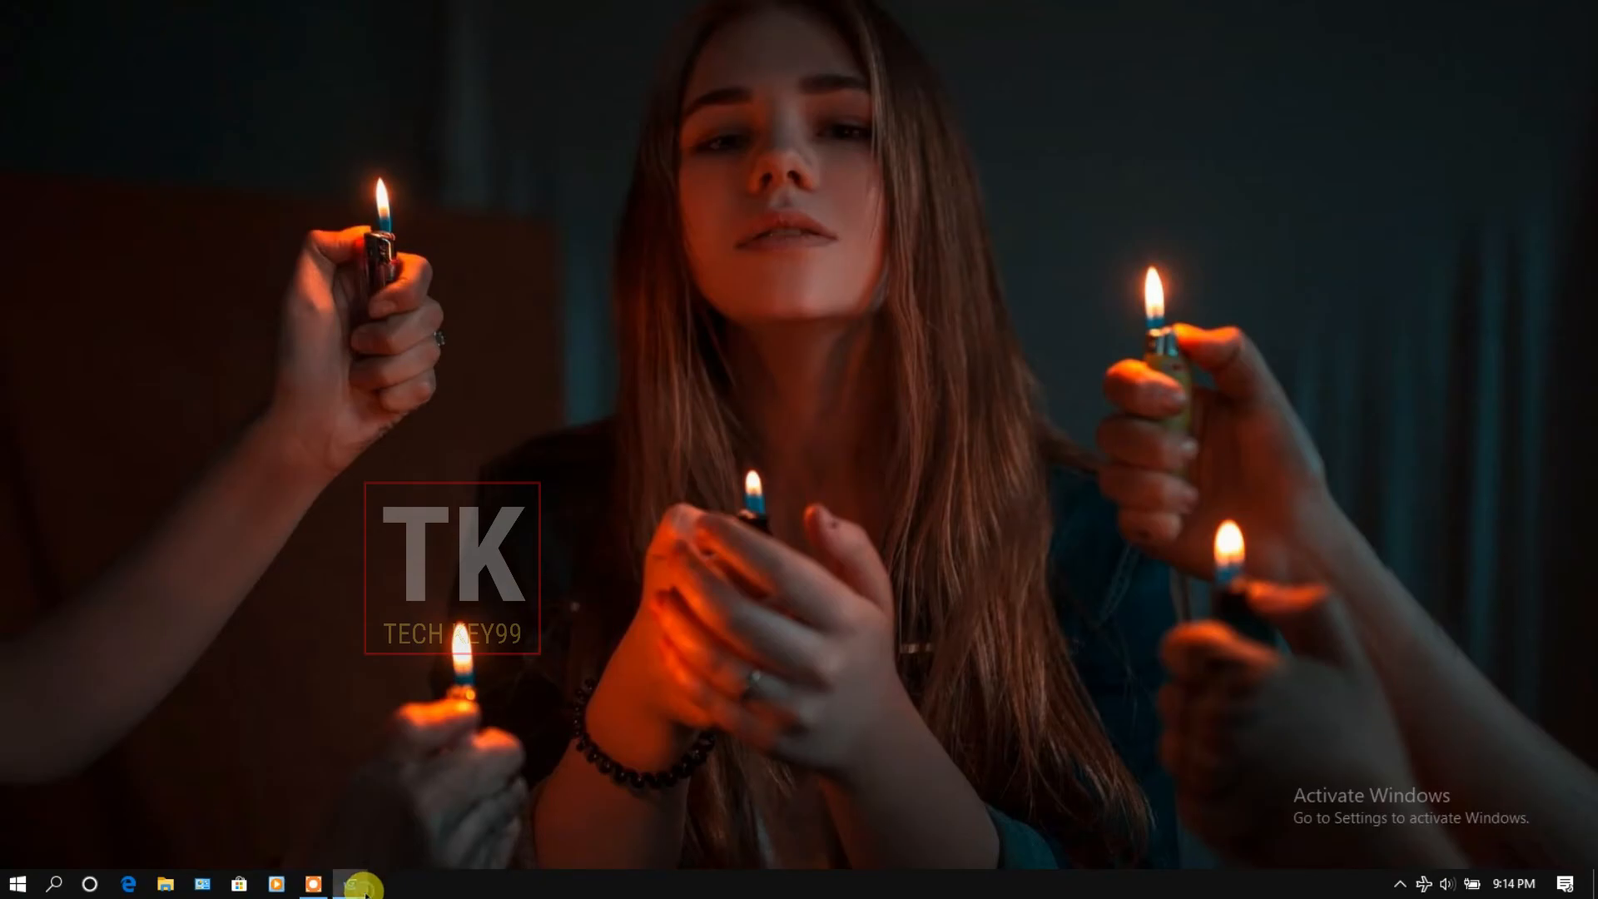
# Switch to GDevelop and create a new project from the Empty game starter.
pyautogui.click(354, 886)
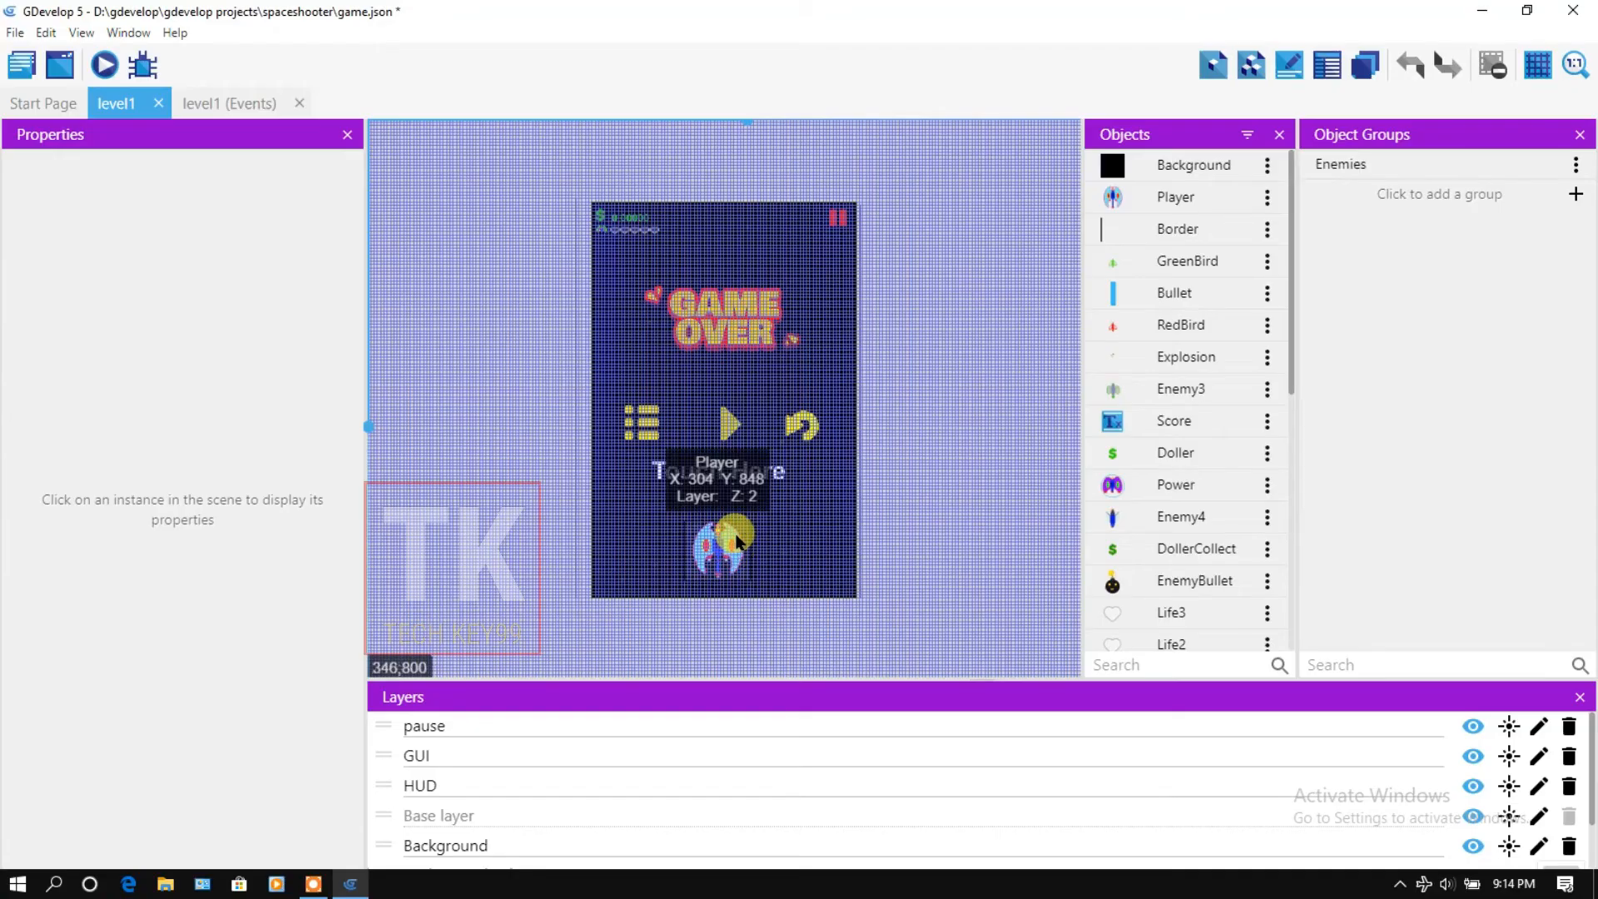
pyautogui.click(16, 33)
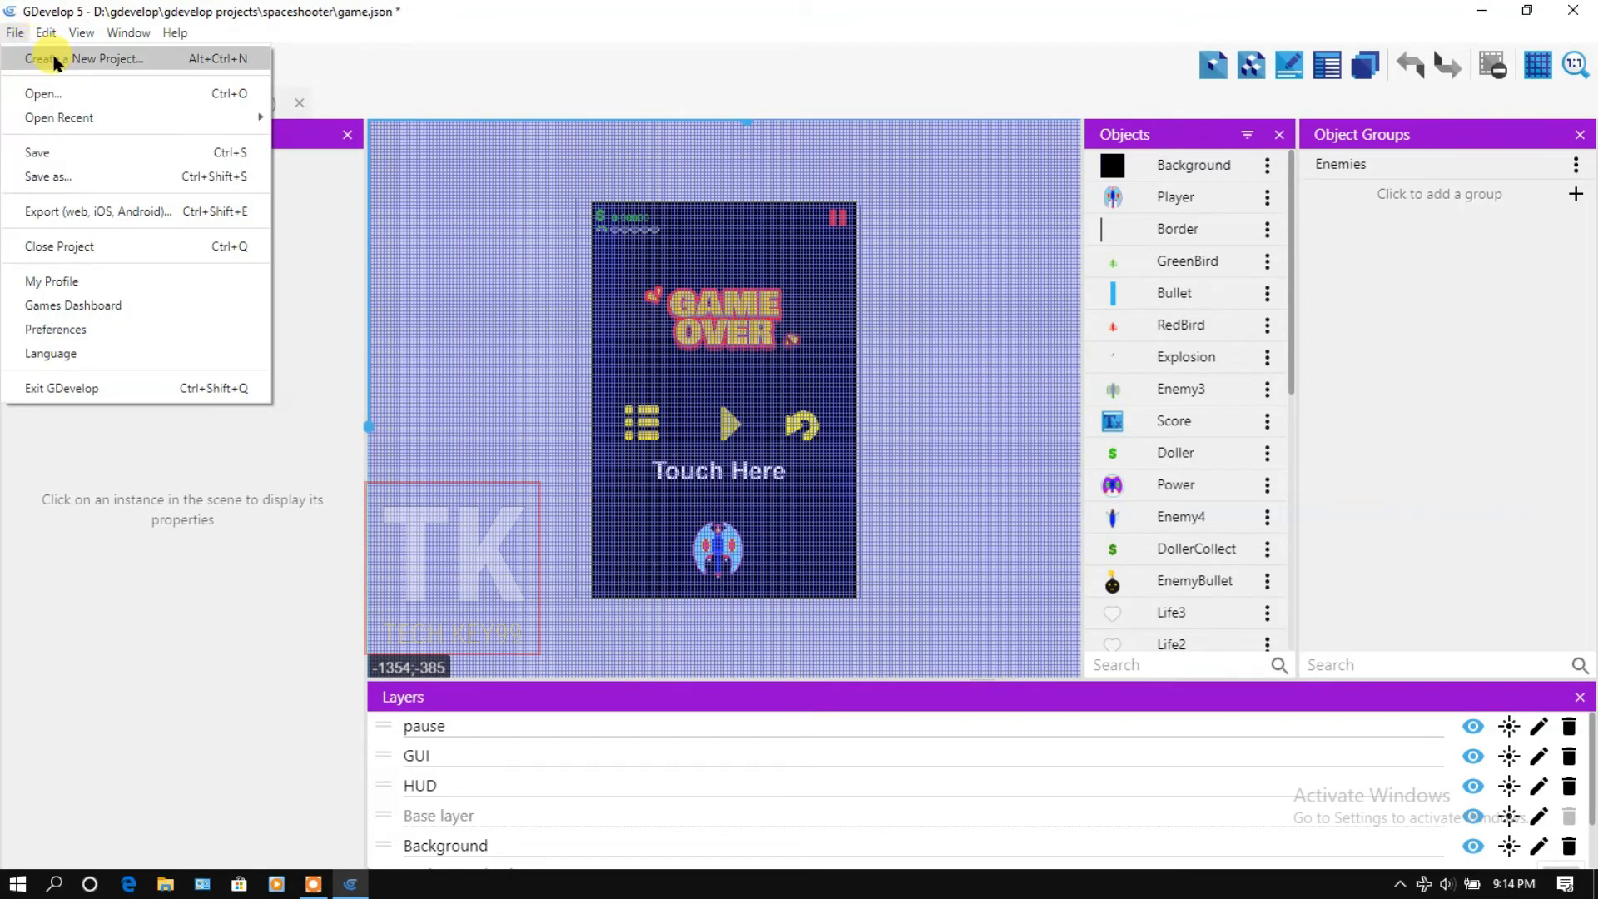
pyautogui.click(123, 60)
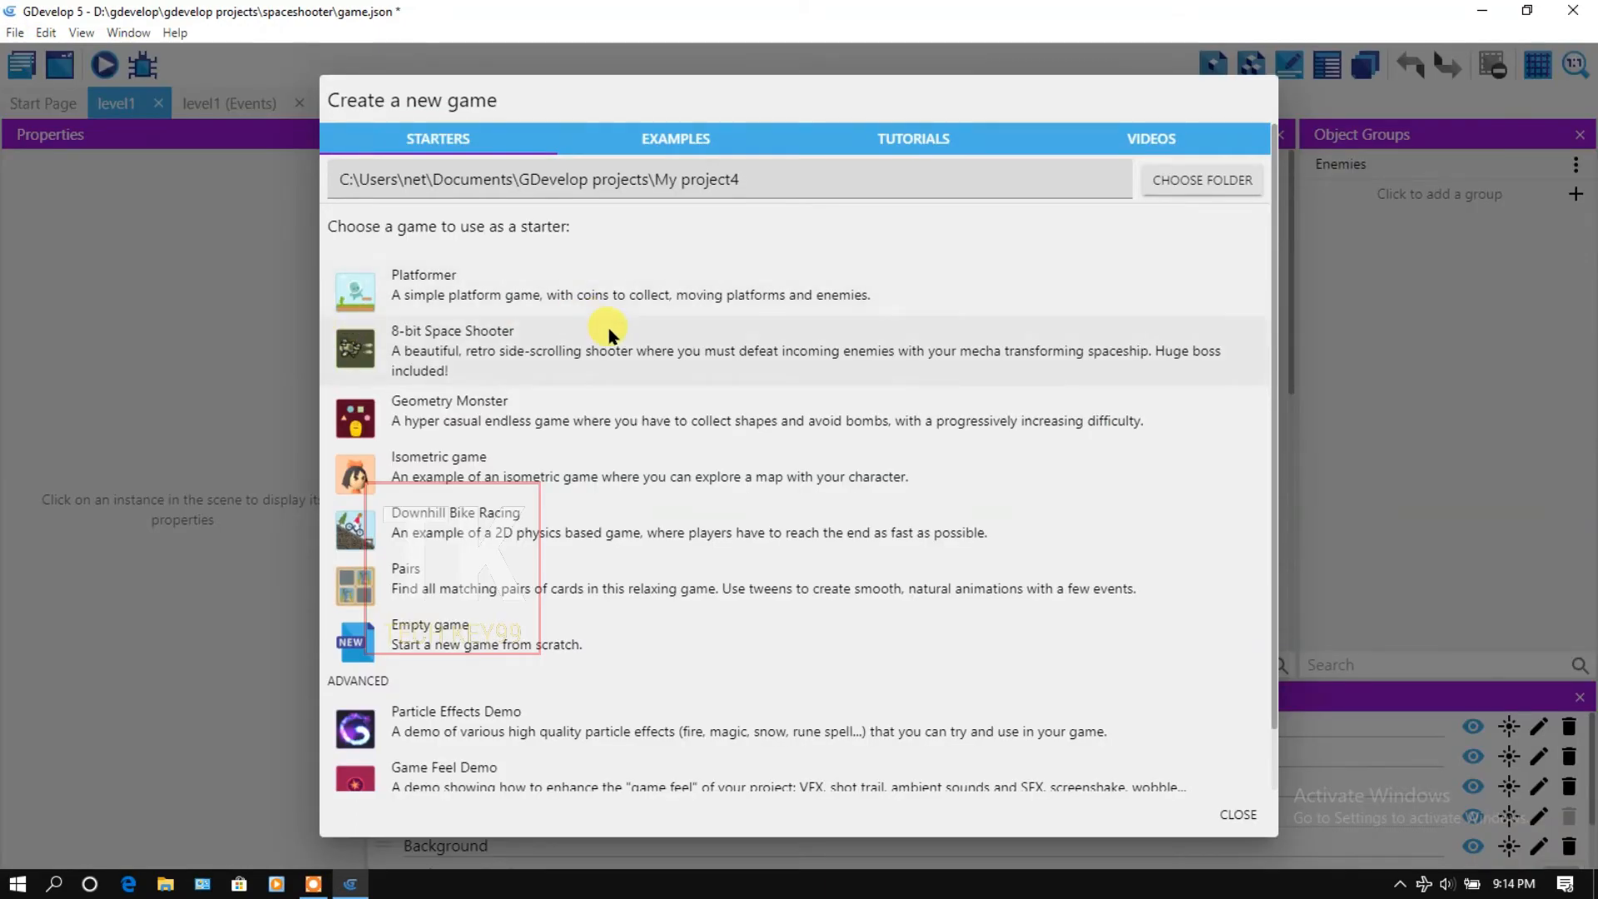
pyautogui.scroll(-1, 608, 333)
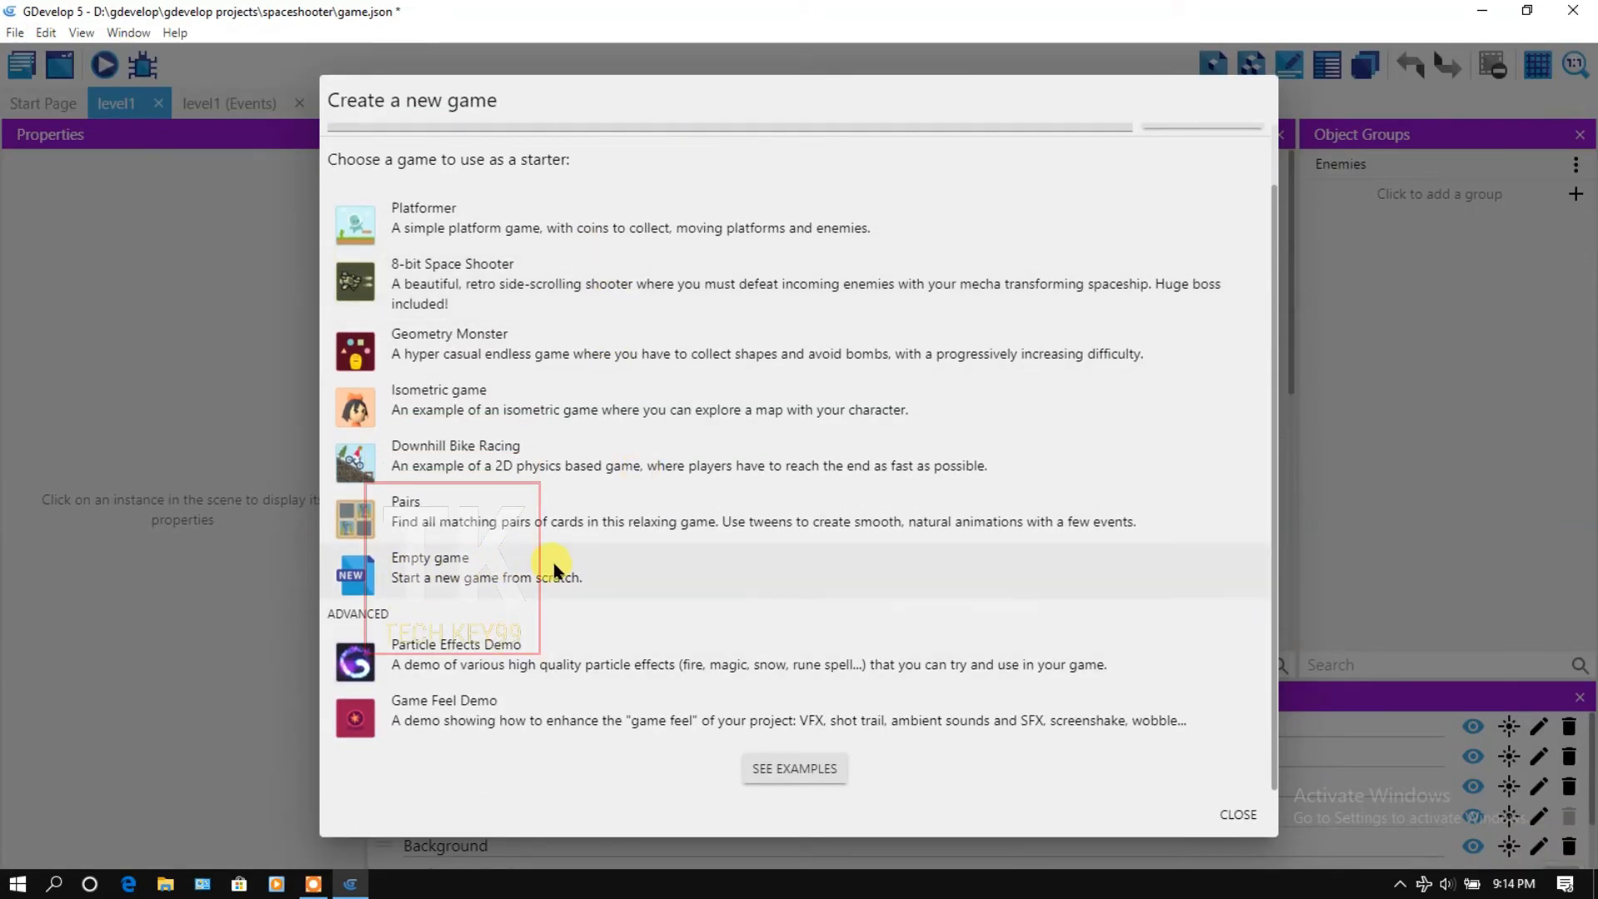
pyautogui.click(509, 561)
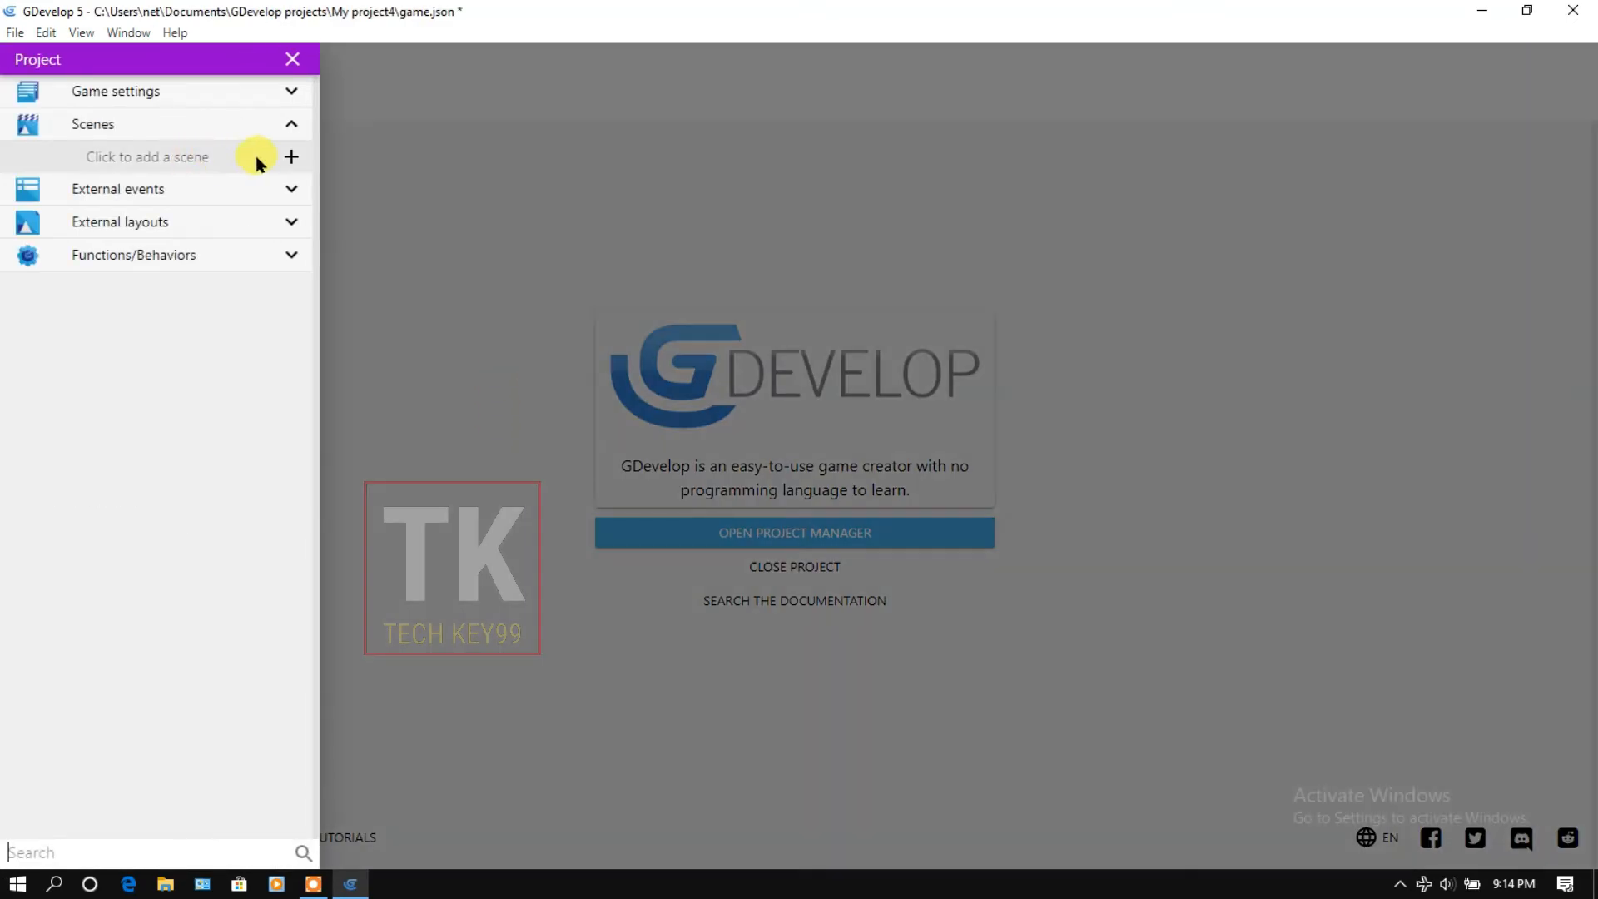
# Add a new scene to the empty project and open it in the scene editor.
pyautogui.click(240, 162)
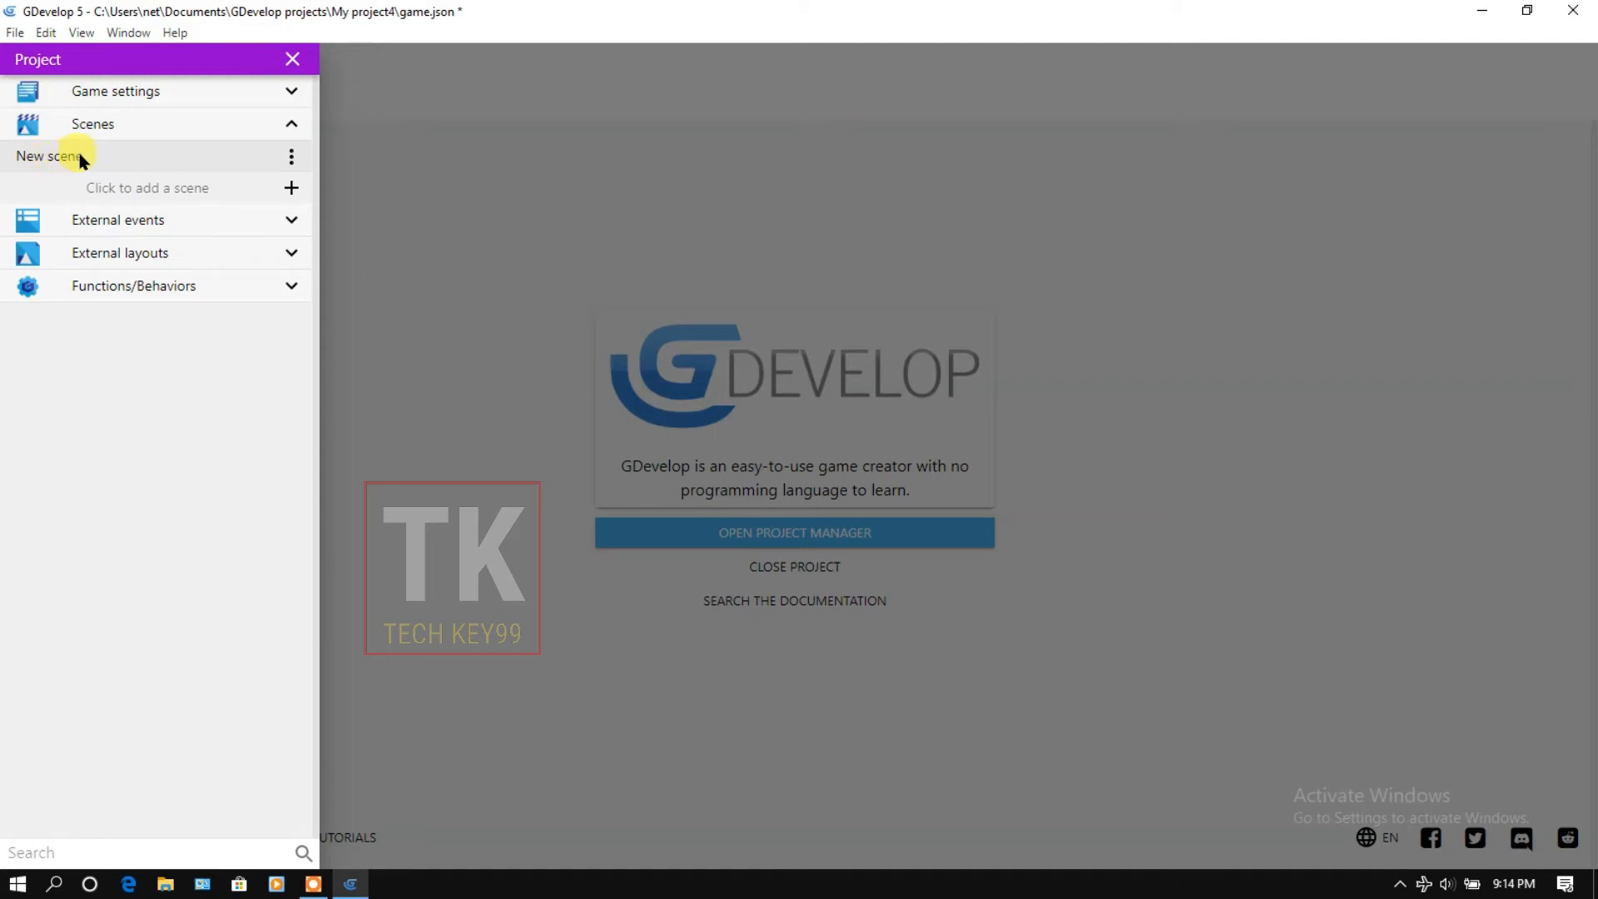
pyautogui.click(105, 159)
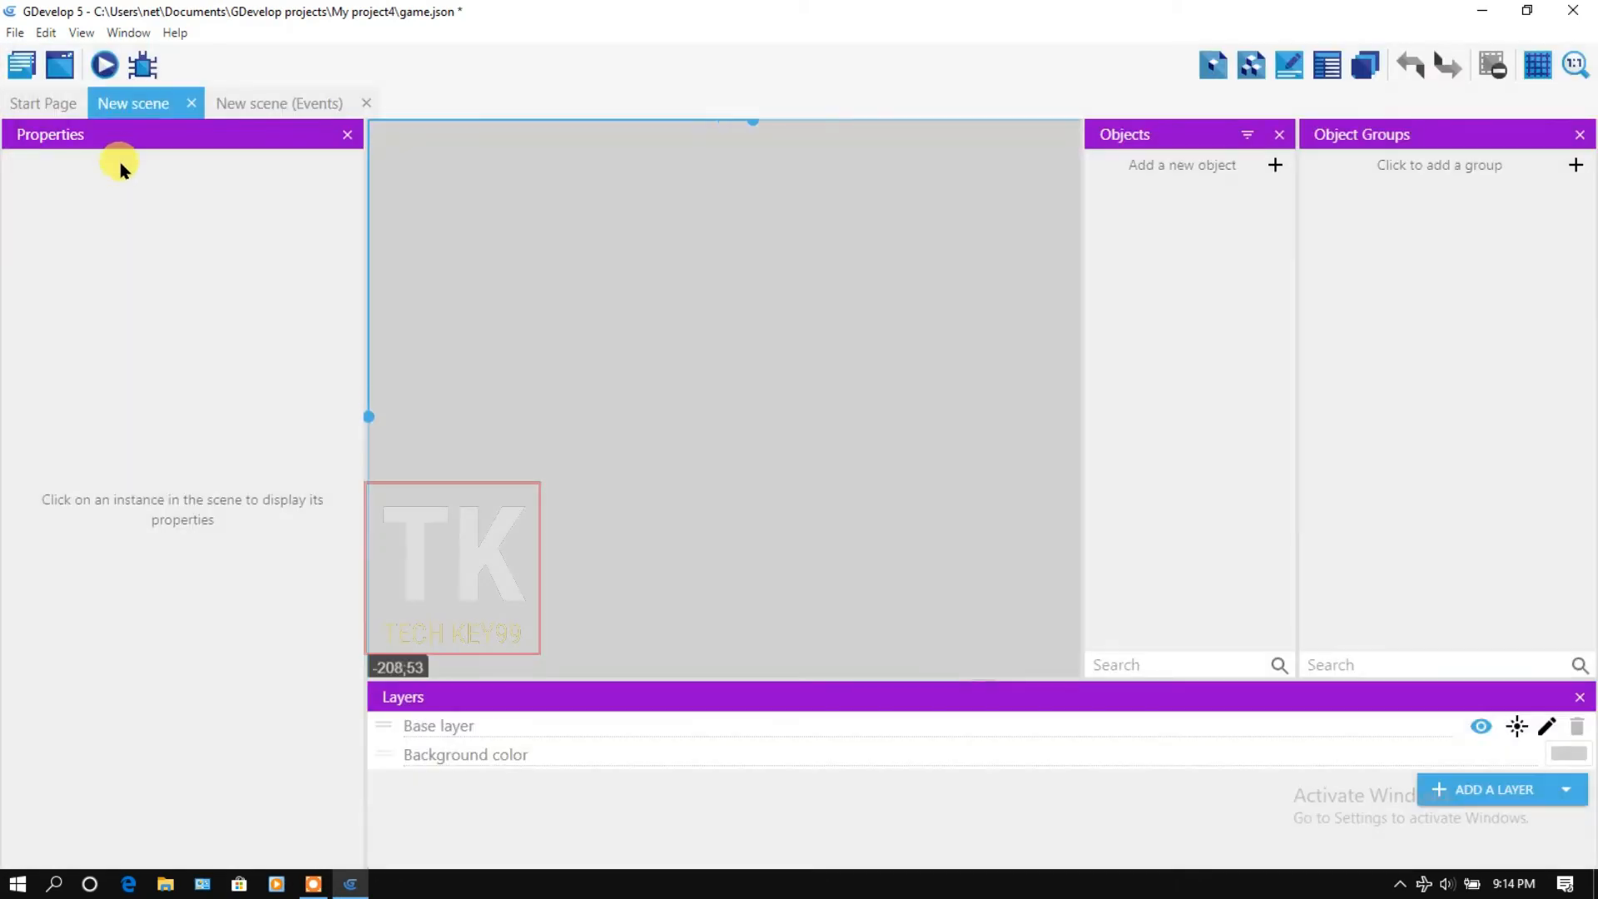
pyautogui.scroll(-5, 547, 271)
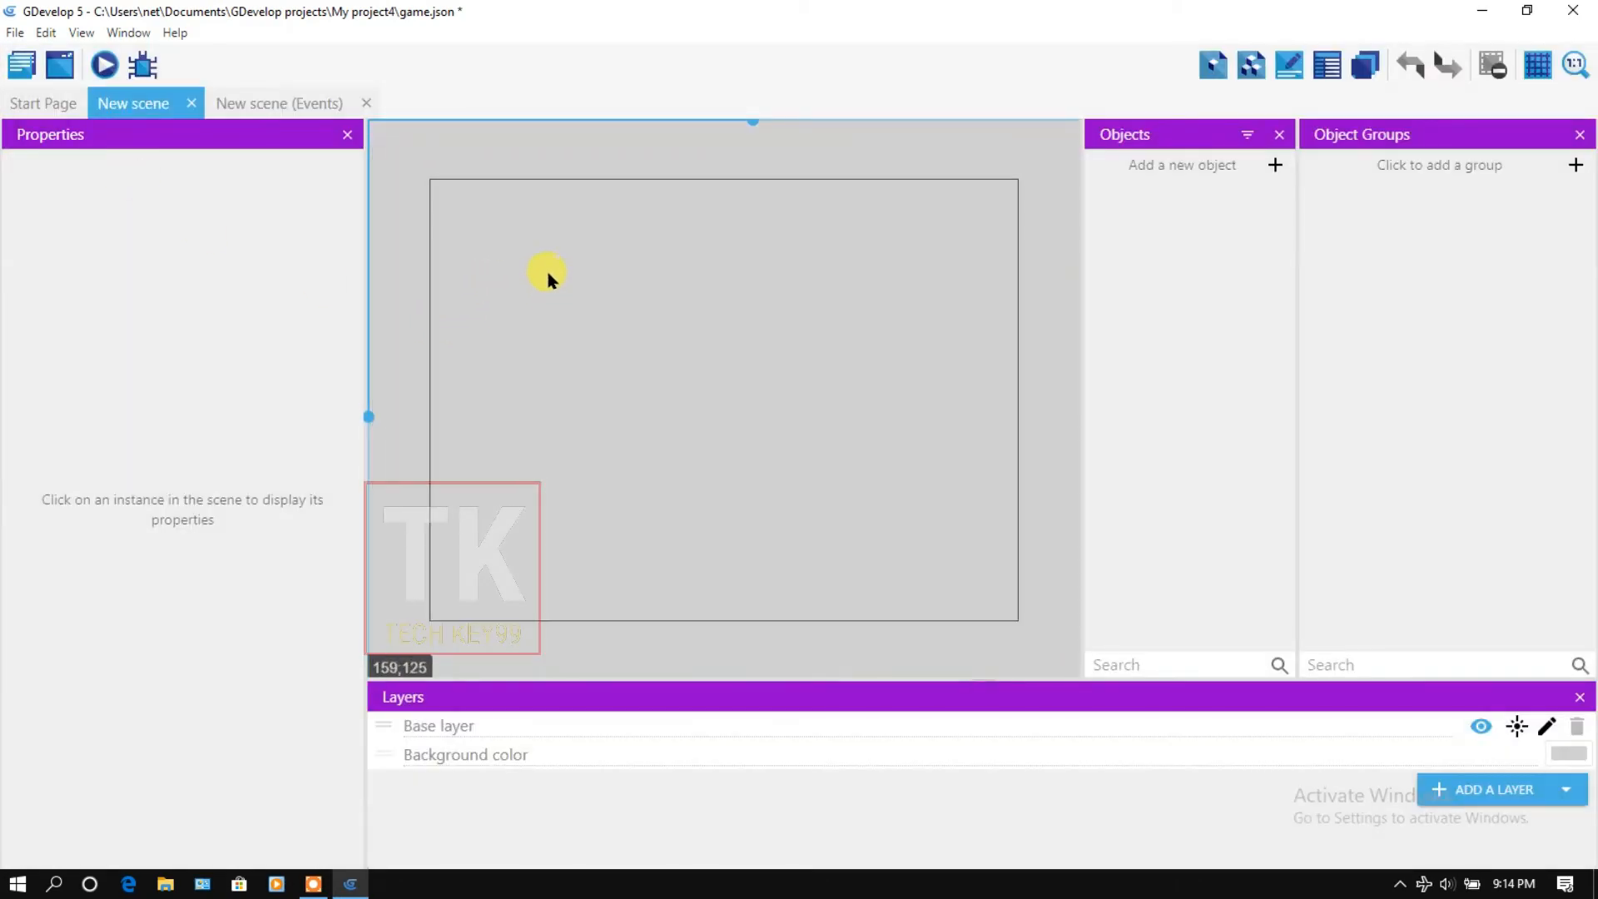
pyautogui.scroll(-1, 554, 261)
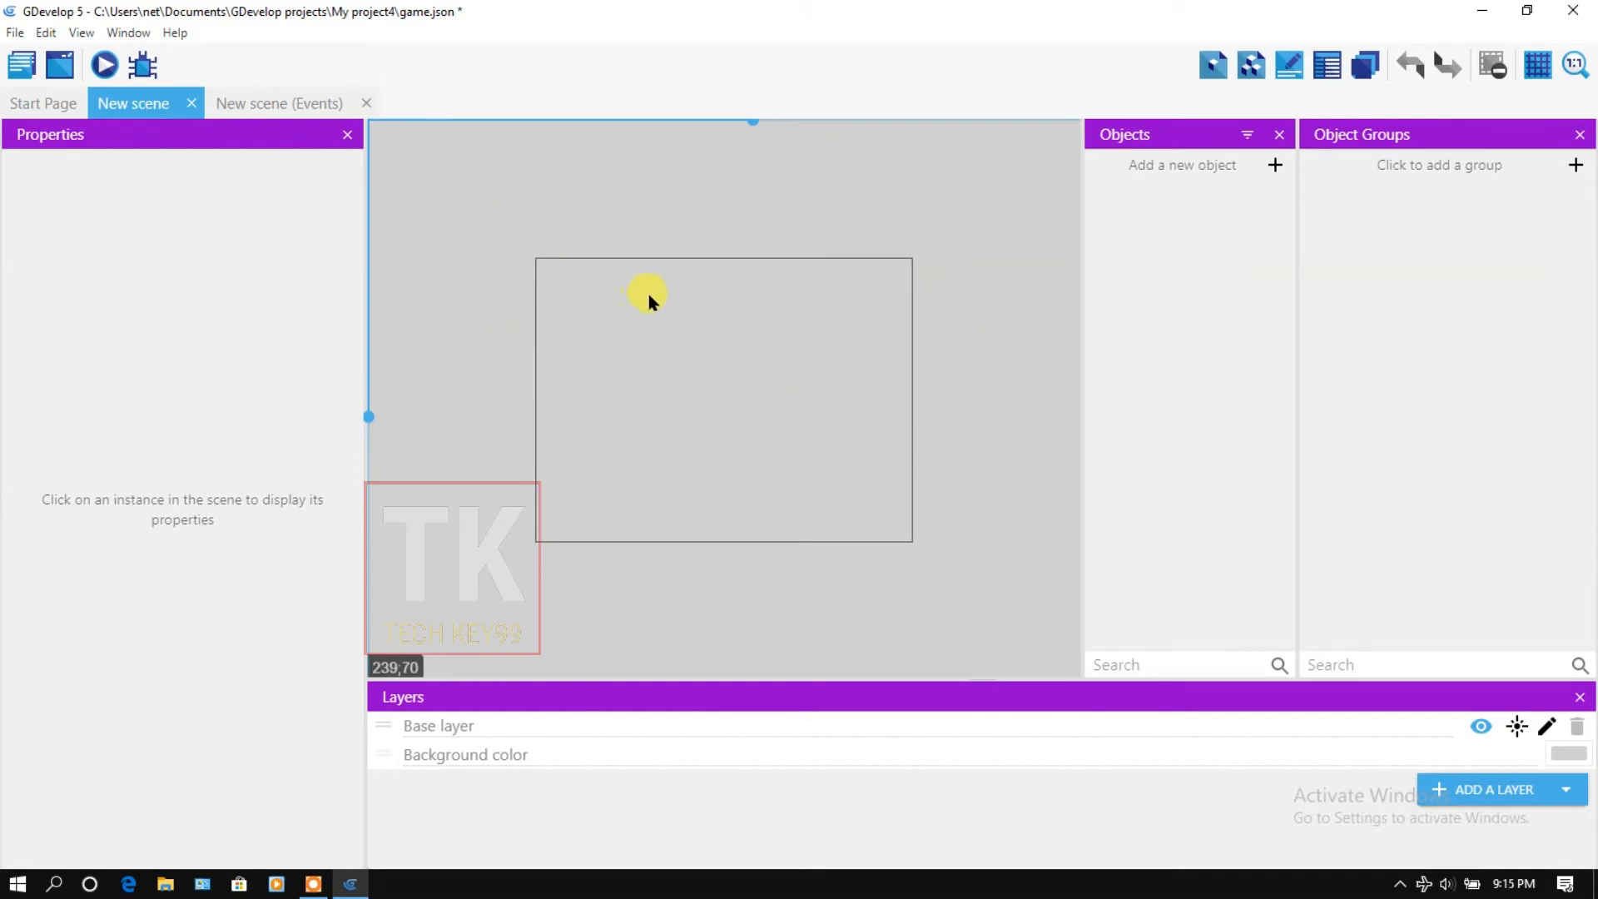
# Open the project properties and set the game resolution height to 1280.
pyautogui.click(25, 65)
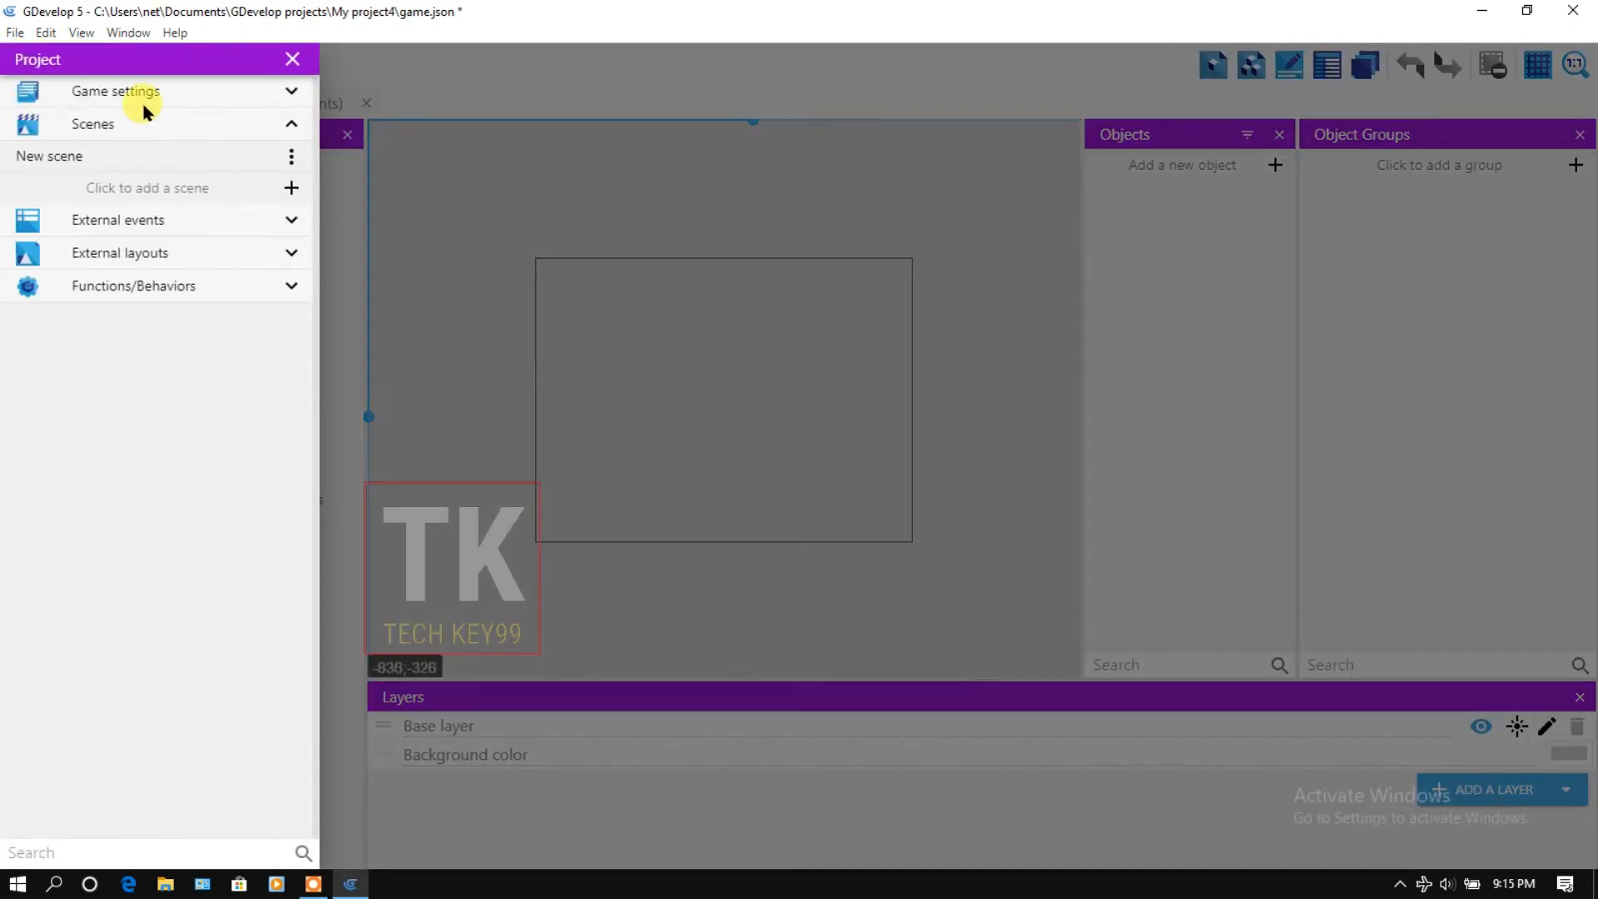
pyautogui.click(149, 100)
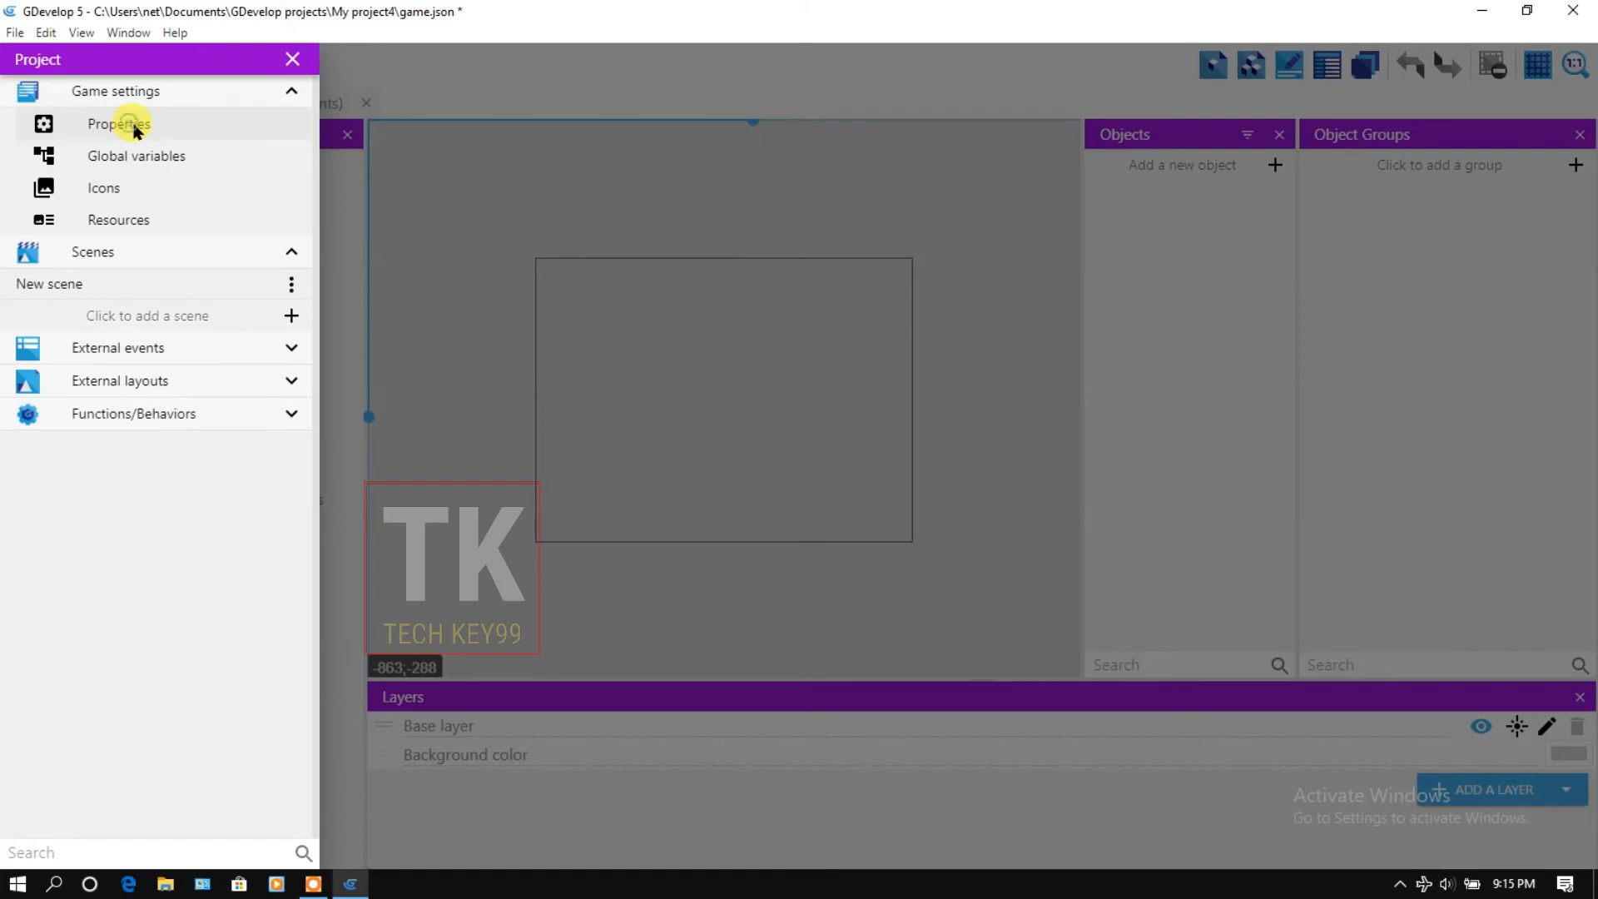
pyautogui.click(128, 124)
pyautogui.scroll(-2, 924, 503)
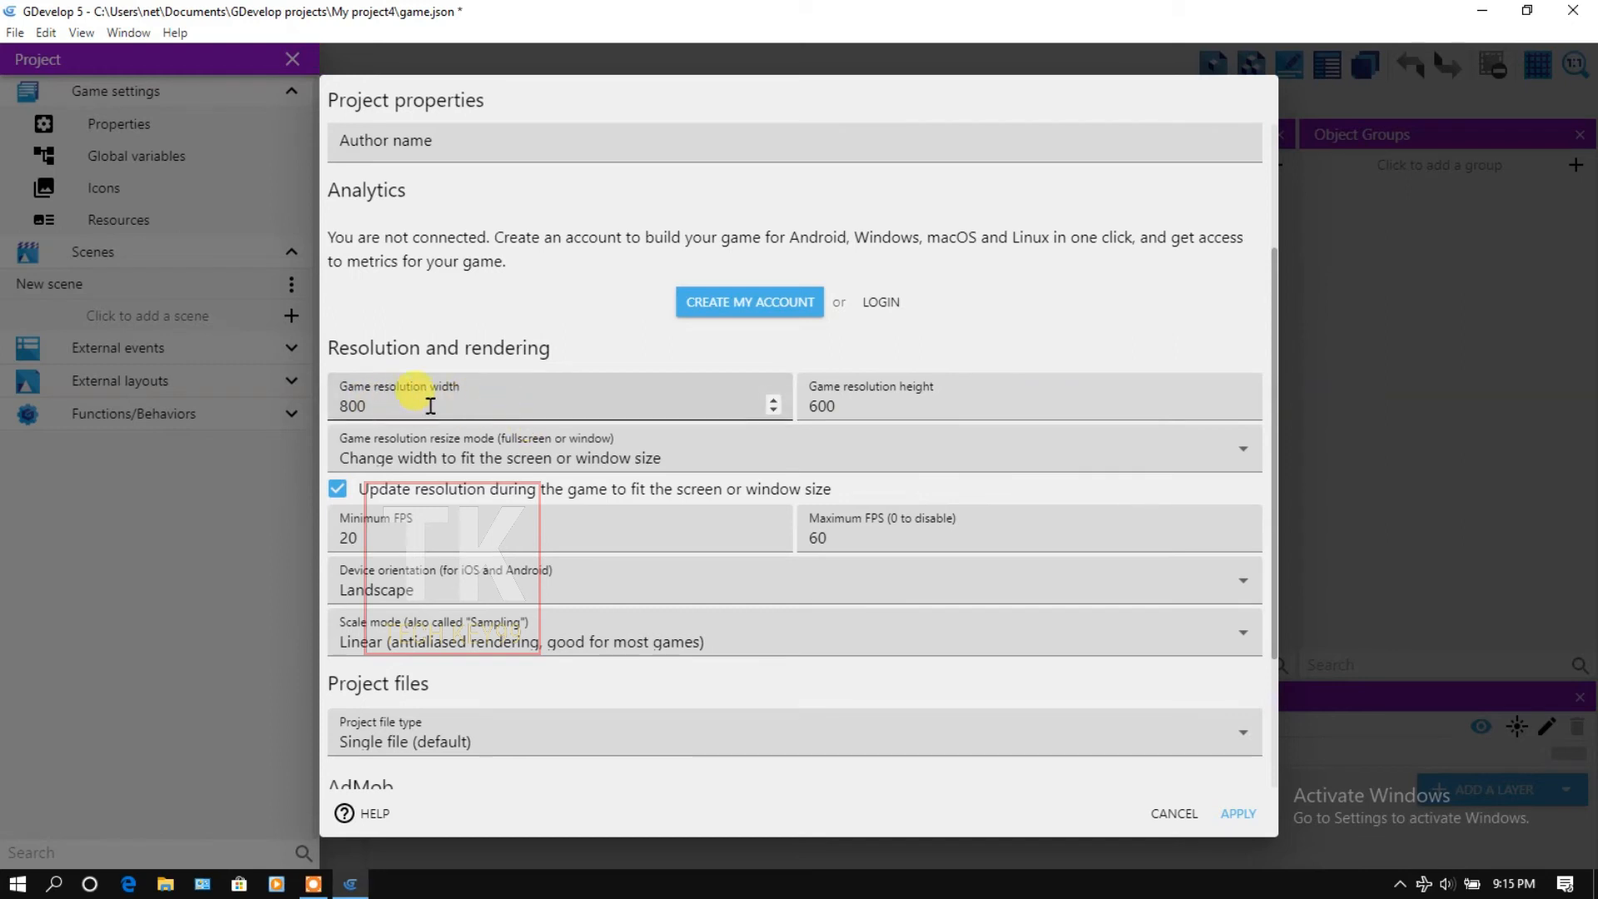
pyautogui.click(905, 399)
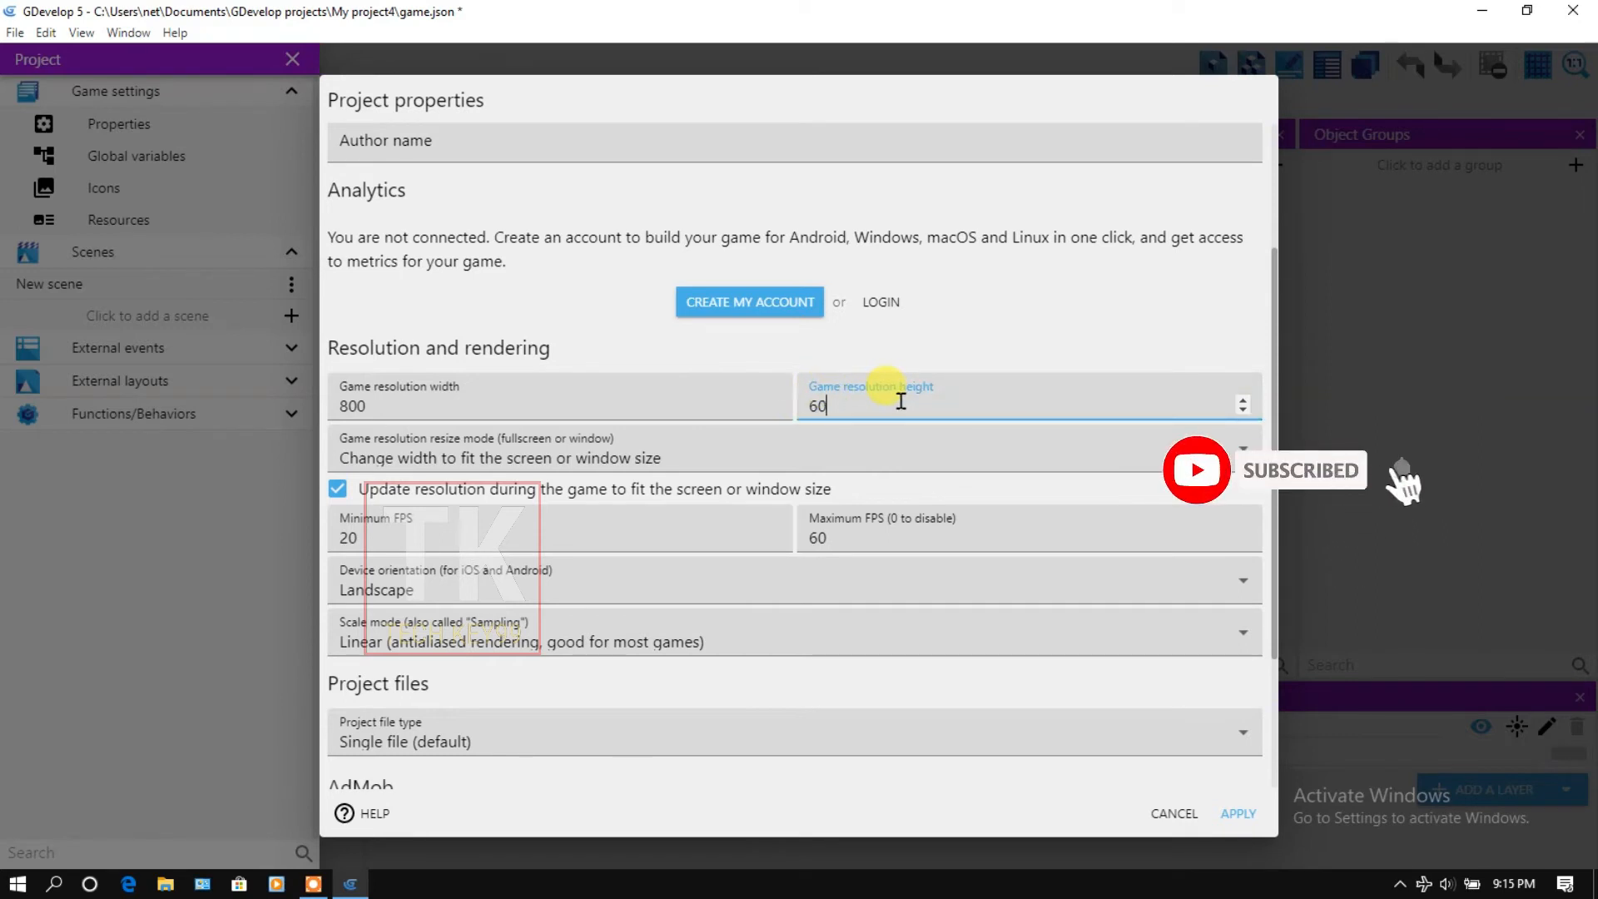
pyautogui.press('BackSpace')
pyautogui.press('BackSpace')
pyautogui.press('BackSpace')
pyautogui.write('128')
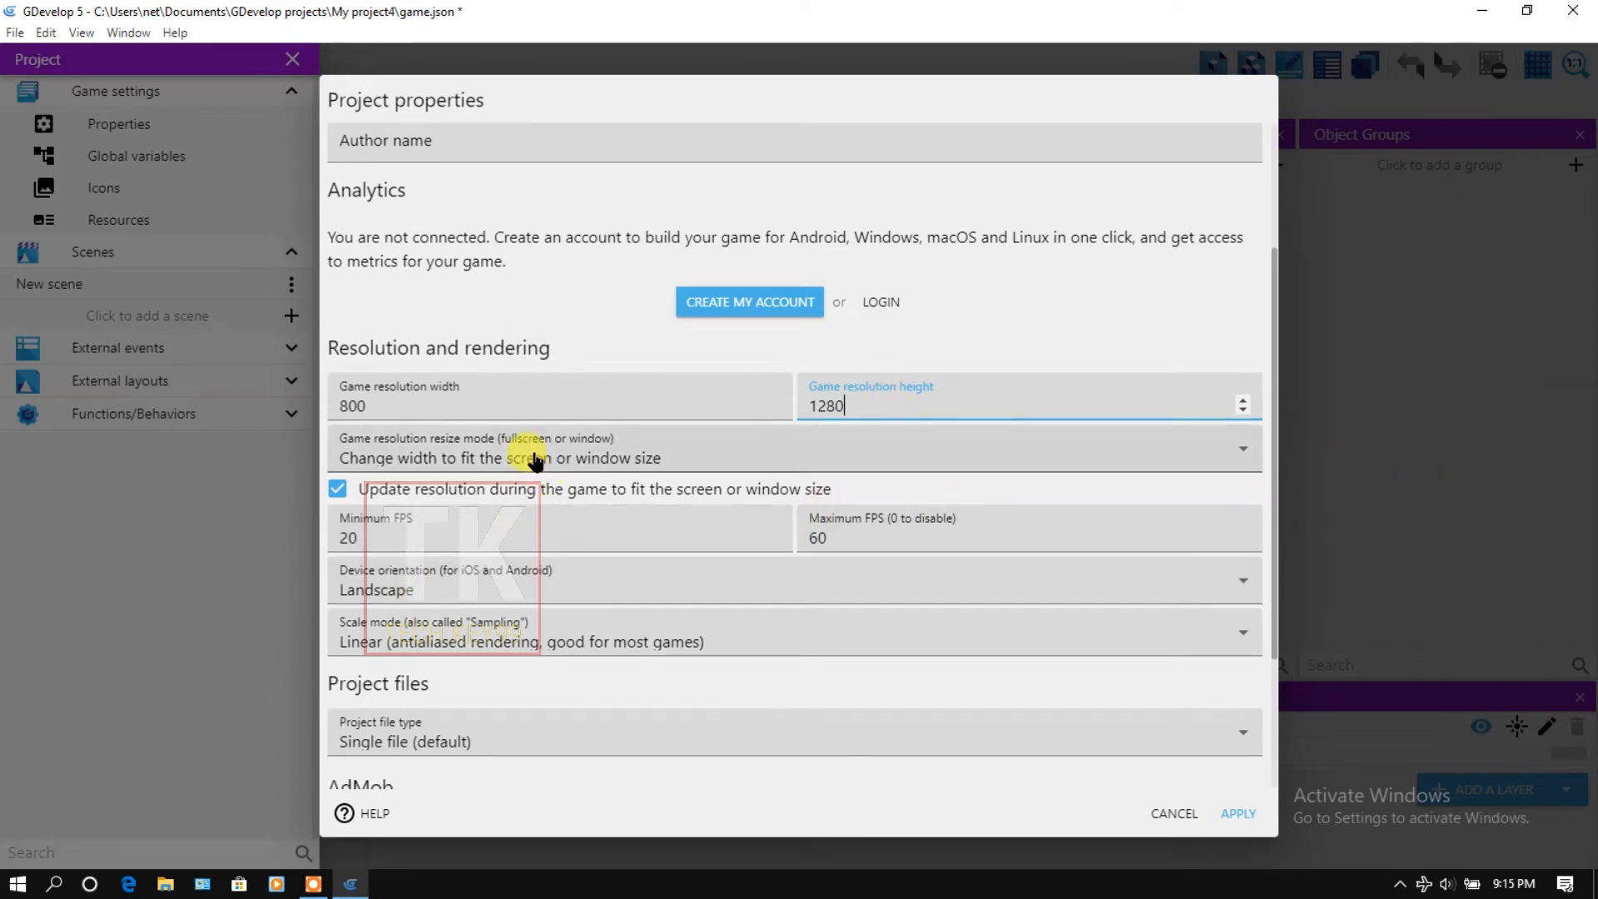
# Set the game resolution resize mode to "No changes to the game size", apply the properties and close the project manager.
pyautogui.click(433, 460)
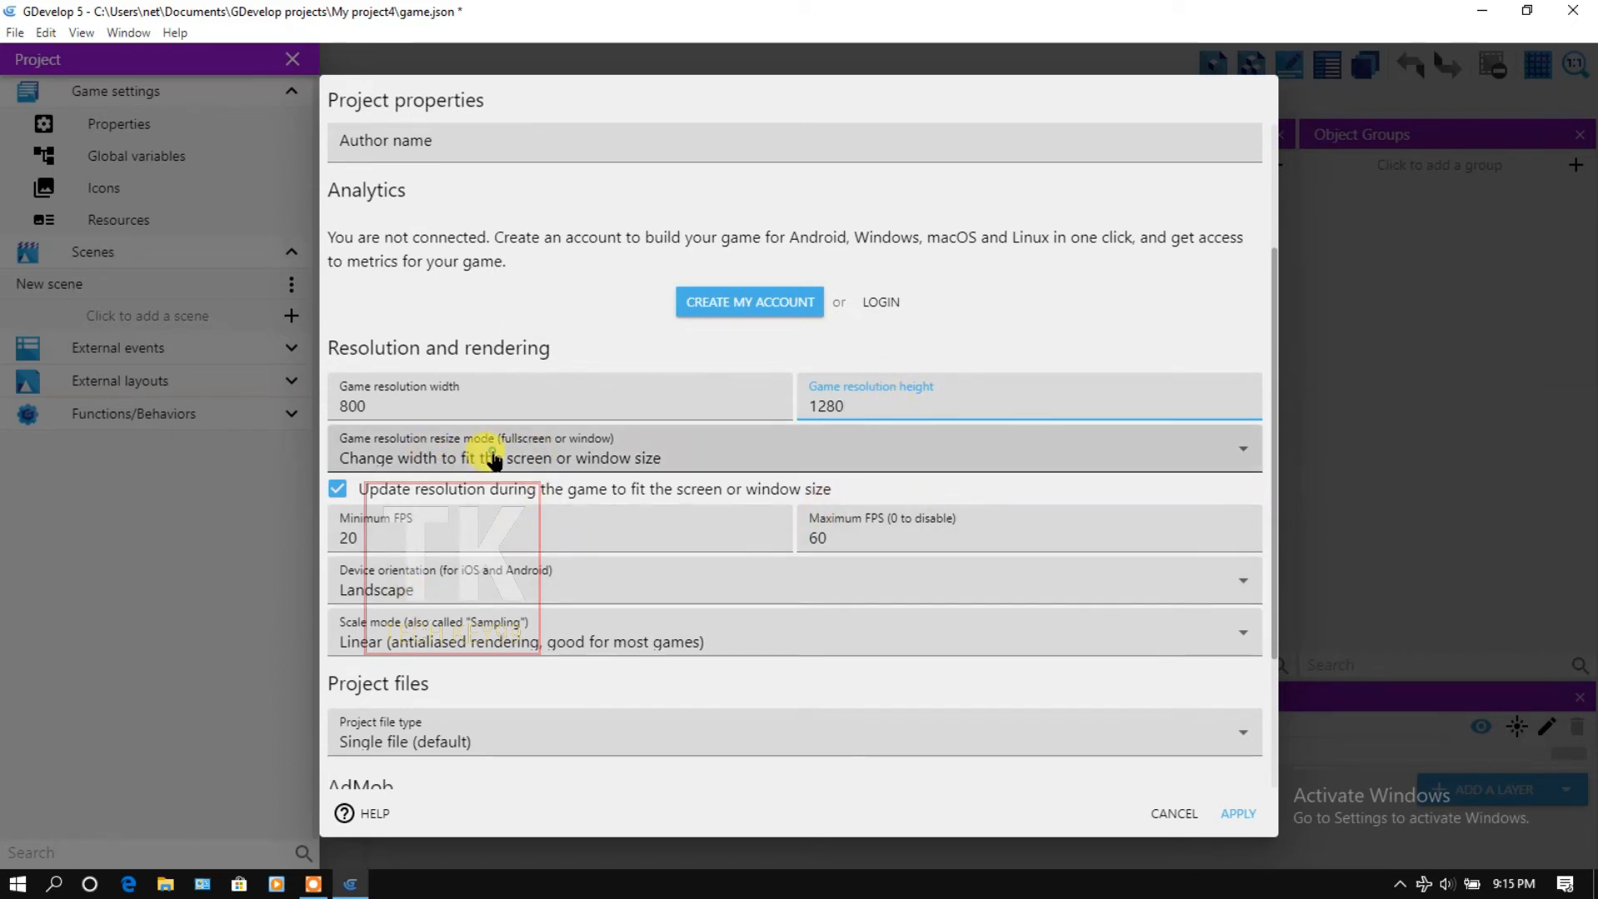
pyautogui.click(441, 485)
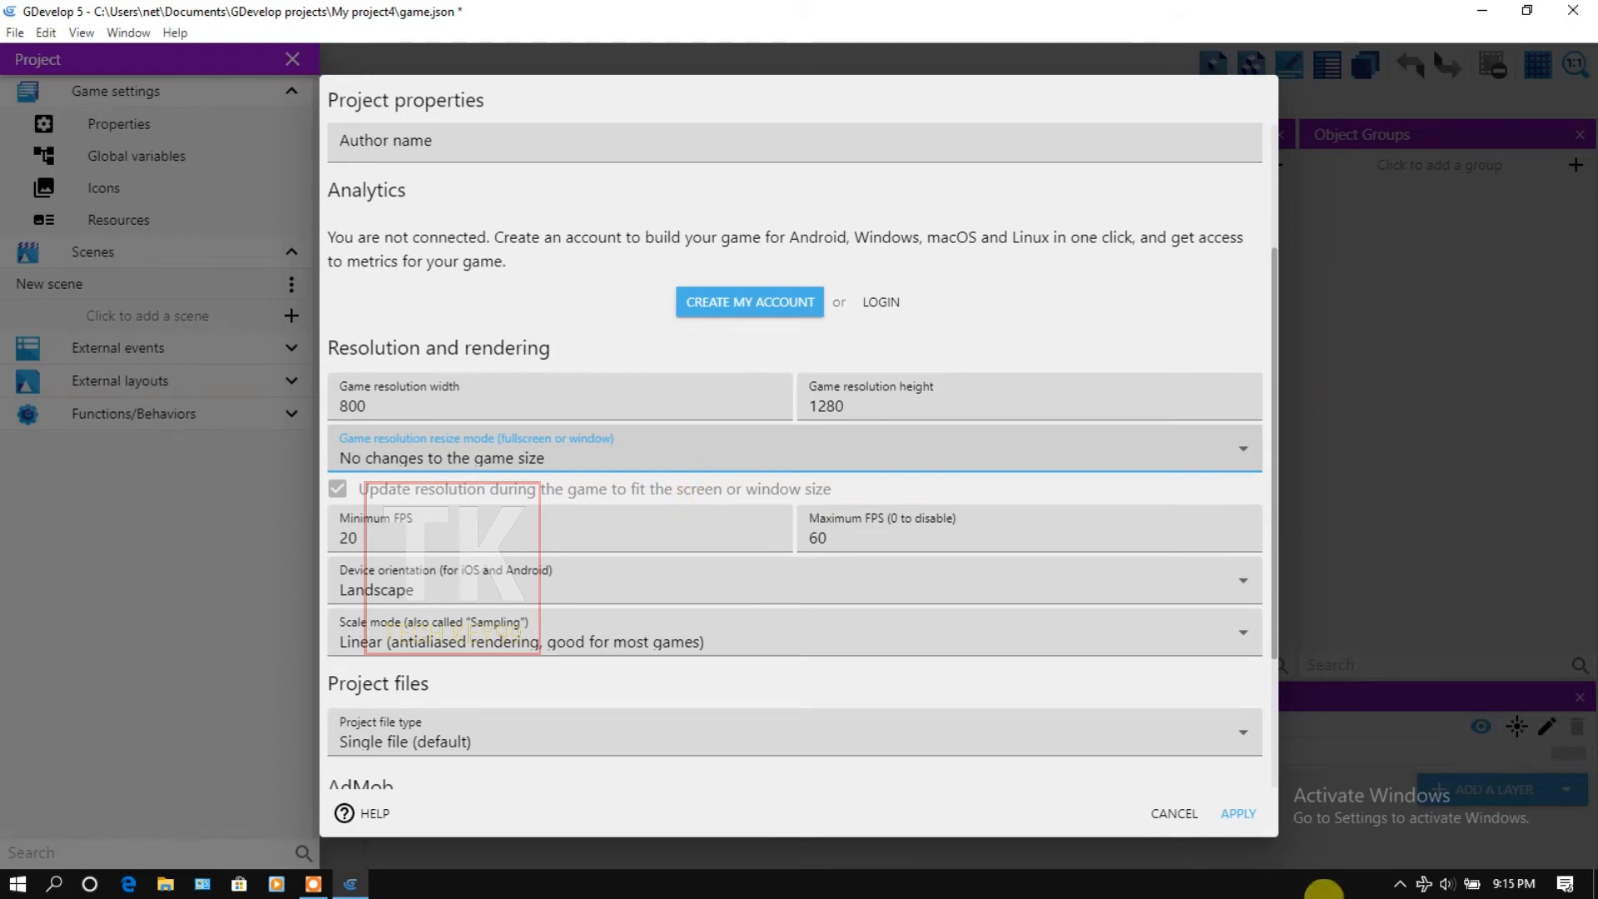
pyautogui.click(1241, 814)
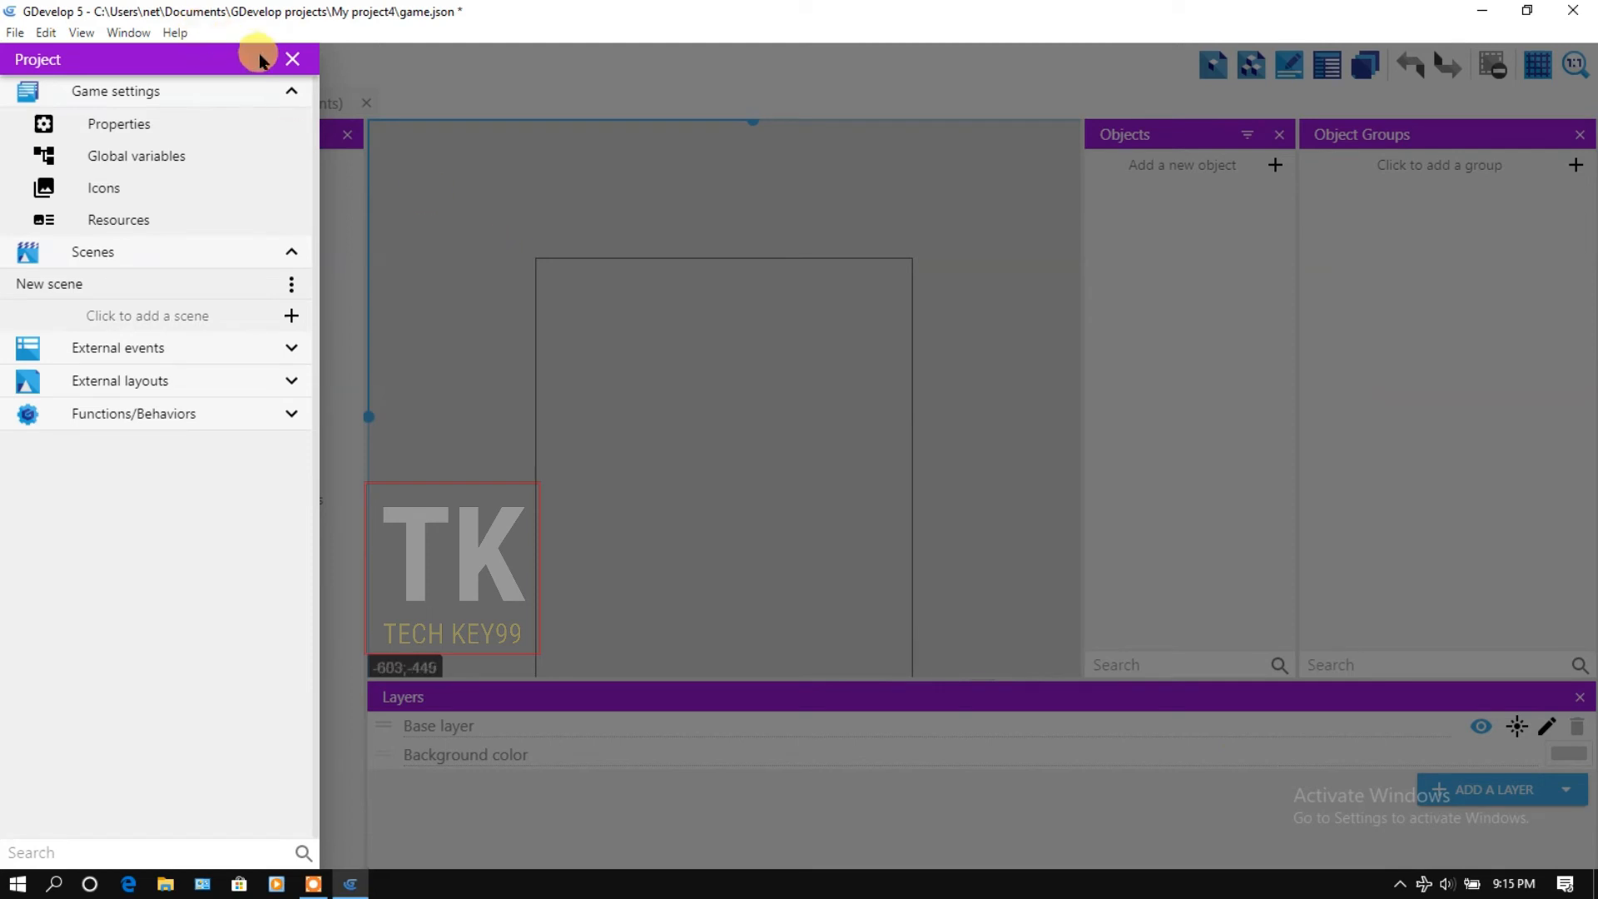
pyautogui.click(293, 58)
# Add a new Sprite object to the scene, name it Backround and give it an empty animation.
pyautogui.scroll(-5, 626, 203)
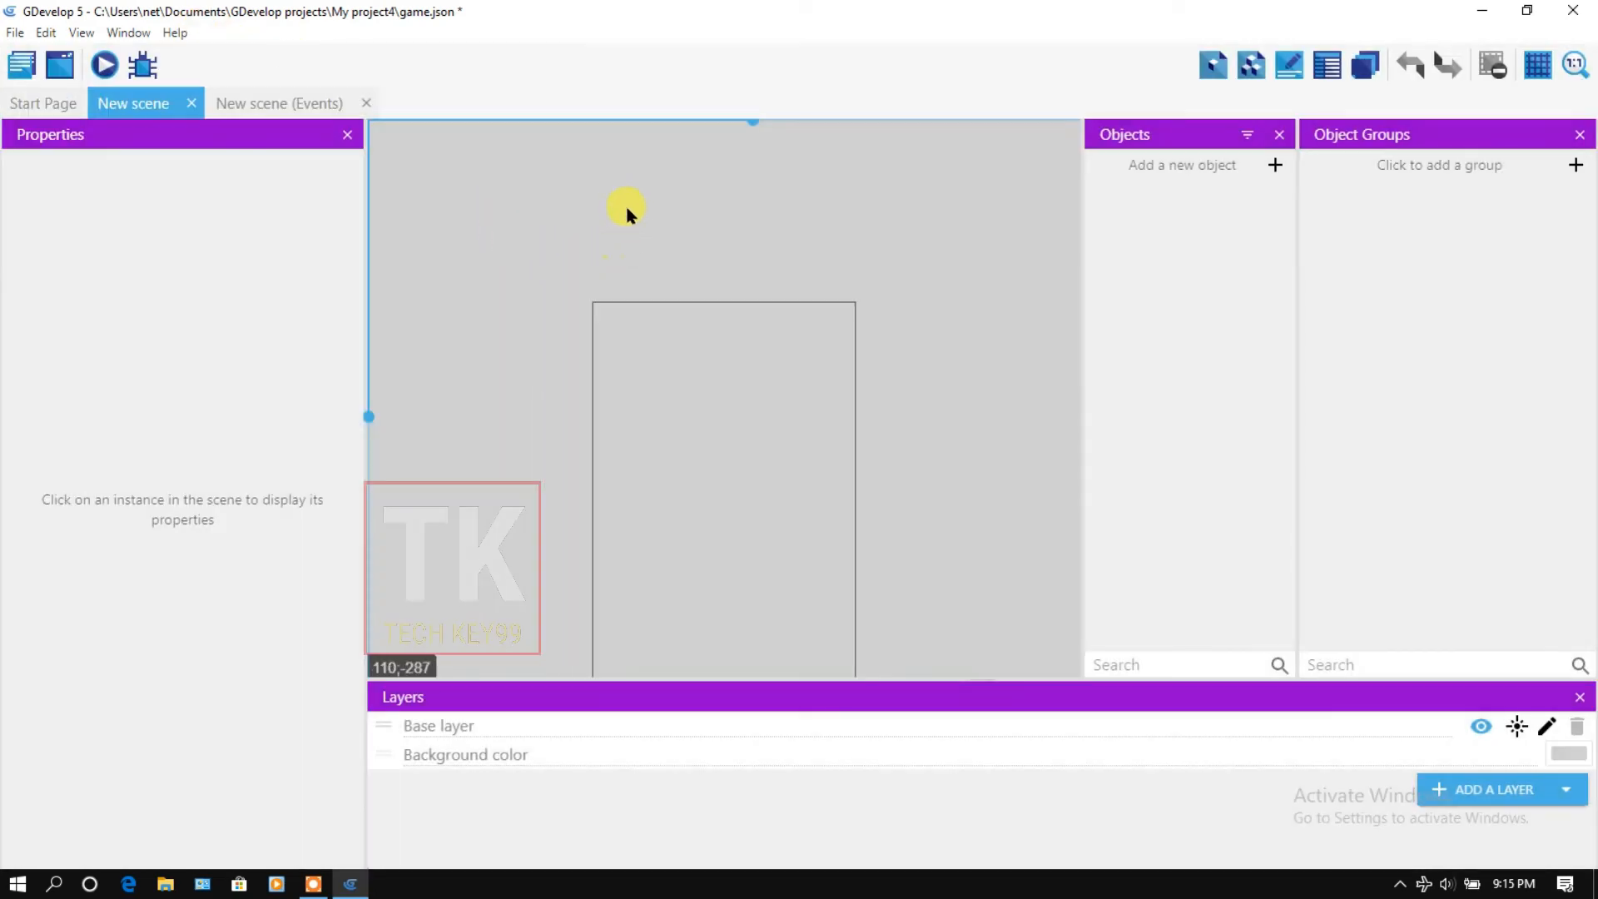
pyautogui.scroll(2, 705, 427)
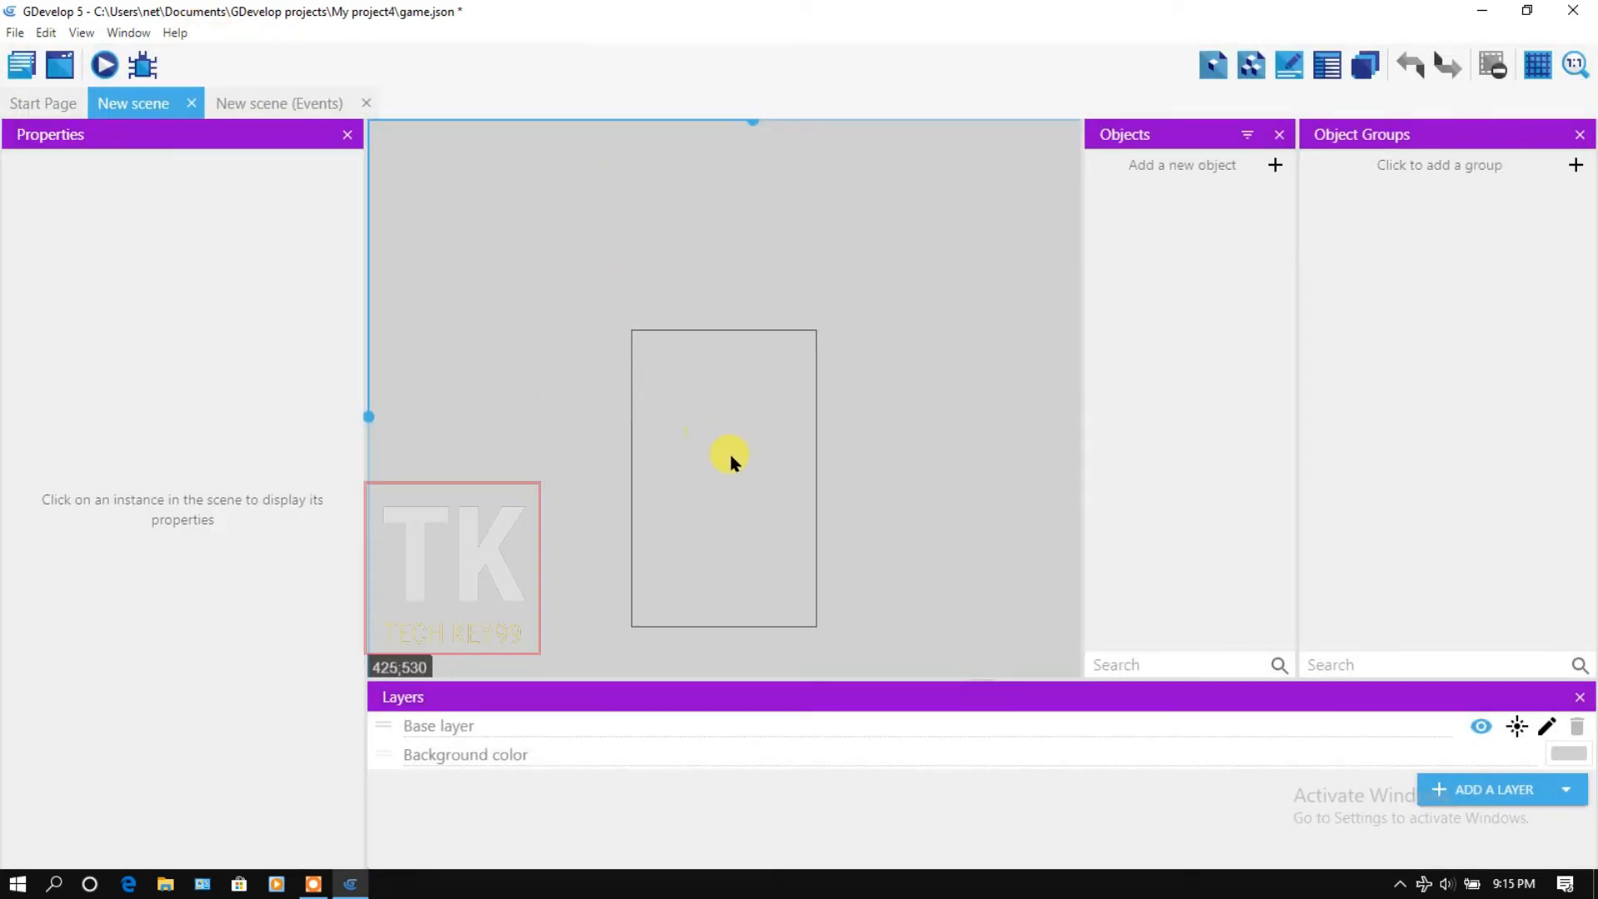
pyautogui.moveTo(726, 462); pyautogui.dragTo(717, 366)
pyautogui.scroll(3, 718, 408)
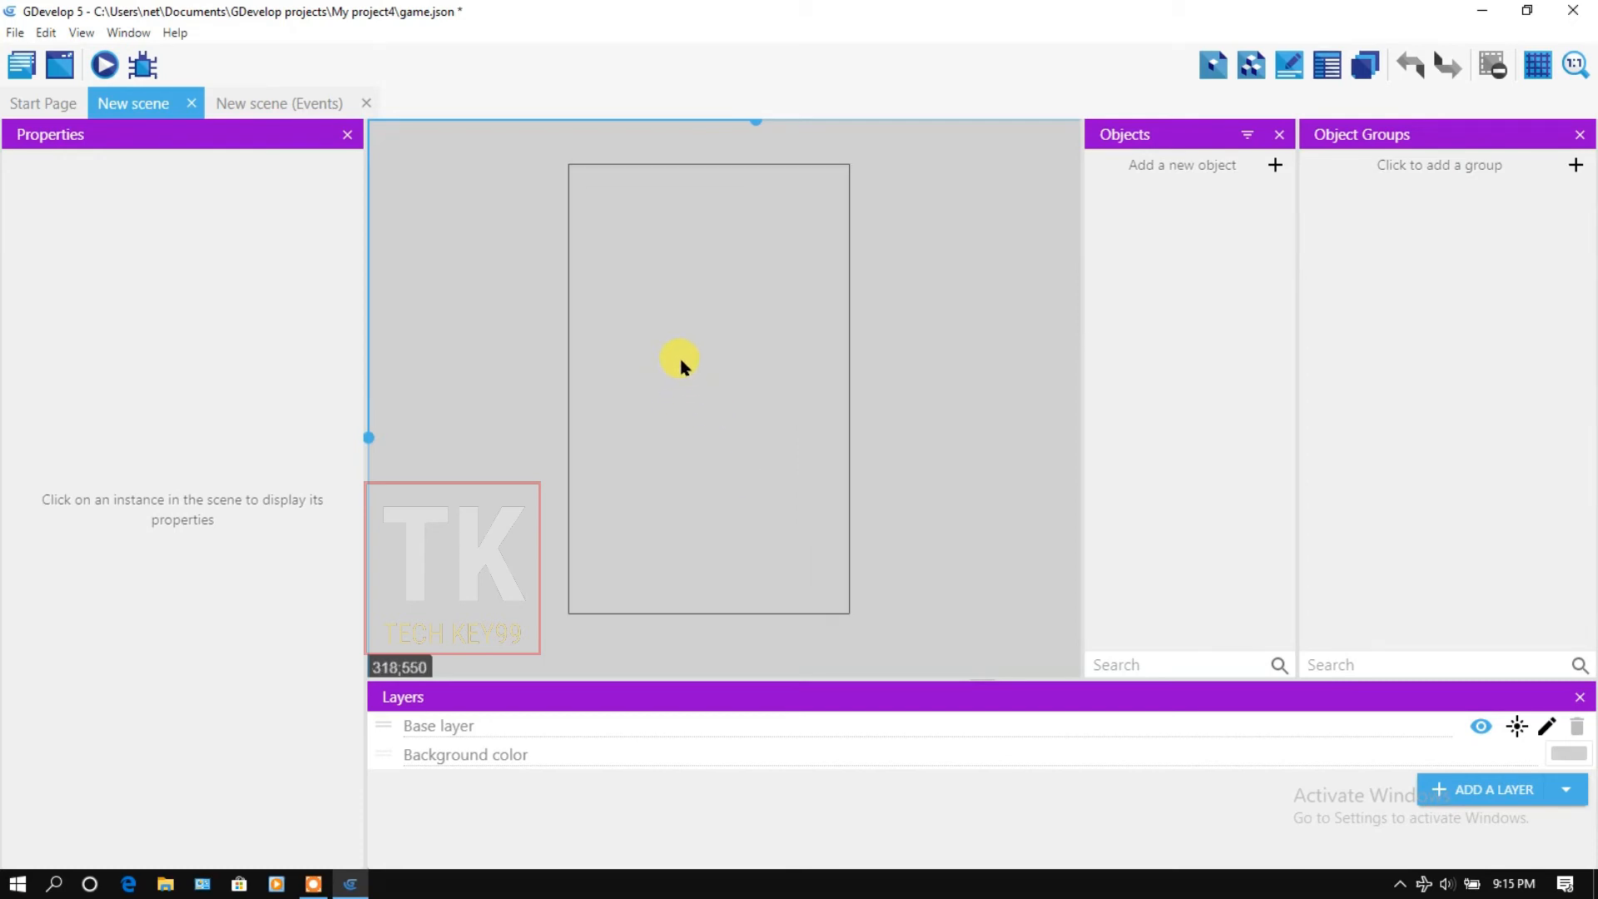
pyautogui.scroll(1, 681, 367)
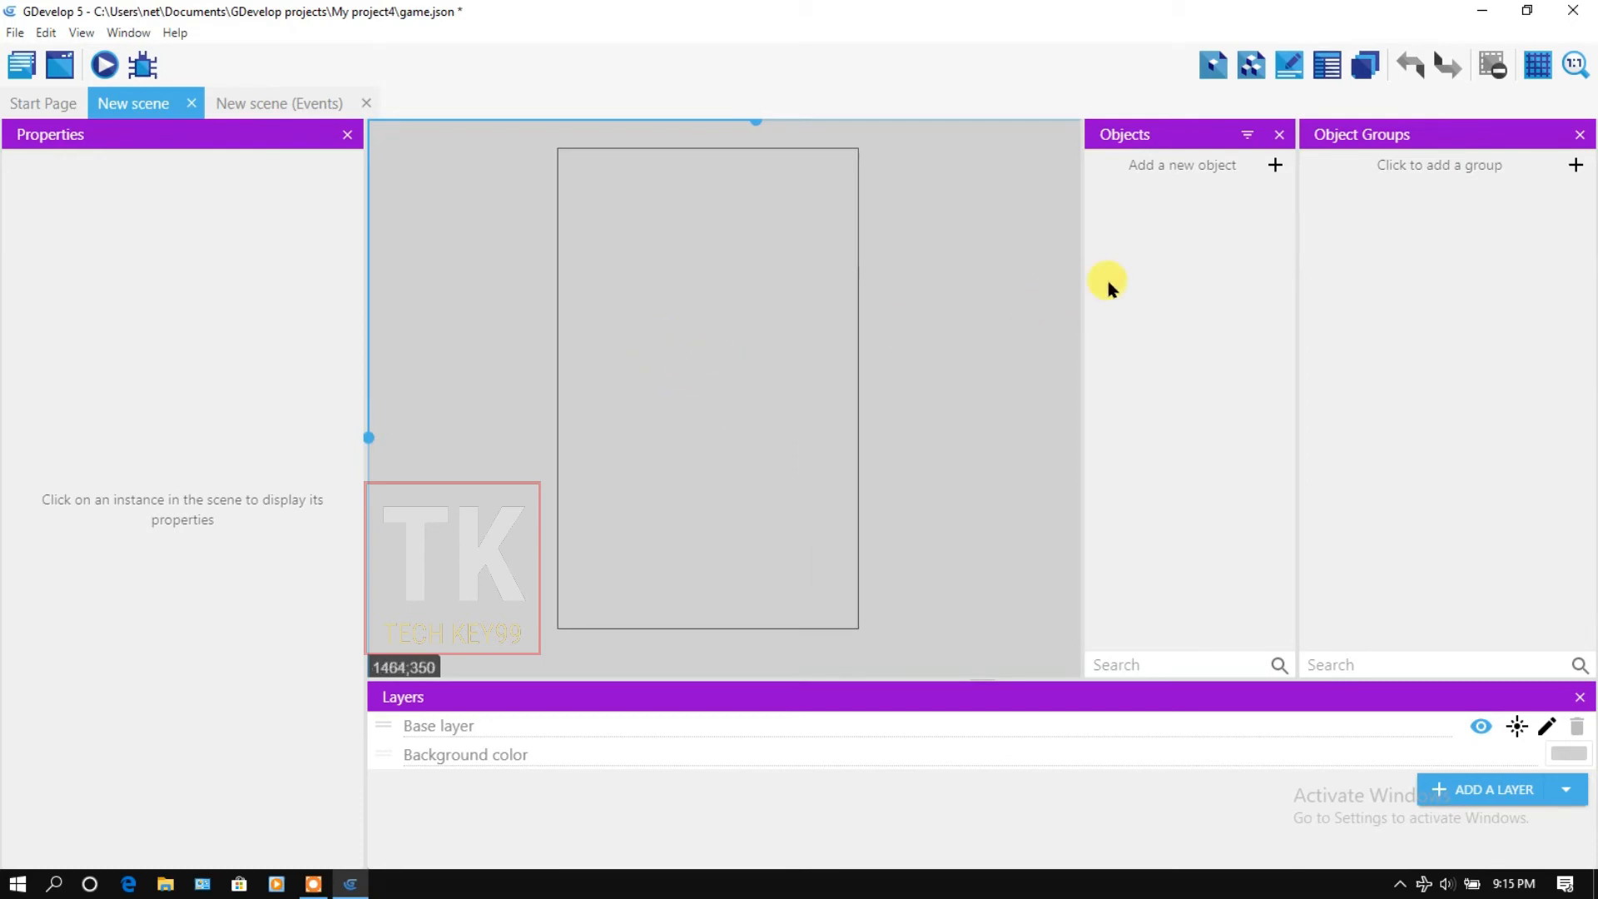
pyautogui.click(1276, 165)
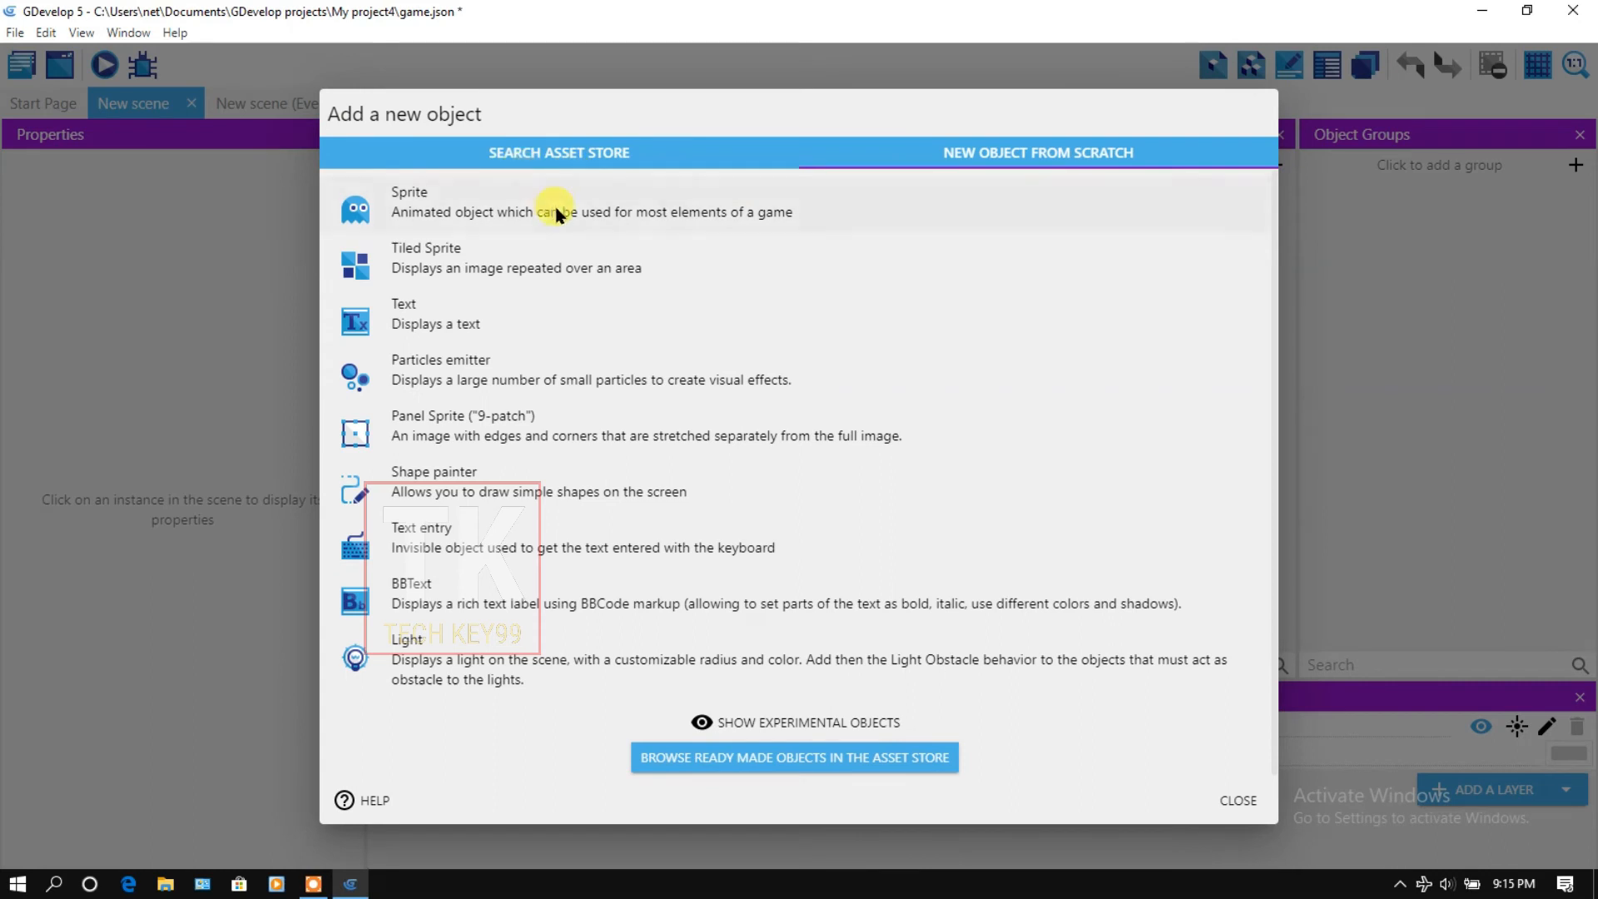
pyautogui.click(389, 202)
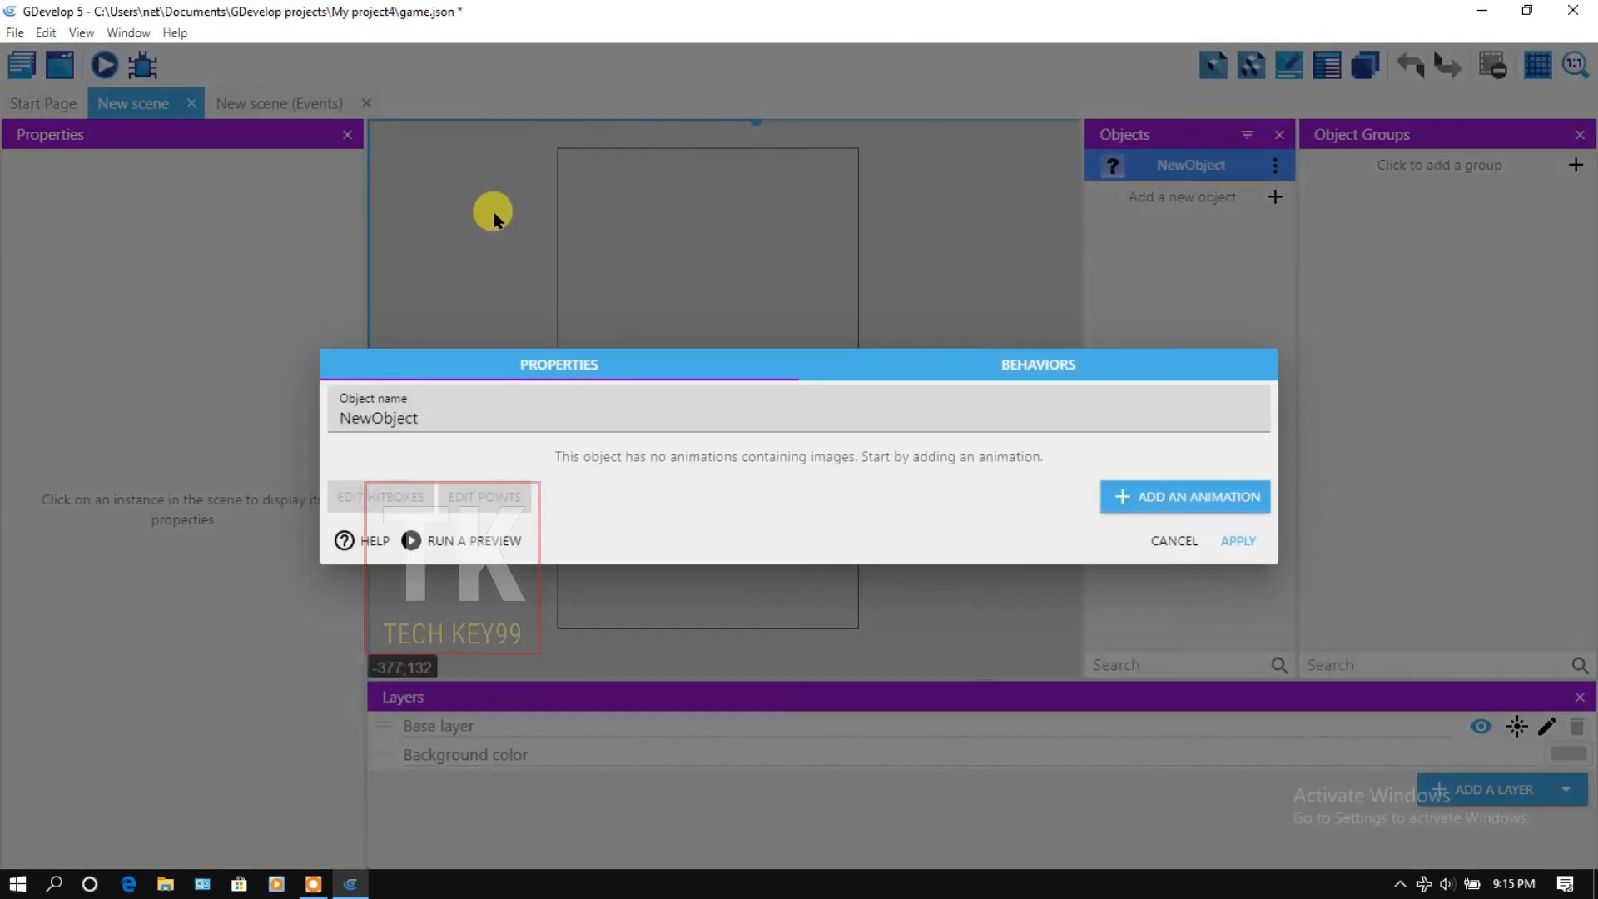
pyautogui.click(550, 416)
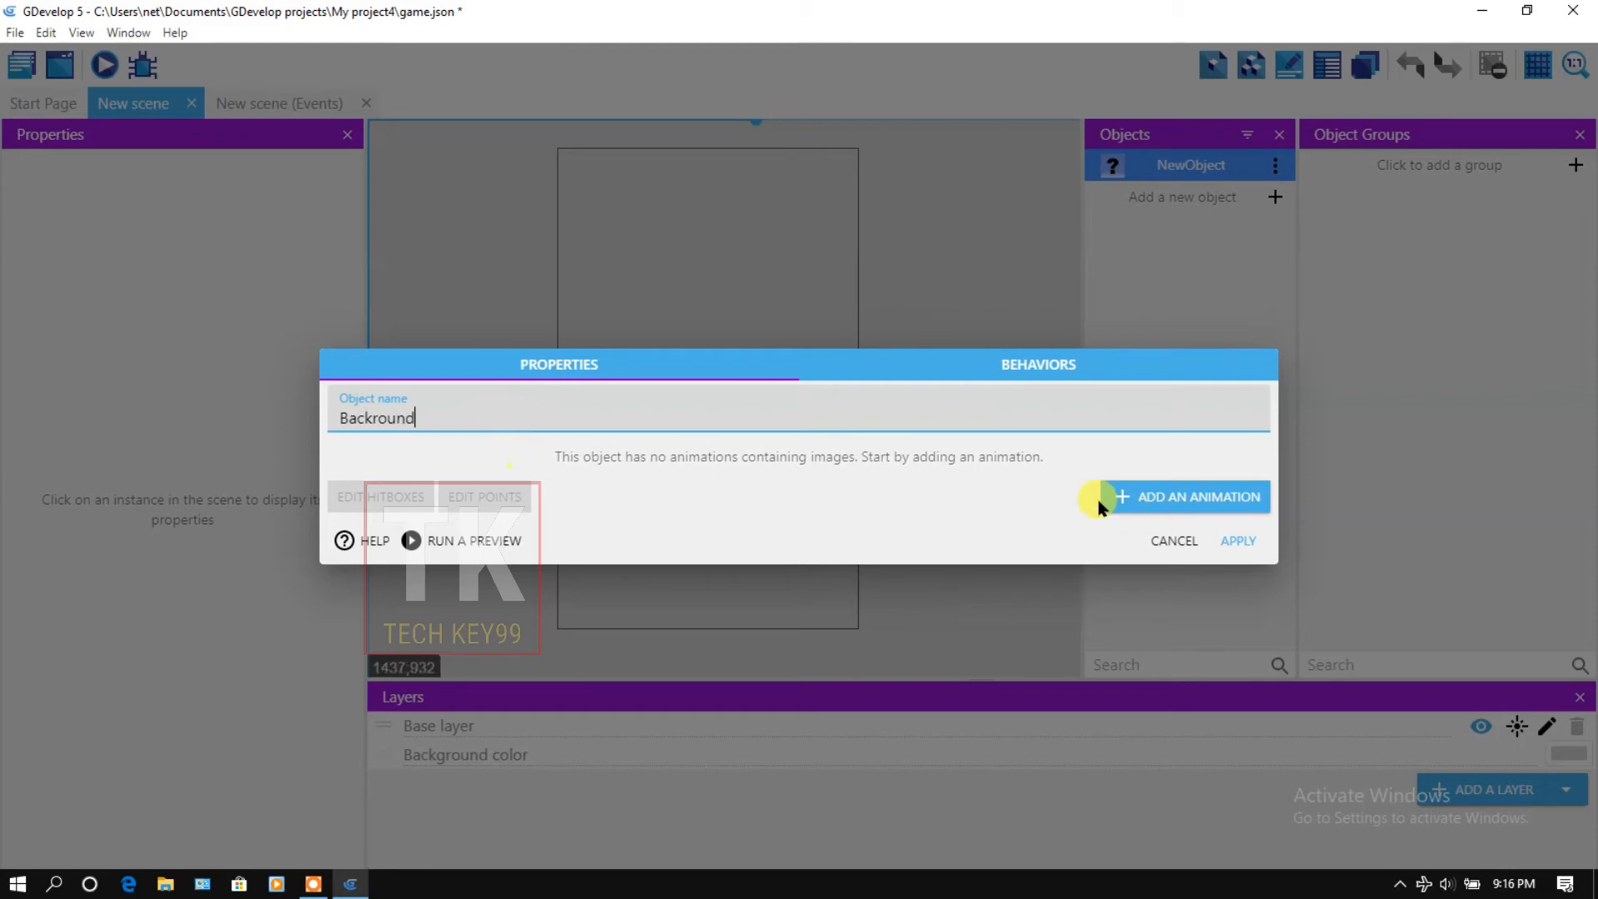
pyautogui.click(1200, 498)
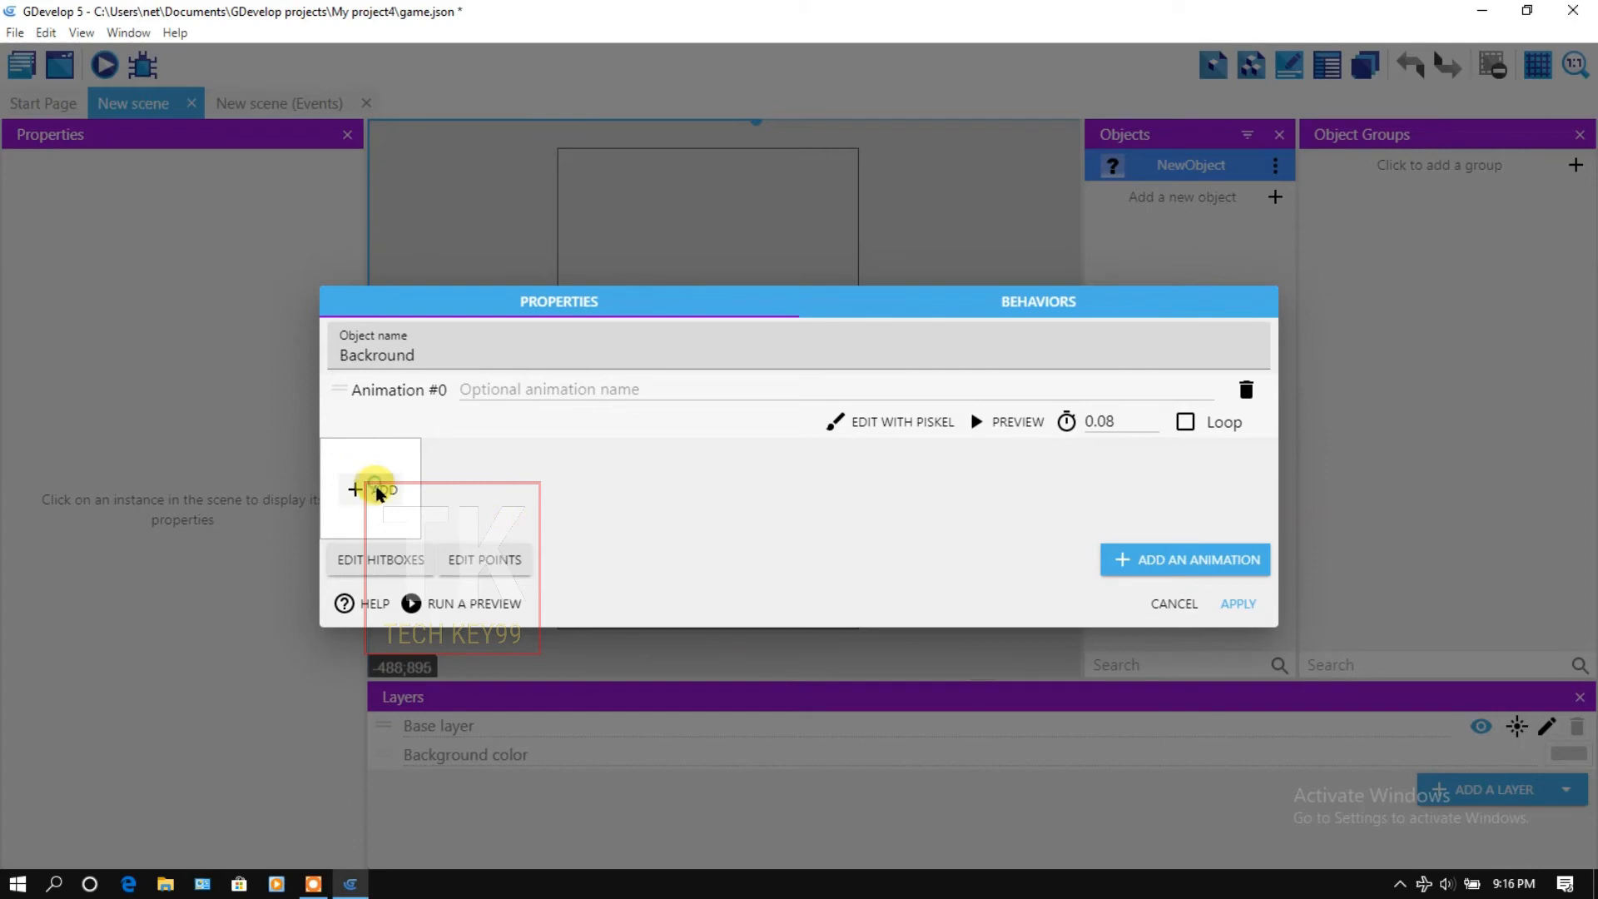
# Add background1 to background5 from Downloads as the animation's frames, copying the files into the project folder.
pyautogui.click(377, 491)
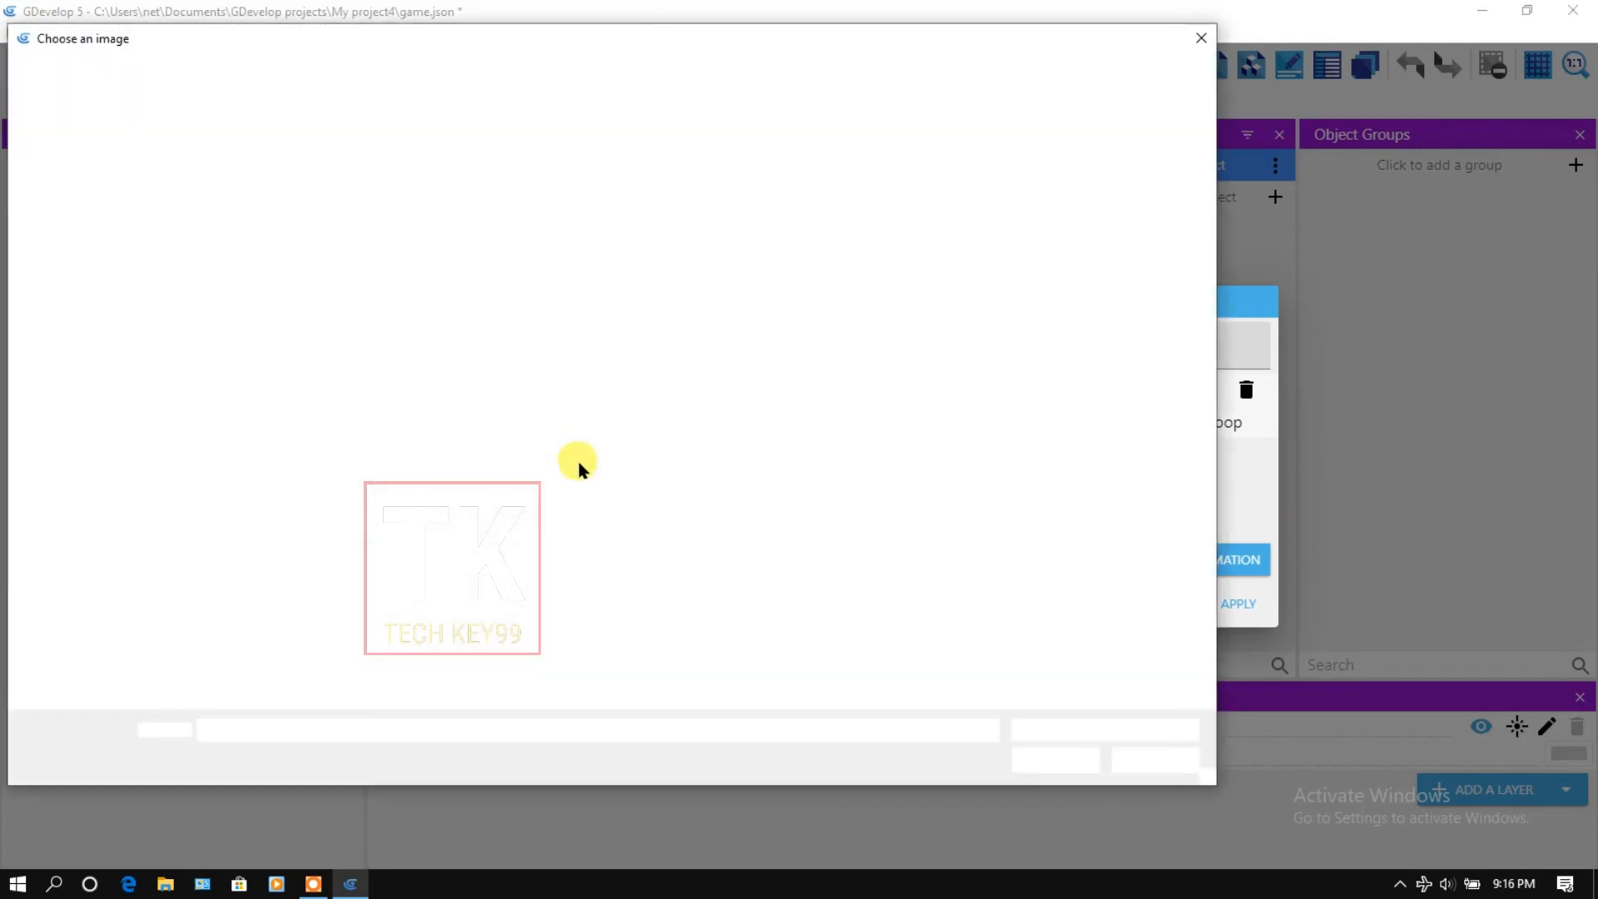
pyautogui.click(114, 376)
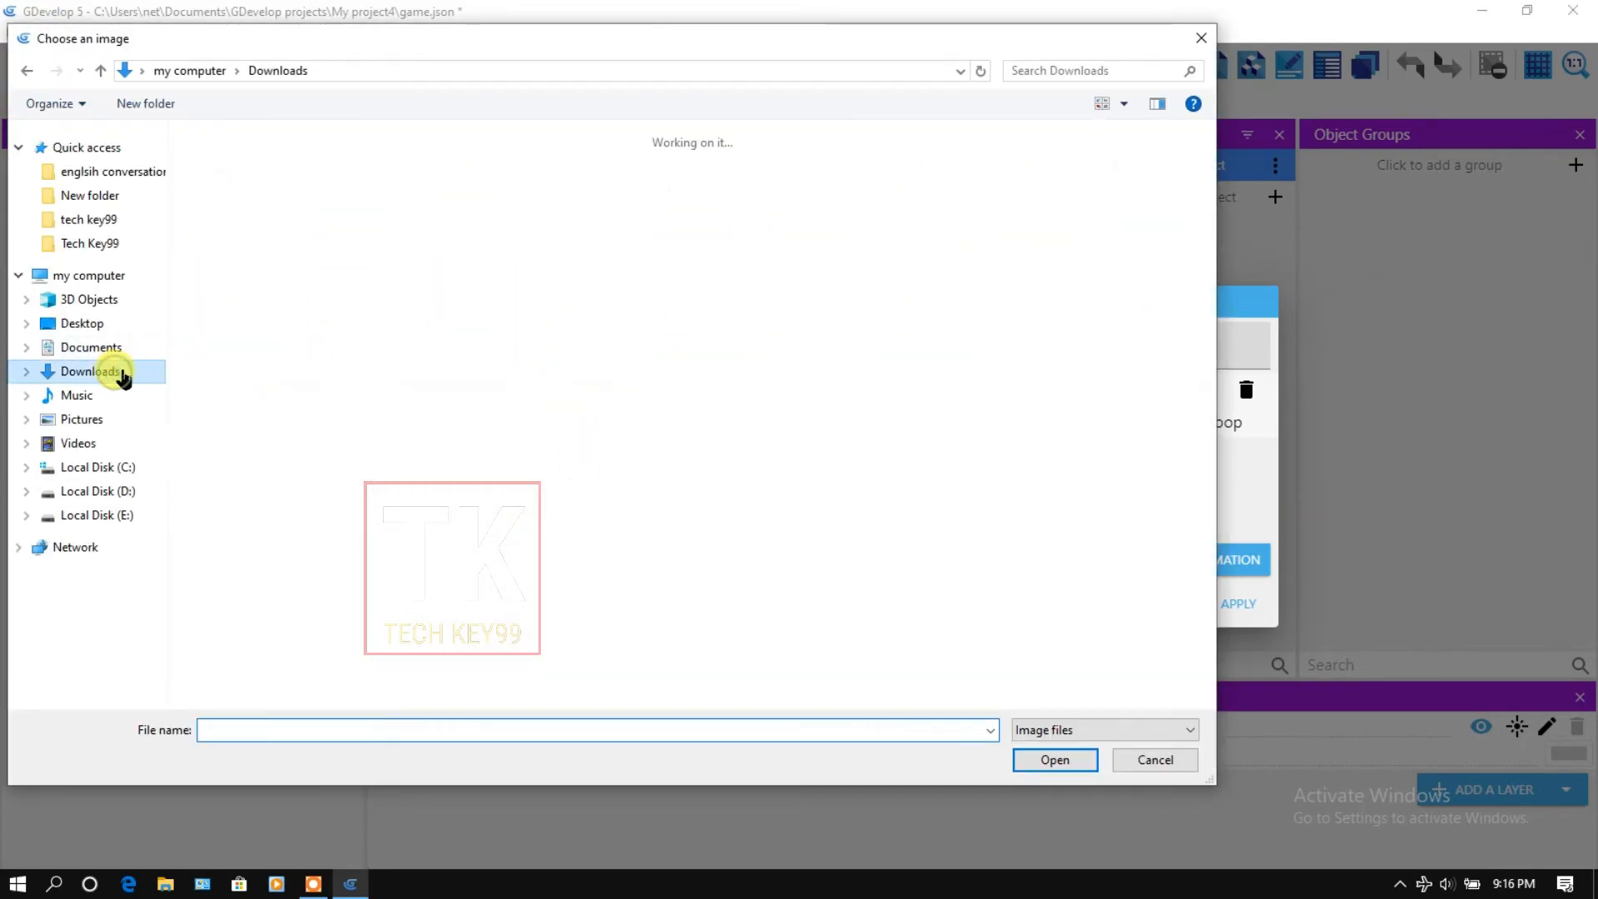
pyautogui.click(216, 195)
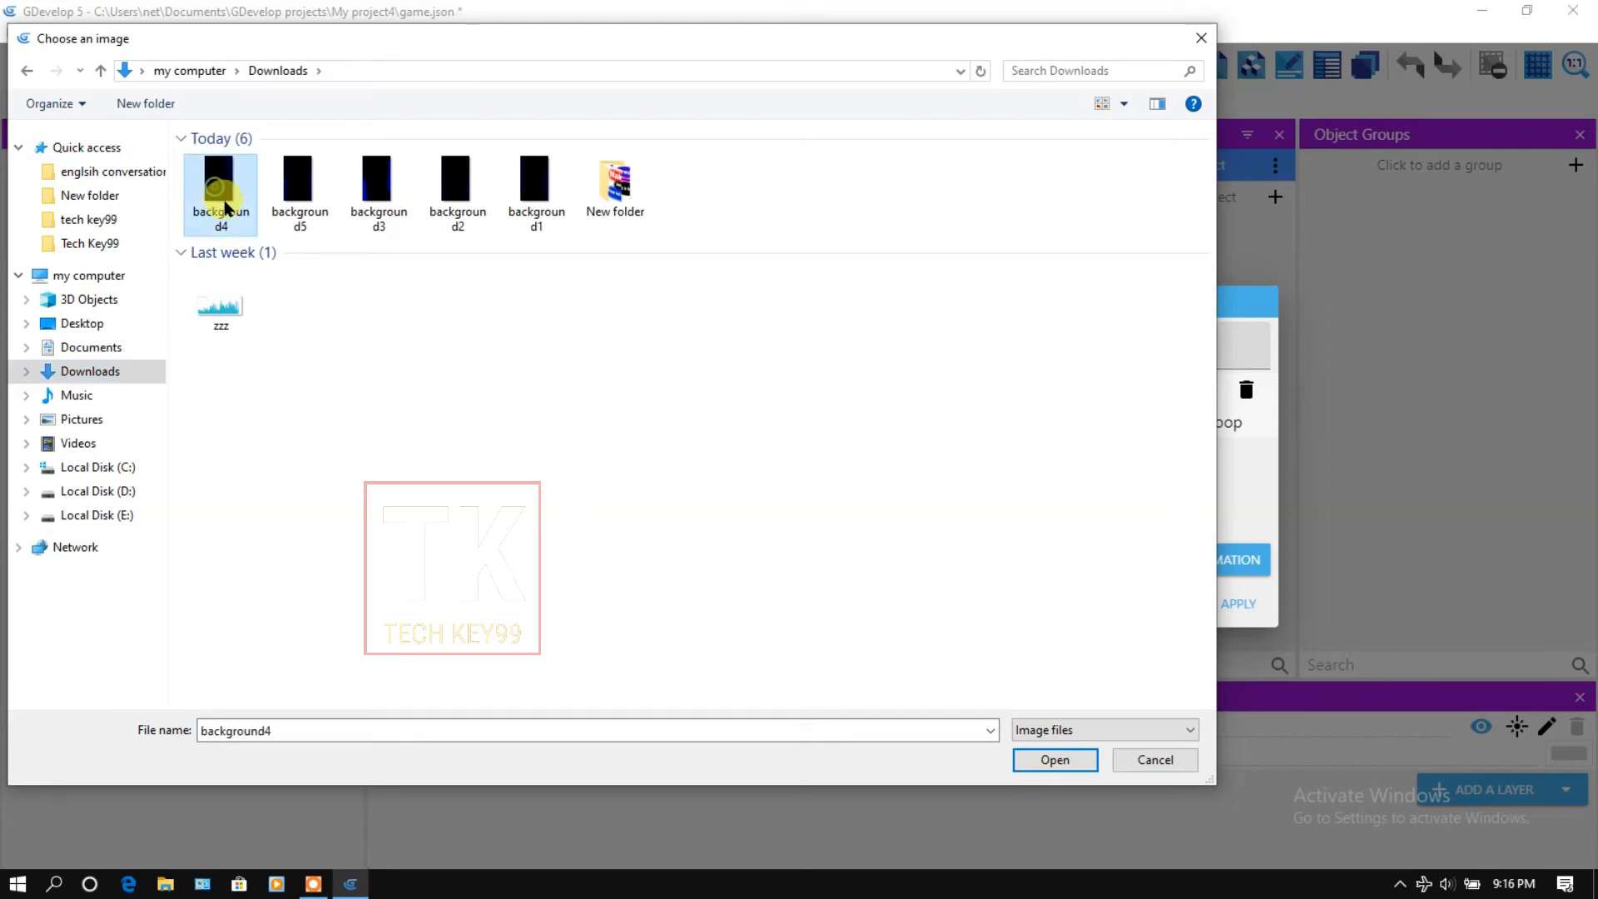
pyautogui.keyDown('ctrl'); pyautogui.click(302, 185); pyautogui.keyUp('ctrl')
pyautogui.keyDown('ctrl'); pyautogui.click(375, 186); pyautogui.keyUp('ctrl')
pyautogui.keyDown('ctrl'); pyautogui.click(439, 197); pyautogui.keyUp('ctrl')
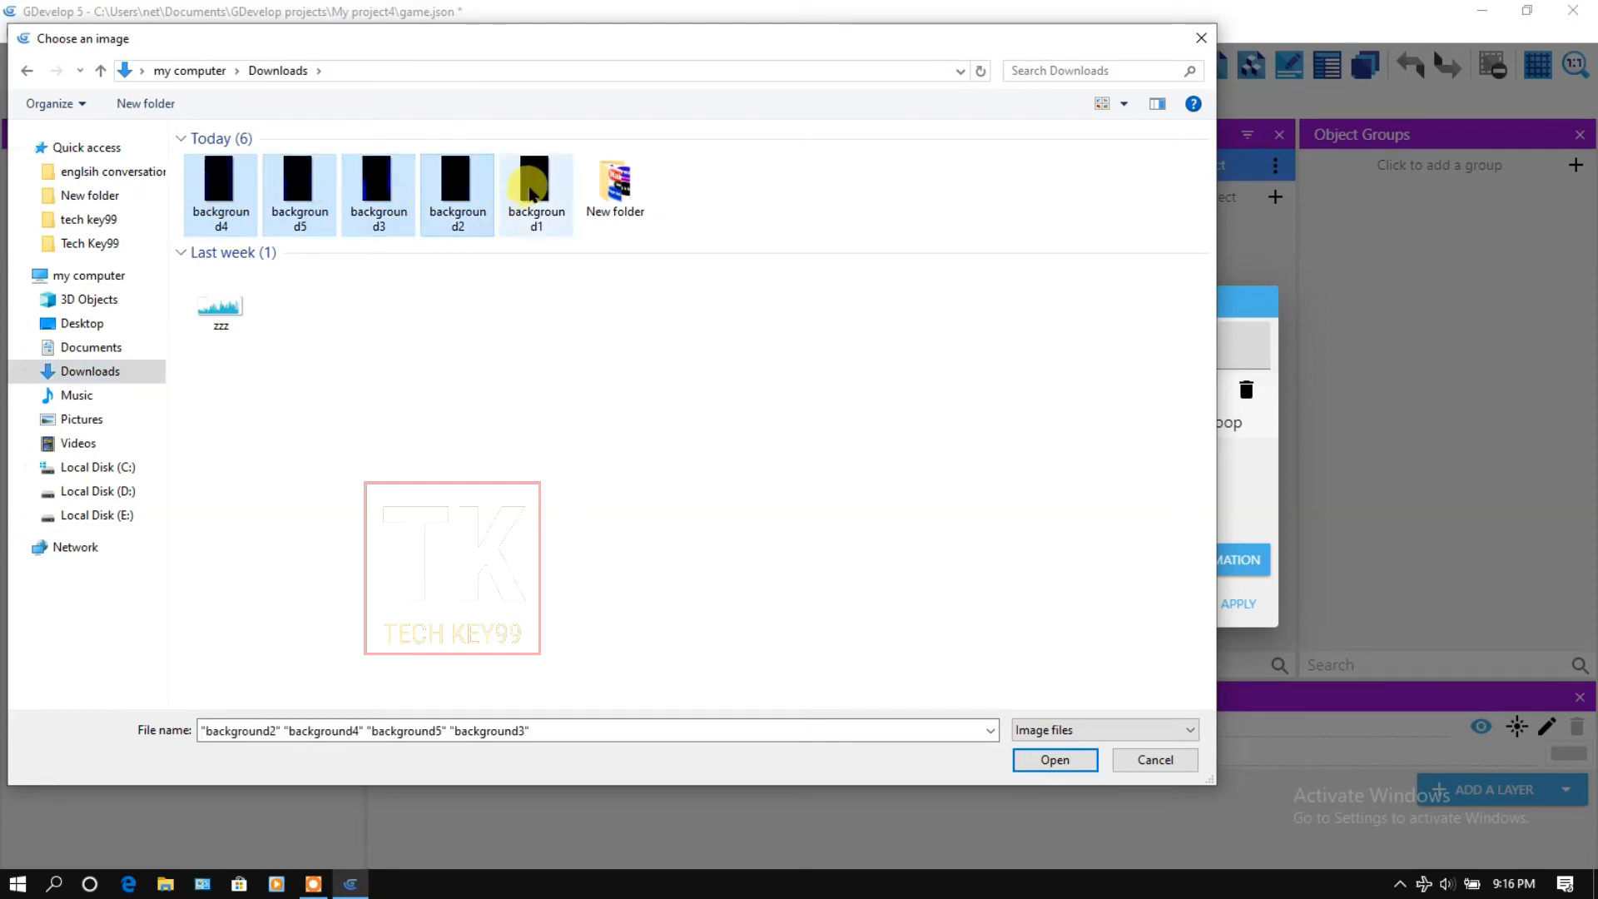
pyautogui.keyDown('ctrl'); pyautogui.click(536, 187); pyautogui.keyUp('ctrl')
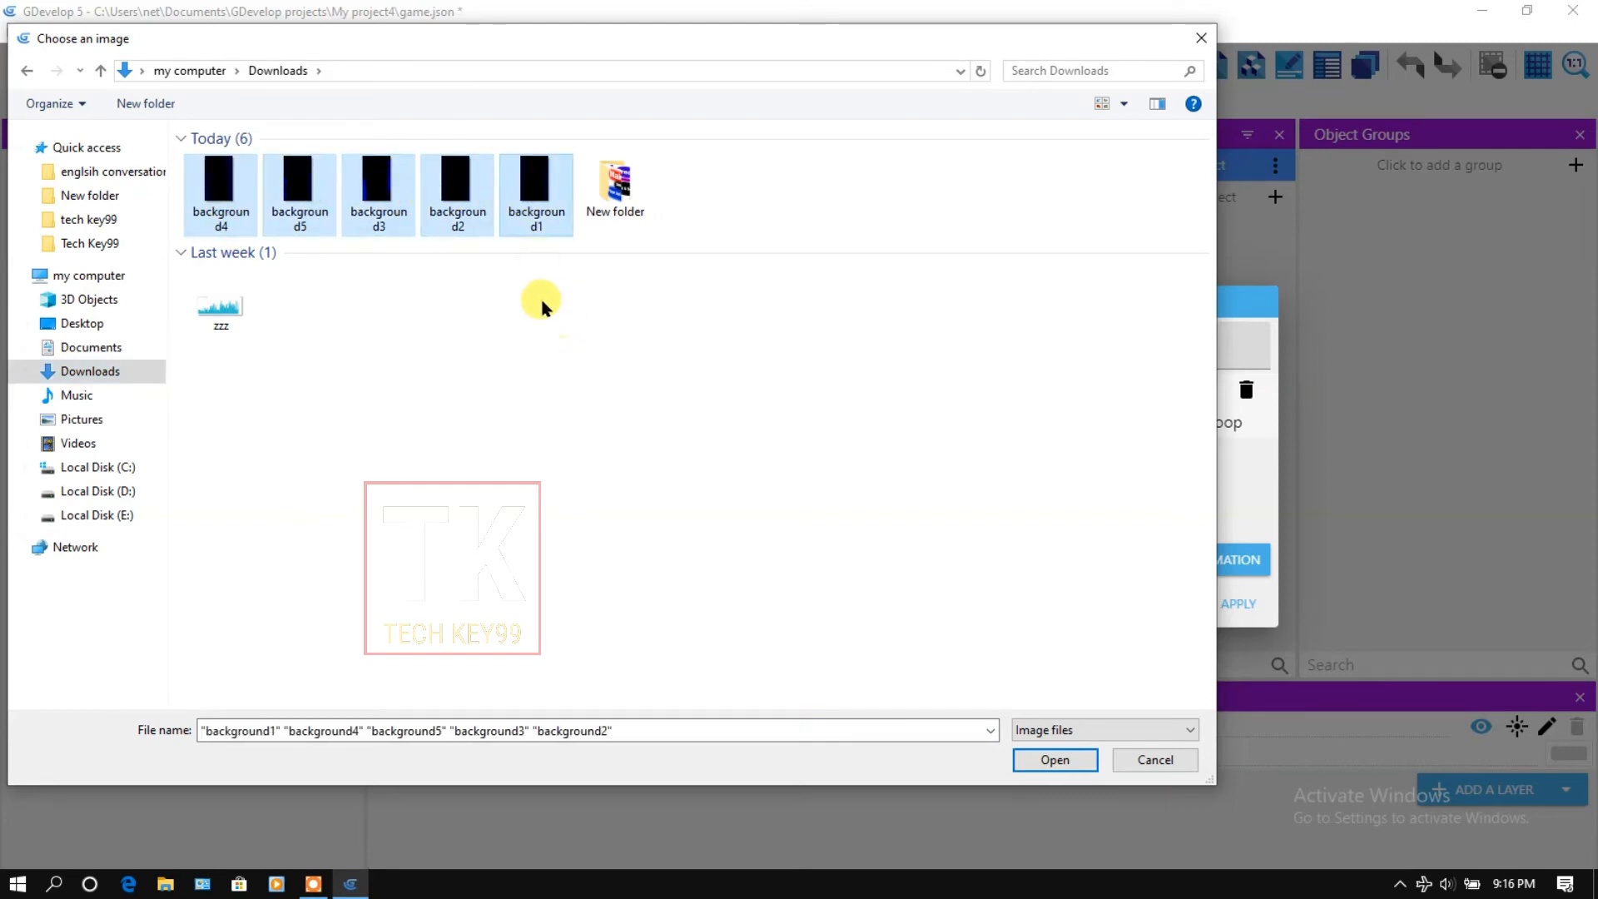
pyautogui.click(1055, 759)
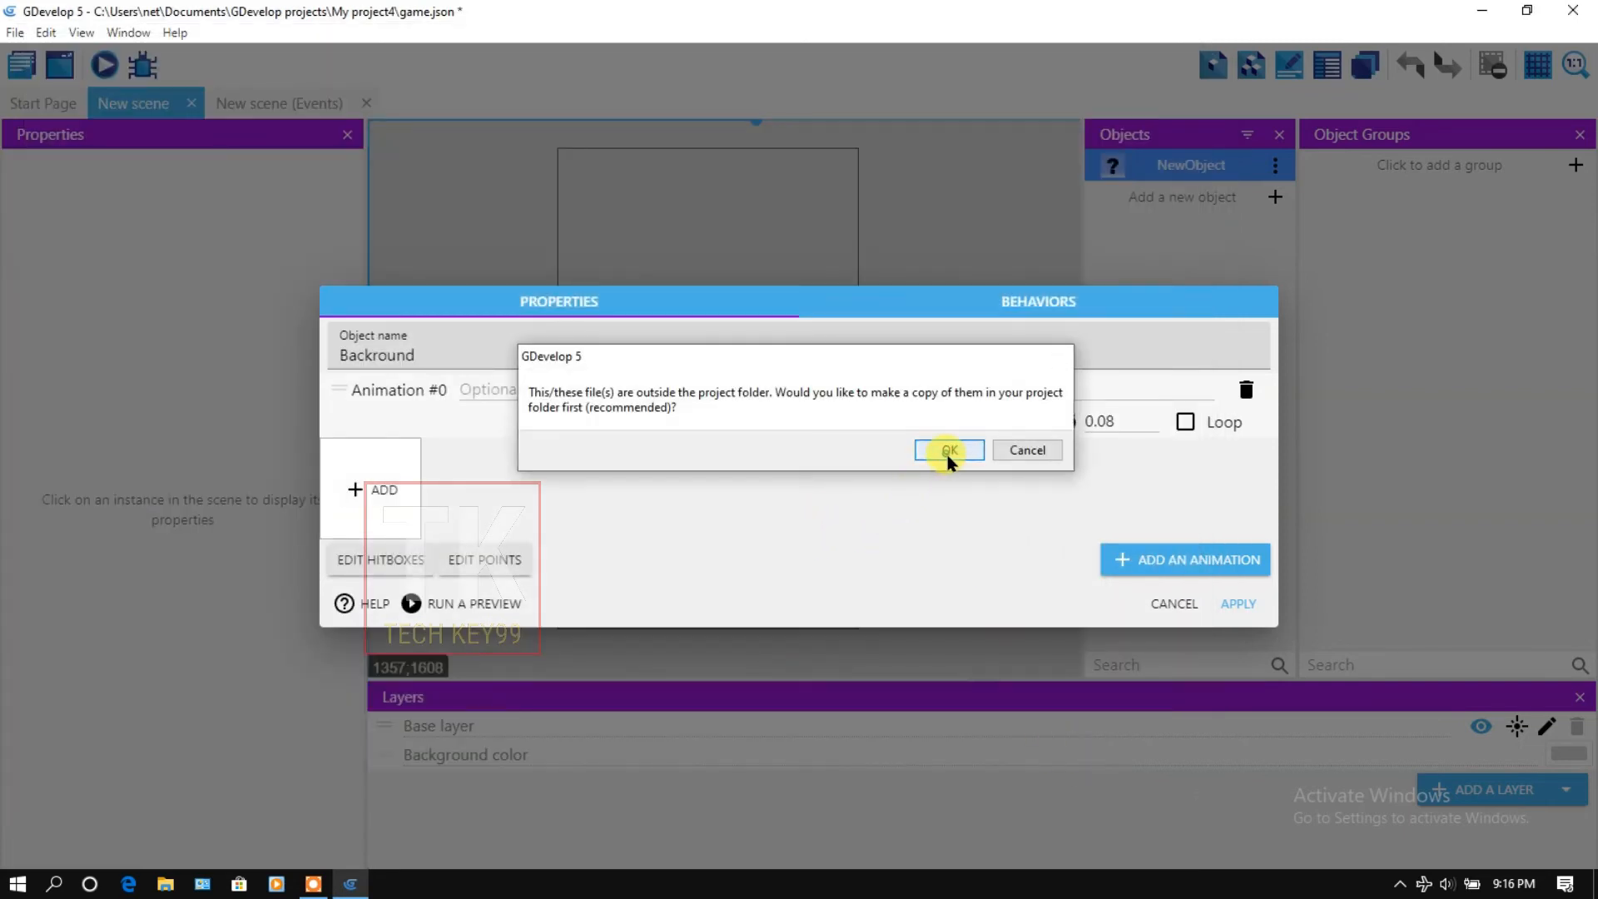
pyautogui.click(949, 451)
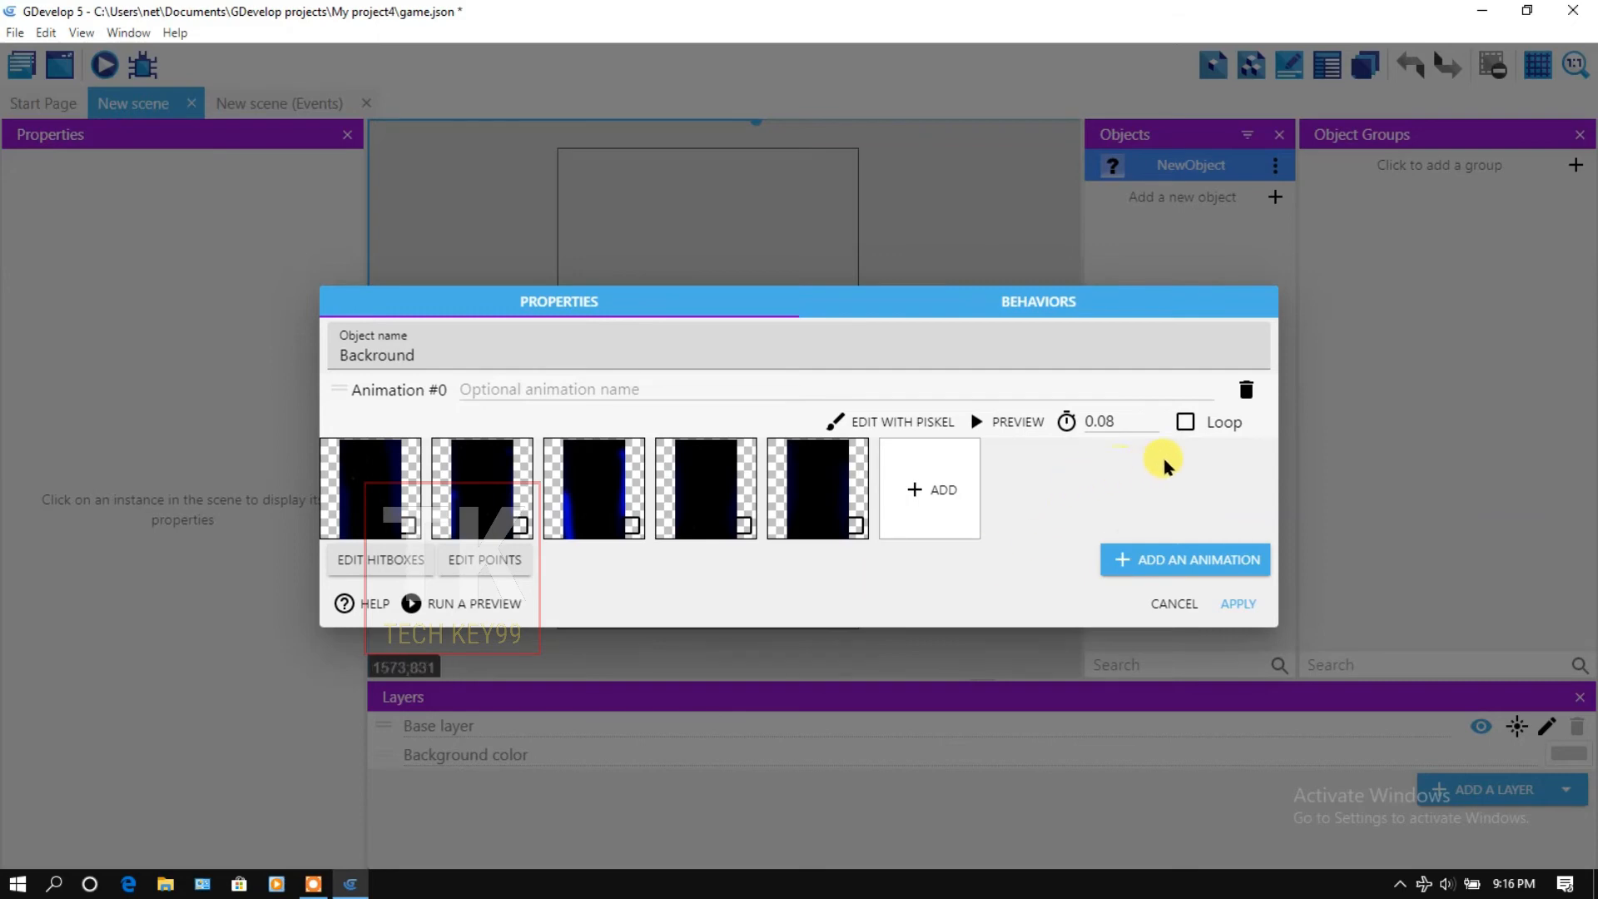
# Enable looping for the Backround animation, set its speed to 7 FPS and apply the object settings.
pyautogui.click(1186, 423)
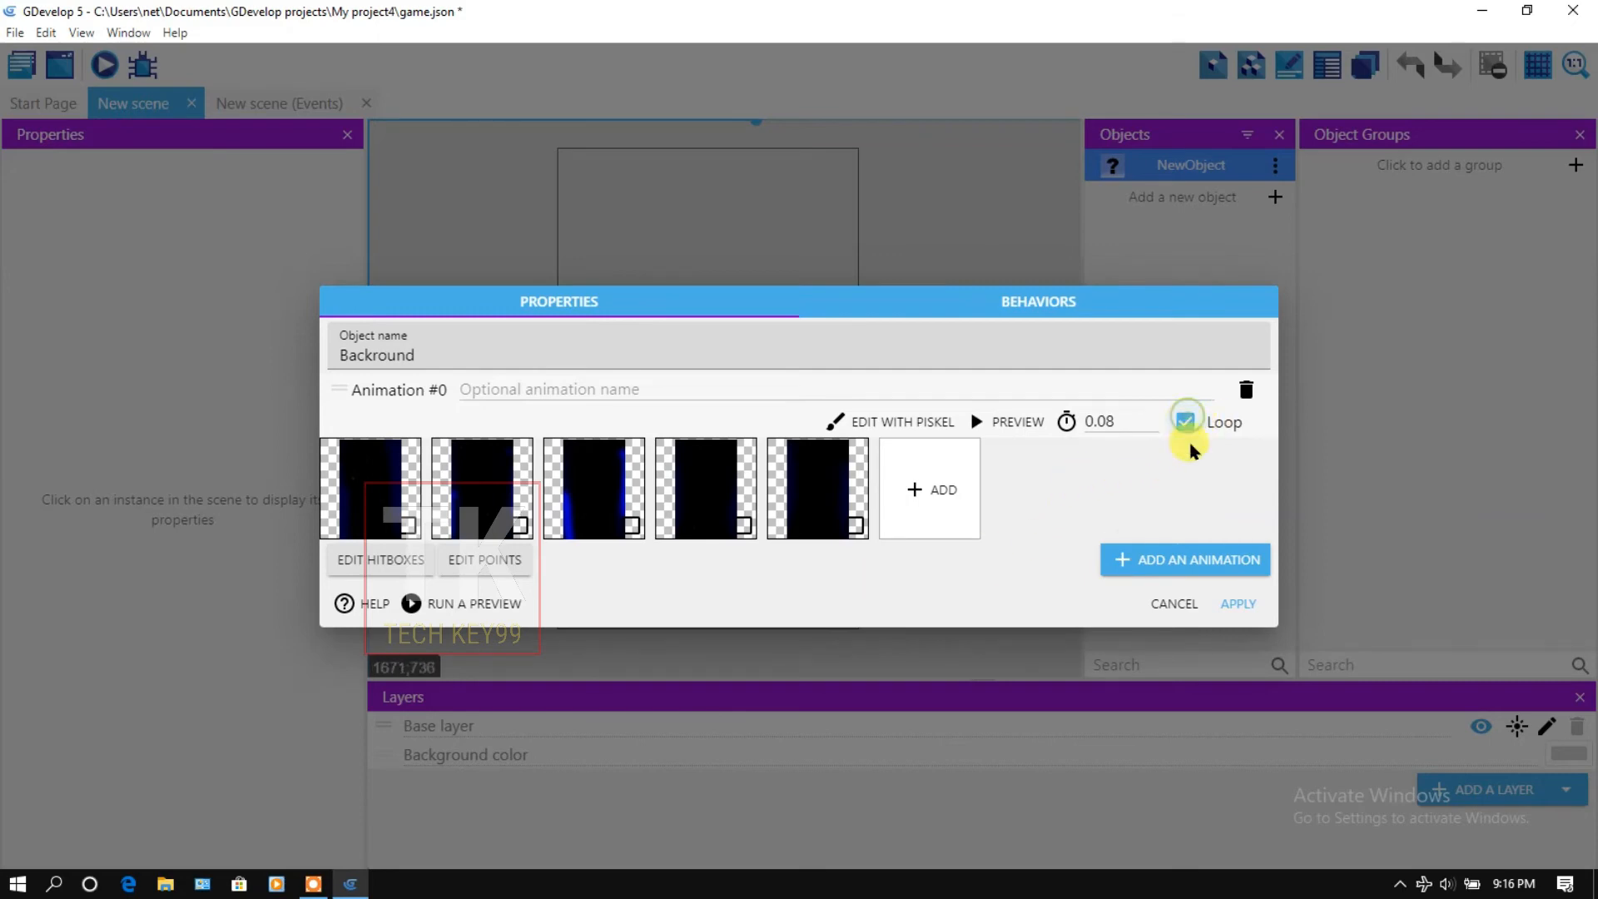
pyautogui.click(991, 422)
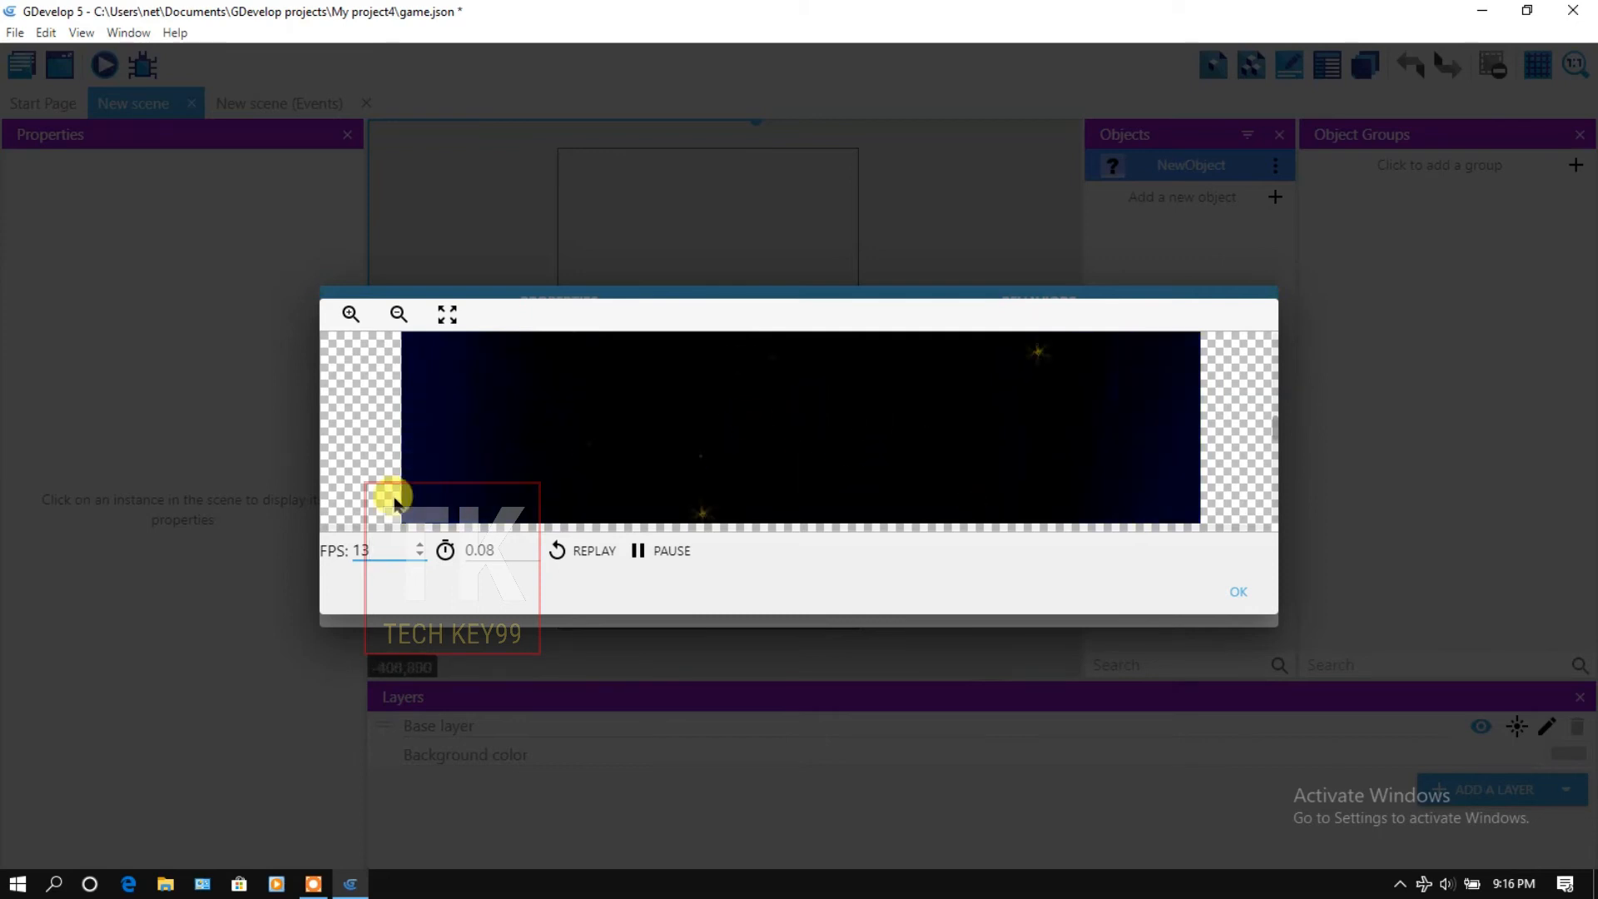
pyautogui.click(421, 555)
pyautogui.click(421, 555)
pyautogui.click(422, 555)
pyautogui.click(421, 555)
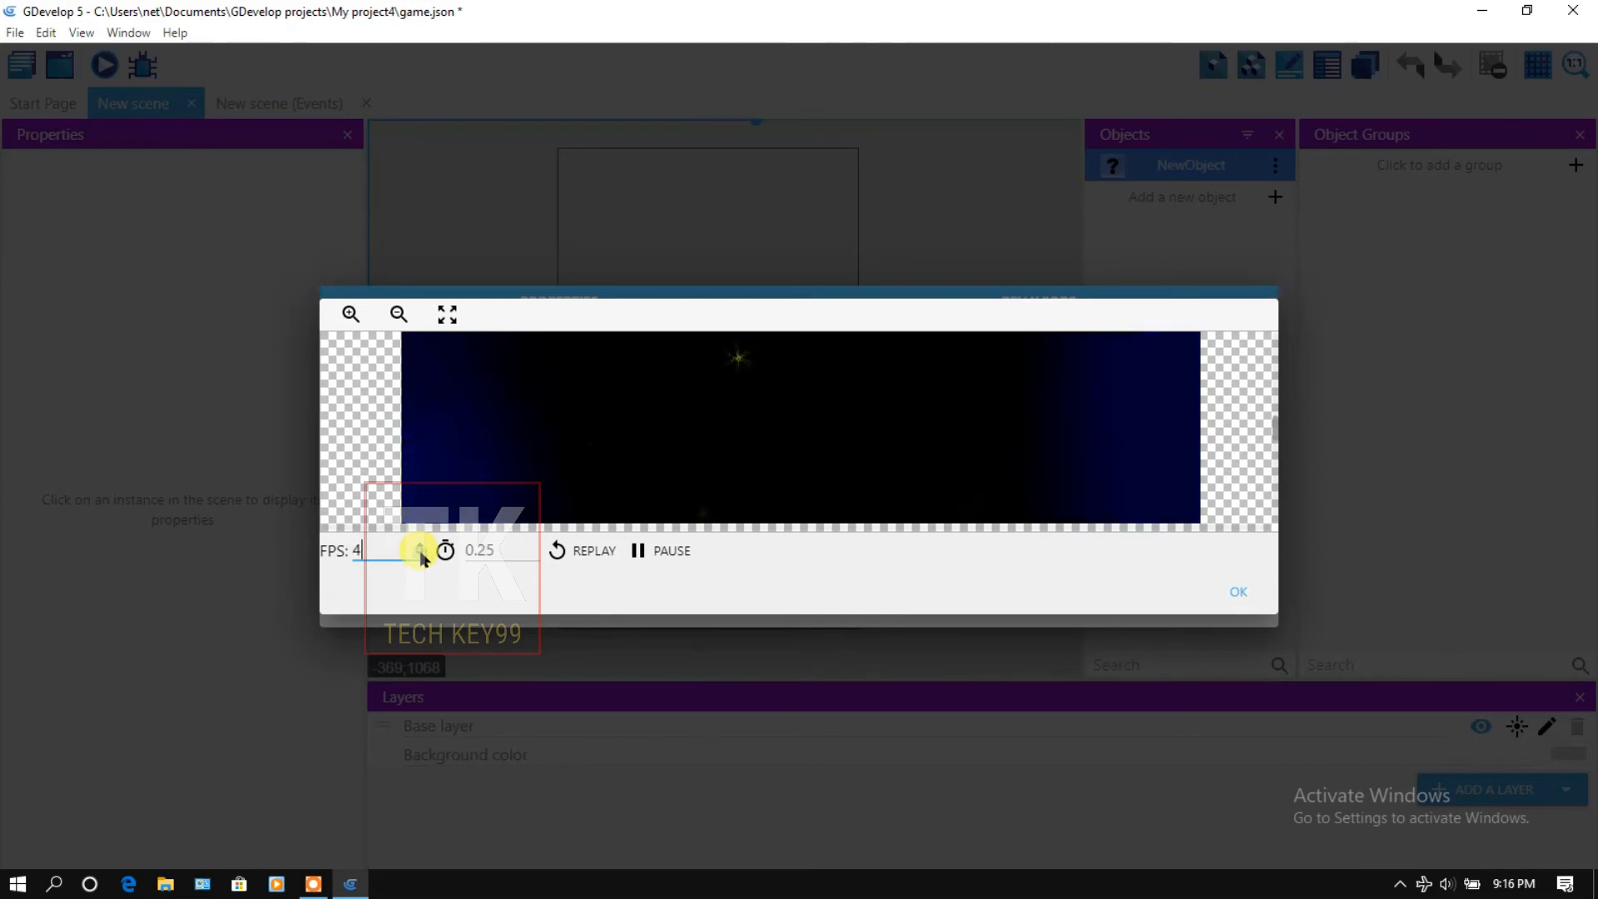
pyautogui.click(421, 555)
pyautogui.click(421, 555)
pyautogui.click(422, 555)
pyautogui.click(421, 546)
pyautogui.click(421, 545)
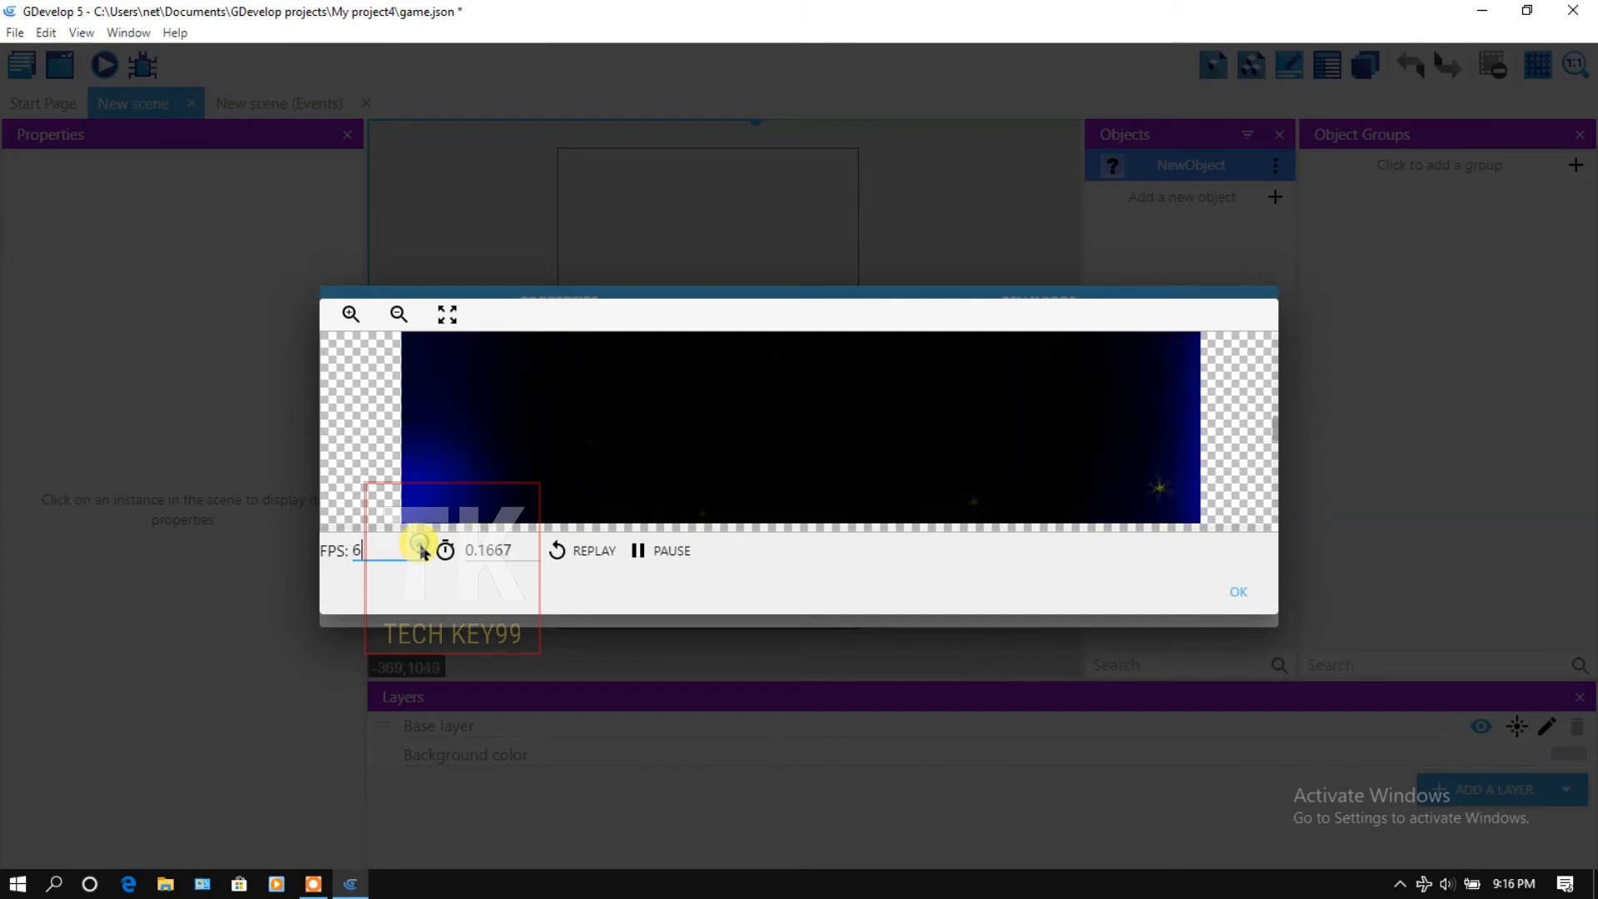
pyautogui.click(422, 546)
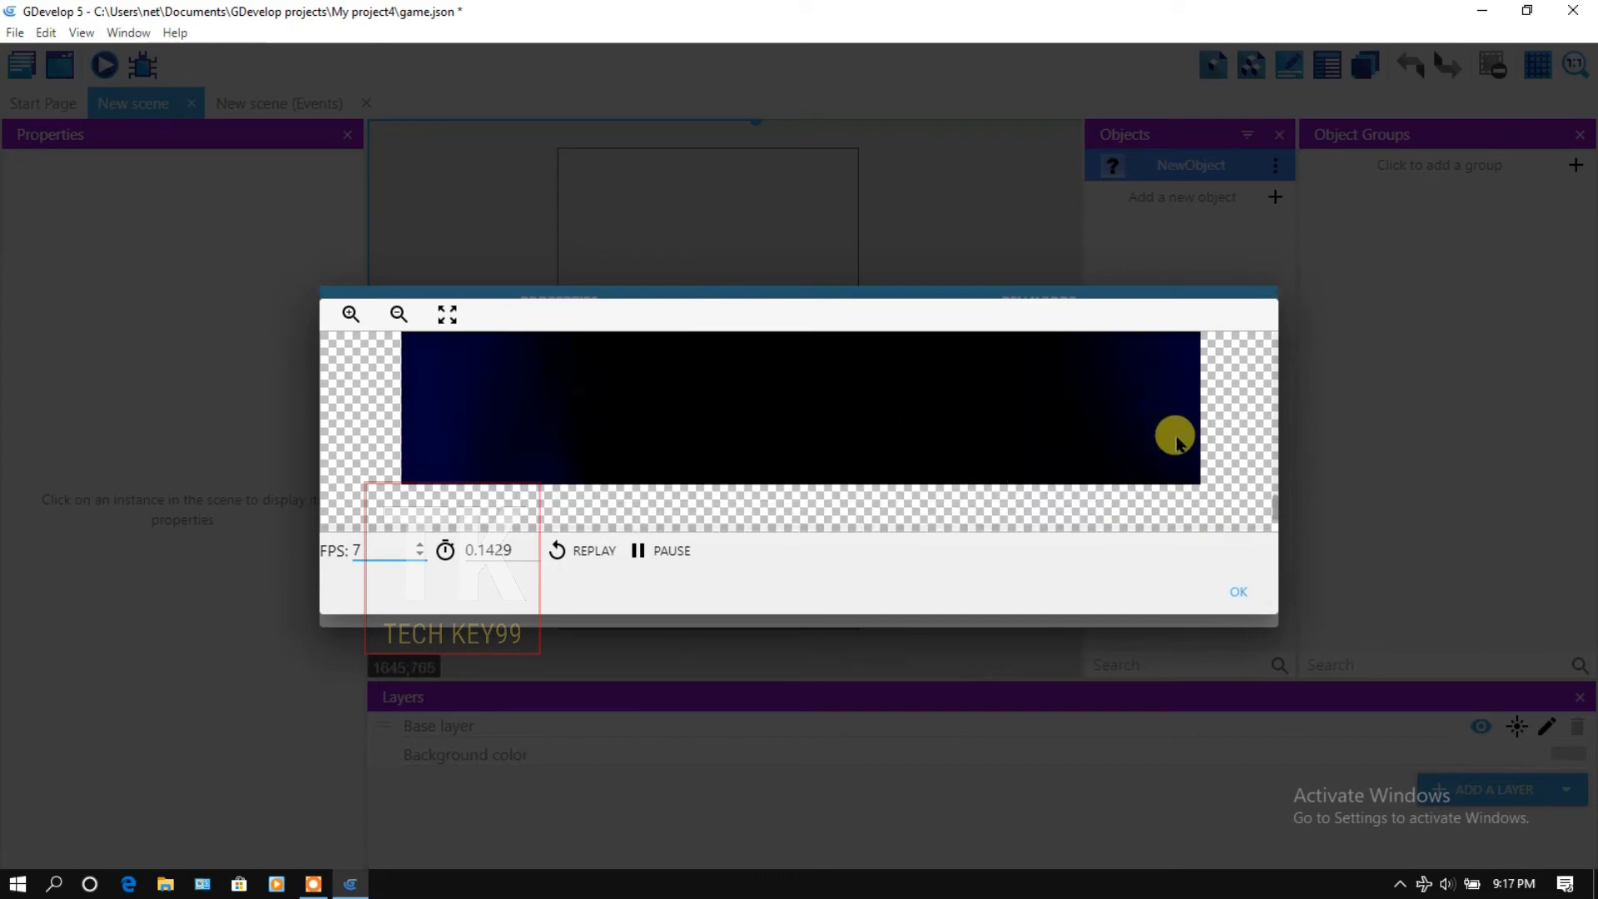
pyautogui.click(1238, 593)
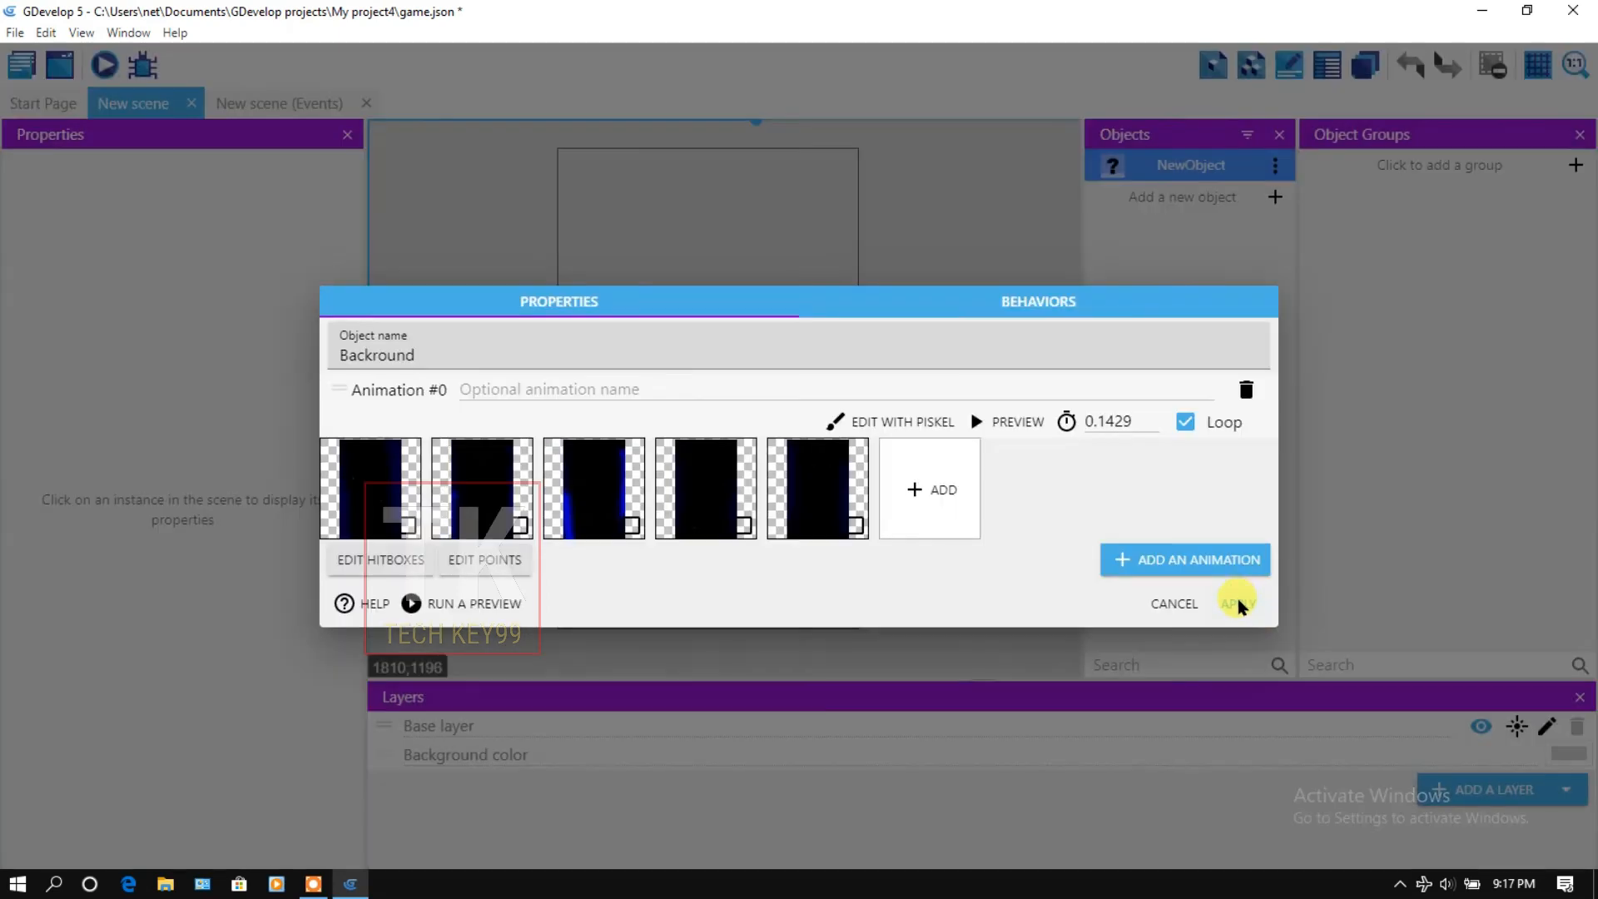
pyautogui.click(1239, 606)
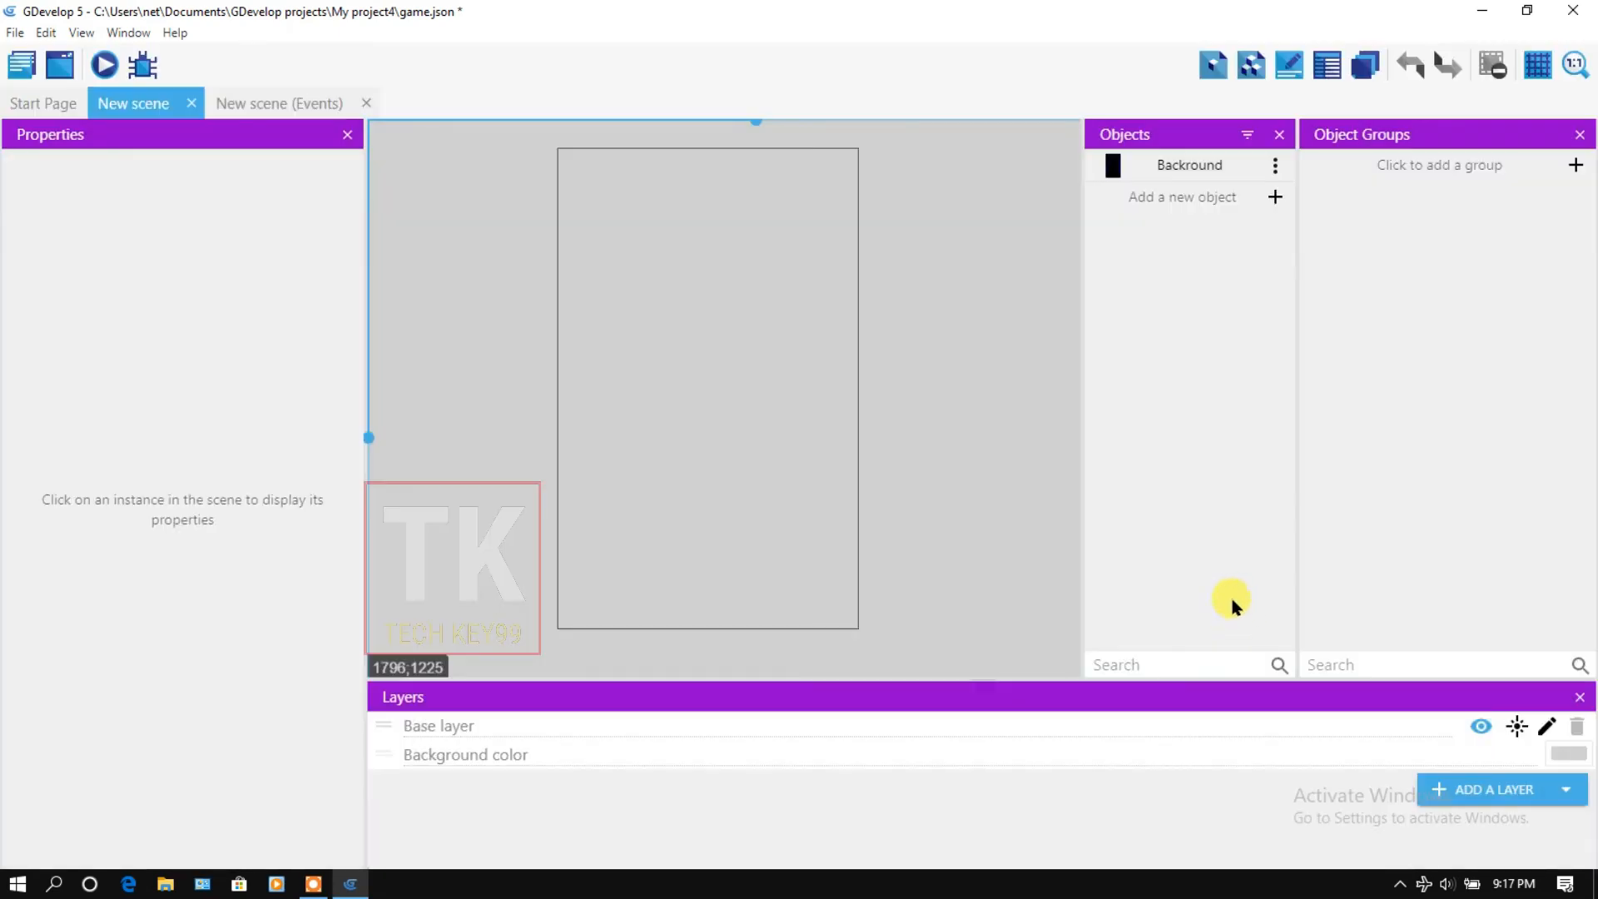
# Place the Backround object in the scene and move it close to the frame's upper-left corner, at about X 5, Y 6.
pyautogui.click(1177, 171)
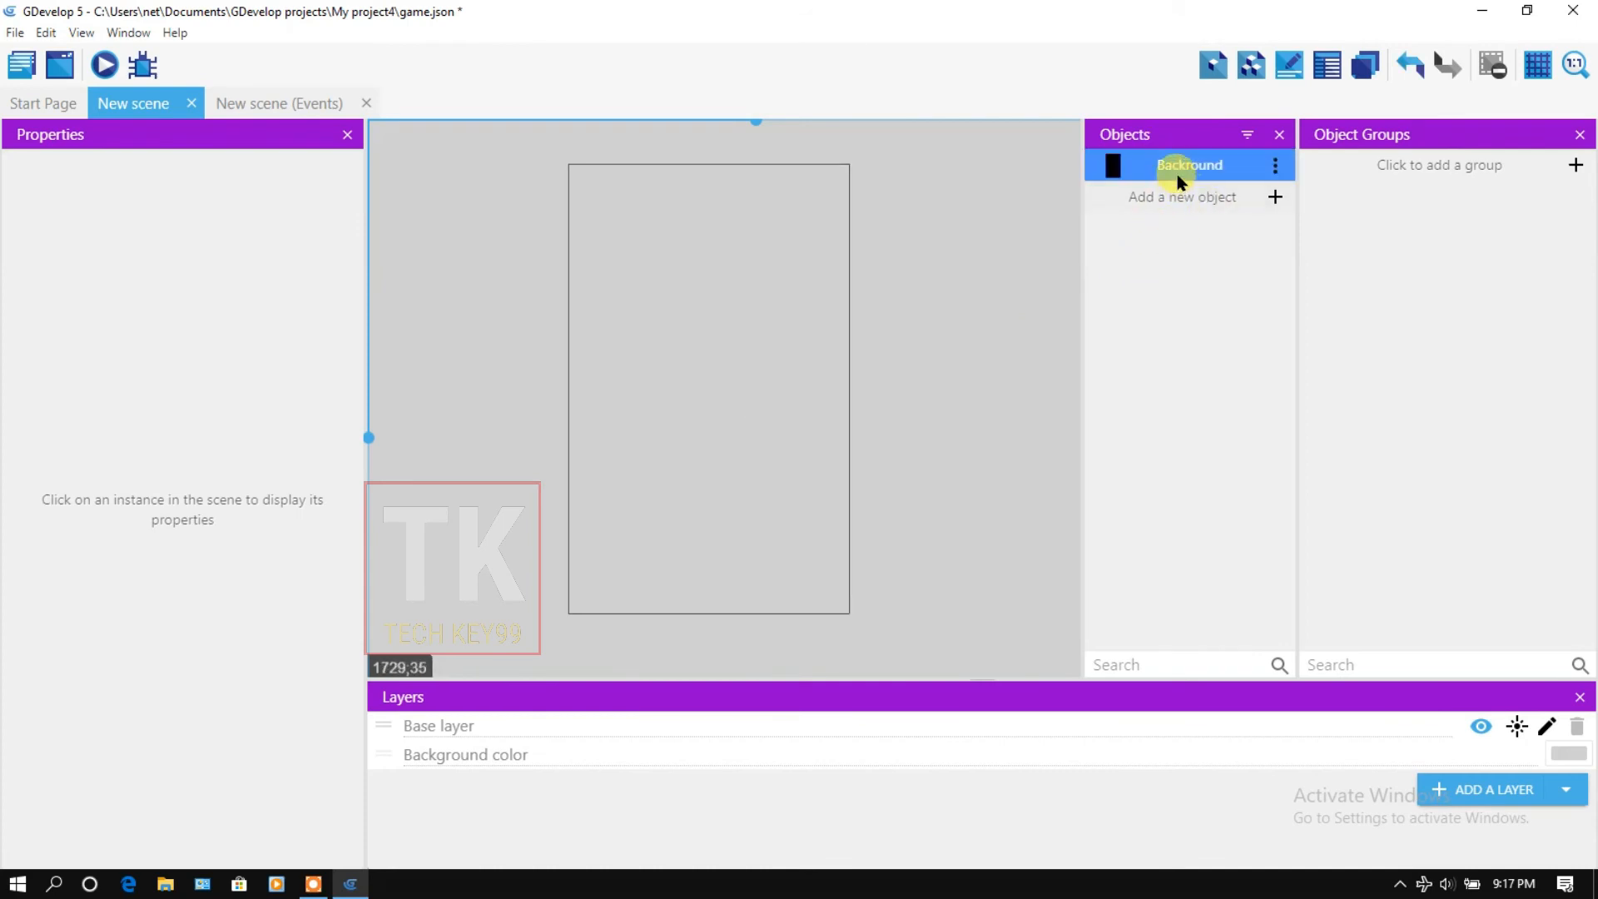
pyautogui.moveTo(1186, 171); pyautogui.dragTo(582, 166)
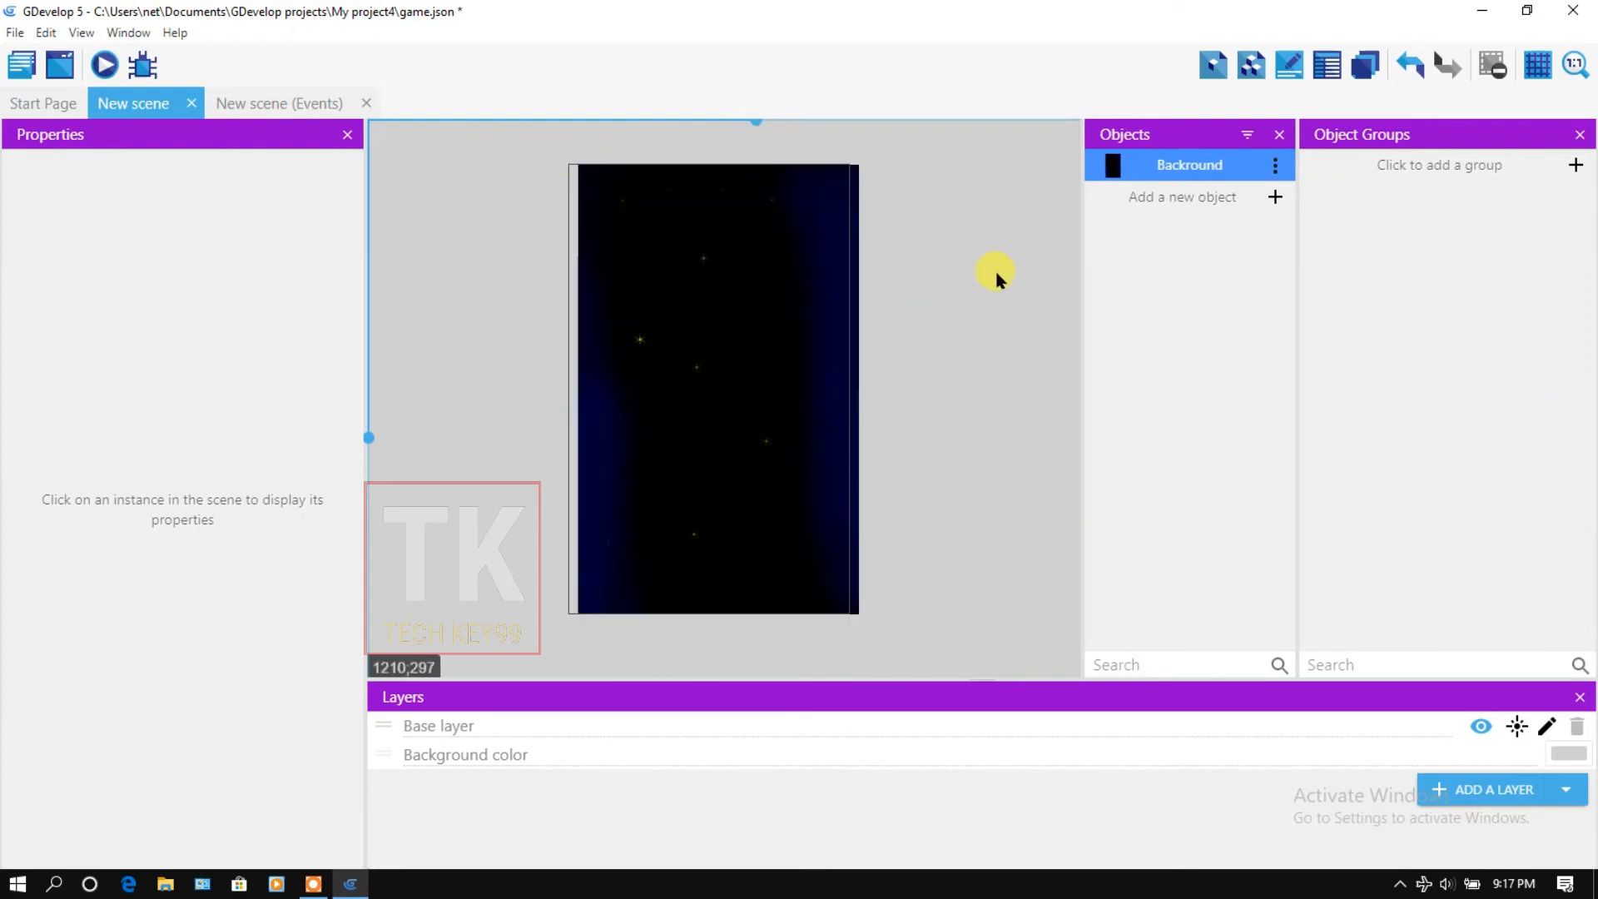
pyautogui.scroll(4, 561, 225)
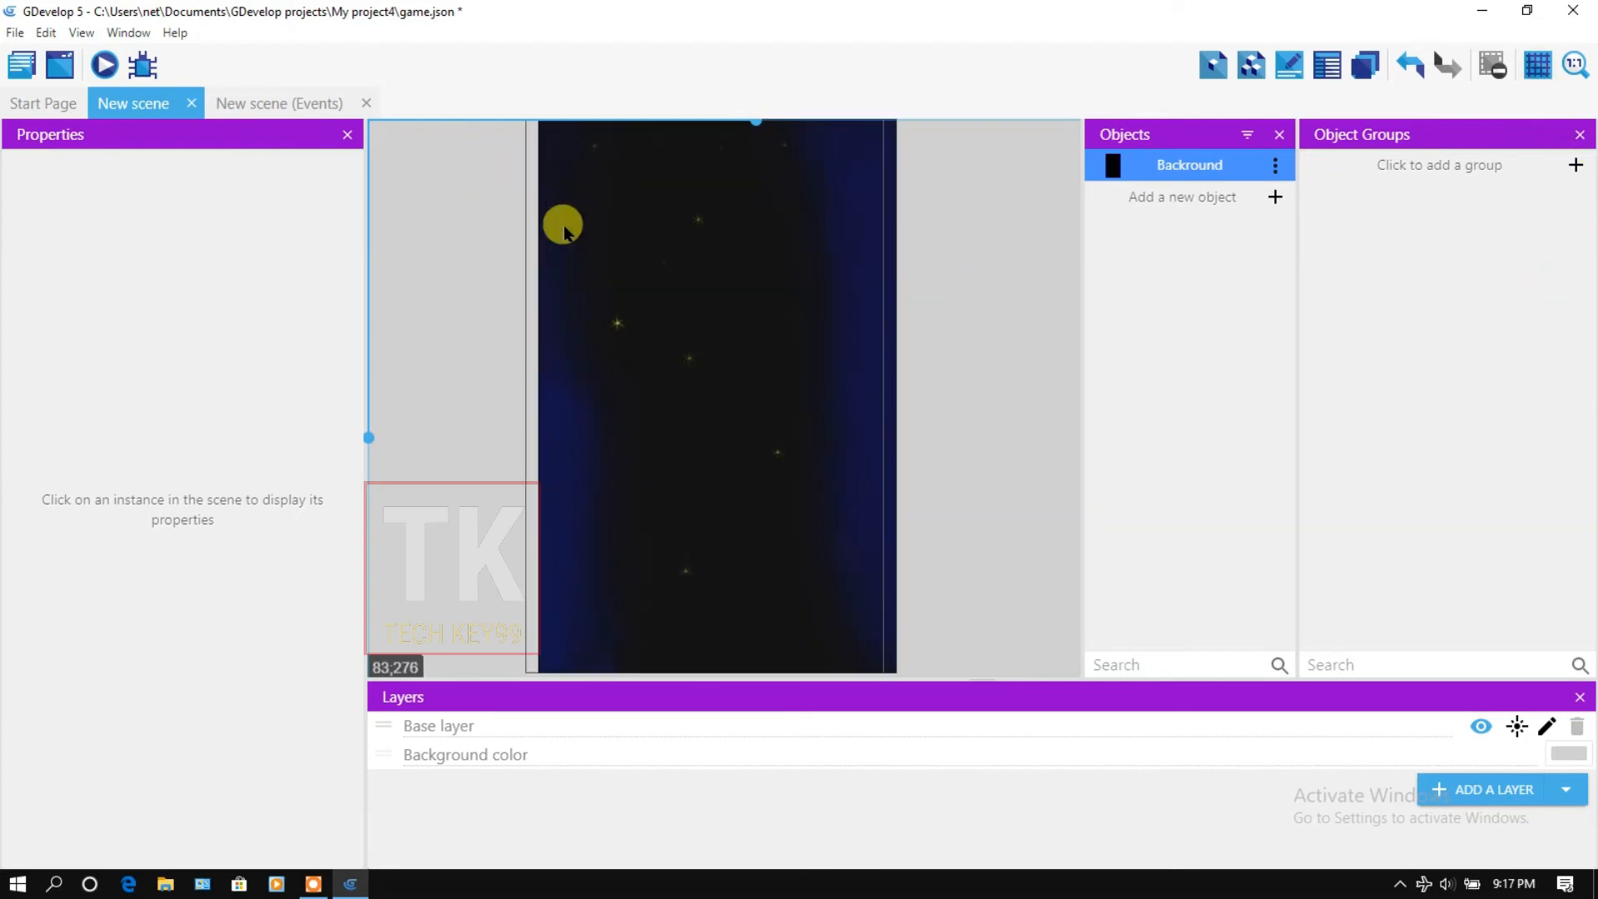
pyautogui.moveTo(574, 263); pyautogui.dragTo(516, 346)
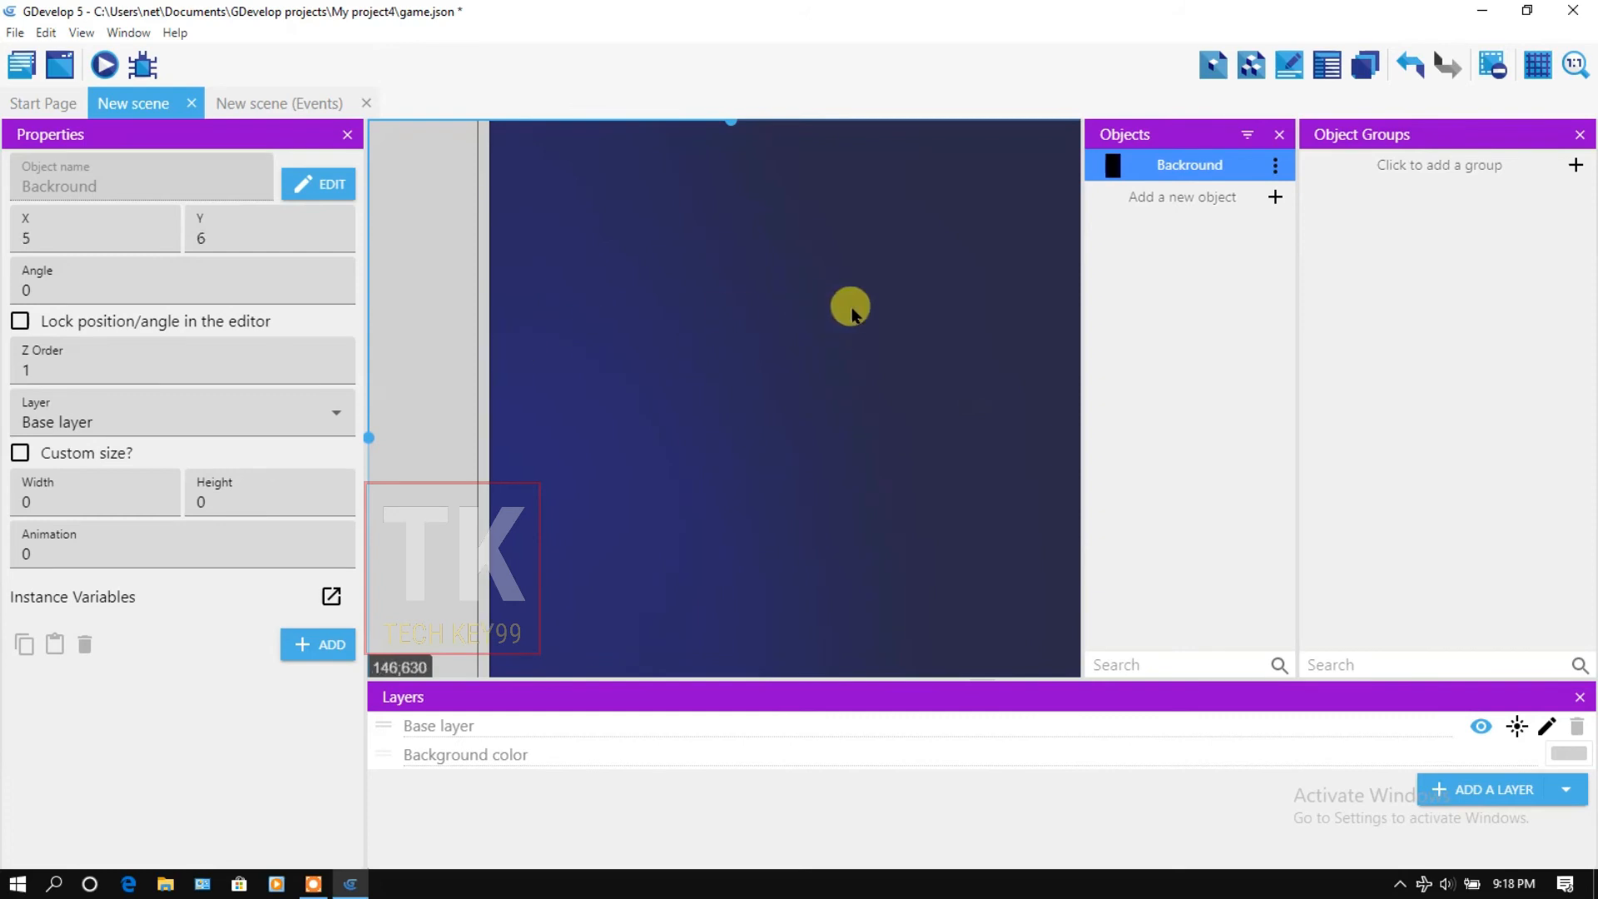
# Show the scene grid and snap the background instance to X 0, Y 0.
pyautogui.scroll(-3, 852, 308)
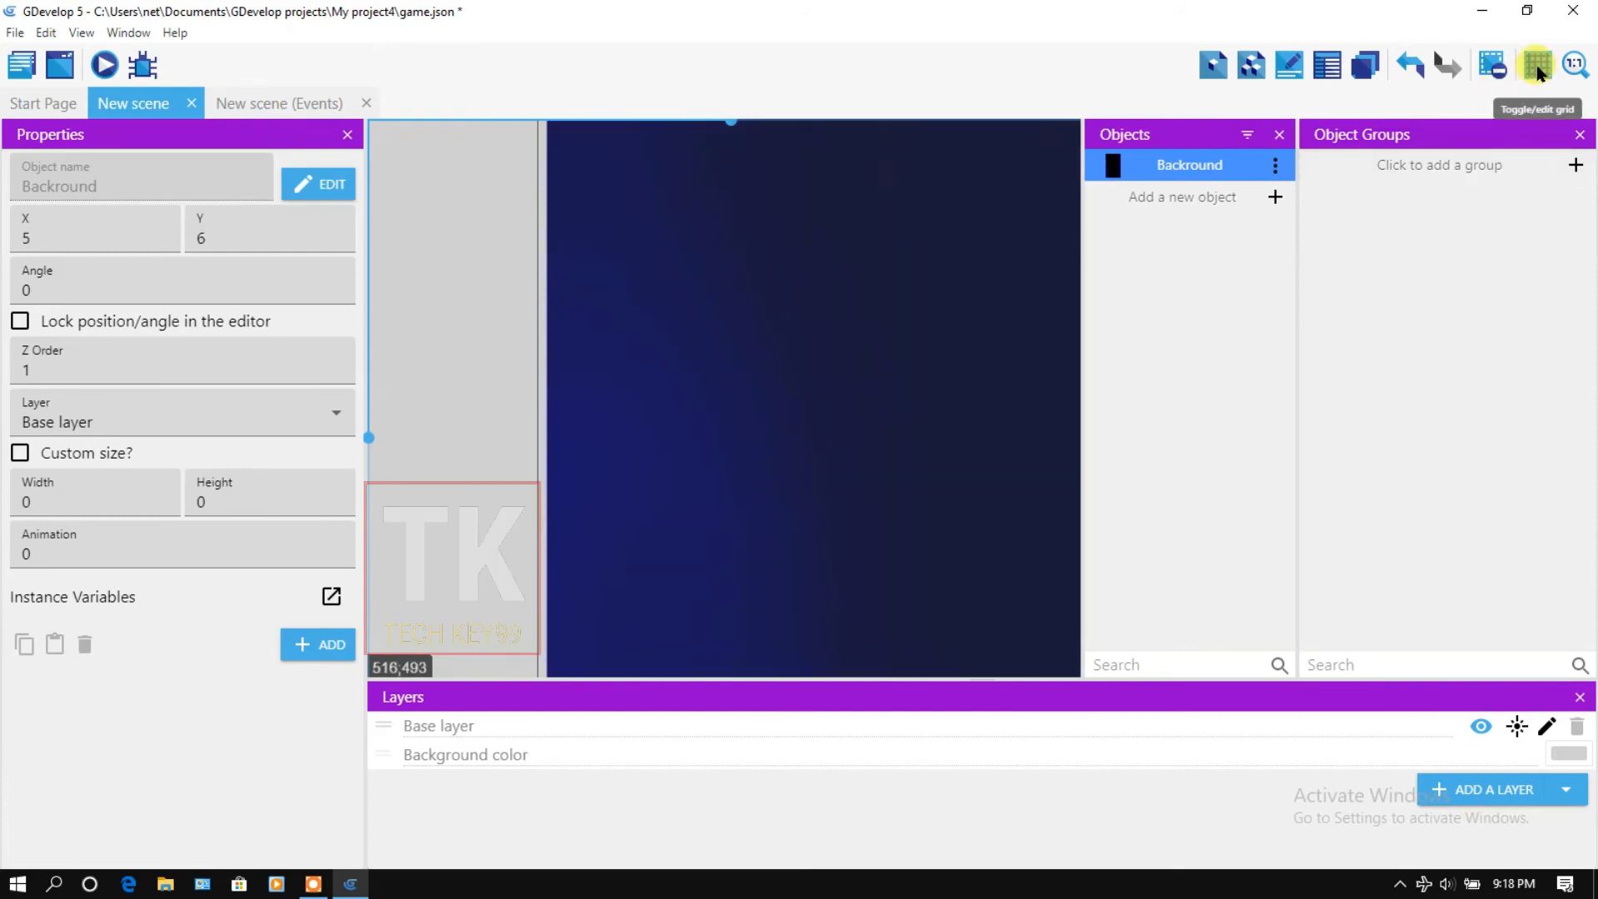
pyautogui.click(1538, 70)
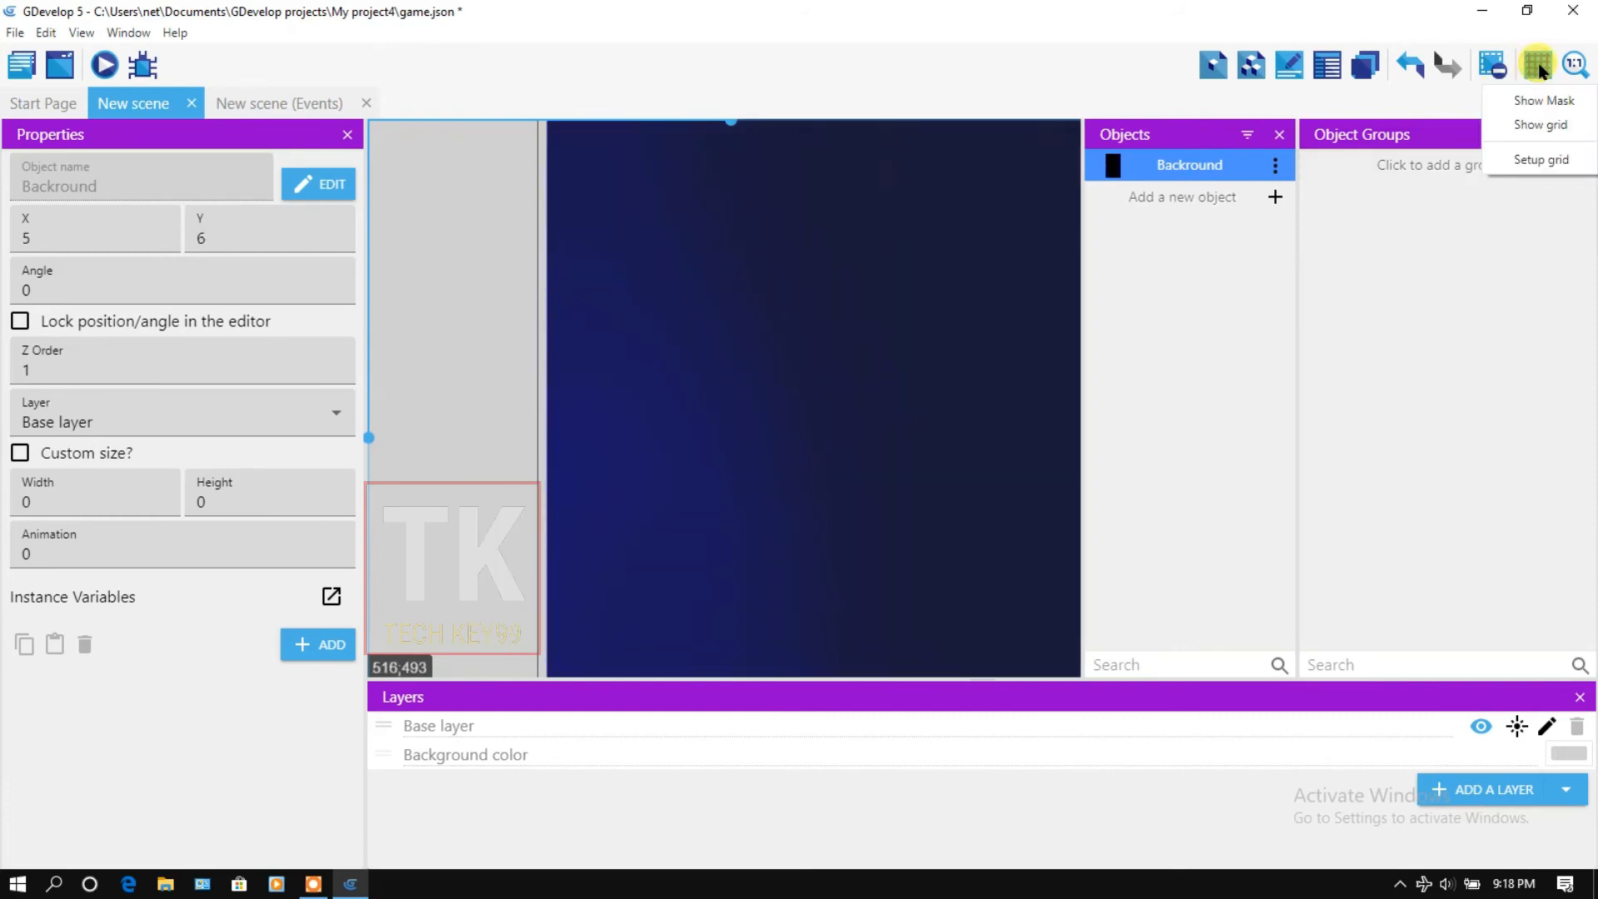
pyautogui.click(1534, 129)
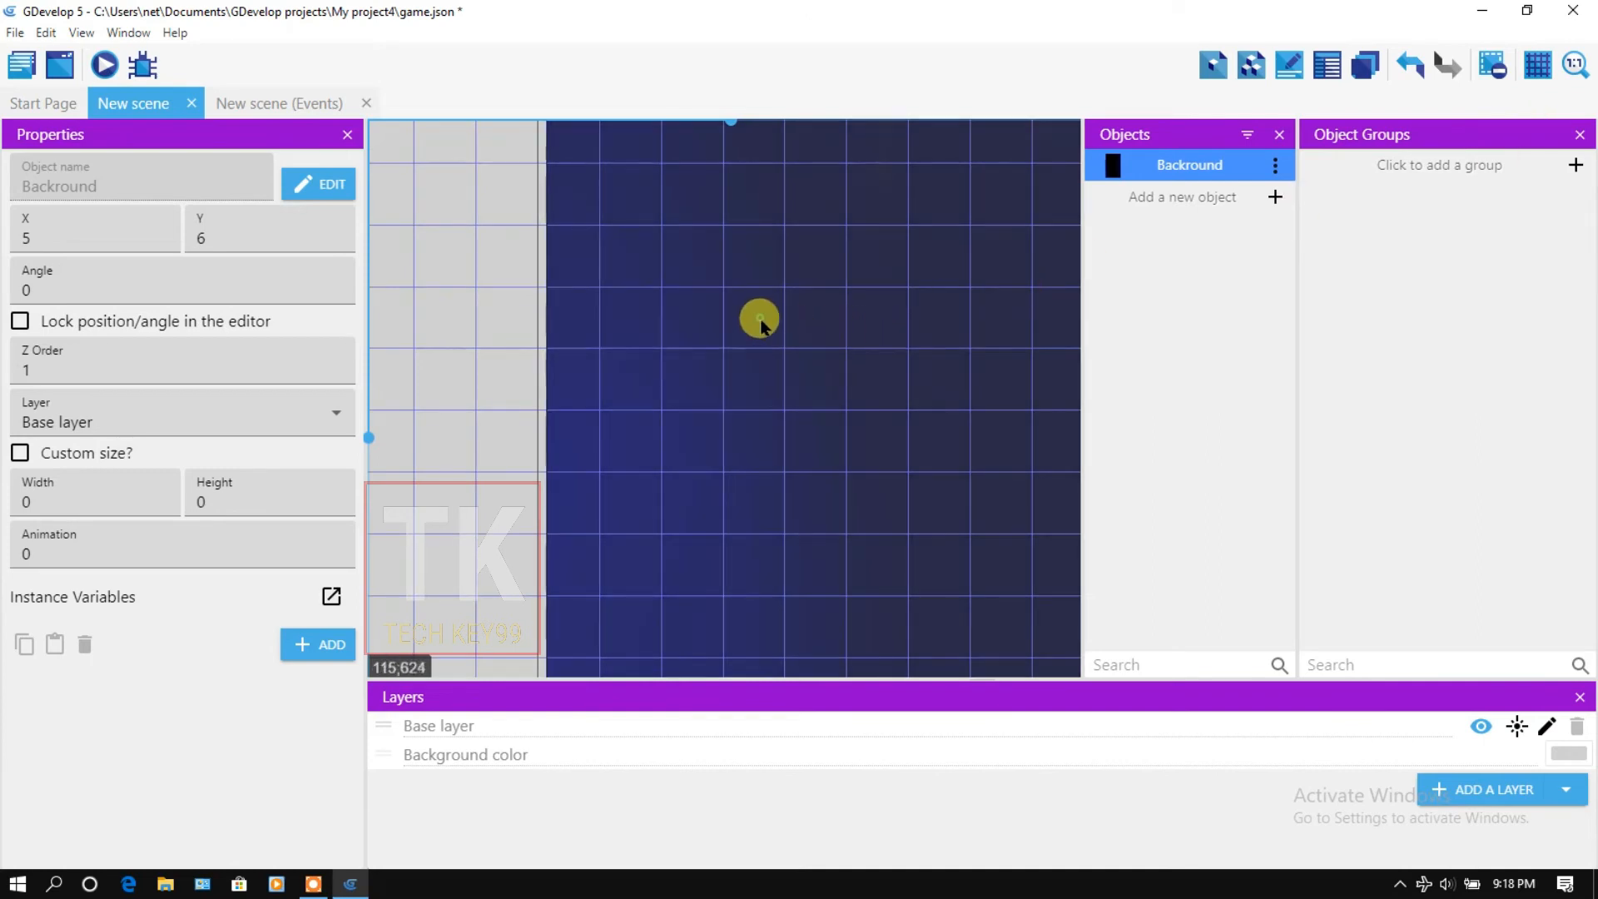
pyautogui.moveTo(760, 325); pyautogui.dragTo(751, 325)
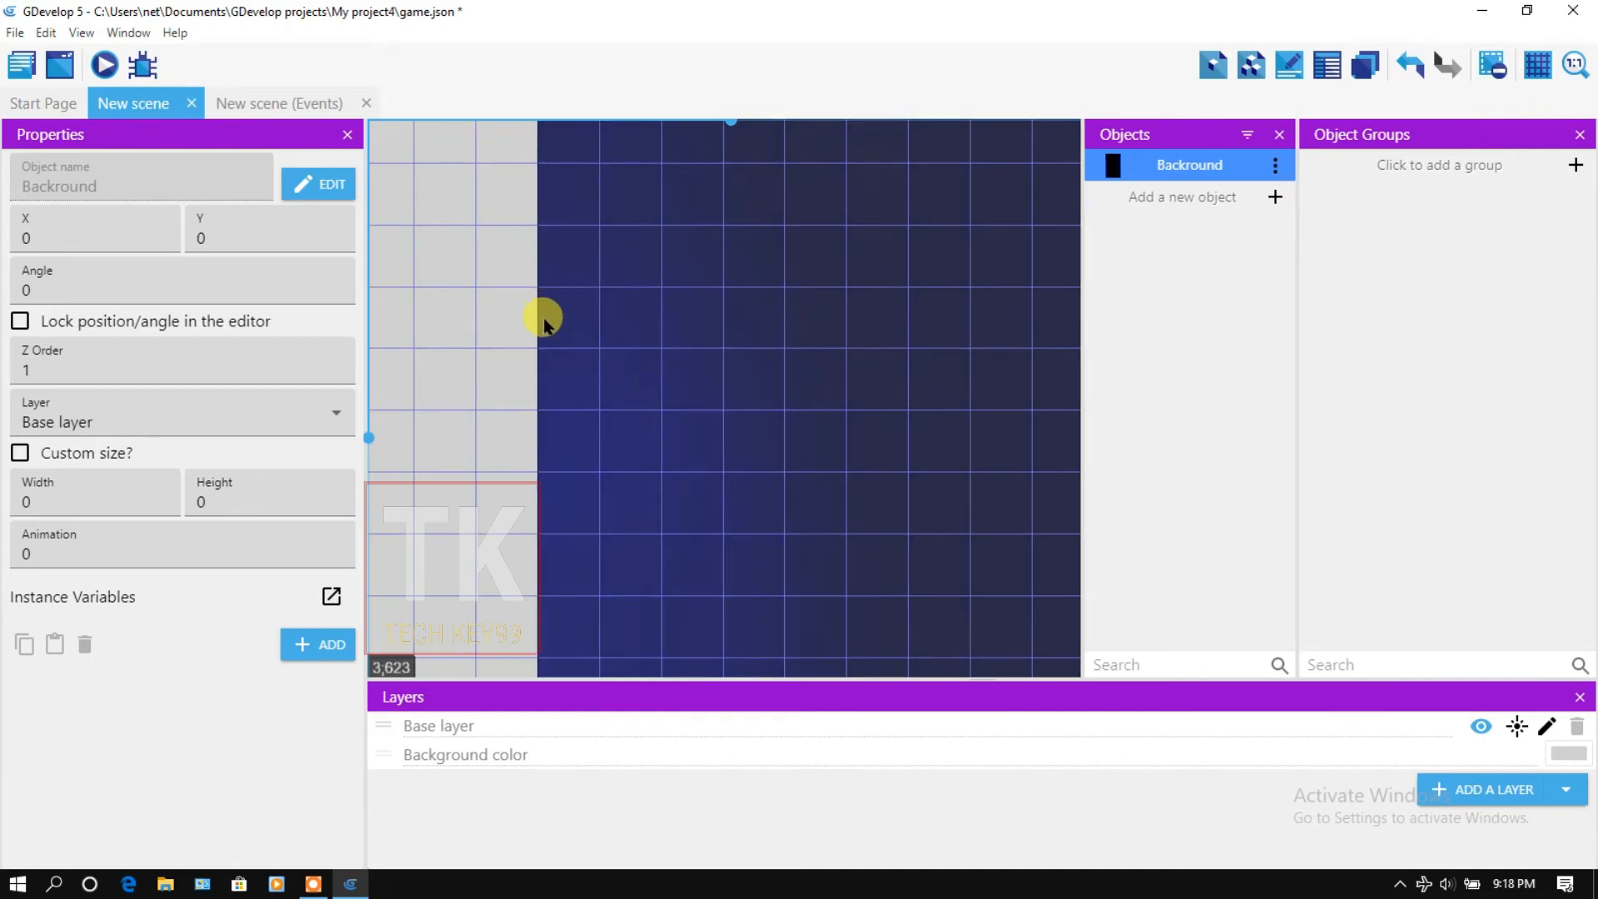
# Examine how the background's edges line up with the scene frame and the grid.
pyautogui.scroll(3, 533, 317)
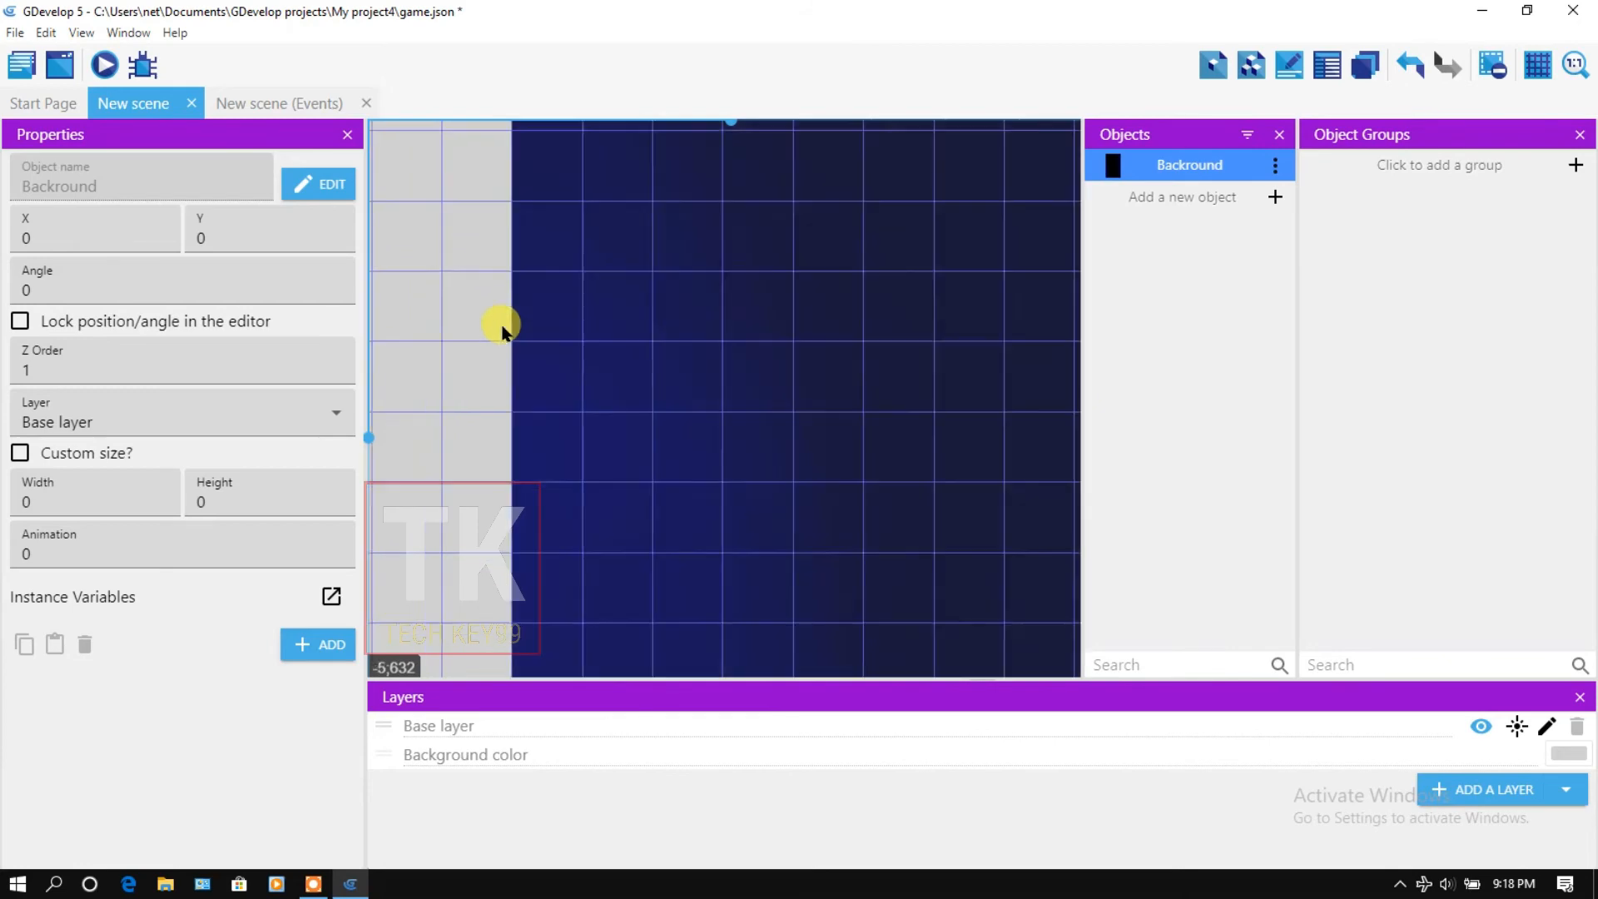
pyautogui.scroll(-3, 510, 329)
pyautogui.scroll(-6, 558, 322)
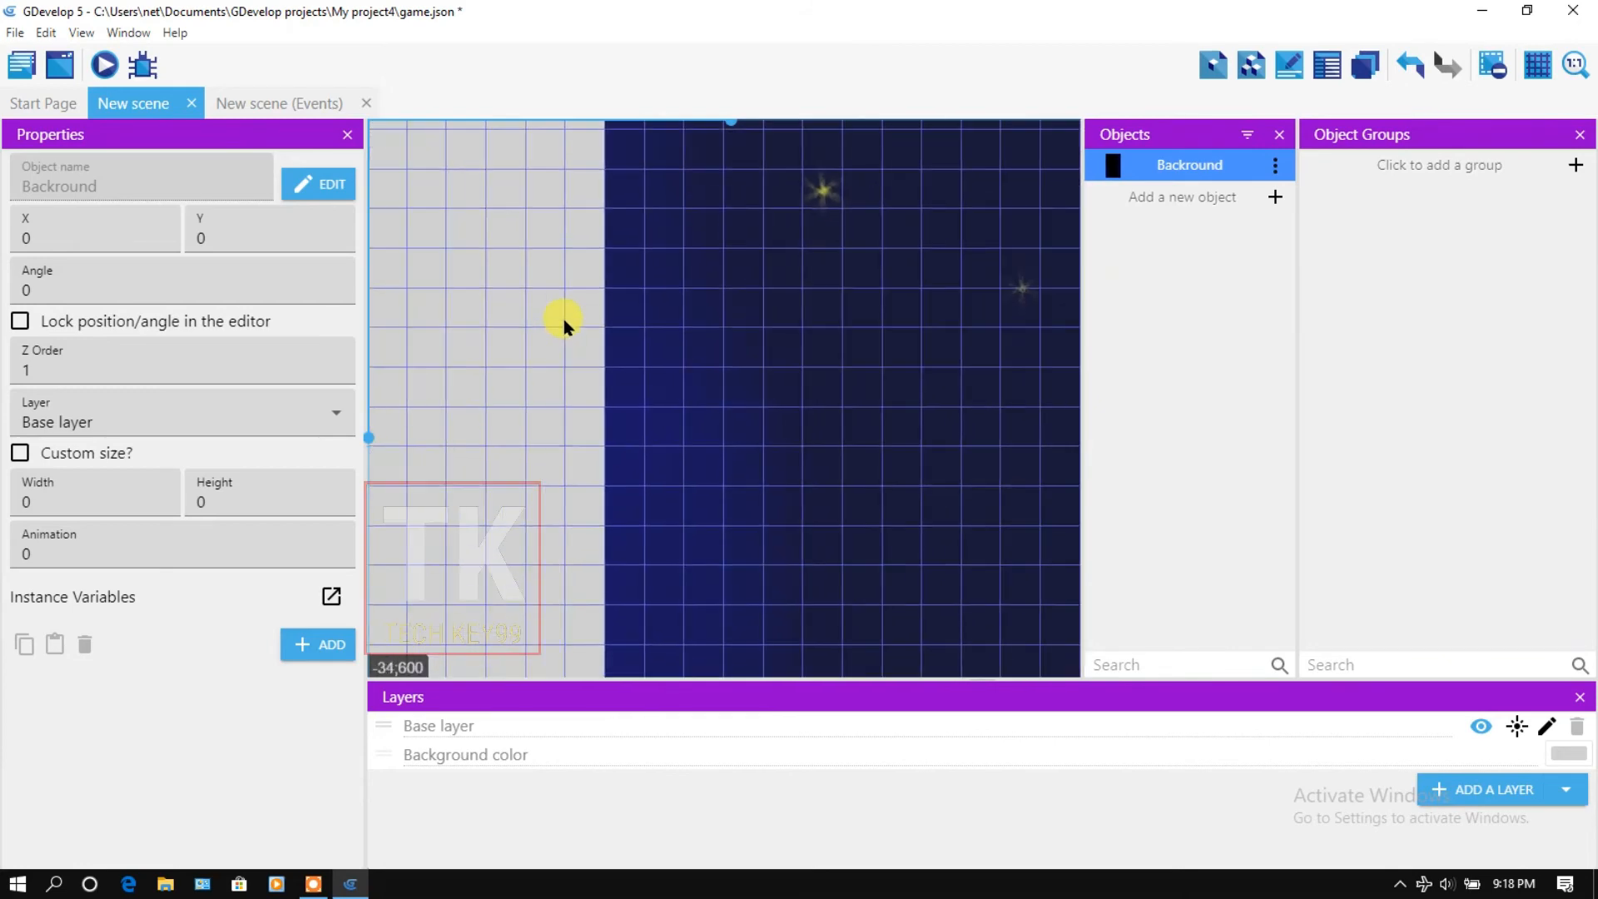
pyautogui.scroll(-6, 554, 329)
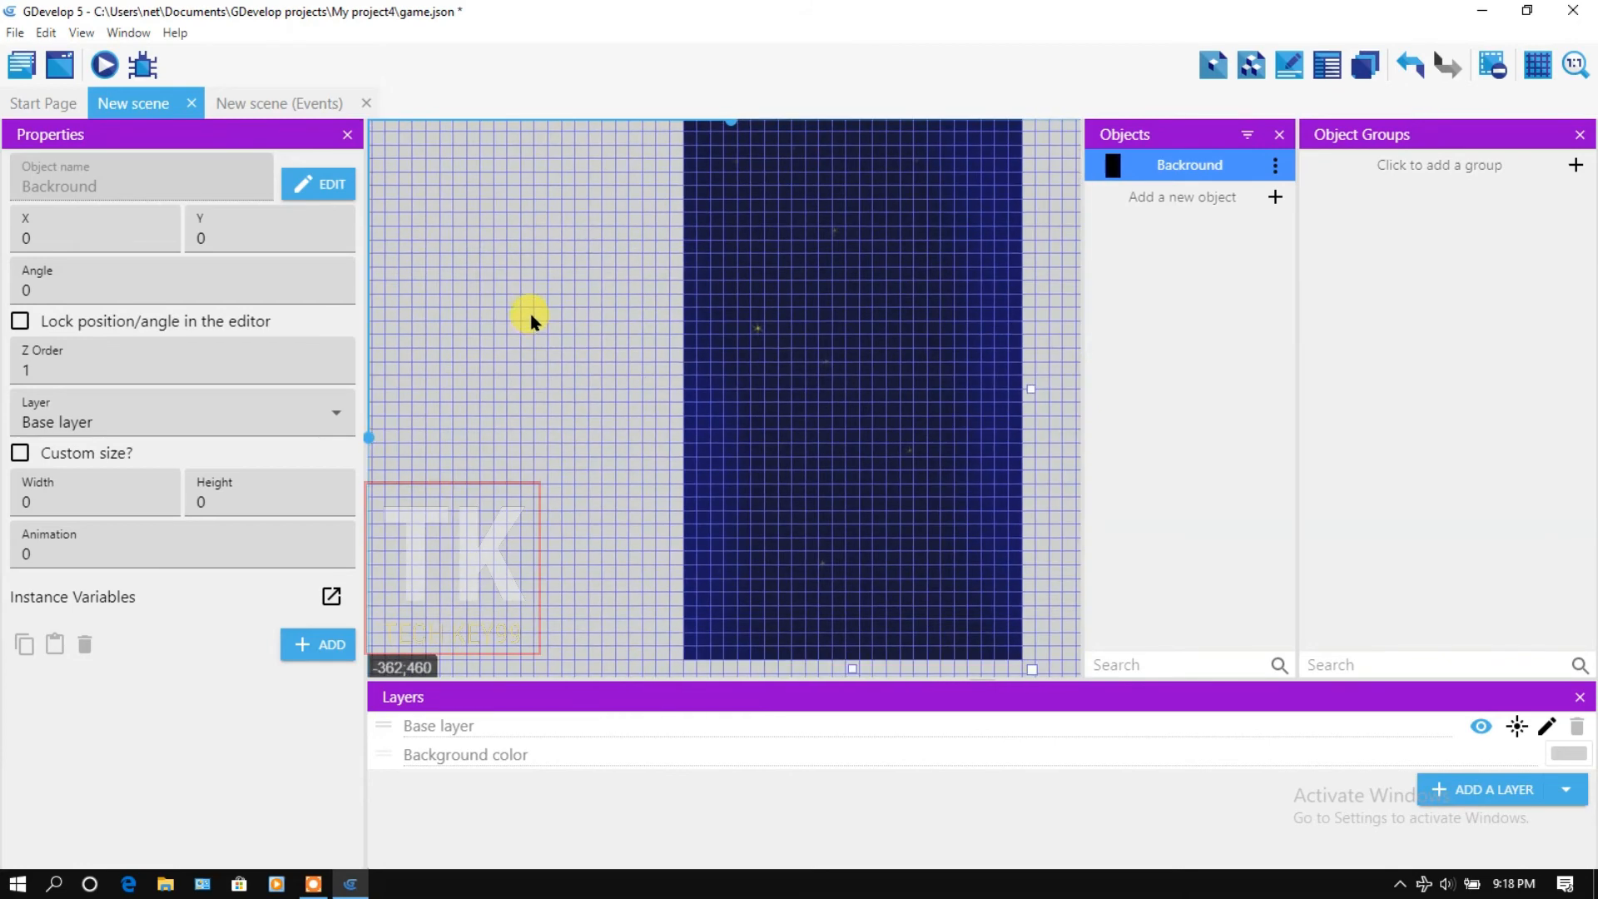
pyautogui.hscroll(3, 927, 368)
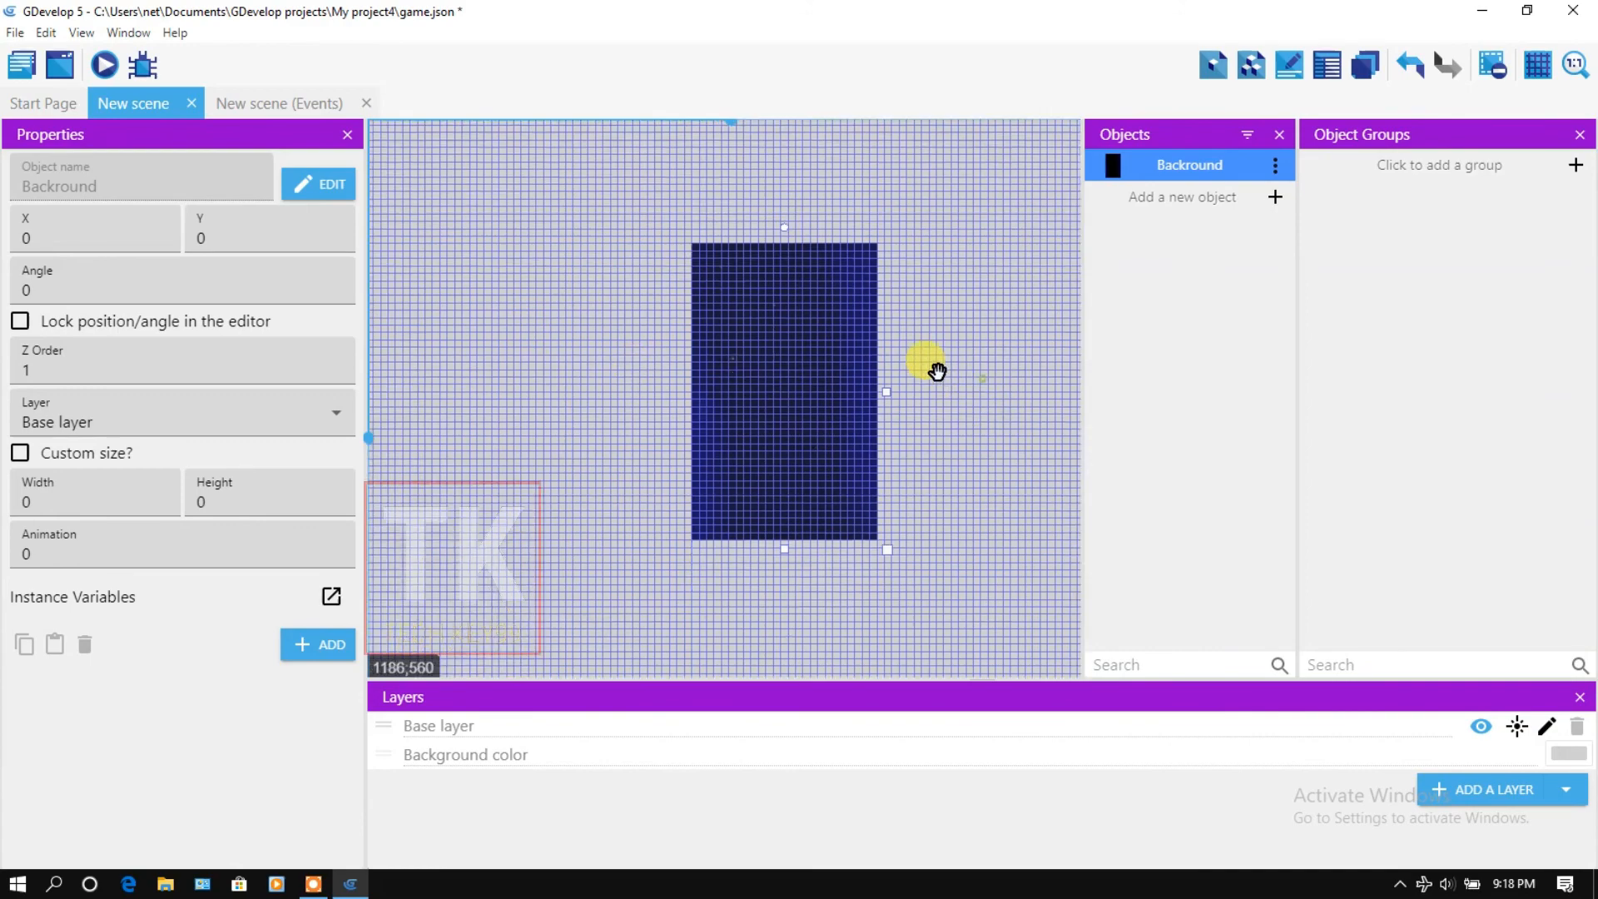
pyautogui.scroll(1, 770, 383)
pyautogui.scroll(3, 768, 377)
pyautogui.scroll(-1, 767, 377)
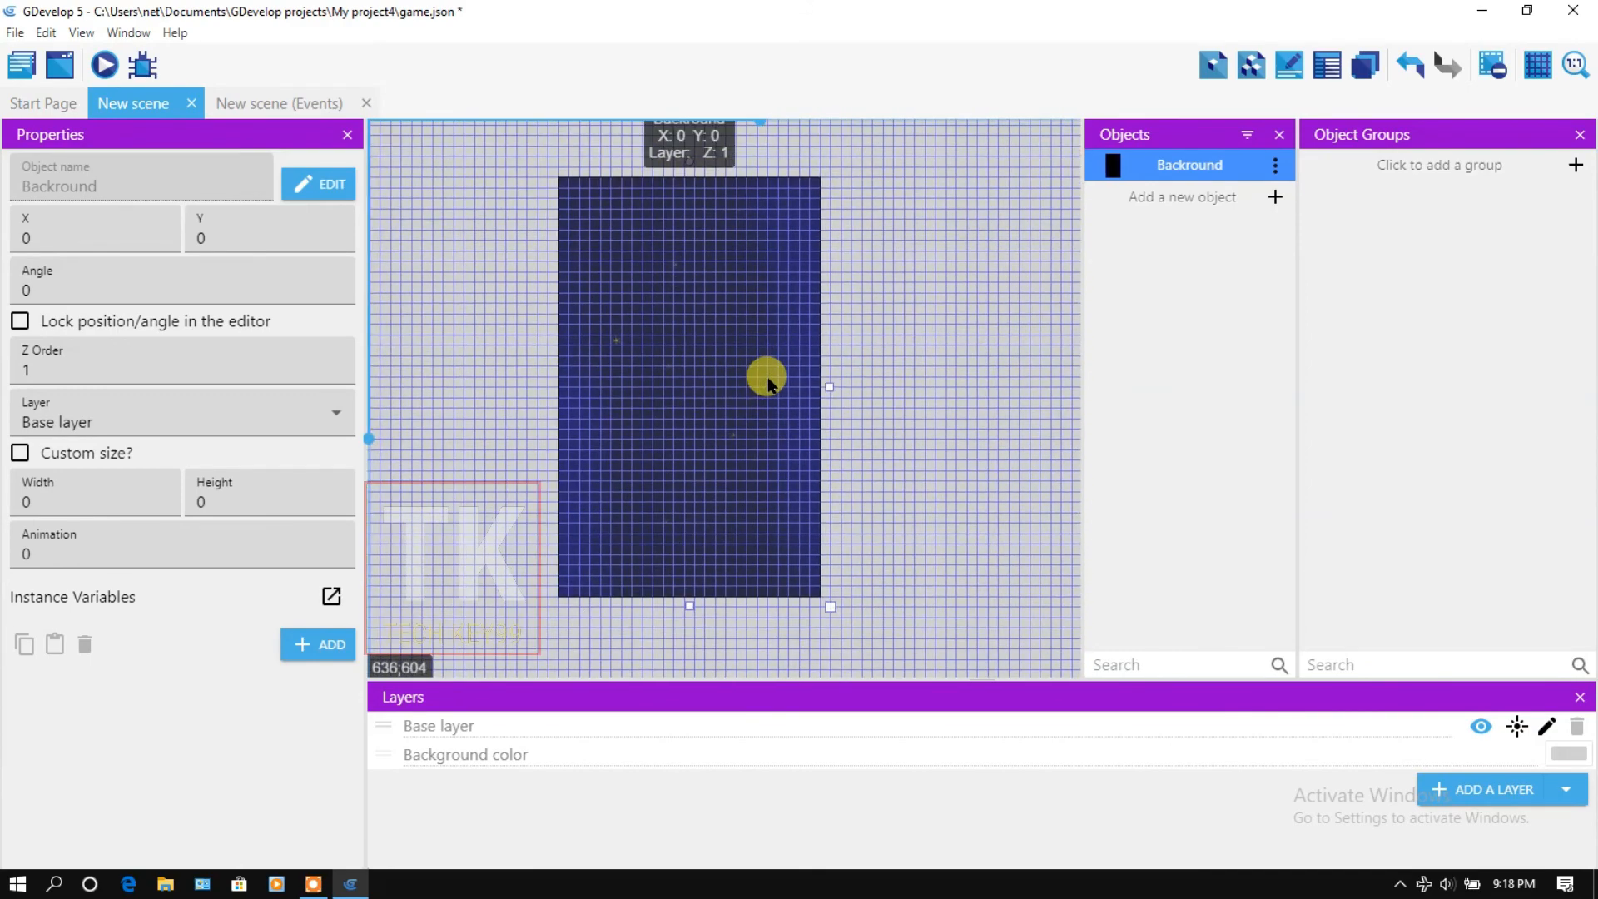
pyautogui.scroll(1, 905, 283)
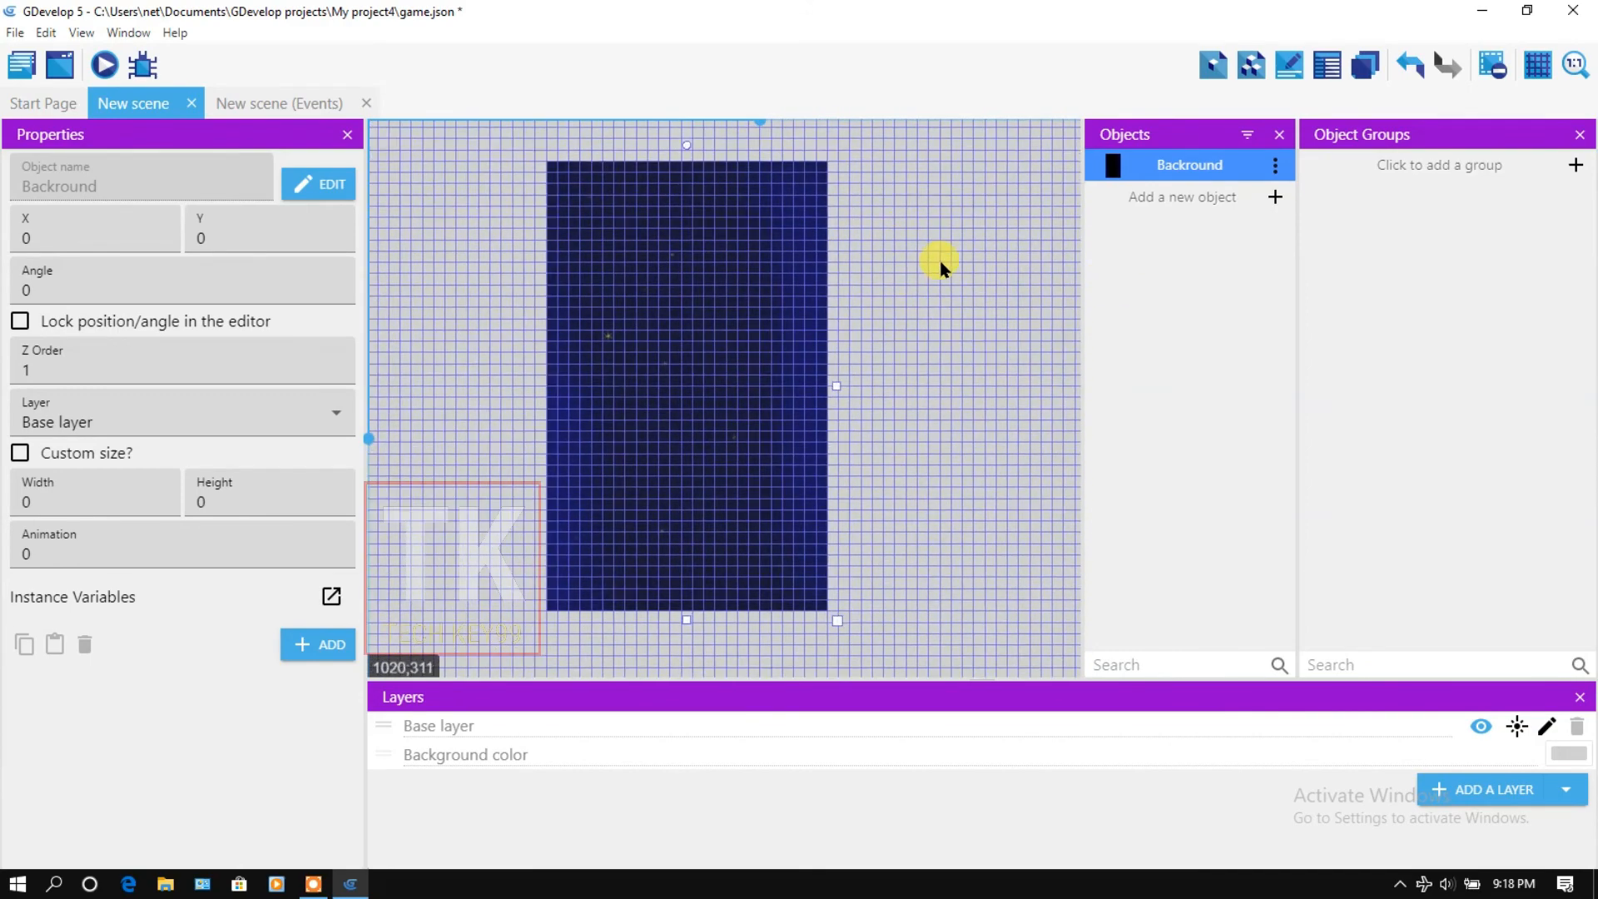
# Hide the scene grid so that only the background and the scene frame are displayed.
pyautogui.click(1537, 73)
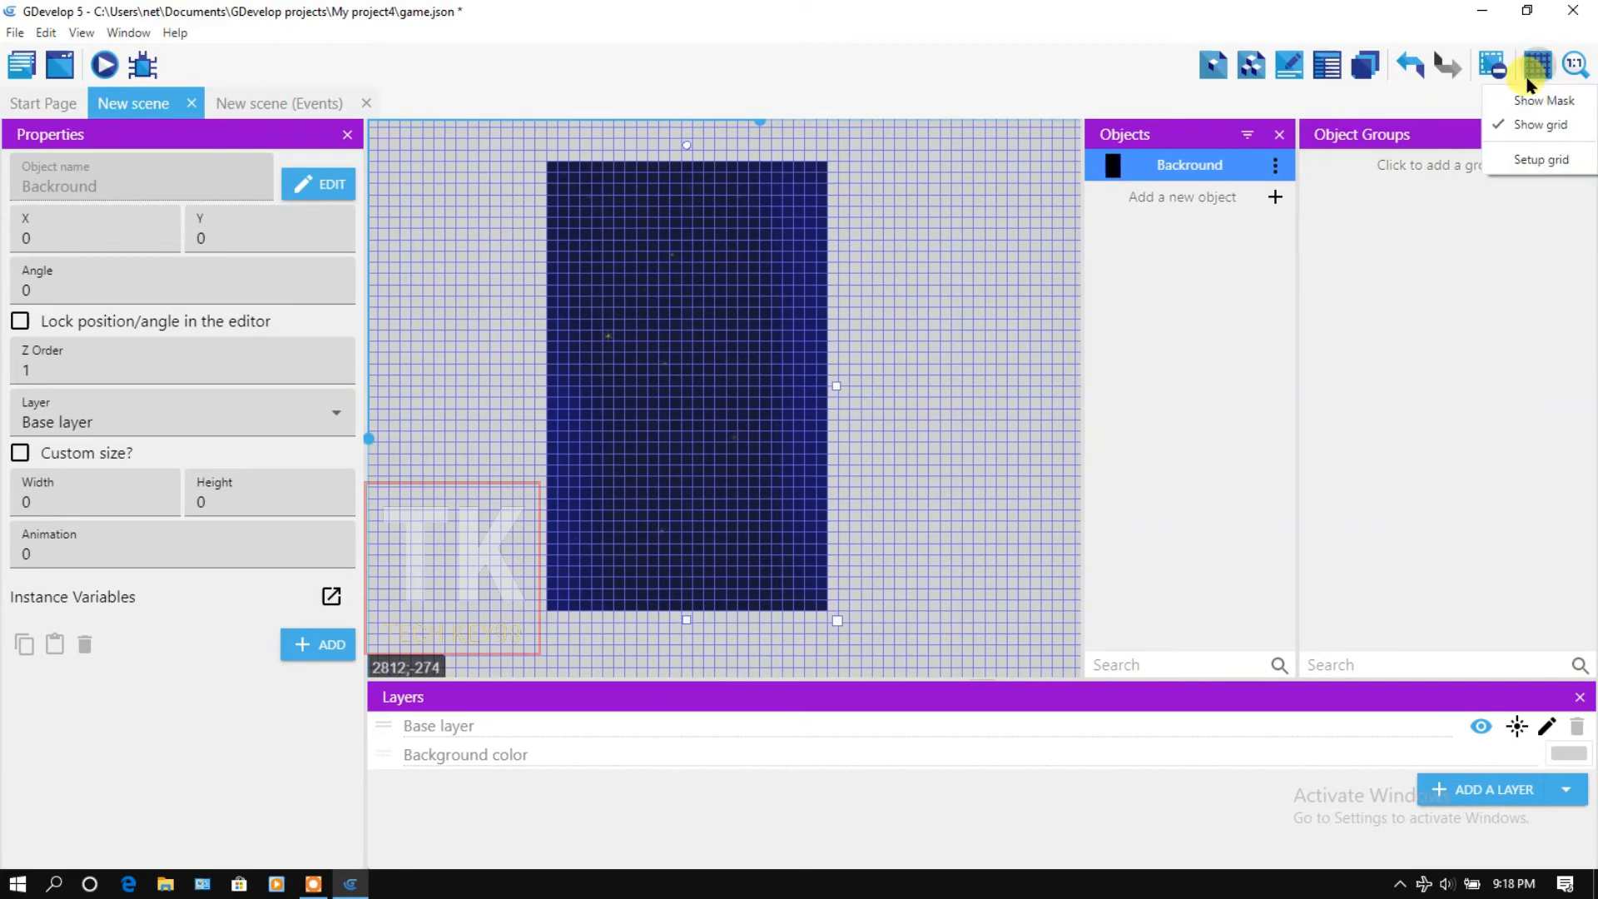
pyautogui.click(1523, 126)
pyautogui.scroll(1, 737, 293)
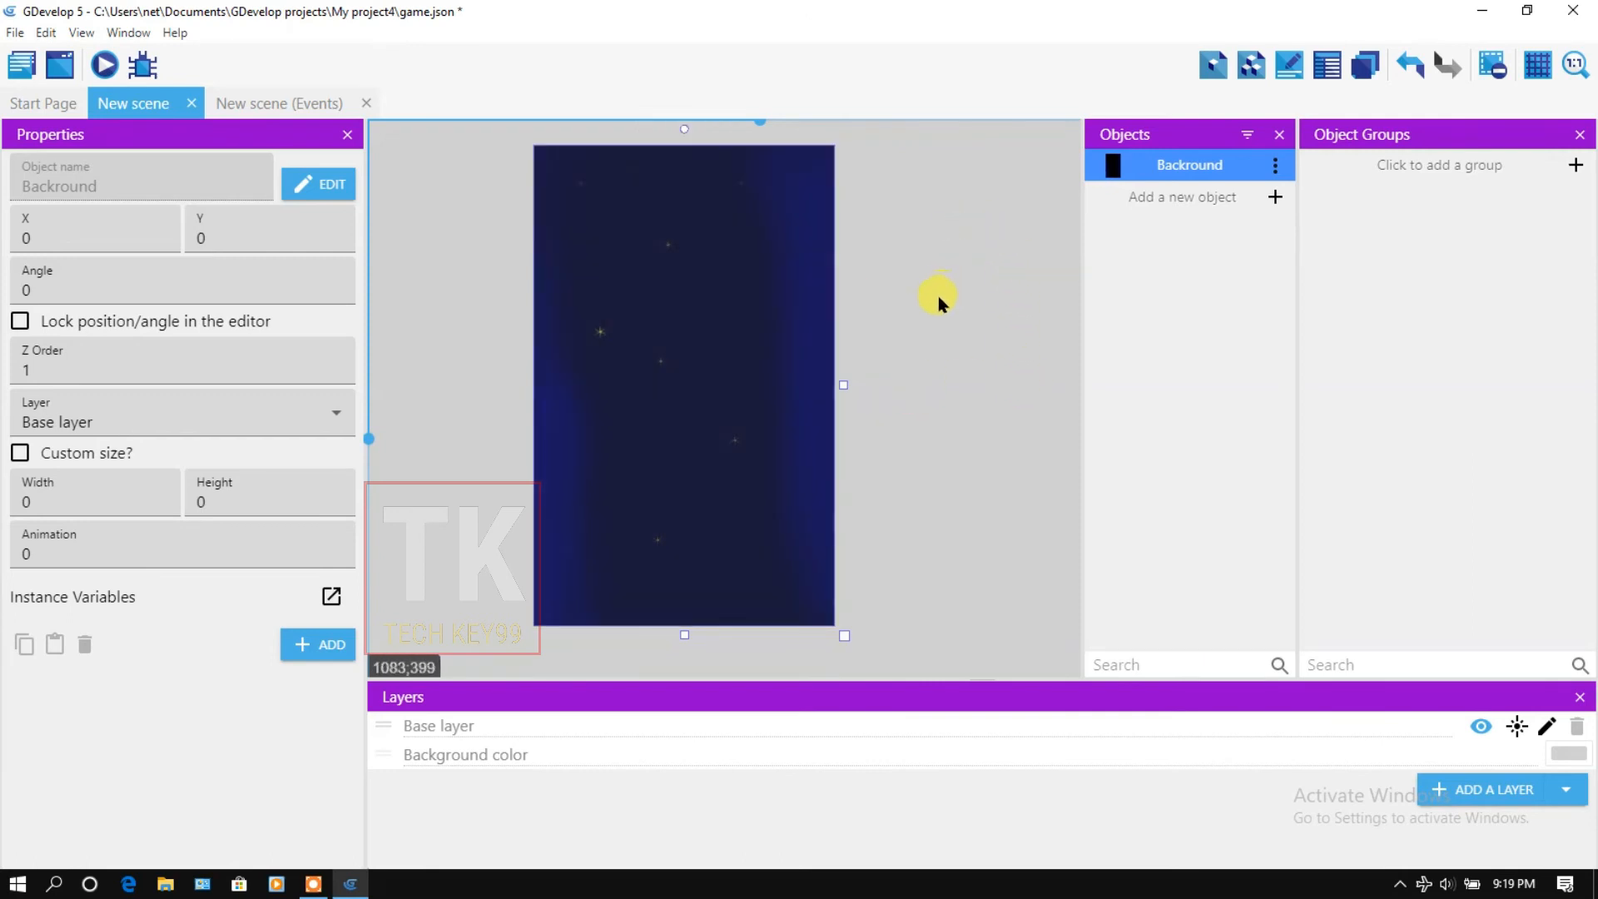
# Add a new Sprite object to the scene, name it Player and give it an empty animation.
pyautogui.click(1267, 198)
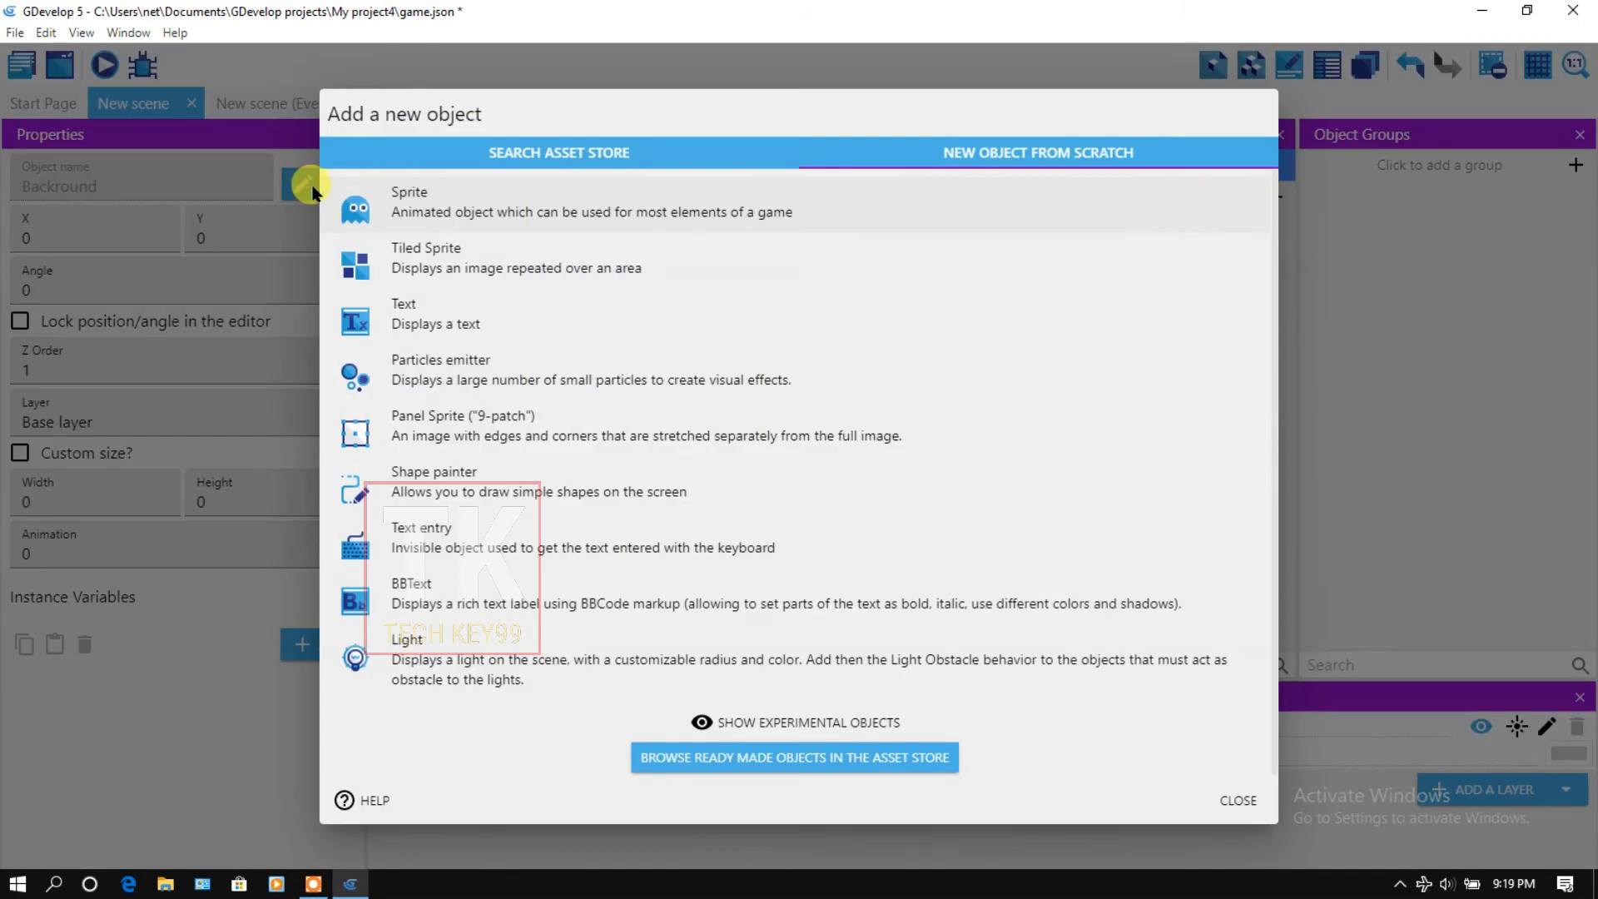
pyautogui.click(472, 208)
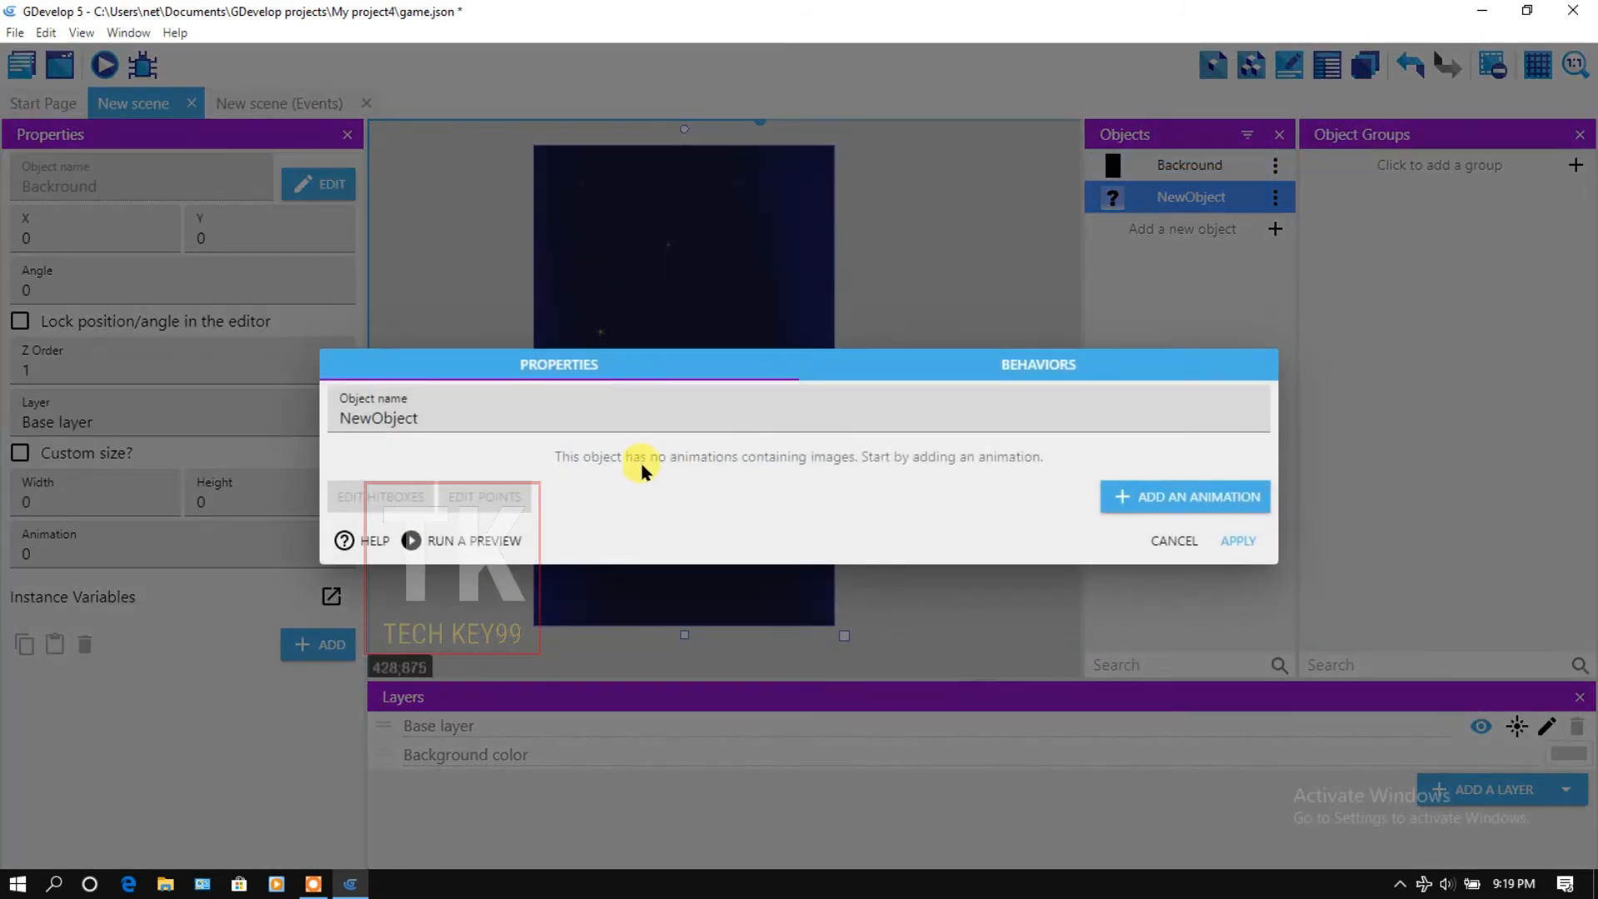
pyautogui.click(474, 419)
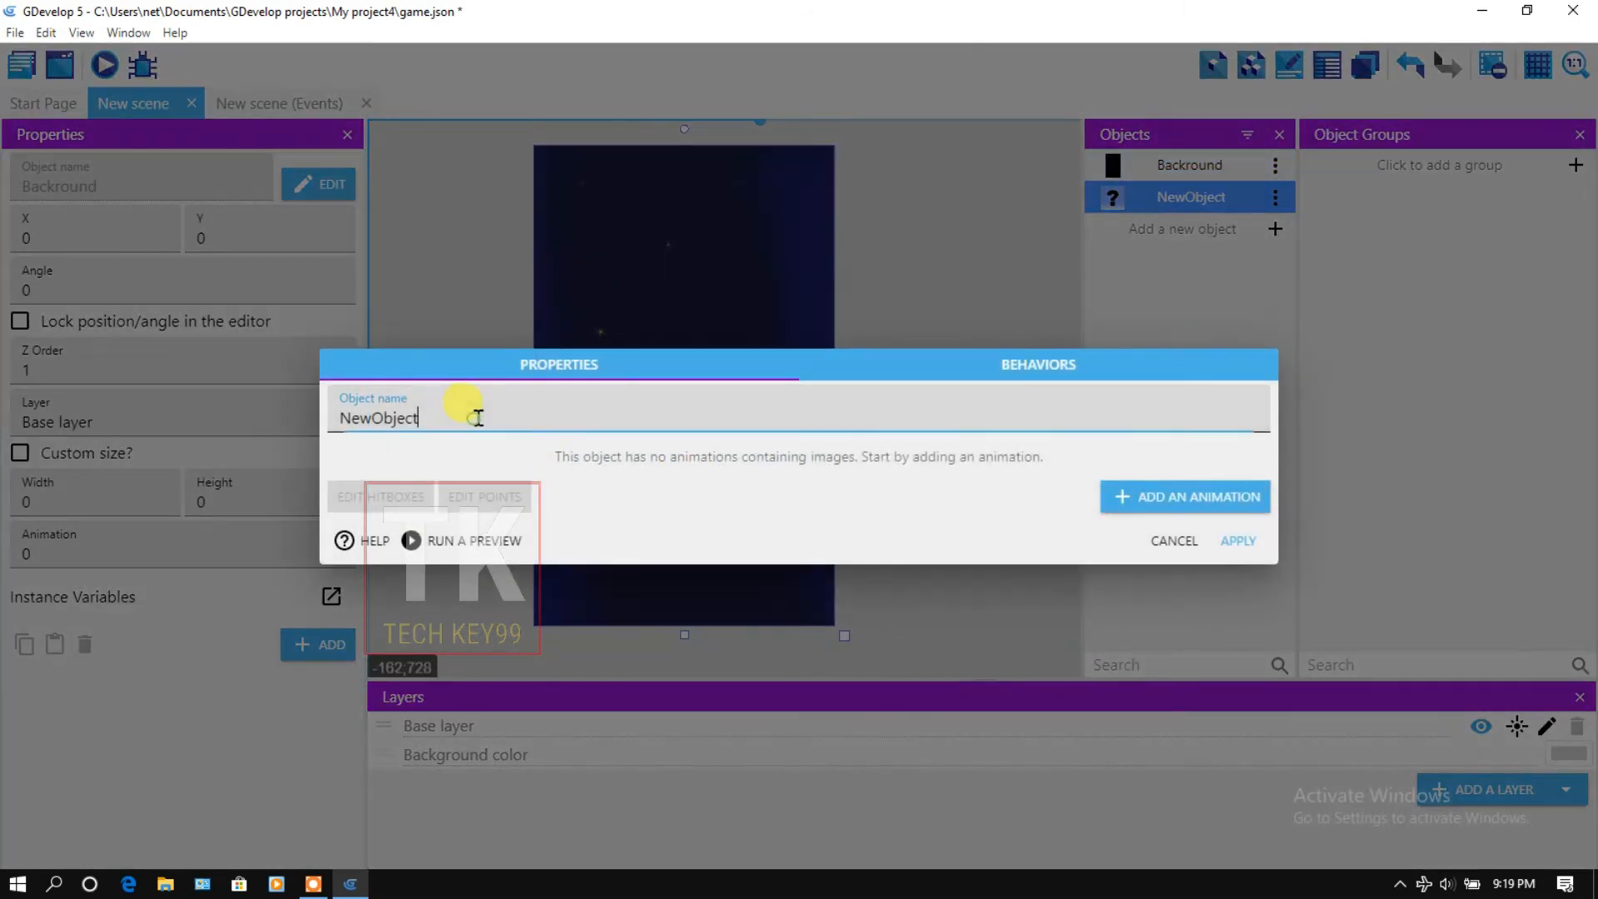
pyautogui.doubleClick(565, 426)
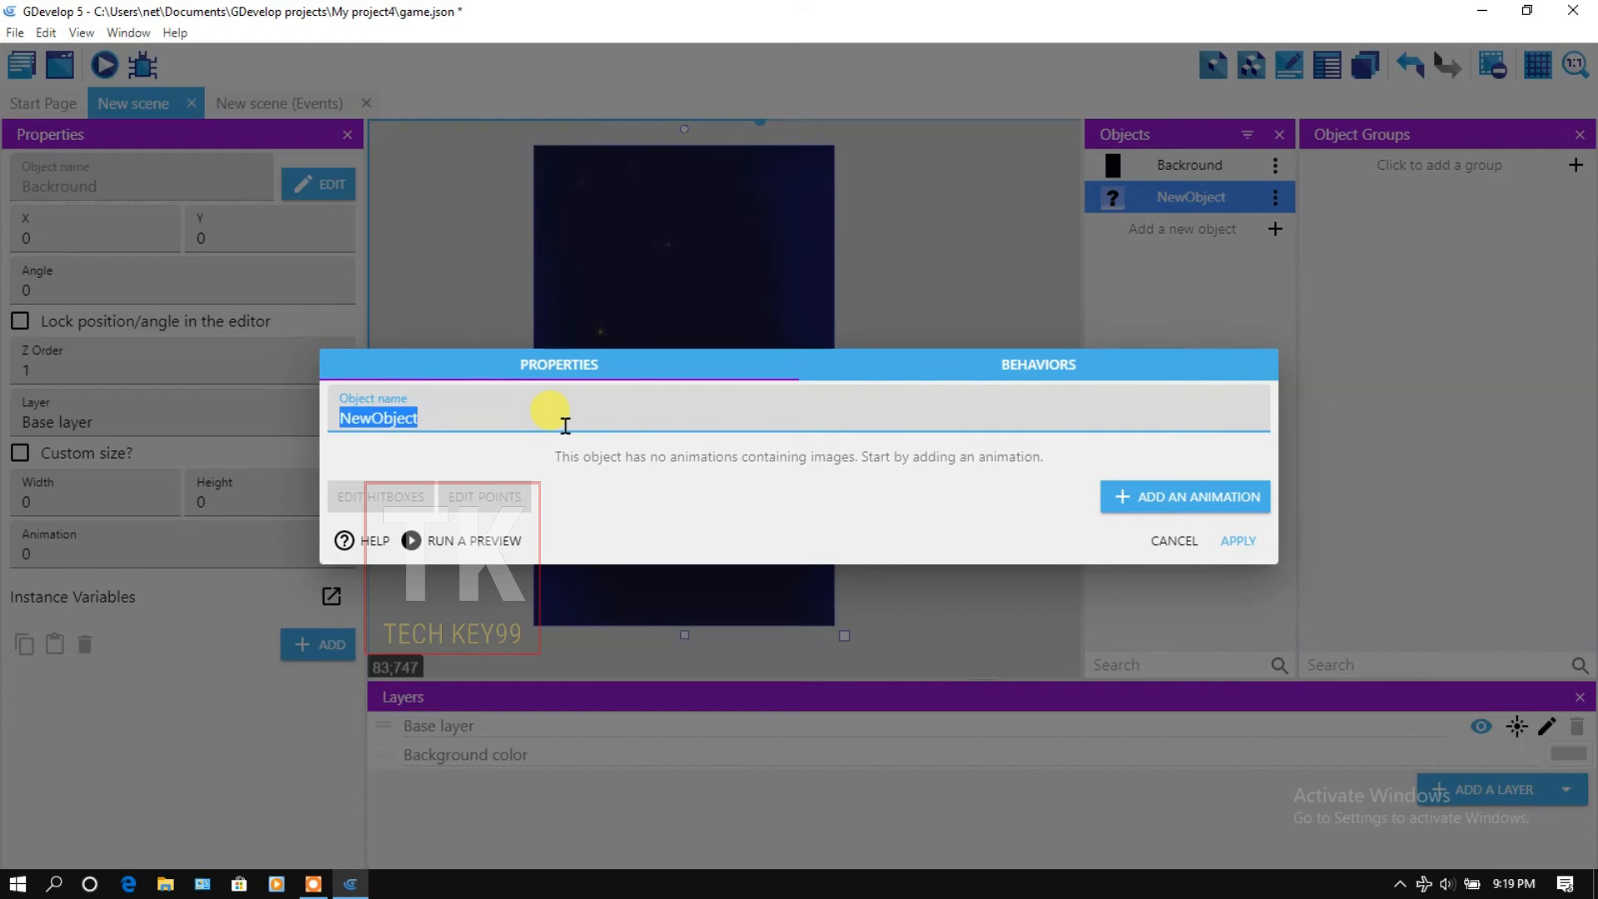
pyautogui.write('Player')
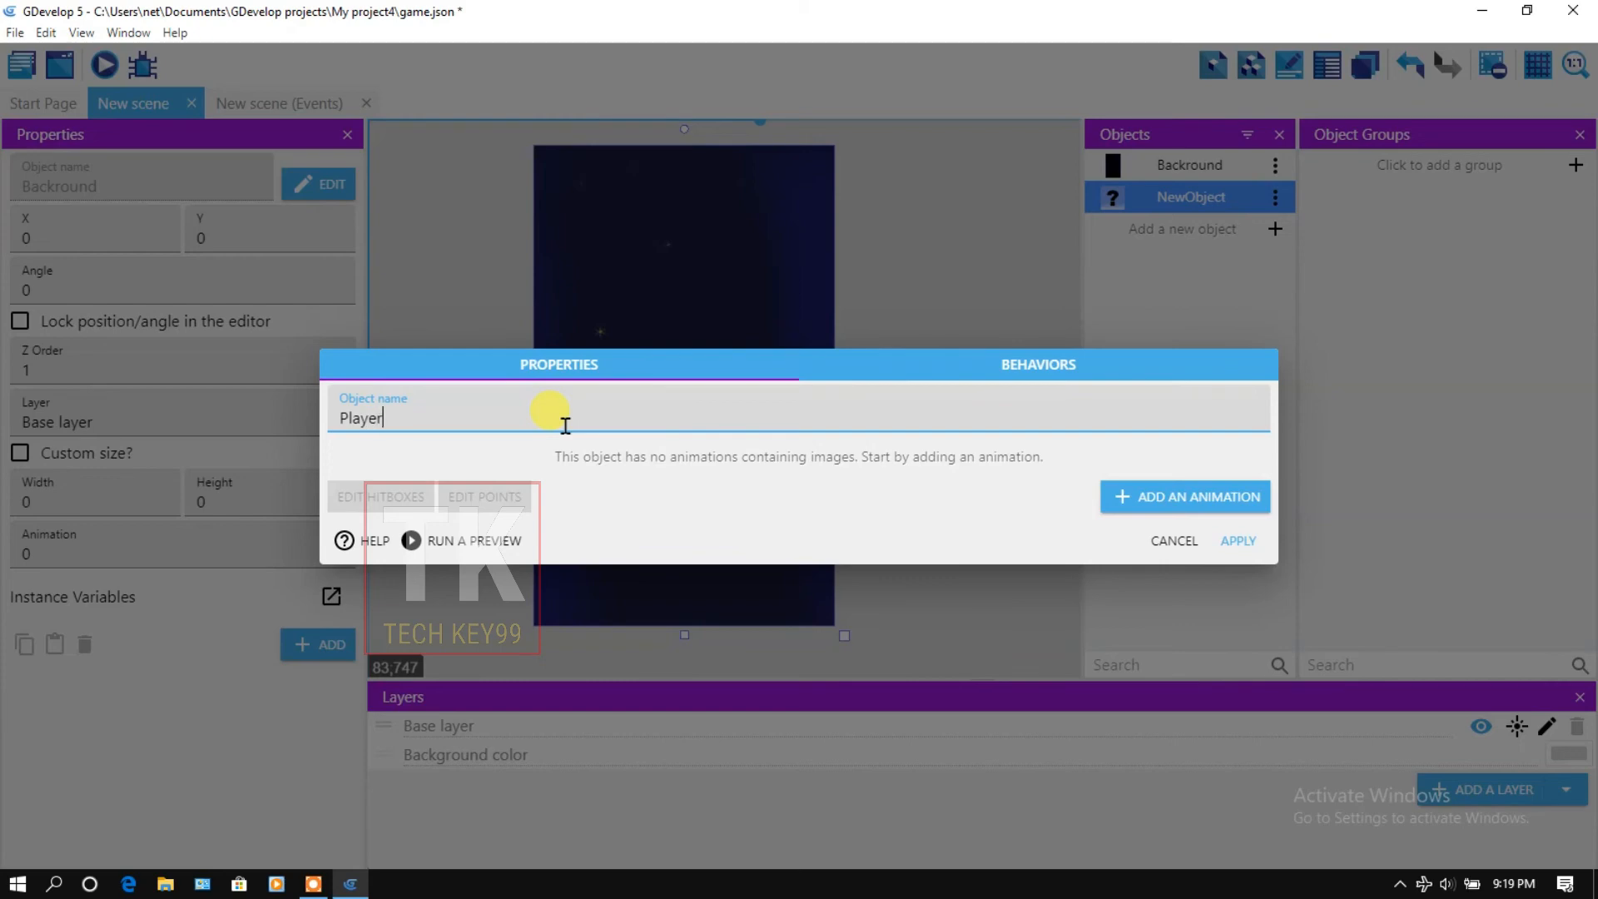
pyautogui.click(1122, 496)
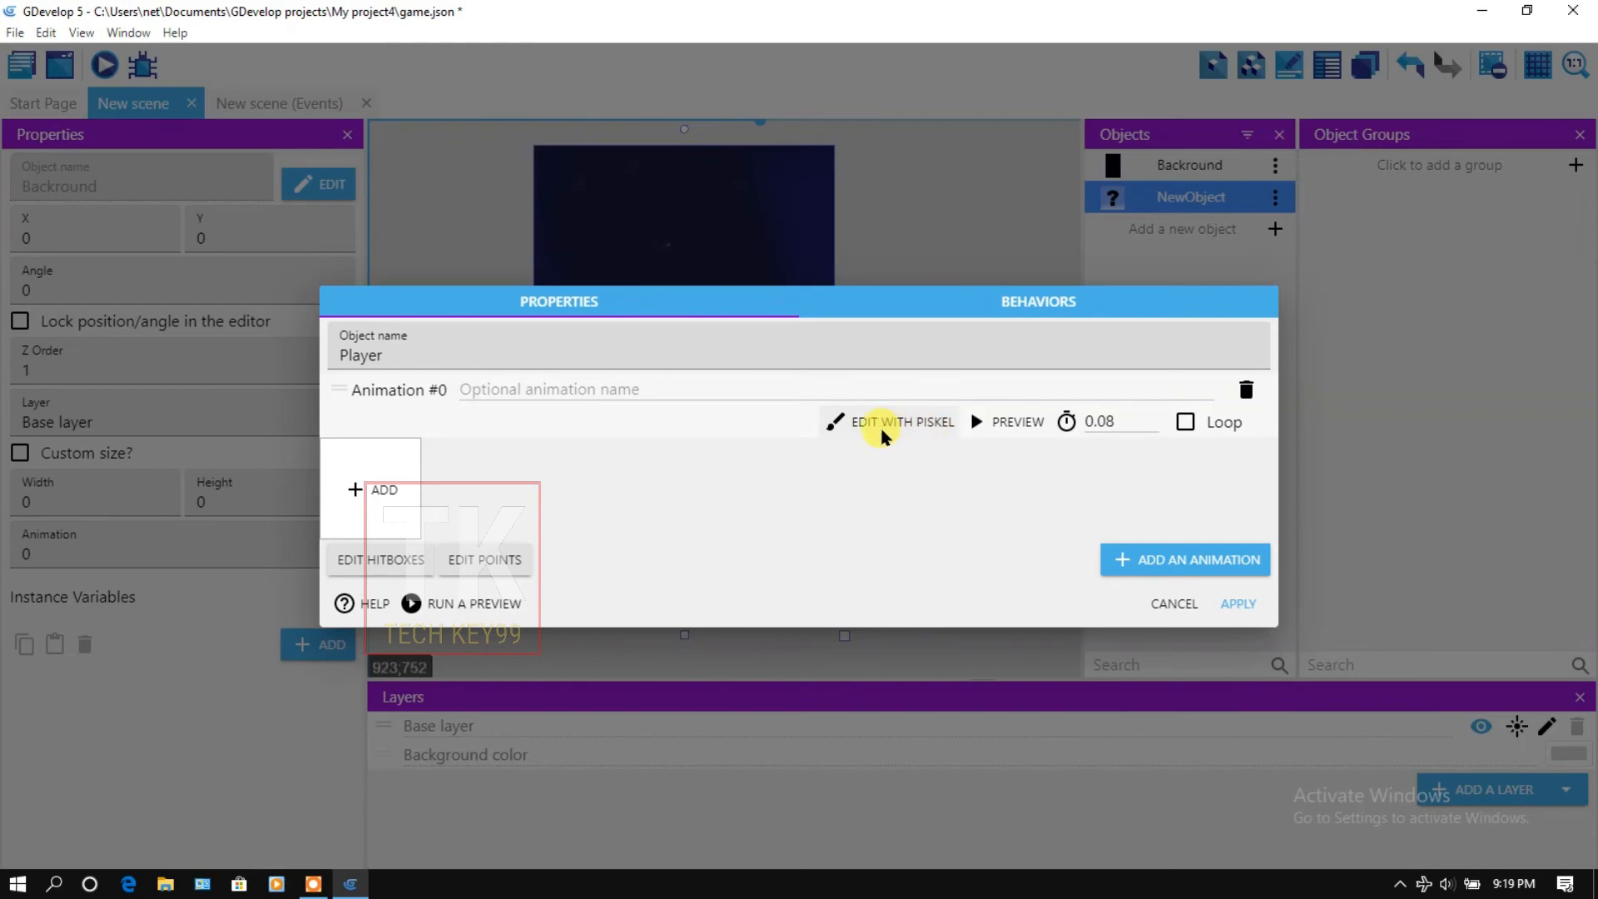
# Open the Player animation in the Piskel editor and draw a tall, narrow black ellipse as the ship's body on the 64 x 64 canvas.
pyautogui.click(914, 423)
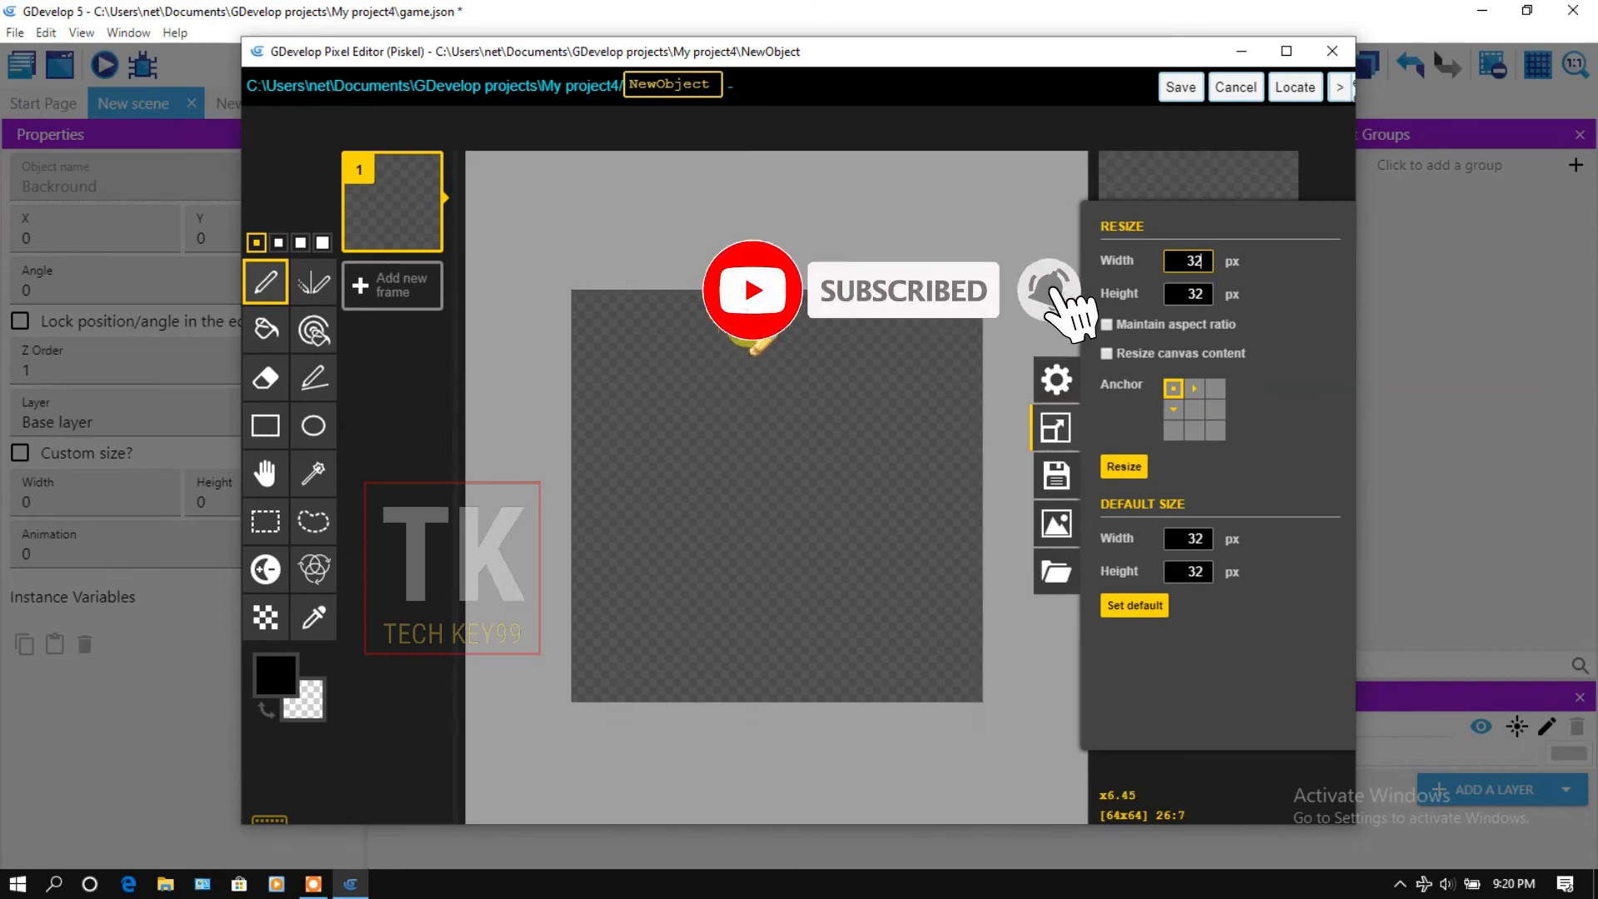
pyautogui.click(320, 429)
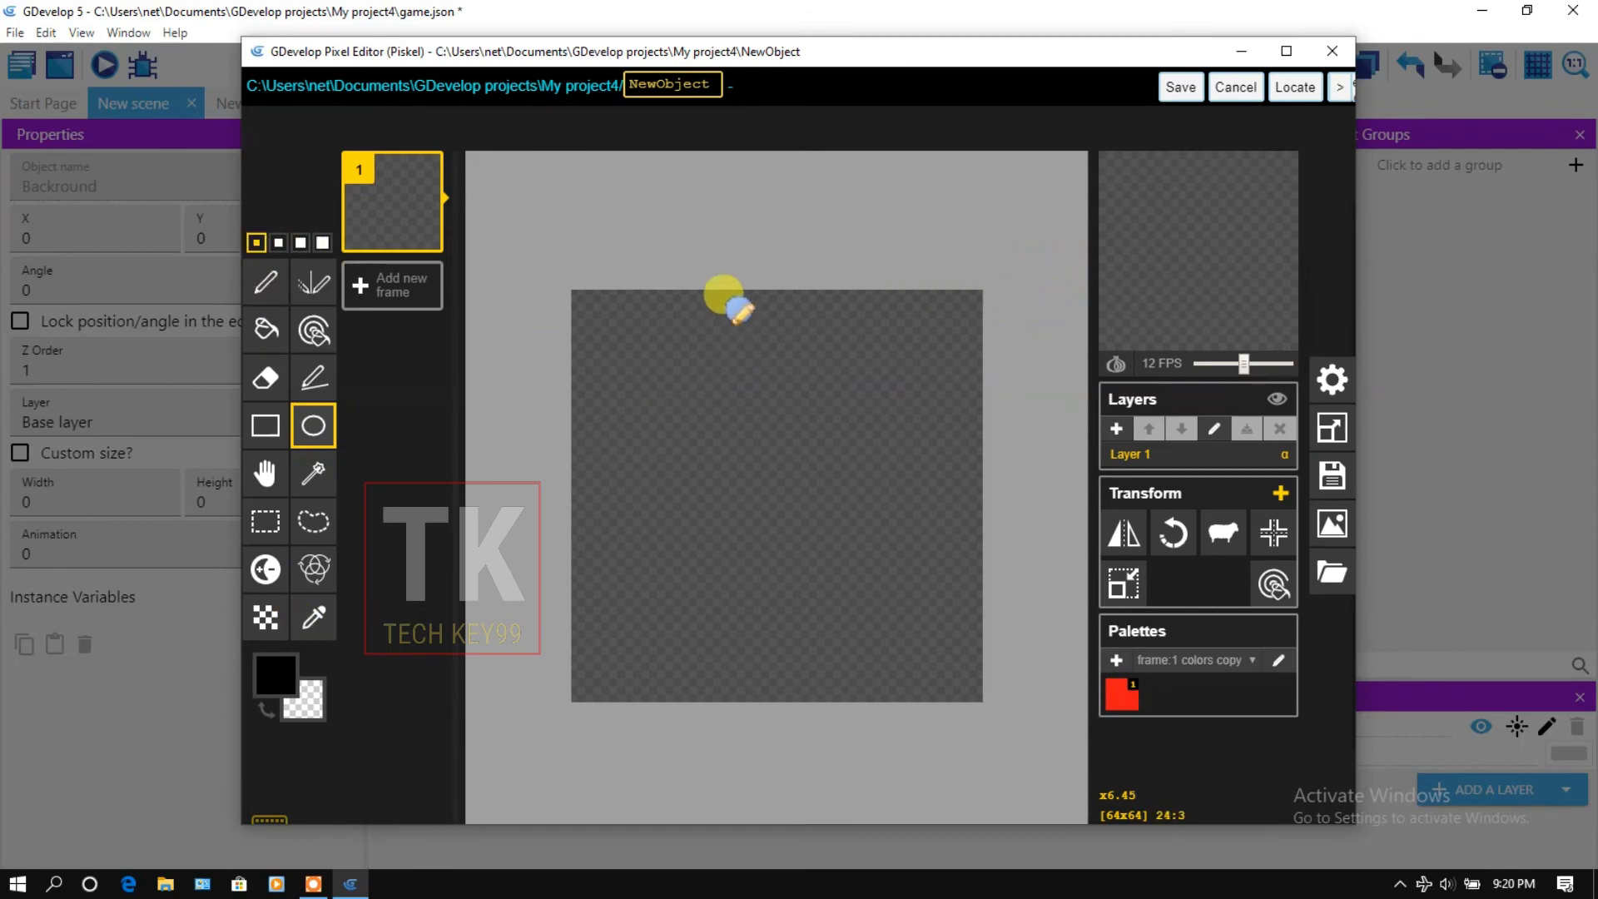
pyautogui.moveTo(738, 331); pyautogui.dragTo(847, 639)
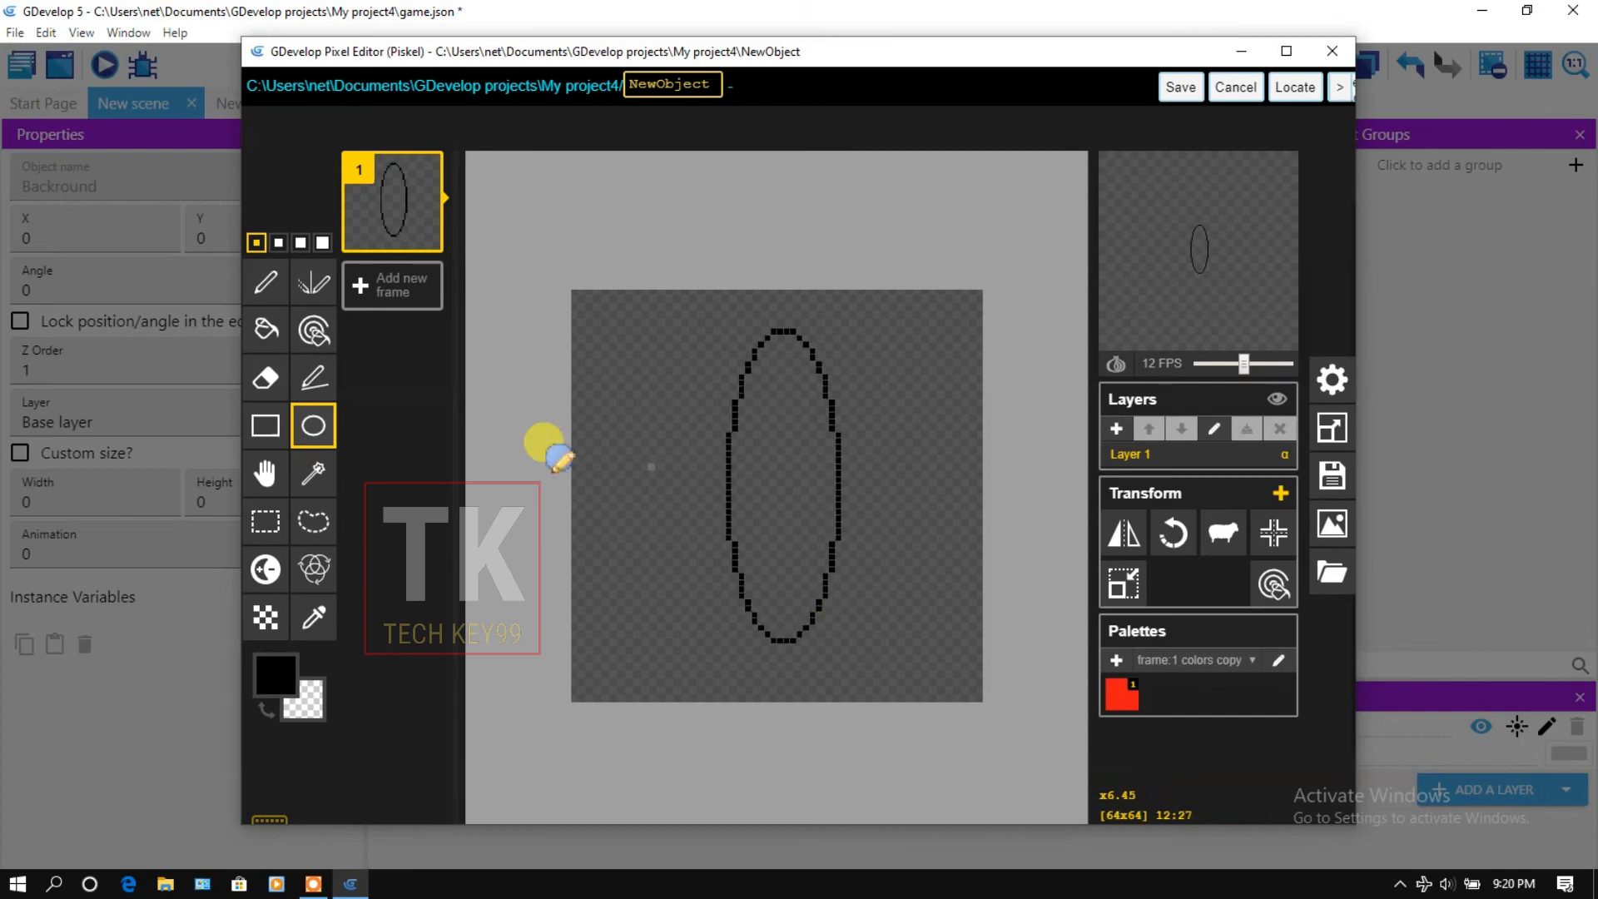
# Draw a swept-back black wing outline freehand with the Pen tool on each side of the ship's elliptical body.
pyautogui.click(265, 283)
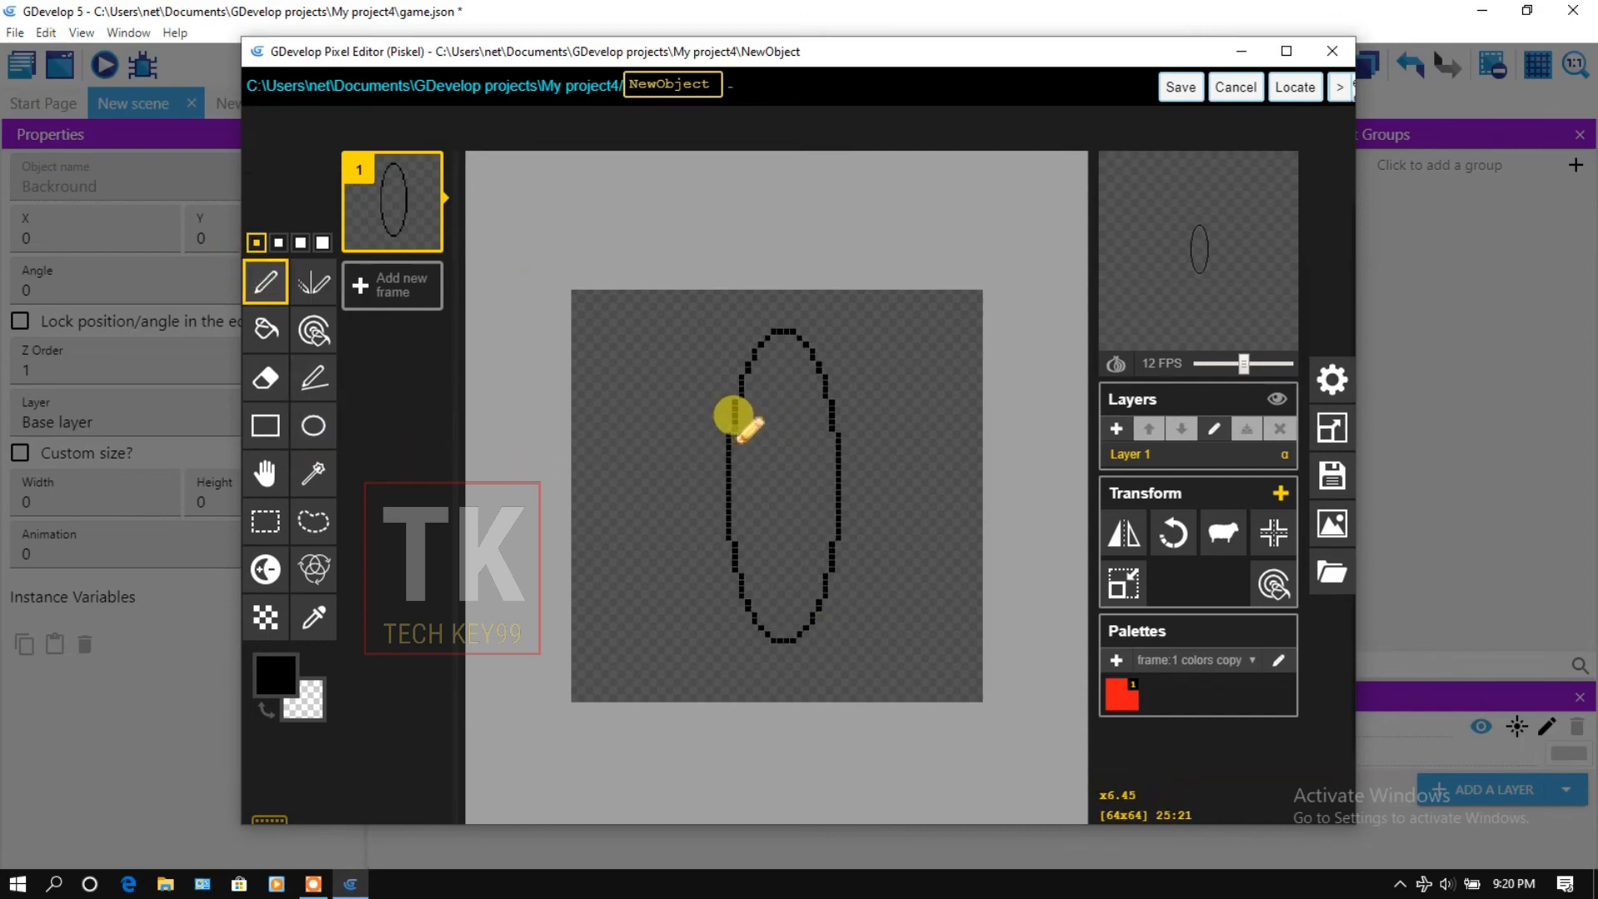
pyautogui.moveTo(733, 414)
pyautogui.mouseDown()
pyautogui.moveTo(575, 593)
pyautogui.moveTo(667, 579)
pyautogui.moveTo(665, 596)
pyautogui.moveTo(734, 588)
pyautogui.mouseUp()
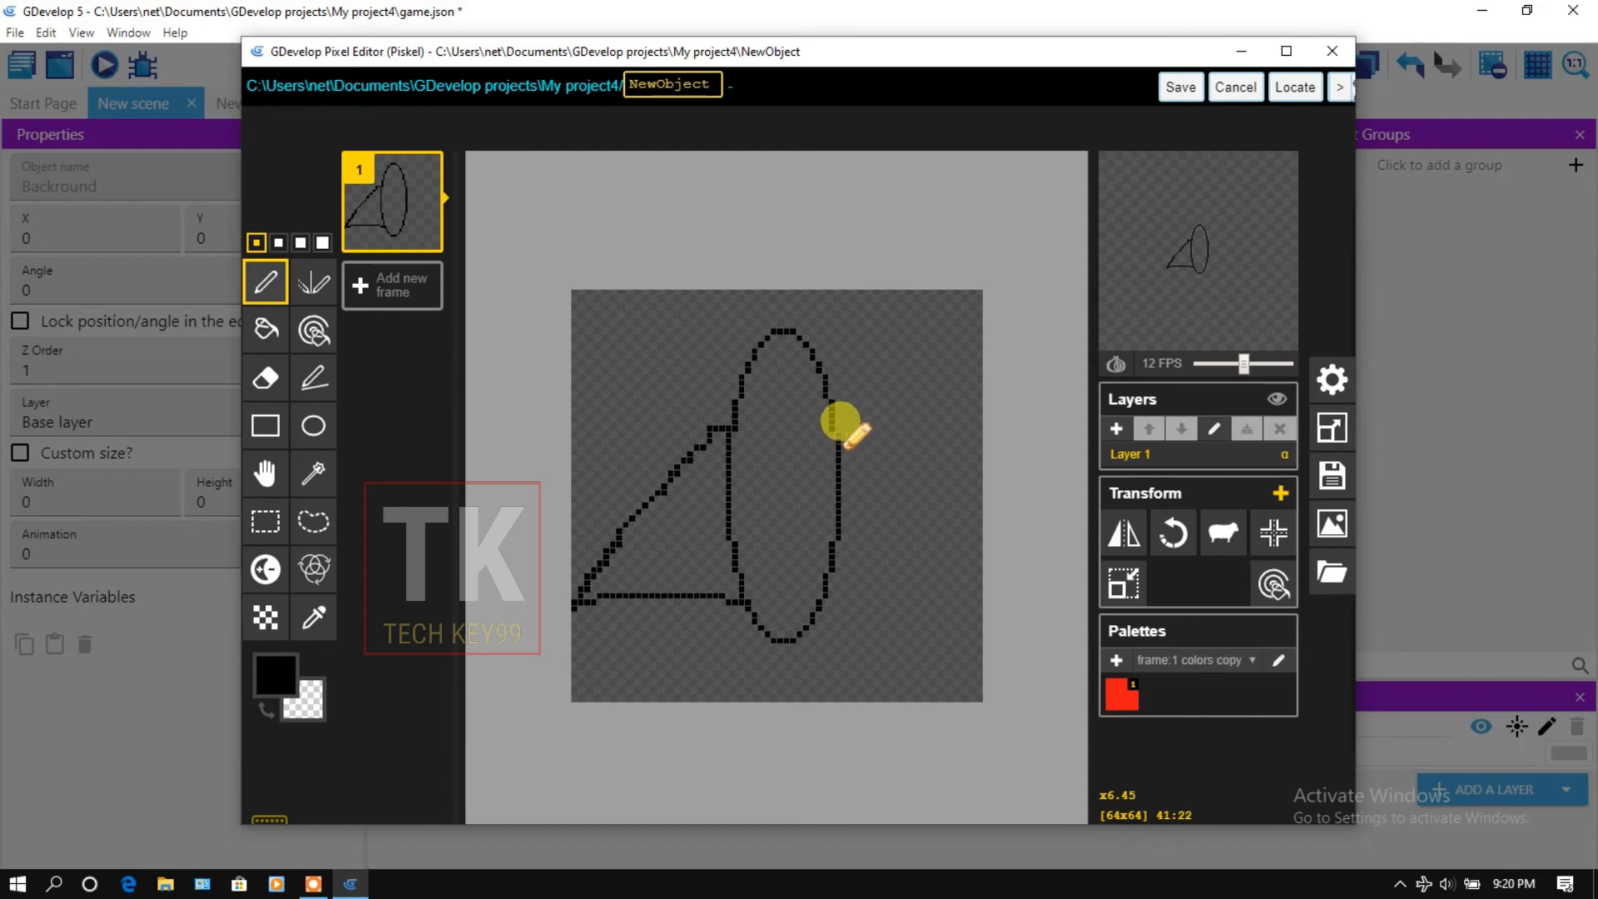
pyautogui.moveTo(836, 416)
pyautogui.mouseDown()
pyautogui.moveTo(931, 558)
pyautogui.moveTo(965, 576)
pyautogui.moveTo(896, 591)
pyautogui.moveTo(825, 575)
pyautogui.moveTo(935, 582)
pyautogui.mouseUp()
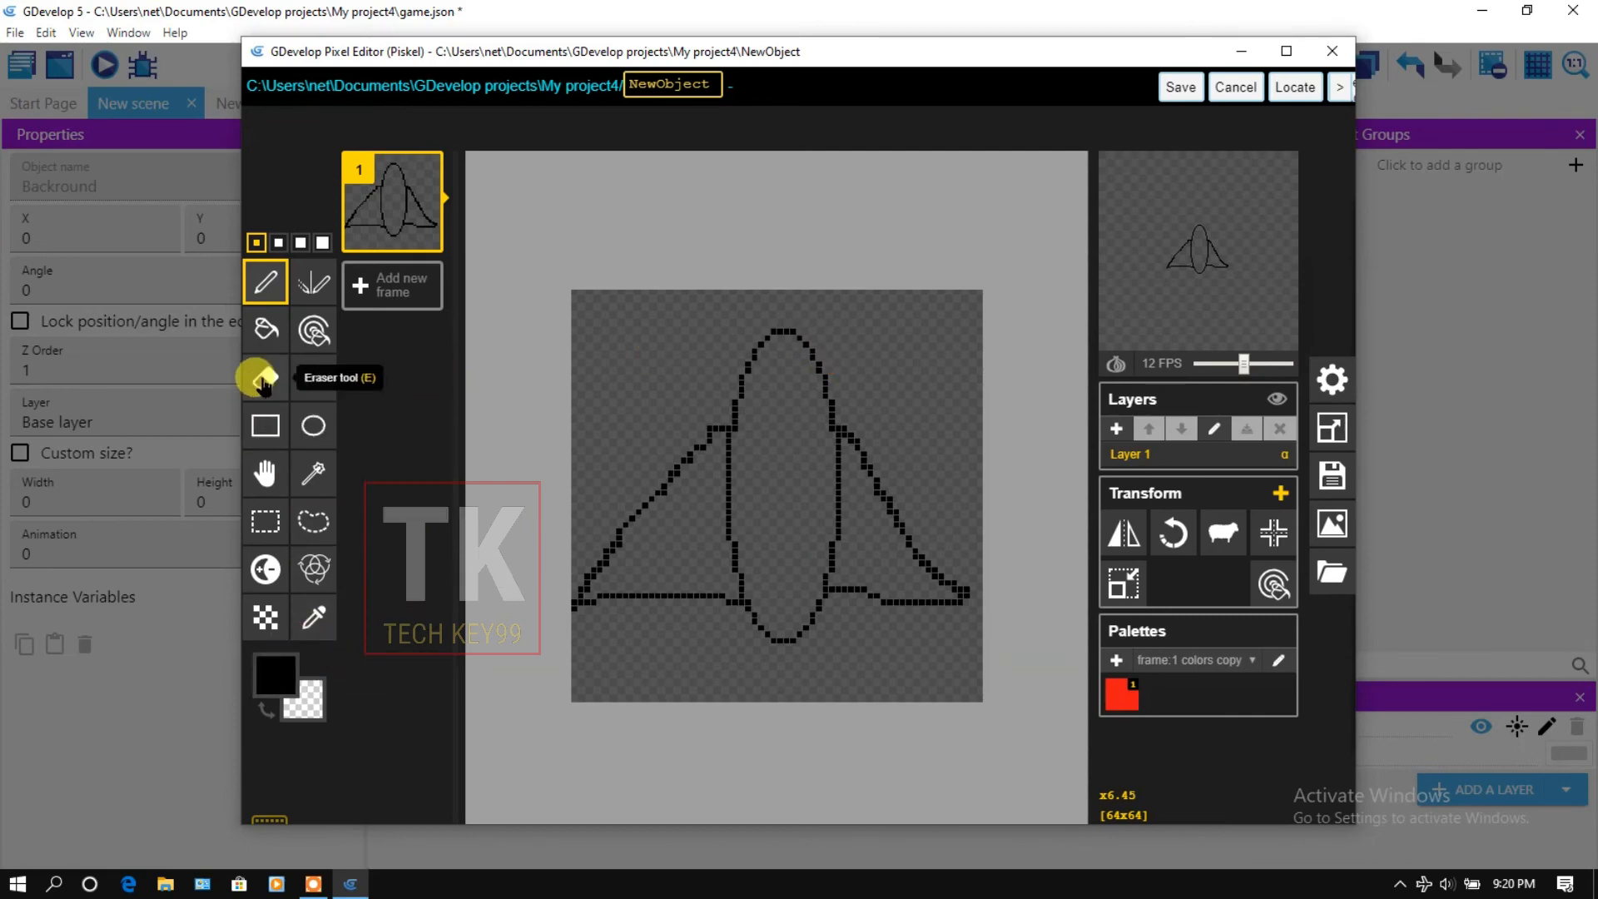
# Fill both wings of the ship with cyan (#0bcbdd) using the Paint bucket tool.
pyautogui.click(263, 327)
pyautogui.click(276, 675)
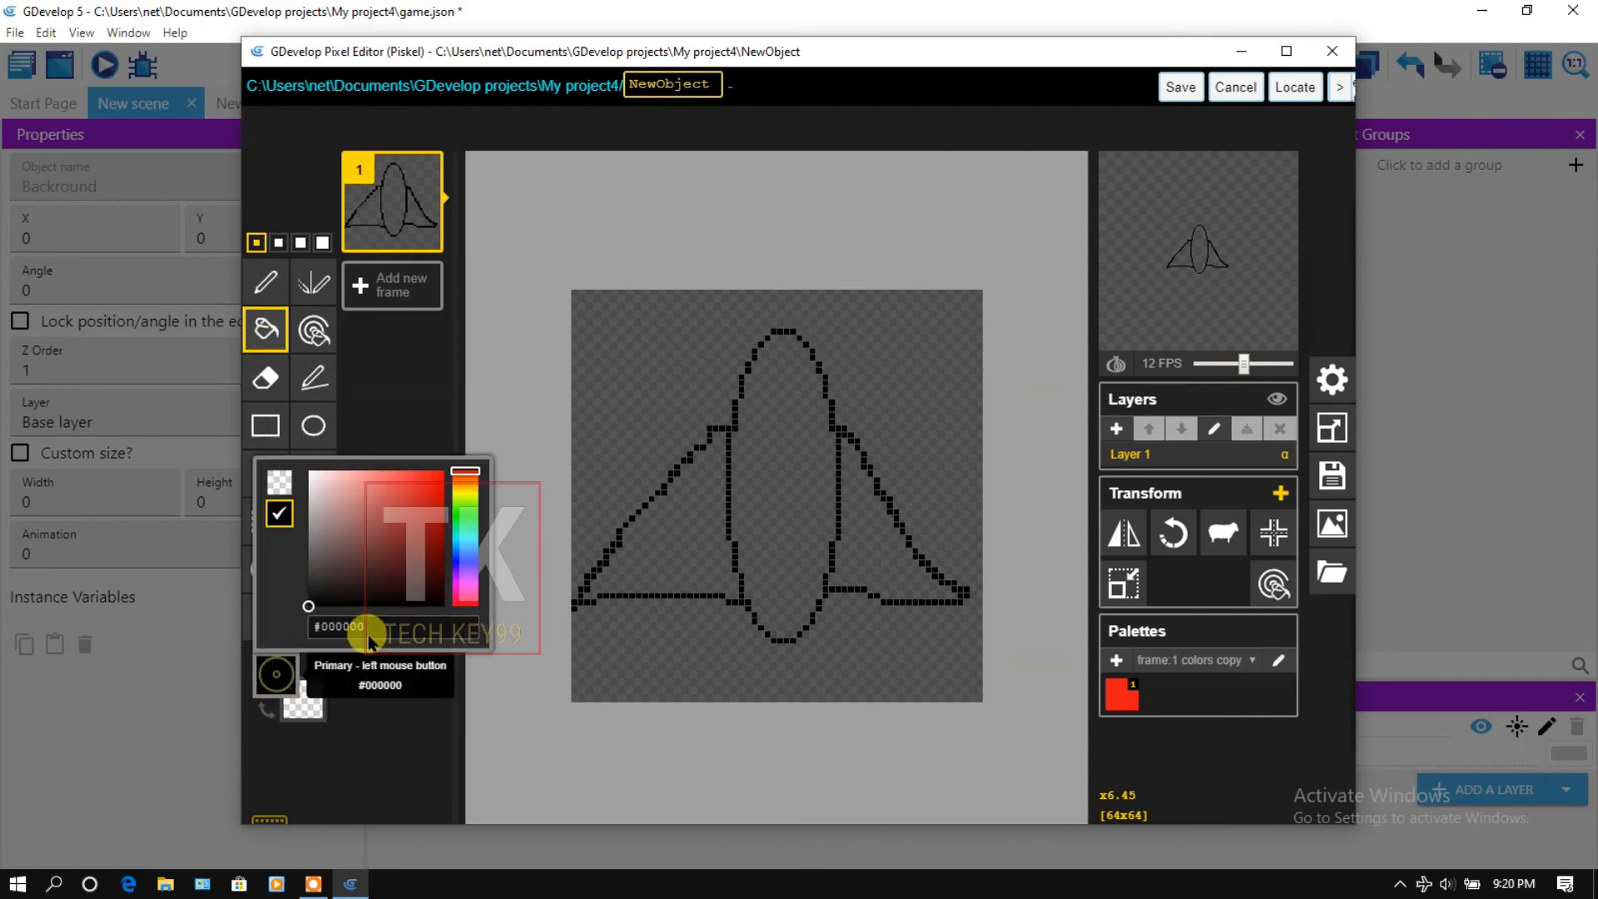
pyautogui.moveTo(470, 500); pyautogui.dragTo(467, 541)
pyautogui.click(439, 499)
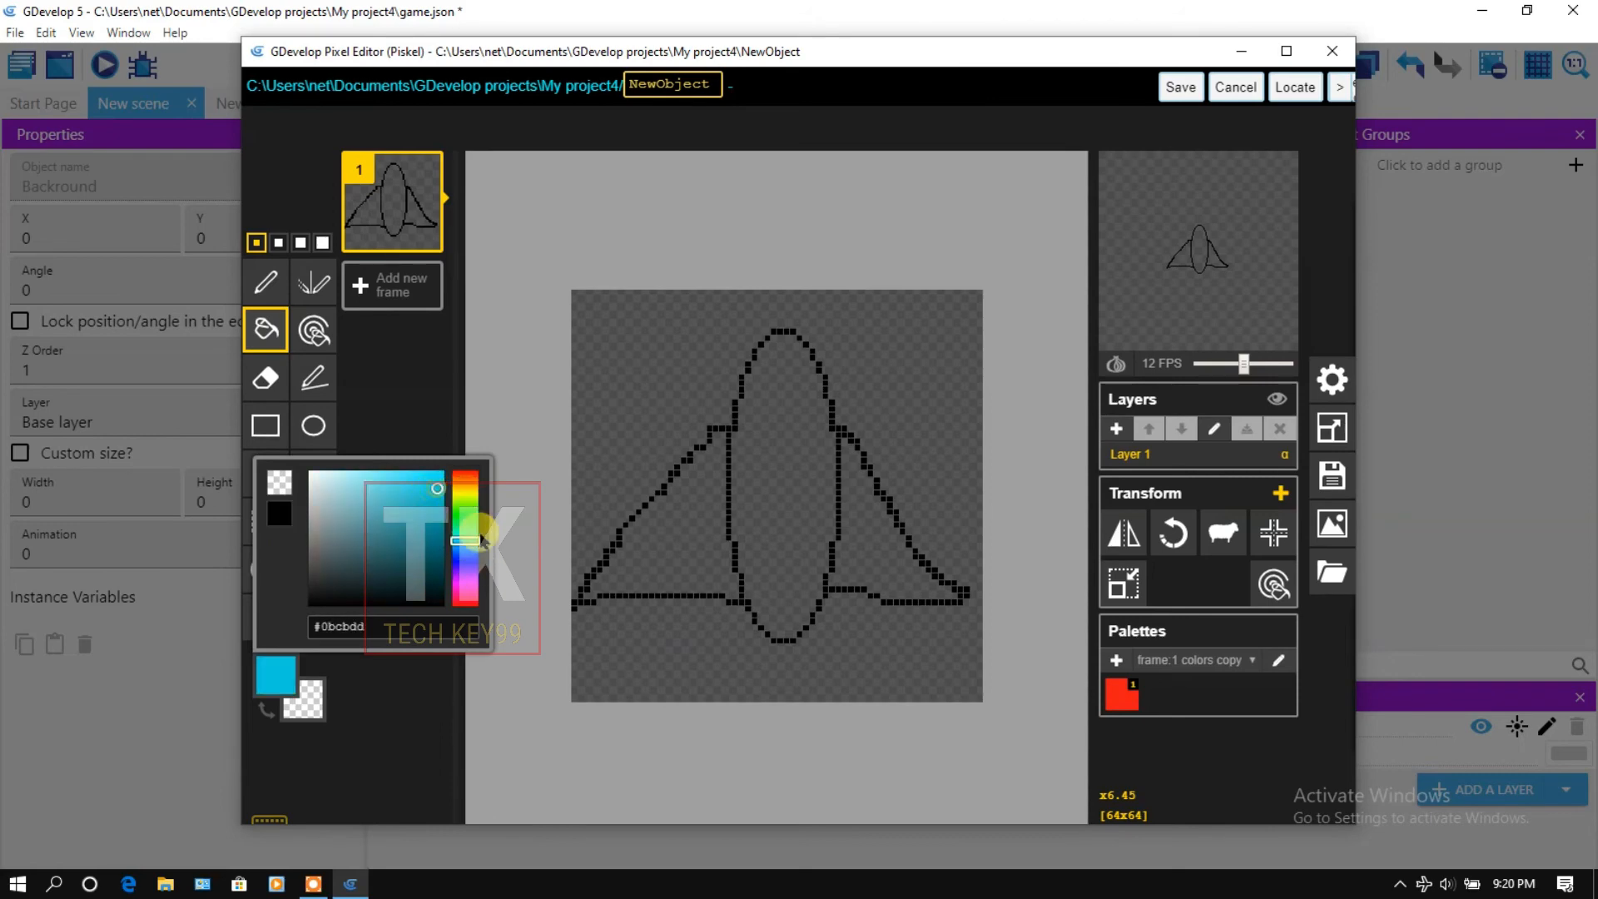
pyautogui.click(662, 521)
pyautogui.click(853, 519)
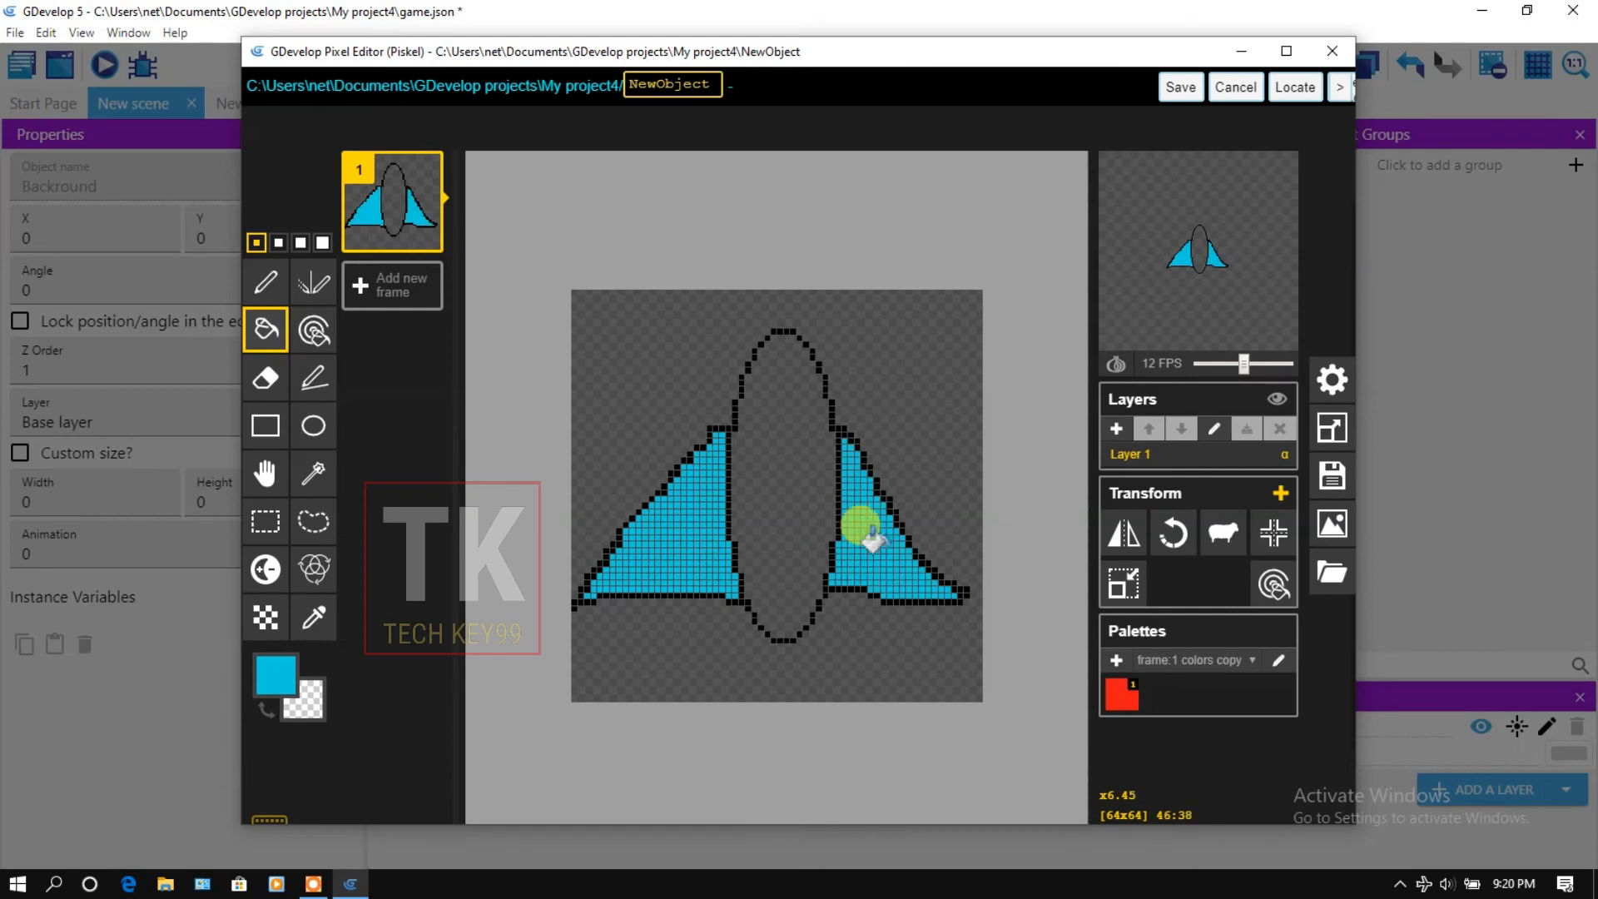
# Fill the ship's elliptical body with magenta (#dd0bb2).
pyautogui.click(285, 680)
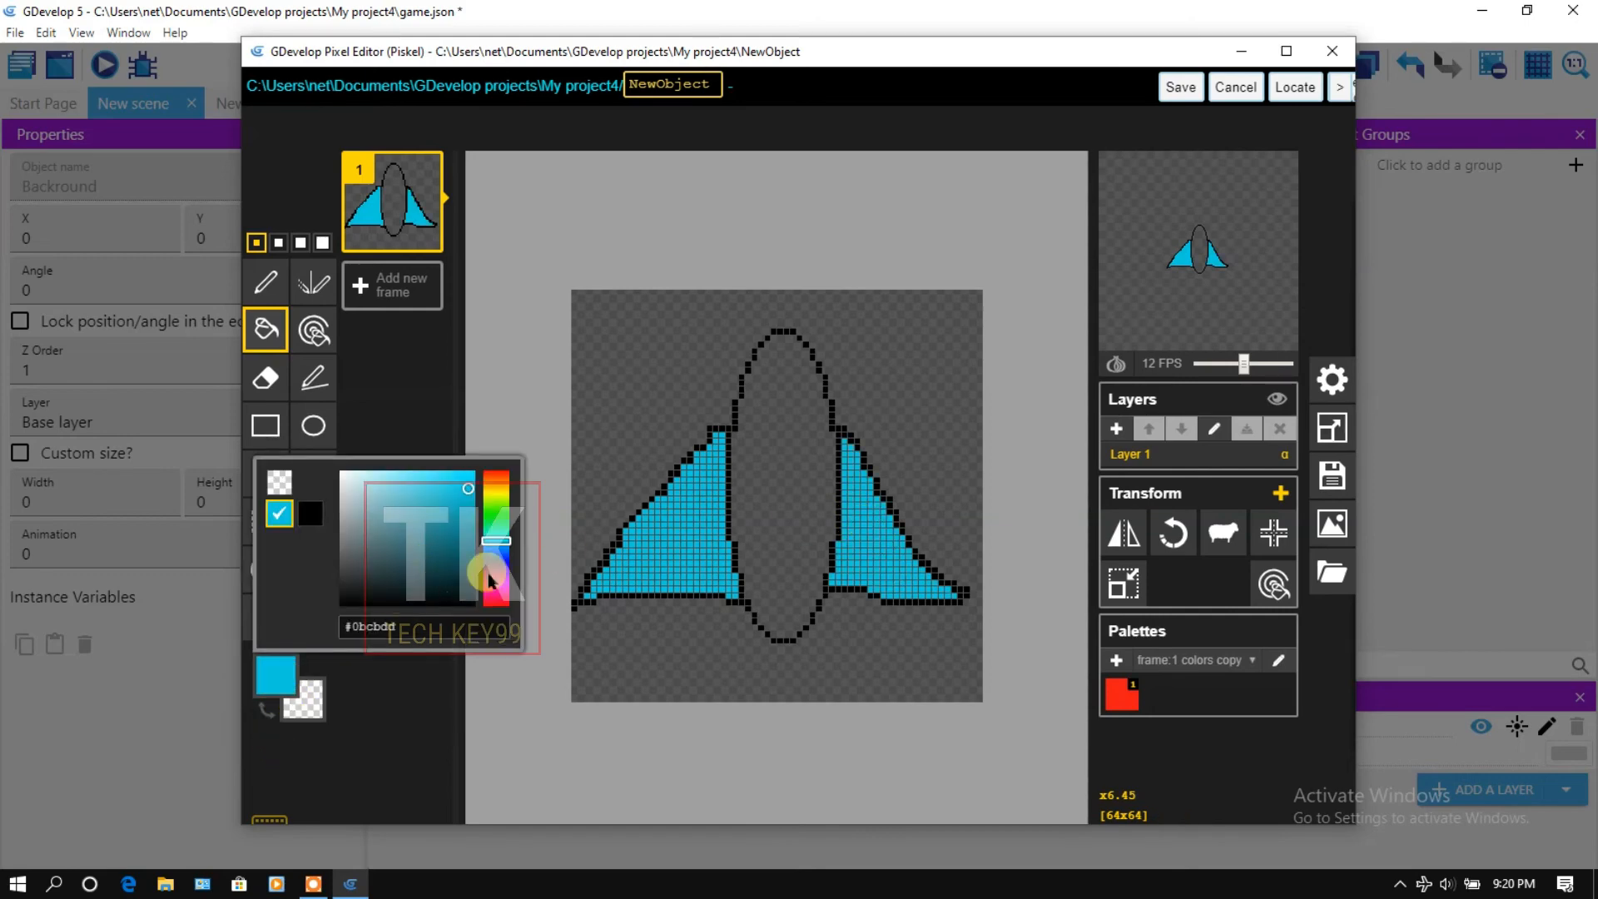
pyautogui.moveTo(503, 571); pyautogui.dragTo(503, 564)
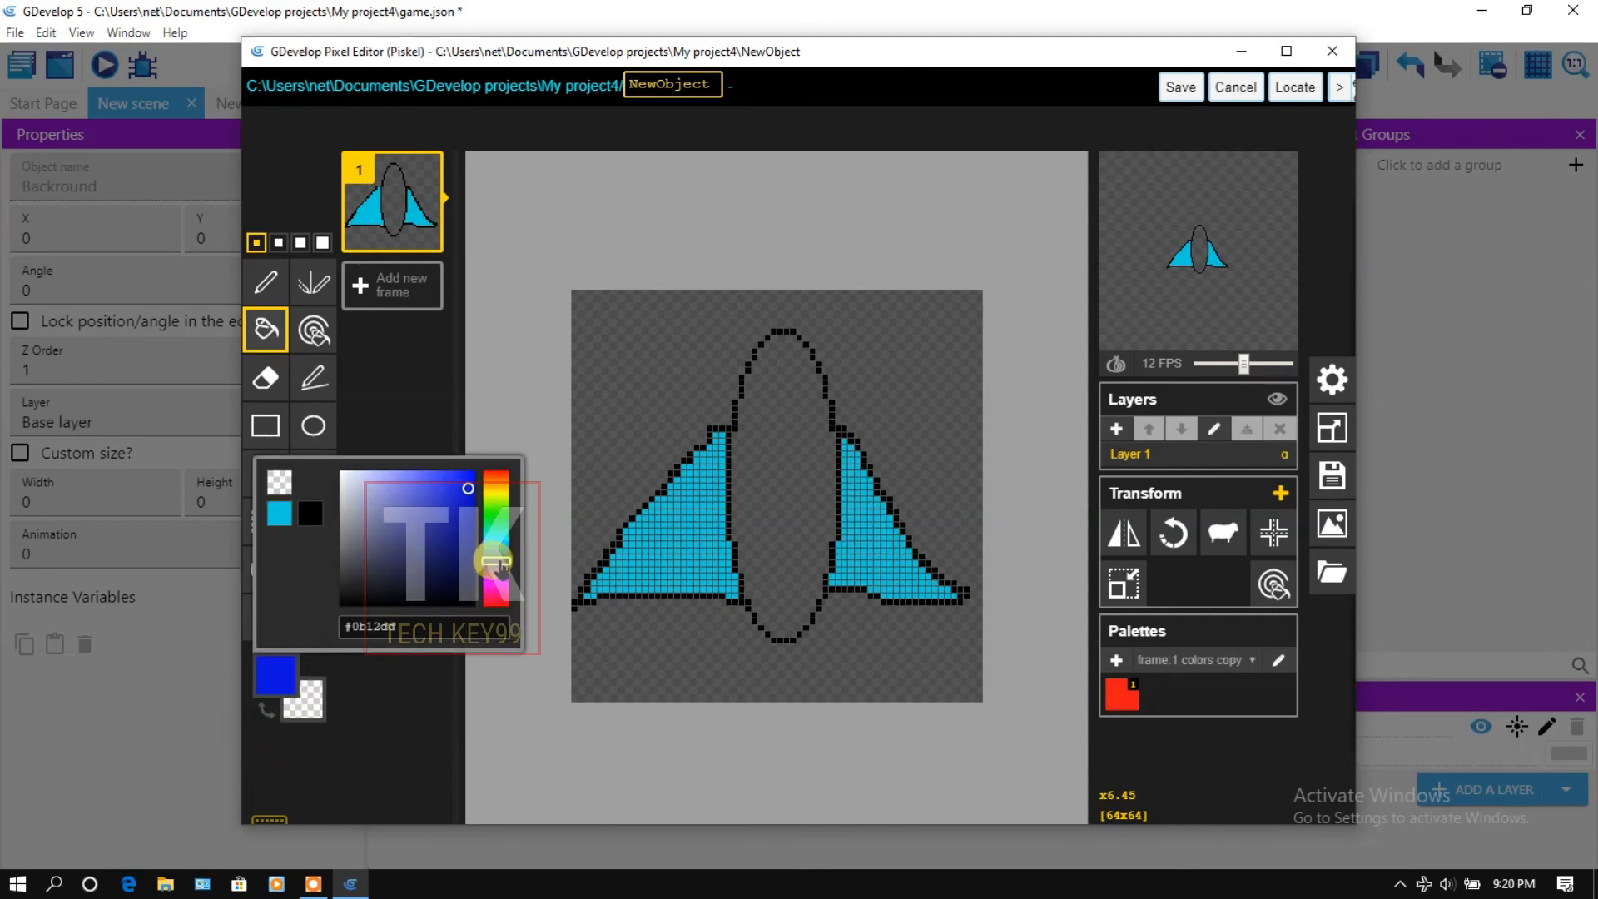
pyautogui.click(500, 585)
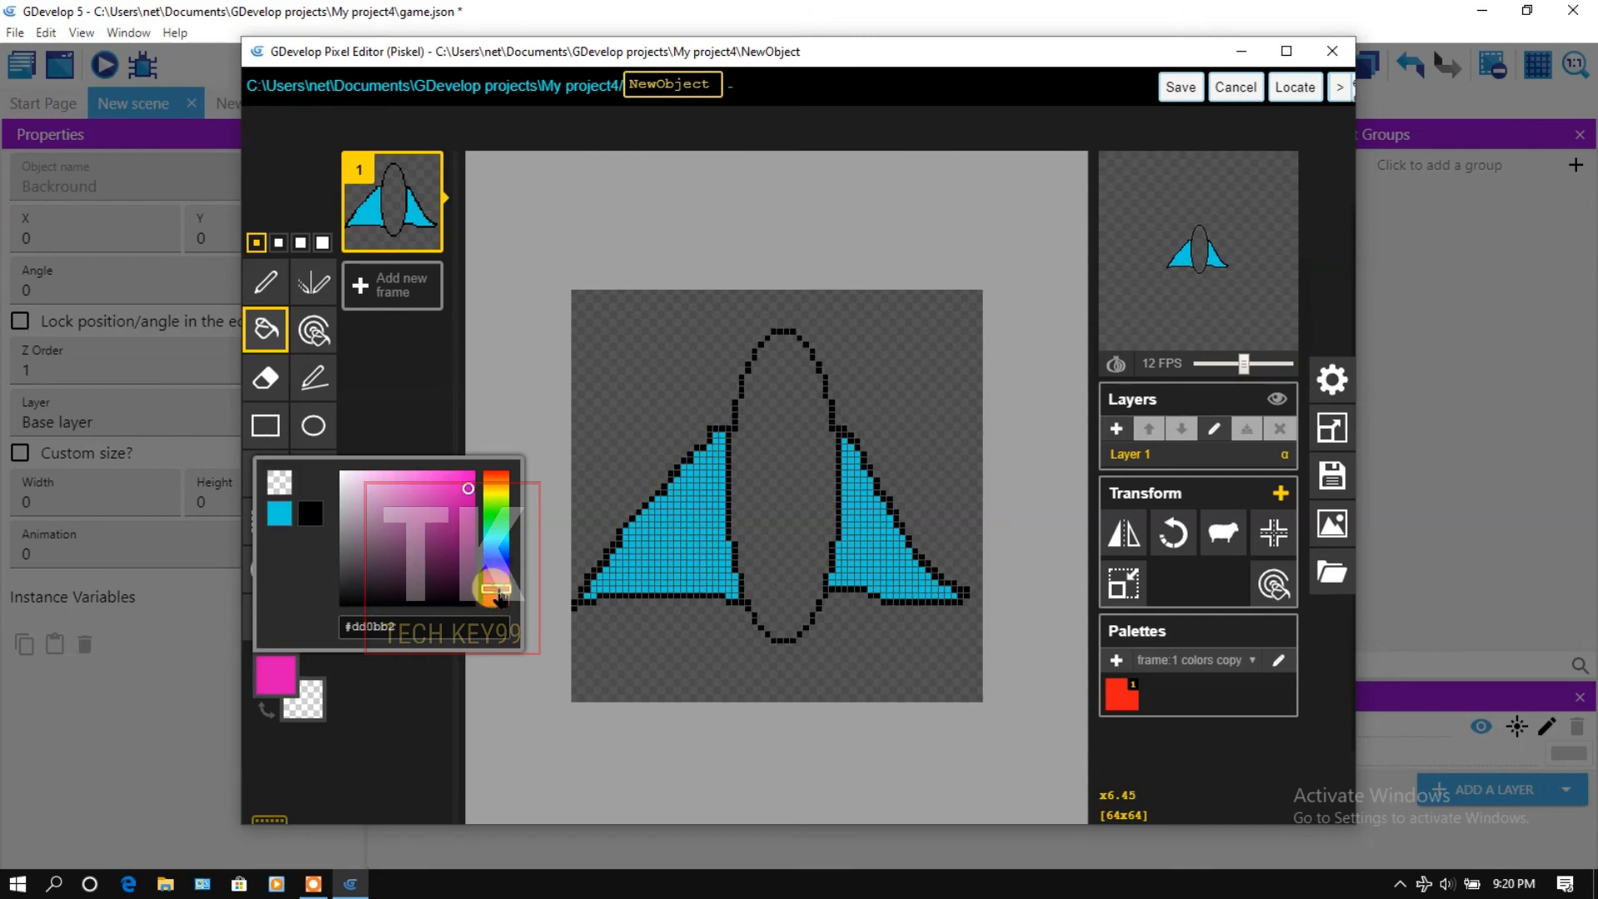
pyautogui.click(761, 451)
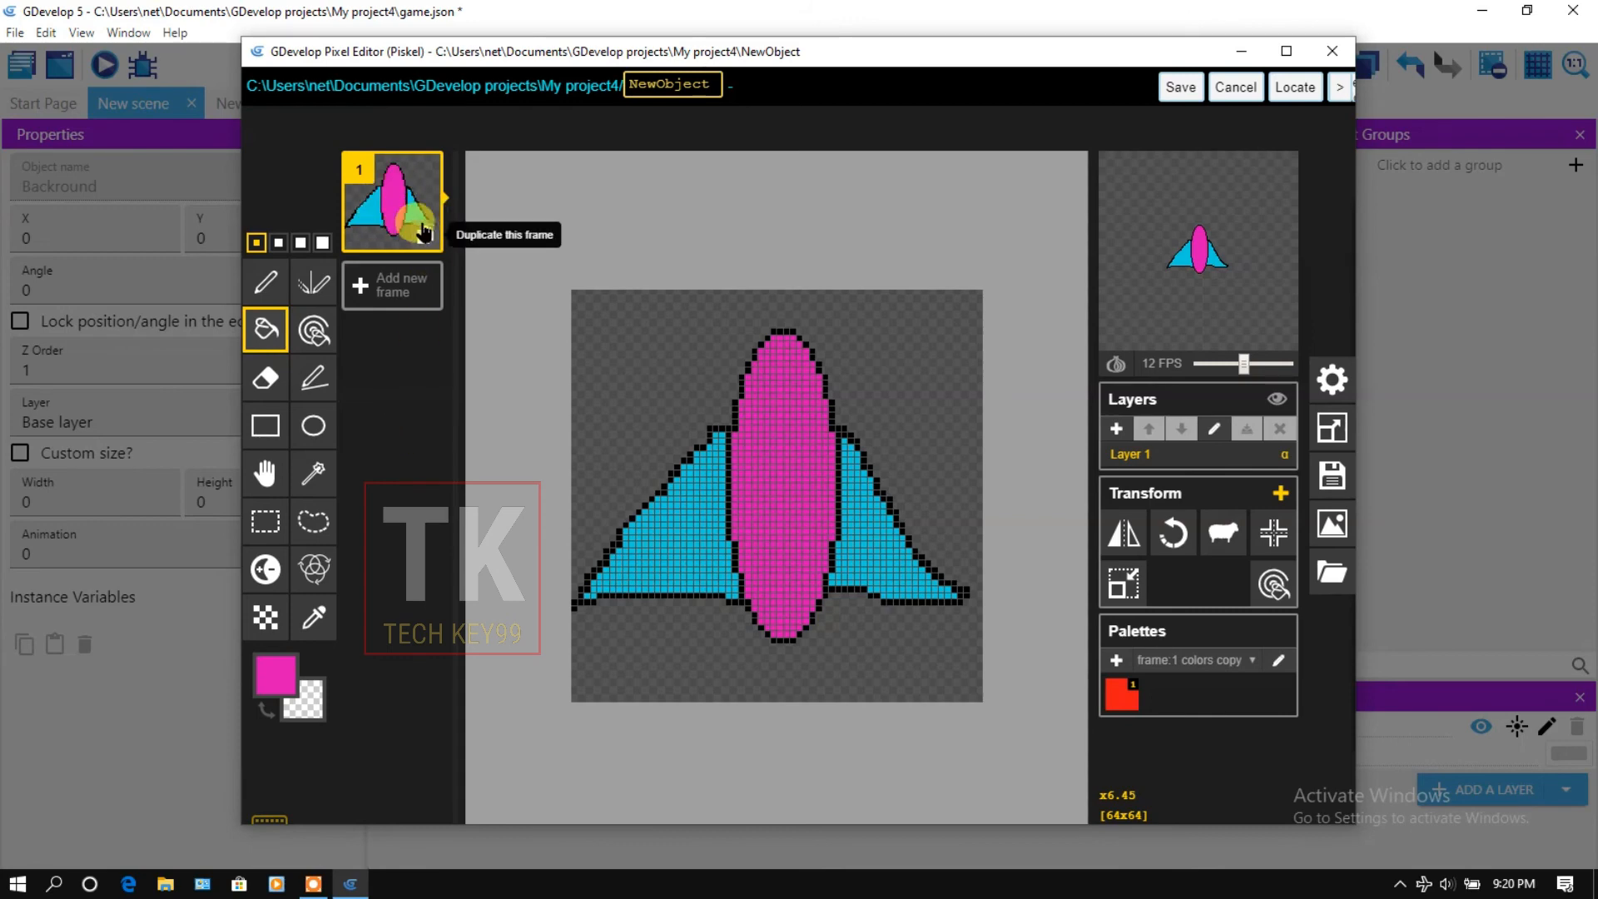
# Duplicate the ship frame, and on frame 1 paint a red (#ff0000) band across the nose with the Pen tool at its largest size.
pyautogui.click(427, 237)
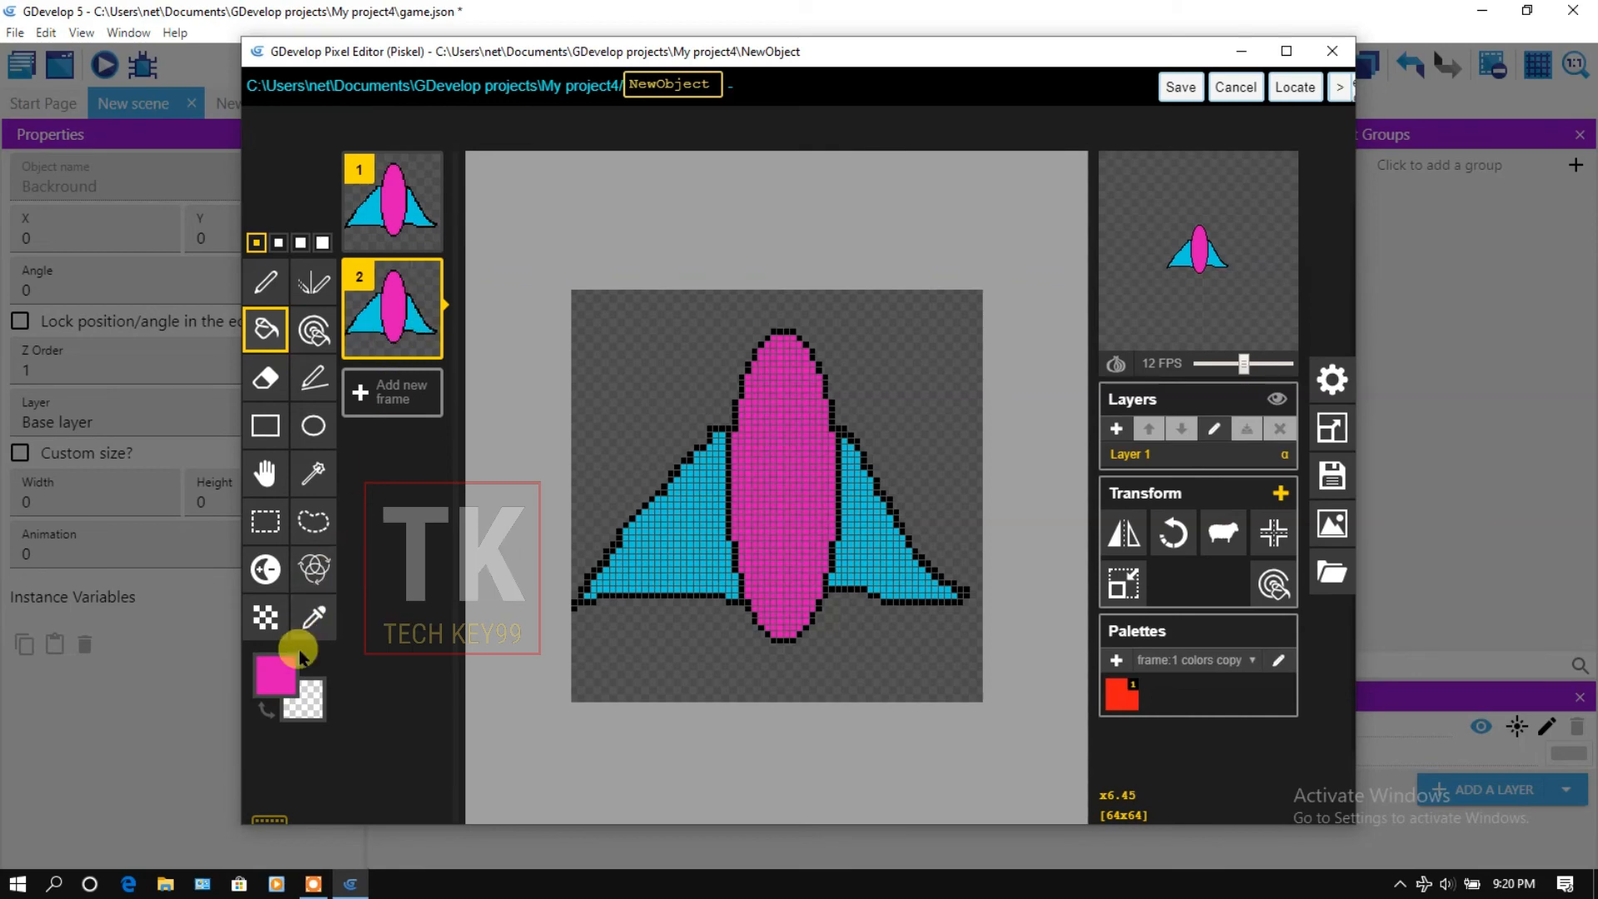
pyautogui.click(384, 195)
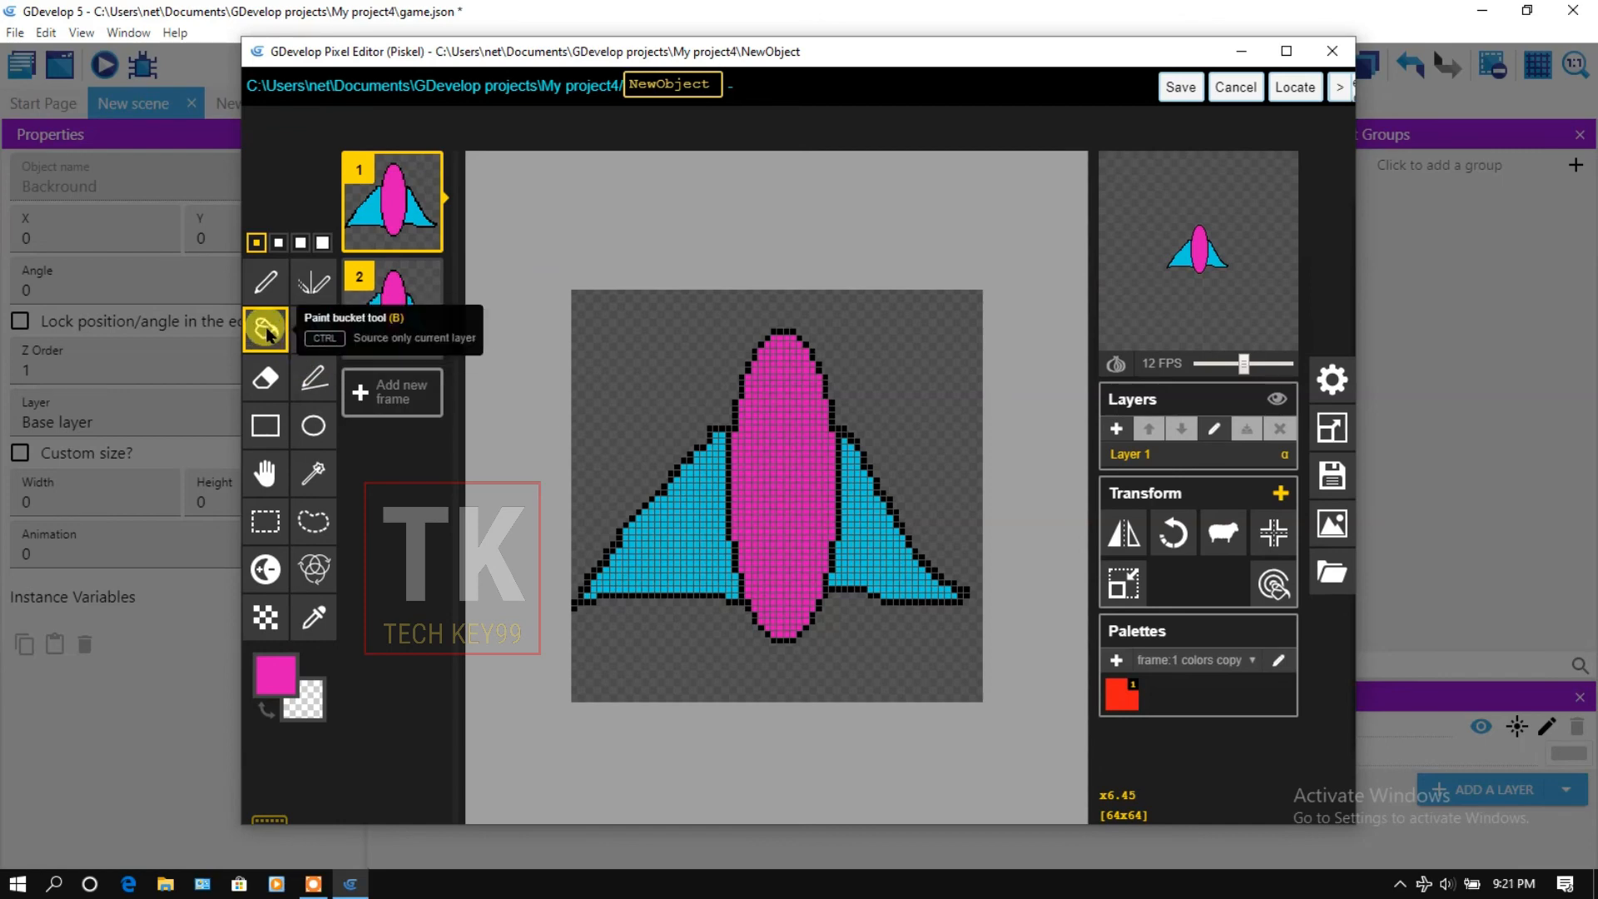
pyautogui.click(266, 282)
pyautogui.click(322, 242)
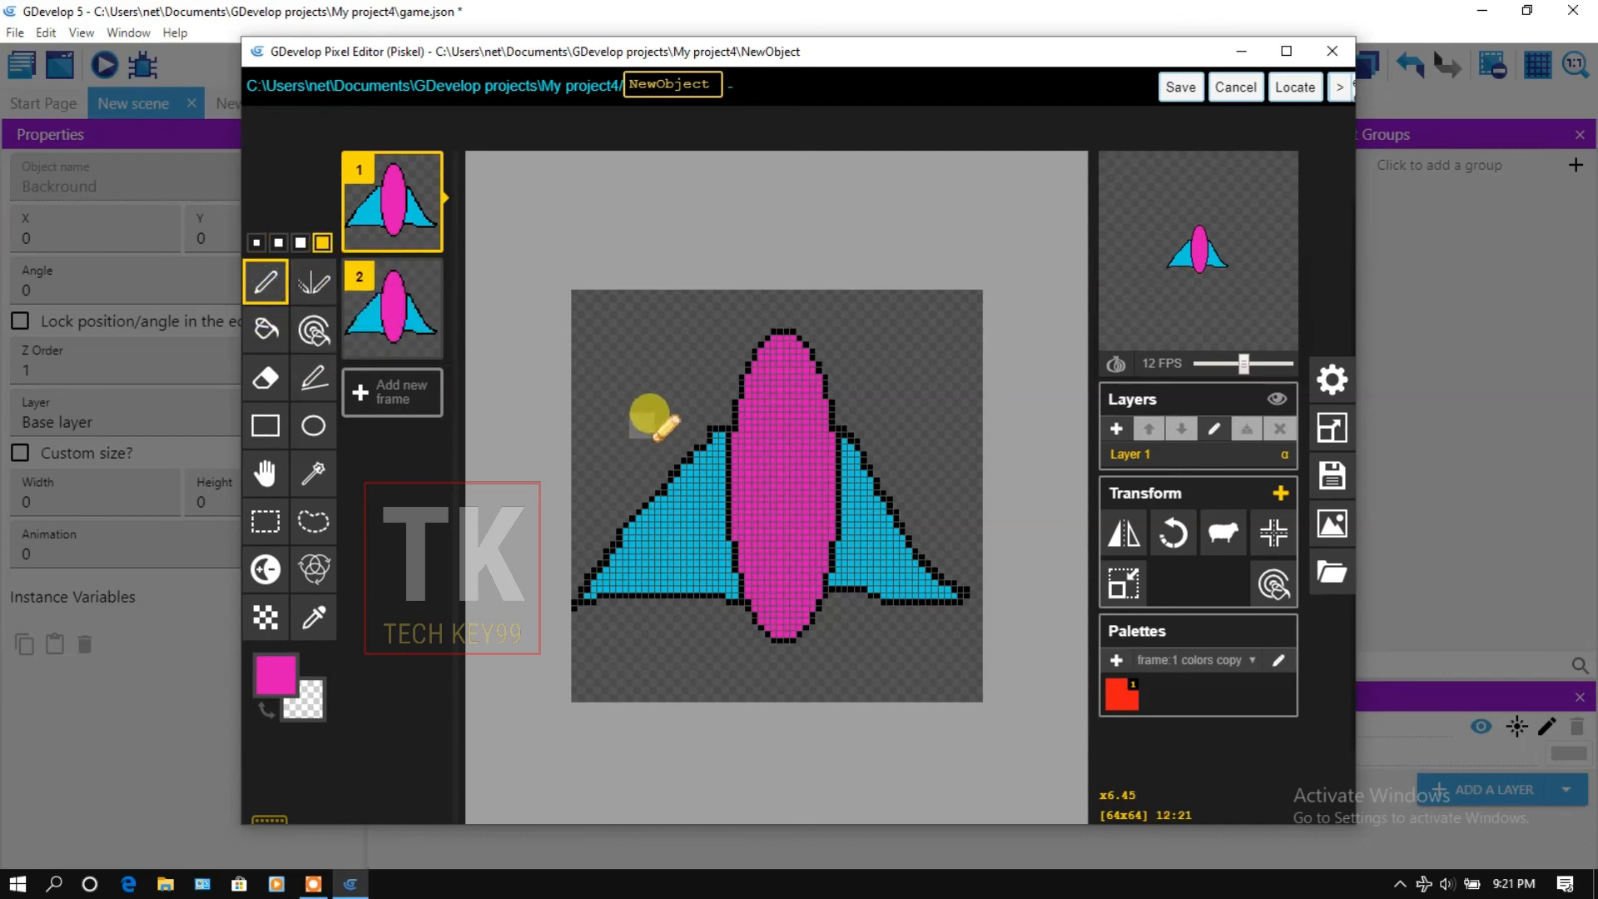
pyautogui.click(279, 675)
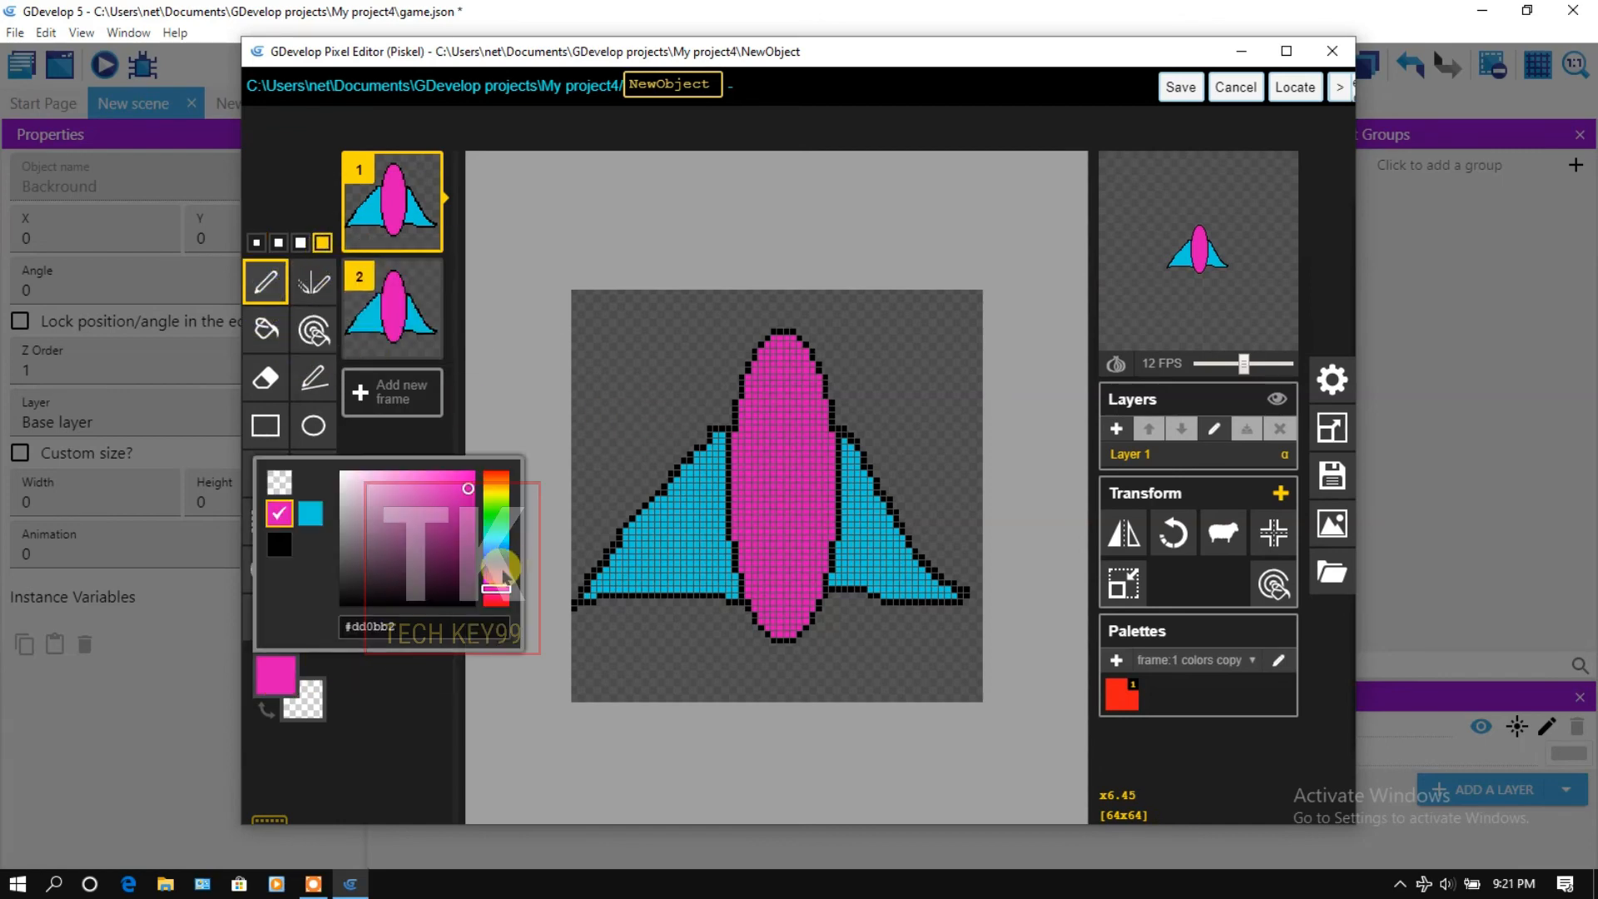
pyautogui.moveTo(498, 589); pyautogui.dragTo(500, 608)
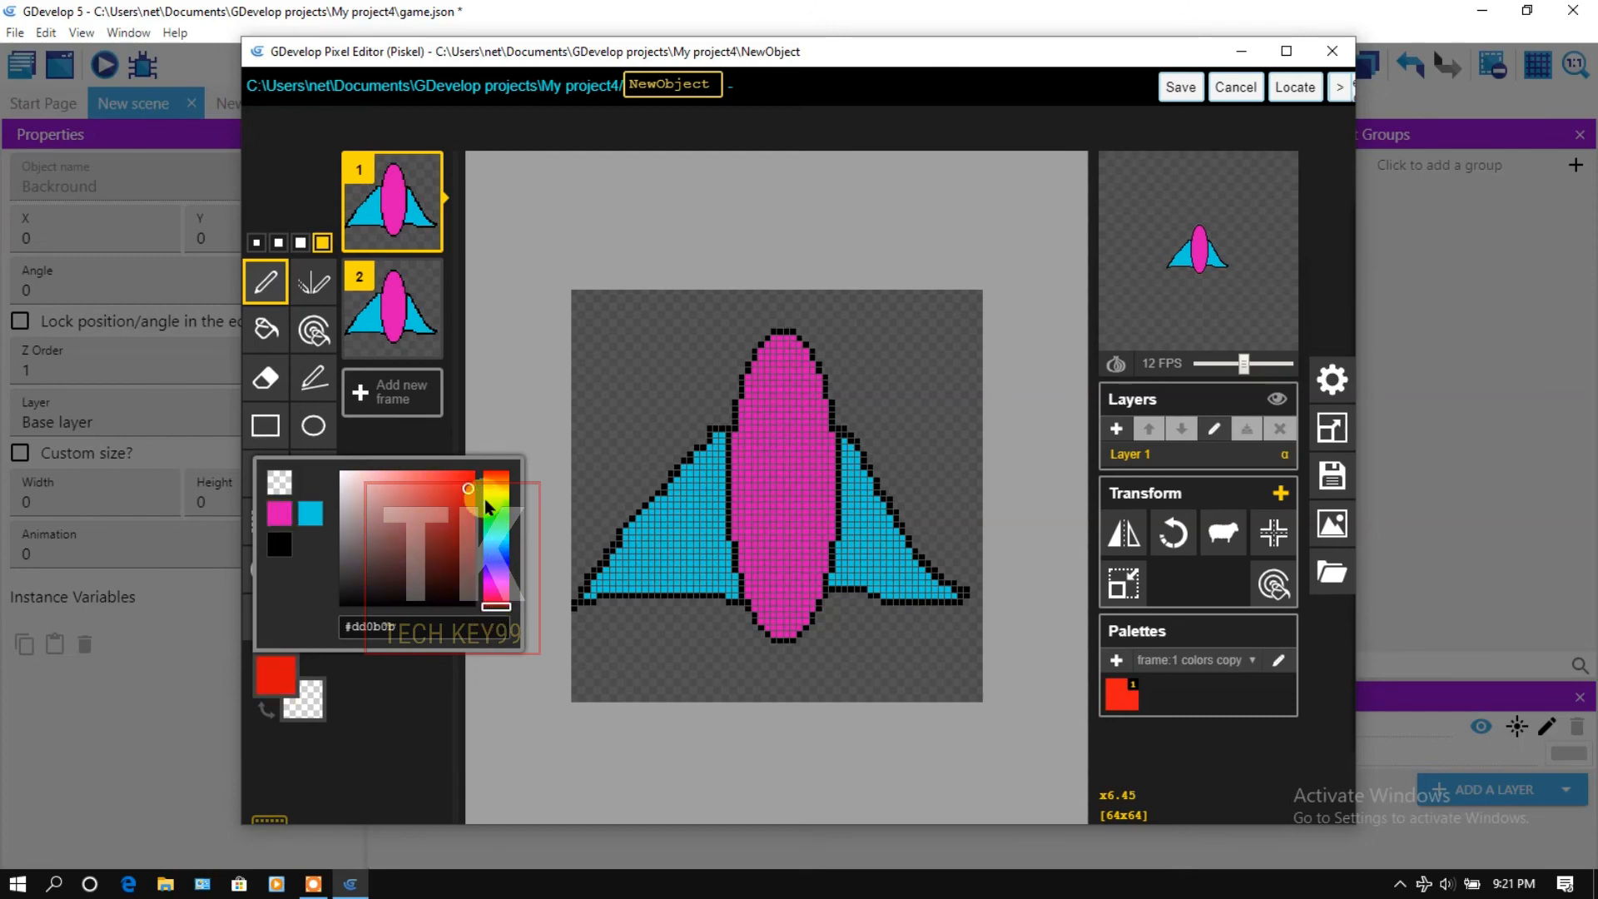
pyautogui.click(454, 429)
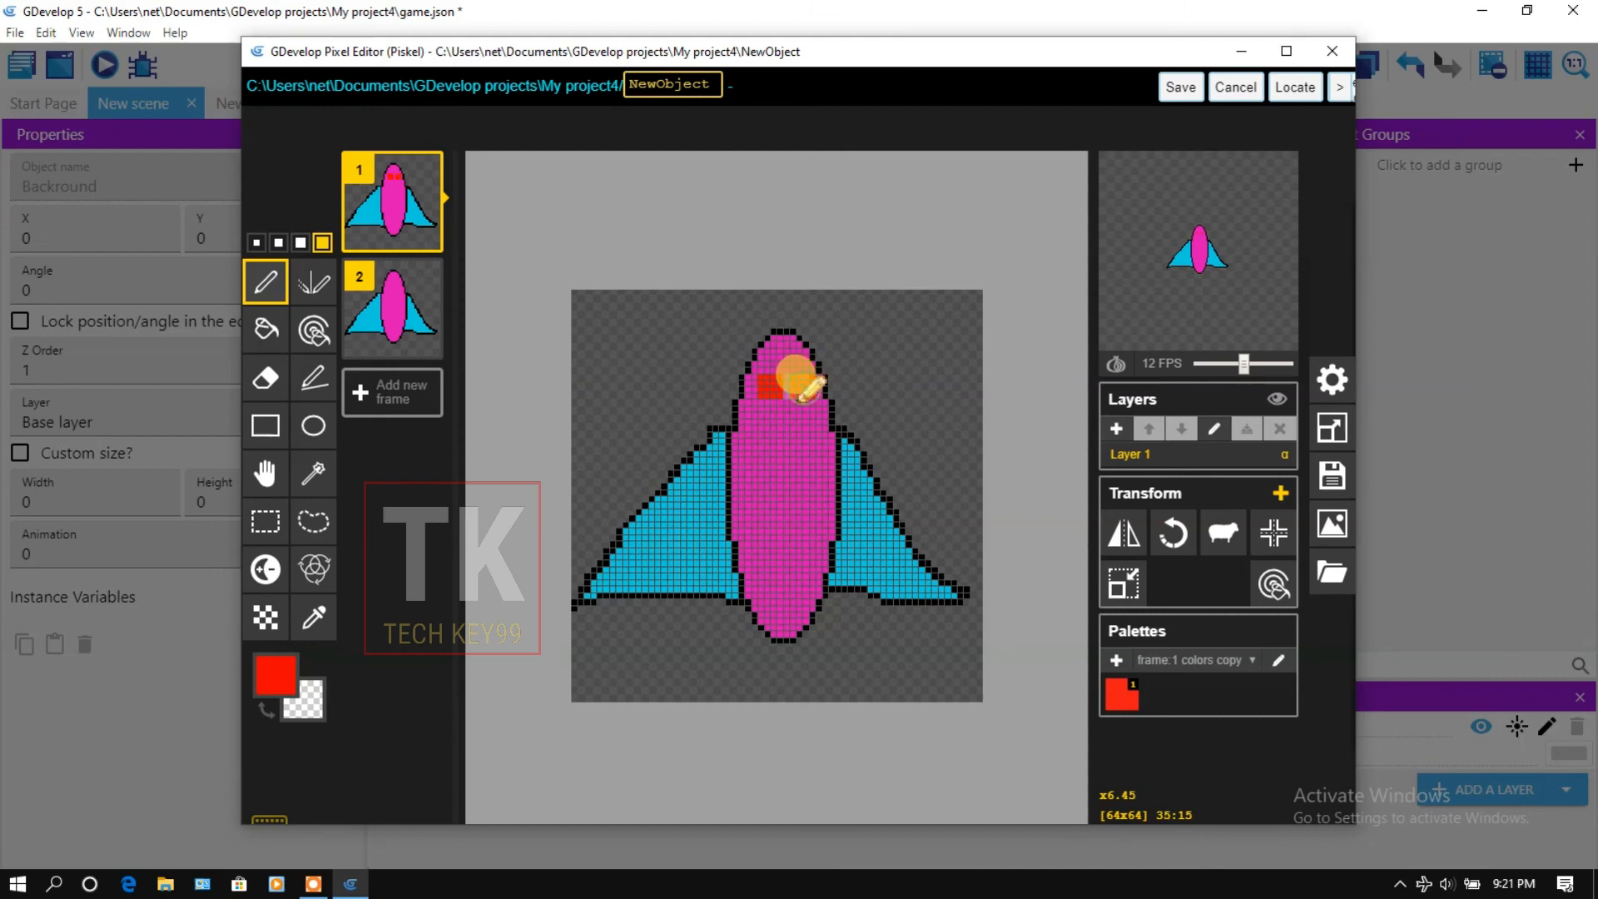
pyautogui.moveTo(793, 390); pyautogui.dragTo(809, 388)
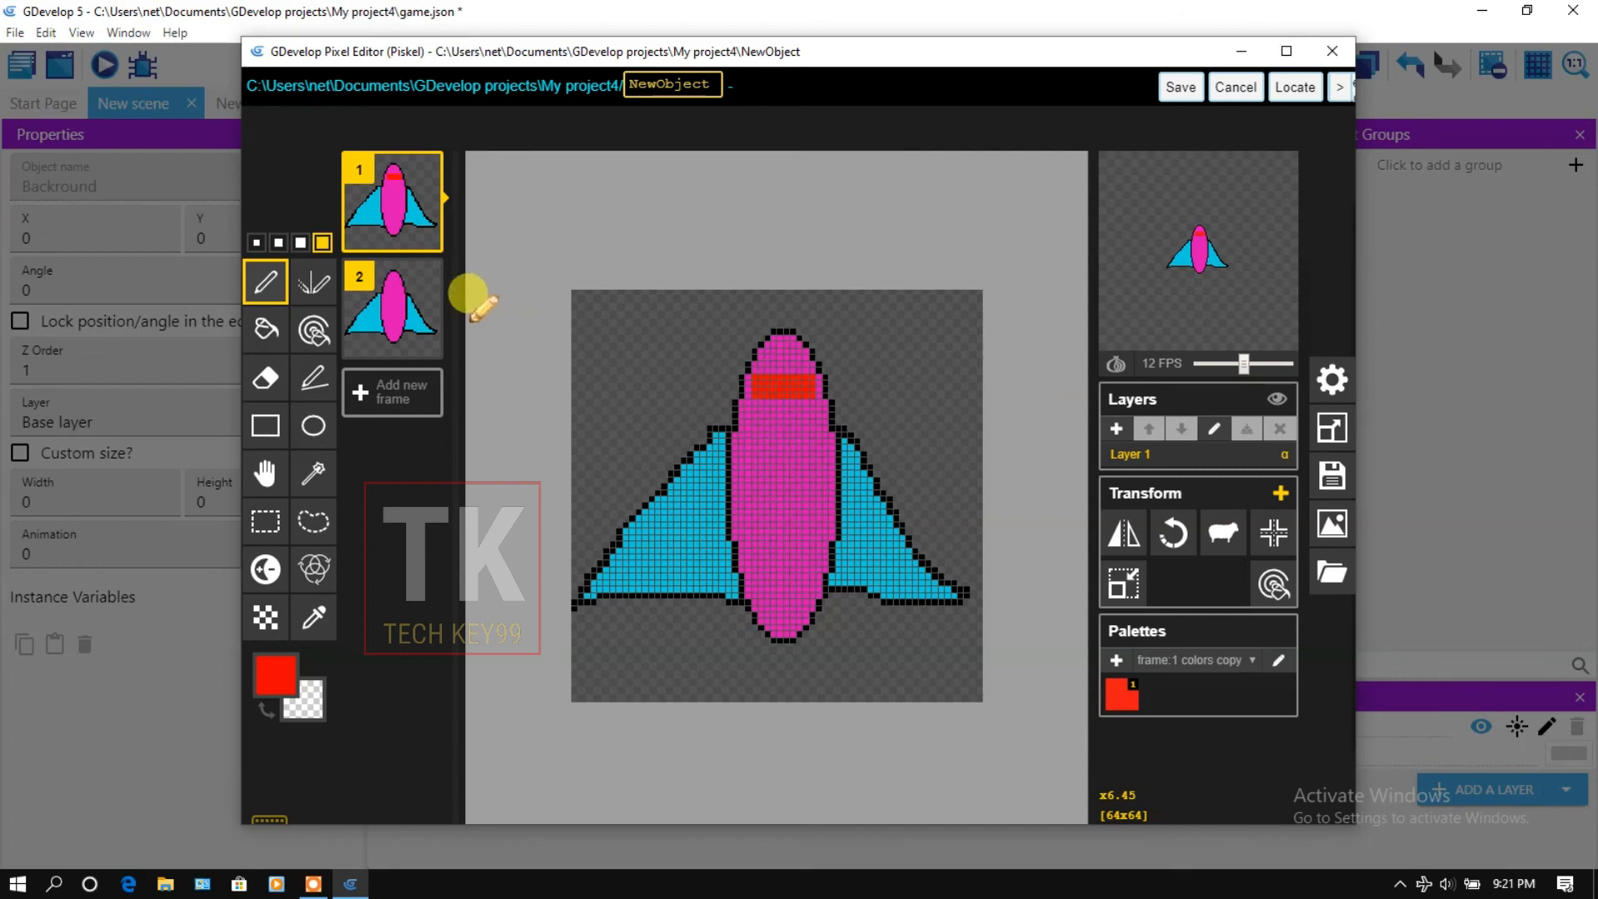
# Paint a black band across the ship's nose on frame 2.
pyautogui.moveTo(433, 344)
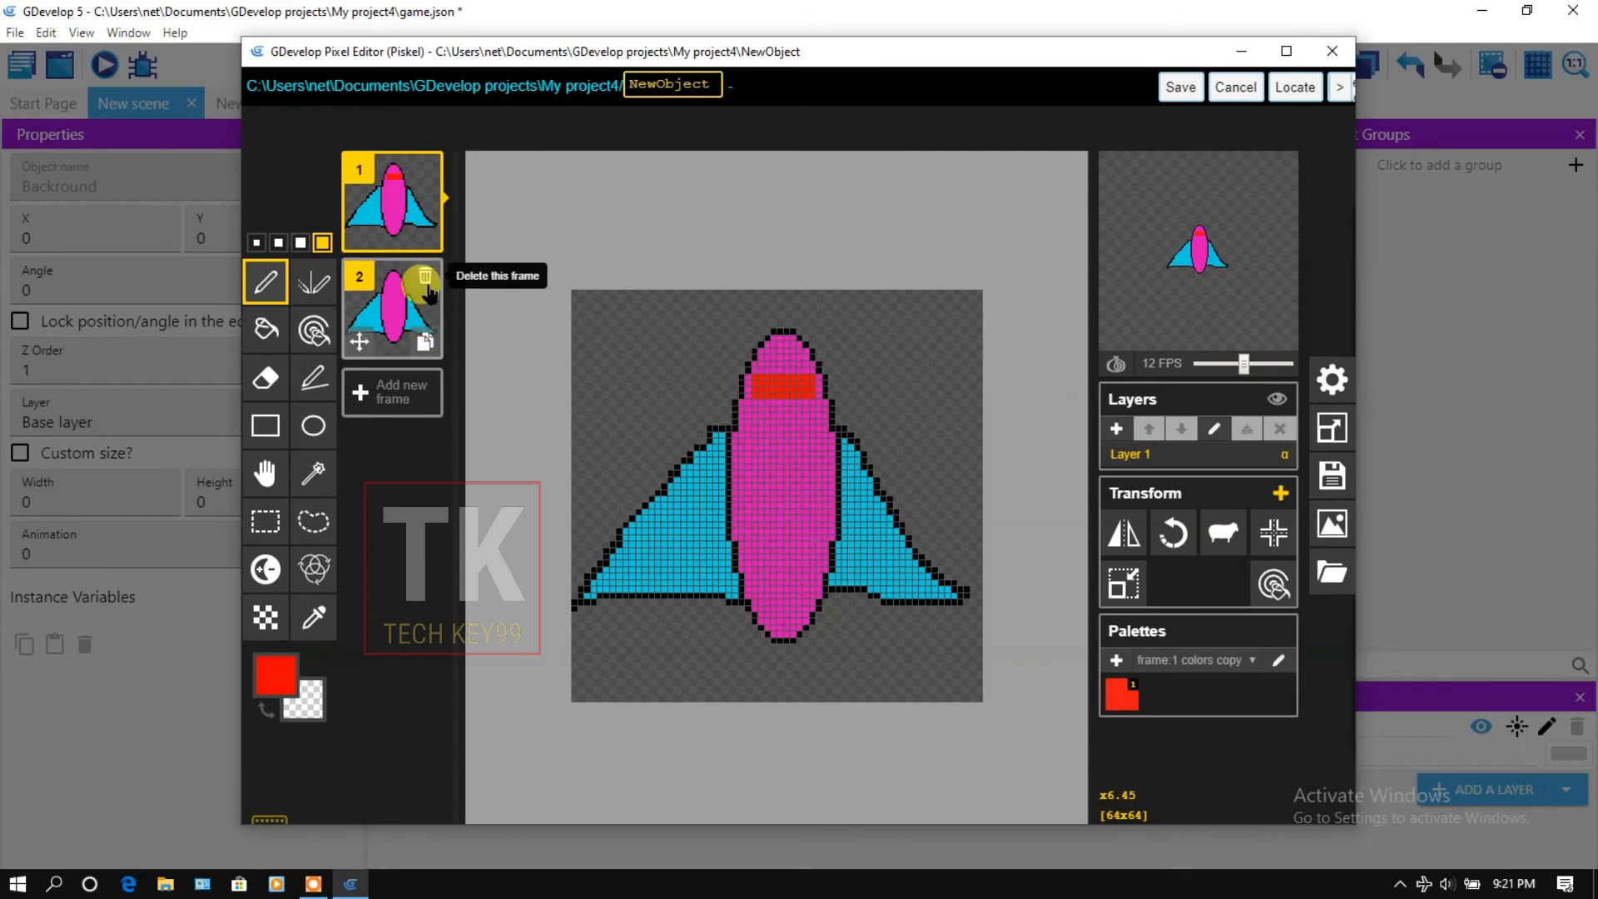
pyautogui.click(391, 312)
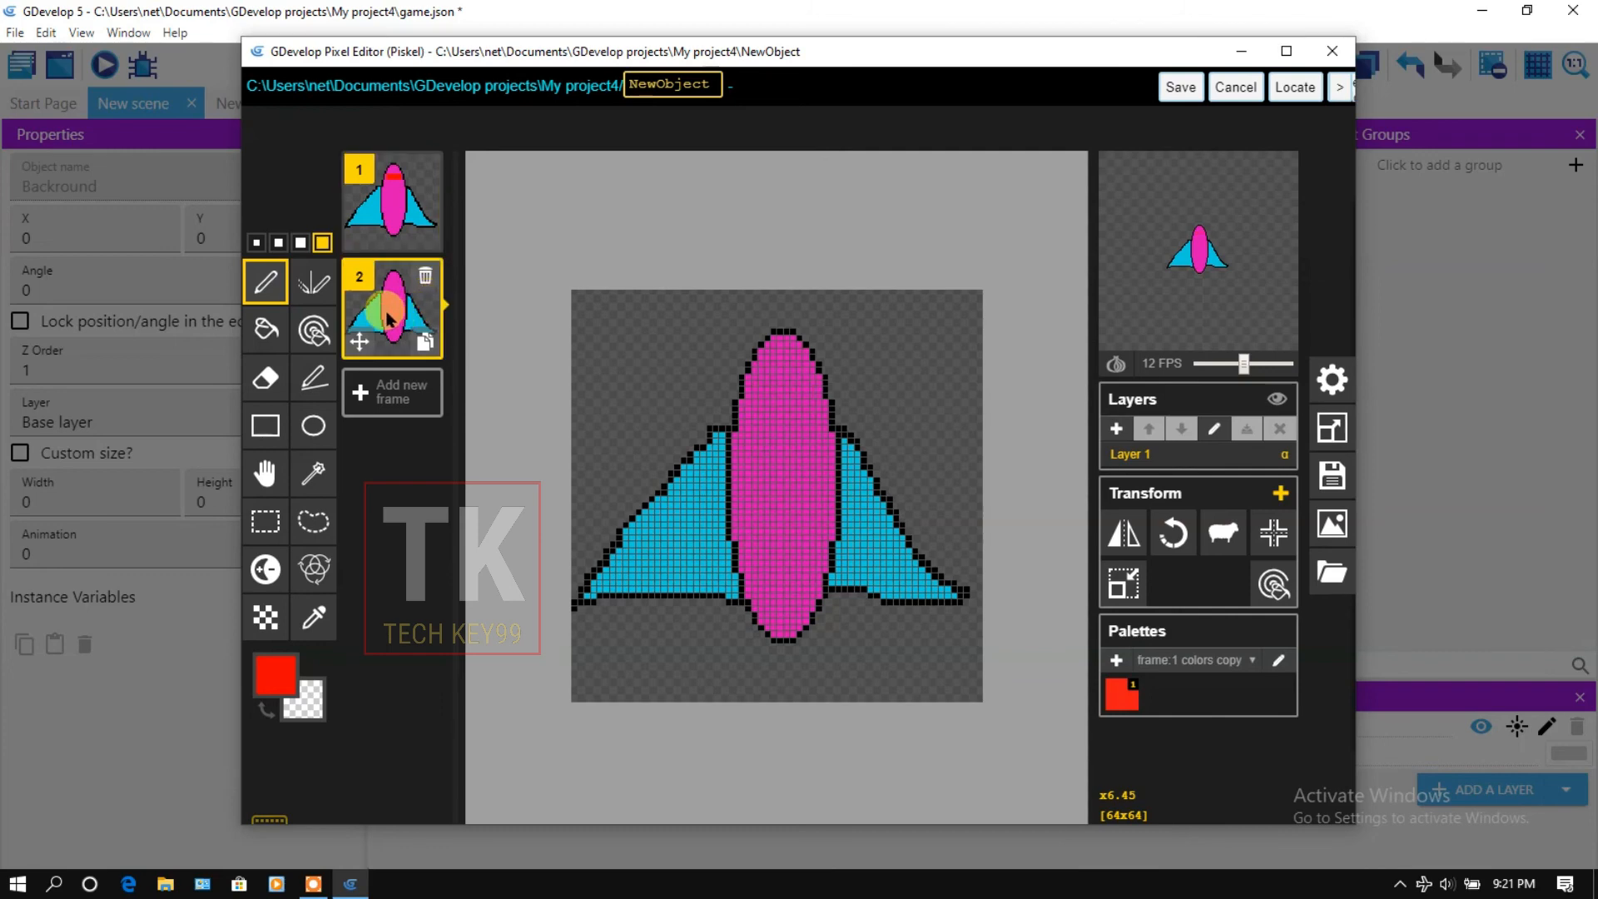
pyautogui.click(275, 672)
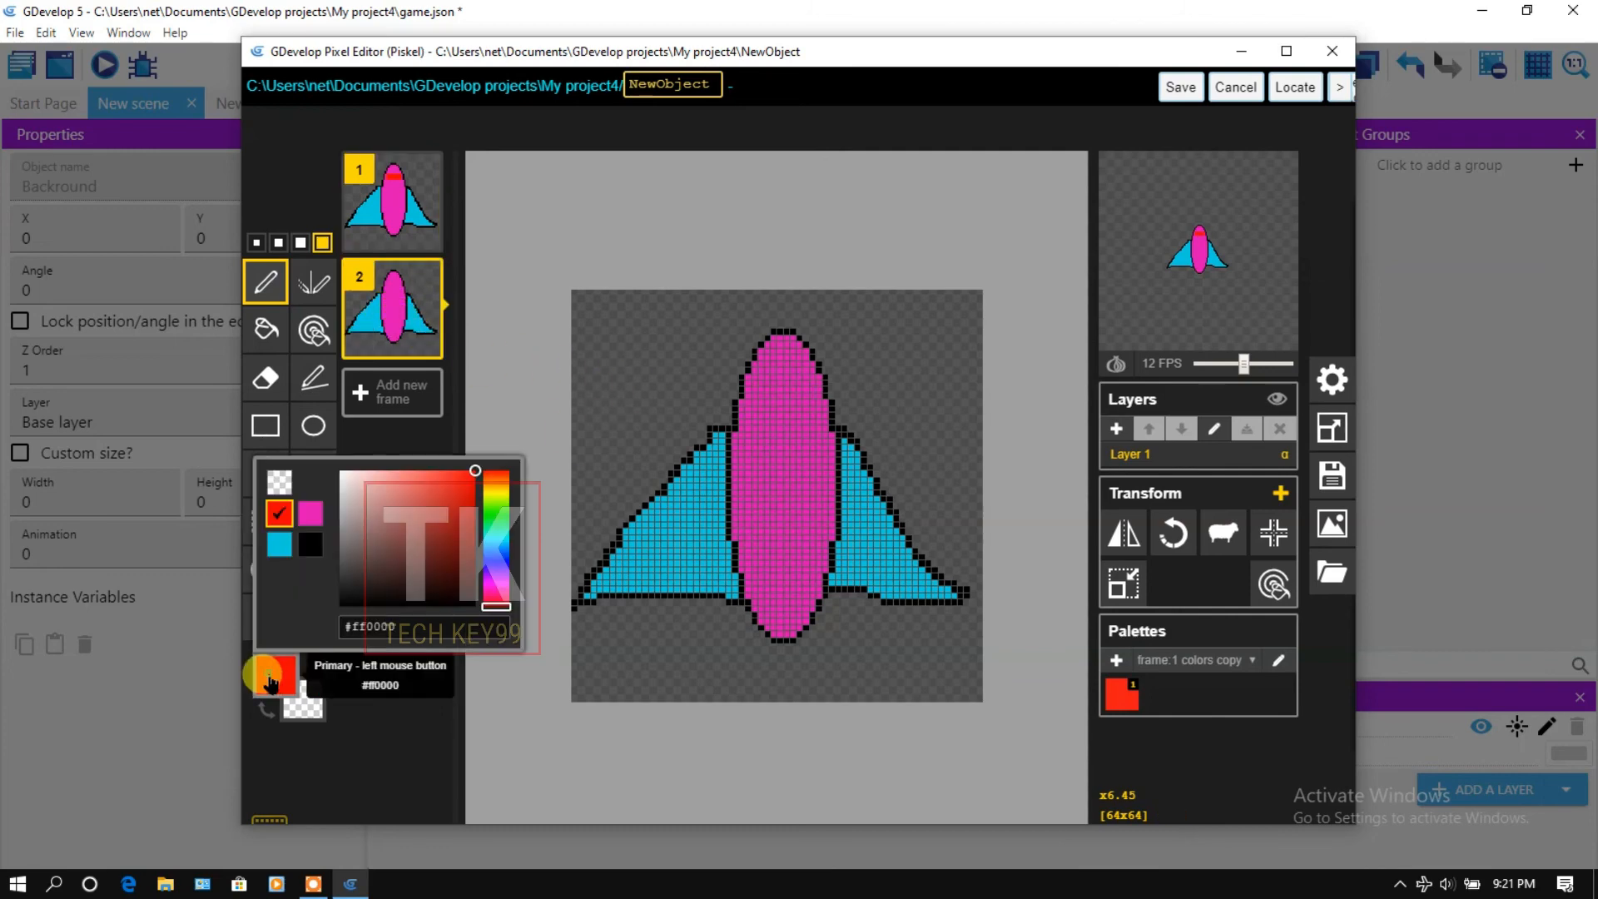
pyautogui.click(310, 545)
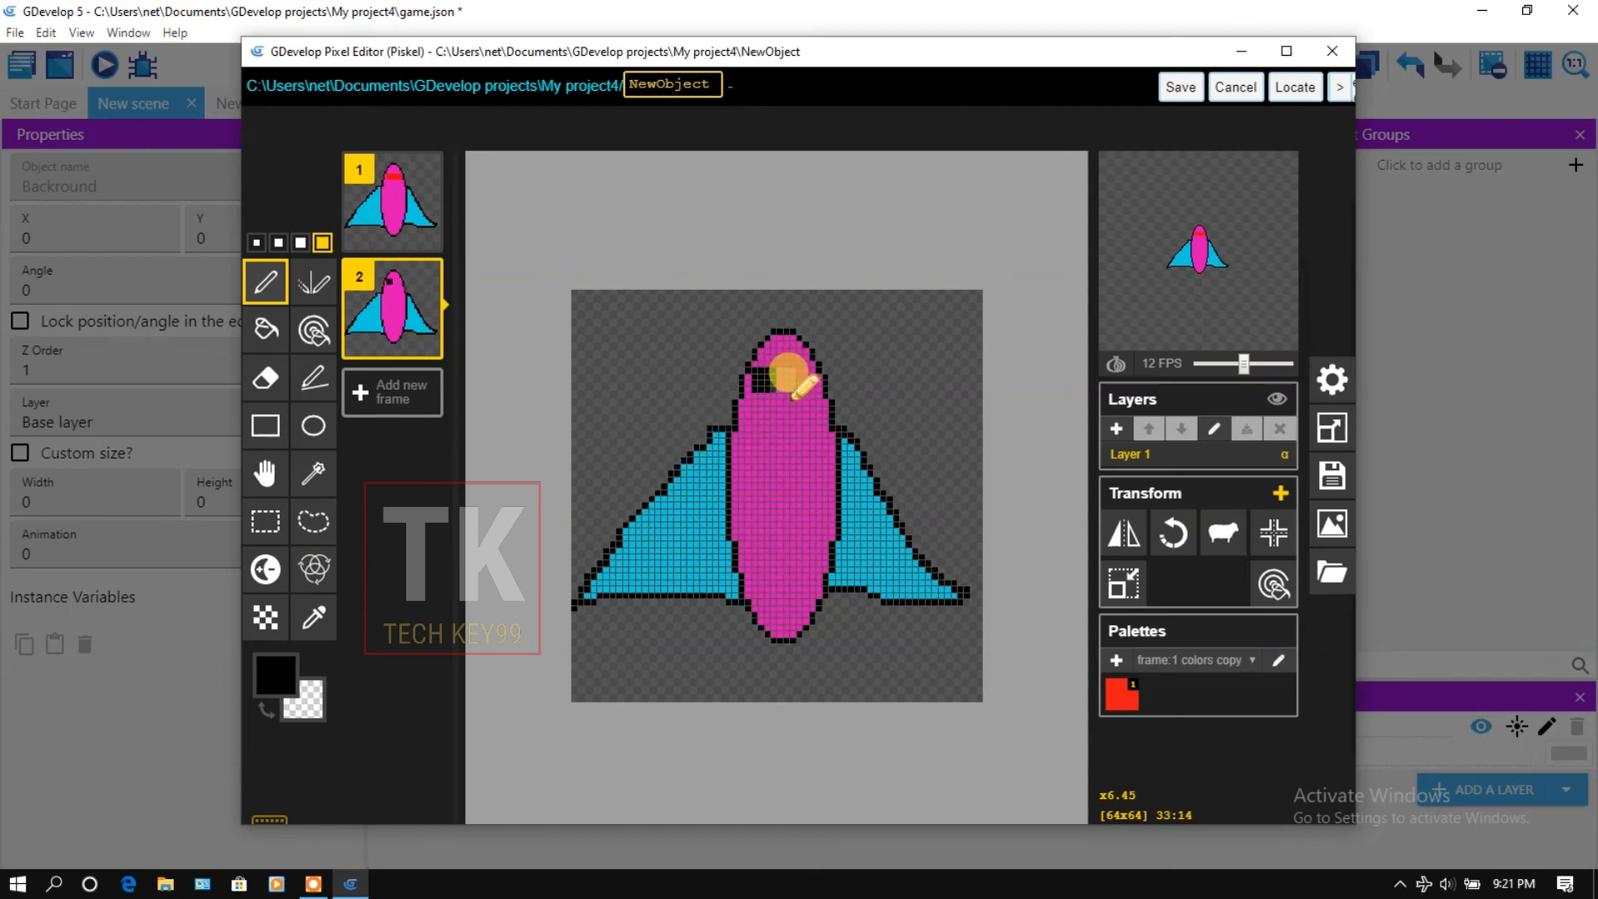
pyautogui.moveTo(793, 383); pyautogui.dragTo(812, 383)
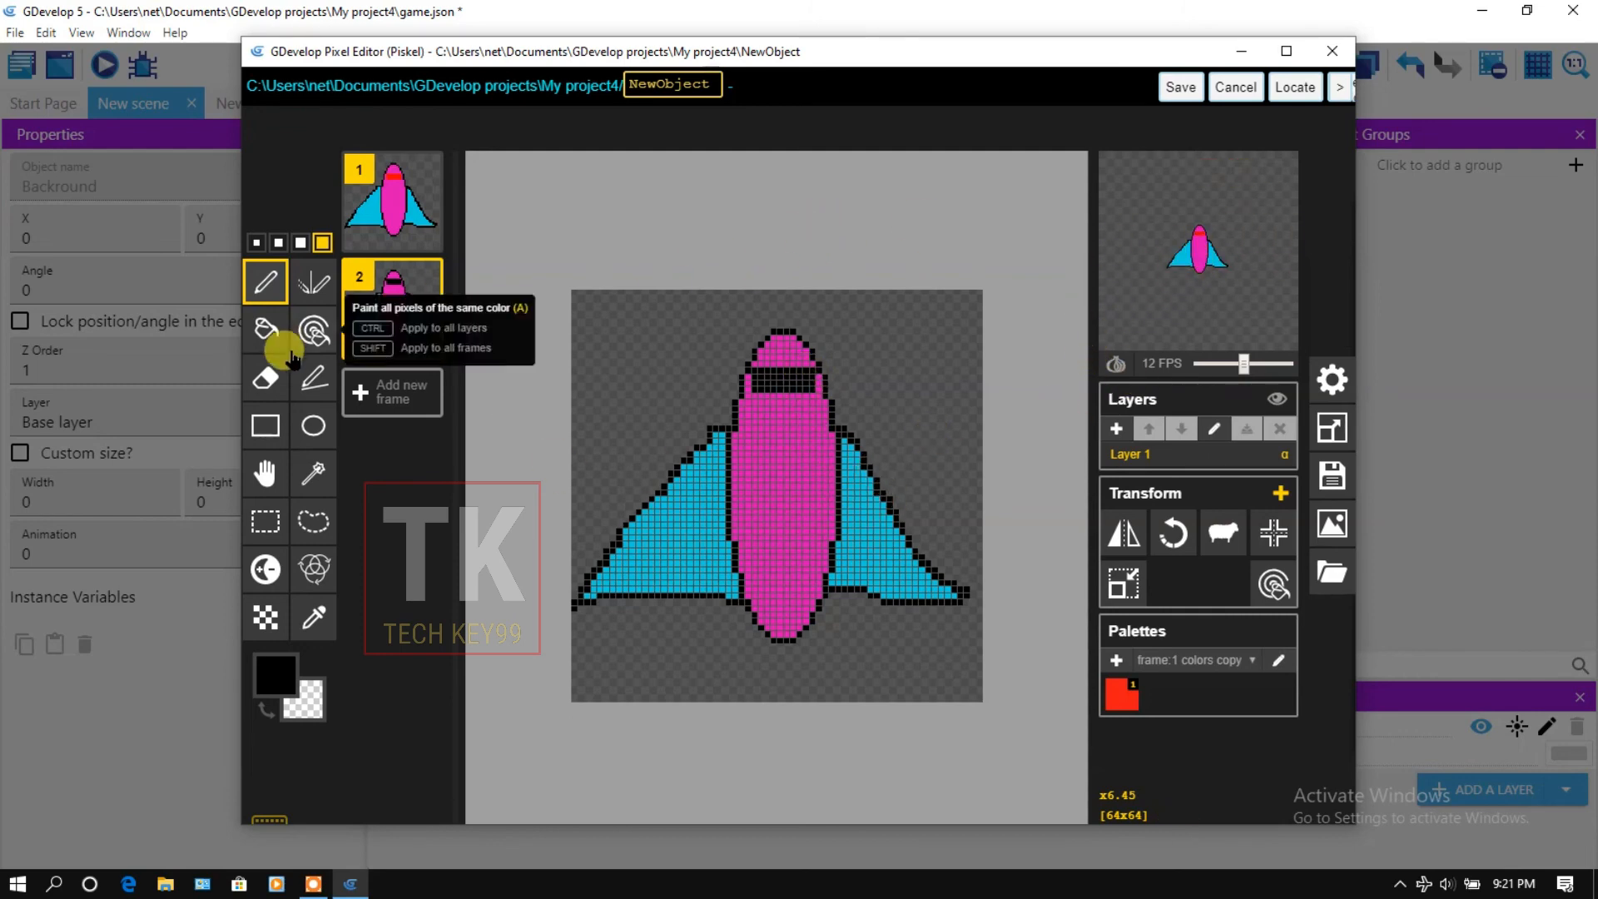
# Draw a short engine flame below each wing on frame 2, red (#dd0b0b) at the wing with a cyan tip.
pyautogui.click(267, 671)
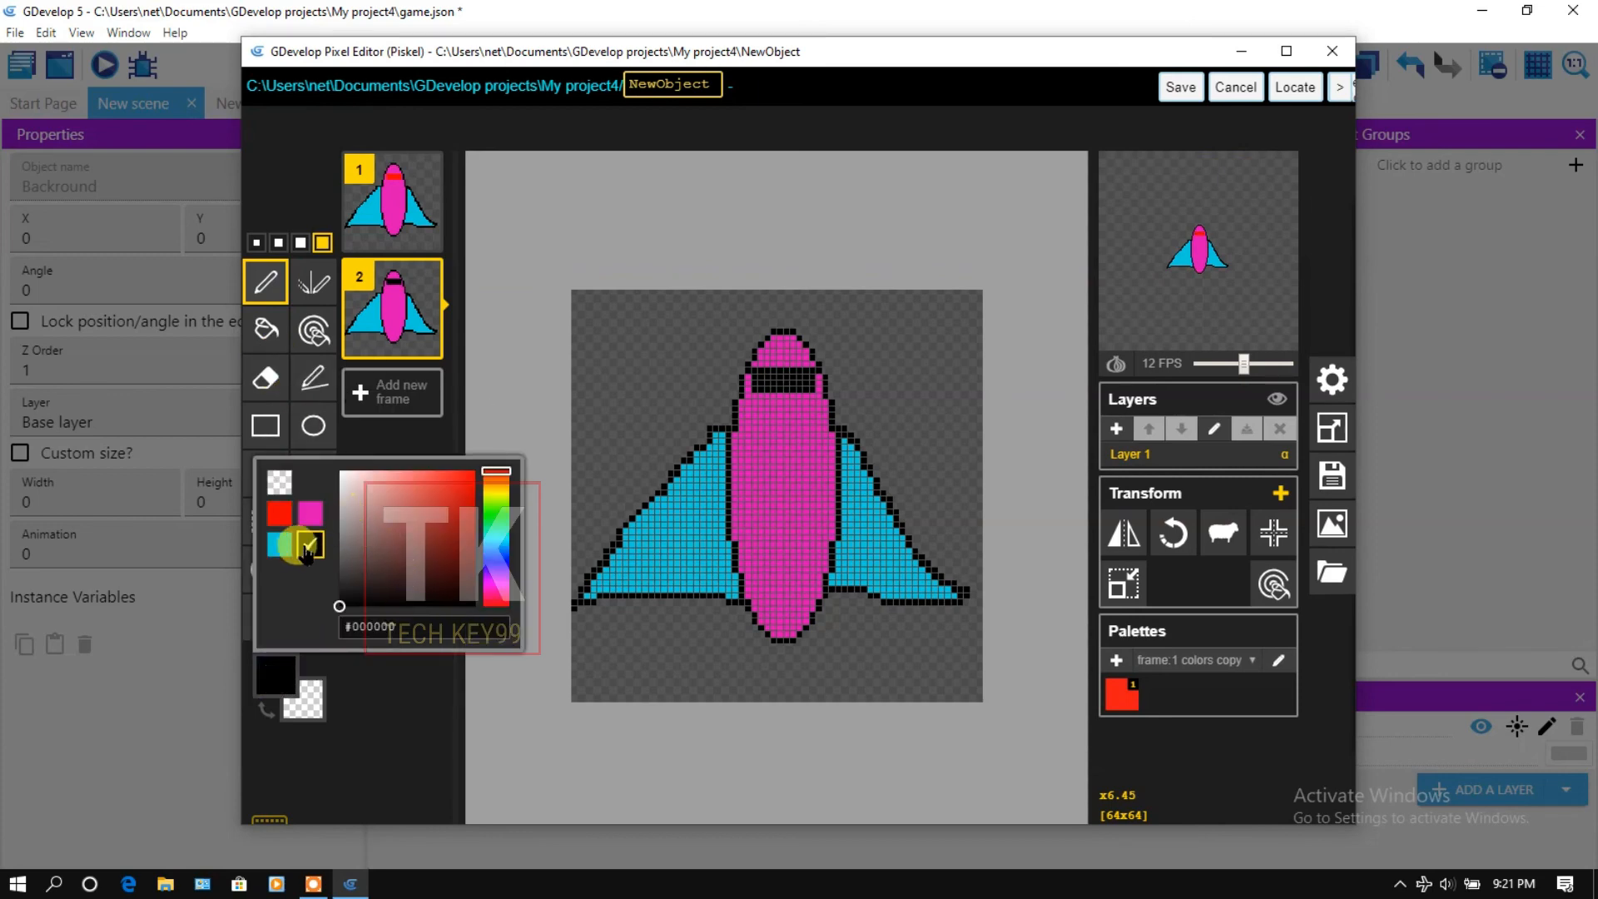
pyautogui.click(281, 562)
pyautogui.click(276, 673)
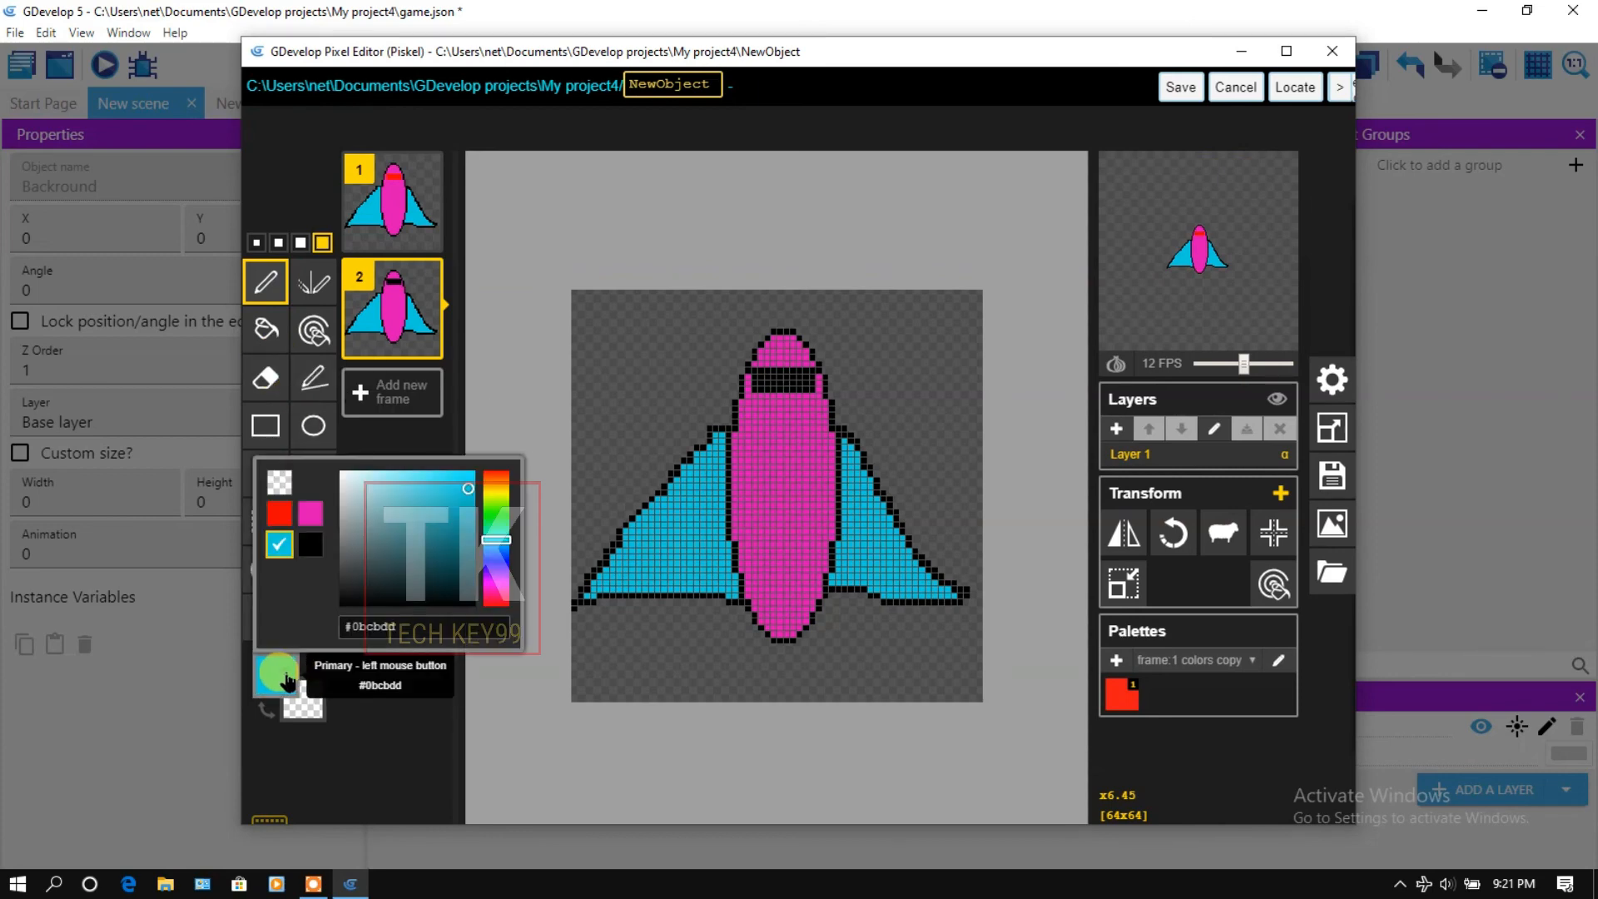
pyautogui.click(497, 603)
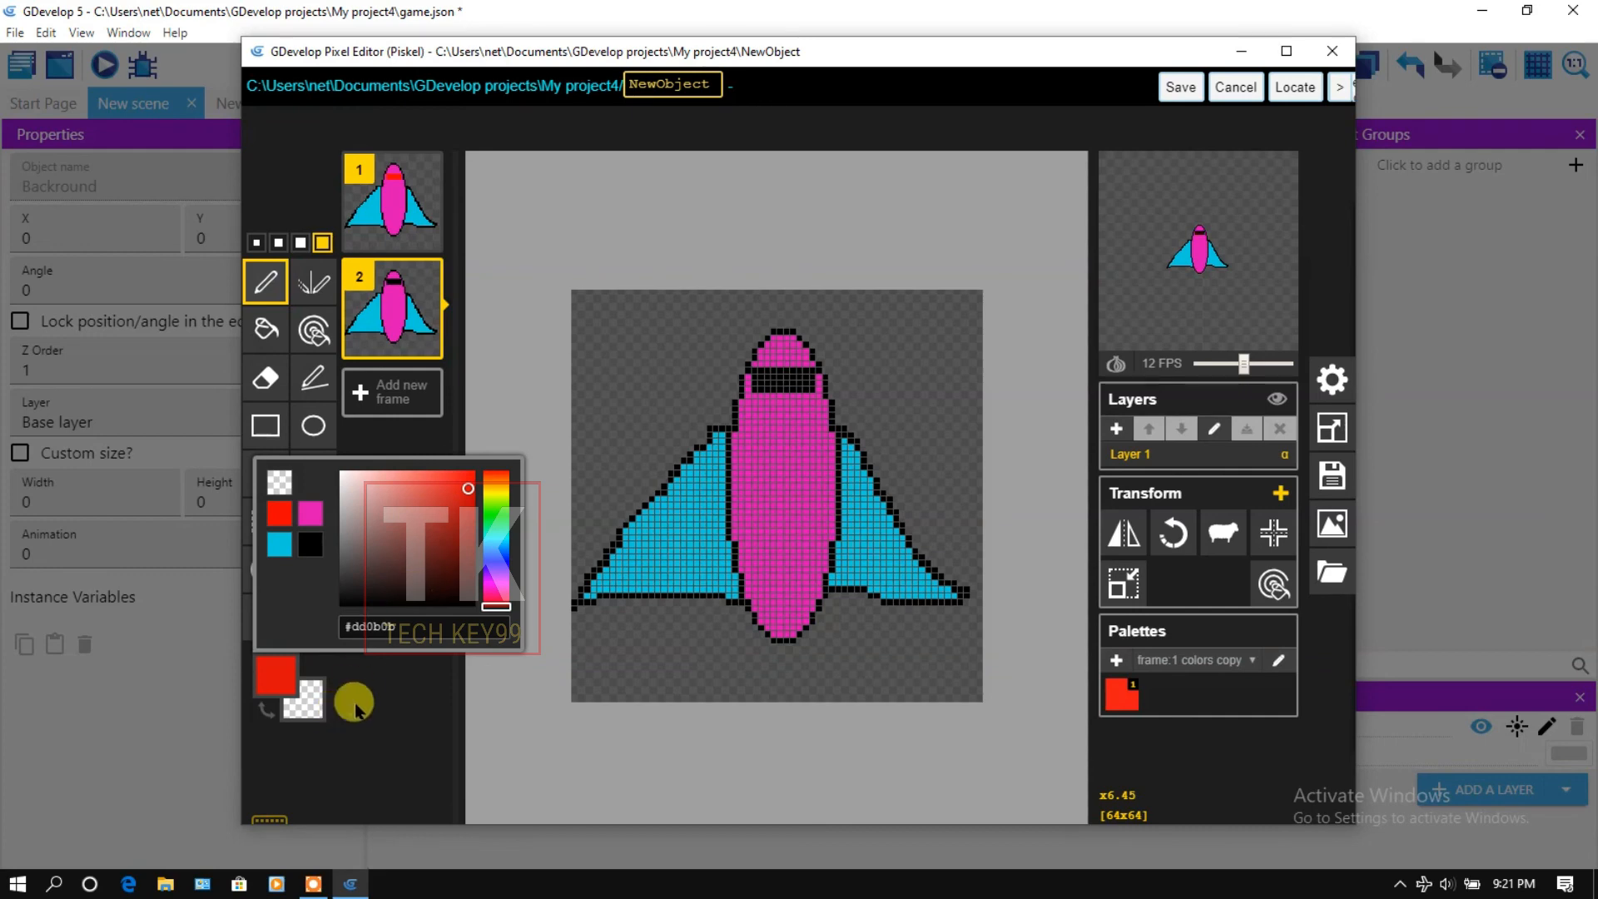
pyautogui.click(387, 681)
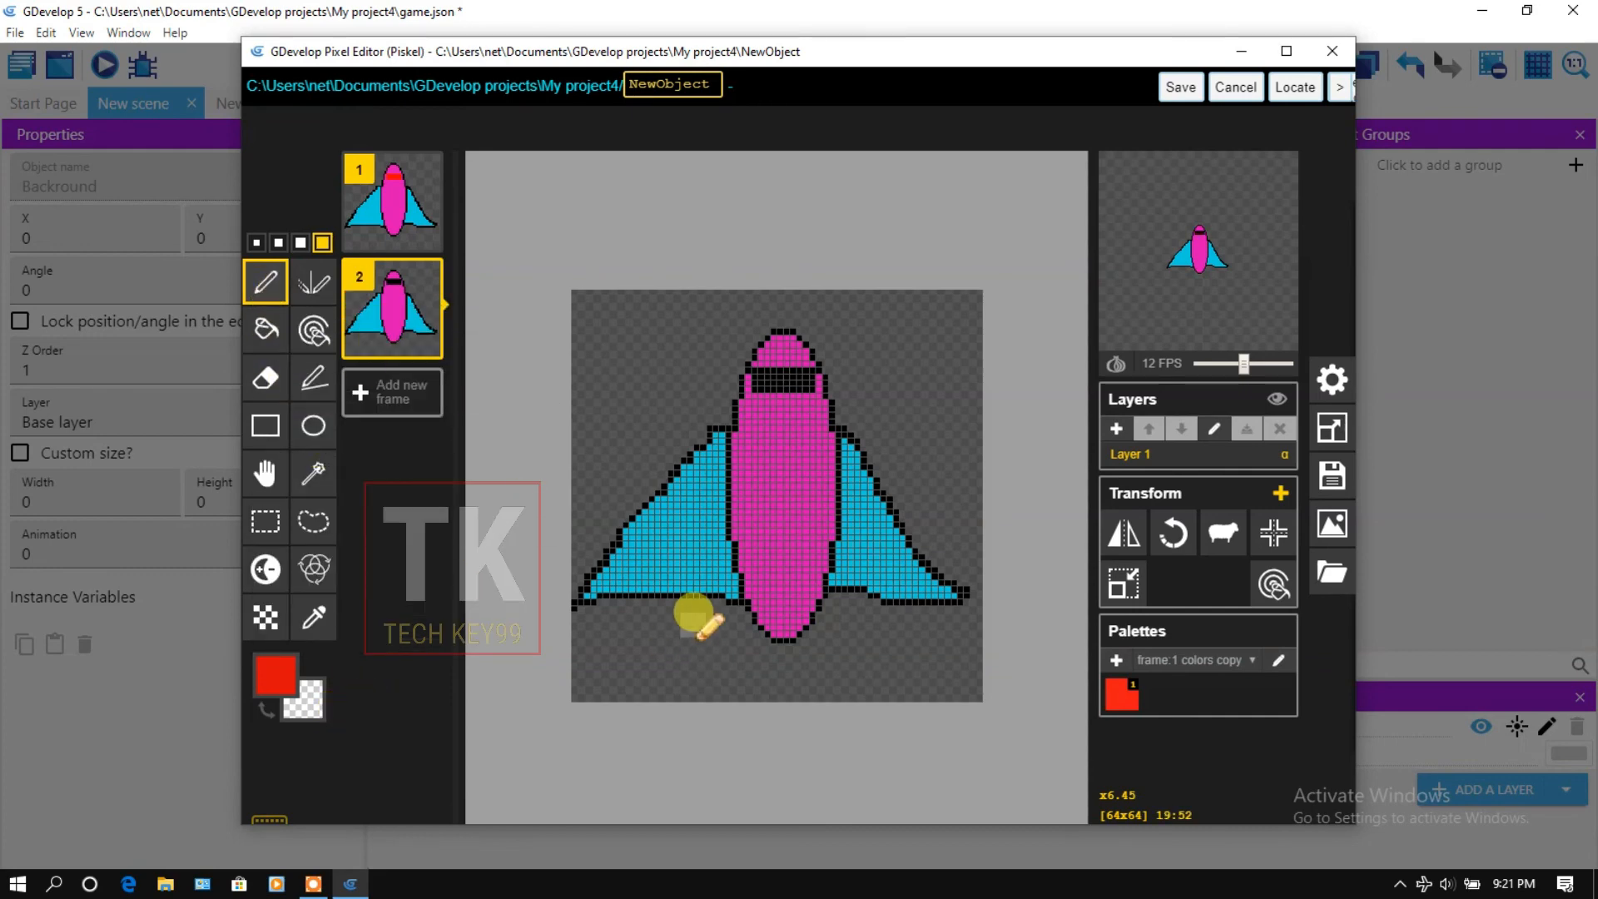
pyautogui.moveTo(679, 601); pyautogui.dragTo(681, 639)
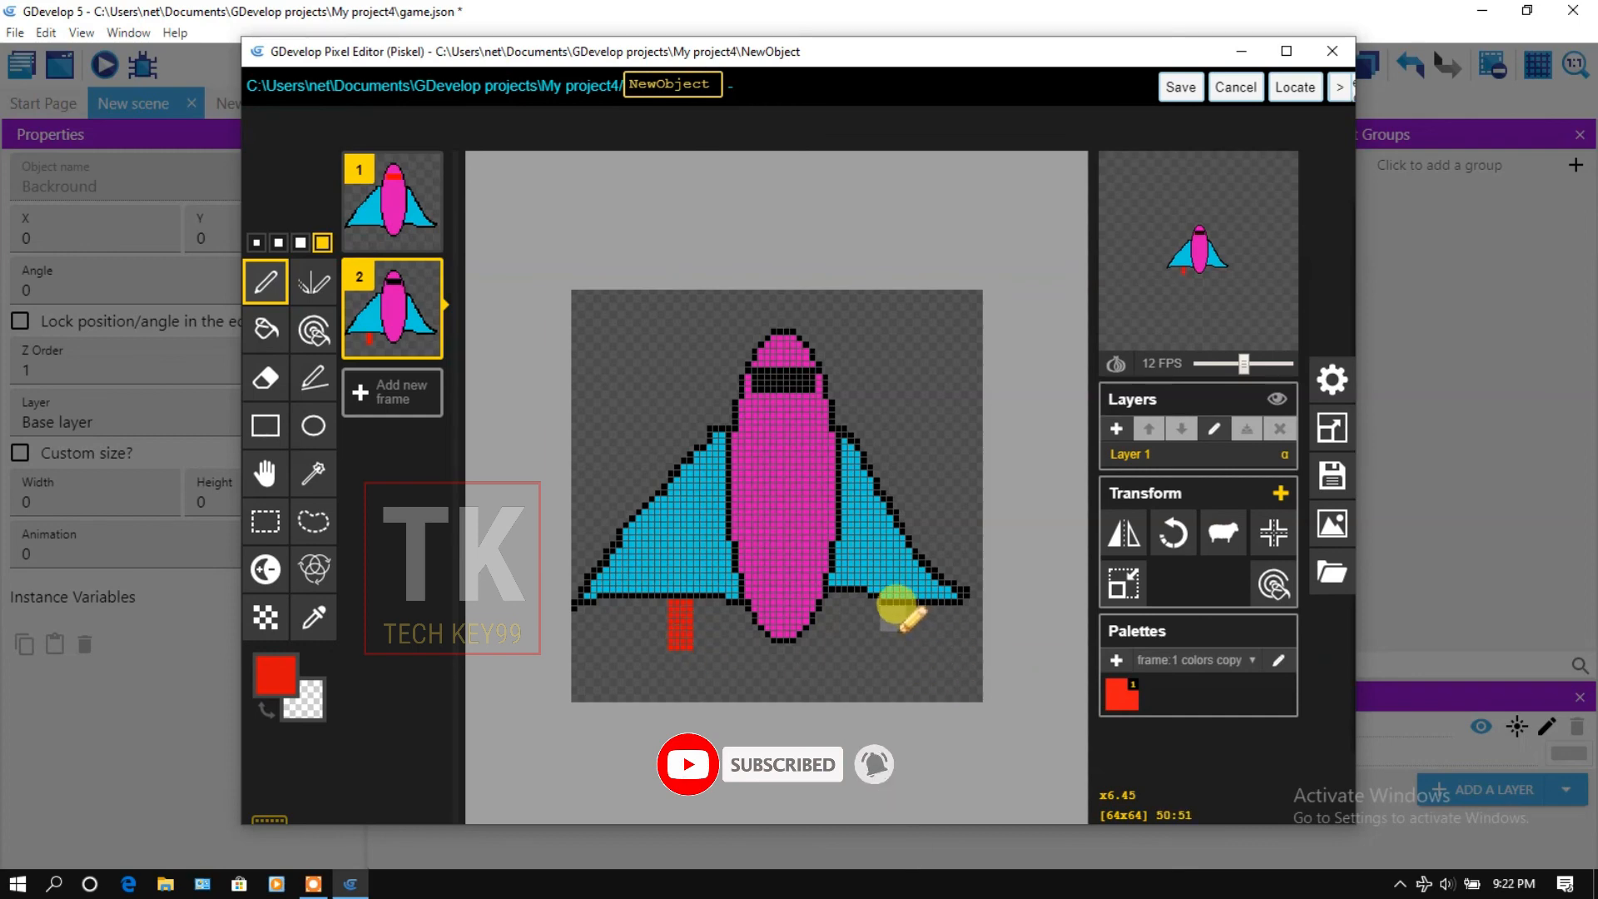
pyautogui.moveTo(893, 601); pyautogui.dragTo(893, 650)
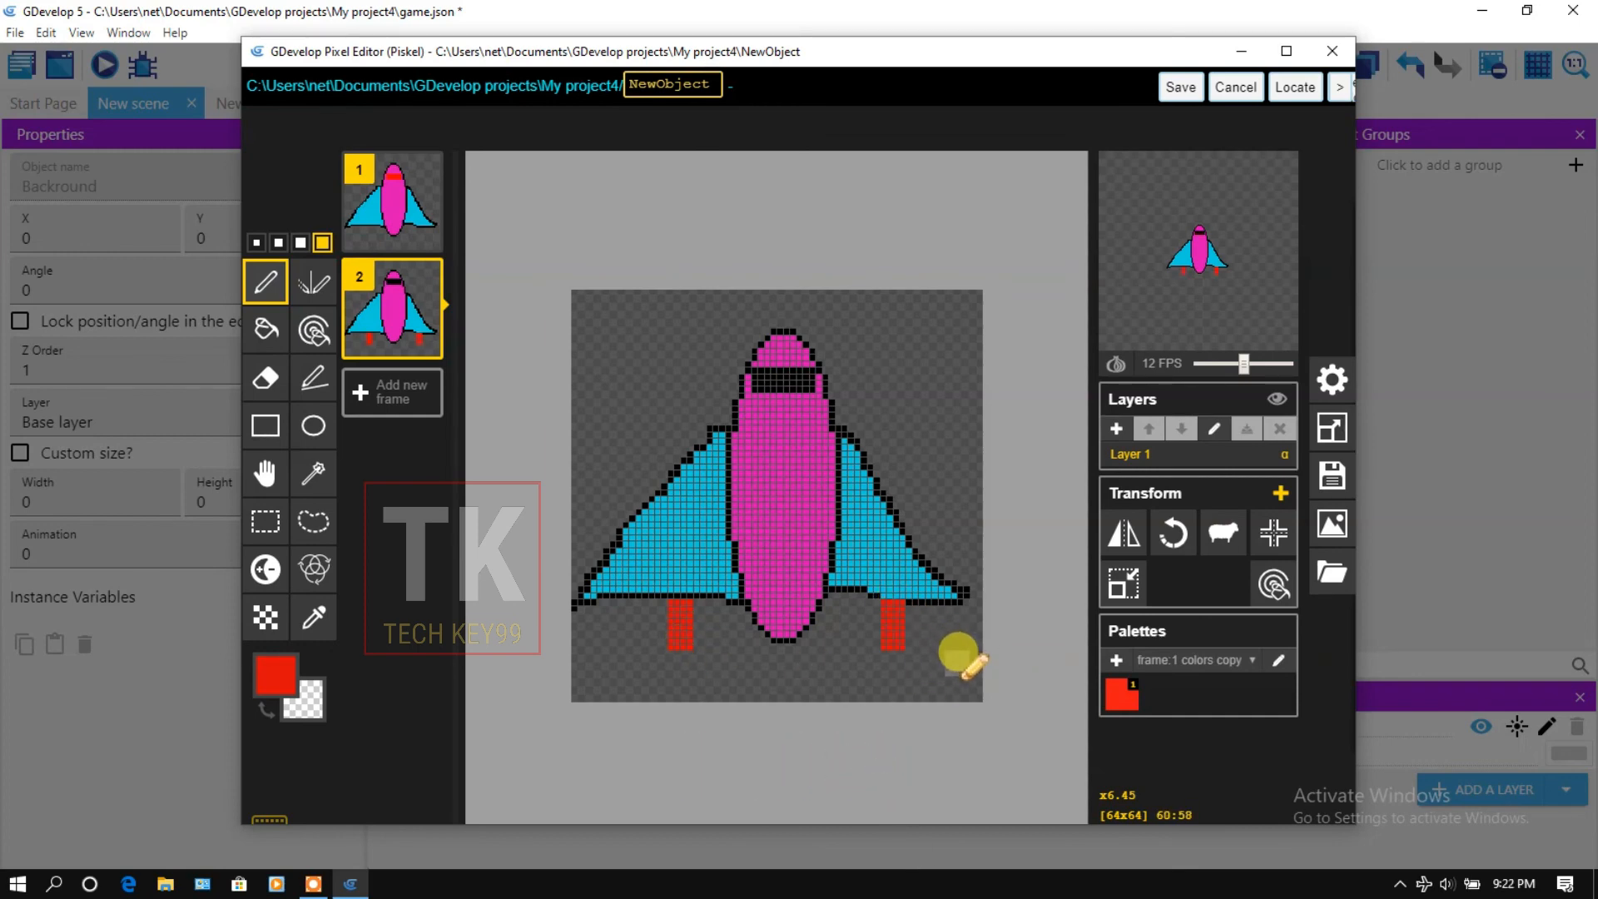
pyautogui.click(273, 674)
pyautogui.click(311, 545)
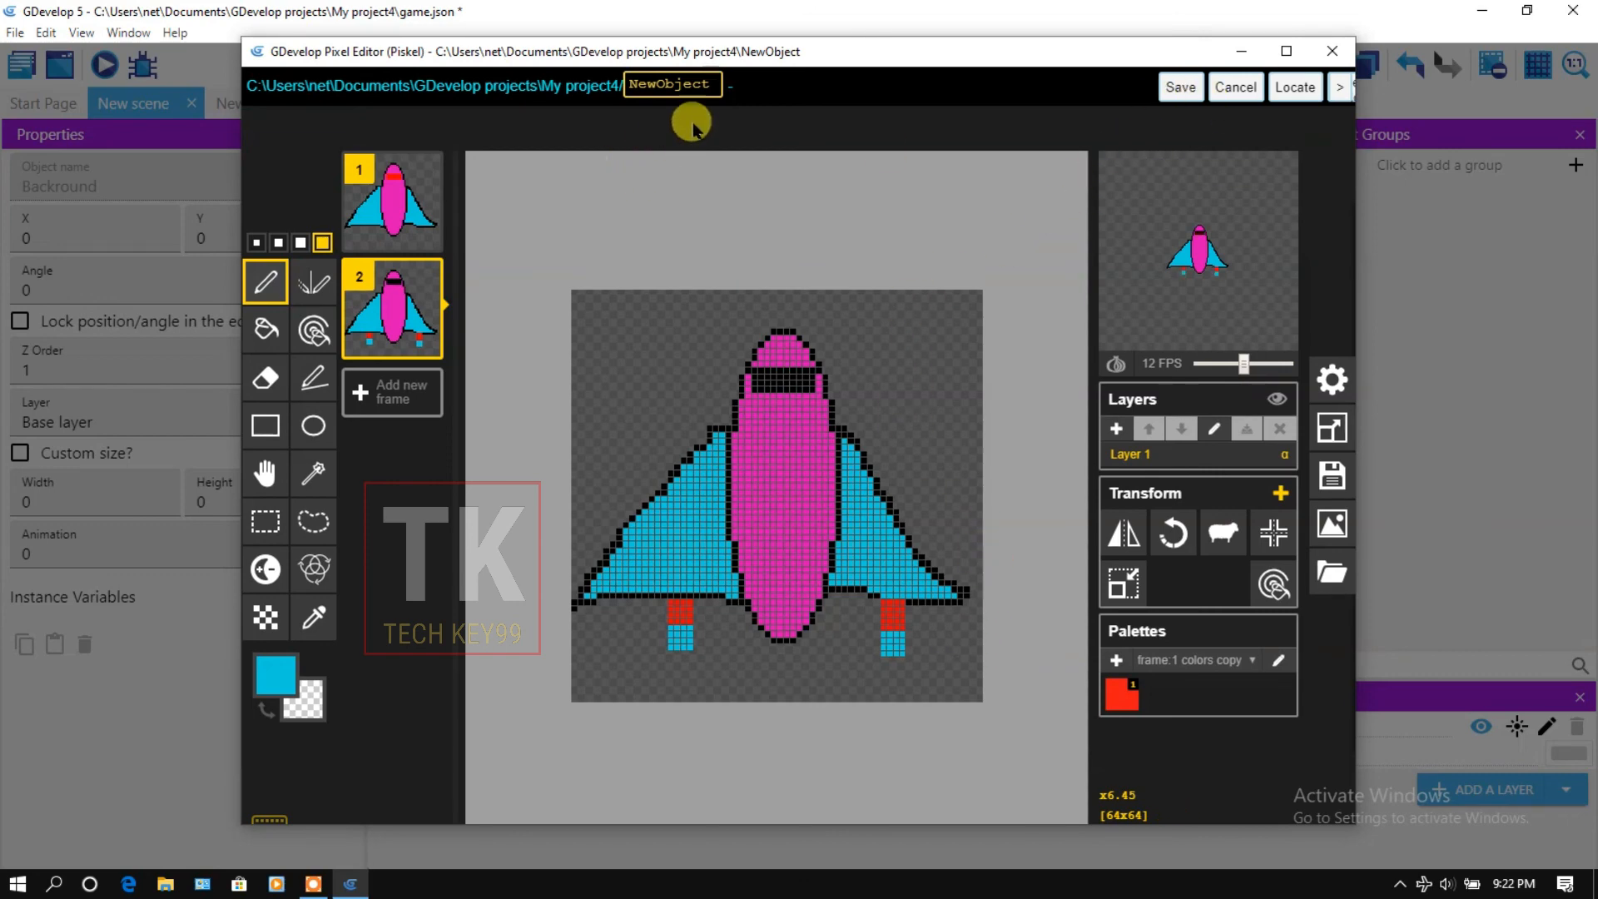
# Rename the drawing from NewObject to player and save it to the Player object's animation.
pyautogui.moveTo(717, 90); pyautogui.dragTo(642, 89)
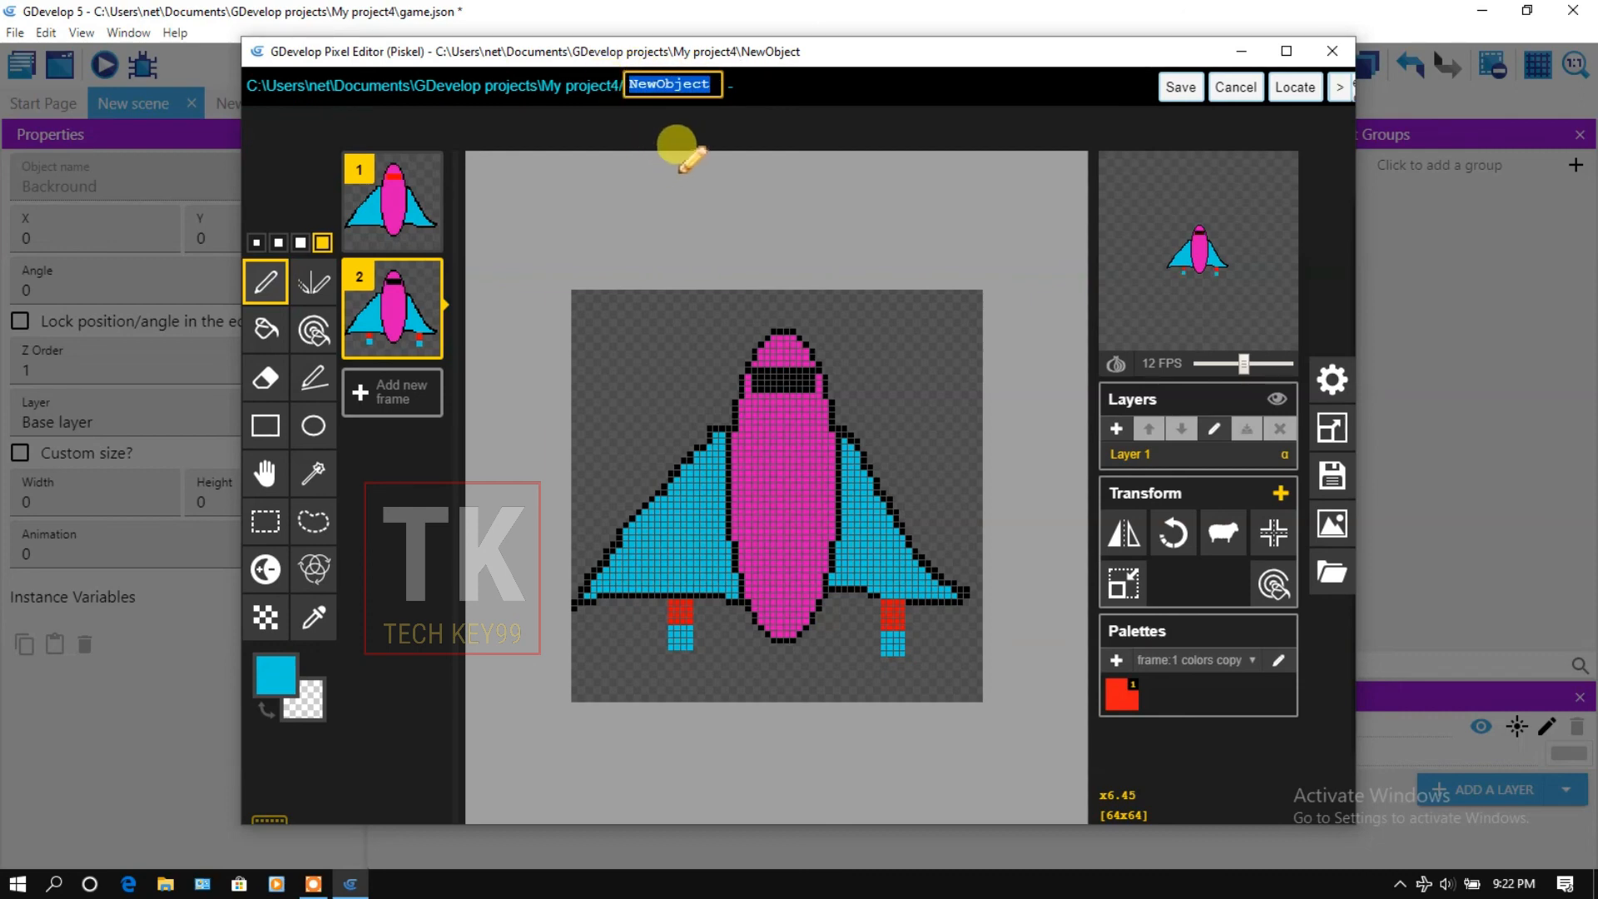
pyautogui.write('player')
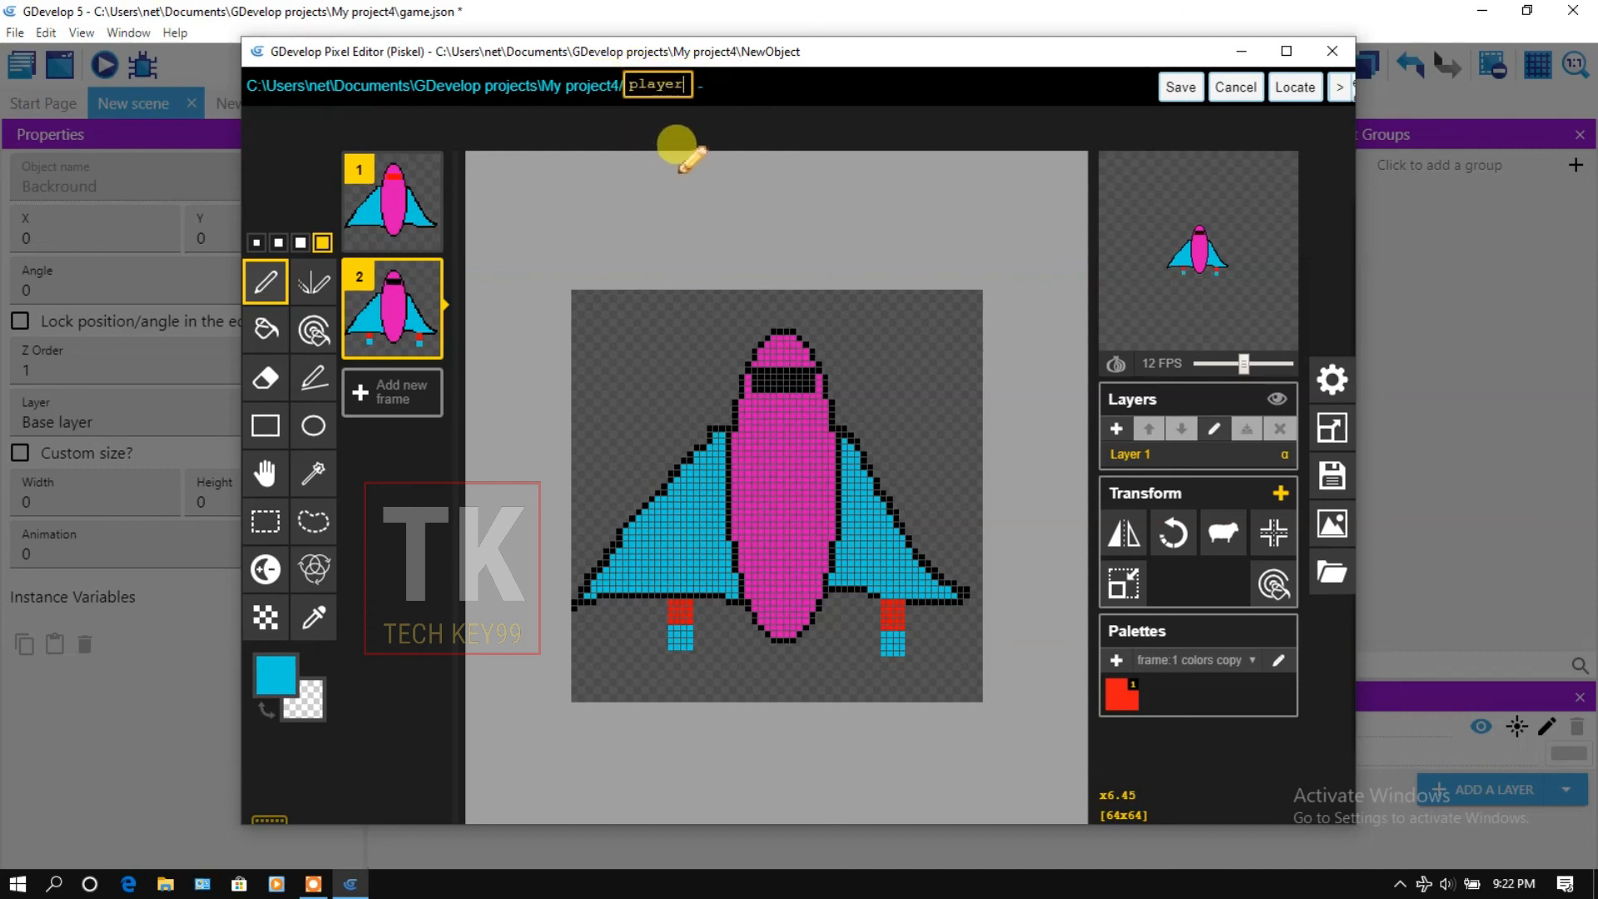
pyautogui.click(1178, 88)
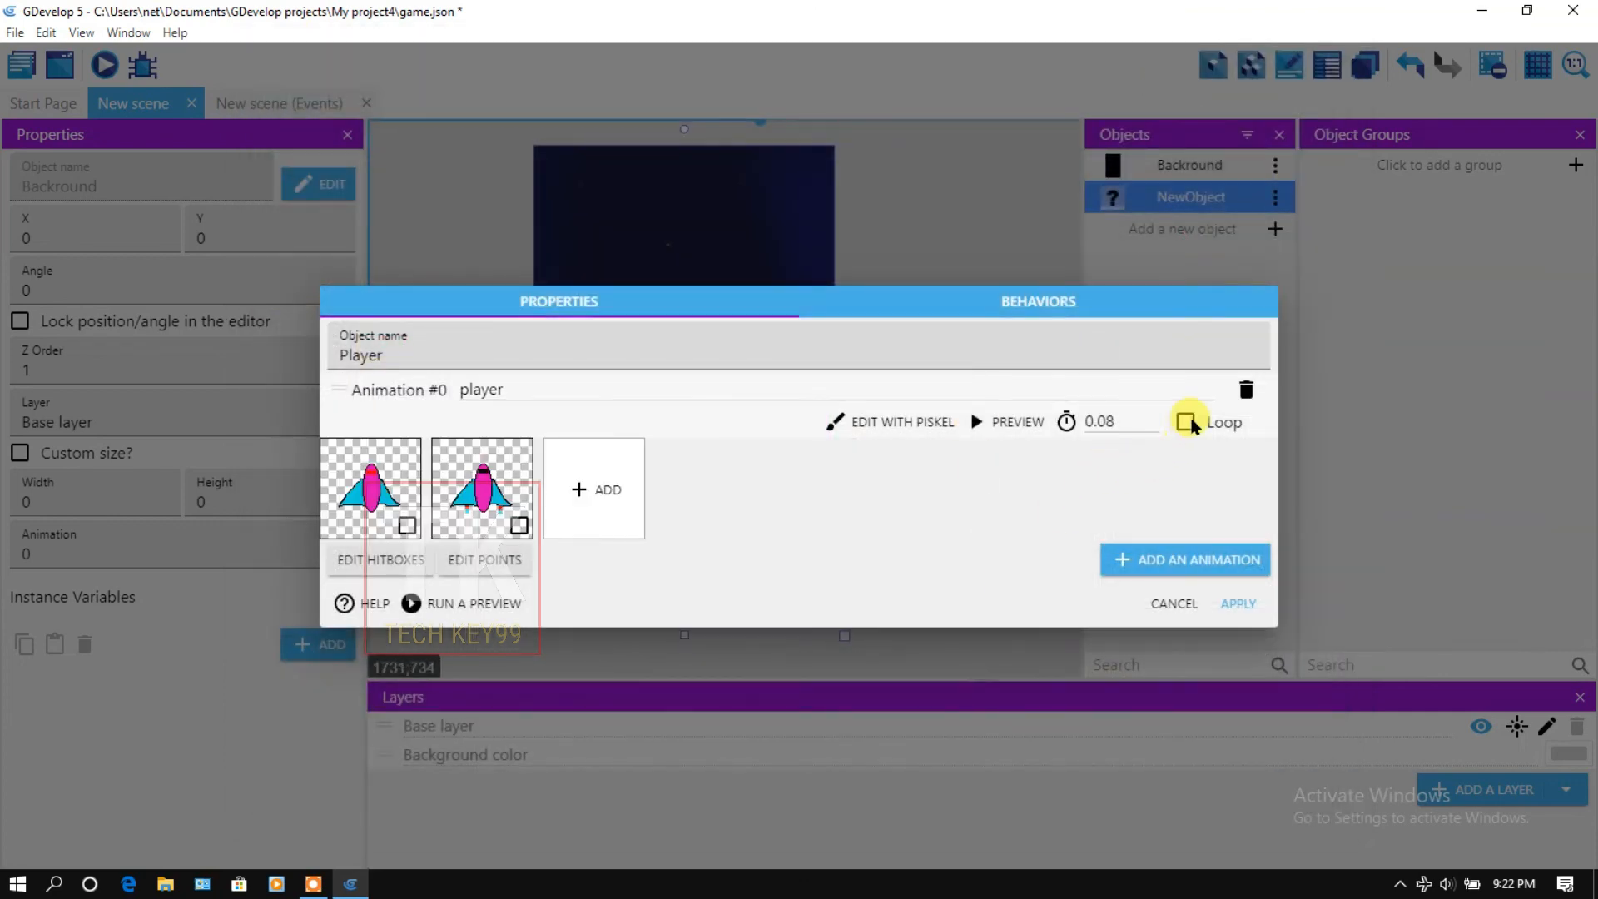
# Preview the looping player animation and apply the Player object's settings with Loop enabled.
pyautogui.click(995, 427)
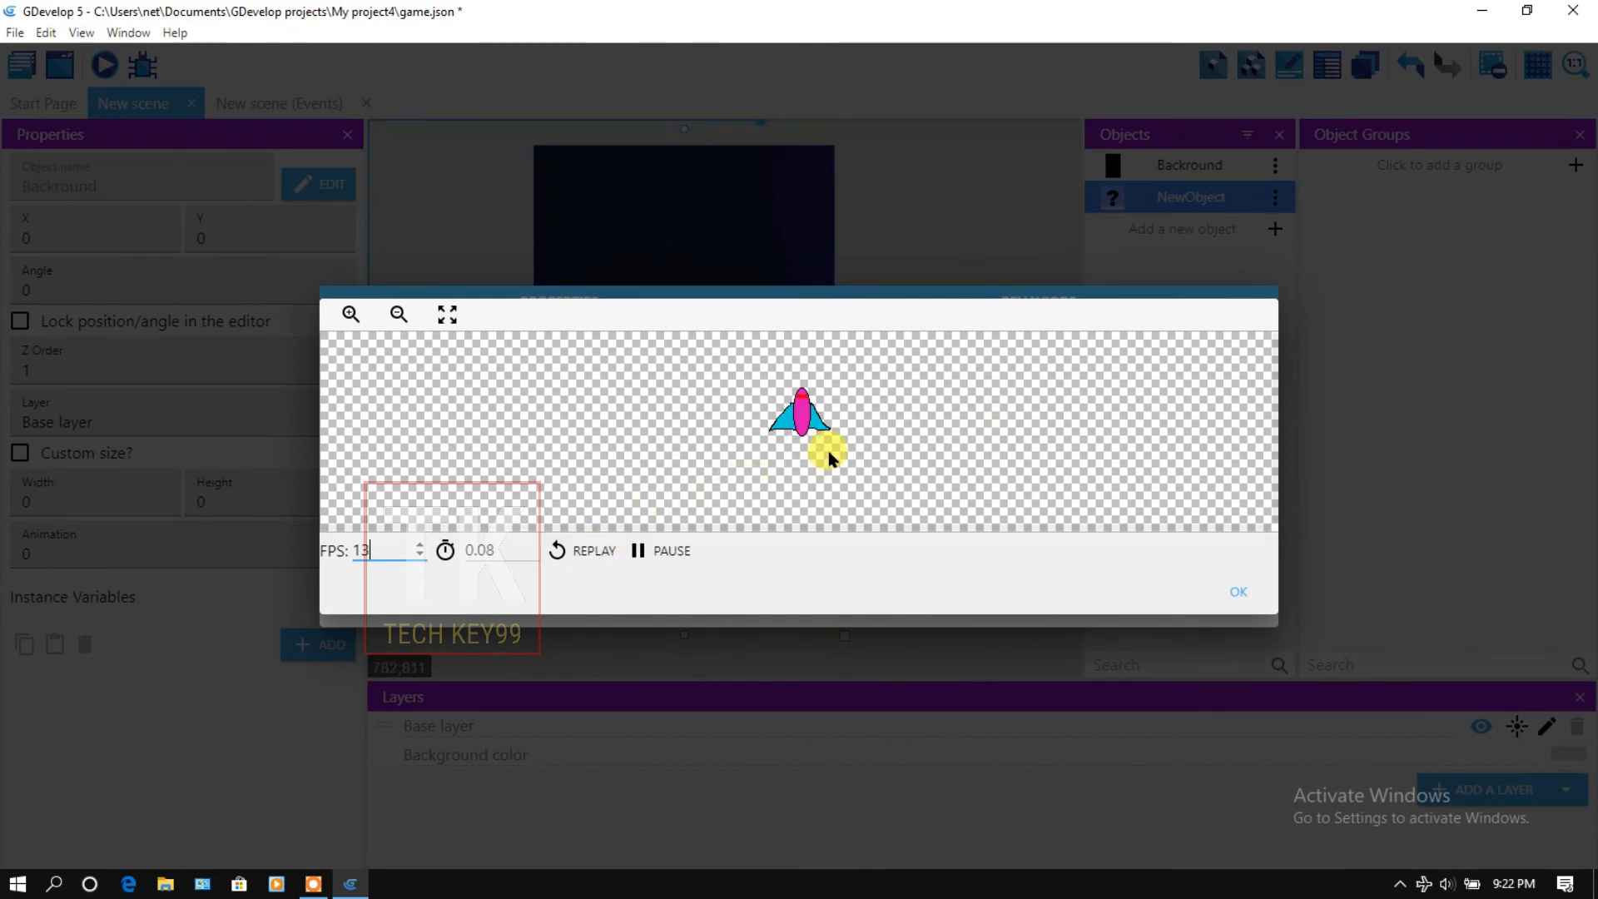
pyautogui.click(1232, 587)
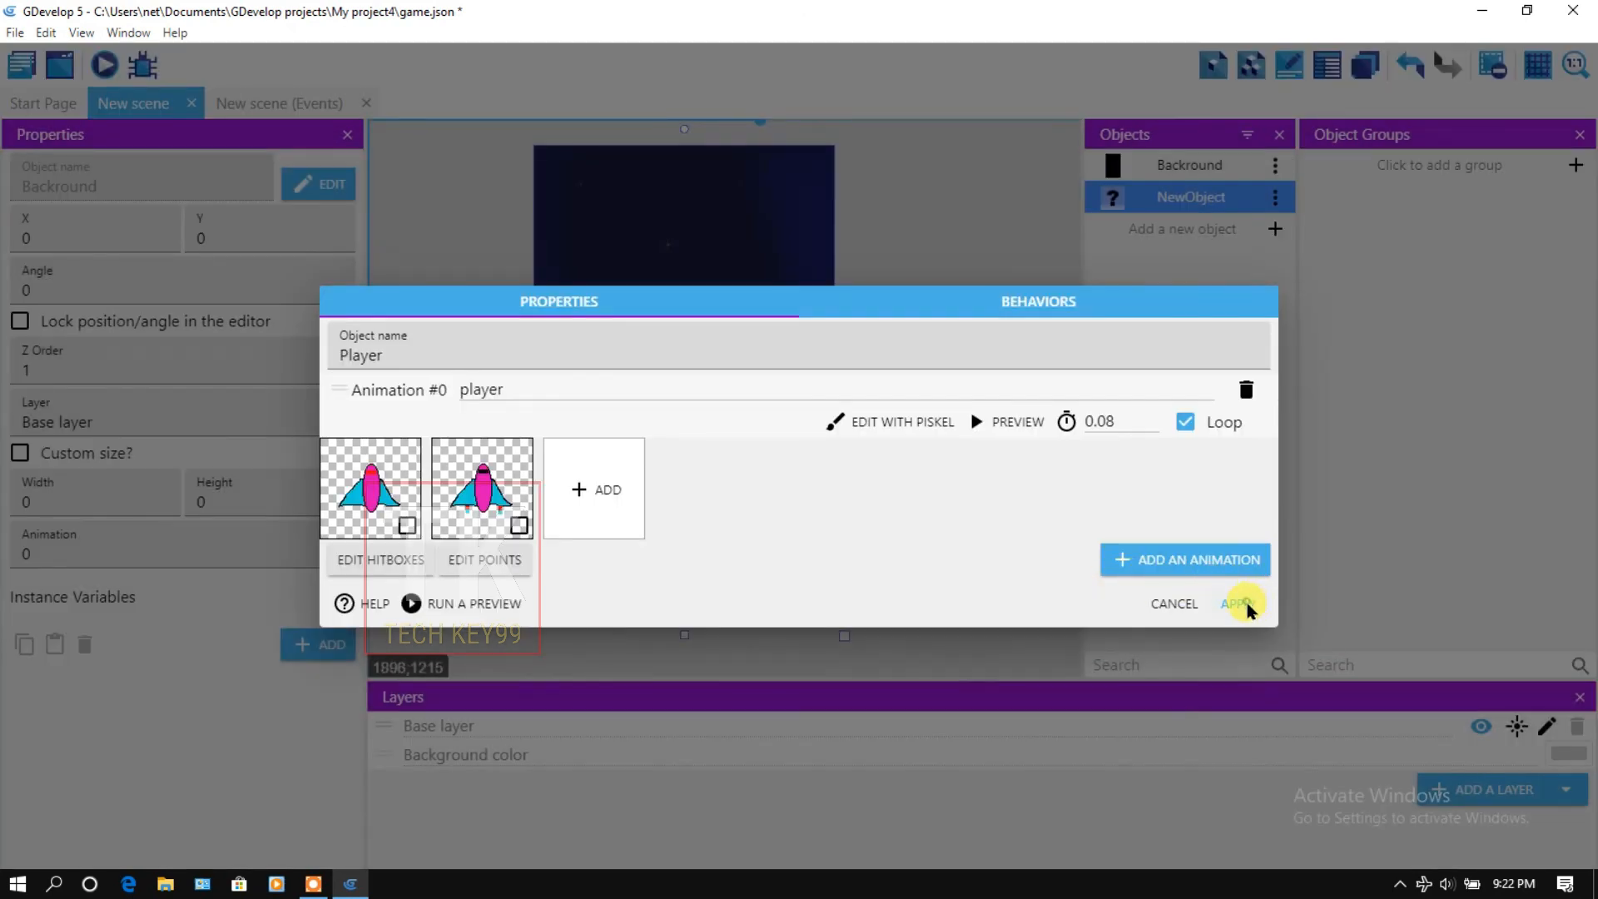
pyautogui.click(1244, 606)
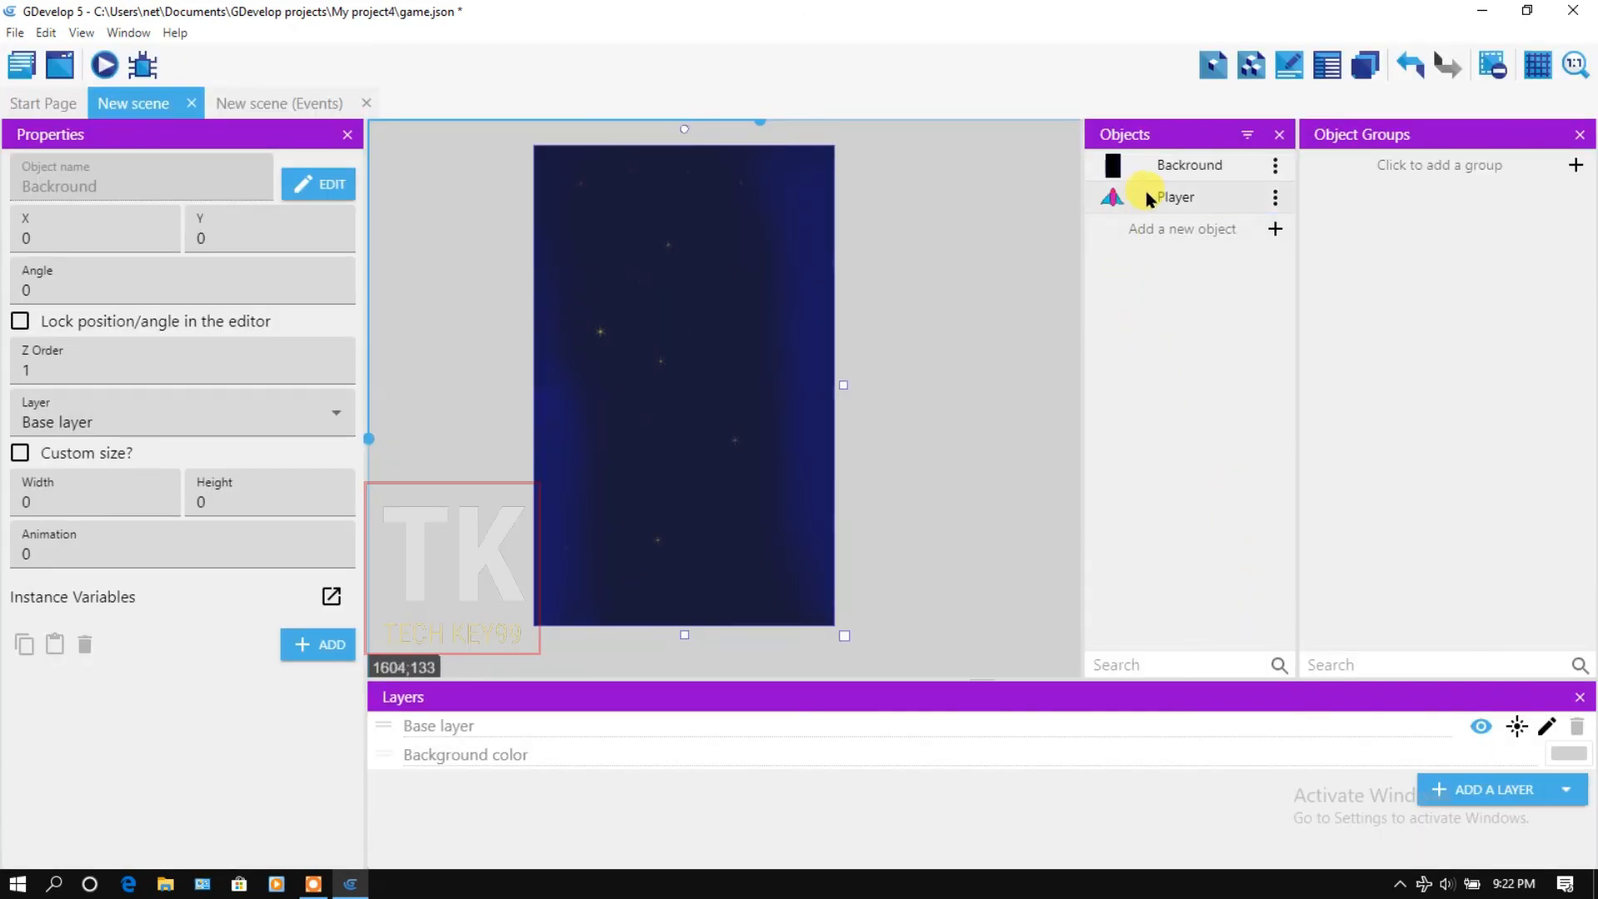
# Place the Player ship in the lower middle of the scene and enlarge it to about a quarter of the background's width.
pyautogui.moveTo(1164, 197); pyautogui.dragTo(649, 498)
pyautogui.click(666, 520)
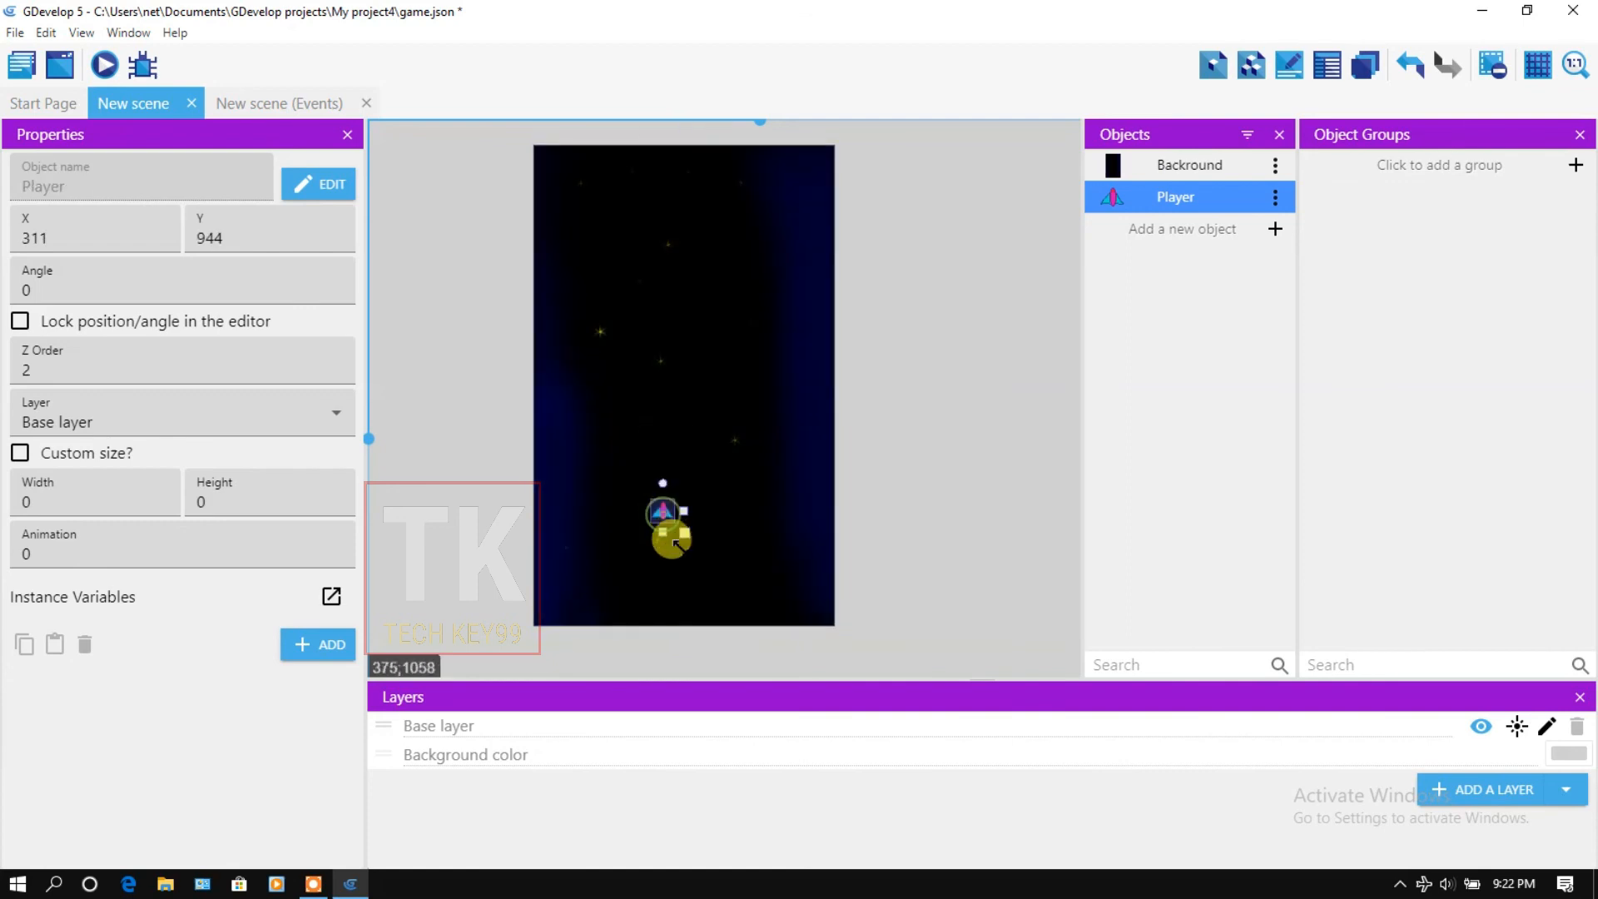
pyautogui.moveTo(687, 537)
pyautogui.mouseDown()
pyautogui.moveTo(749, 582)
pyautogui.moveTo(671, 555)
pyautogui.mouseUp()
pyautogui.click(897, 542)
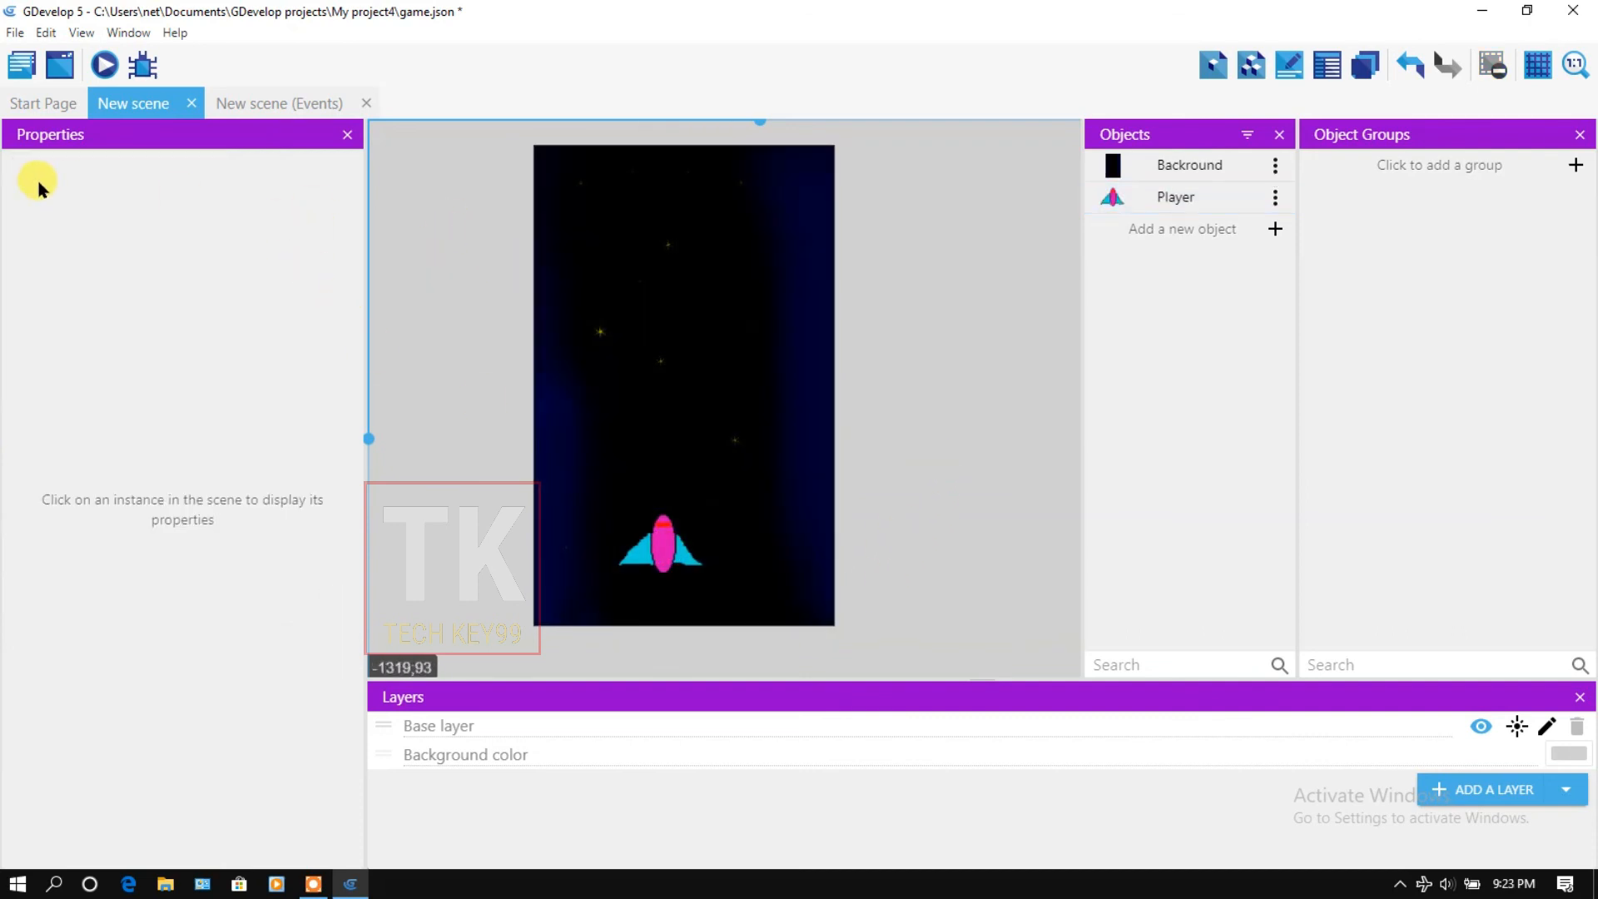
# Run a preview of the scene and maximize its window to check the Player ship over the background.
pyautogui.click(104, 64)
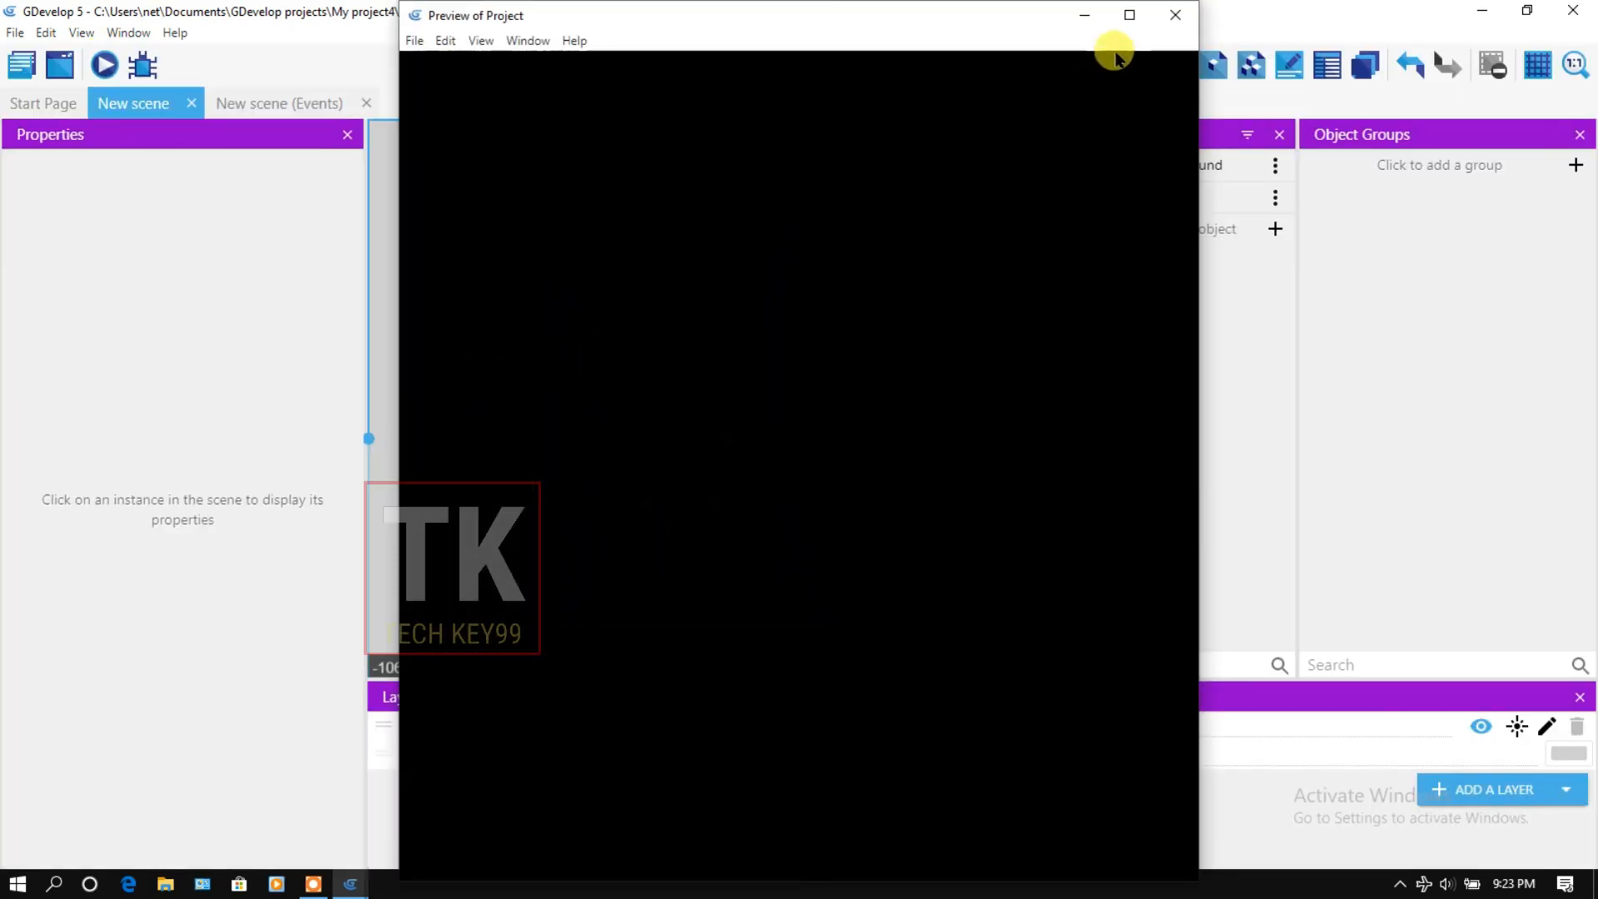
pyautogui.click(1129, 28)
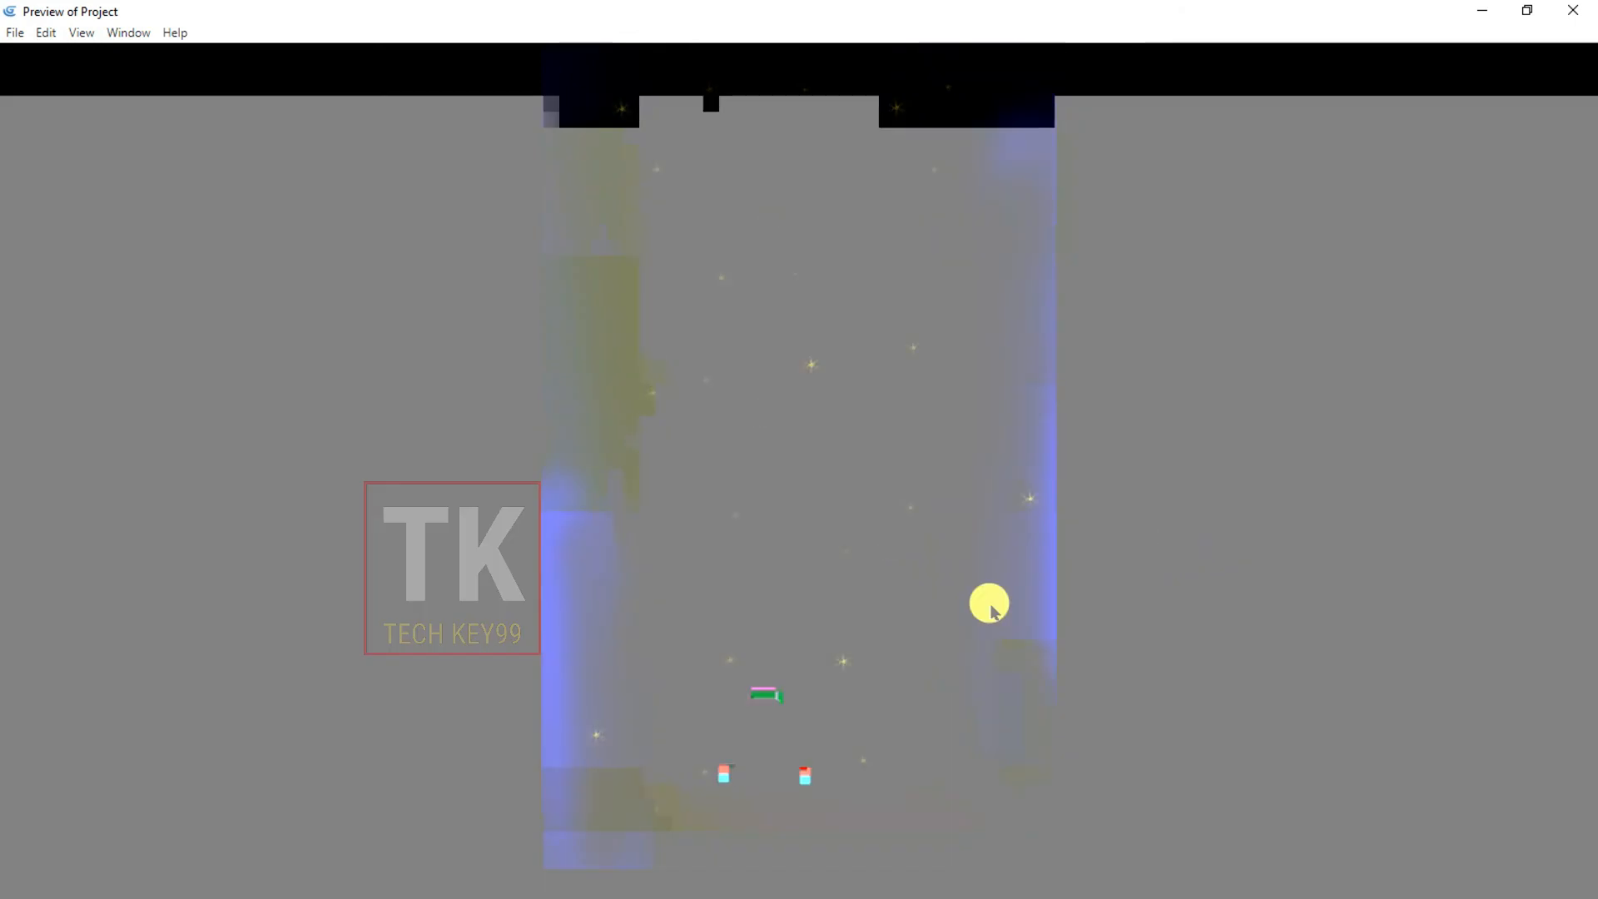